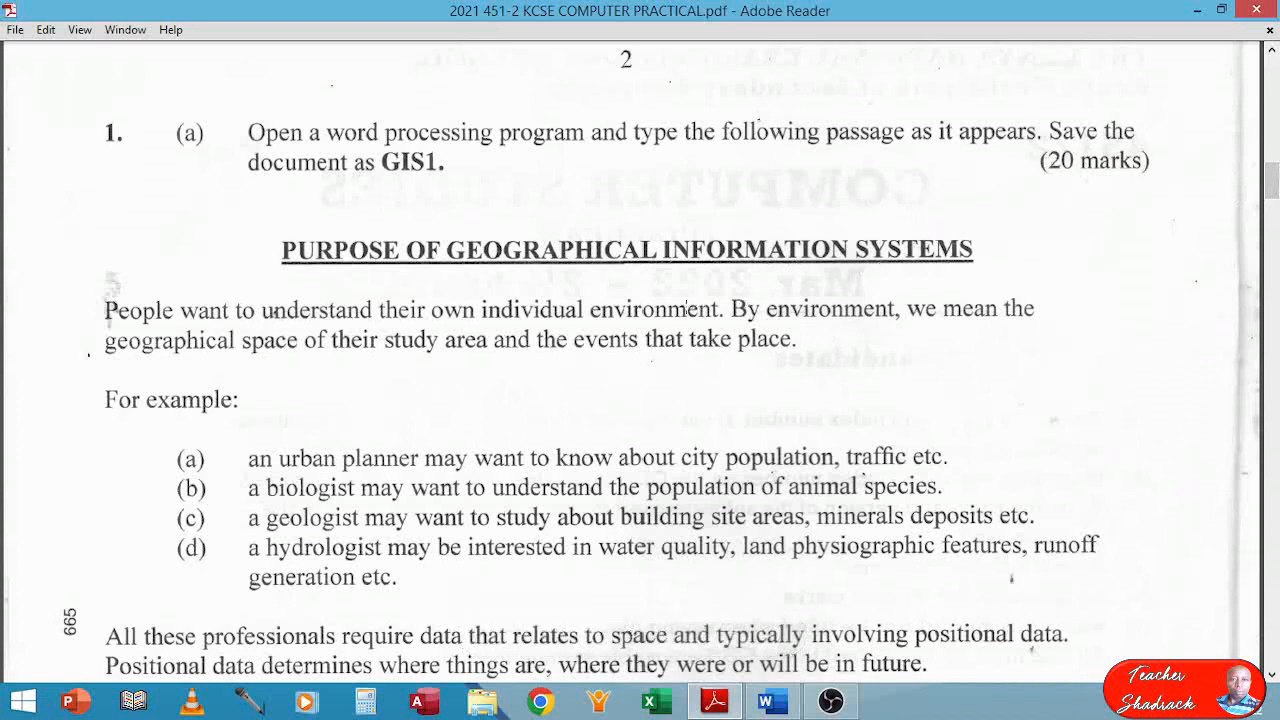
Read through question 1(a) in the exam PDF, including the passage, the table and the Functional components of GIS diagram.
scroll(688, 307, down, 1)
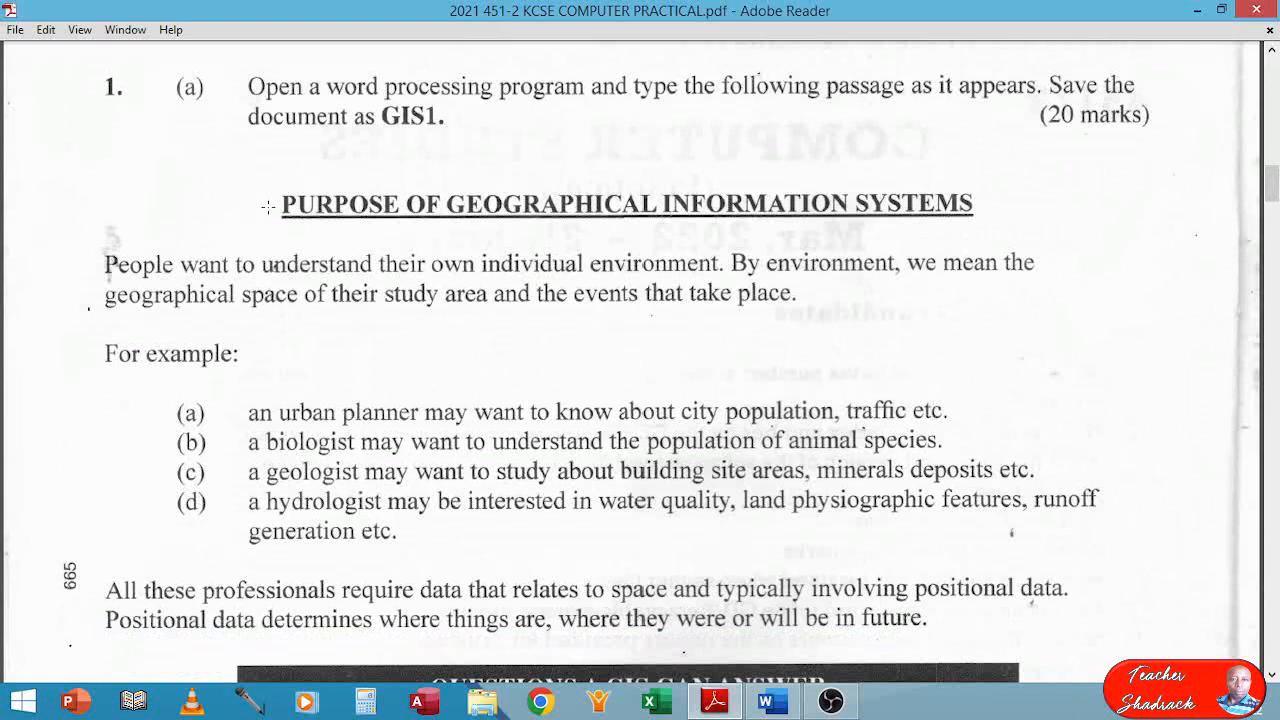
scroll(538, 312, down, 4)
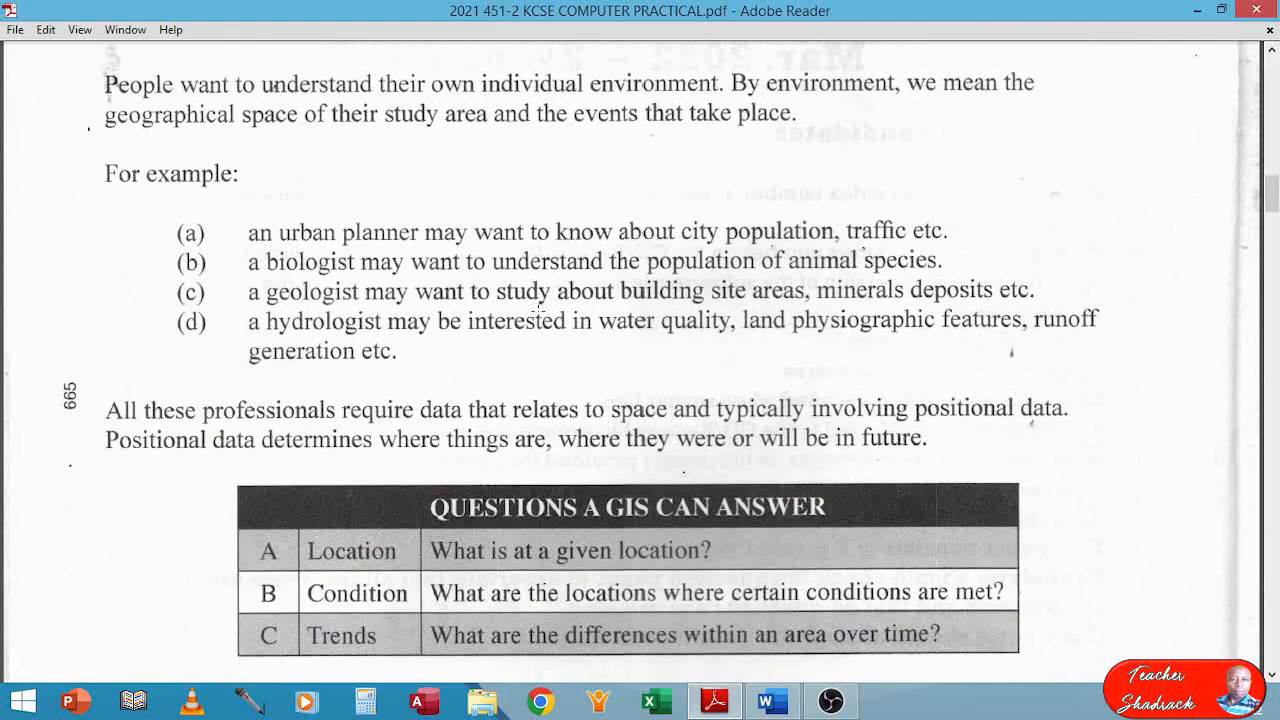
scroll(538, 309, down, 9)
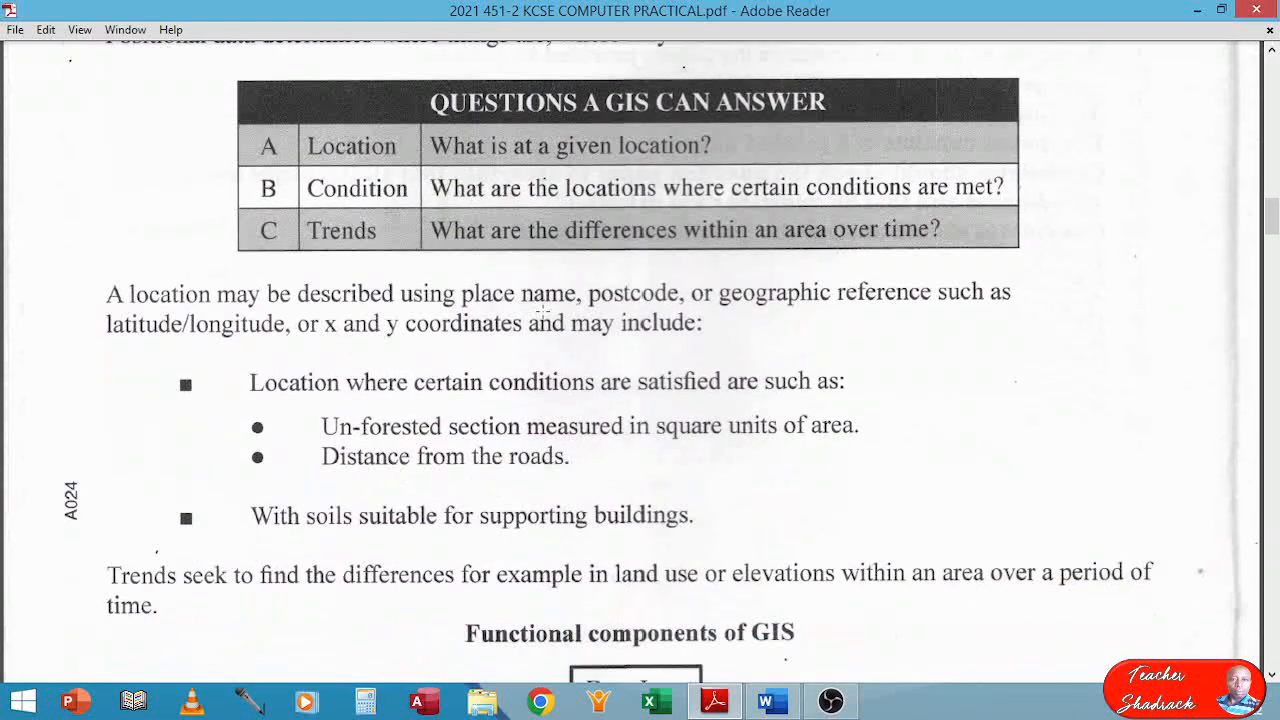
scroll(543, 310, down, 10)
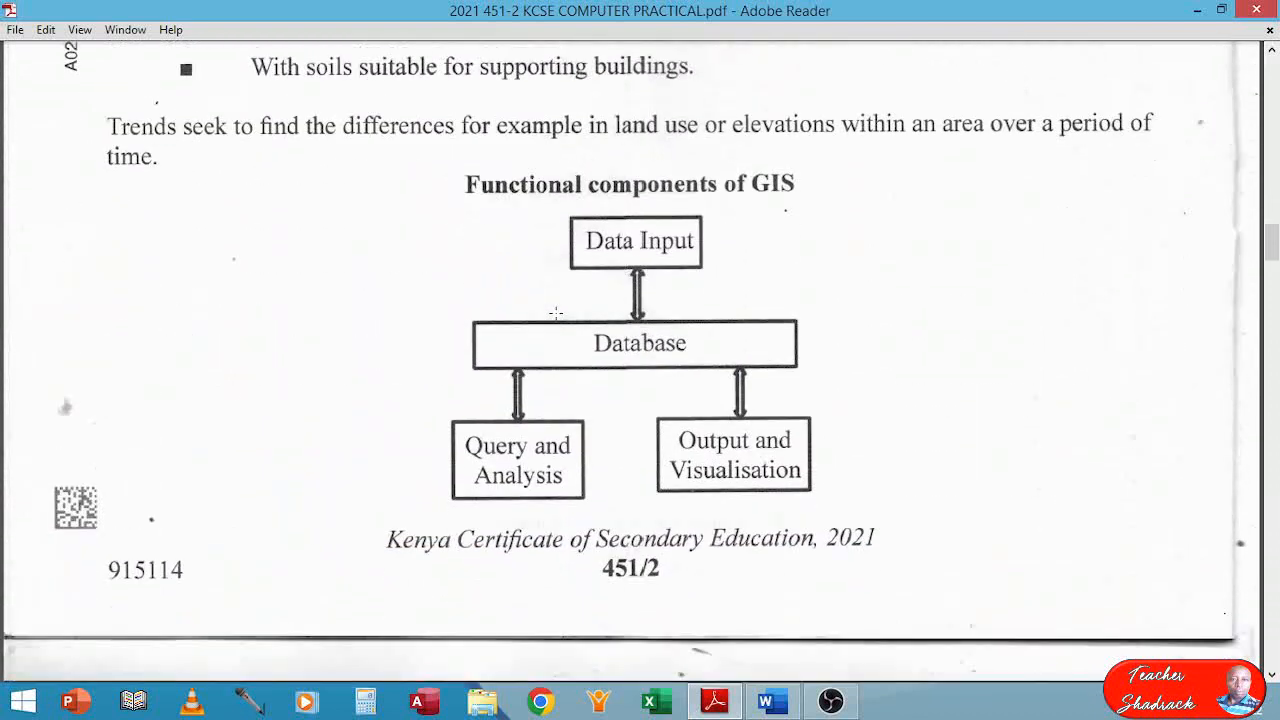
scroll(556, 313, down, 2)
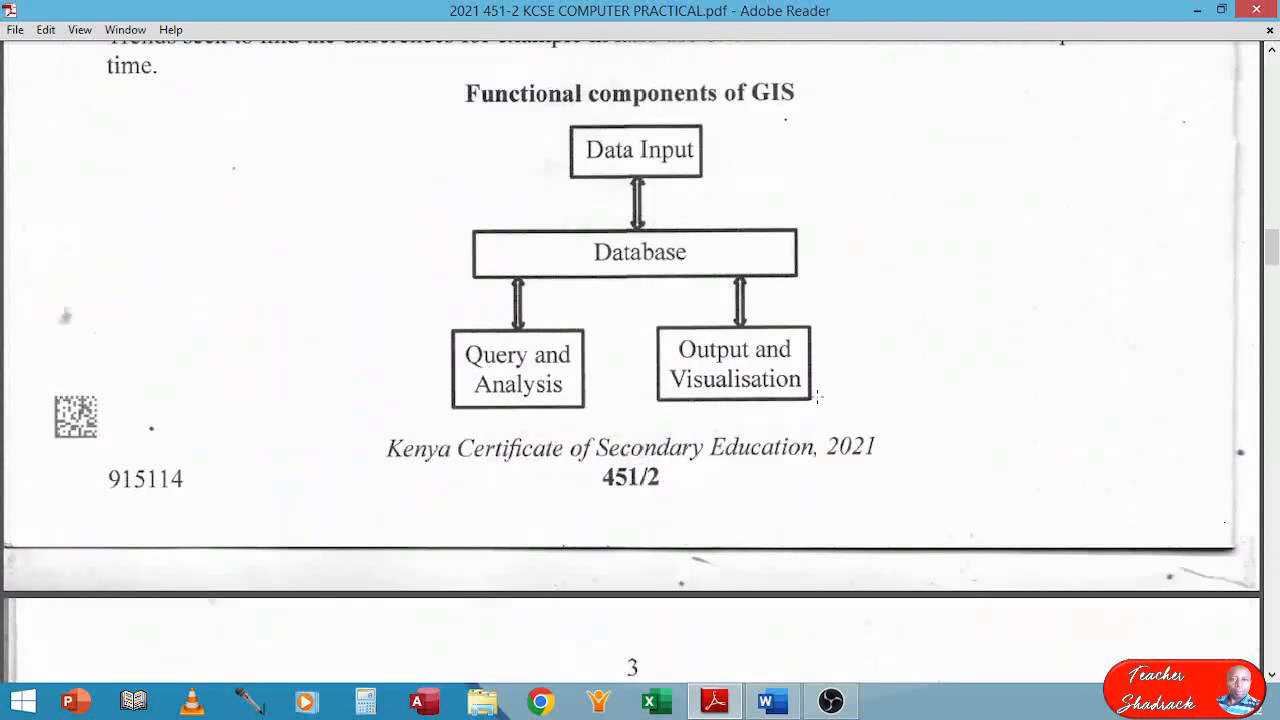
scroll(874, 394, down, 8)
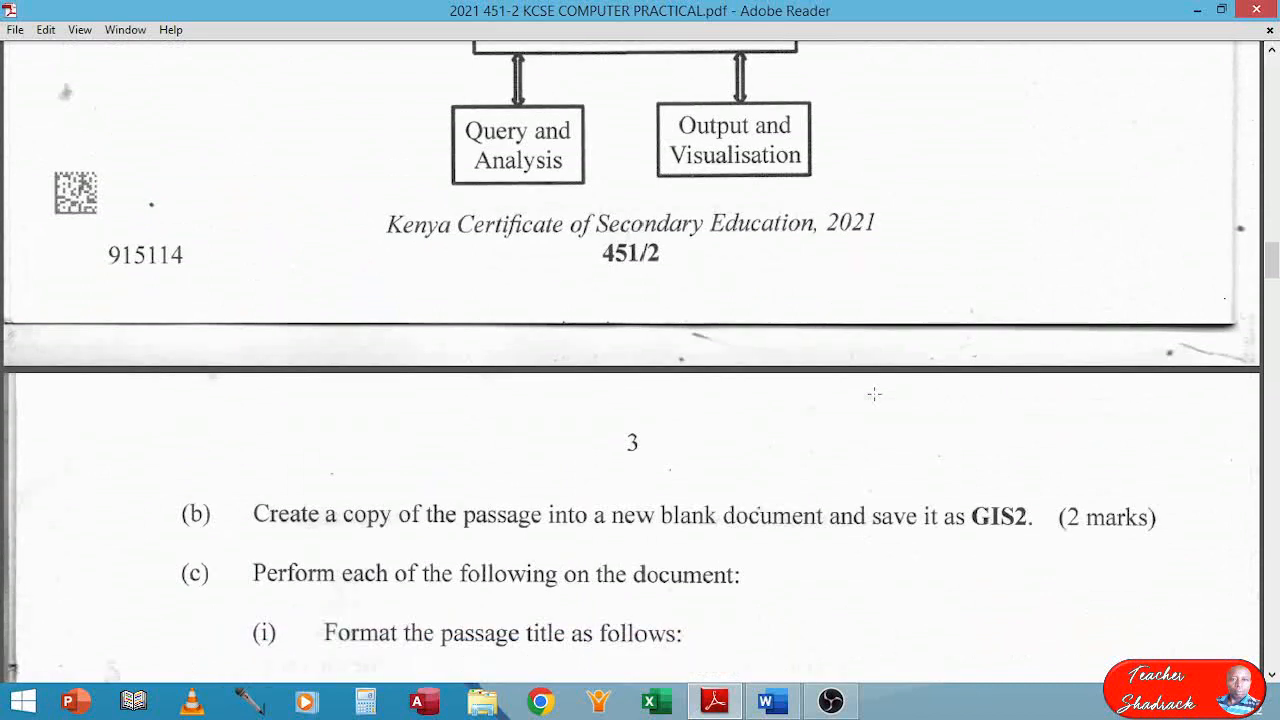
scroll(874, 394, down, 1)
scroll(872, 388, up, 12)
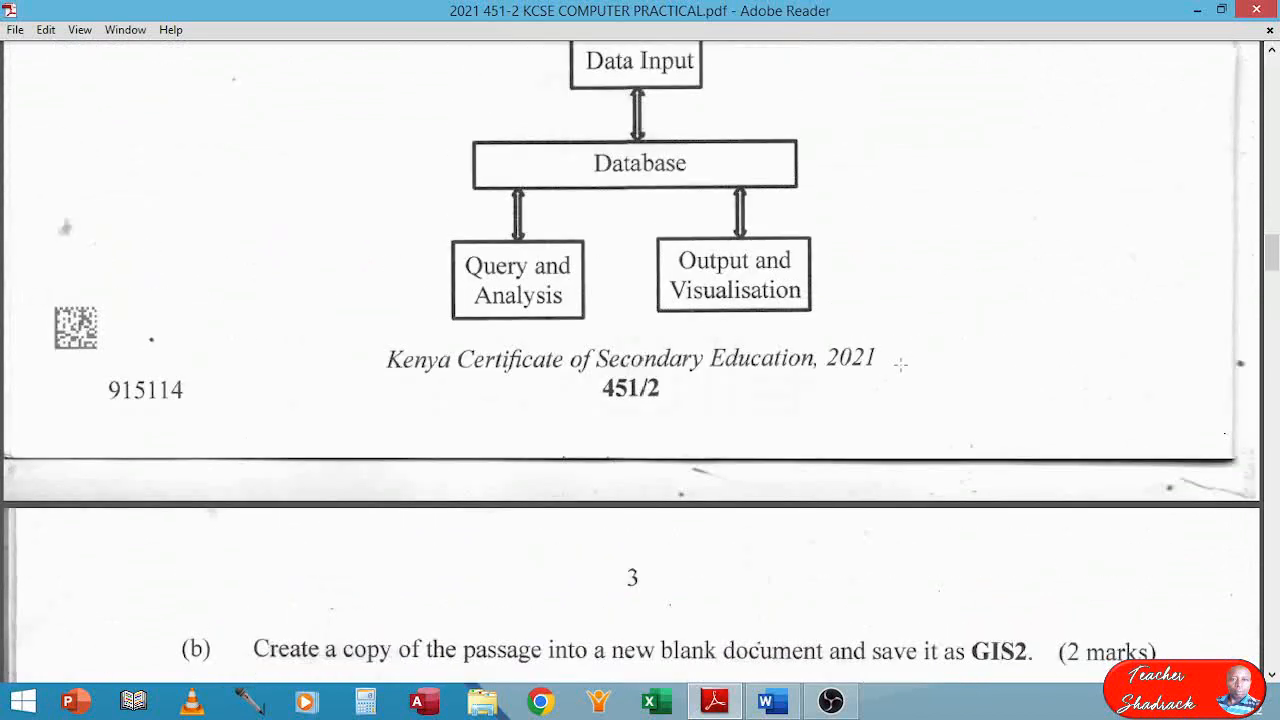
scroll(920, 346, up, 10)
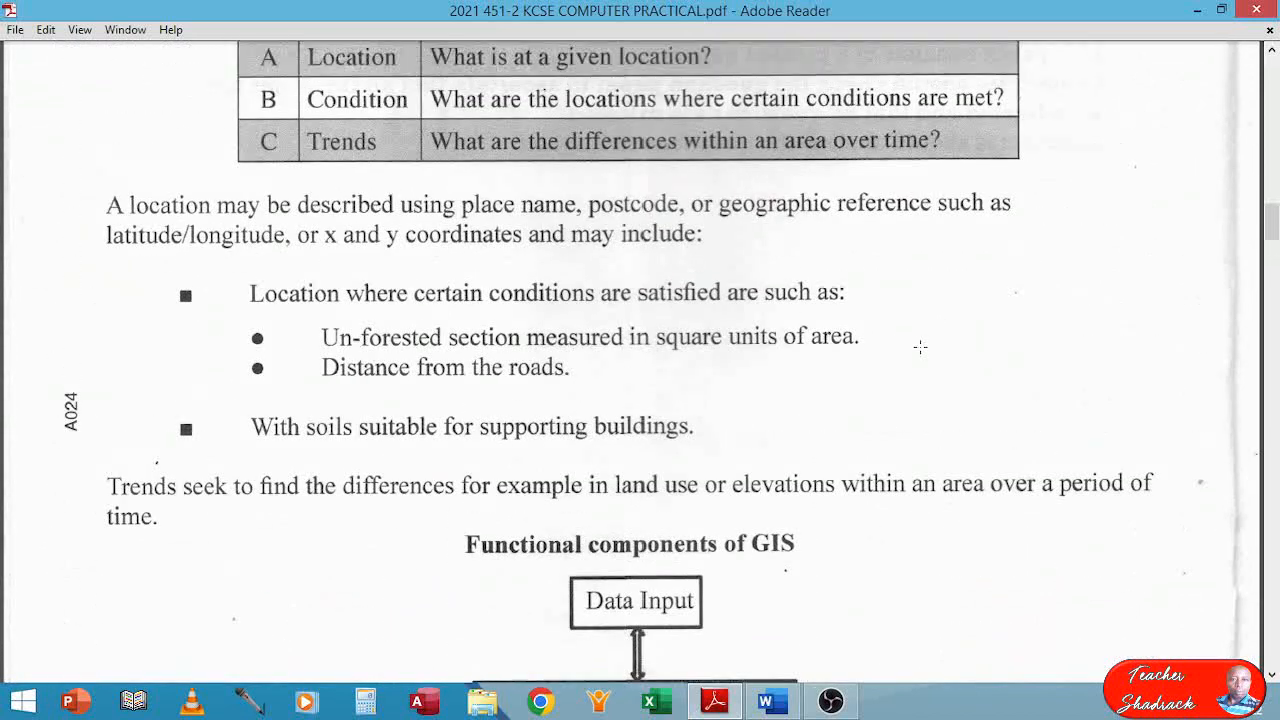
scroll(920, 346, up, 9)
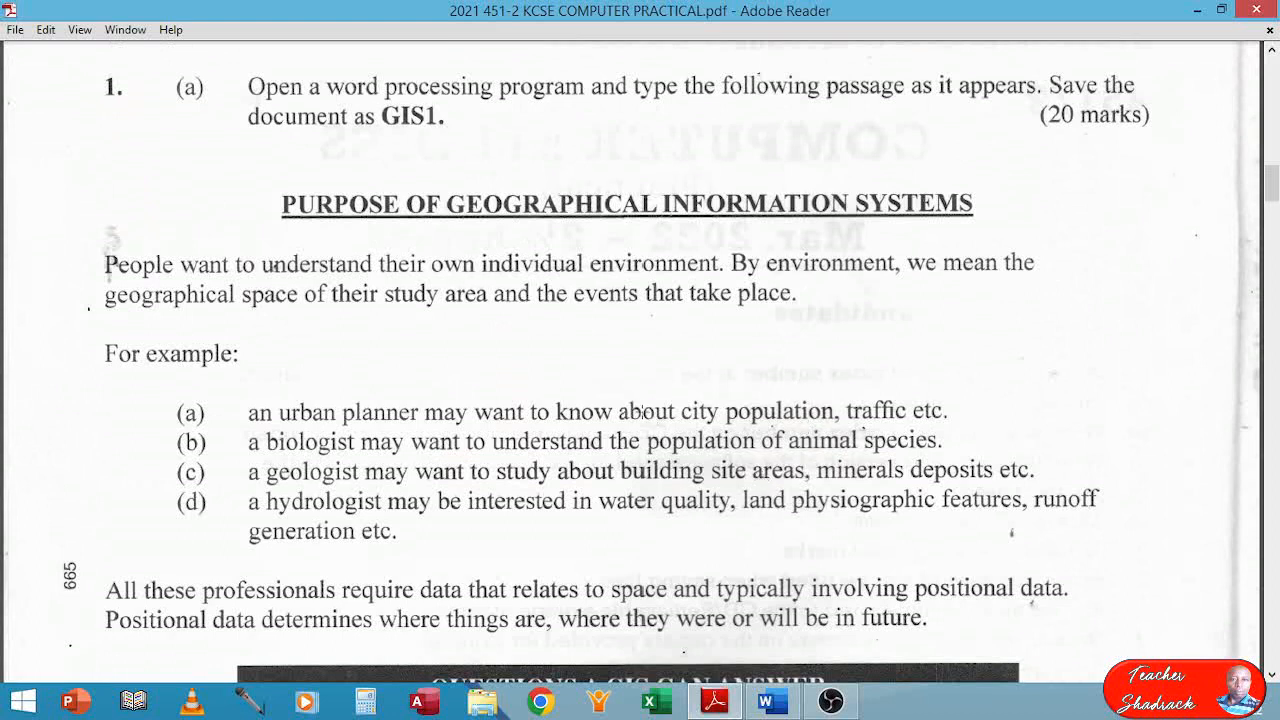
Switch to the GIS2 document in Word and review the unformatted passage from beginning to end.
click(786, 709)
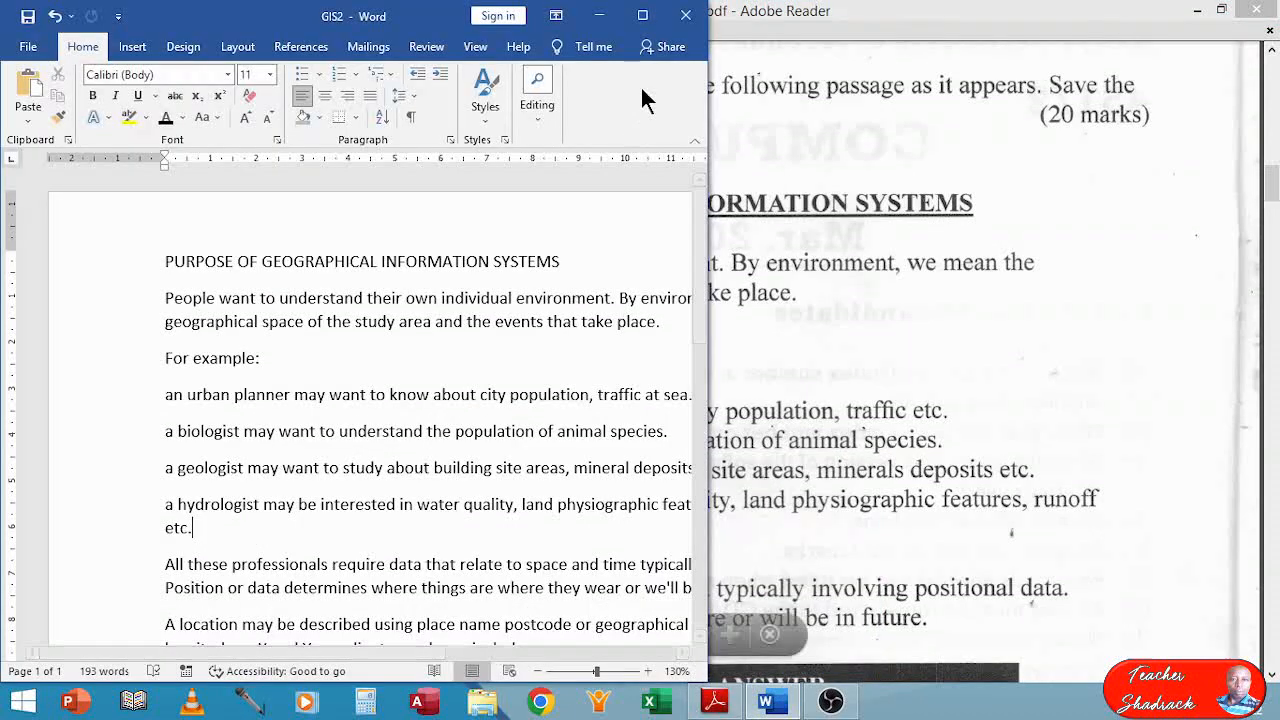
click(642, 15)
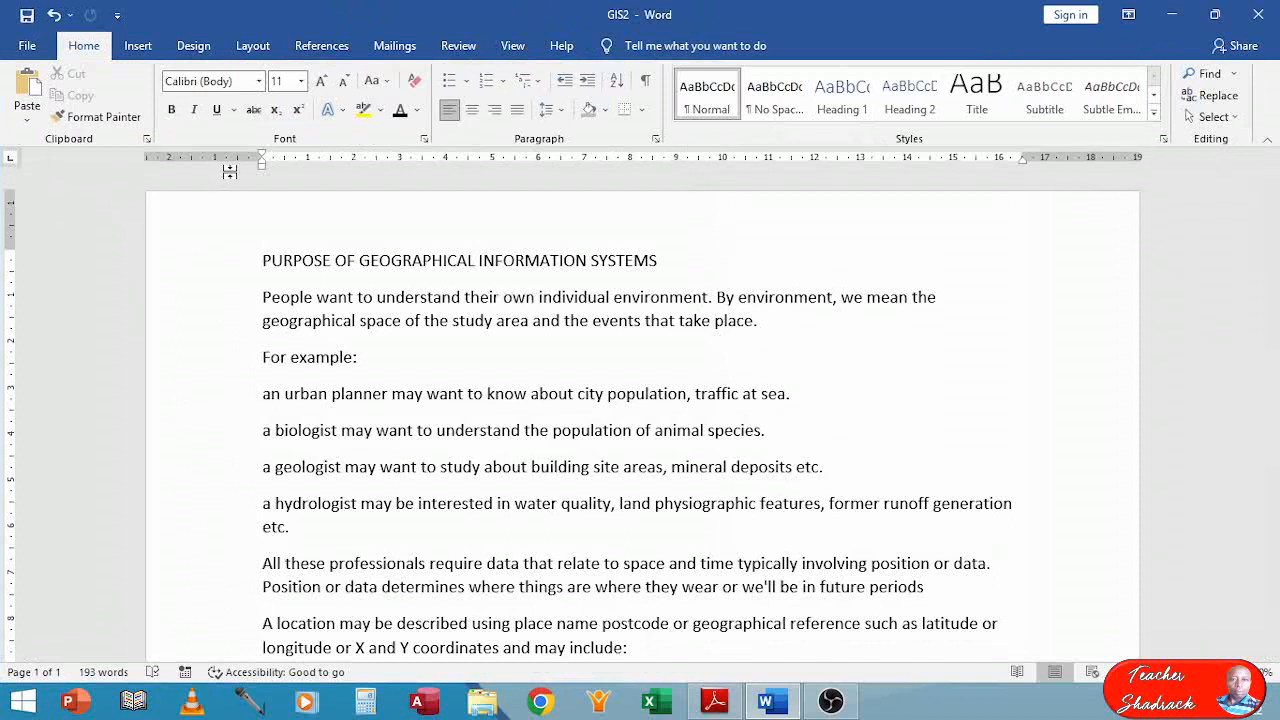
scroll(441, 290, down, 2)
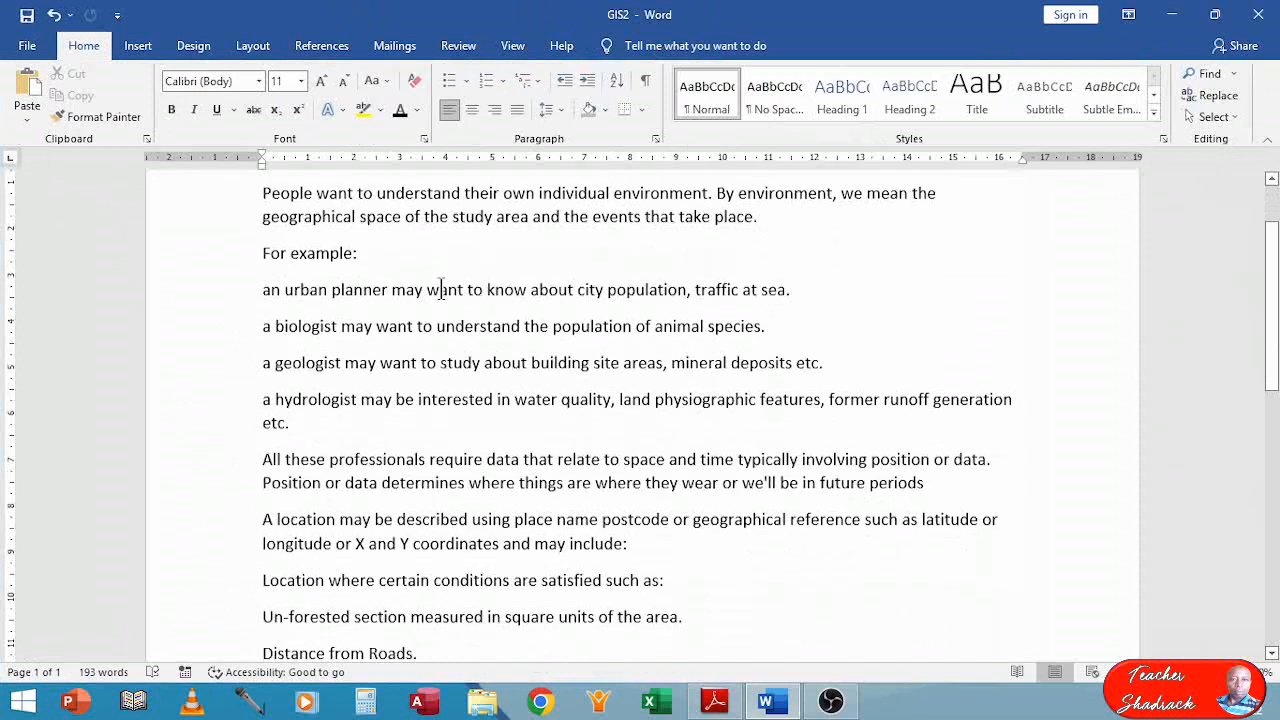
scroll(441, 290, down, 4)
scroll(441, 290, up, 6)
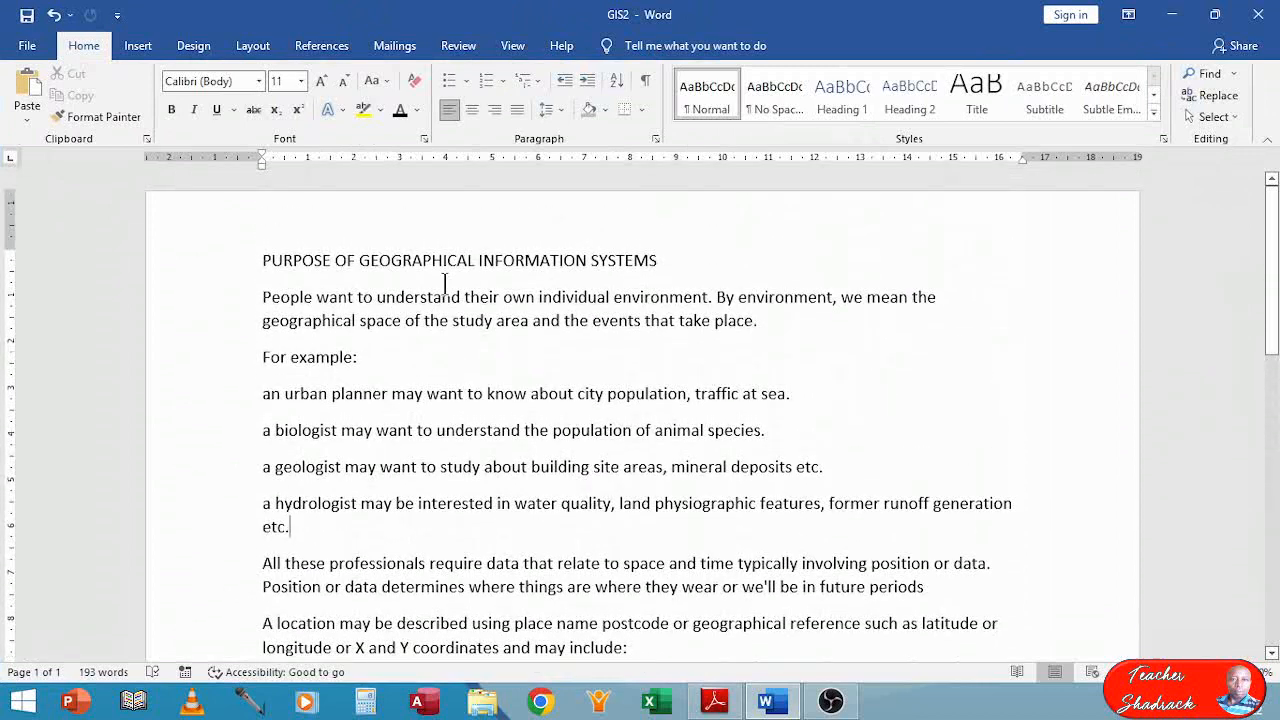
scroll(444, 285, down, 3)
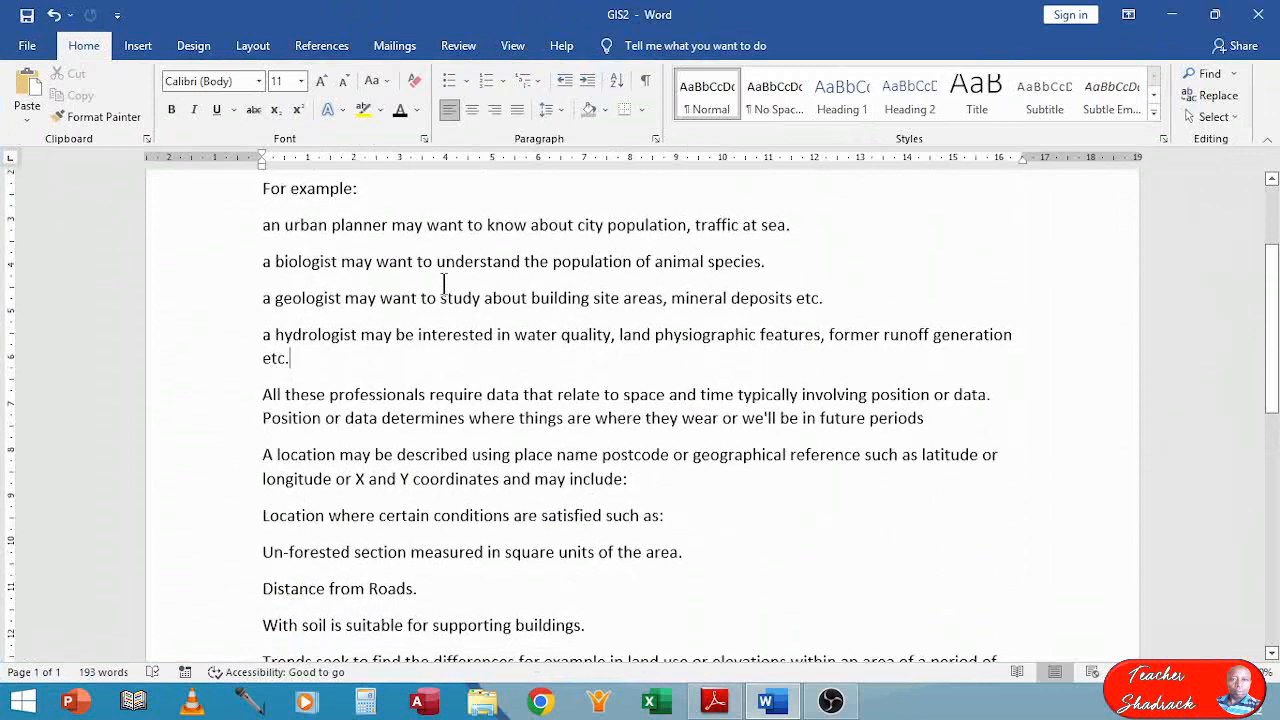
scroll(444, 285, down, 12)
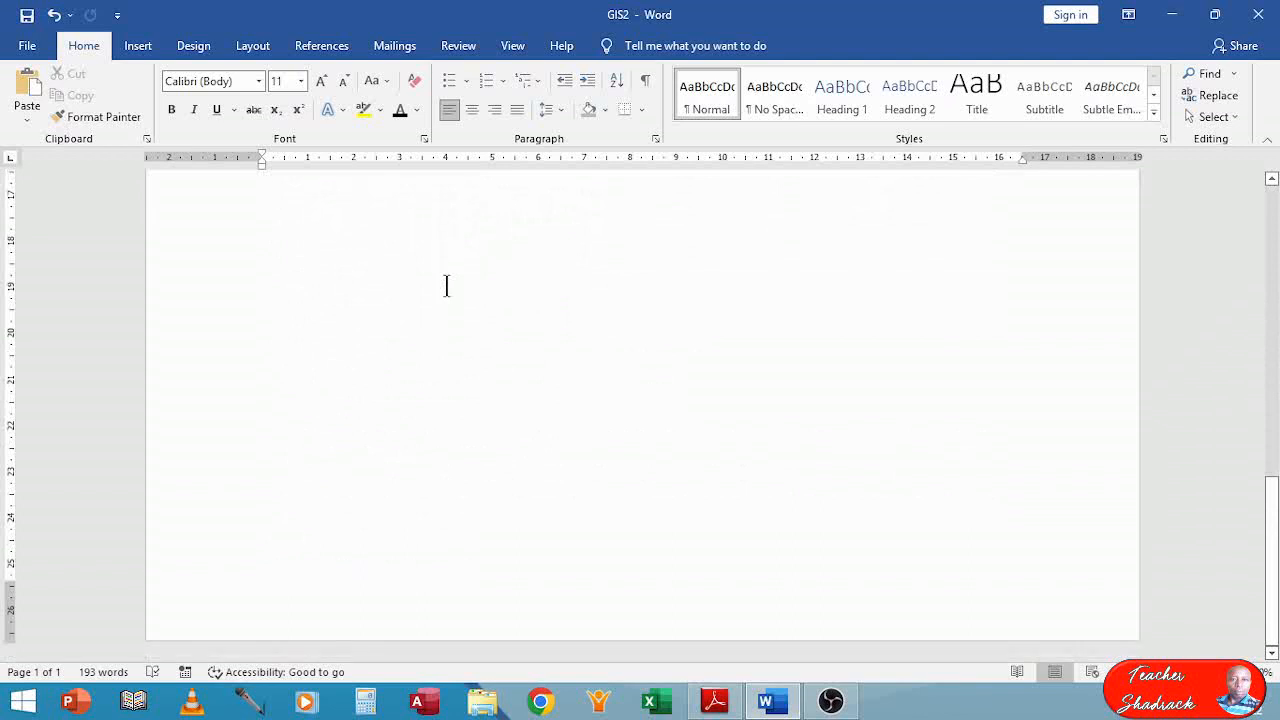
scroll(447, 286, up, 15)
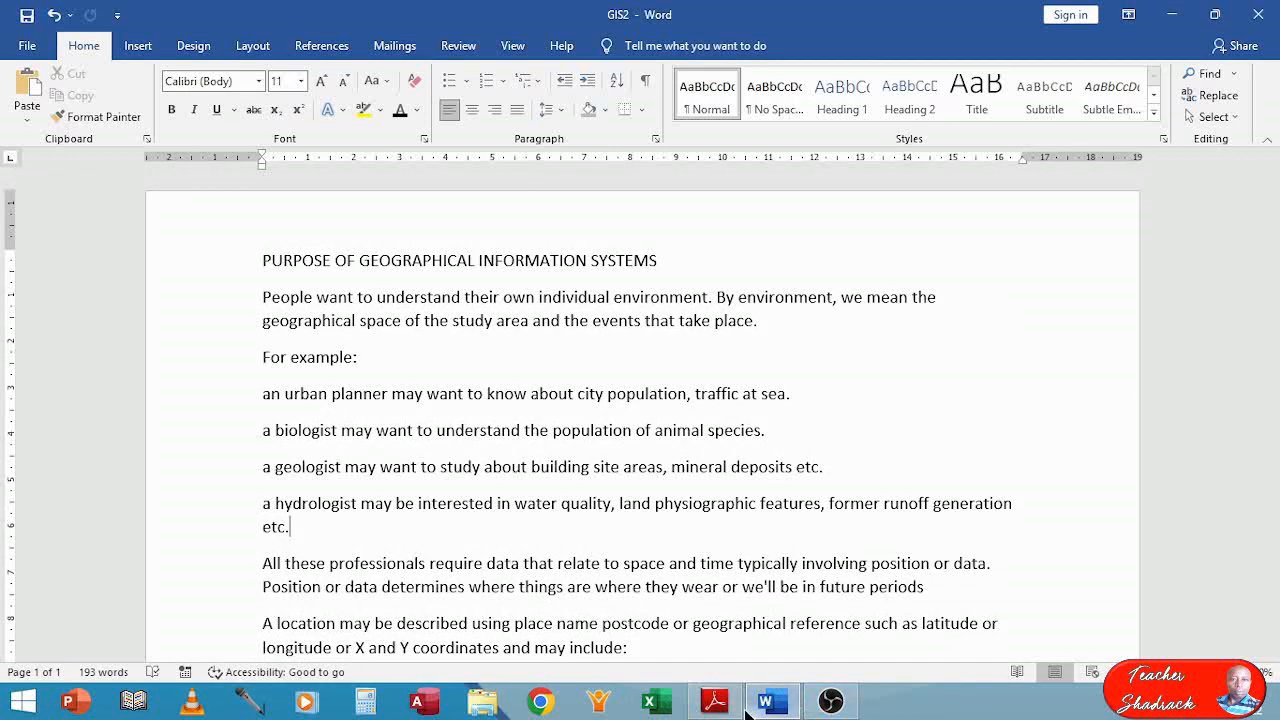
Shrink the Word and Adobe Reader windows so the GIS2 document and the exam PDF sit side by side.
mouse_move(745, 709)
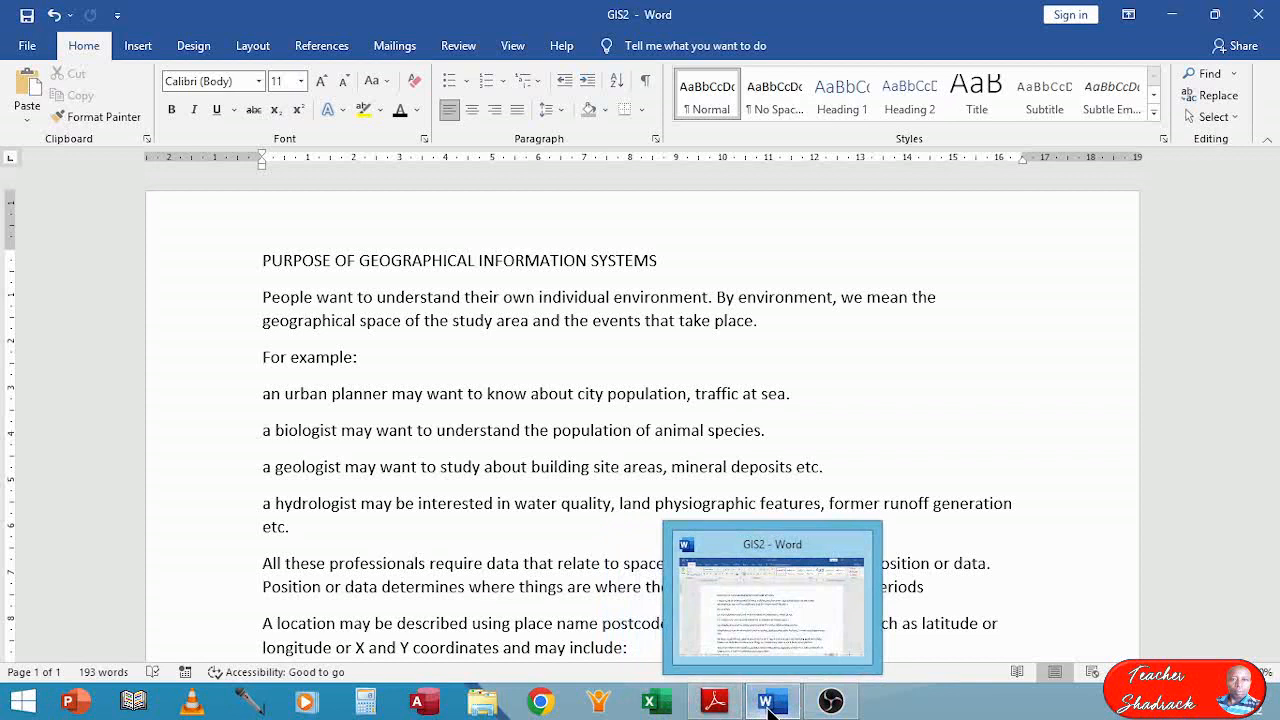
click(770, 712)
click(768, 705)
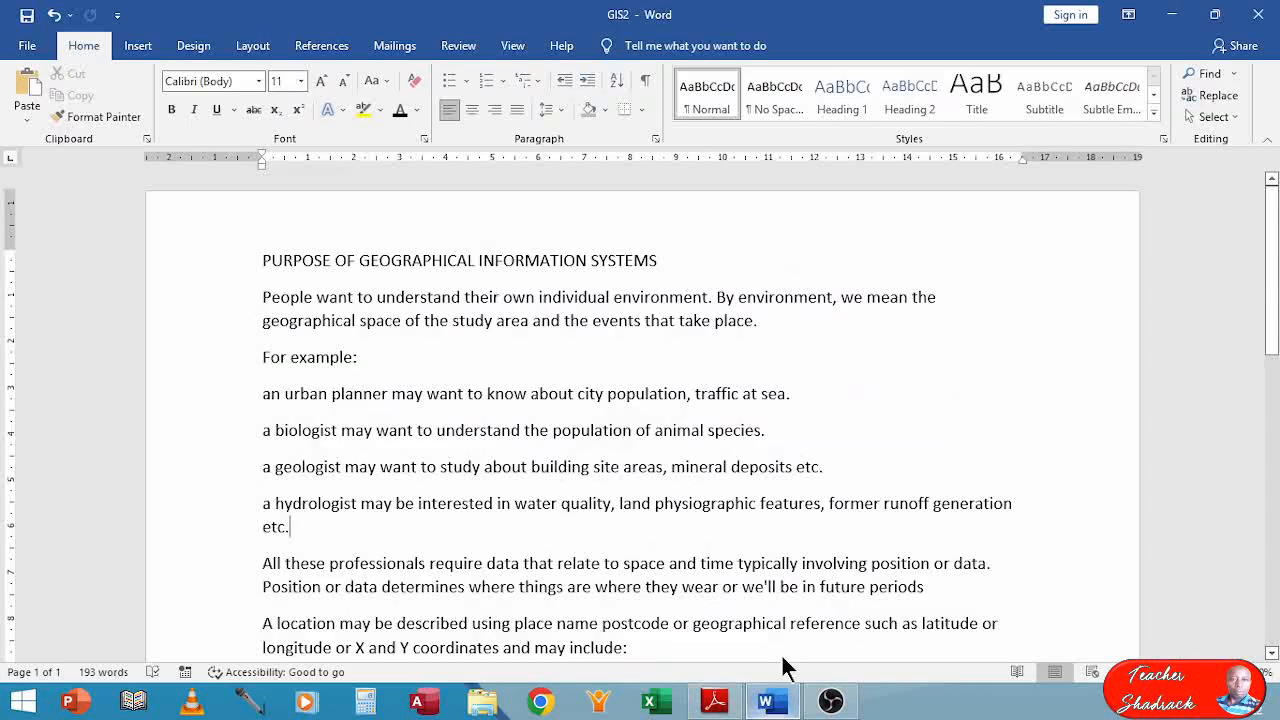
click(1215, 14)
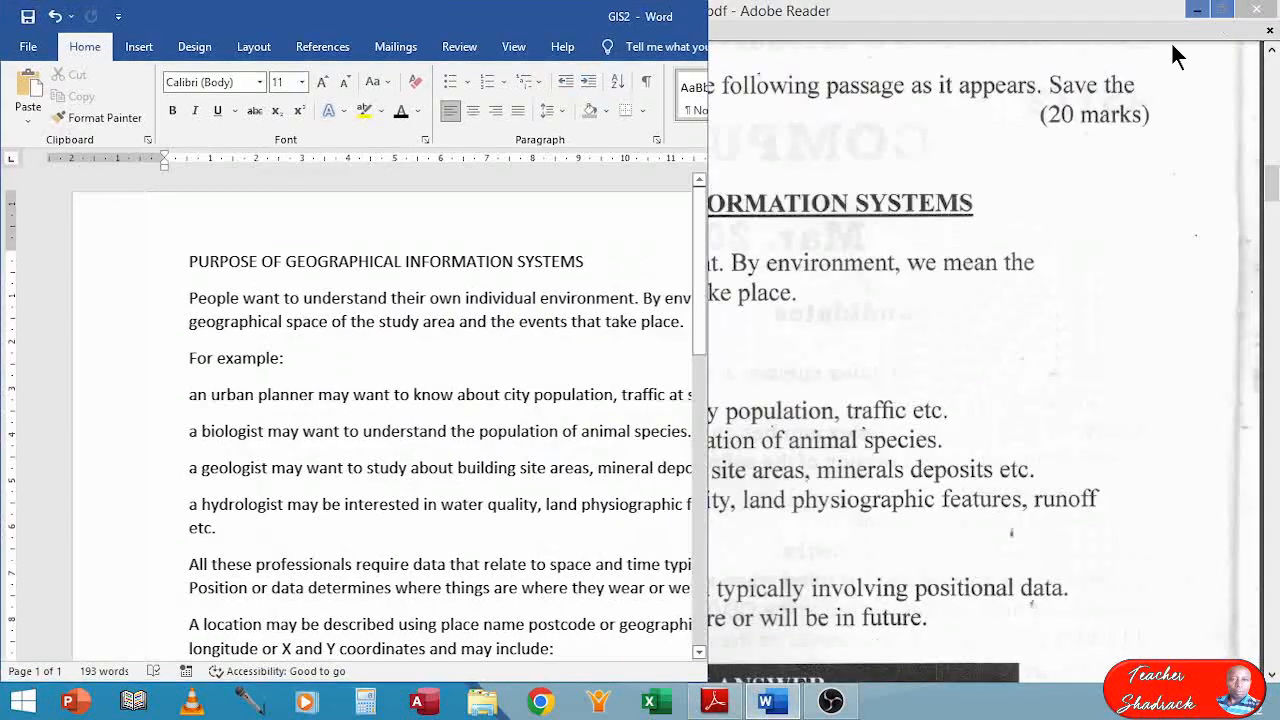
click(1222, 10)
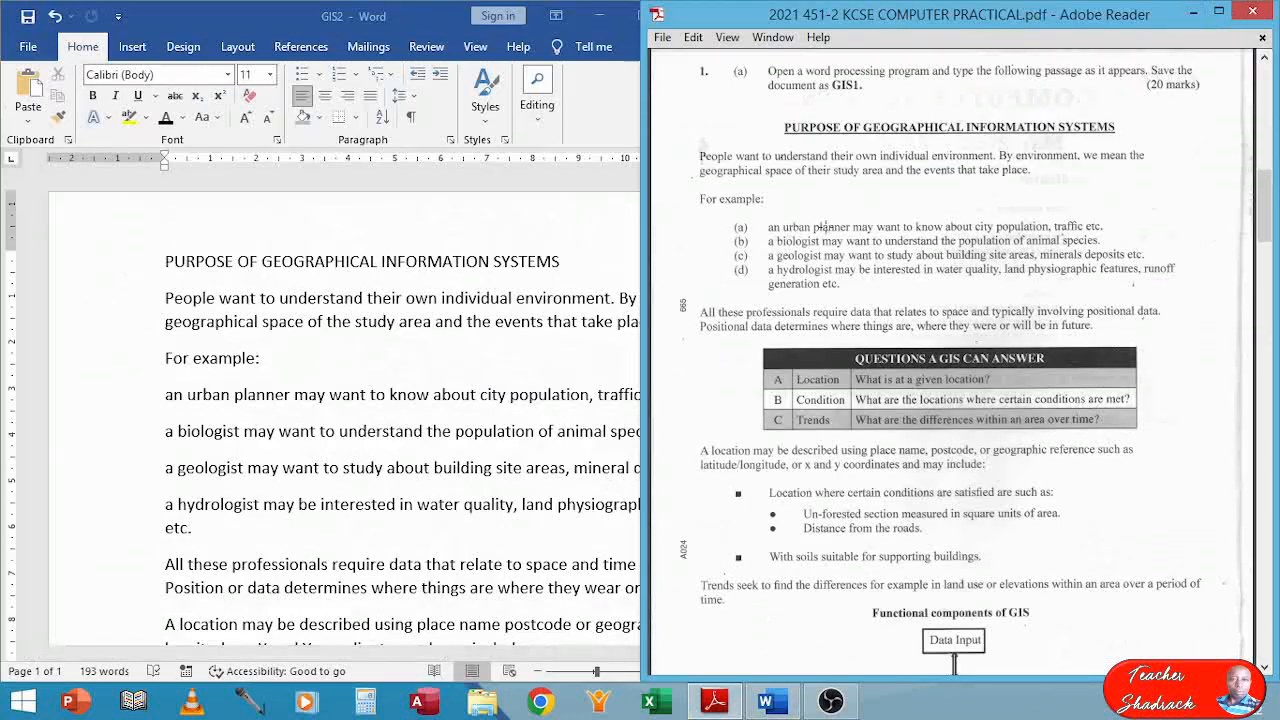
click(295, 398)
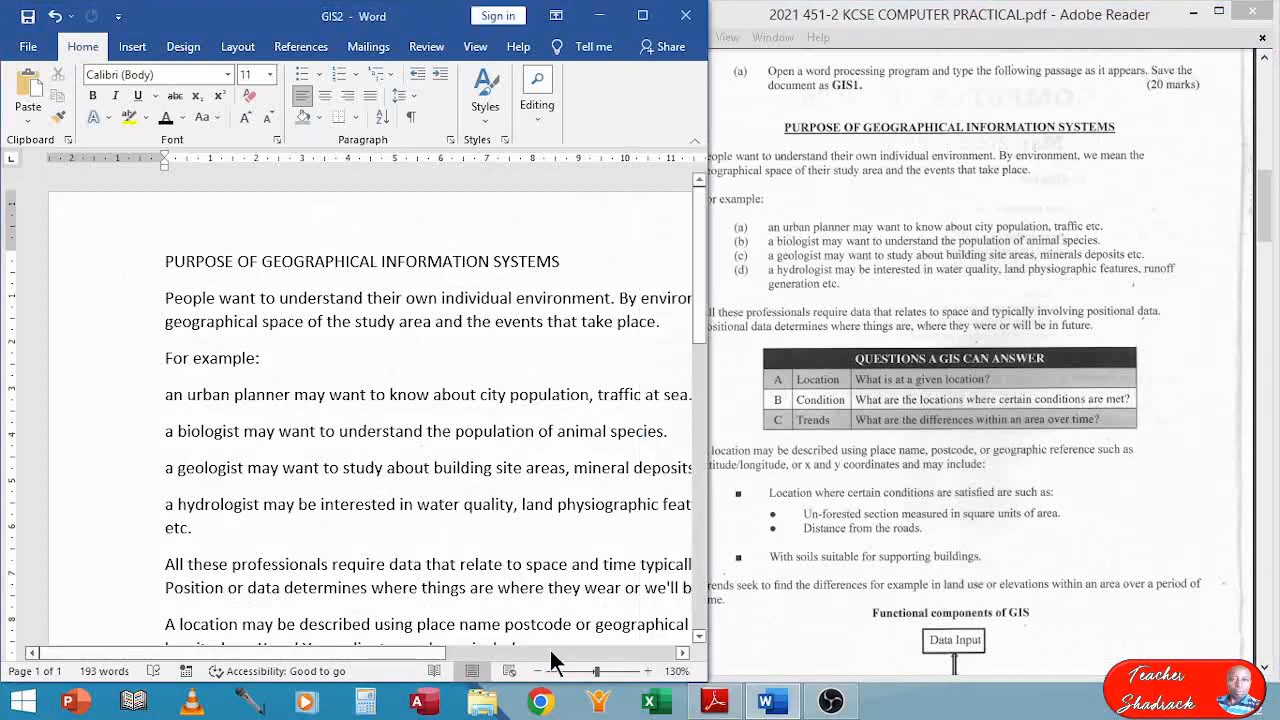
drag(399, 643, 458, 645)
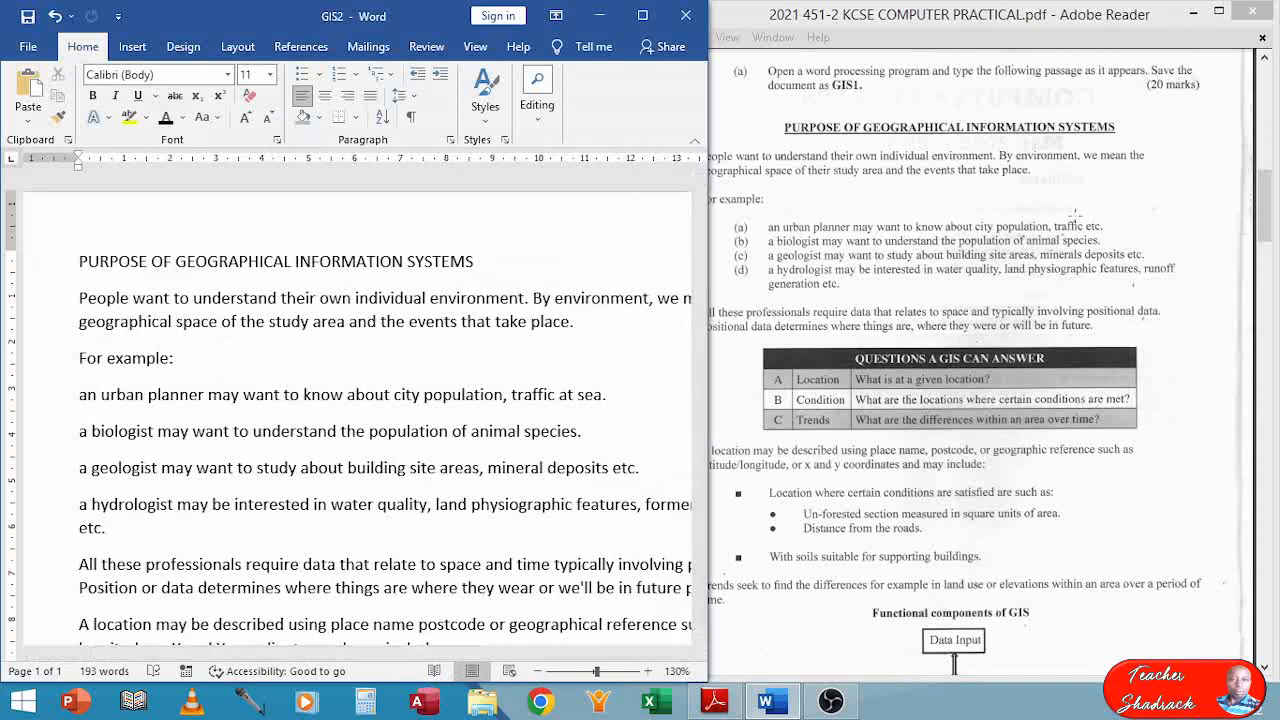
Enlarge the exam PDF page and bring the beginnings of the passage's lines into view for comparison.
click(993, 248)
scroll(979, 243, up, 2)
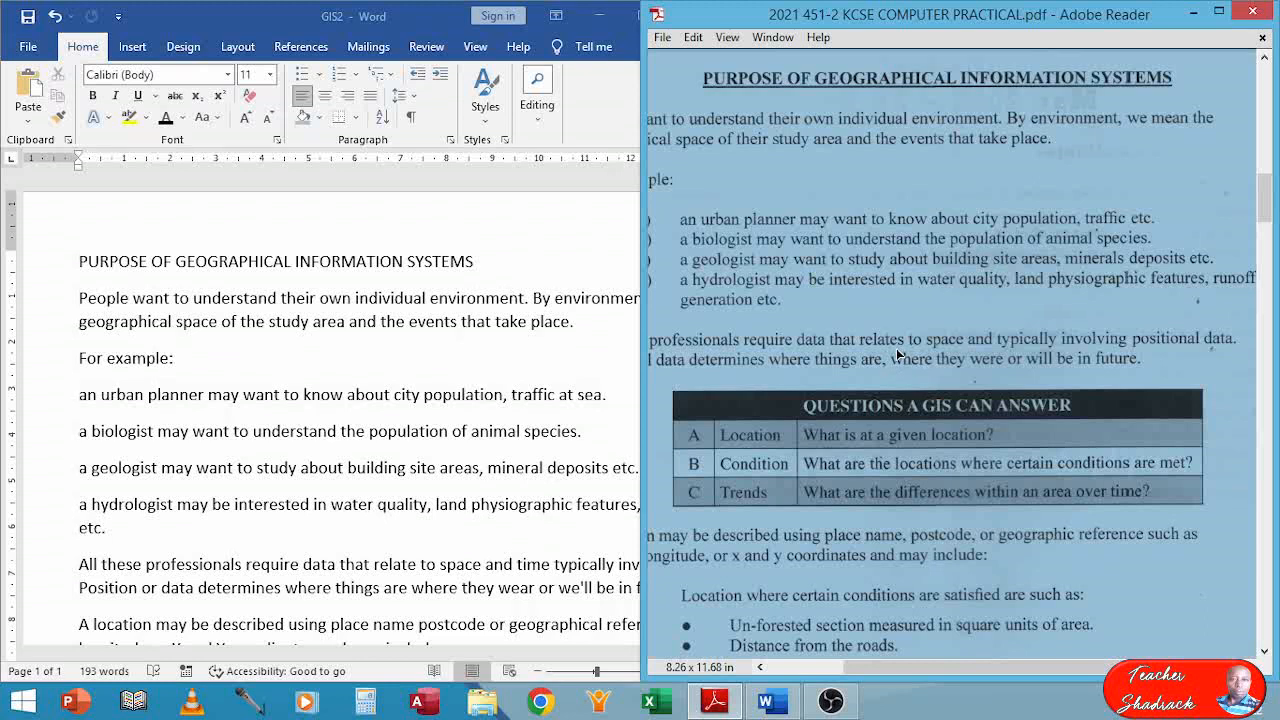
click(879, 461)
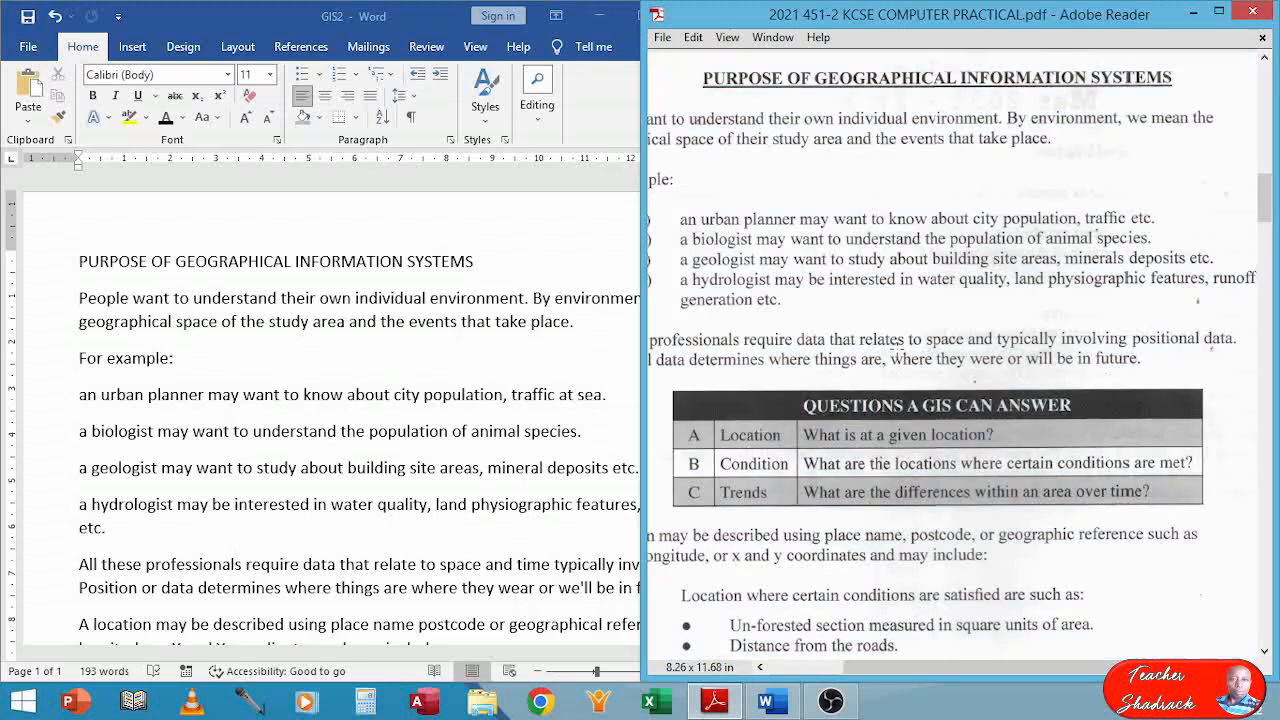
click(760, 667)
click(760, 667)
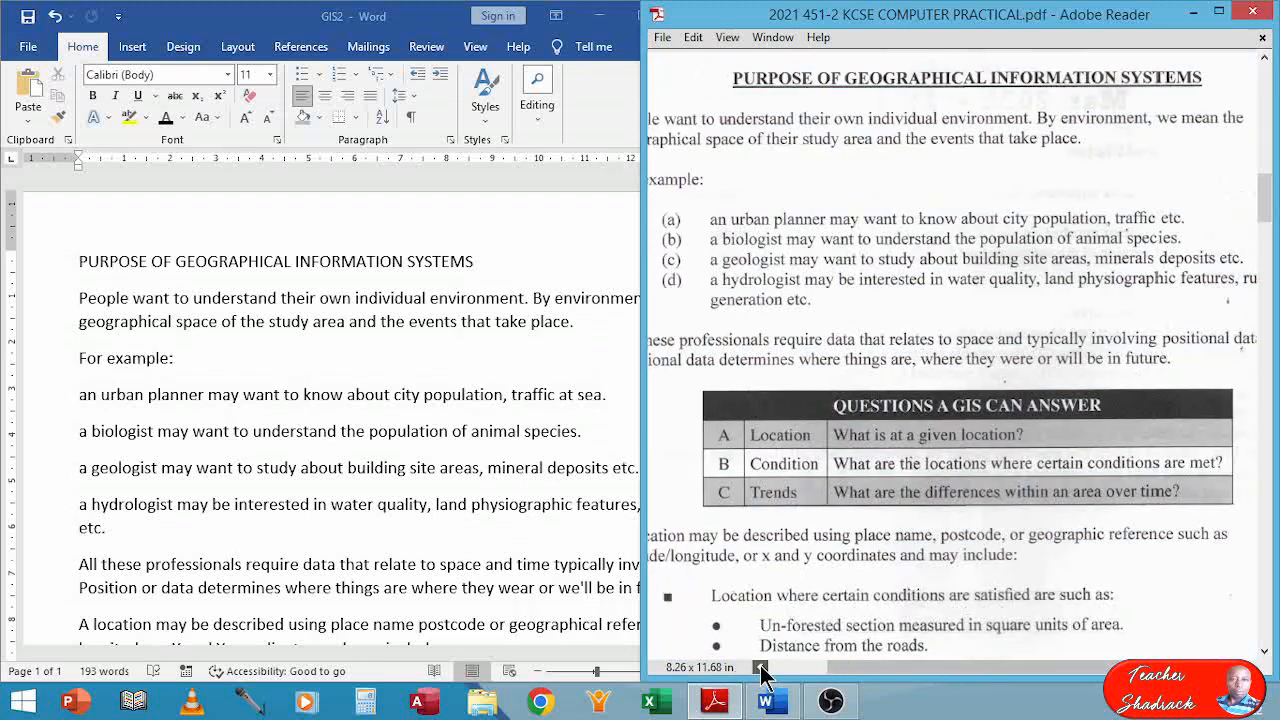
click(760, 667)
click(760, 667)
click(760, 667)
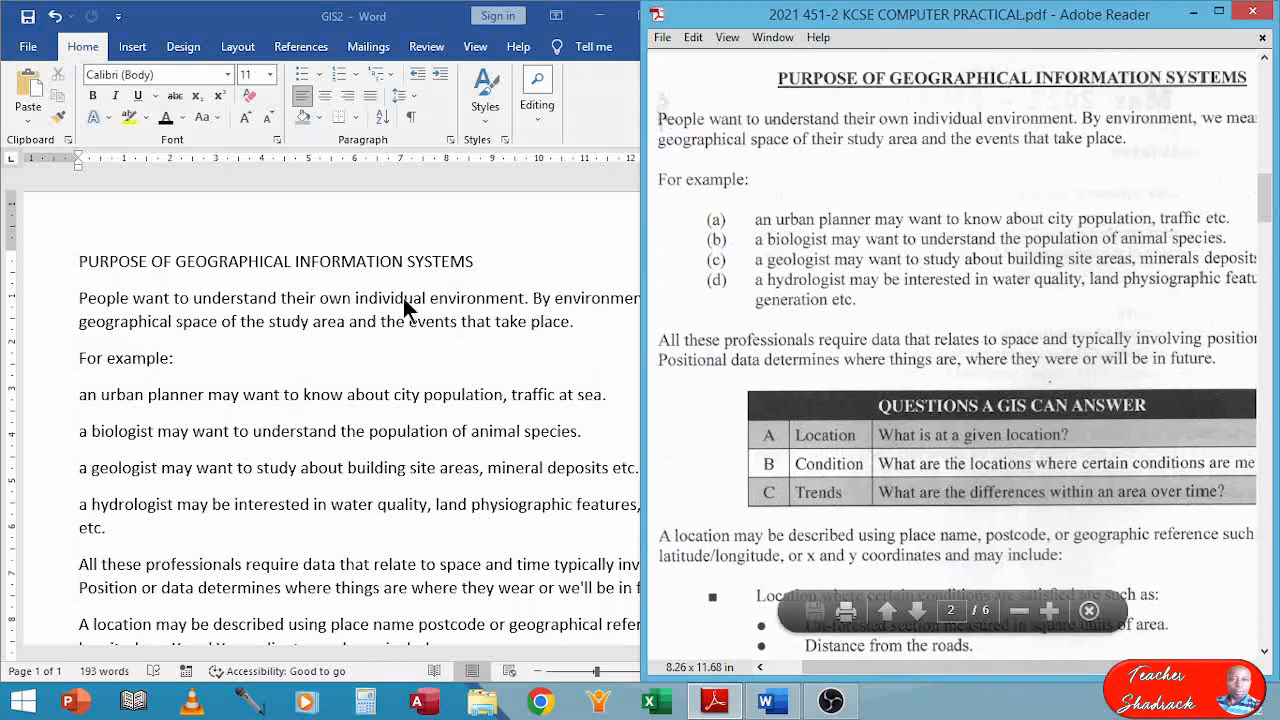
Format the entire GIS2 document in Times New Roman, size 12.
click(364, 314)
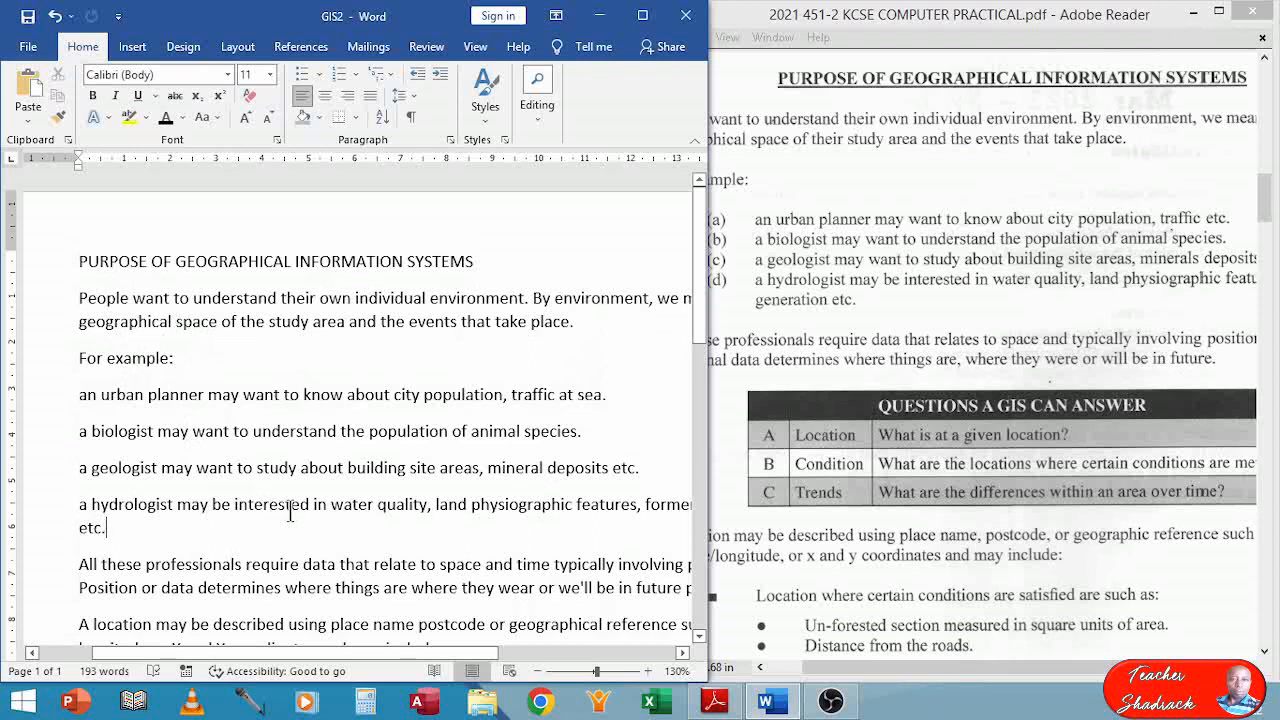
key(ctrl+a)
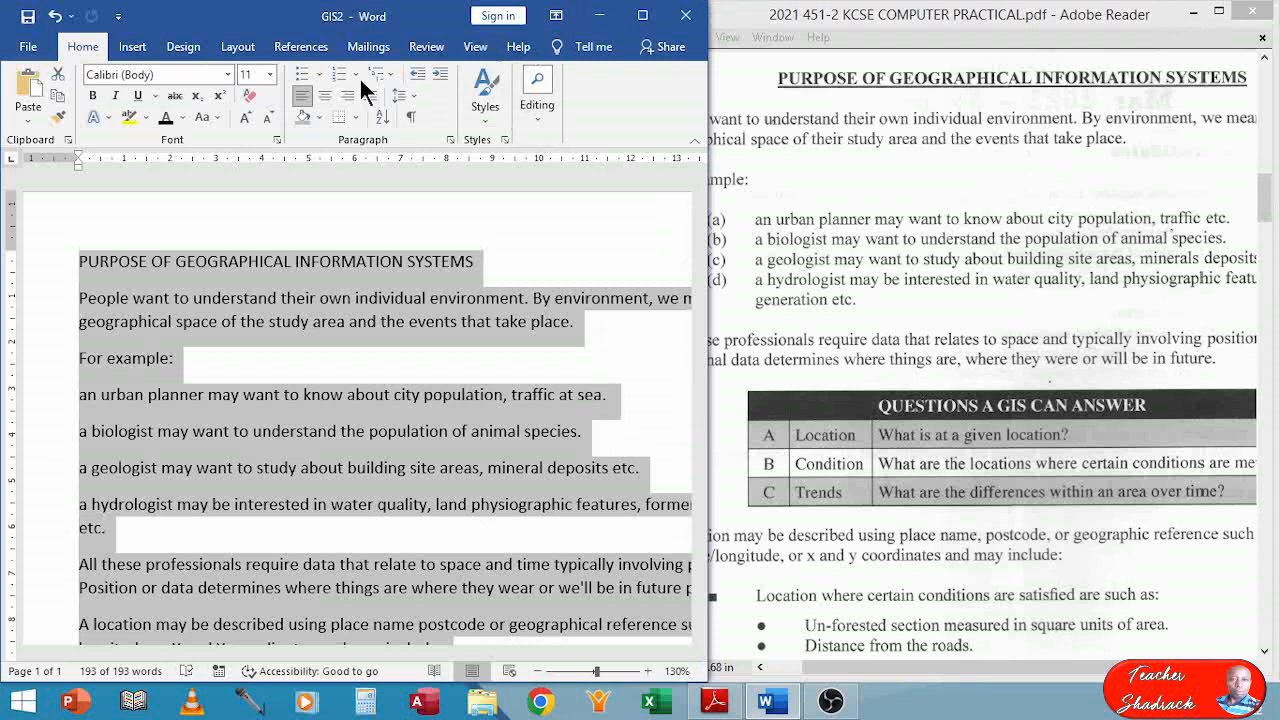
click(229, 75)
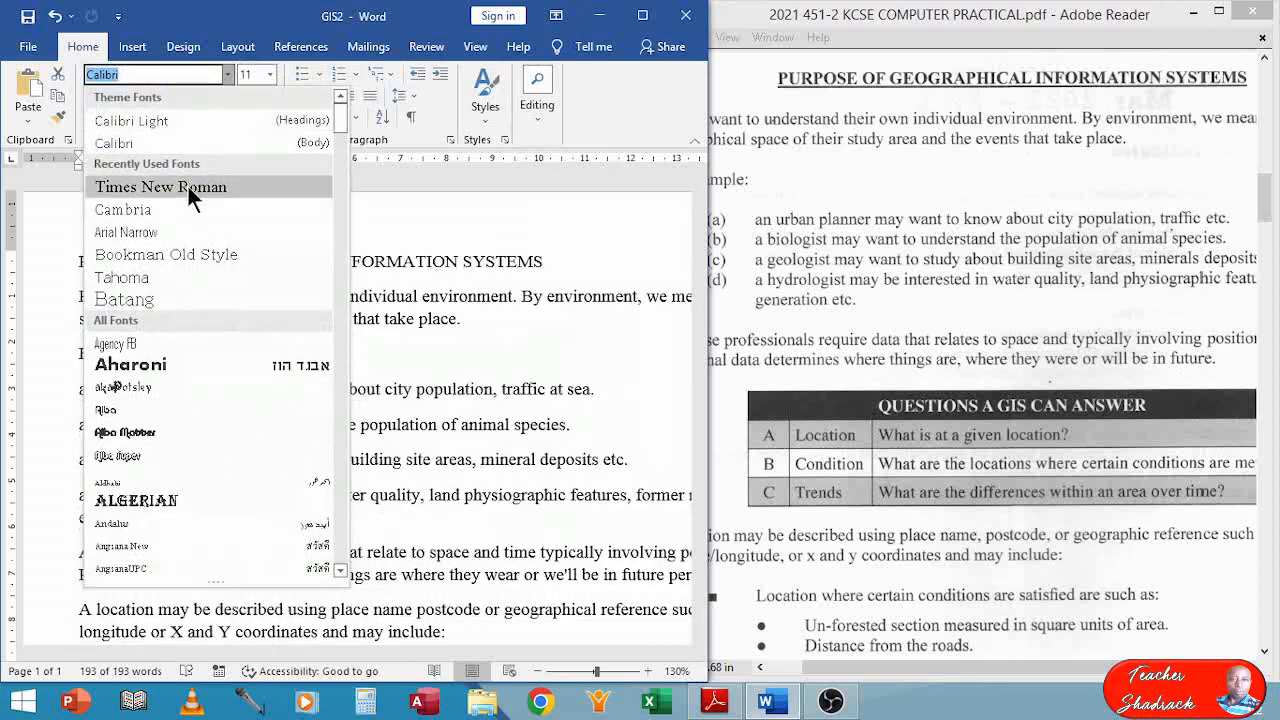
click(187, 186)
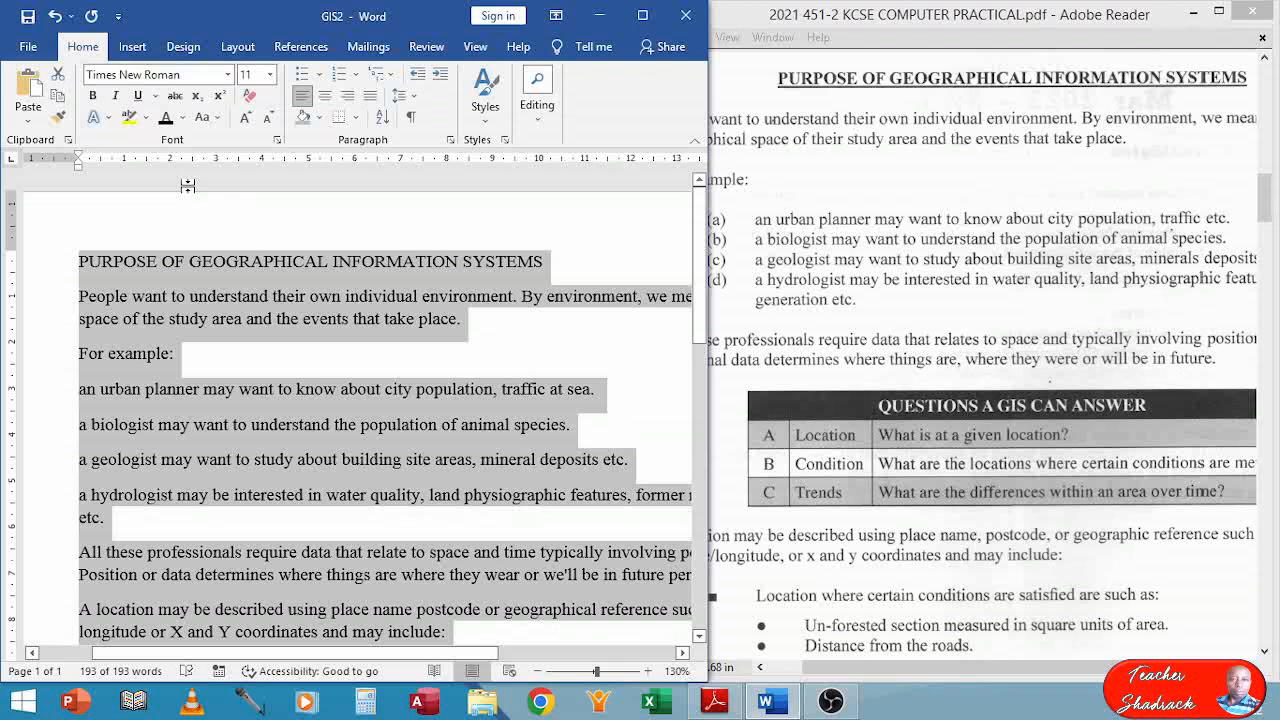
click(271, 75)
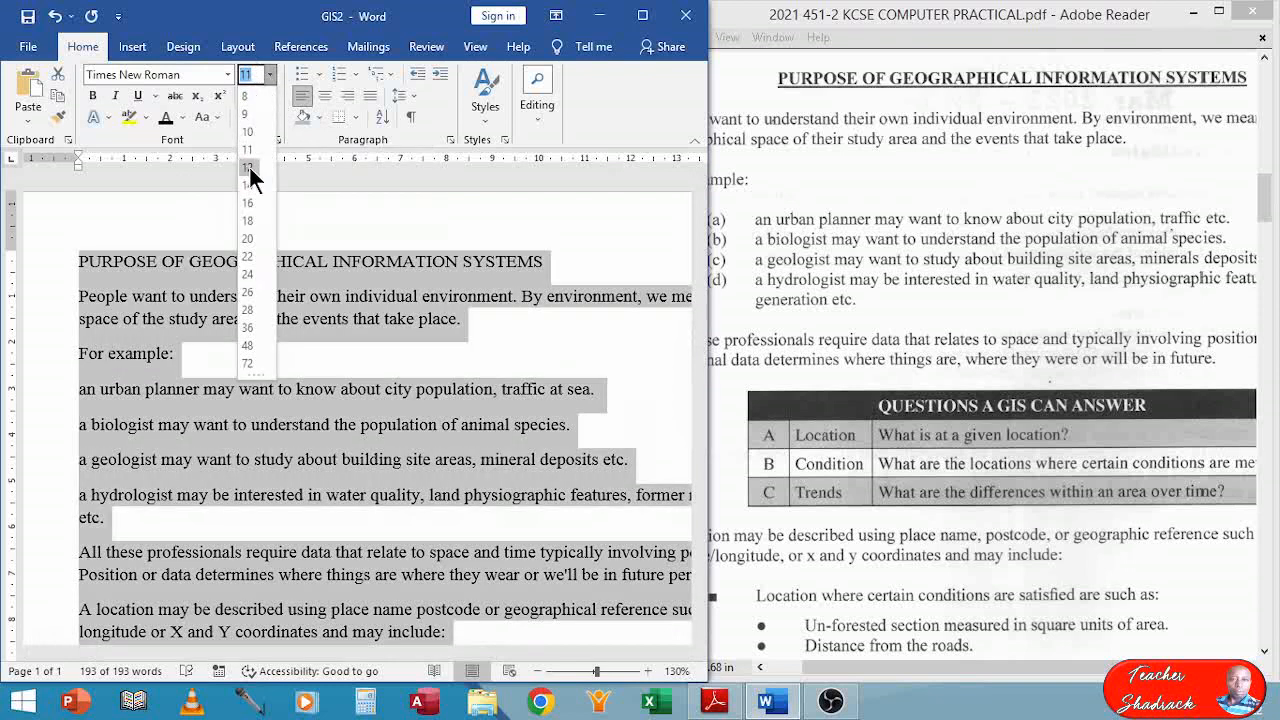
click(248, 167)
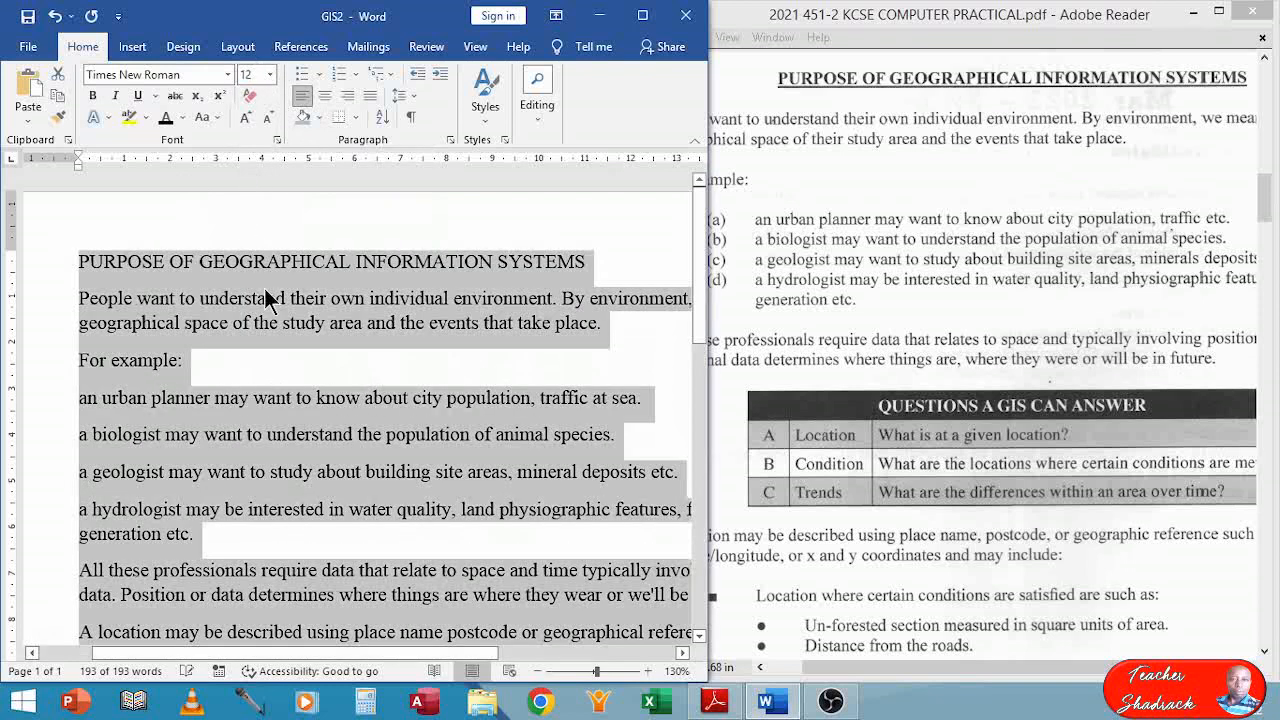
click(277, 430)
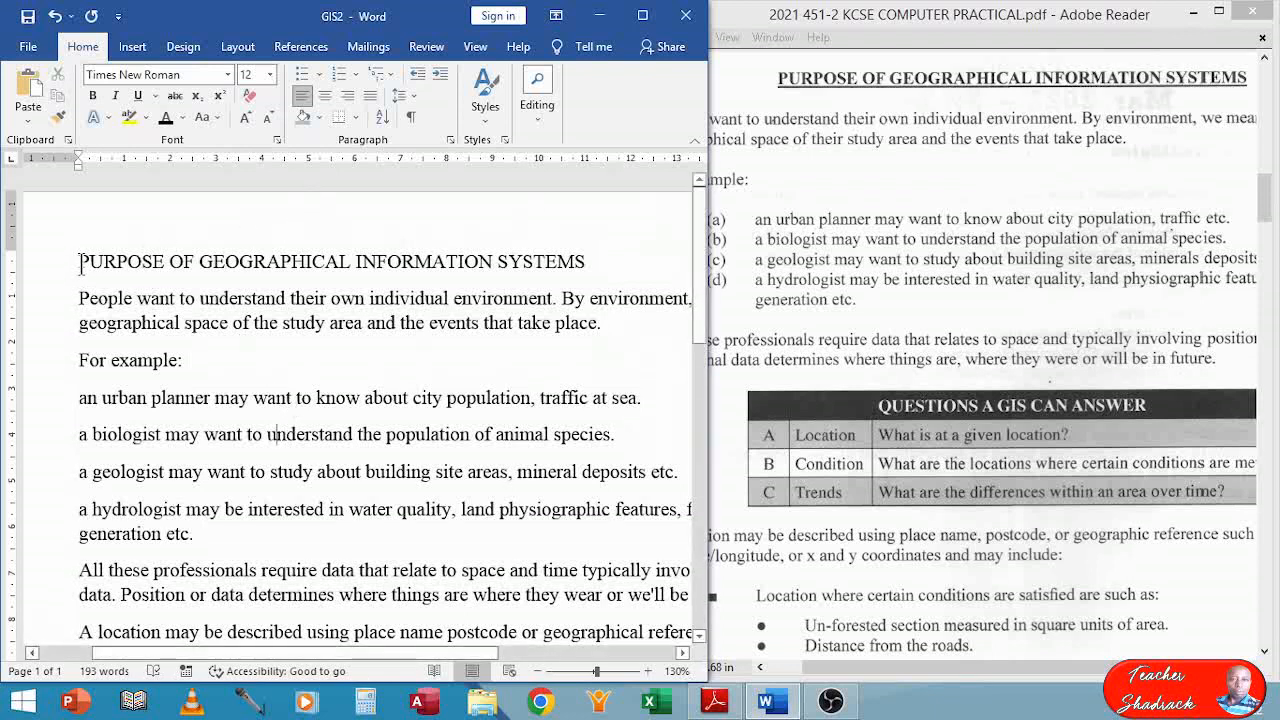
Make the title "PURPOSE OF GEOGRAPHICAL INFORMATION SYSTEMS" bold and underlined.
drag(84, 262, 594, 263)
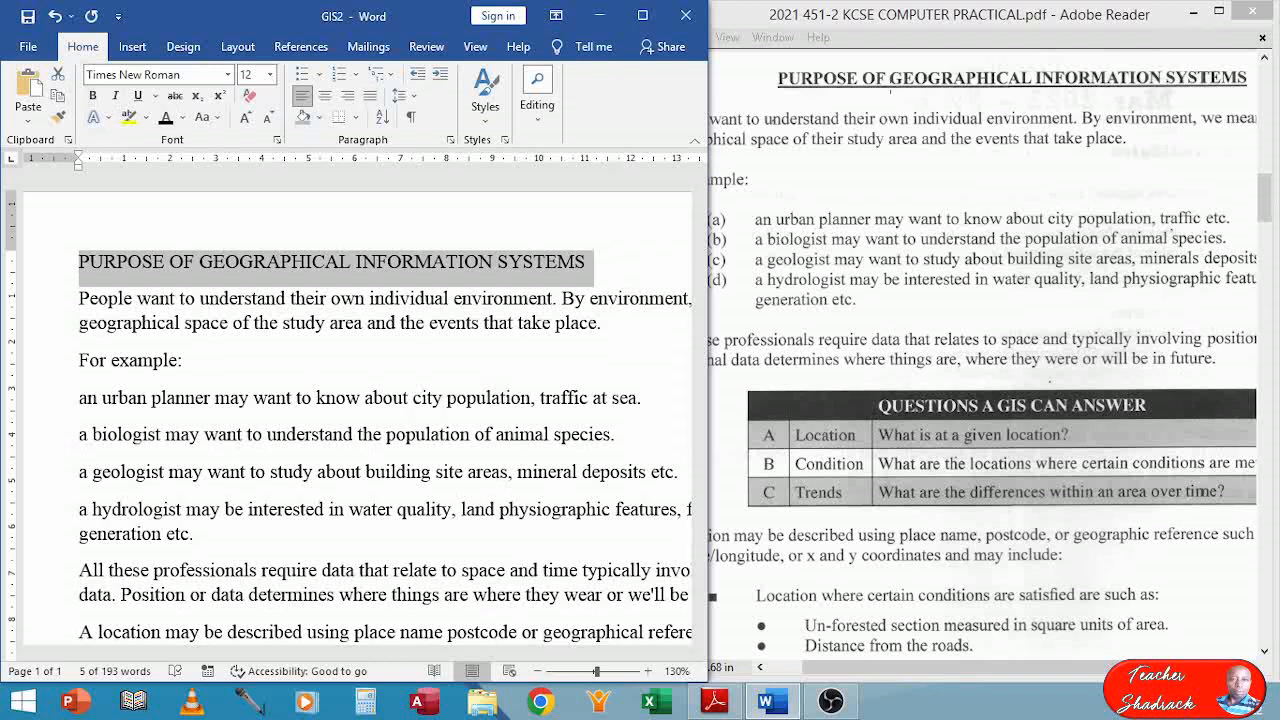
click(94, 96)
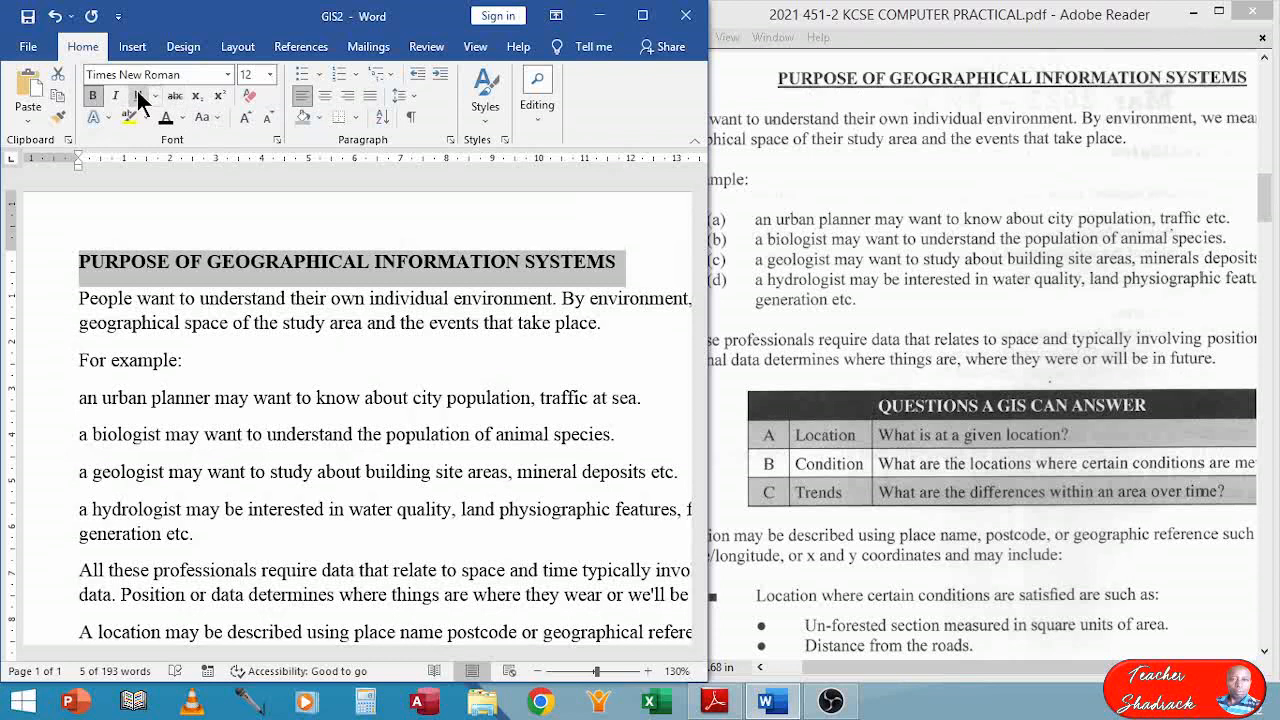
click(137, 96)
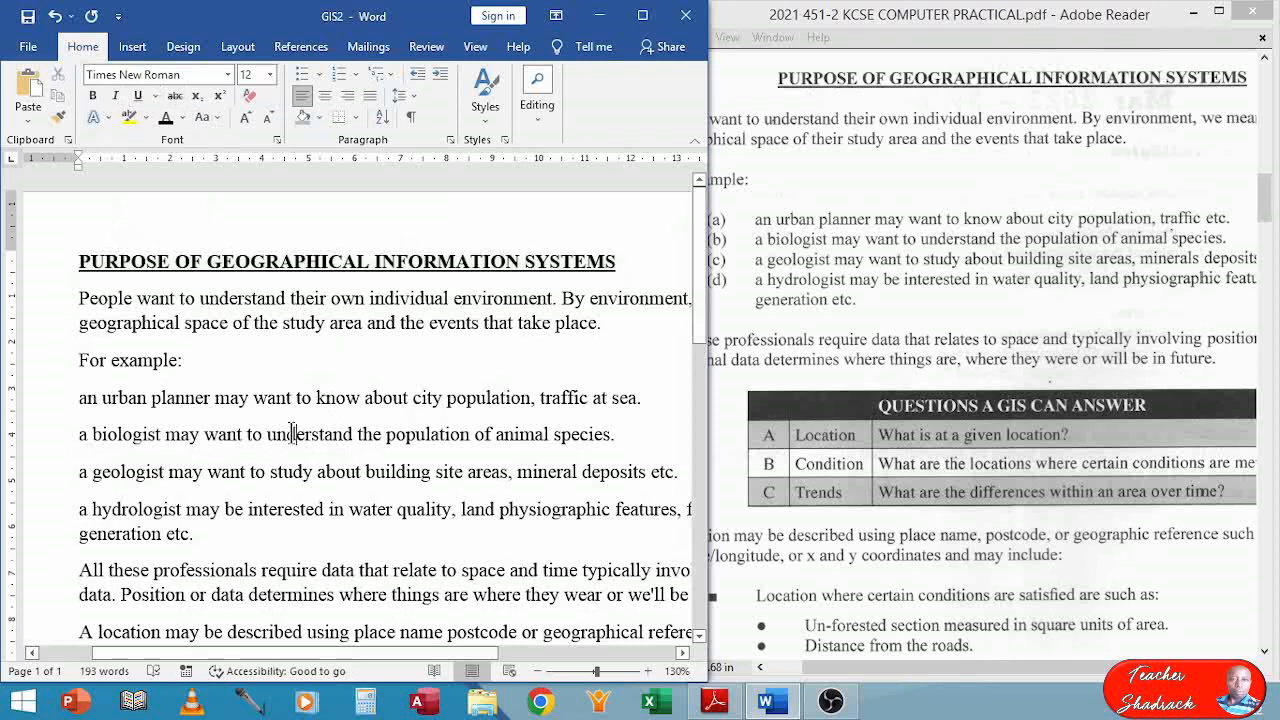
Compare the lettered list in the exam PDF and select the four example lines from the urban planner to the hydrologist in GIS2.
click(713, 201)
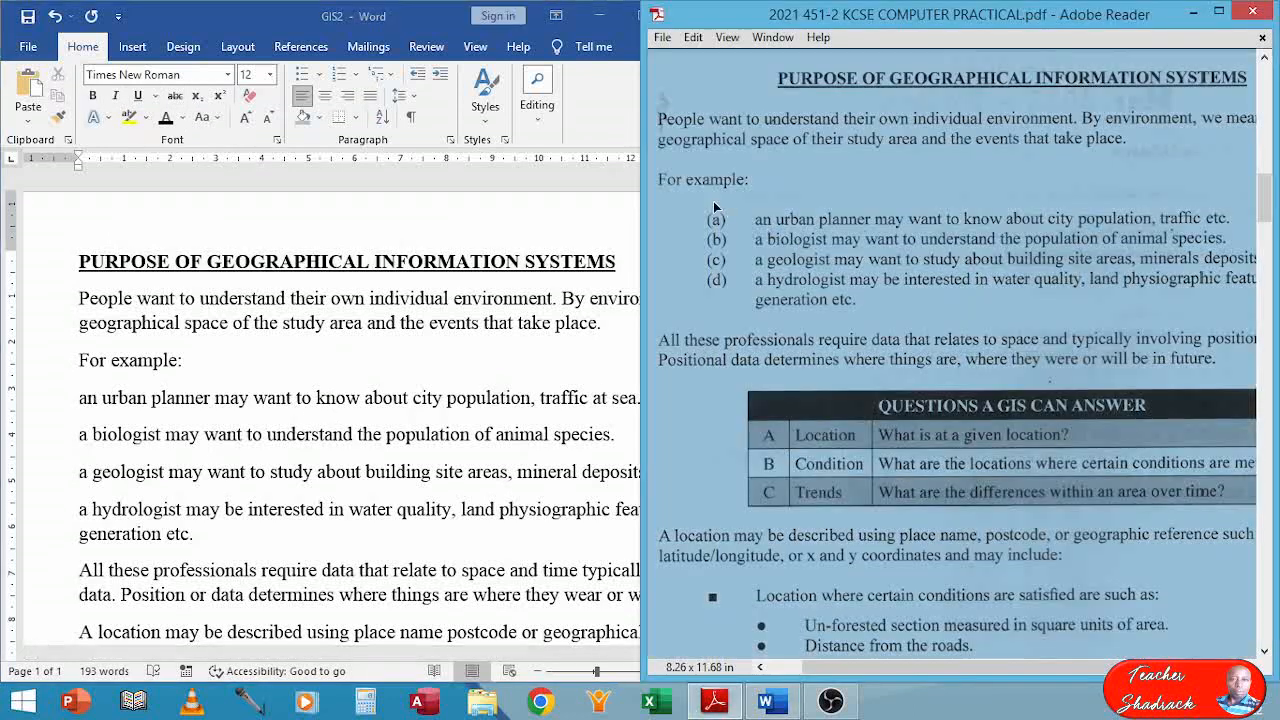
click(714, 266)
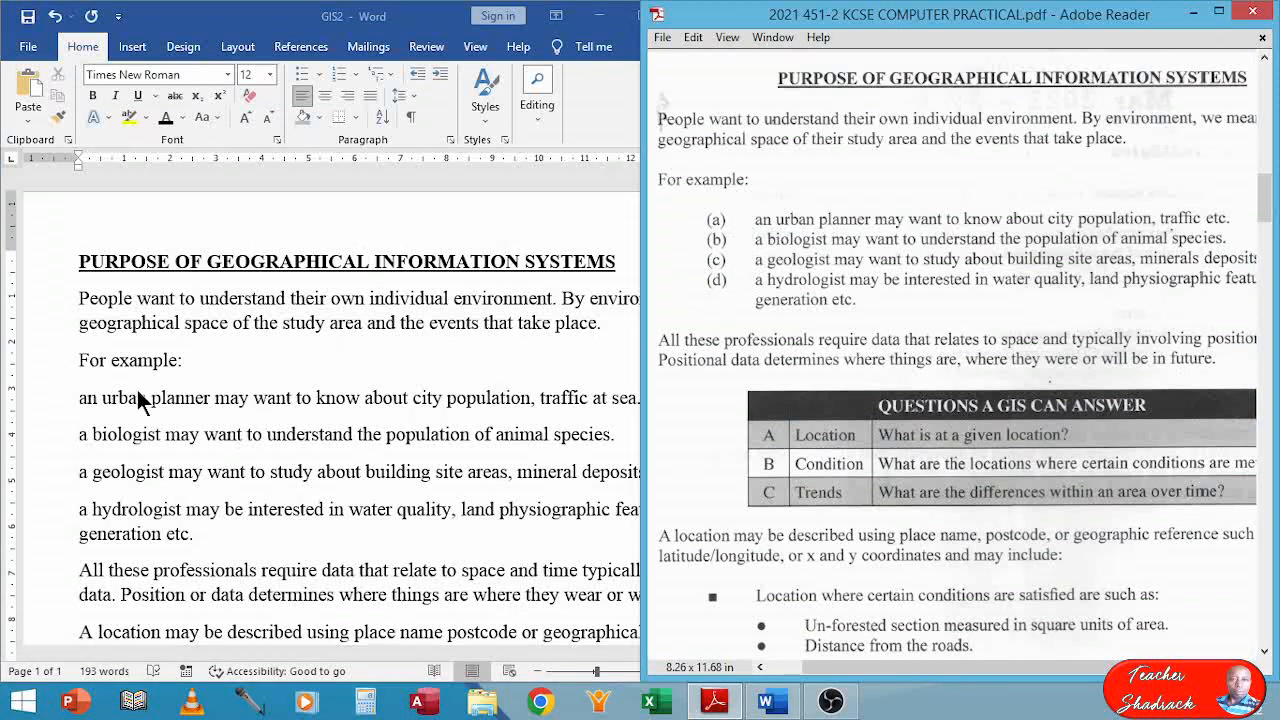
click(82, 399)
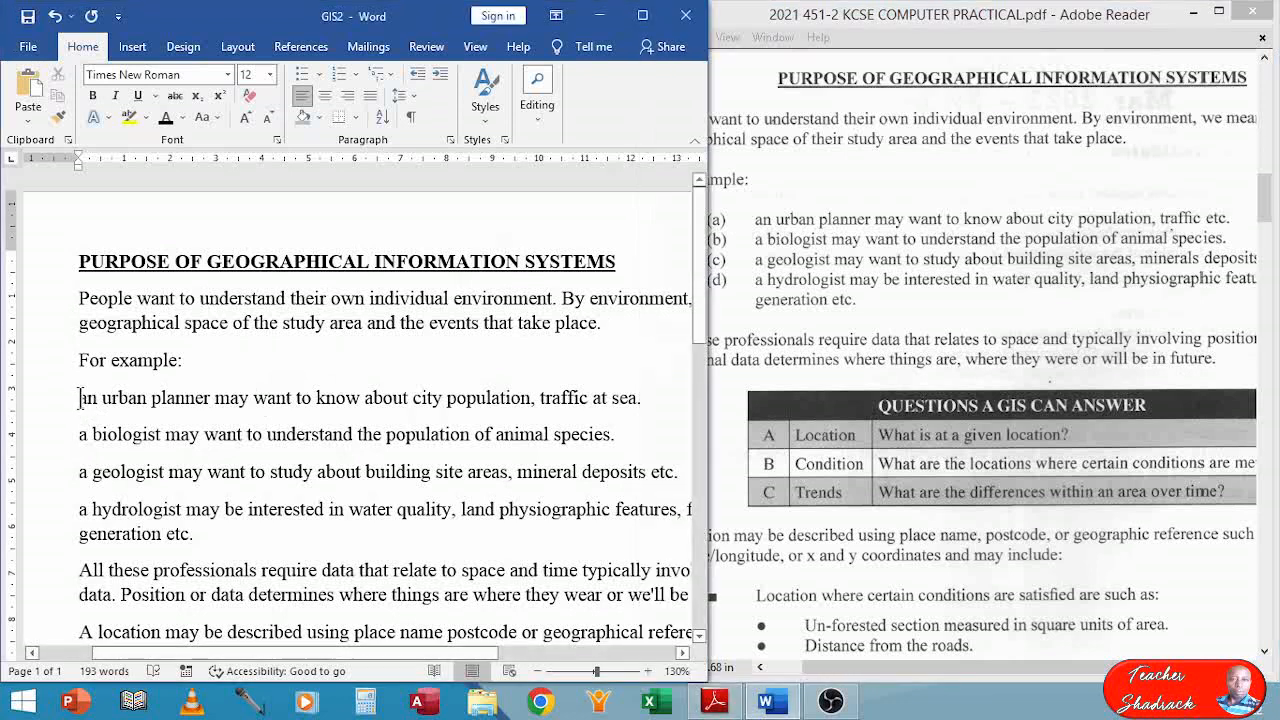
drag(80, 398, 214, 538)
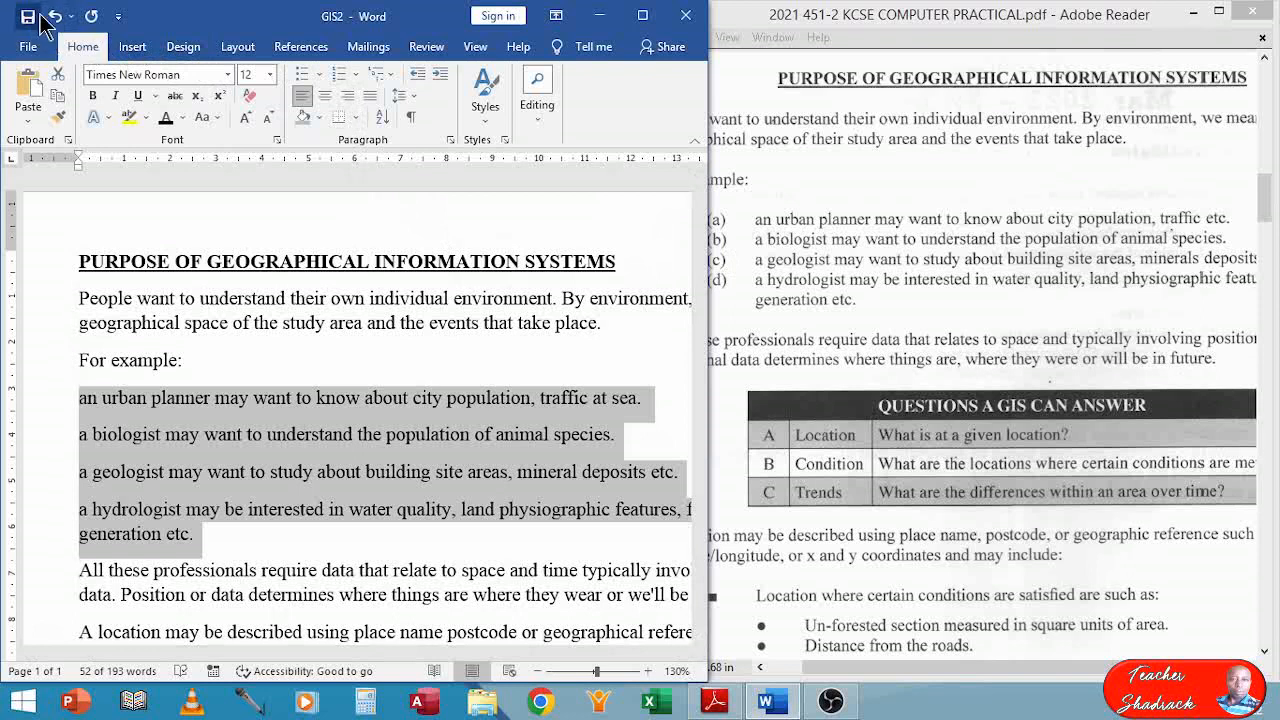
click(356, 80)
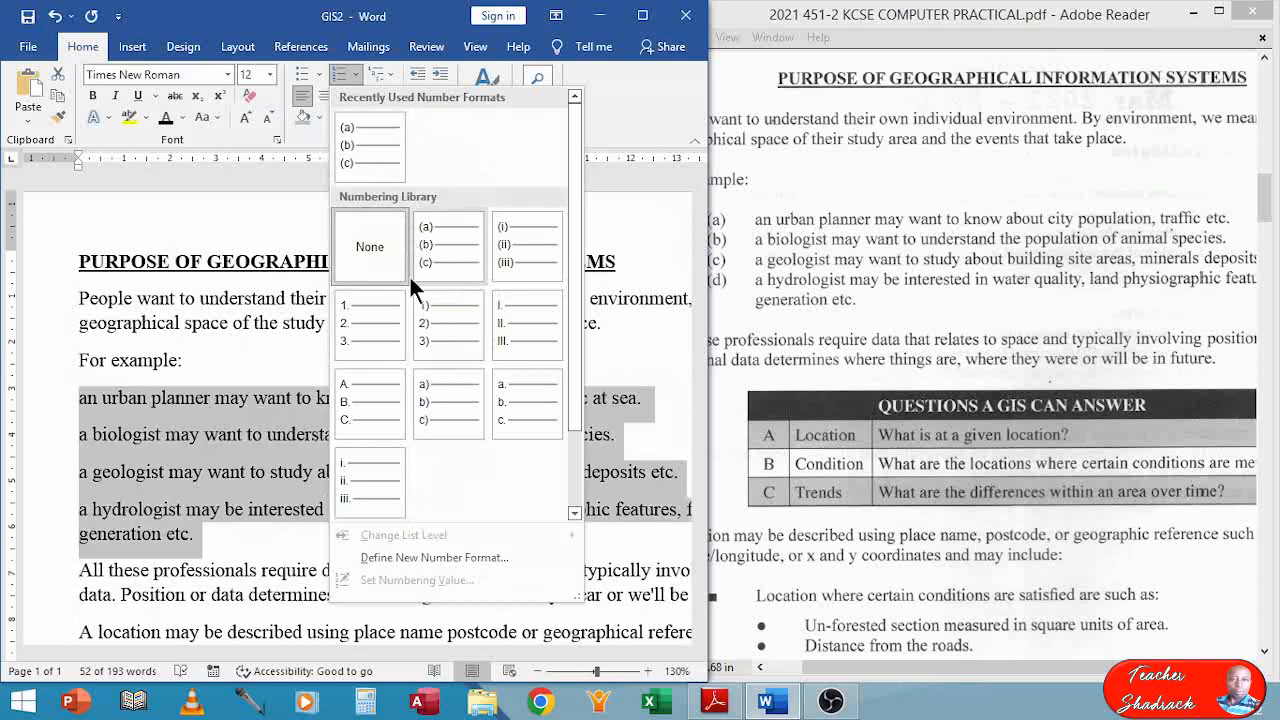
click(413, 558)
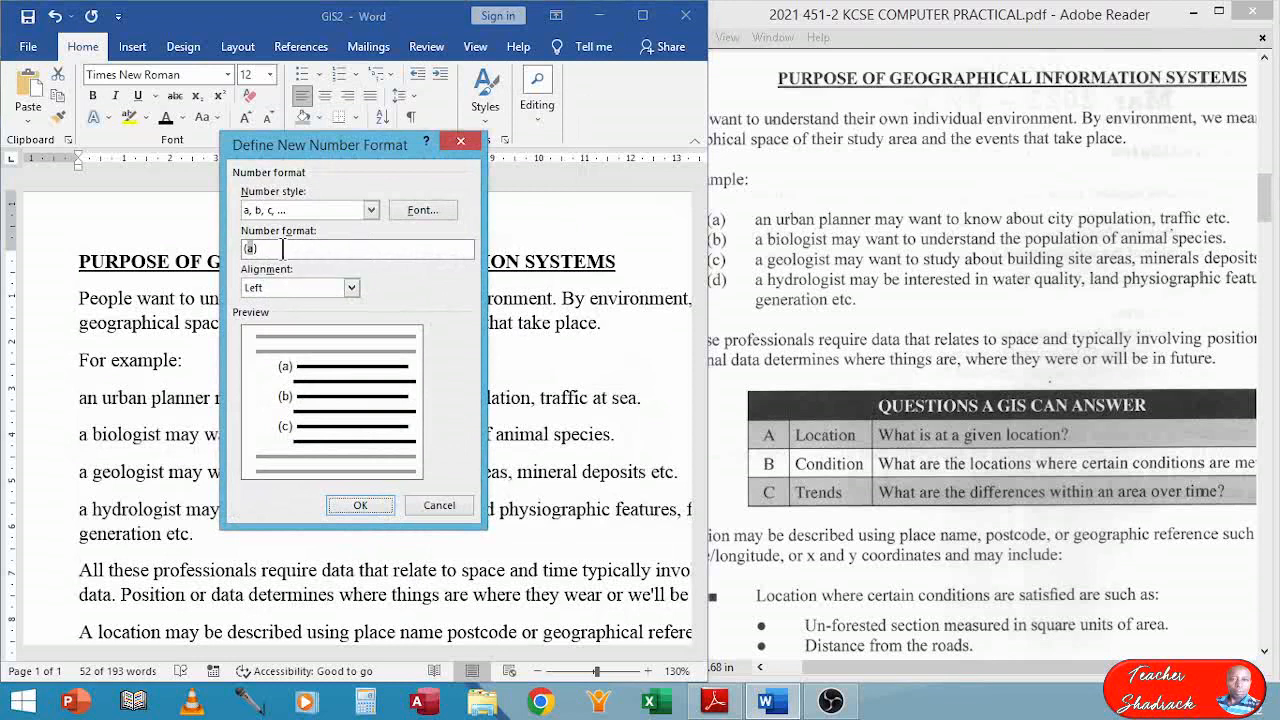
click(370, 211)
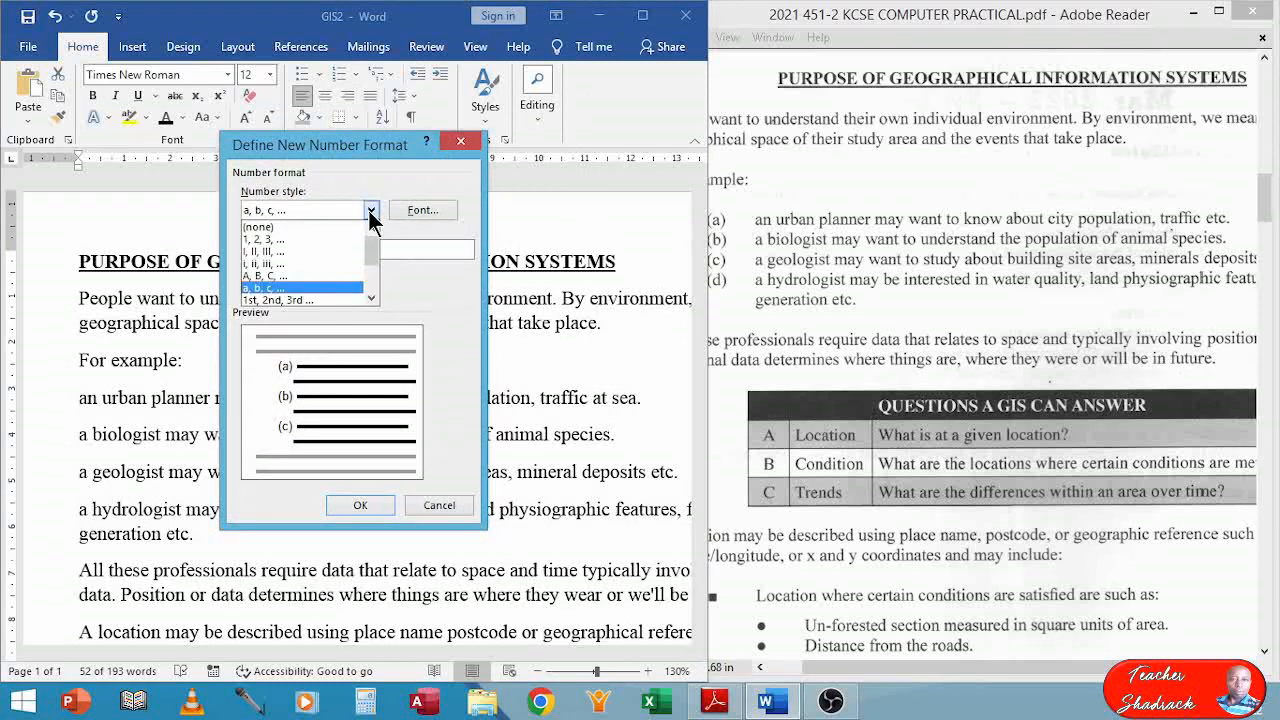
click(274, 287)
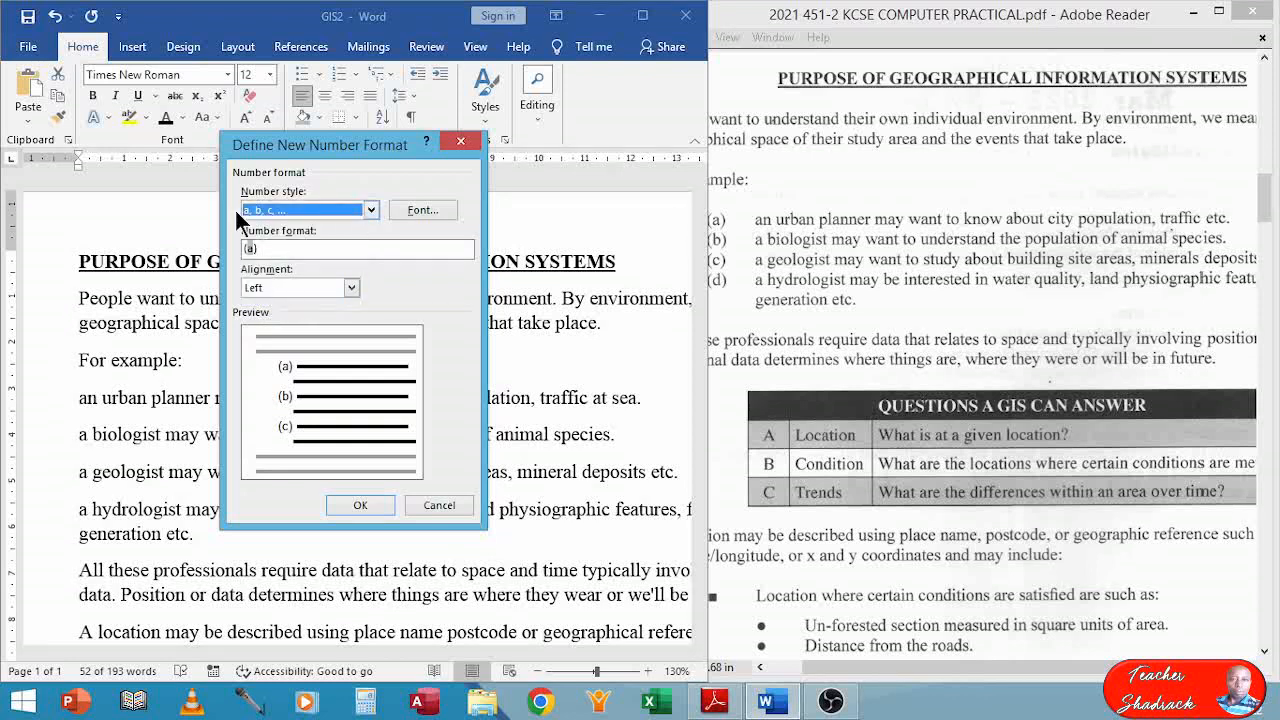
click(263, 249)
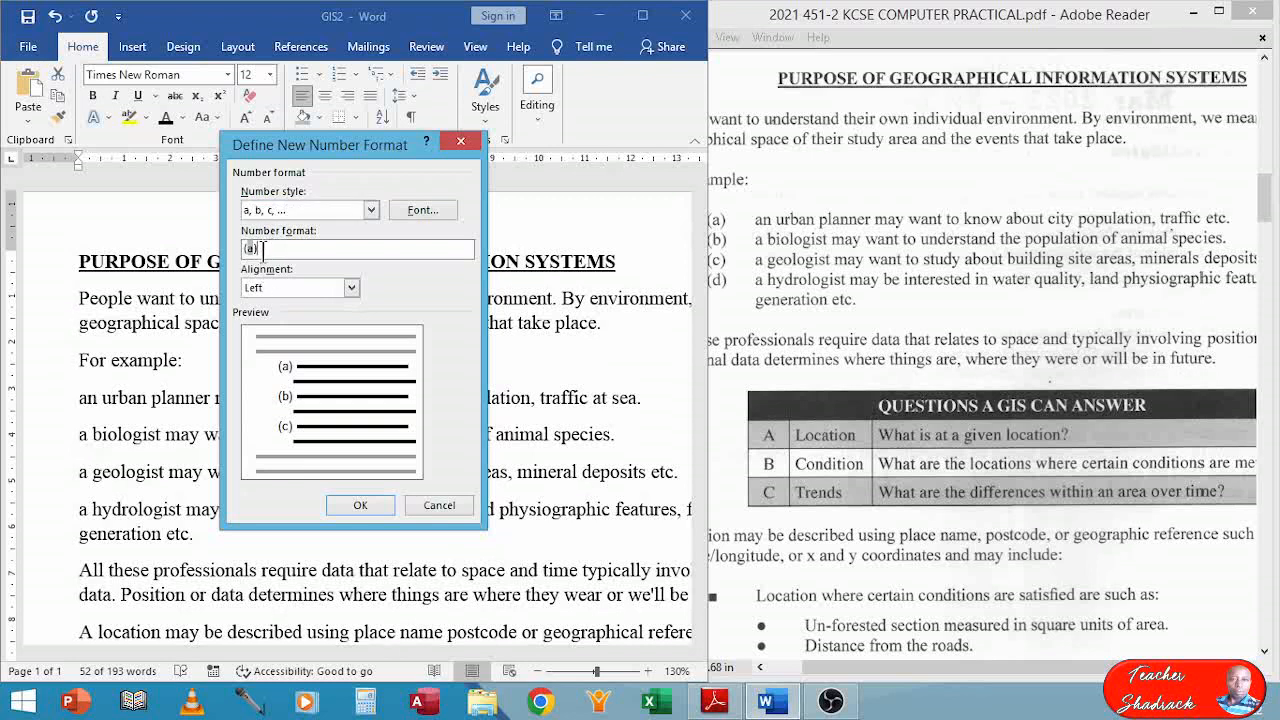
key(BackSpace)
click(442, 507)
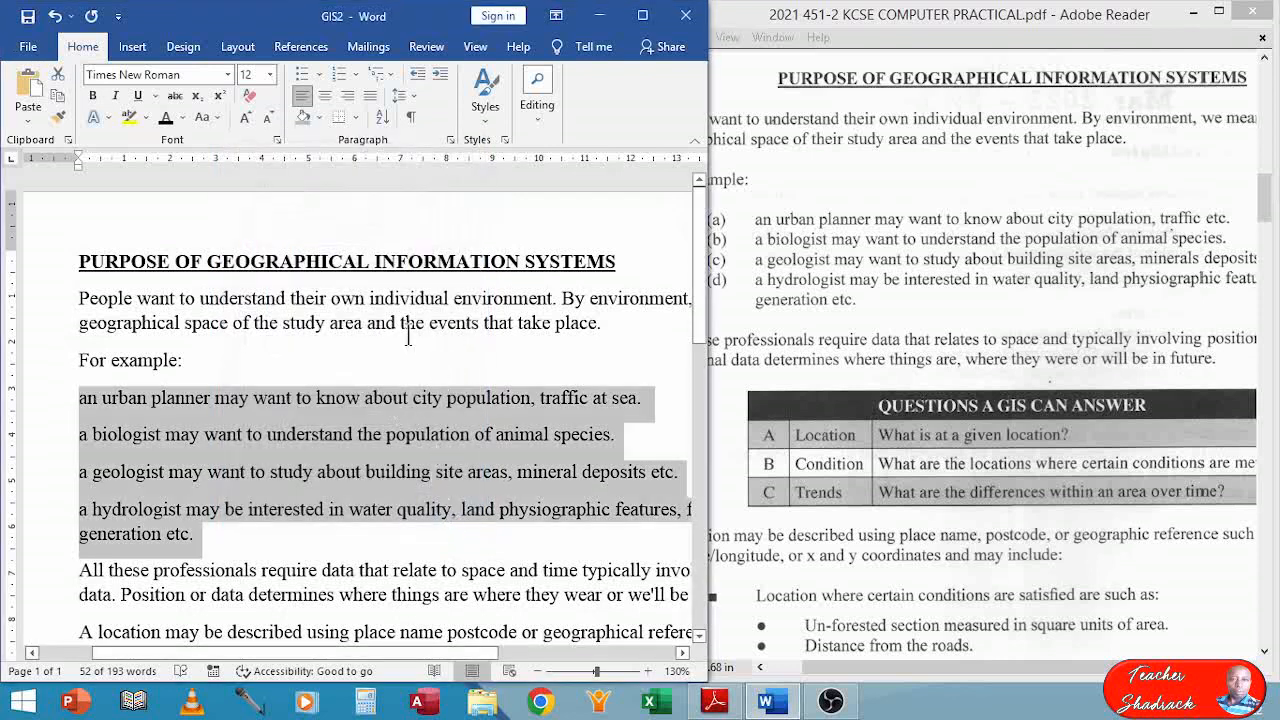
Number the four selected example lines in the (a), (b), (c) style and move their hanging indent to about 1.75 cm.
click(356, 76)
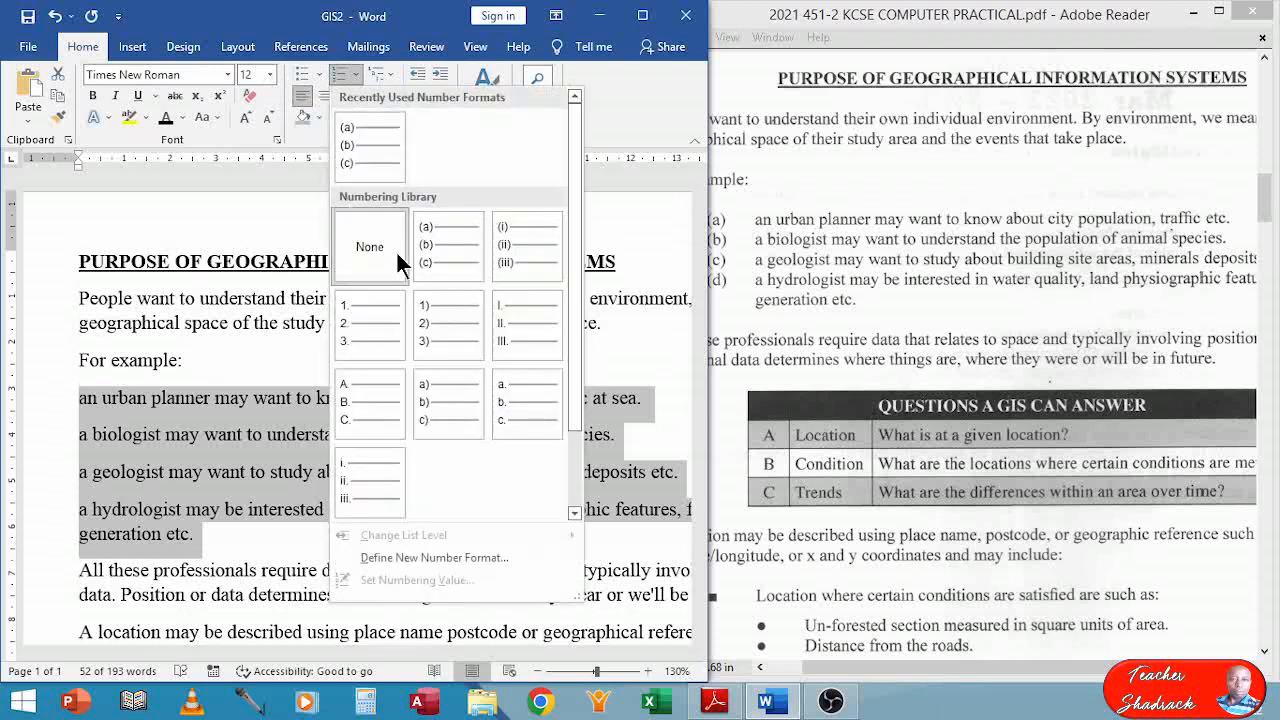
click(440, 249)
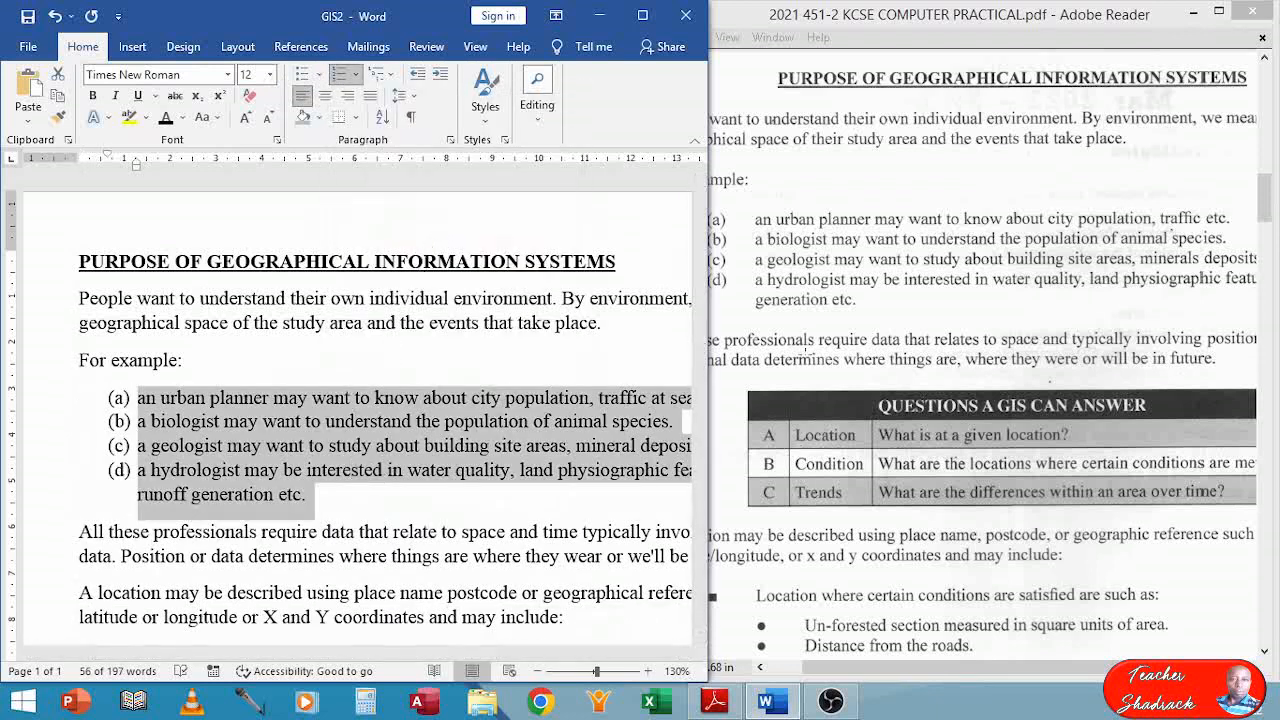
click(808, 340)
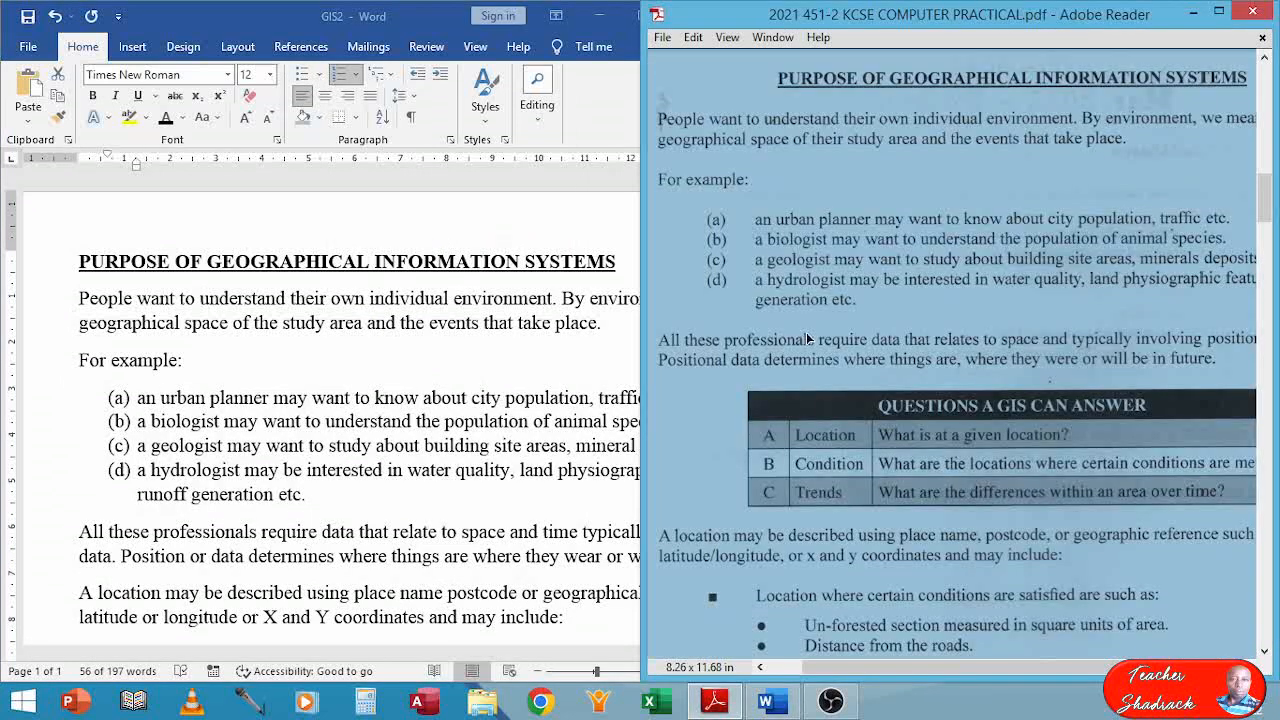
click(754, 281)
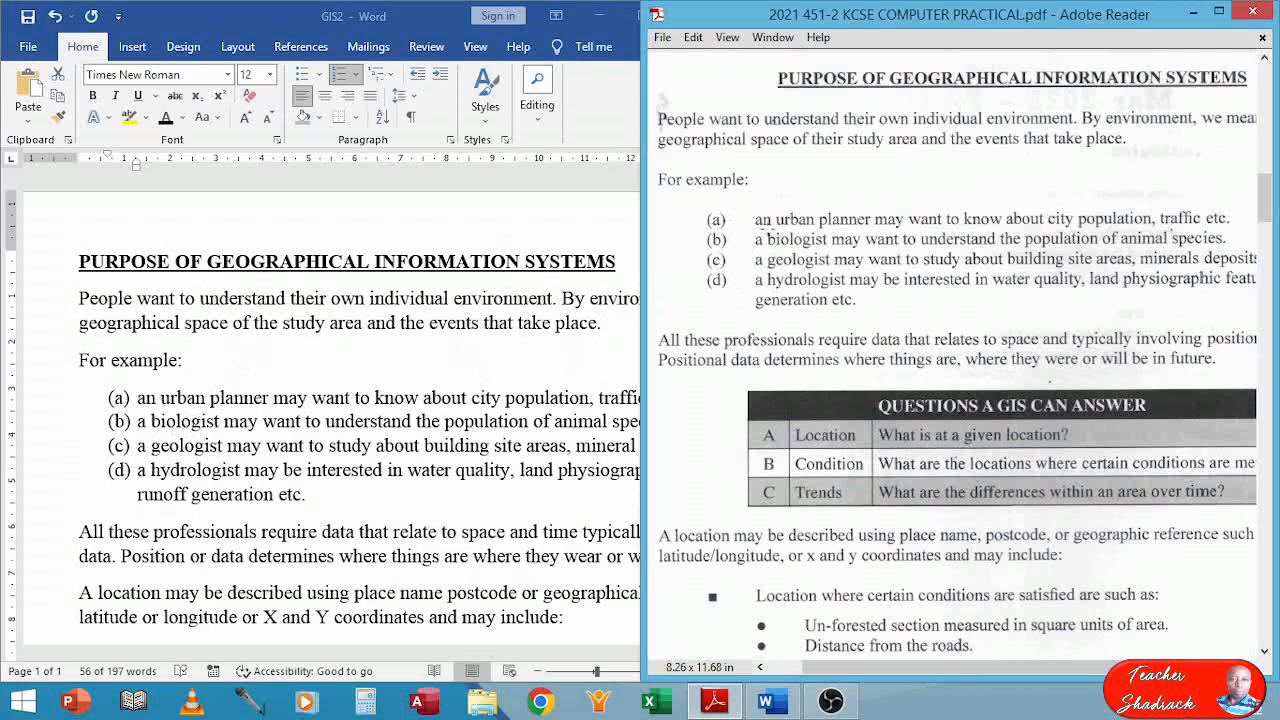
click(135, 408)
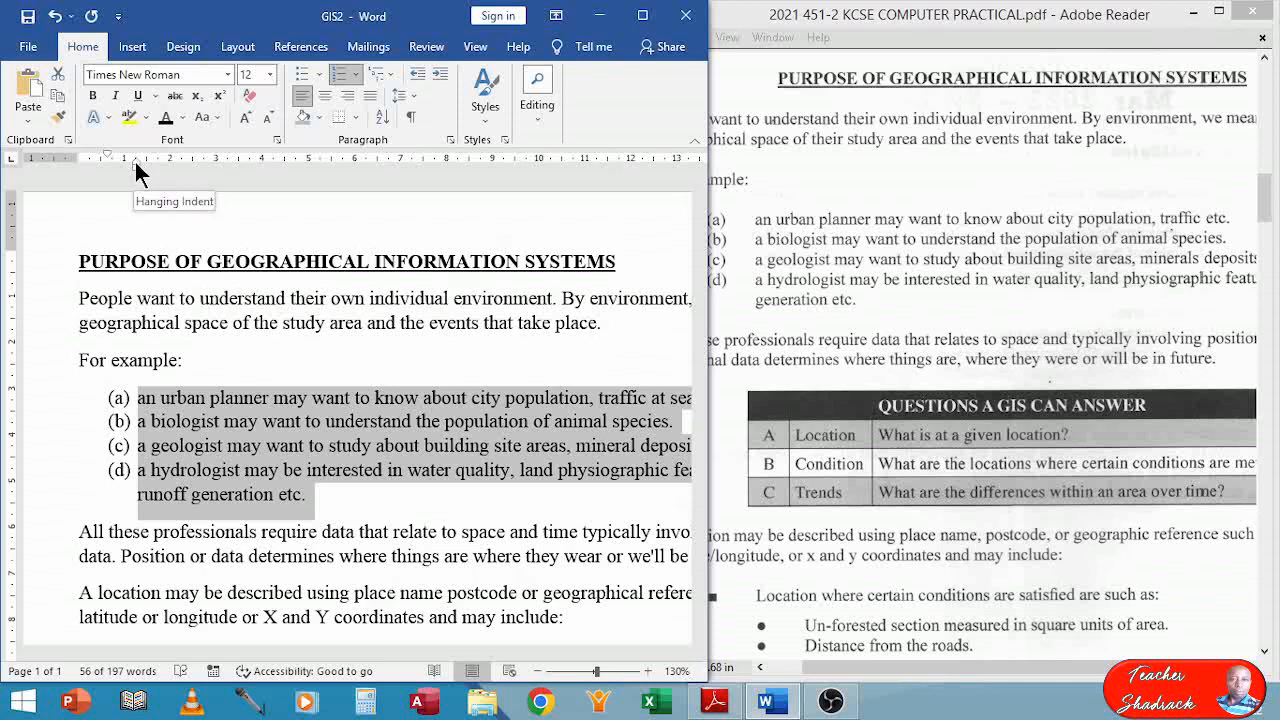
drag(137, 163, 164, 163)
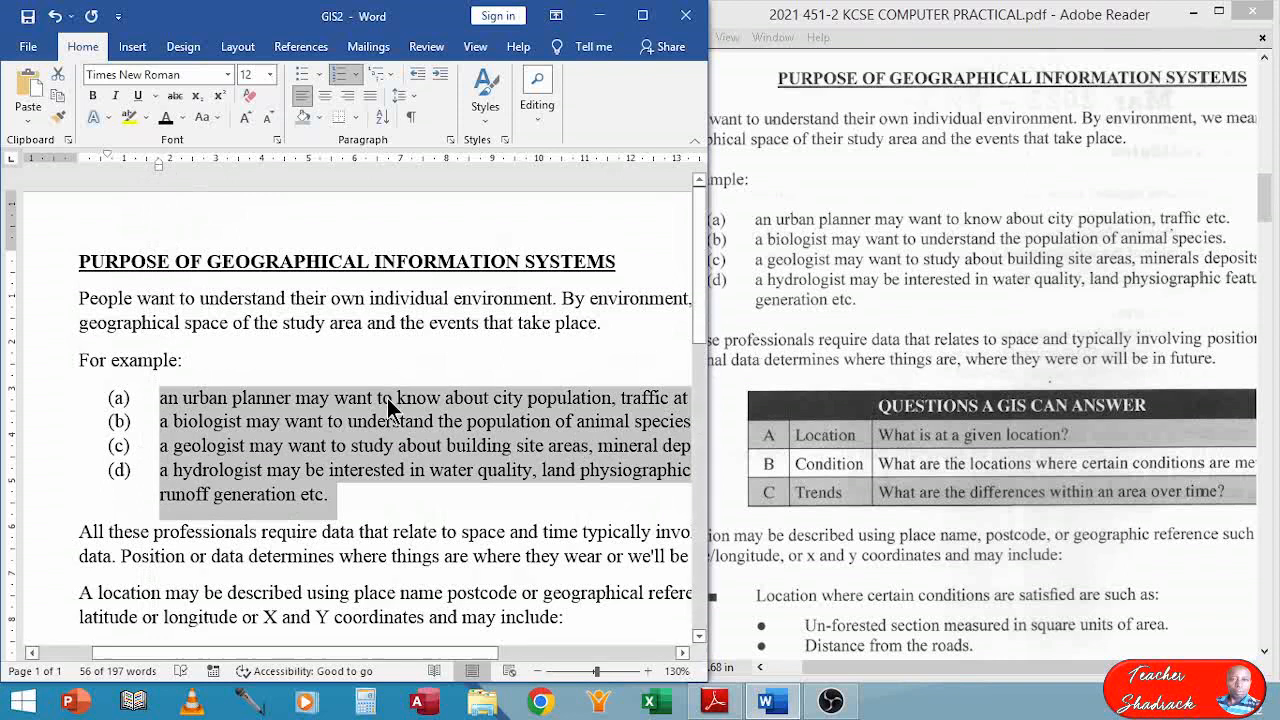
Insert a table of three columns and four rows on a new line above the paragraph starting "A location may be described".
click(768, 342)
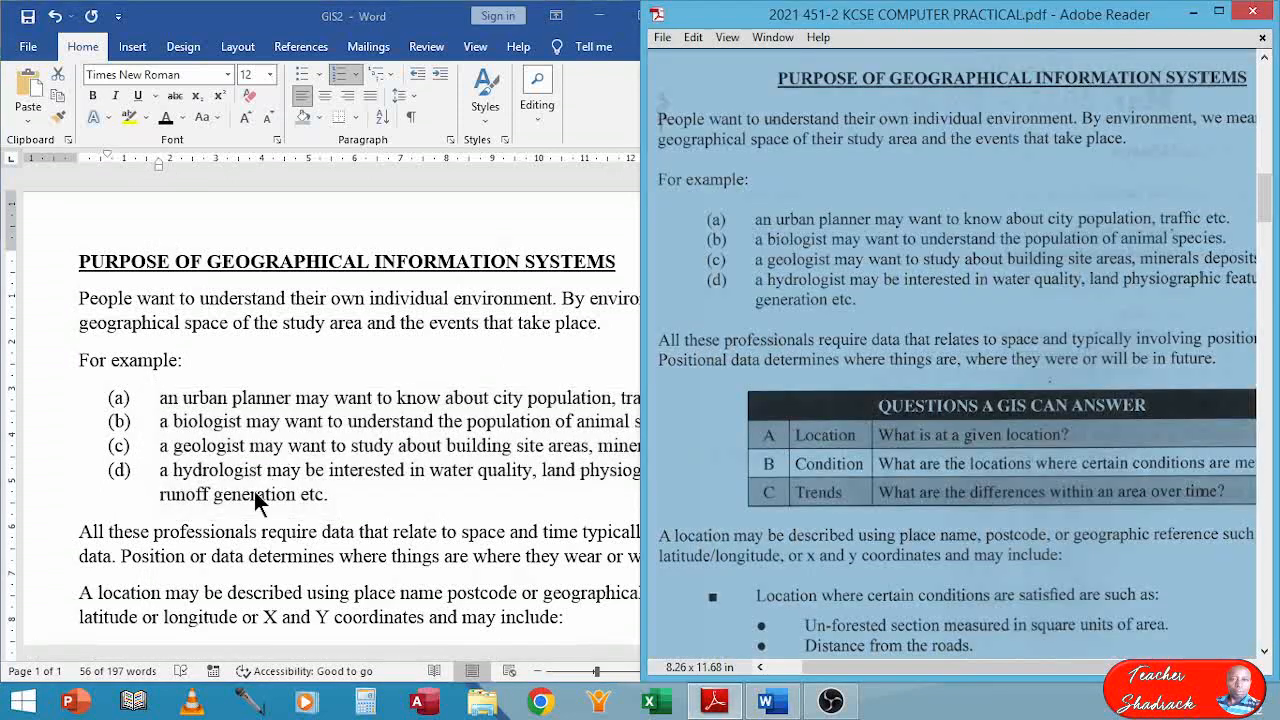
scroll(753, 470, down, 1)
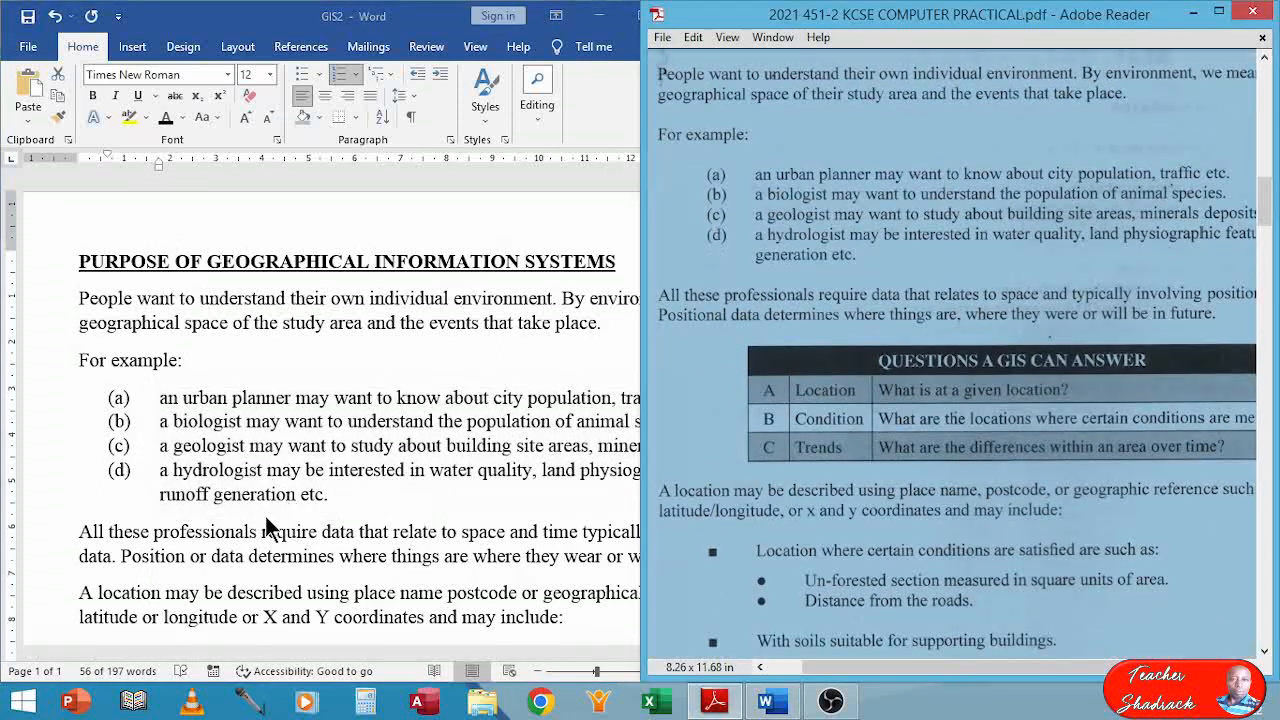
click(201, 560)
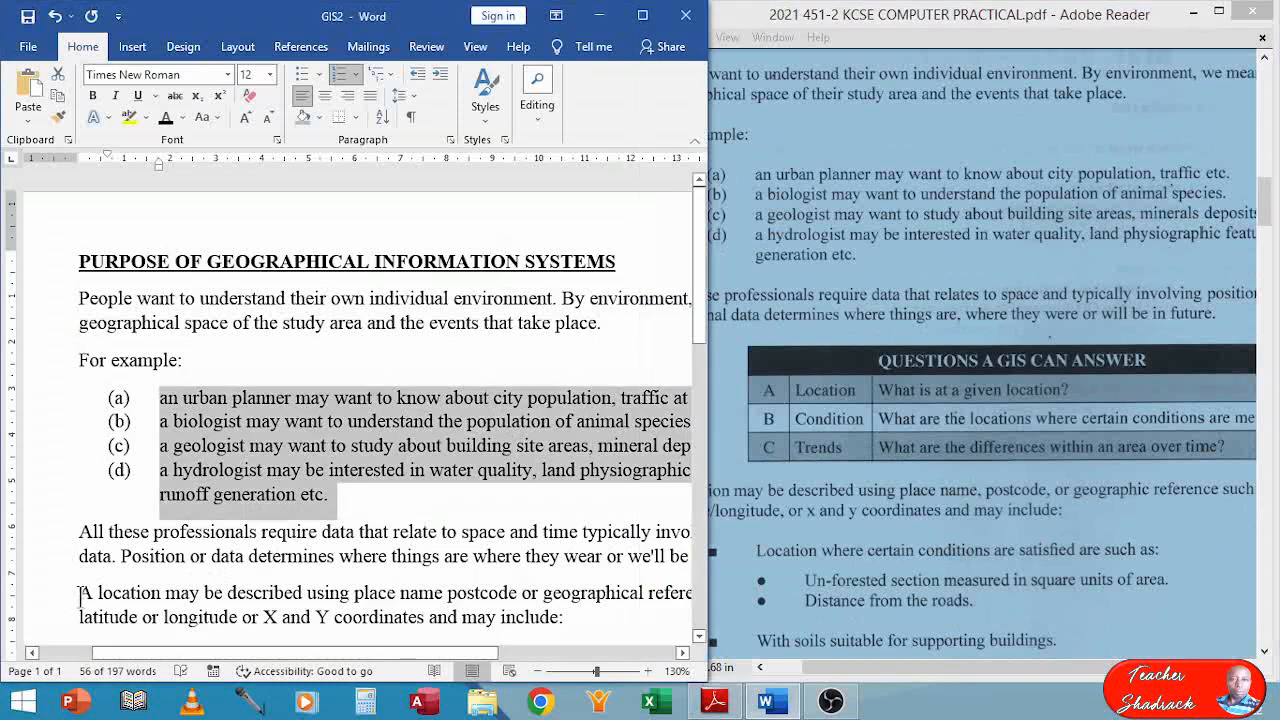
click(82, 592)
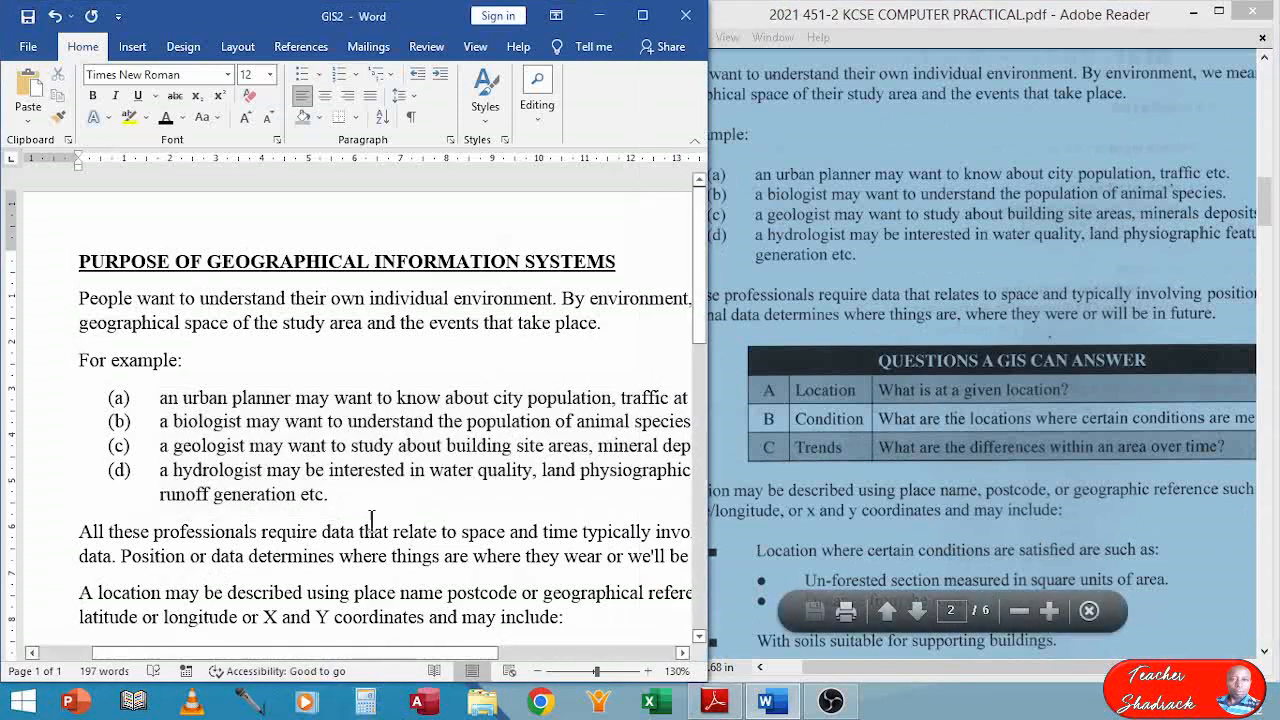
scroll(371, 519, down, 5)
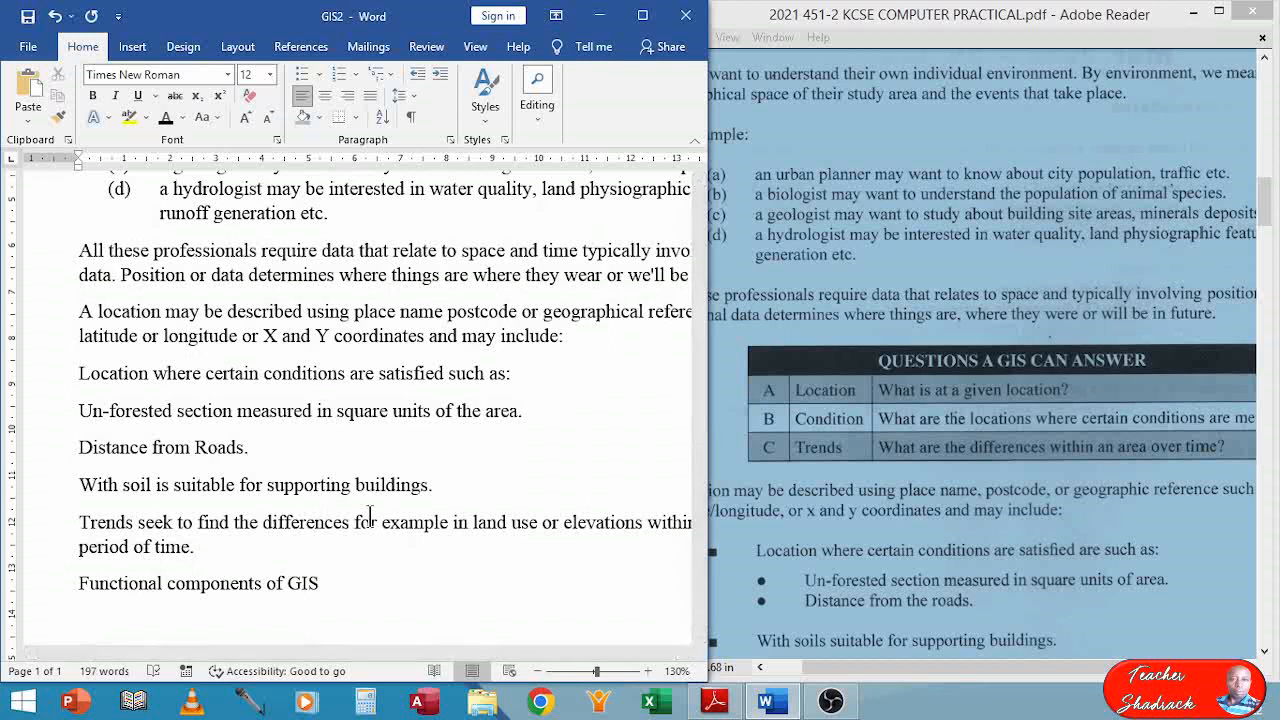
key(Return)
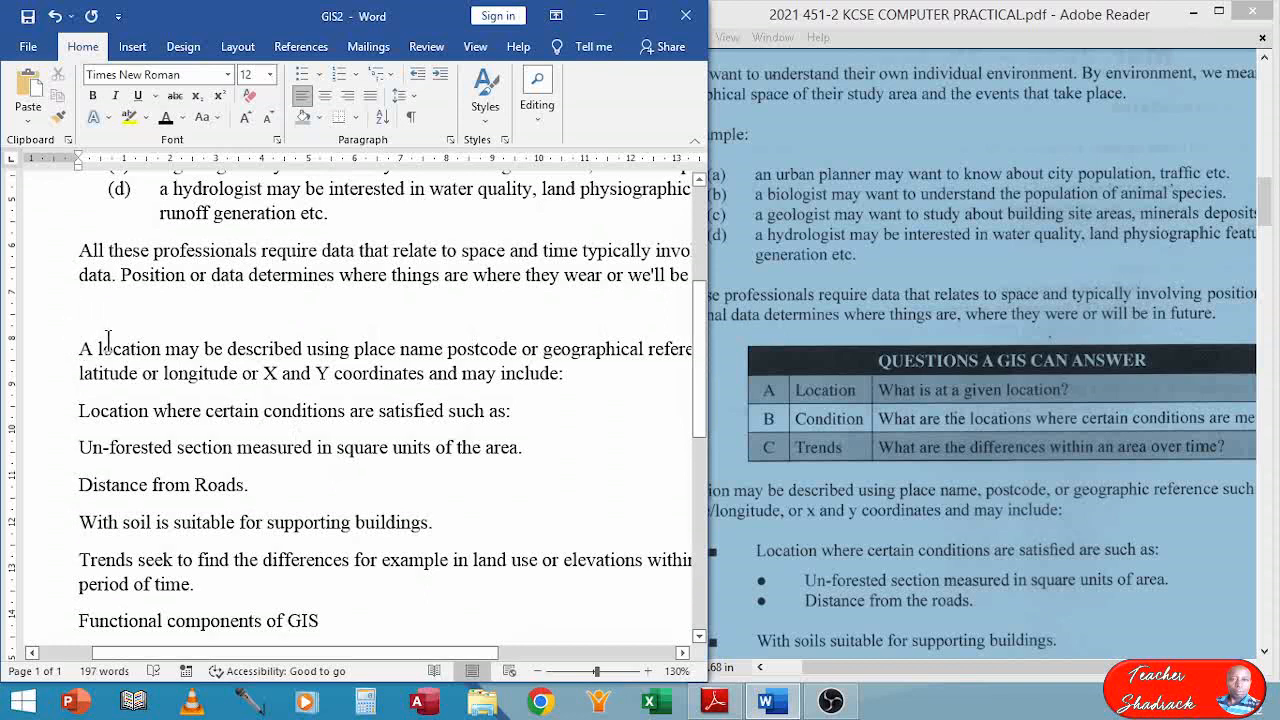
click(128, 47)
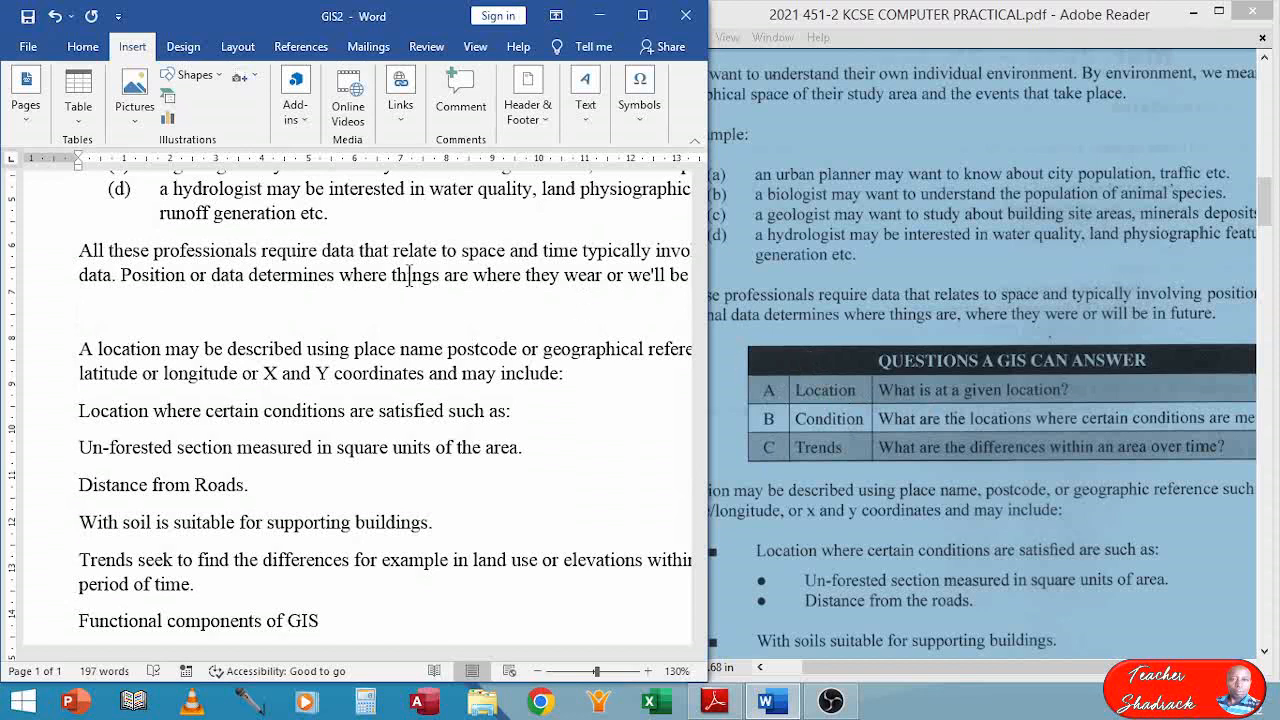
click(80, 117)
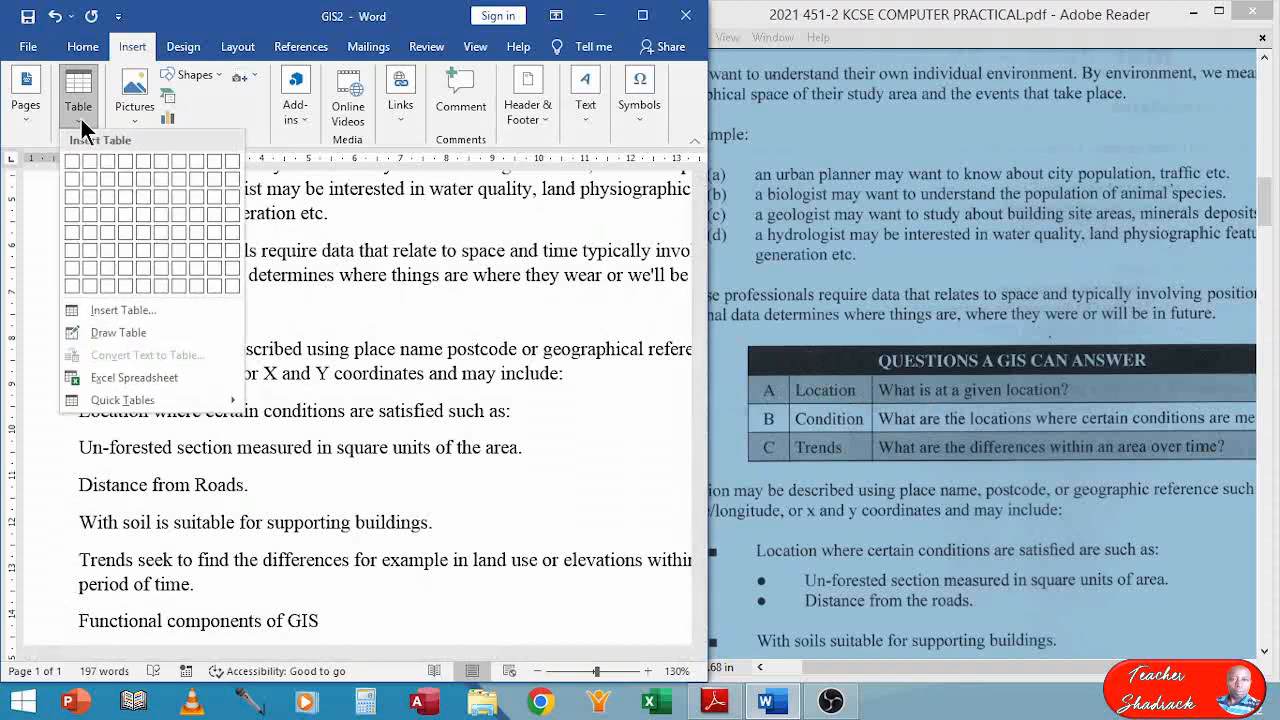
click(102, 209)
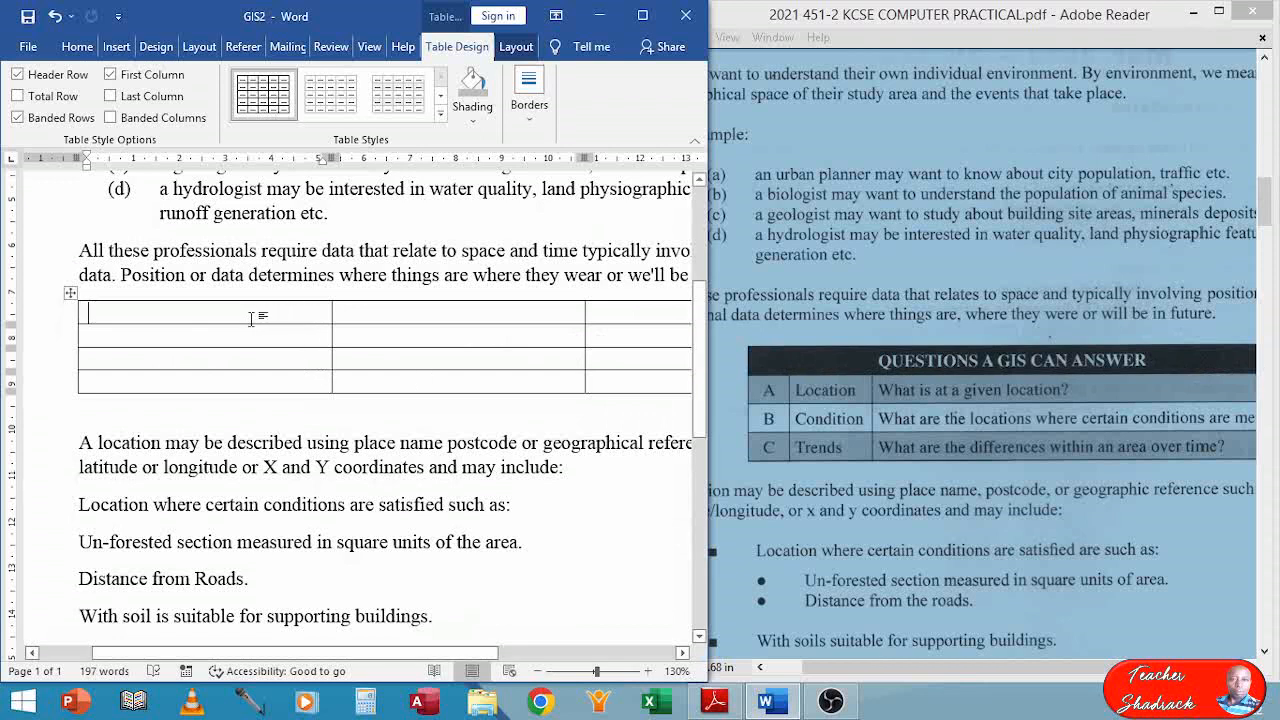
Merge the three cells of the new table's first row into one cell.
drag(255, 313, 625, 312)
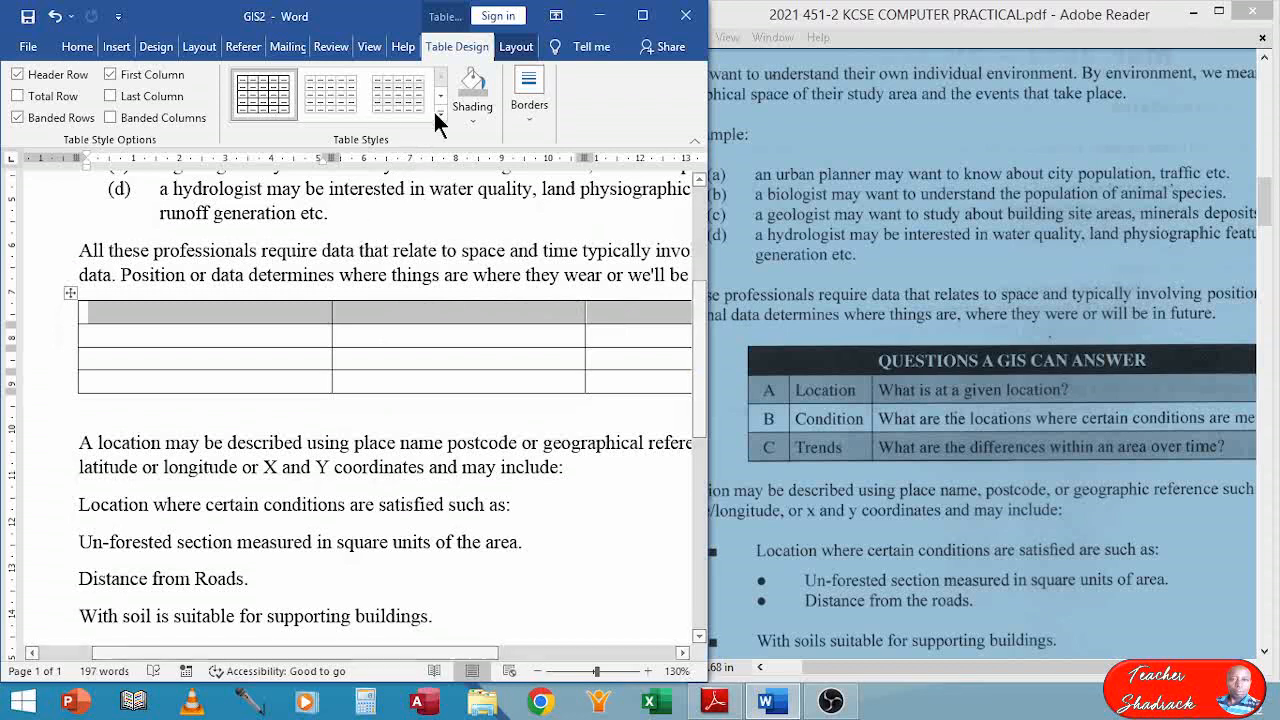
click(514, 47)
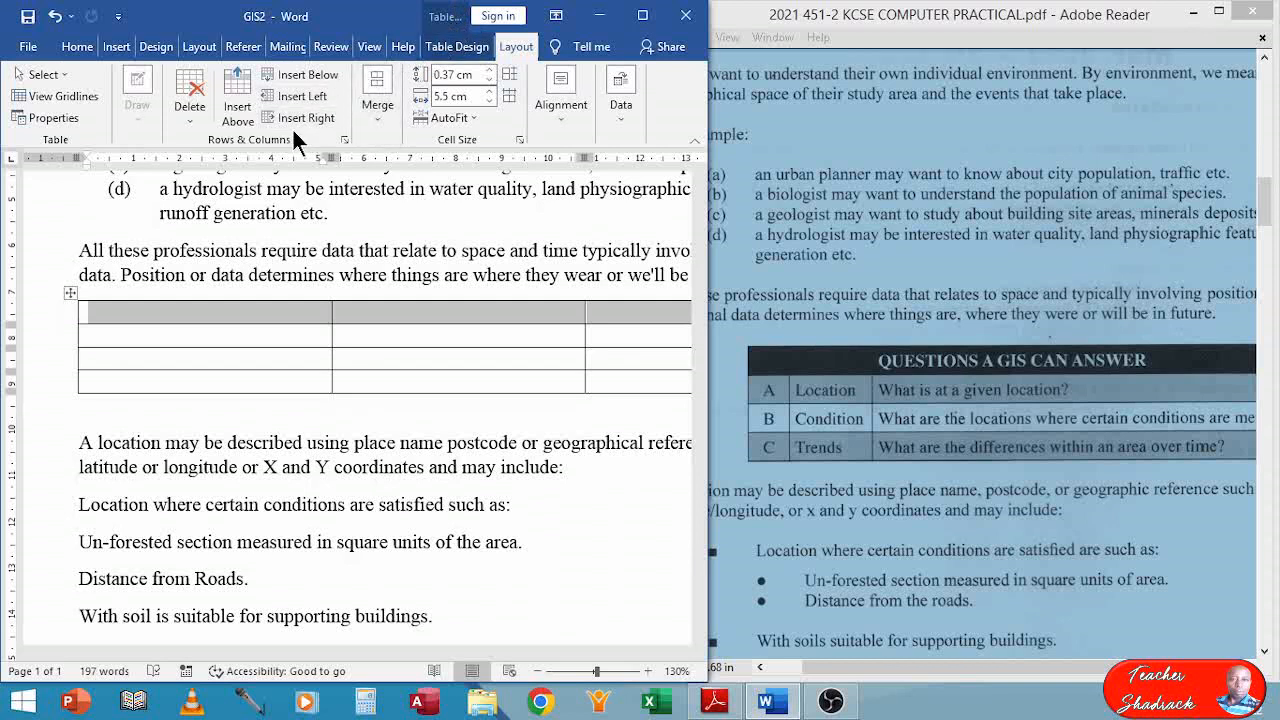
click(375, 114)
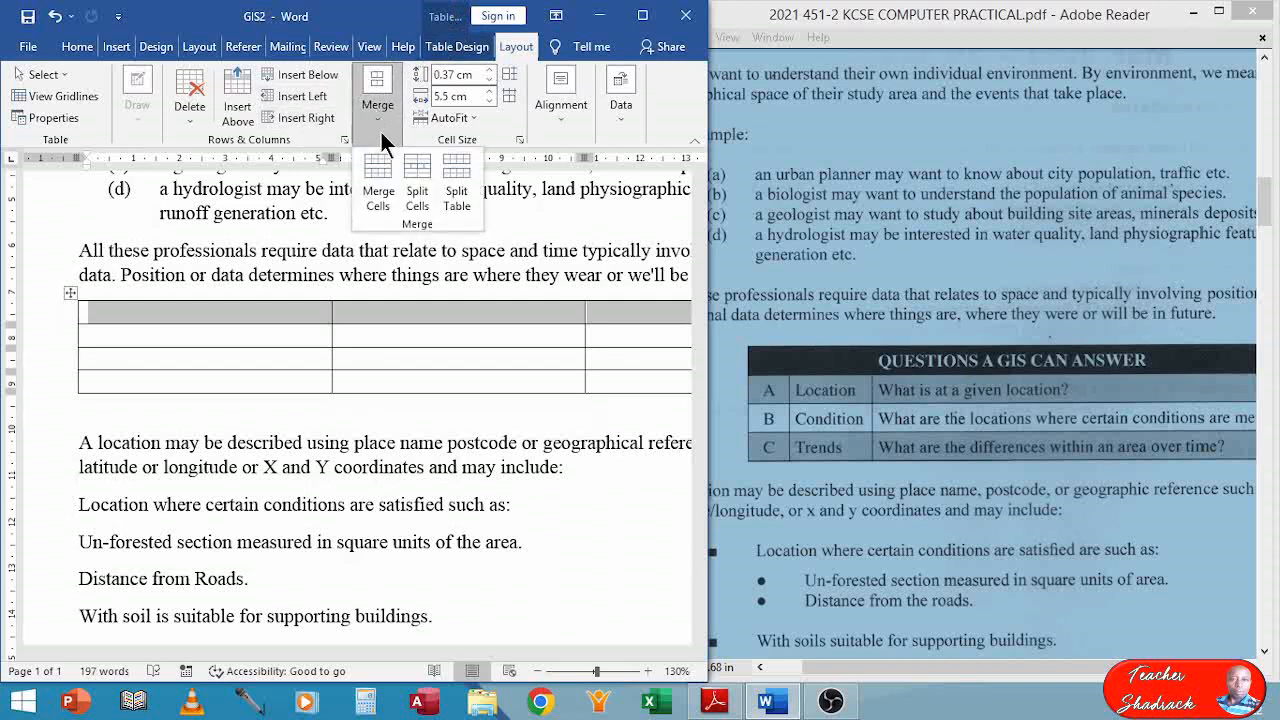
click(377, 178)
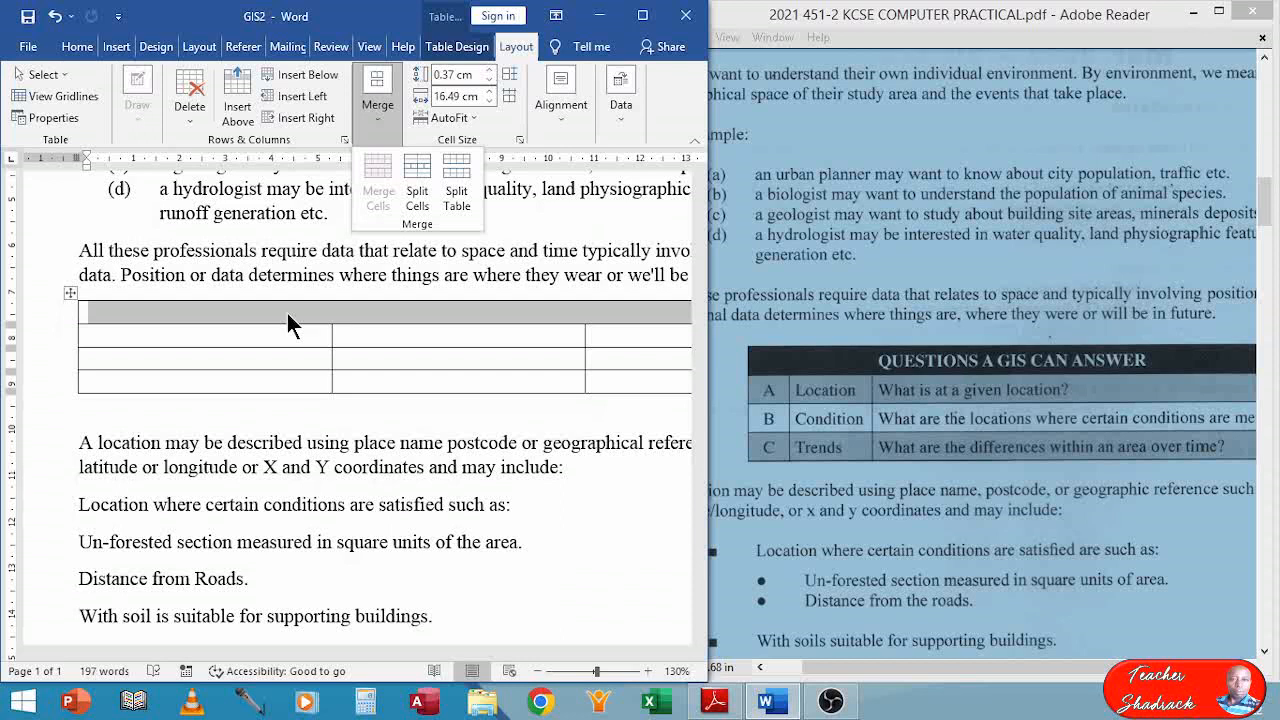
Enter the heading "QUESTIONS A GIS CAN ANSWER" in the table's merged first row and centre it.
click(364, 311)
text(Q)
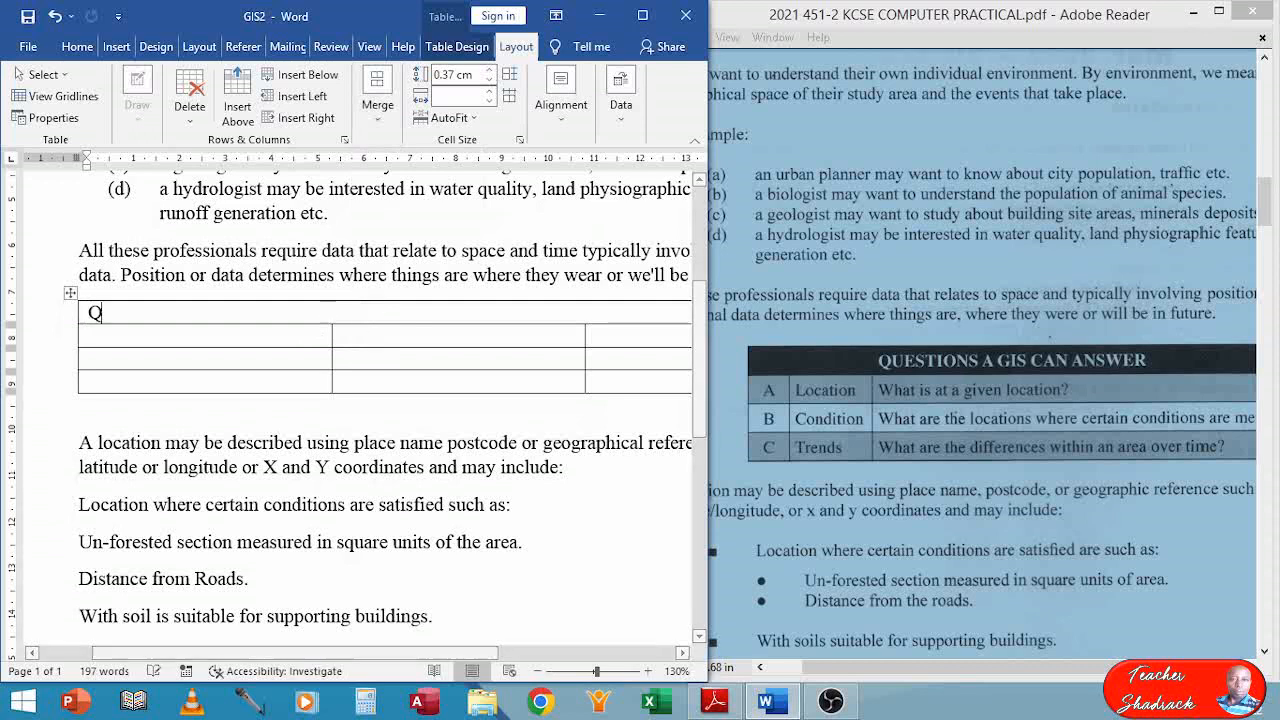
text(UES)
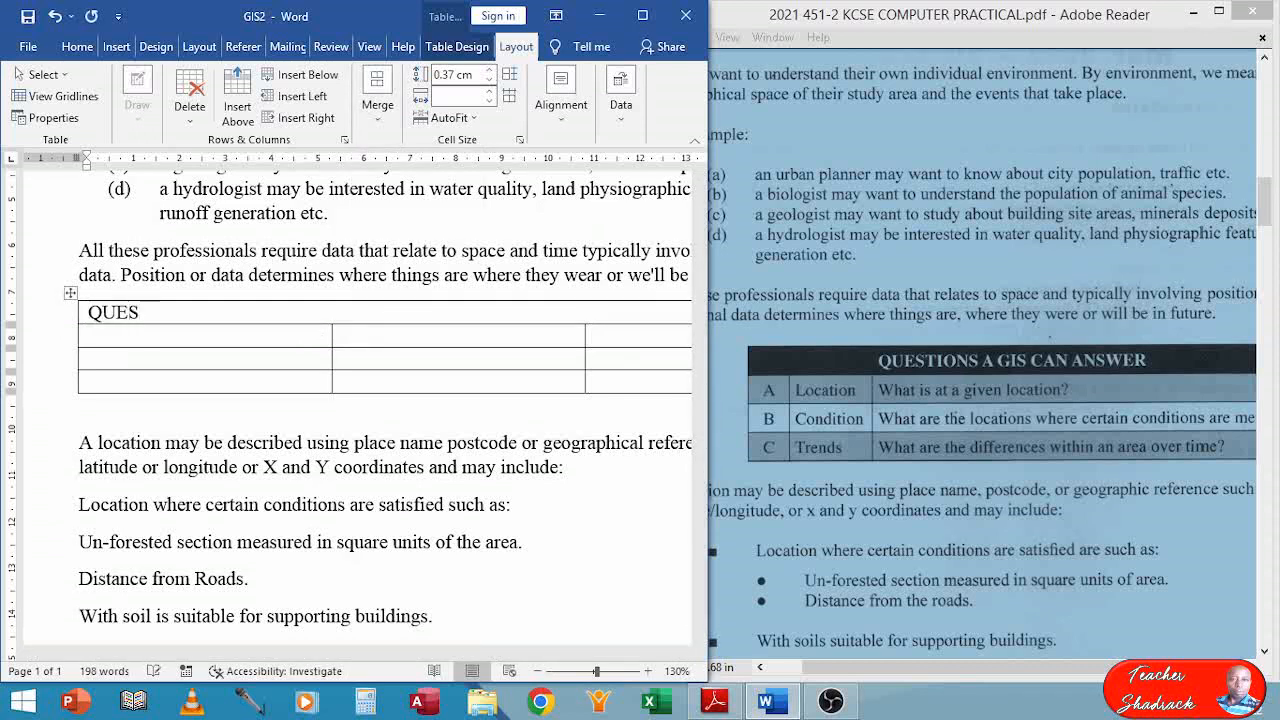
text(TIONS A GIS CAN)
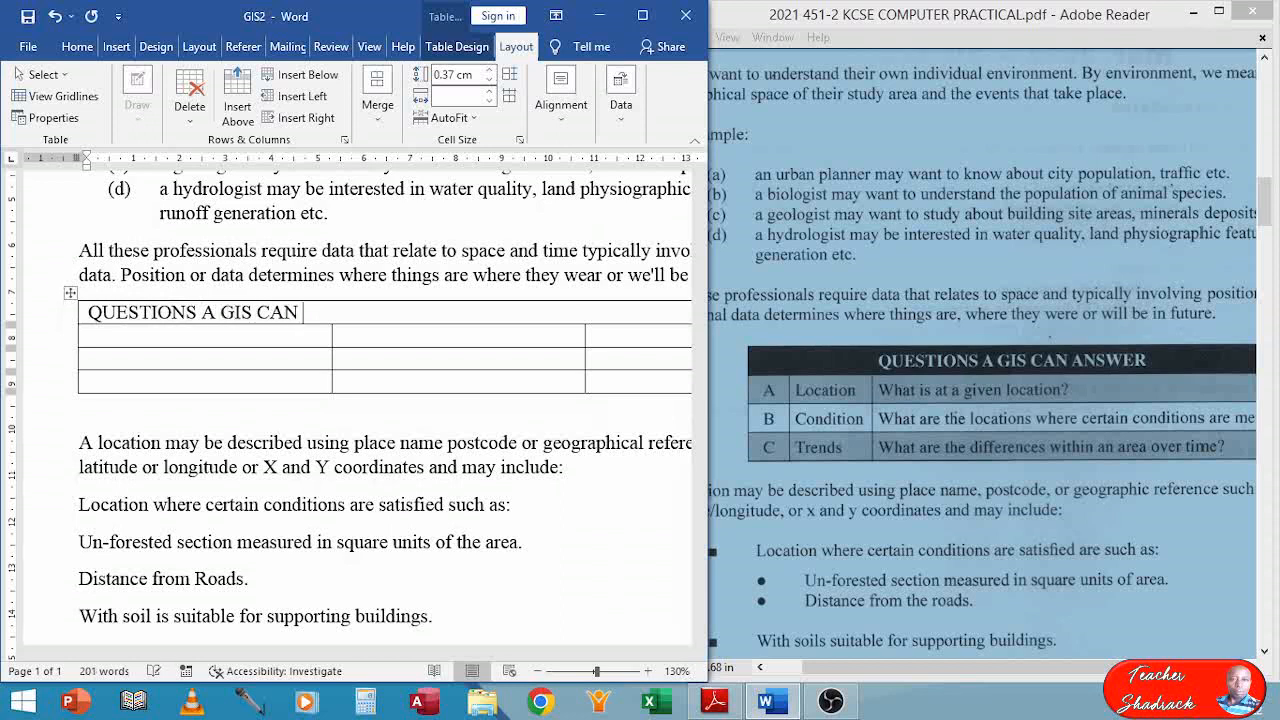
text( ANSWER)
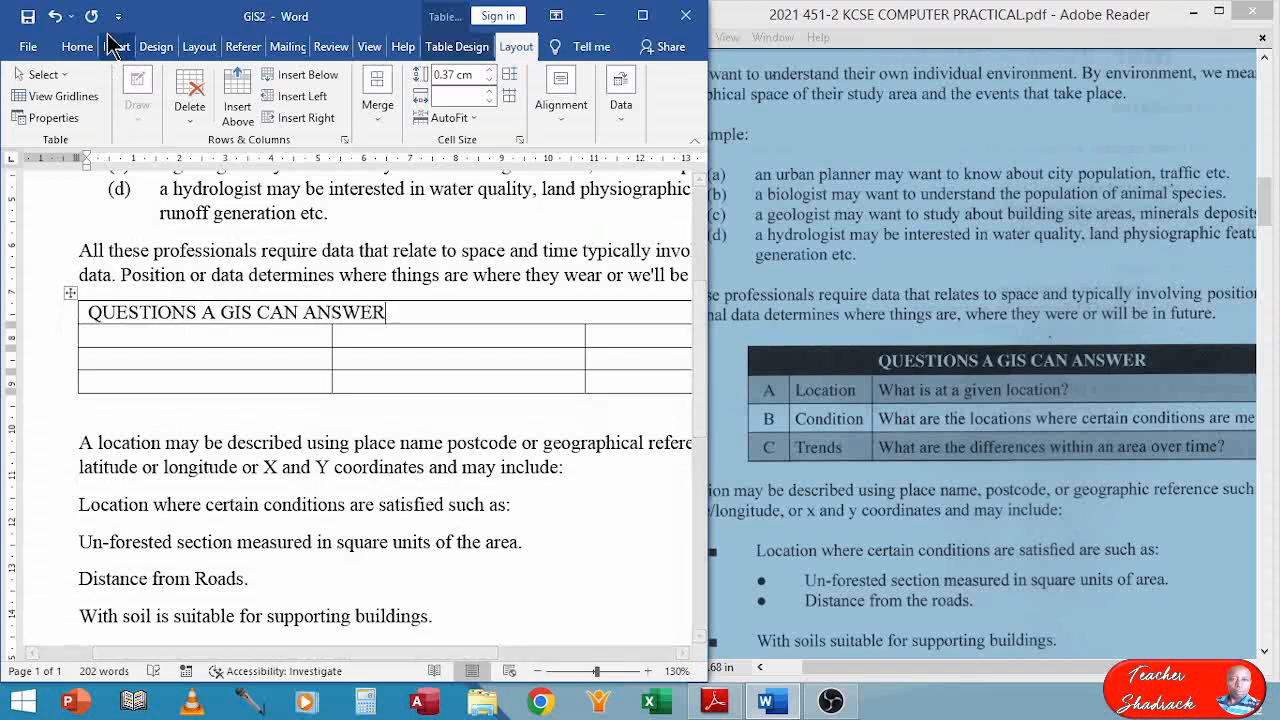
click(76, 46)
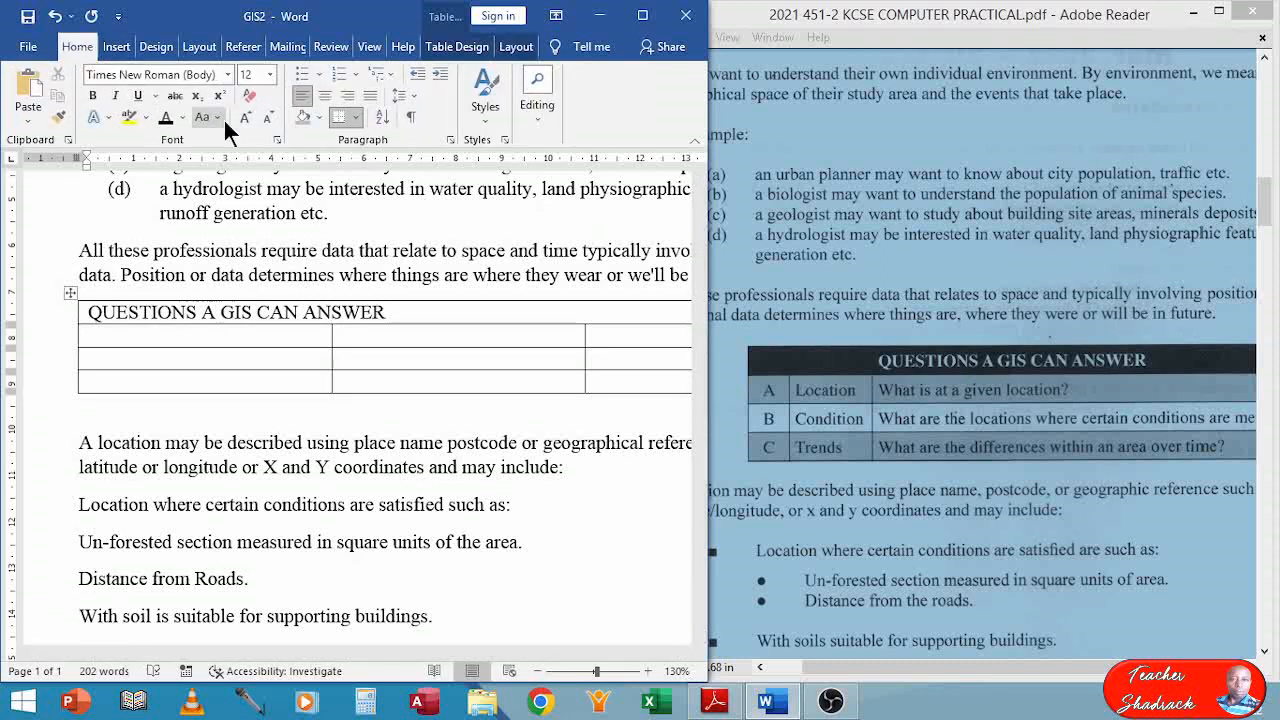
click(326, 92)
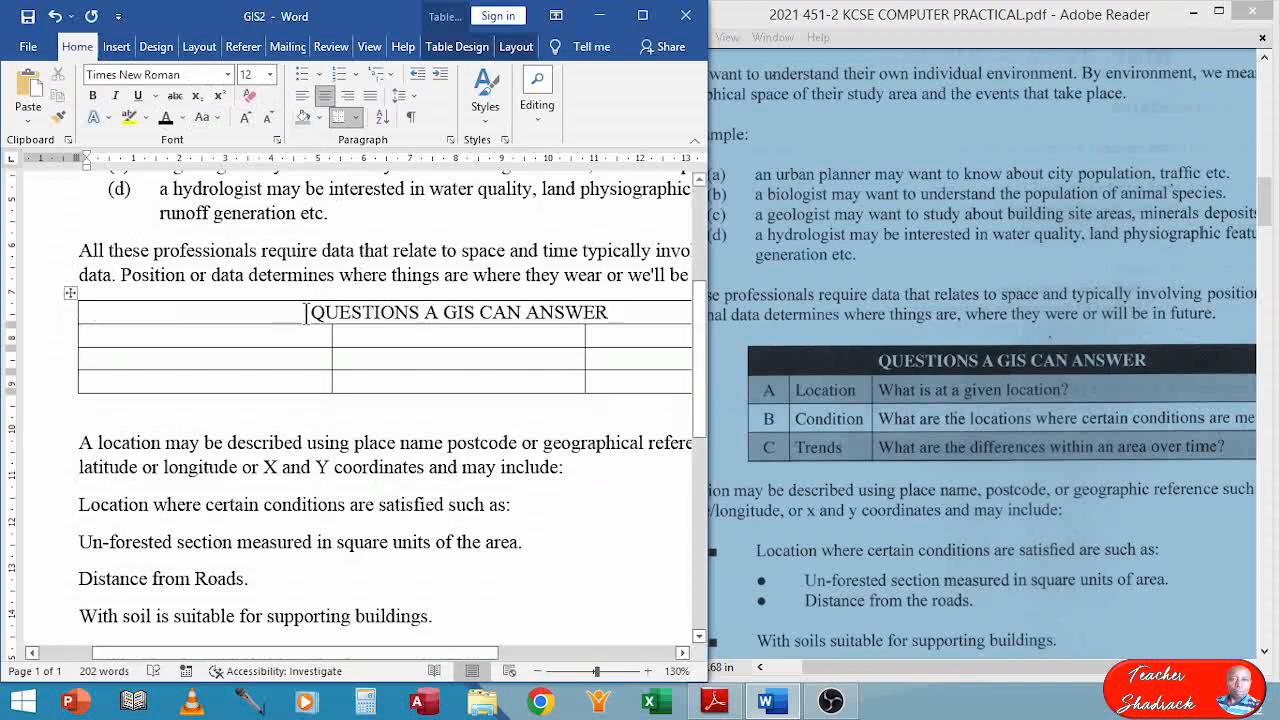
Format the table's heading row as bold white text on black shading.
drag(298, 313, 643, 305)
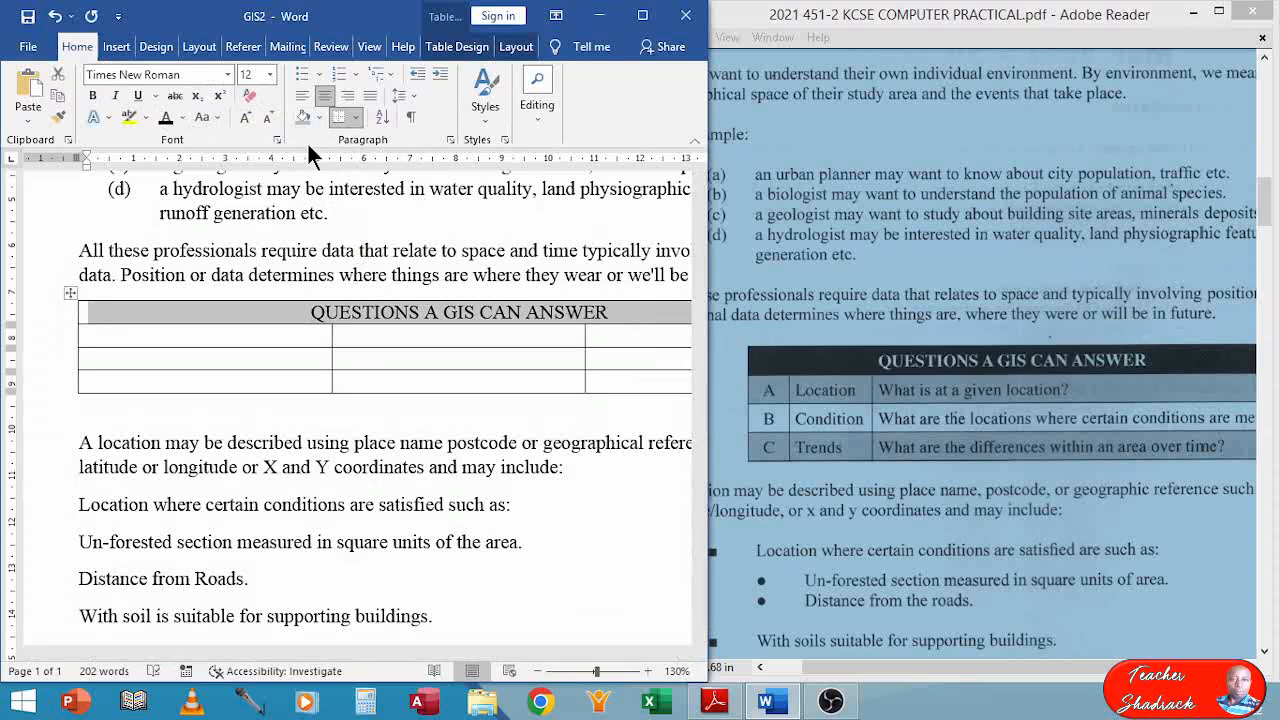
click(92, 96)
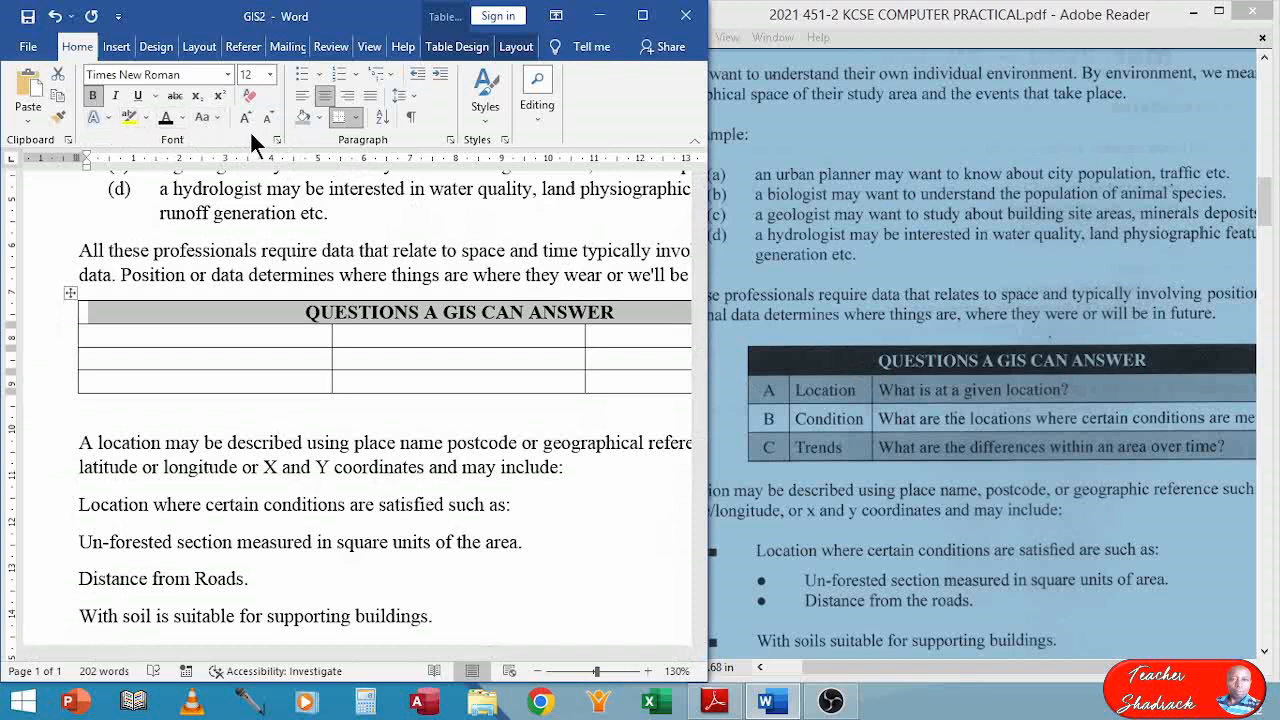
click(180, 118)
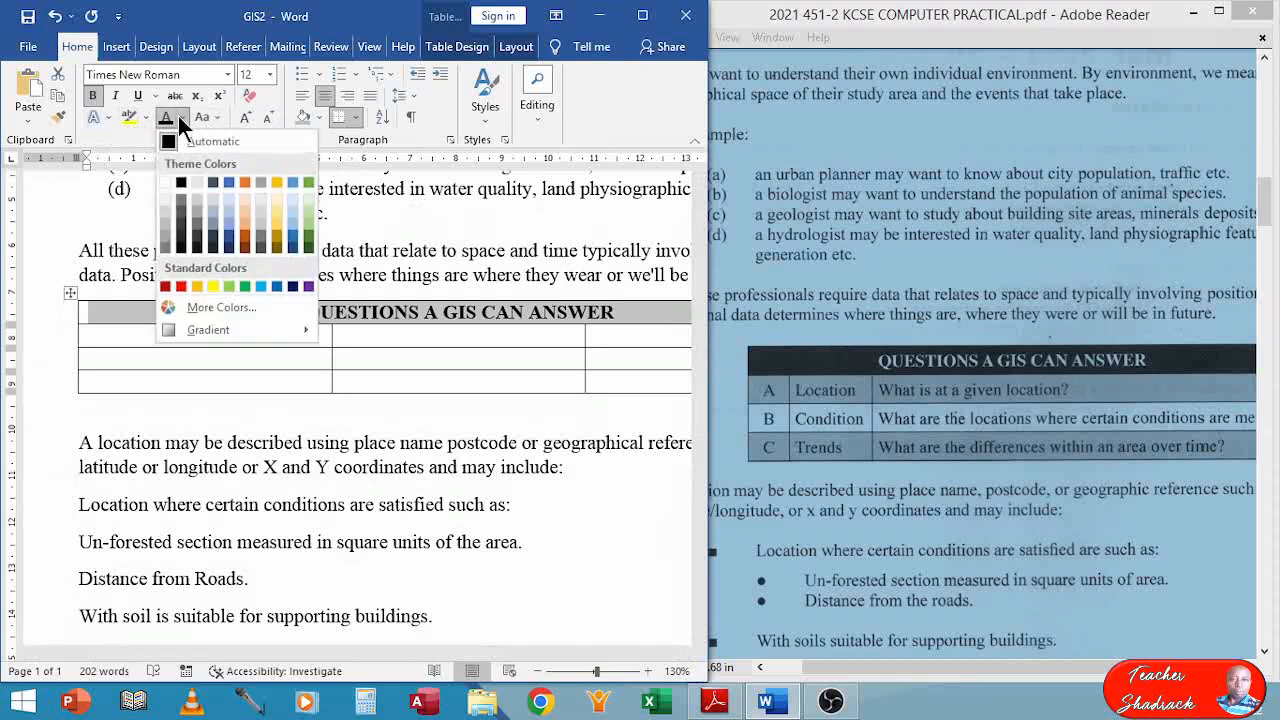
click(165, 182)
click(163, 188)
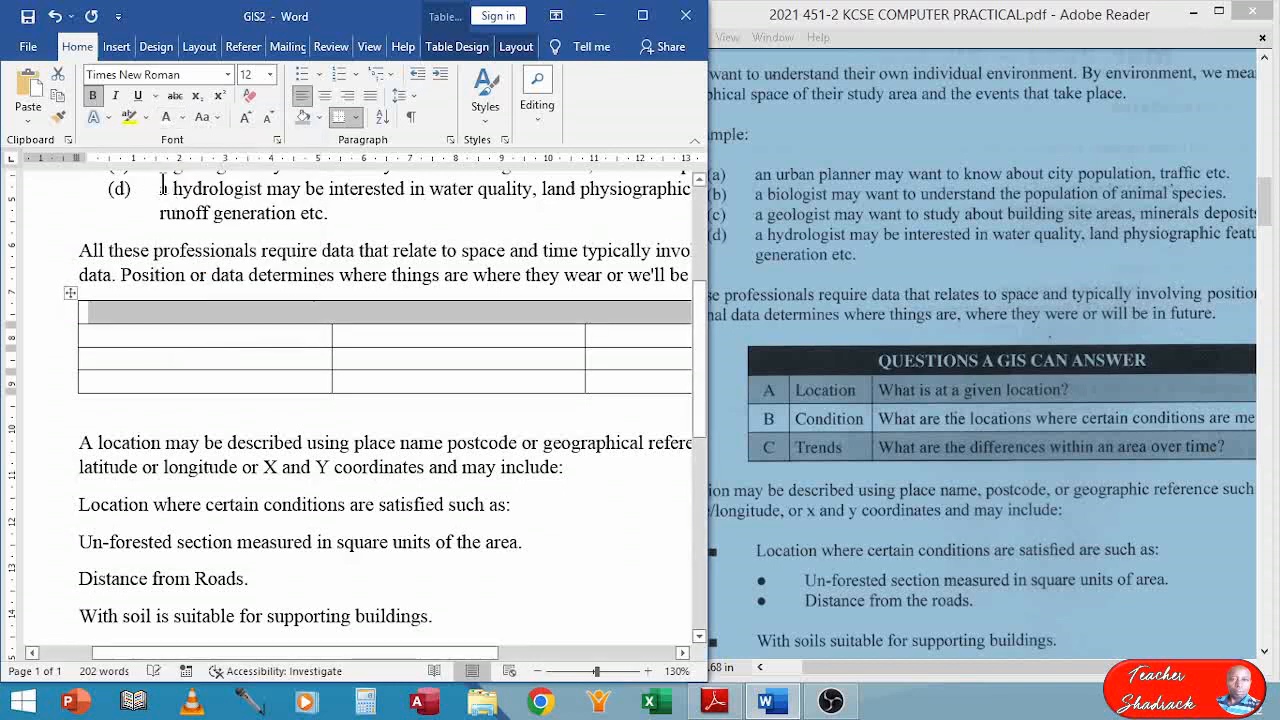
click(317, 118)
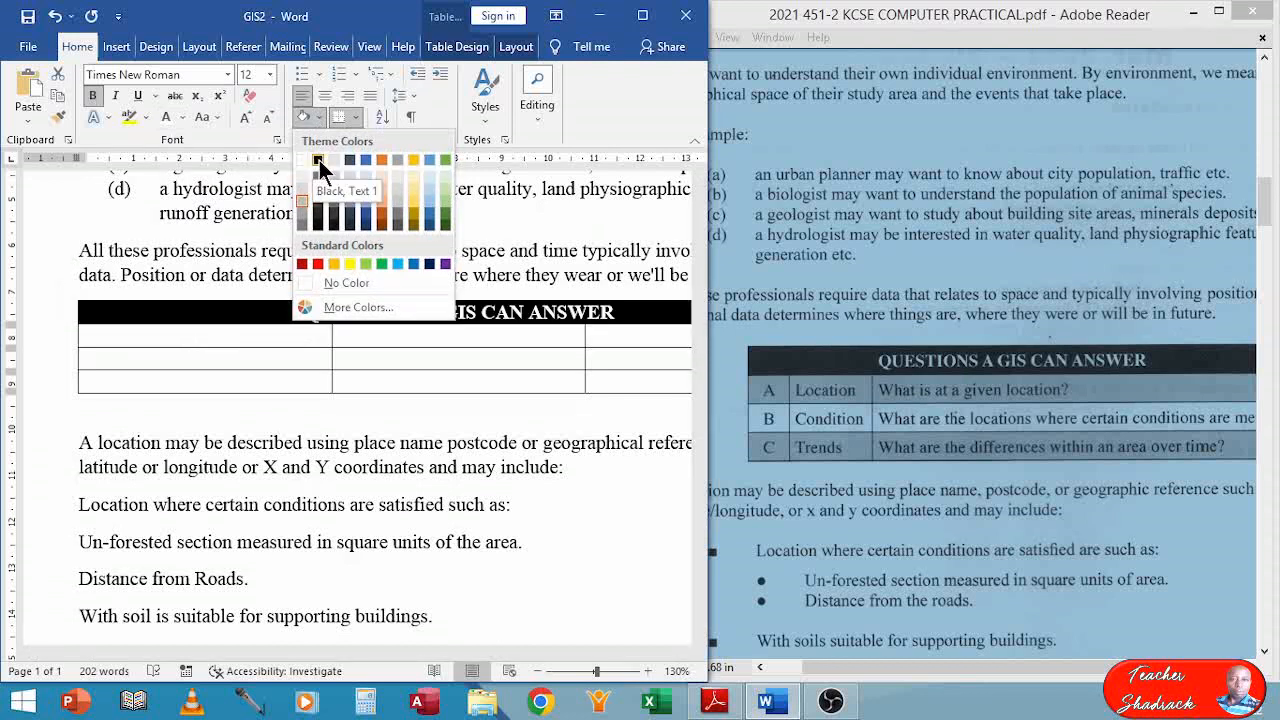
click(316, 161)
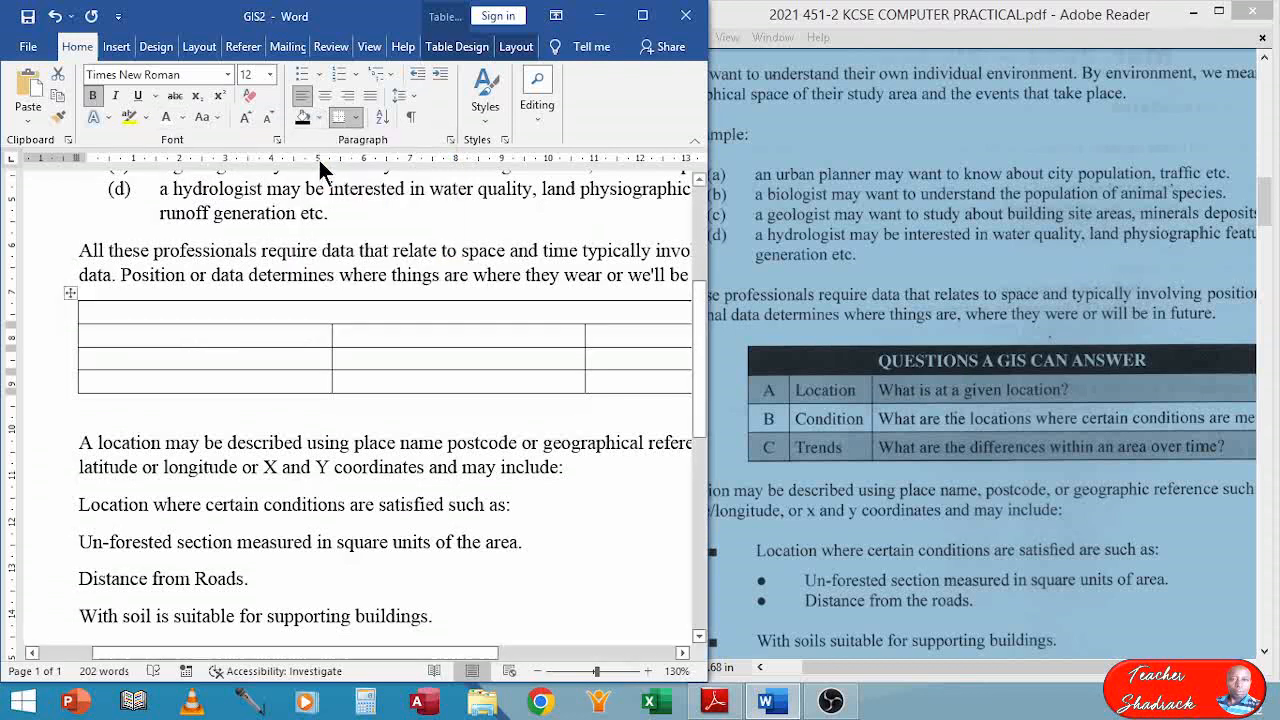
Fill the first column below the table heading with A, B and C, one letter per row.
click(295, 339)
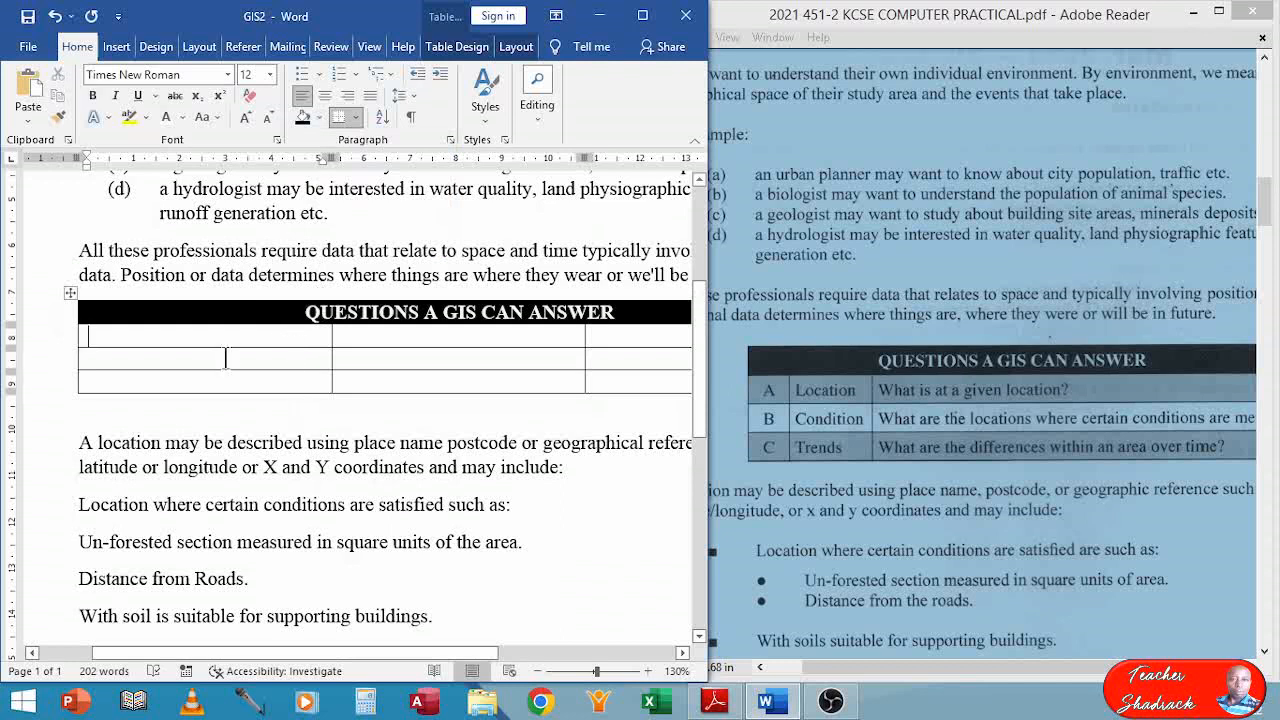
text(A)
key(Down)
text(B)
key(Down)
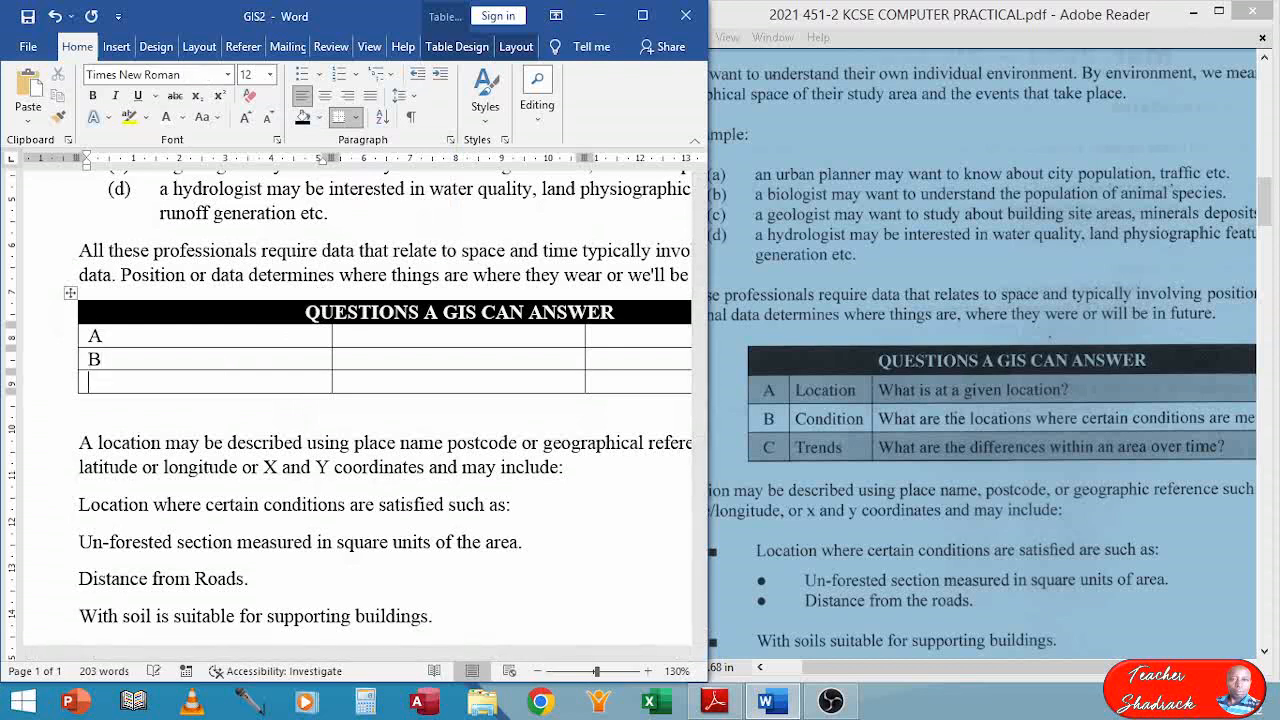
text(C)
Fill the second column beside A, B and C with Location, Condition and Trends, following the exam PDF.
click(924, 463)
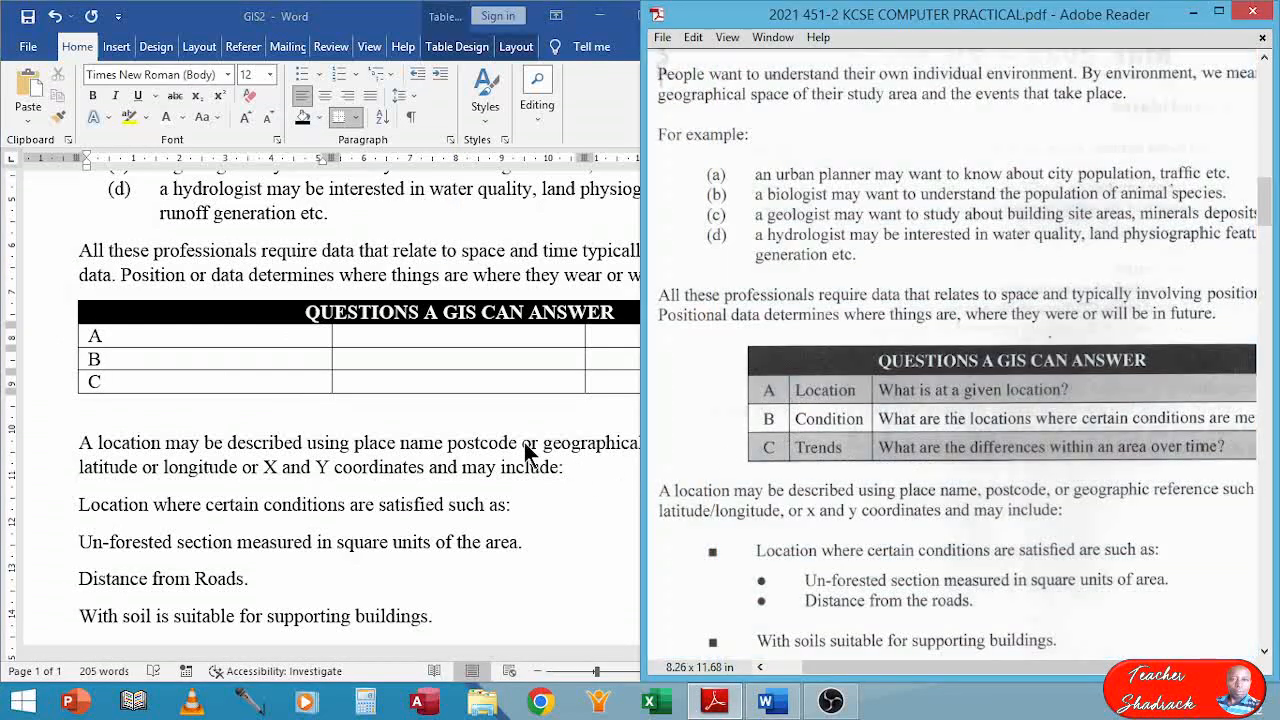
click(353, 336)
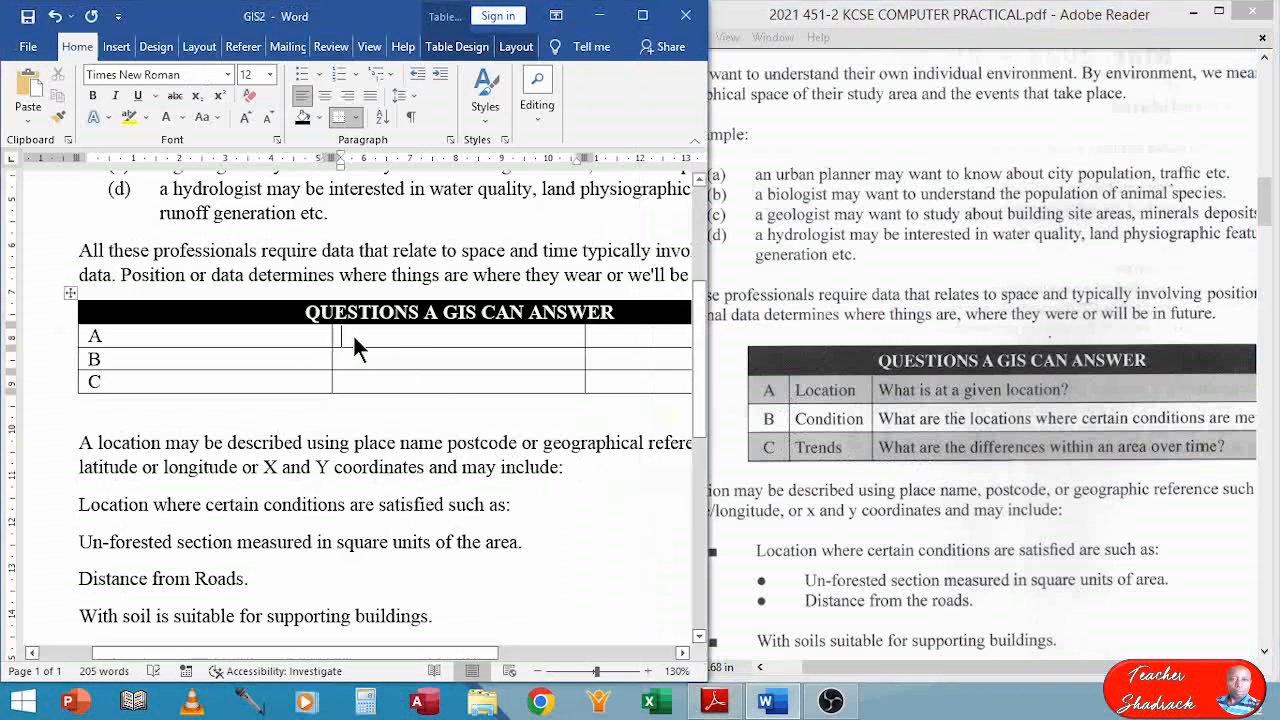
text(Loca)
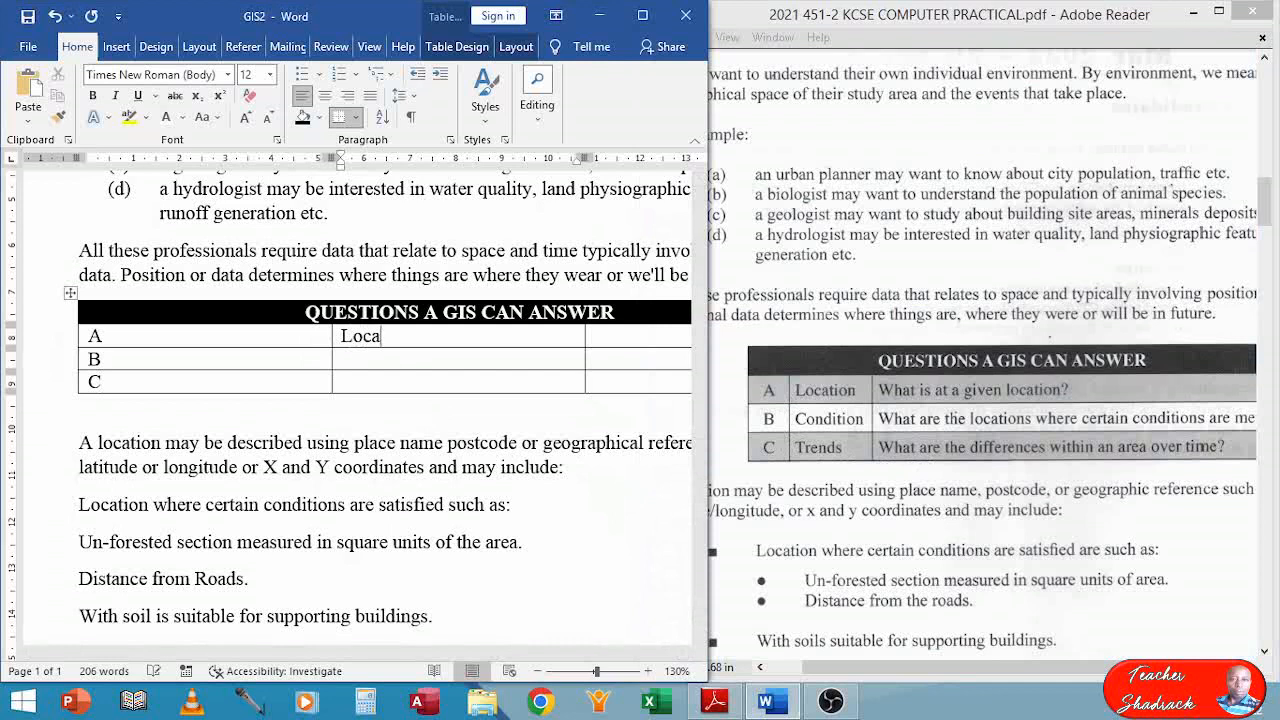
text(tion)
click(350, 359)
text(Condition)
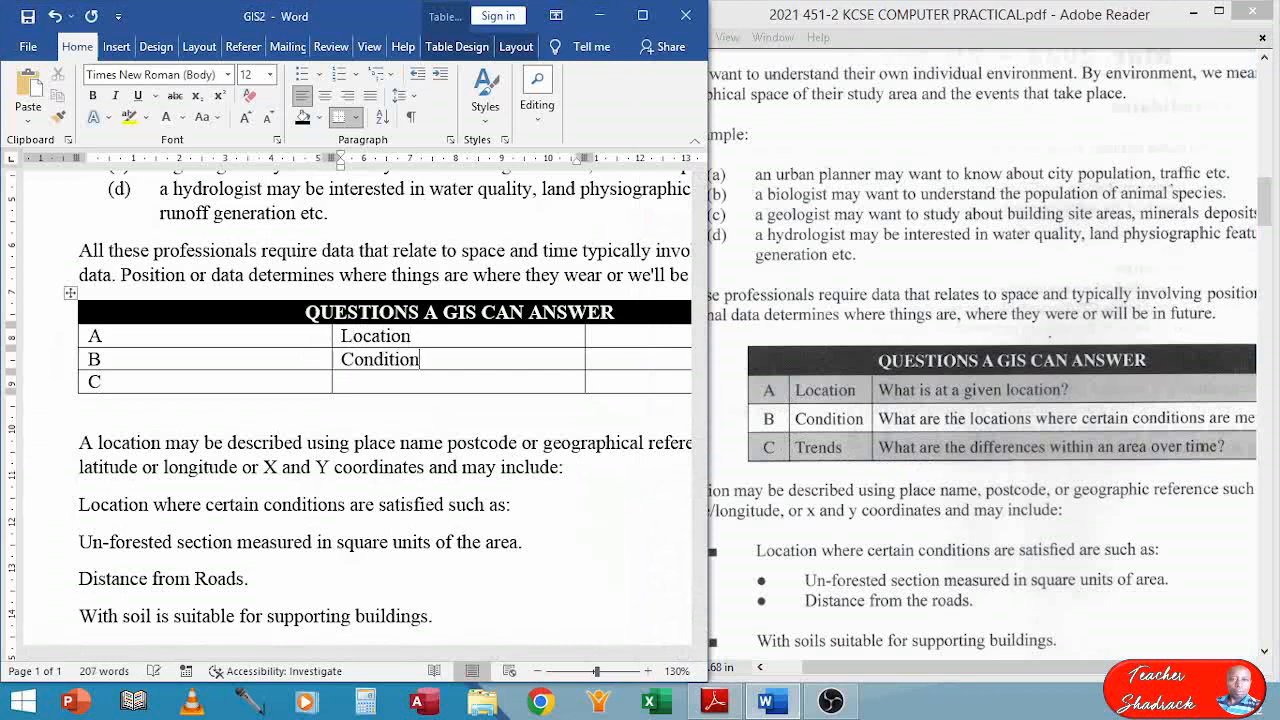
key(Down)
text(Trends)
key(Right)
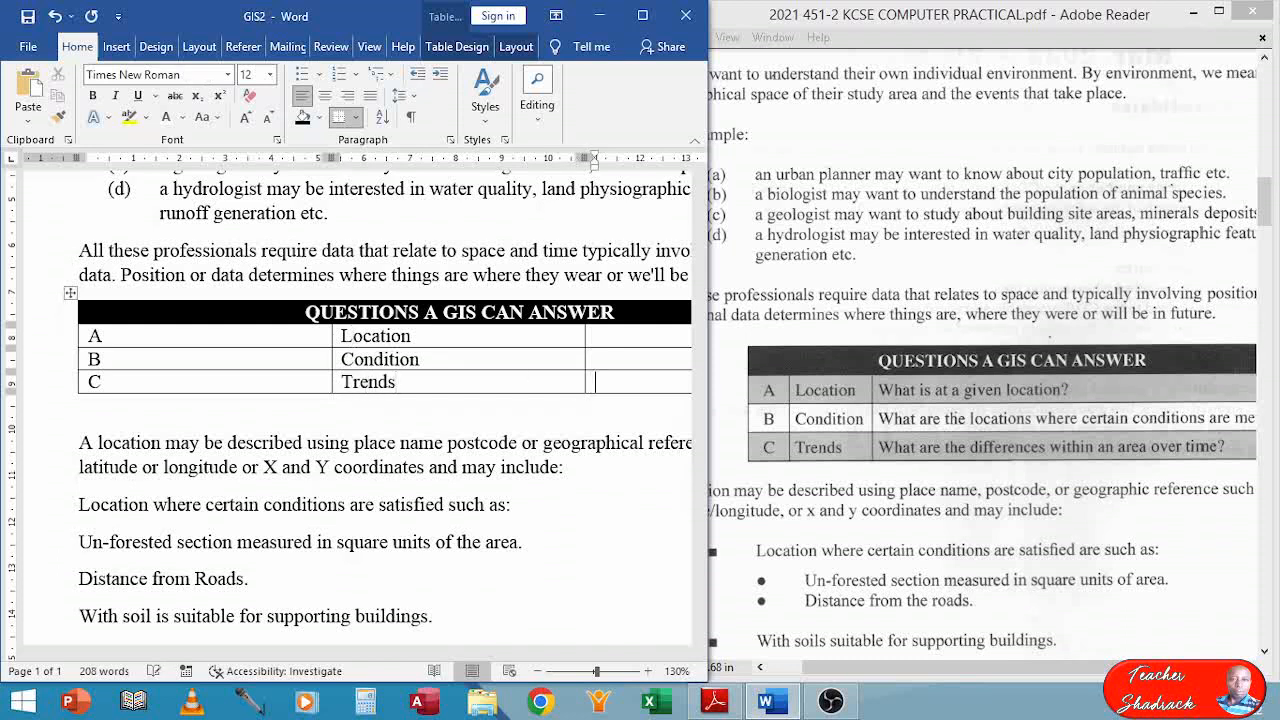
Narrow the table's first two columns to fit their text and widen the third column to about 10.8 cm.
click(265, 336)
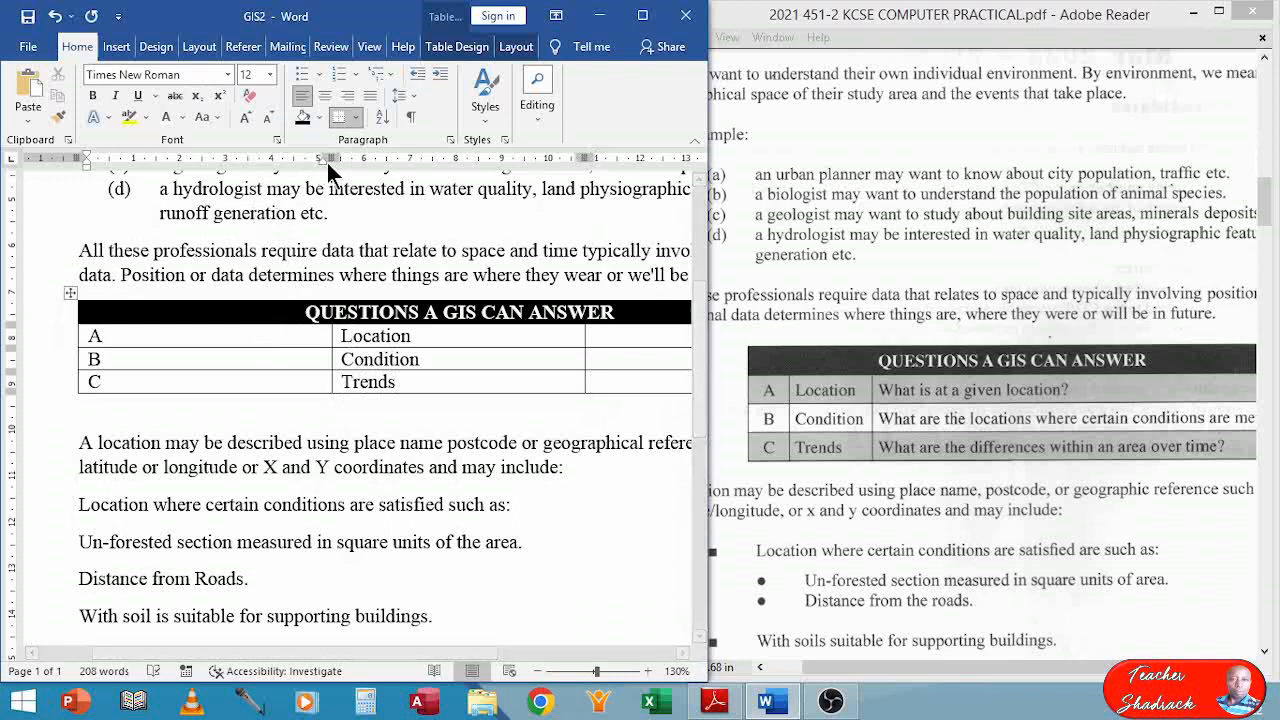
drag(325, 157, 115, 178)
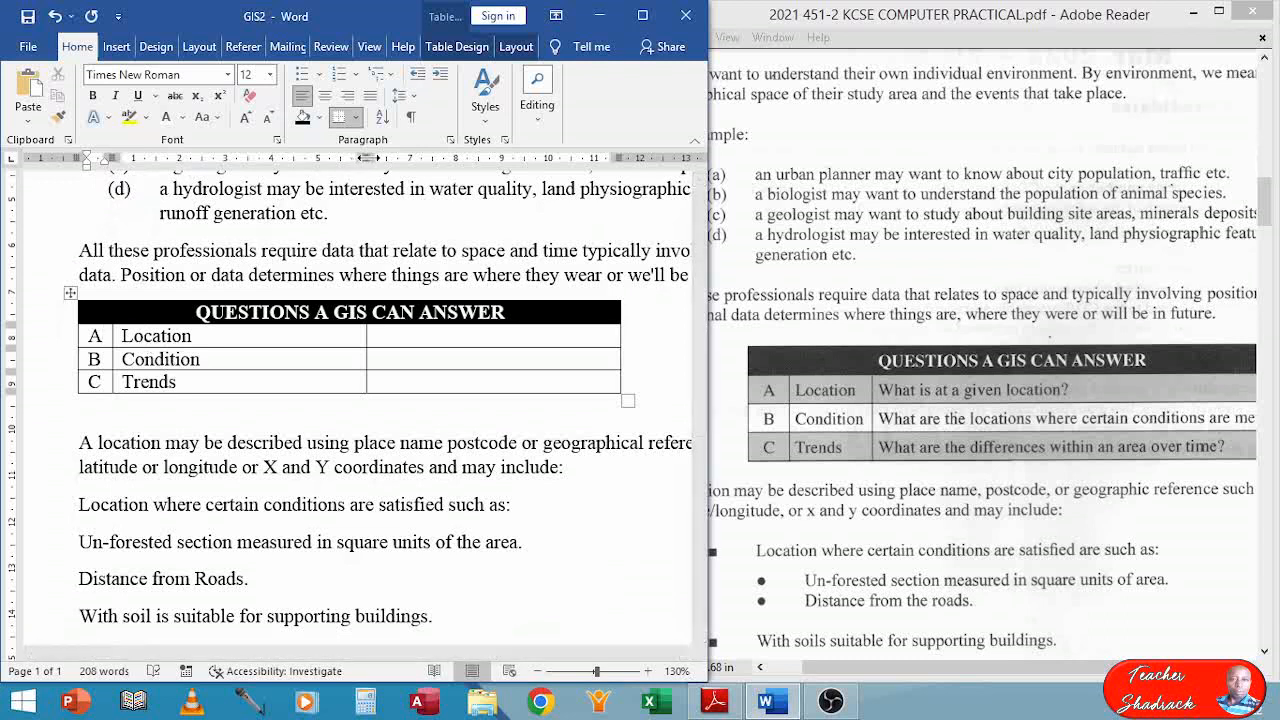
drag(368, 158, 222, 165)
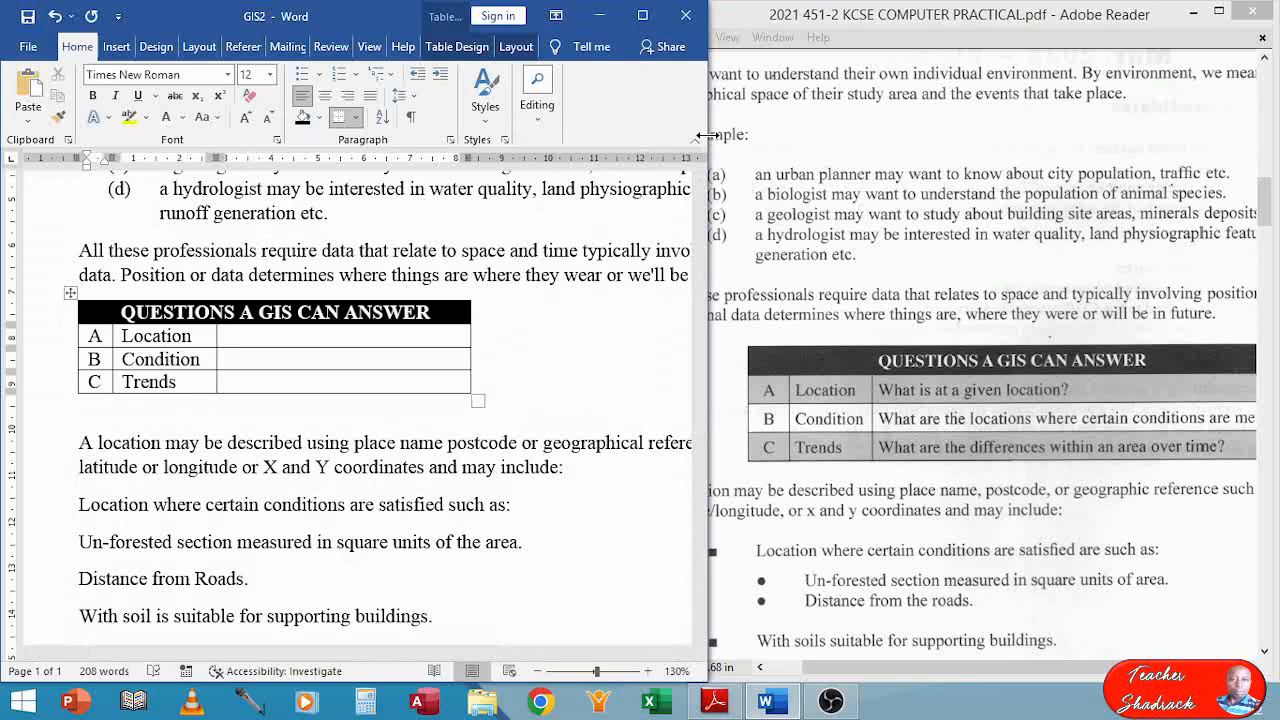
drag(707, 135, 990, 135)
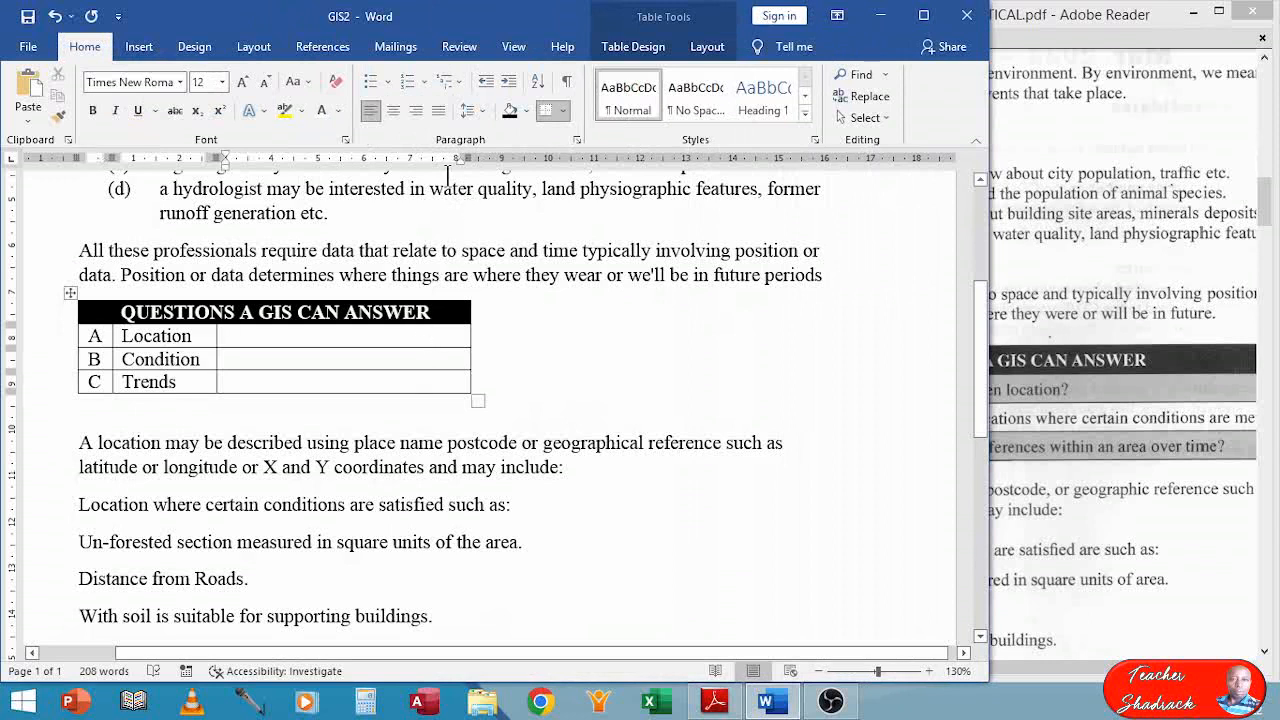
drag(471, 157, 708, 170)
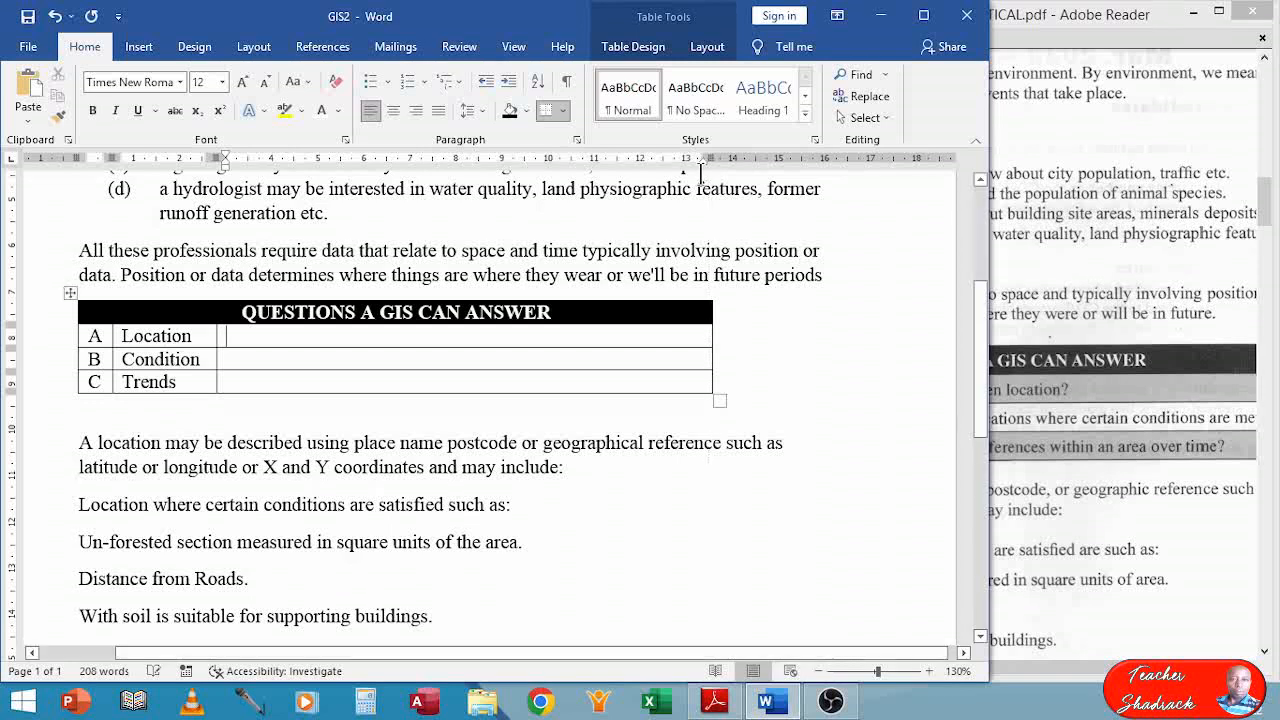
Compare the table's placement in the exam PDF and shift the whole table inward from the left margin by about 3 cm.
click(1058, 458)
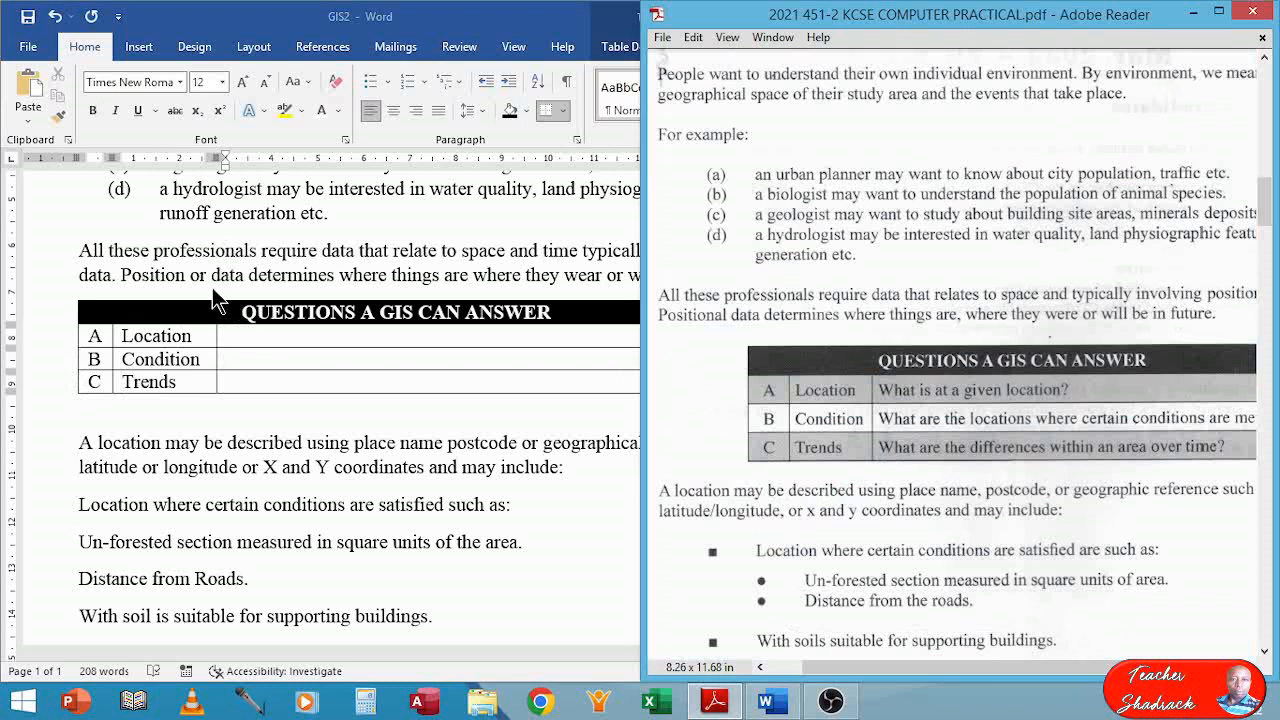
click(183, 347)
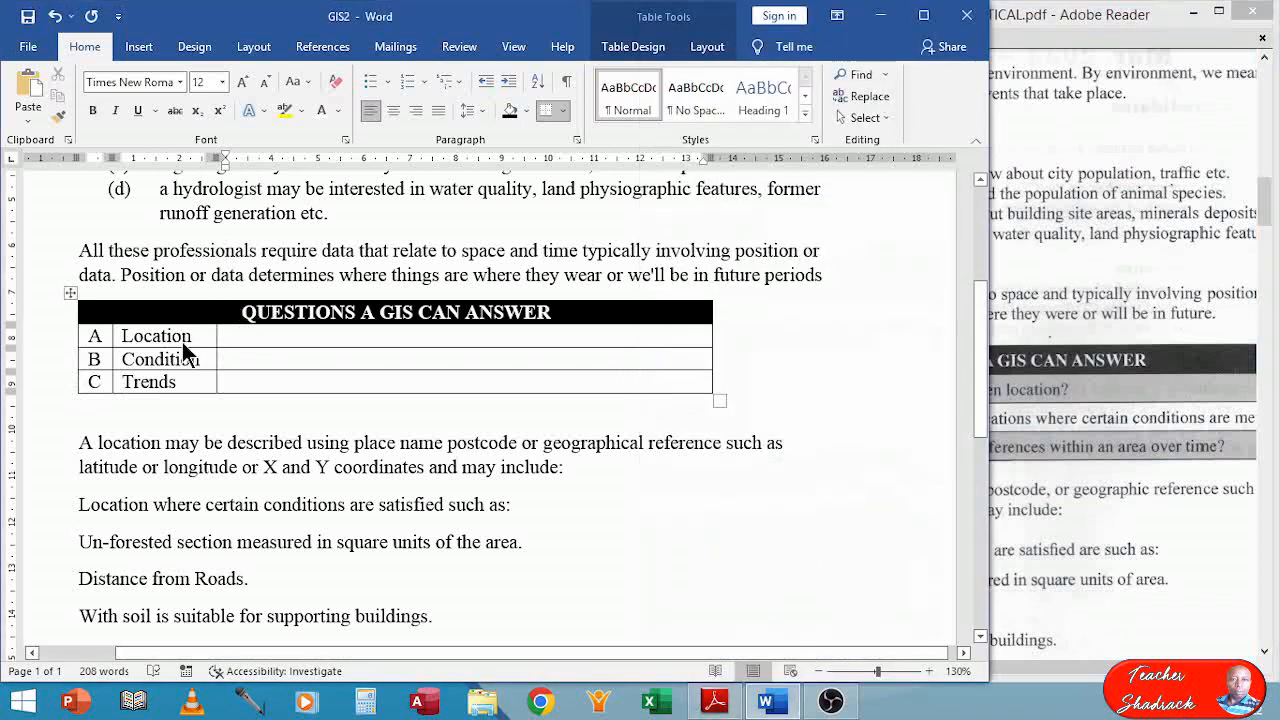
click(226, 336)
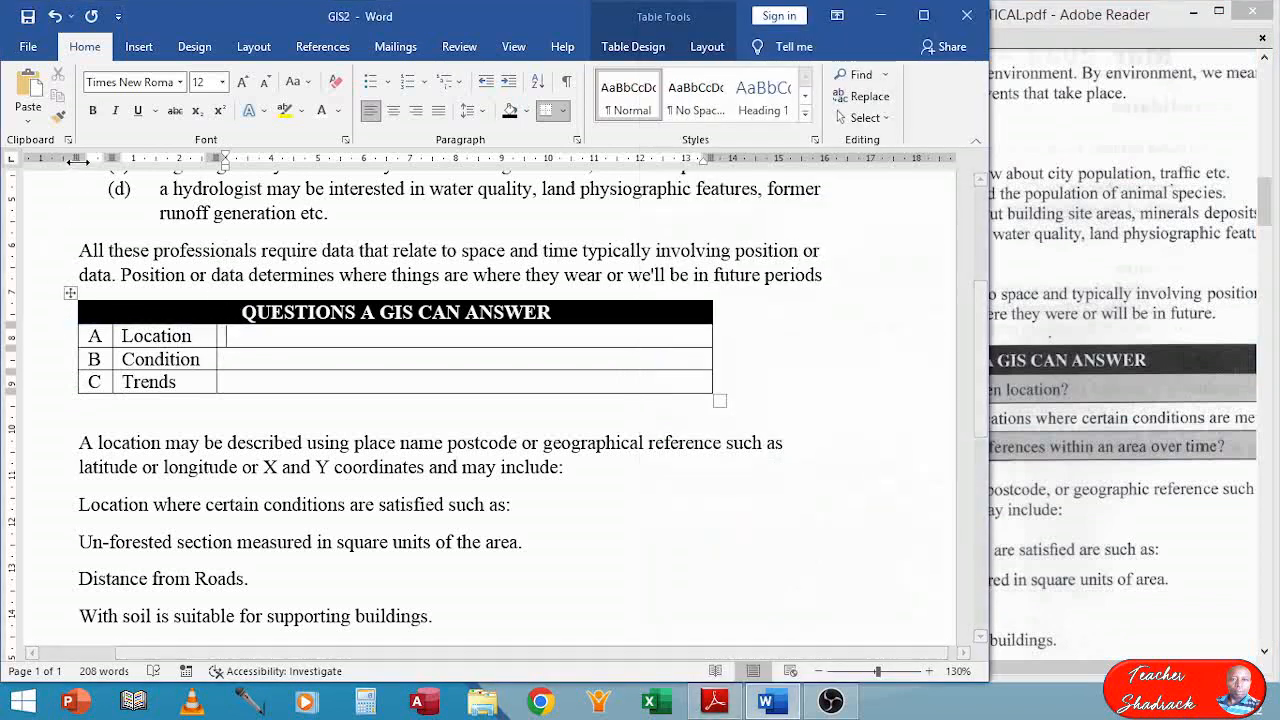
drag(62, 158, 221, 176)
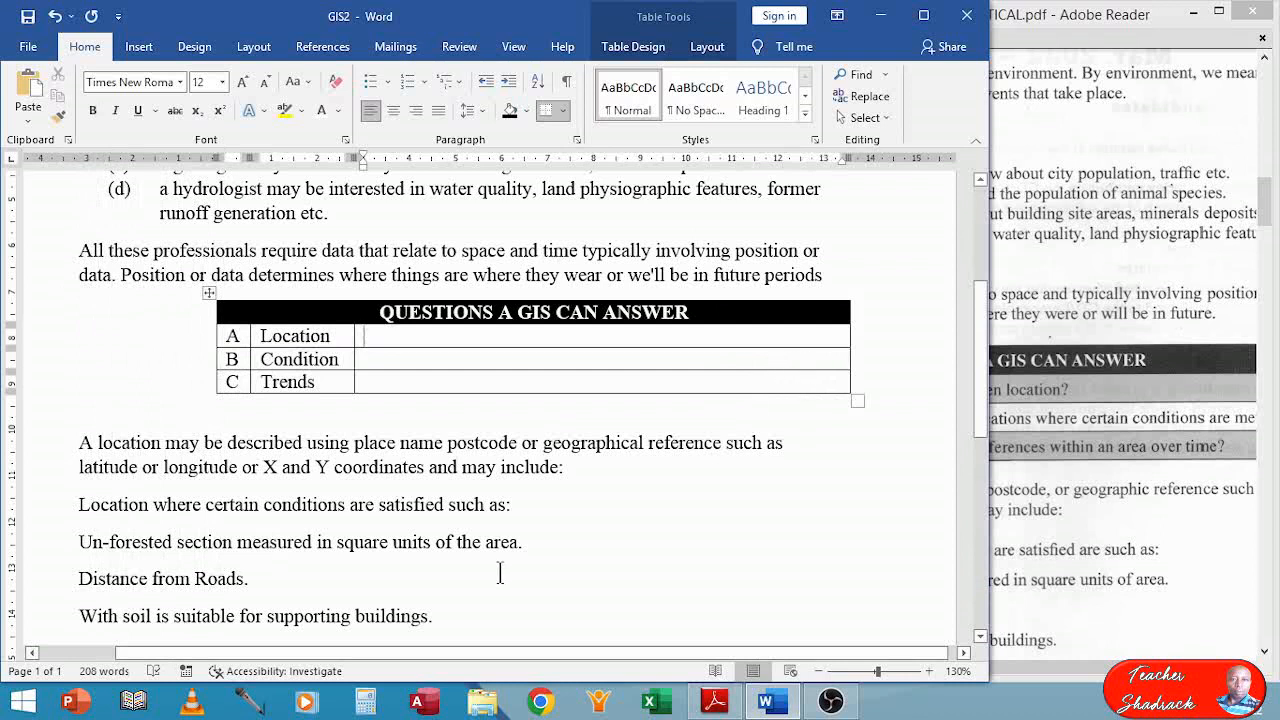
Check the table's full width in the exam PDF and narrow the third column in GIS2 to about 9 cm.
click(1077, 495)
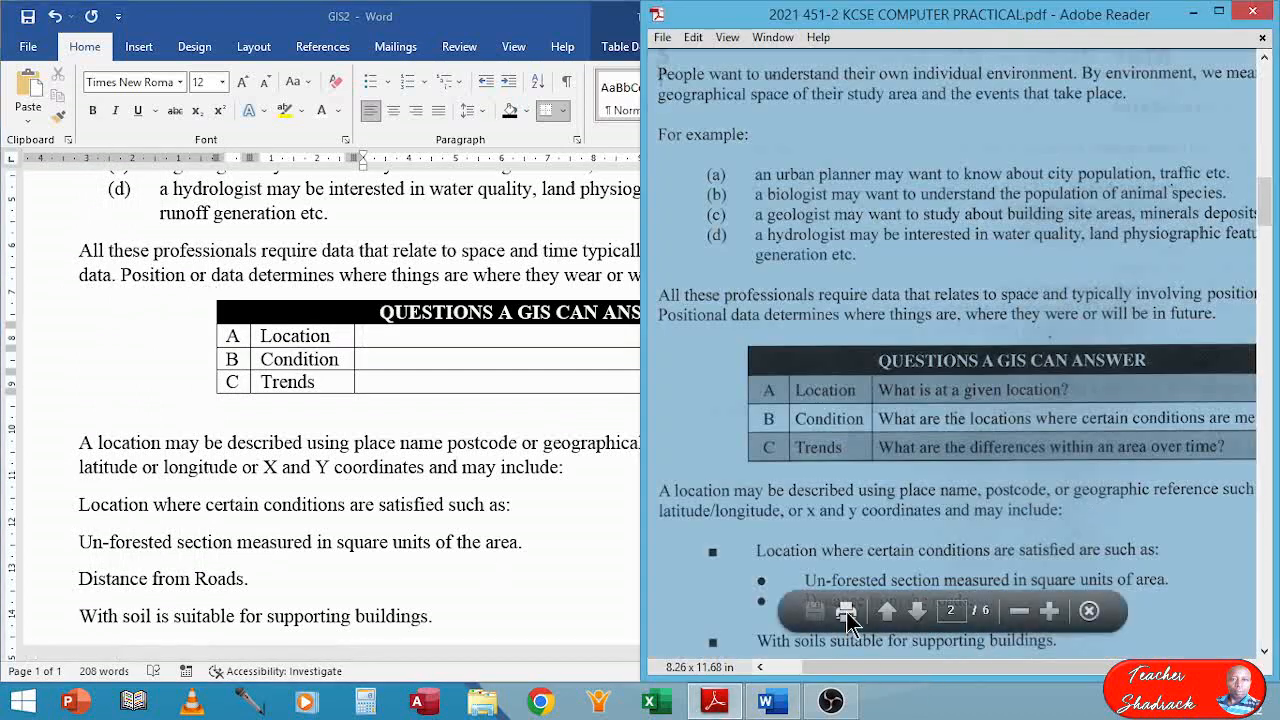
scroll(847, 611, down, 3)
scroll(847, 612, down, 2)
scroll(847, 612, up, 2)
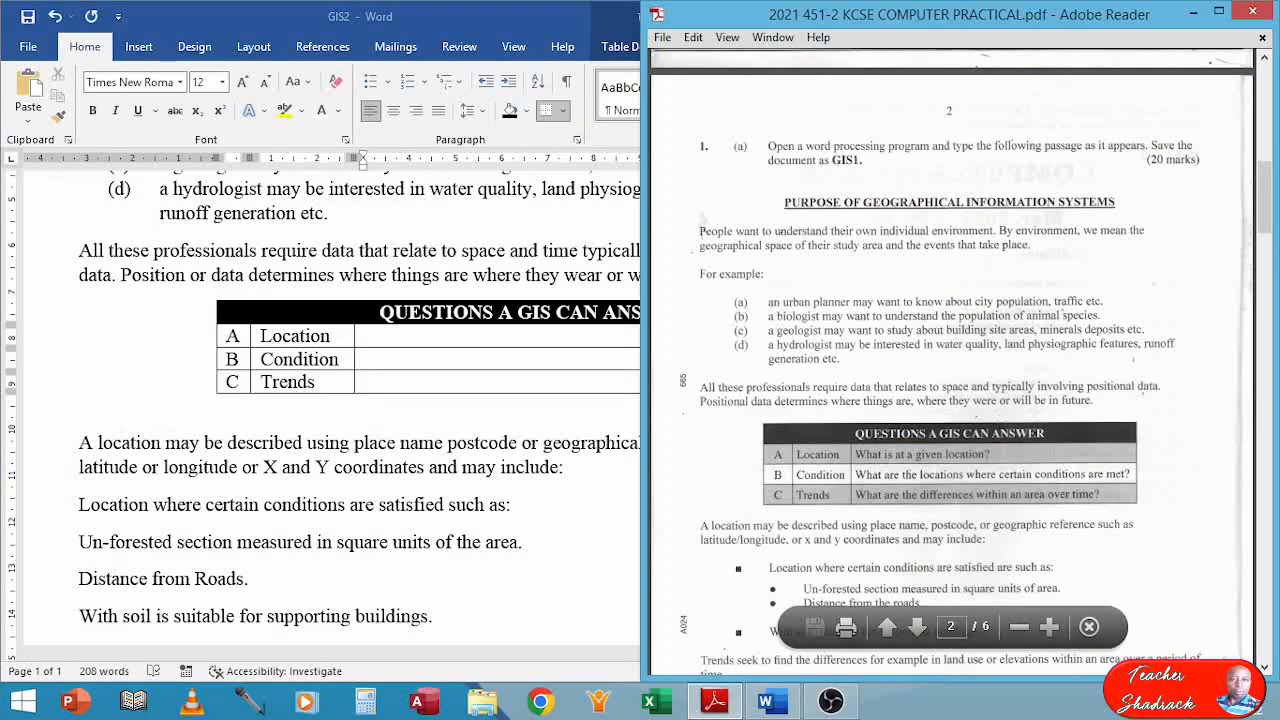
click(400, 336)
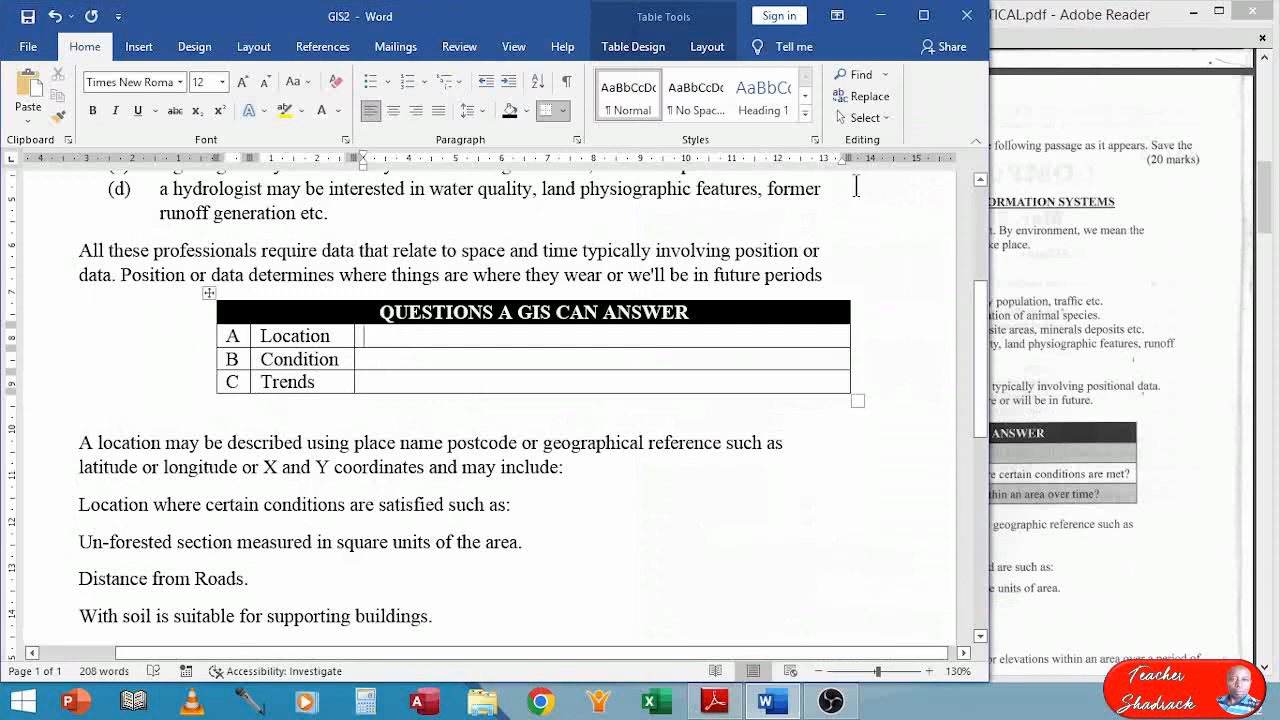
drag(845, 158, 773, 163)
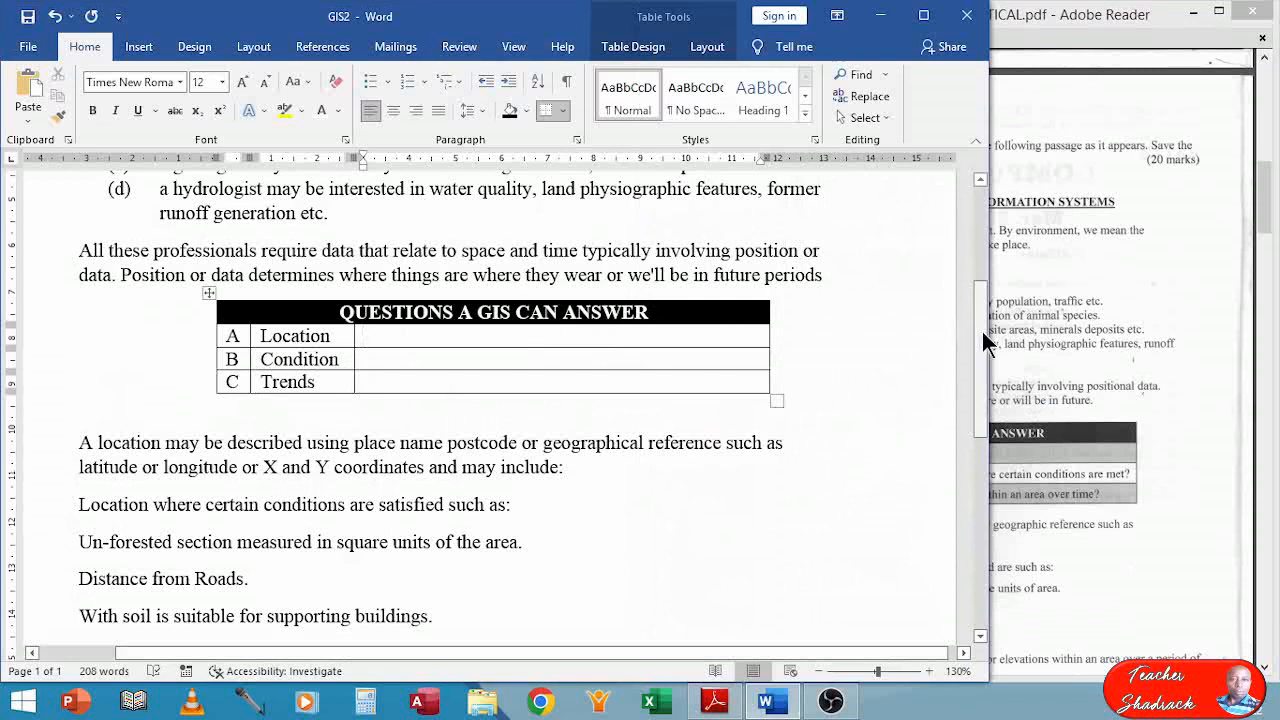
Resize the document window to show the exam PDF's table beside it and enter "What is at a given location?" in the Location row.
drag(917, 347, 755, 367)
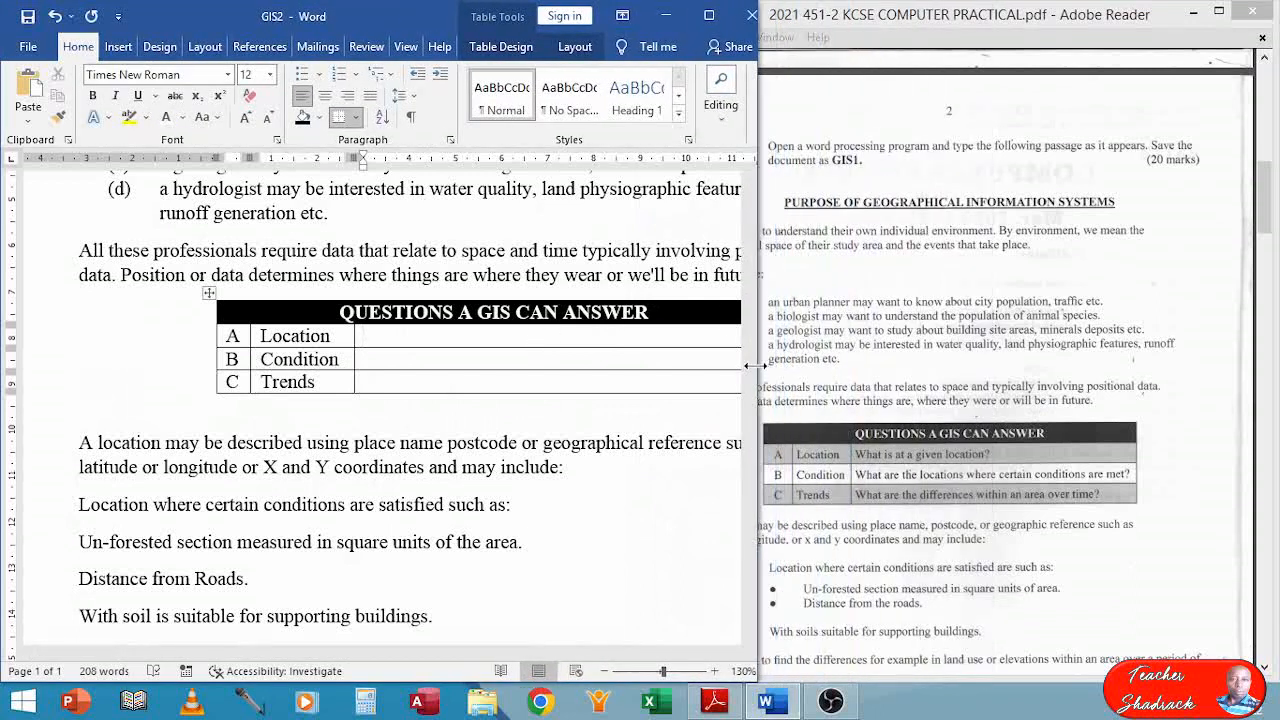
click(917, 500)
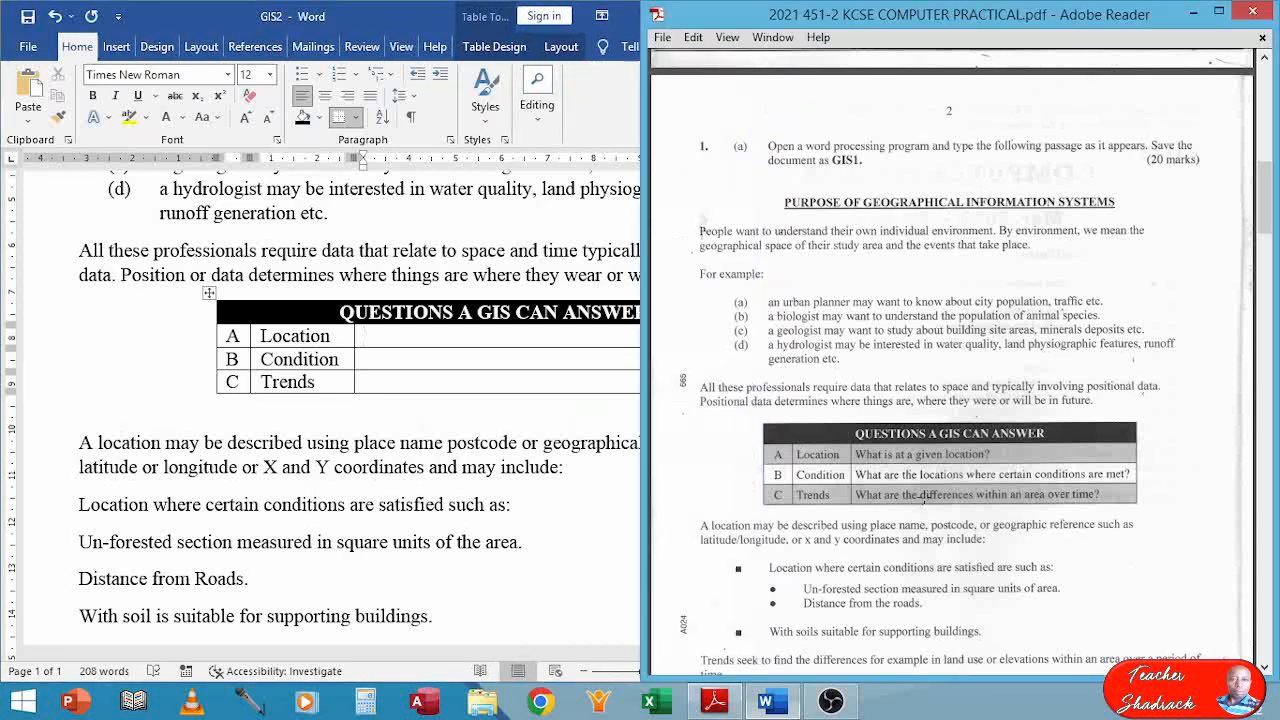
scroll(923, 494, down, 3)
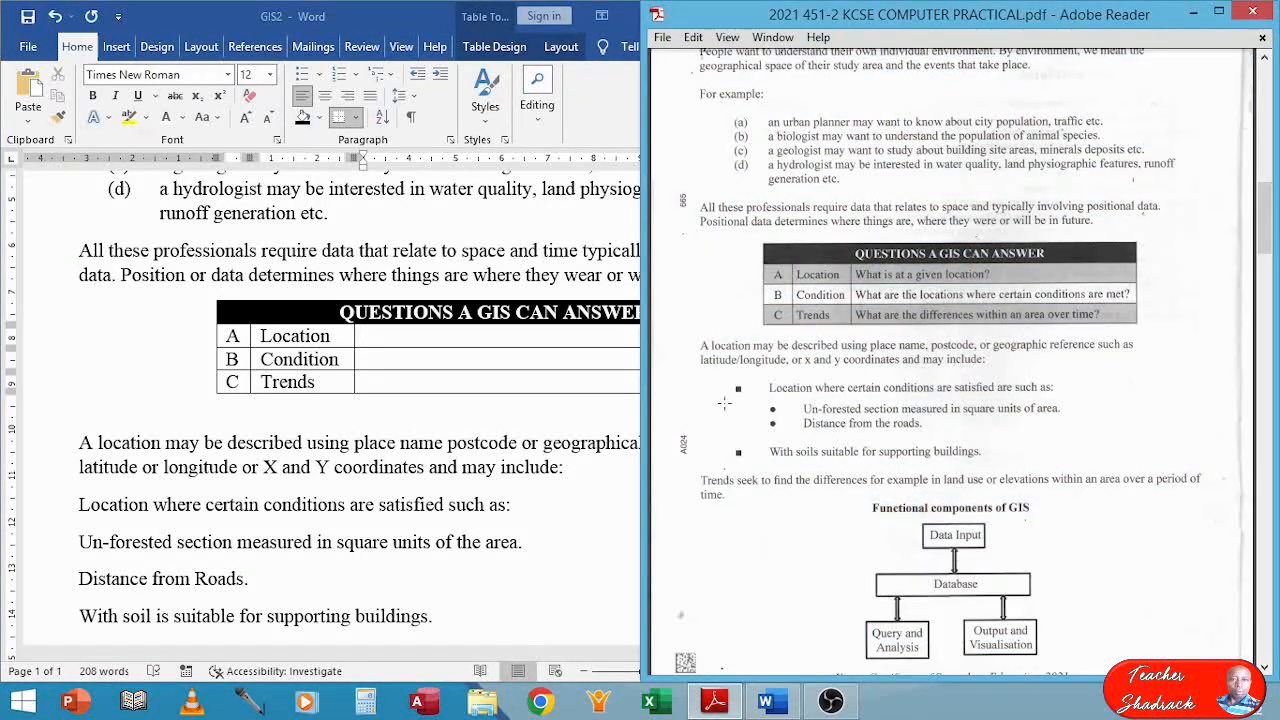
click(408, 332)
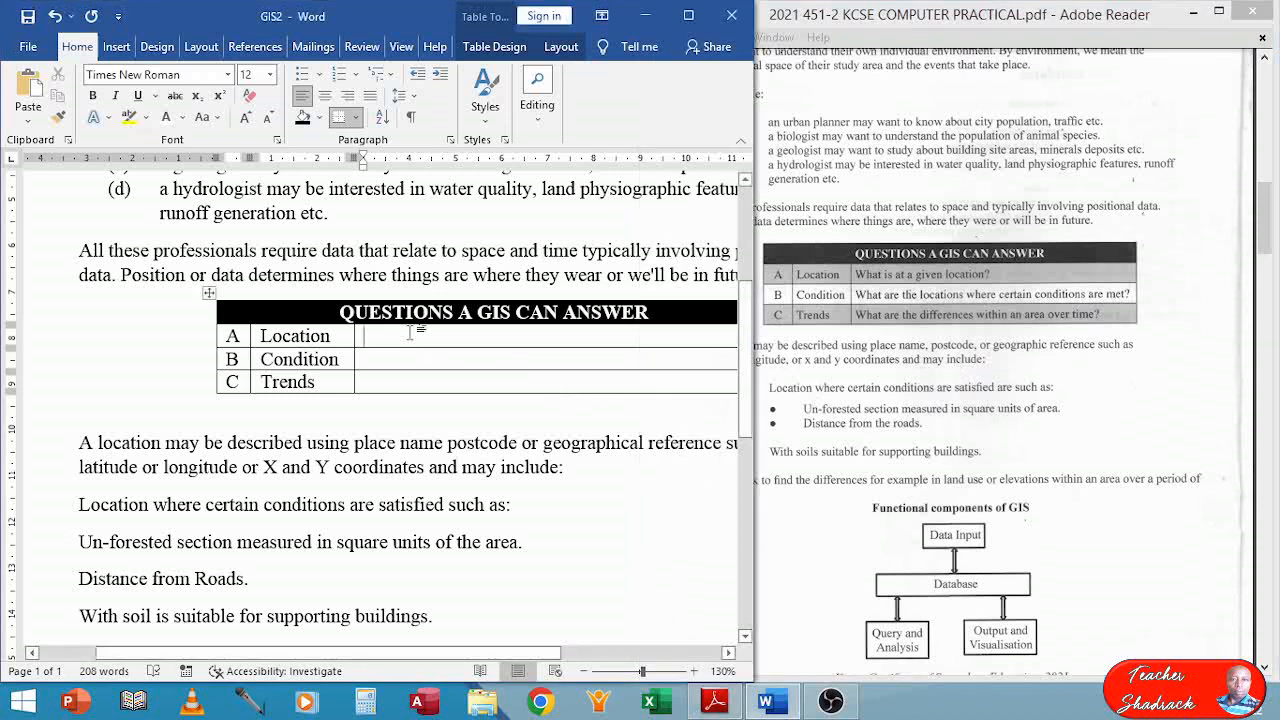
text(What)
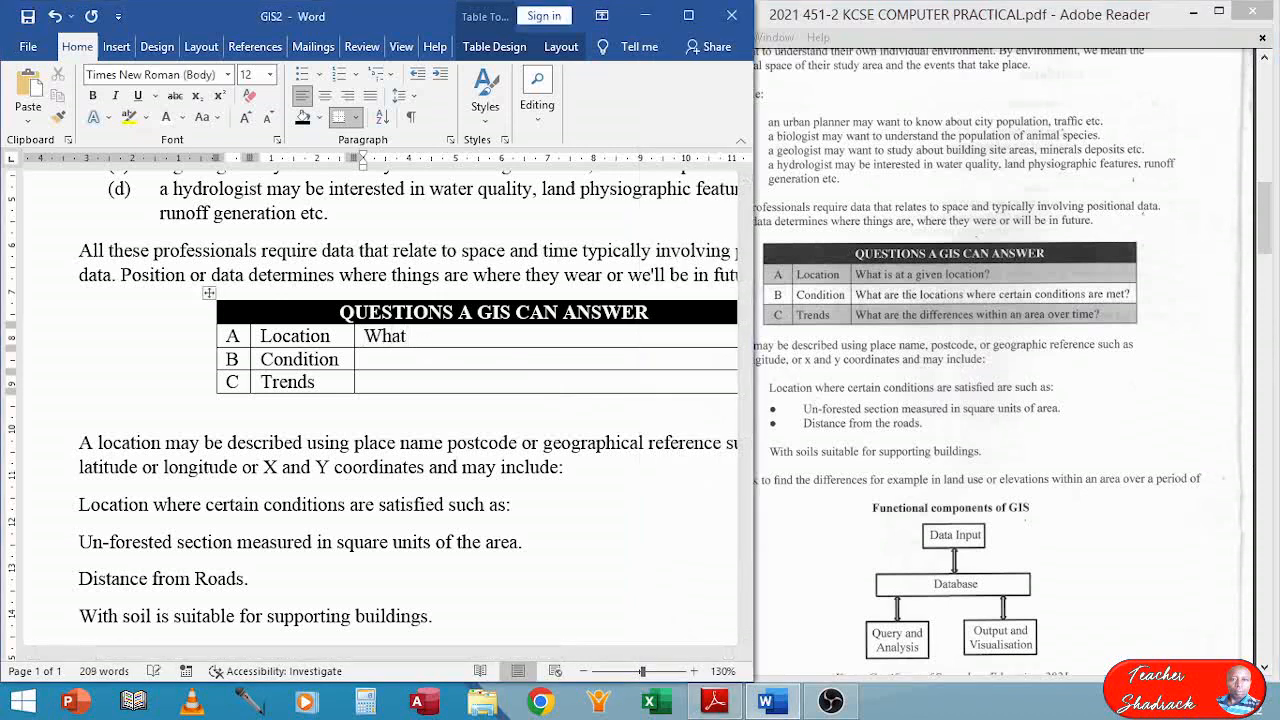
text( is at a given loca)
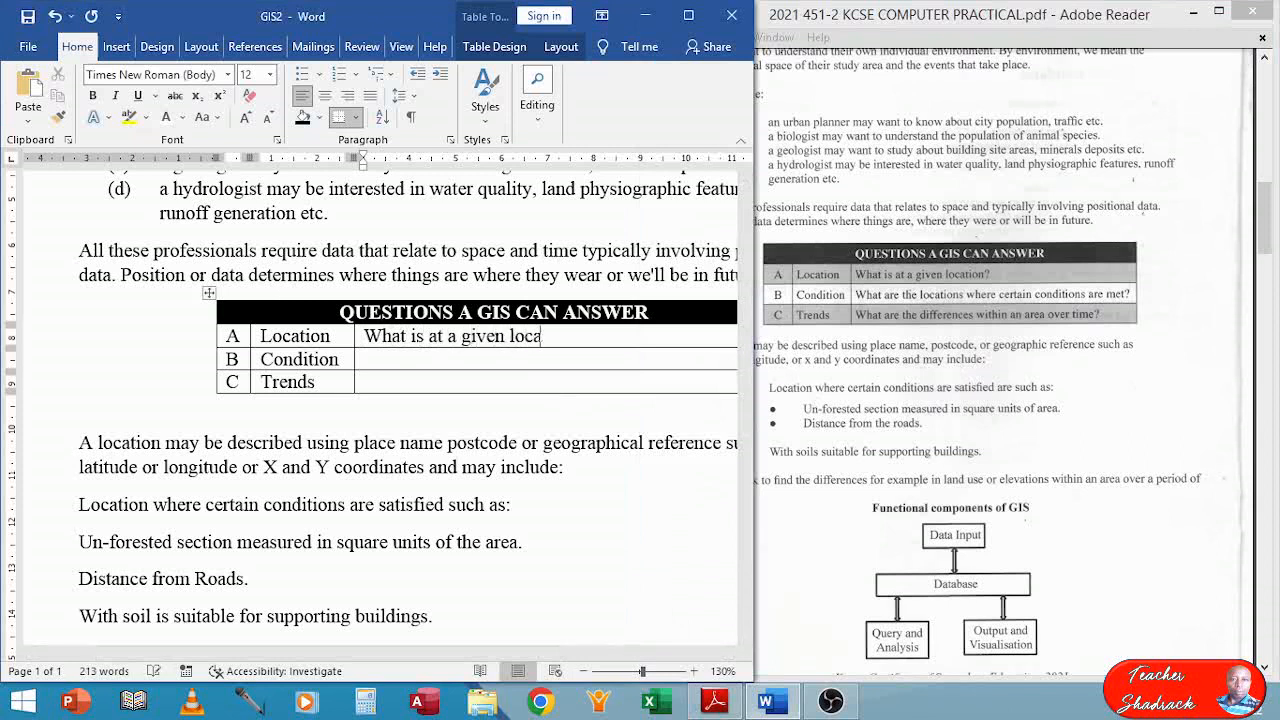
text(tion?)
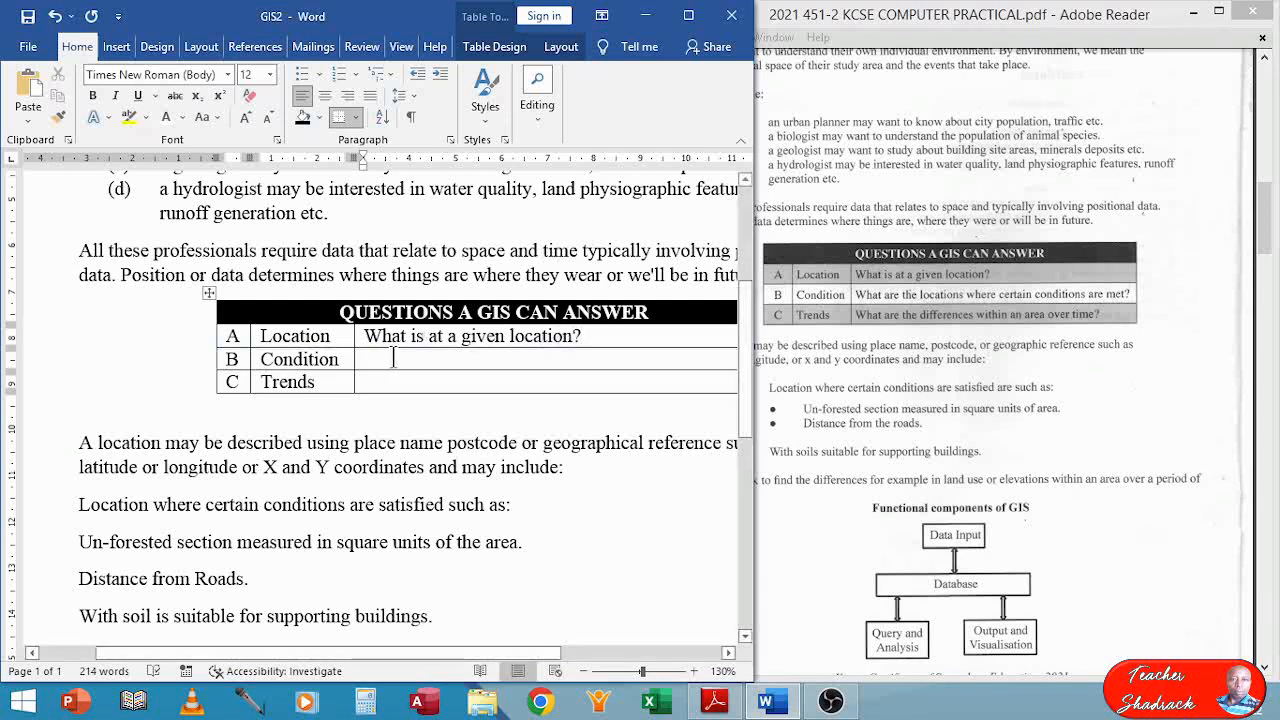
Enter "What are the locations where certain conditions are met?" in the Condition row and widen the third column to fit it on one line.
click(396, 358)
text(Wha)
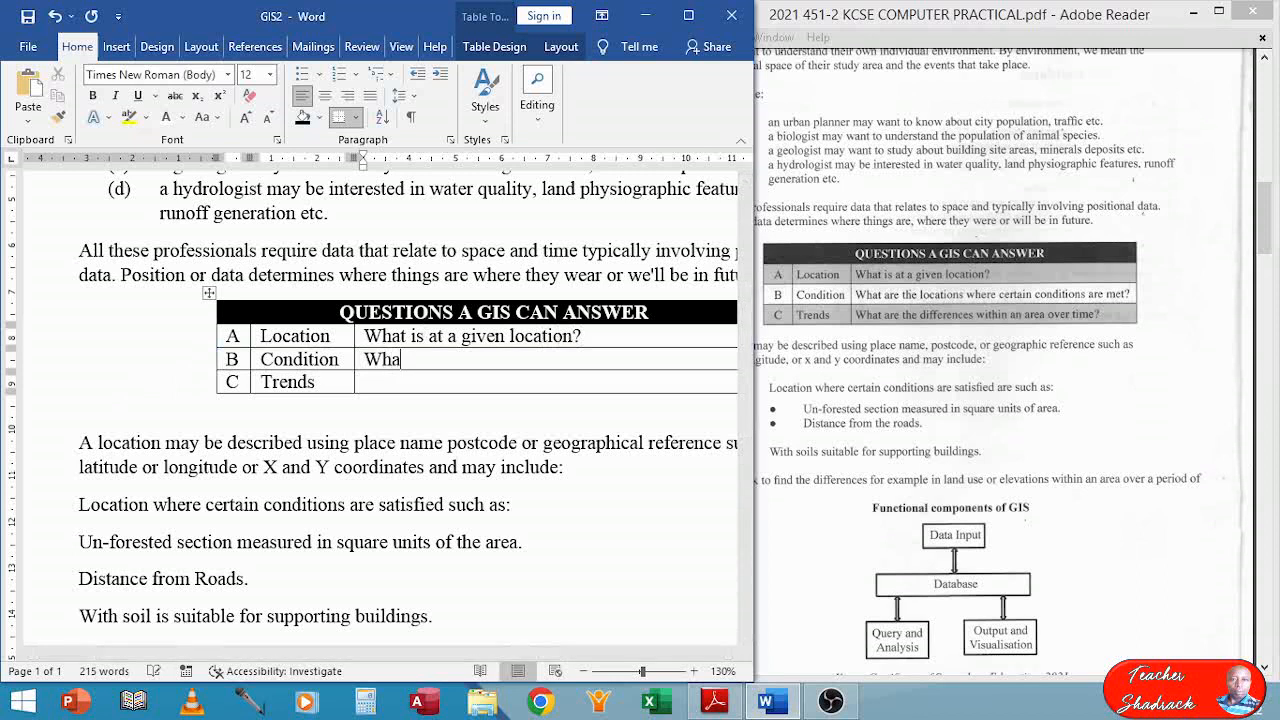
text(t are the locations )
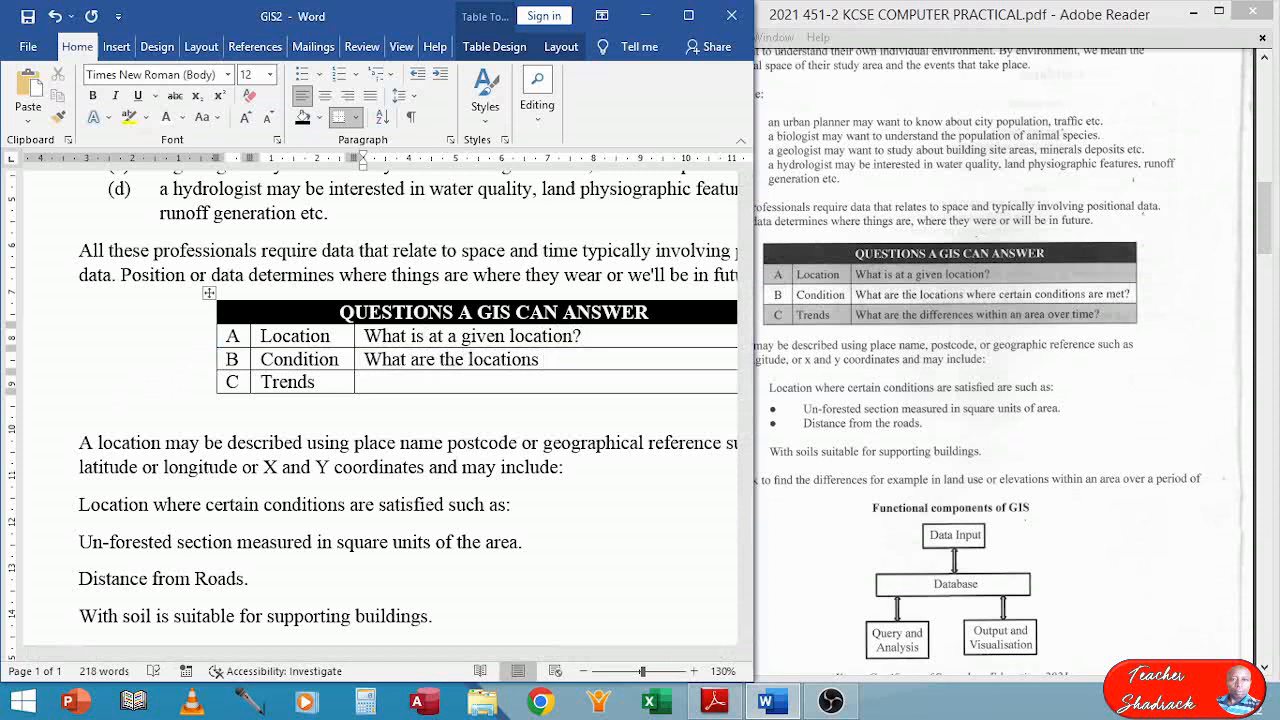
text(where certain c)
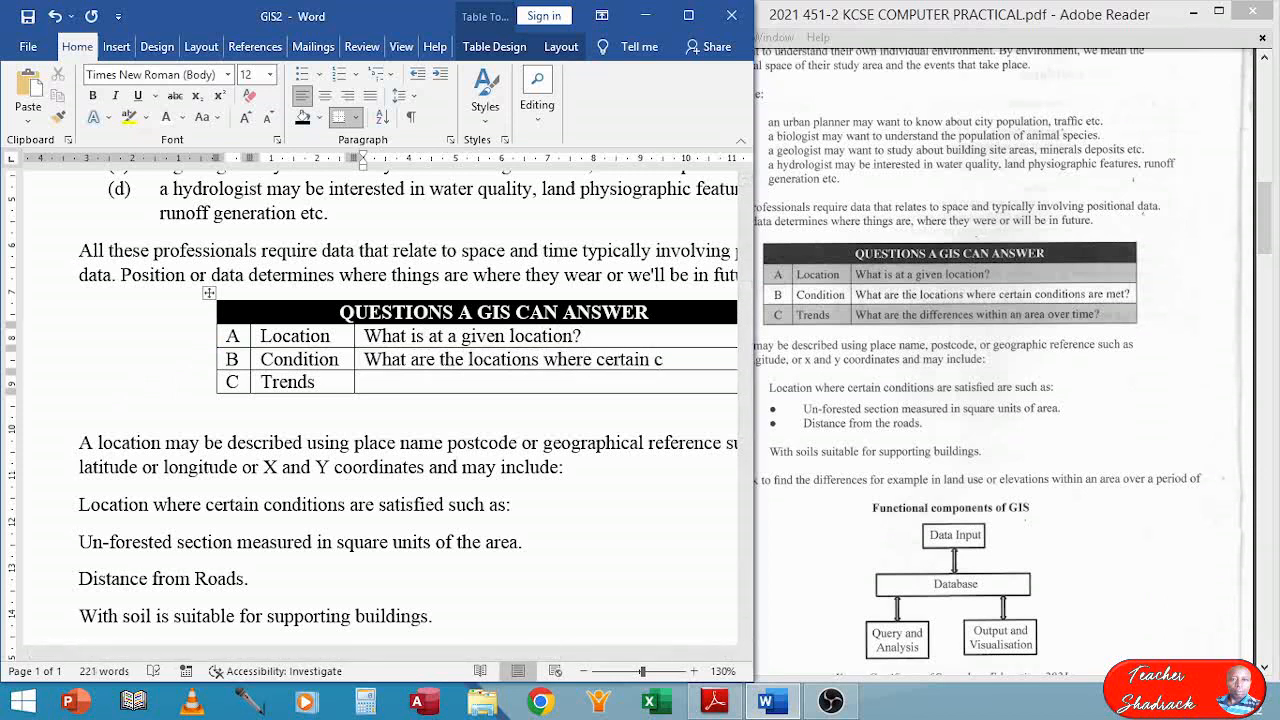
text(onditions are met)
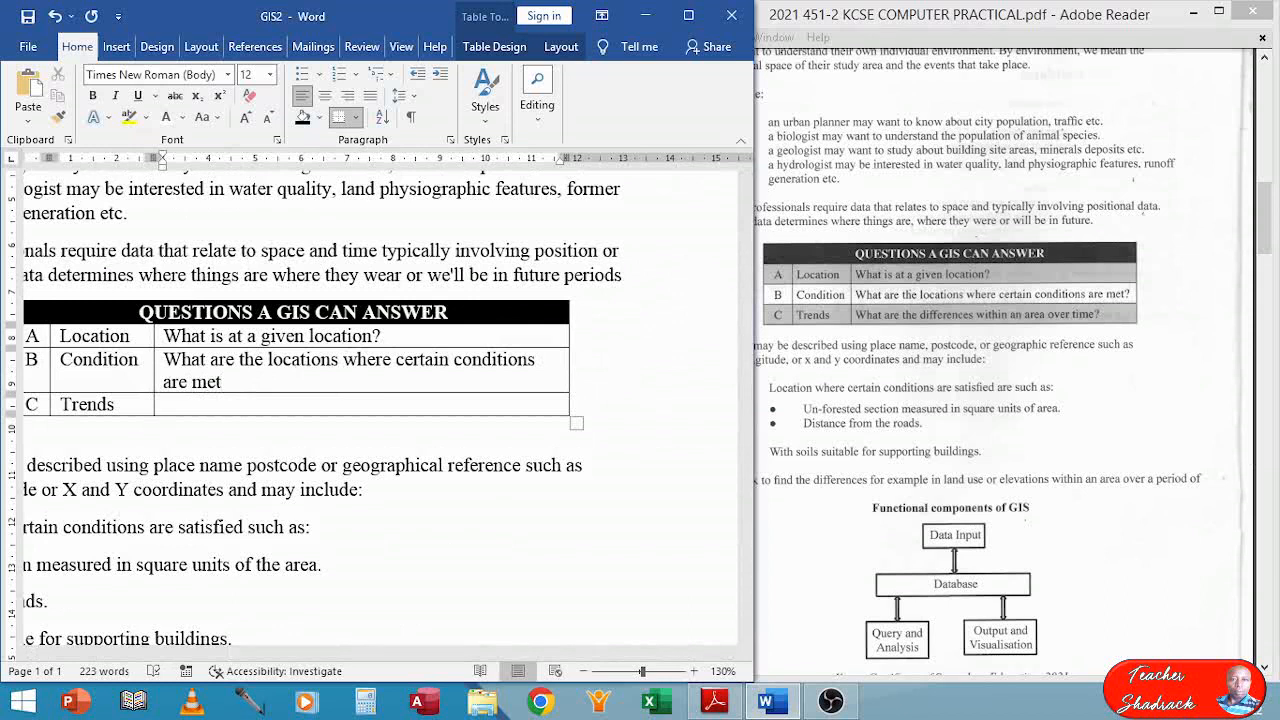
text(?)
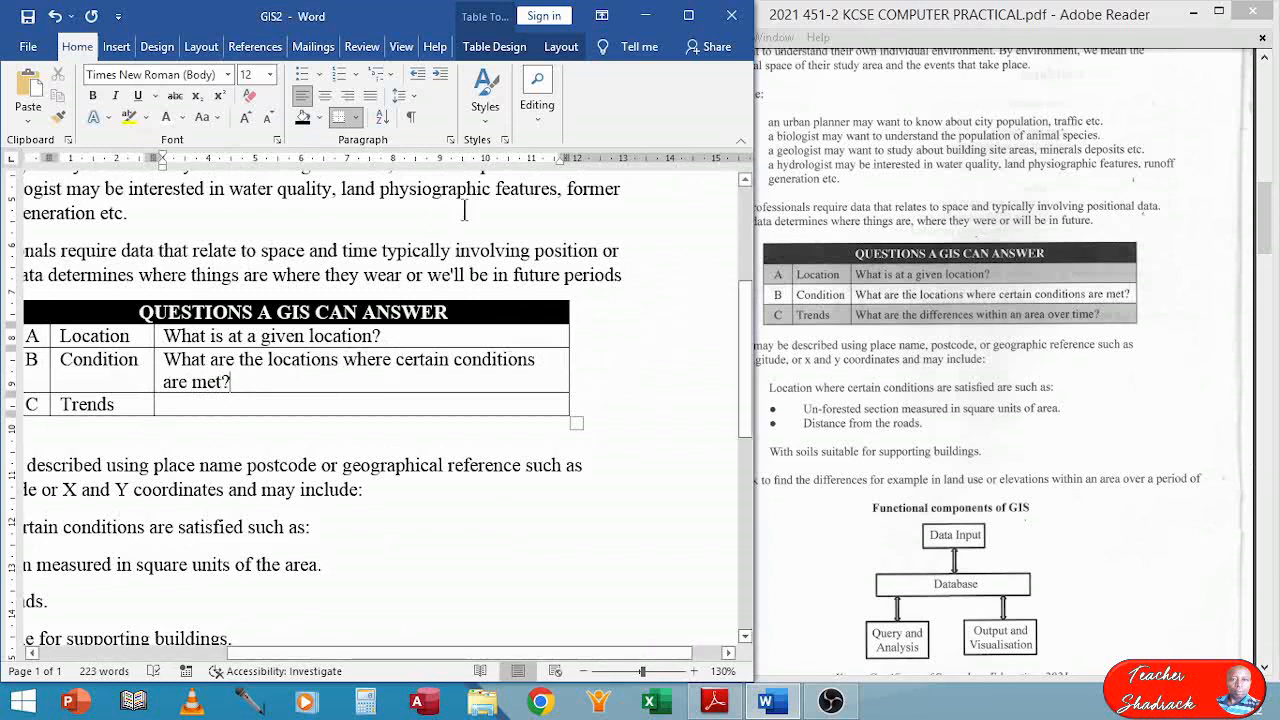
drag(567, 157, 615, 157)
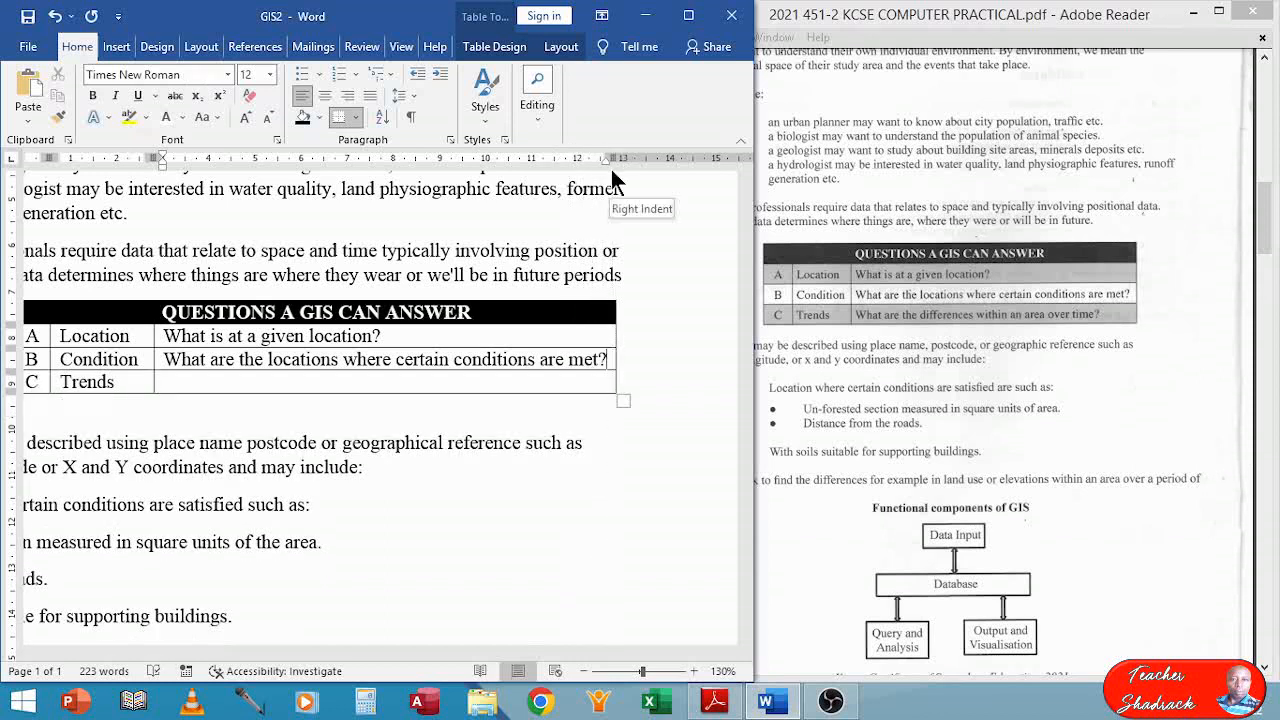
Enter "What are the differences within an area over time?" in the third column of the Trends row.
click(324, 384)
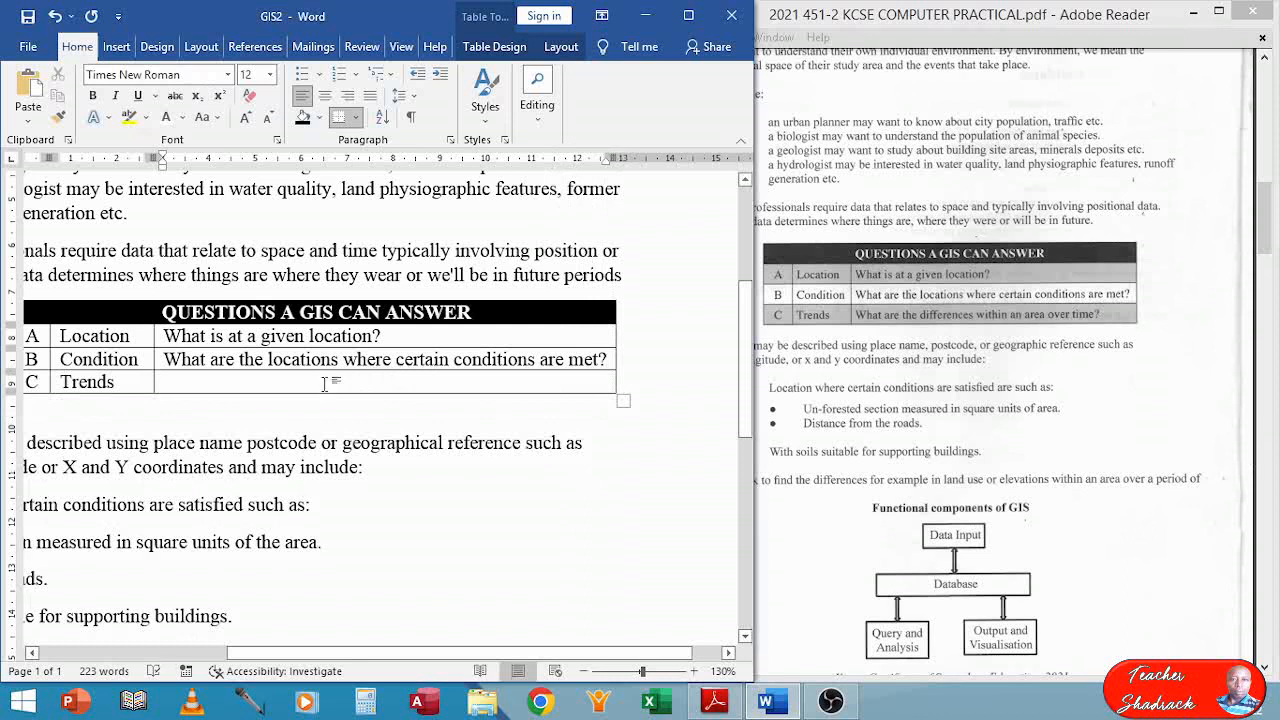
text(What a)
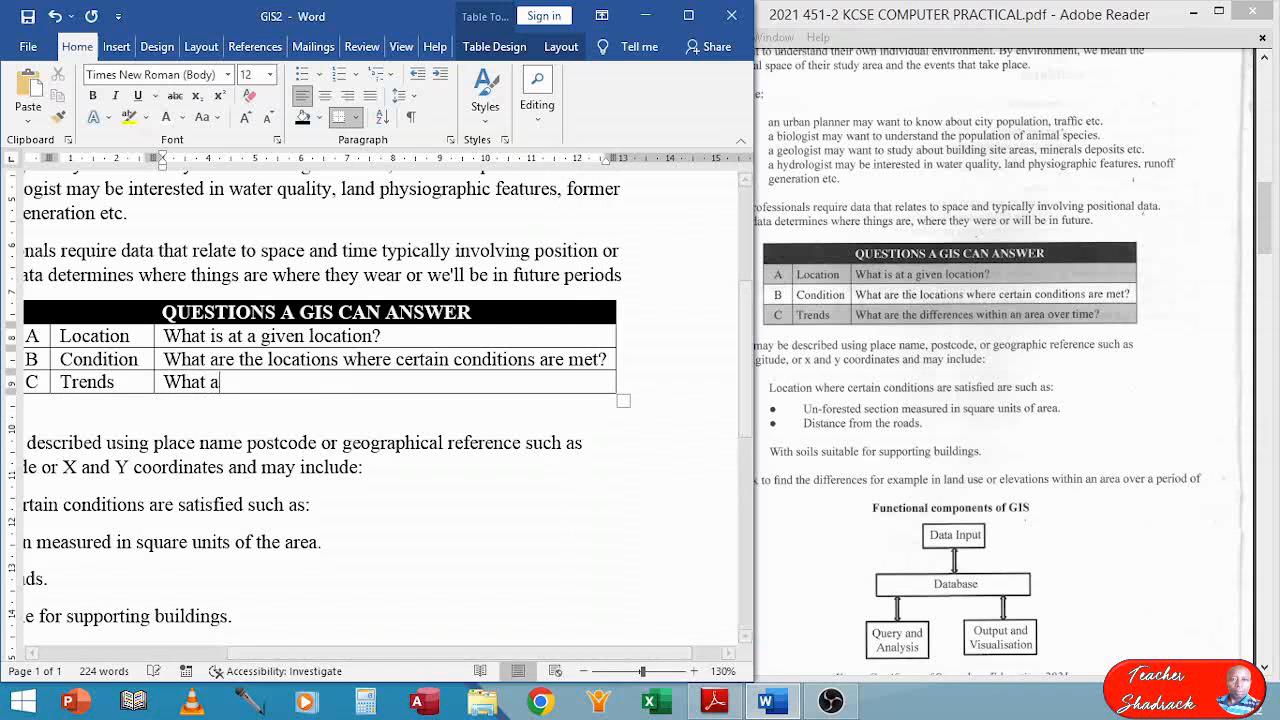
text(re the )
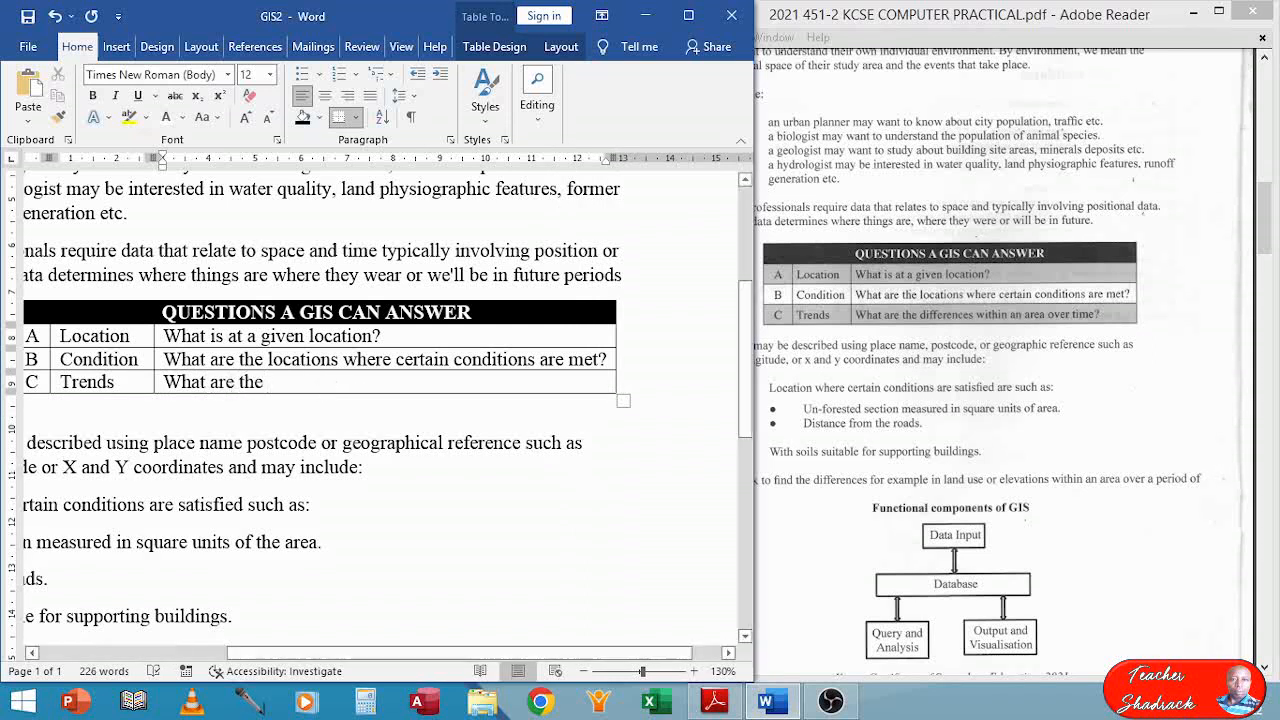
text(differen)
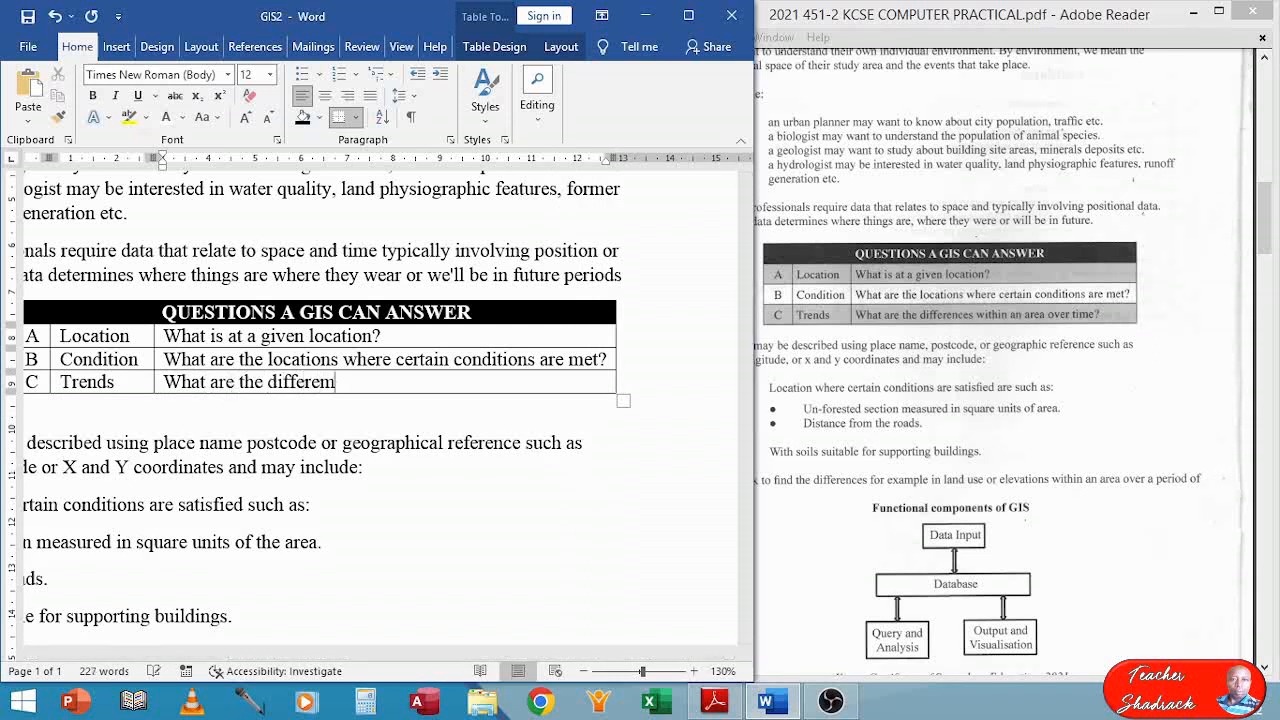
text(m)
key(BackSpace)
text(nces within )
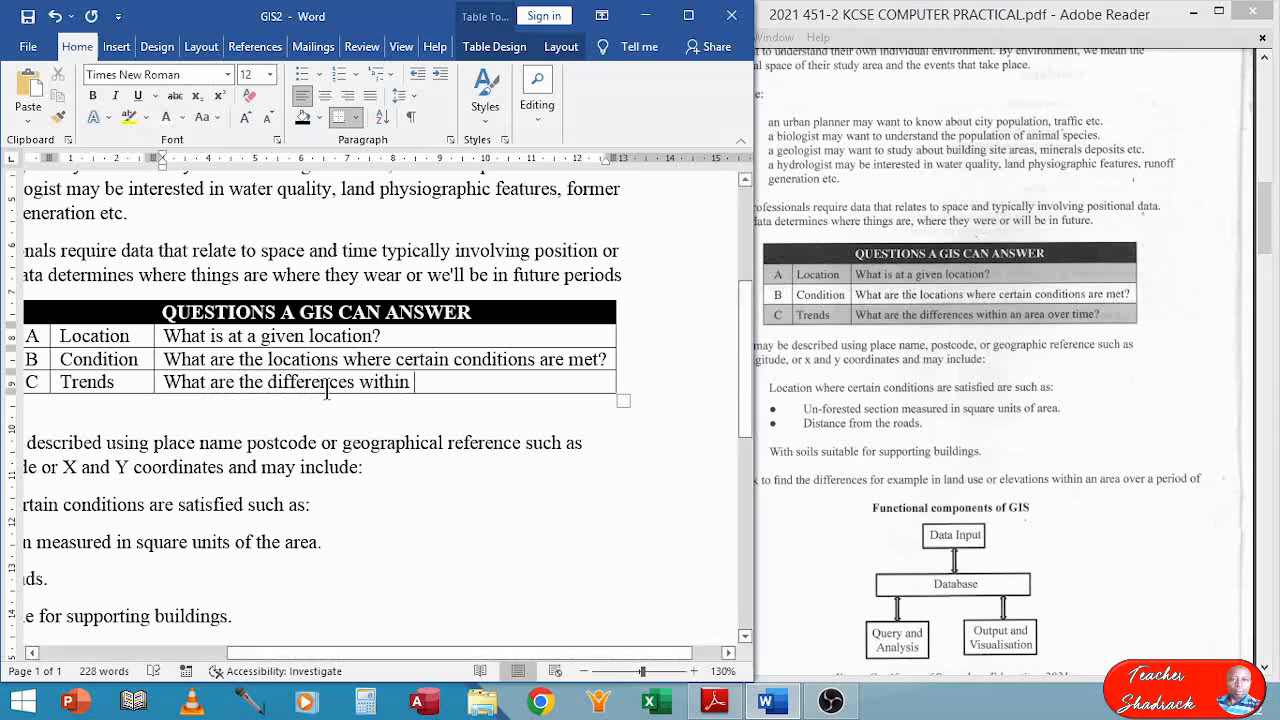
text(an ar)
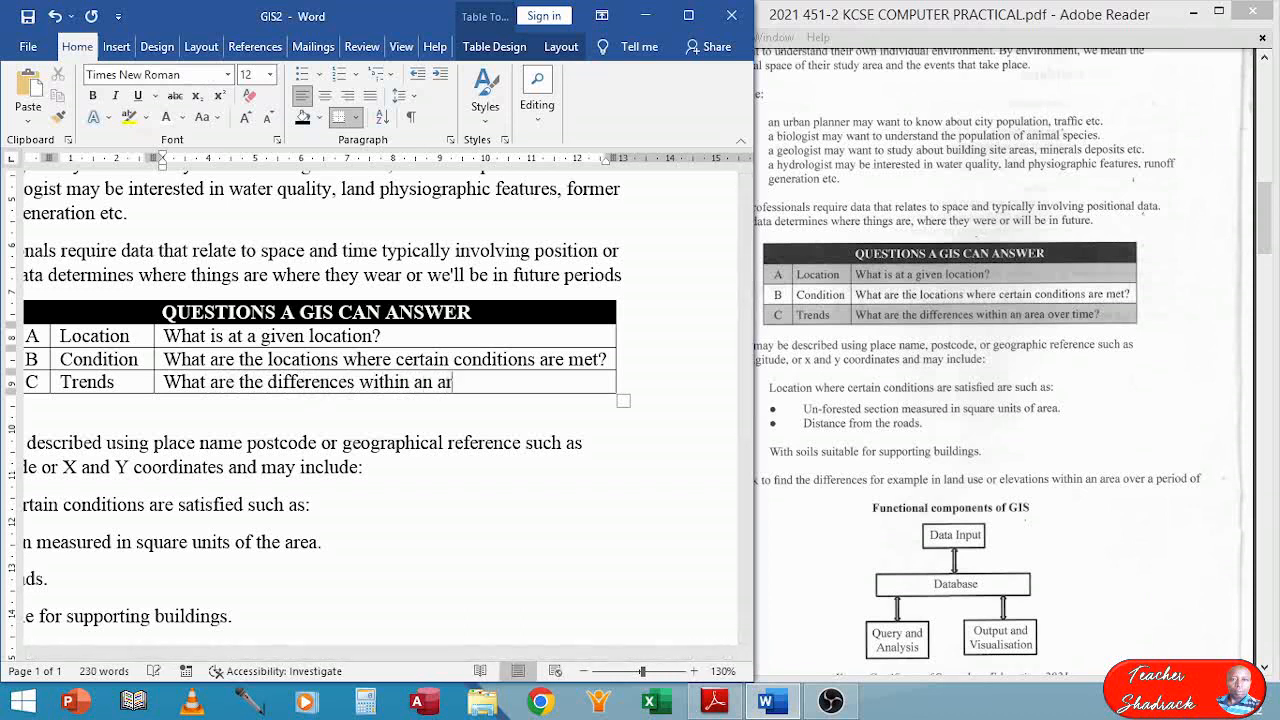
text(ea over ti)
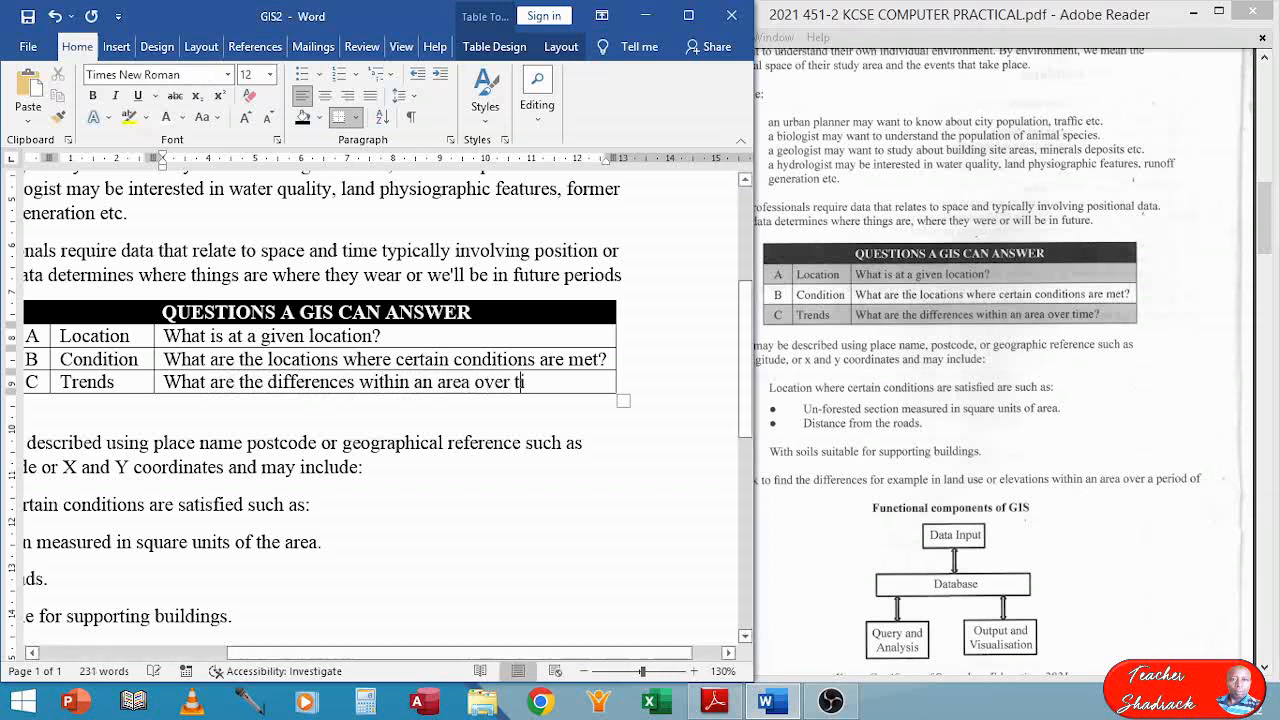
text(me?)
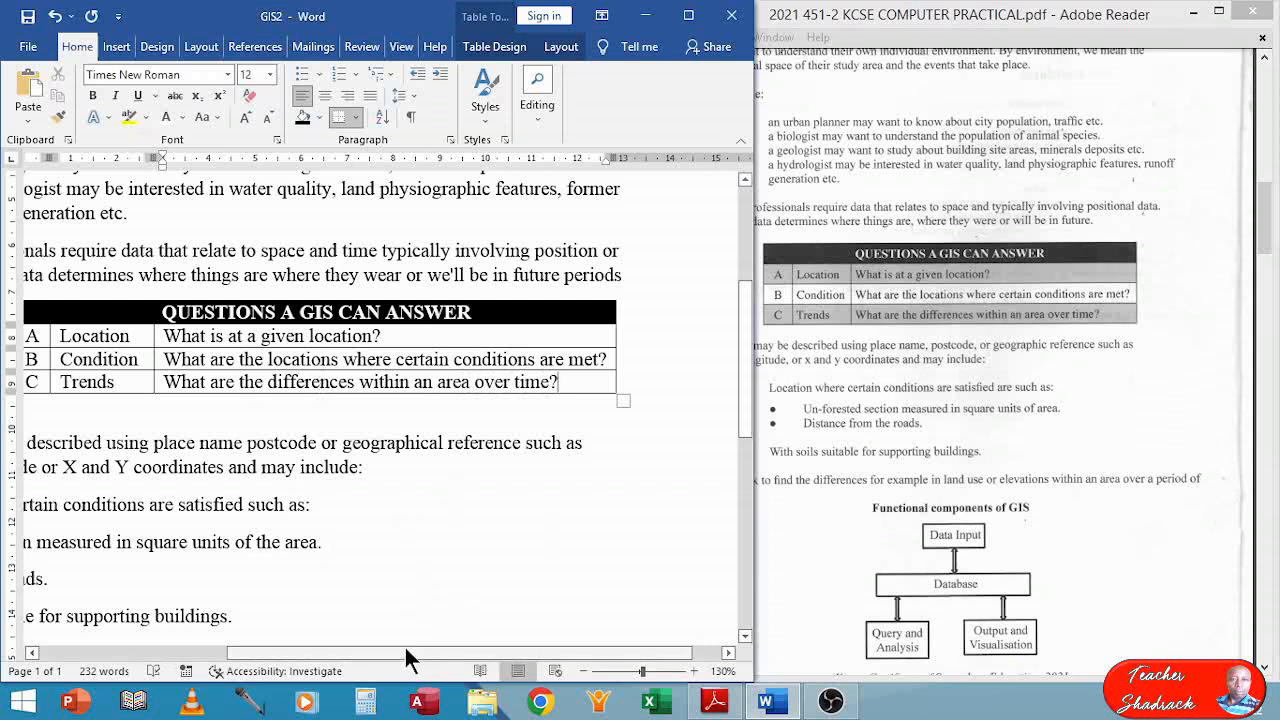
Set the paragraph spacing of the whole questions table to 3 pt before and 3 pt after.
drag(405, 649, 247, 666)
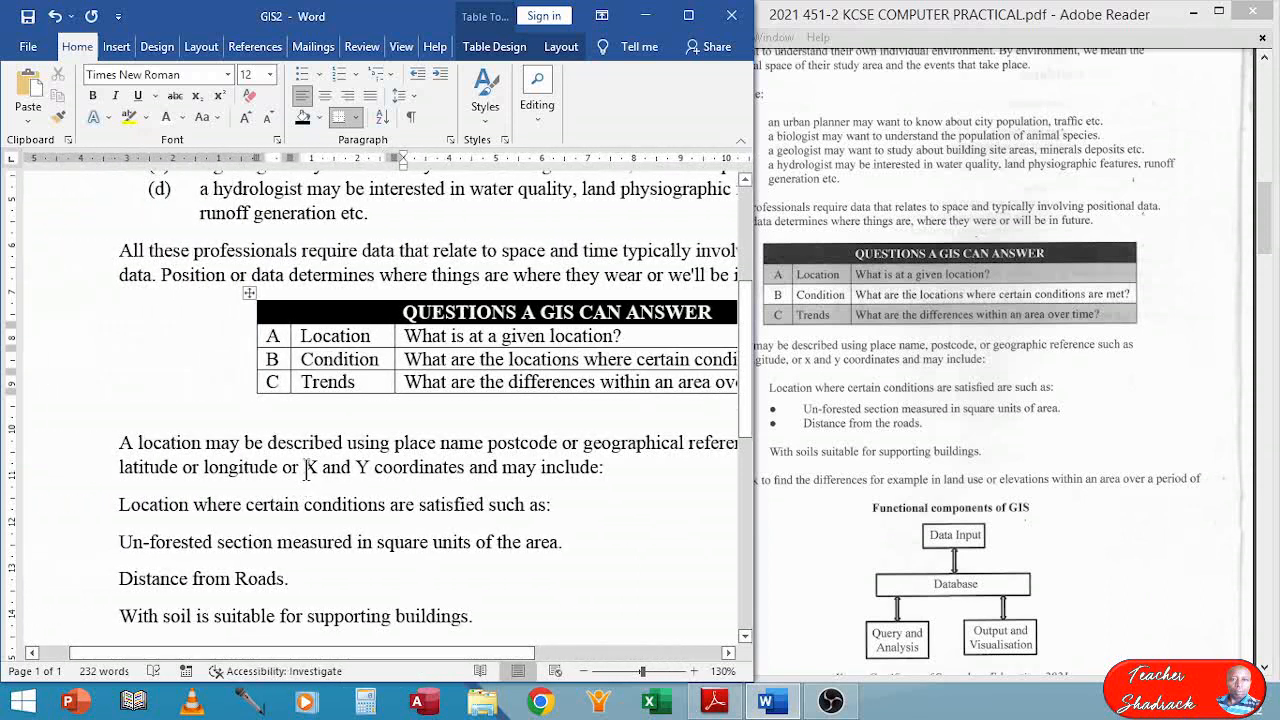
click(144, 420)
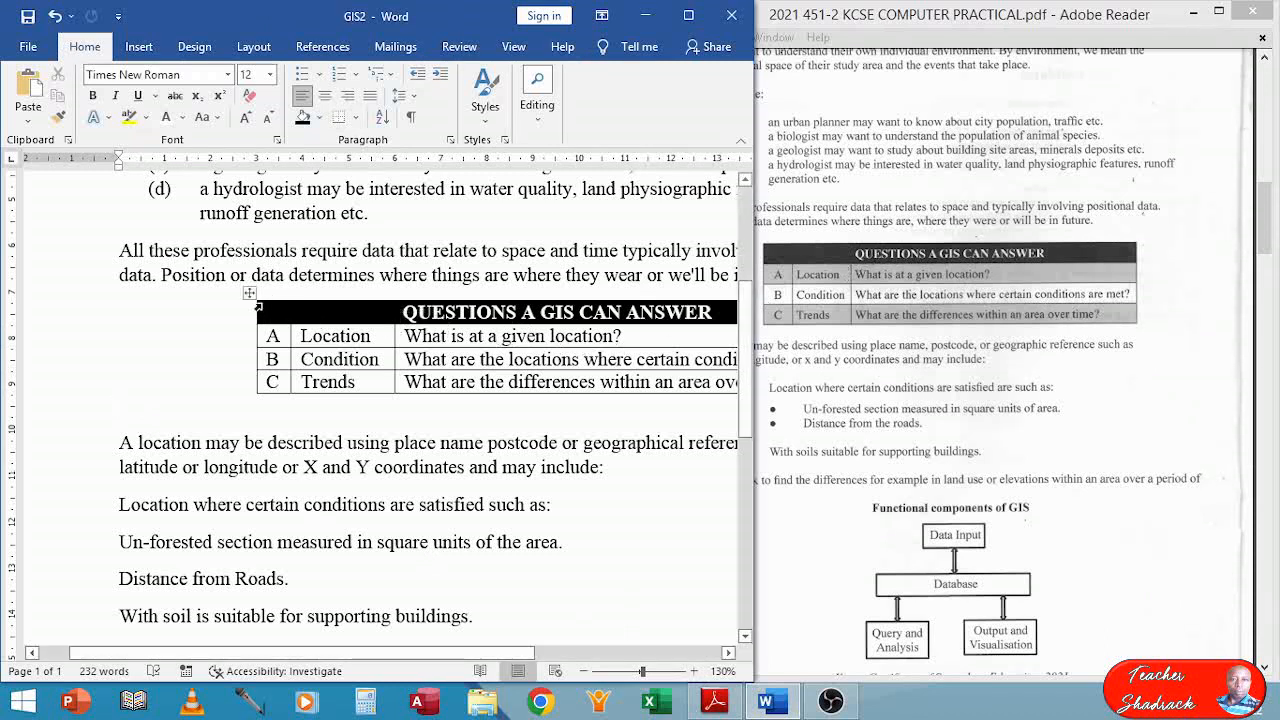
click(248, 297)
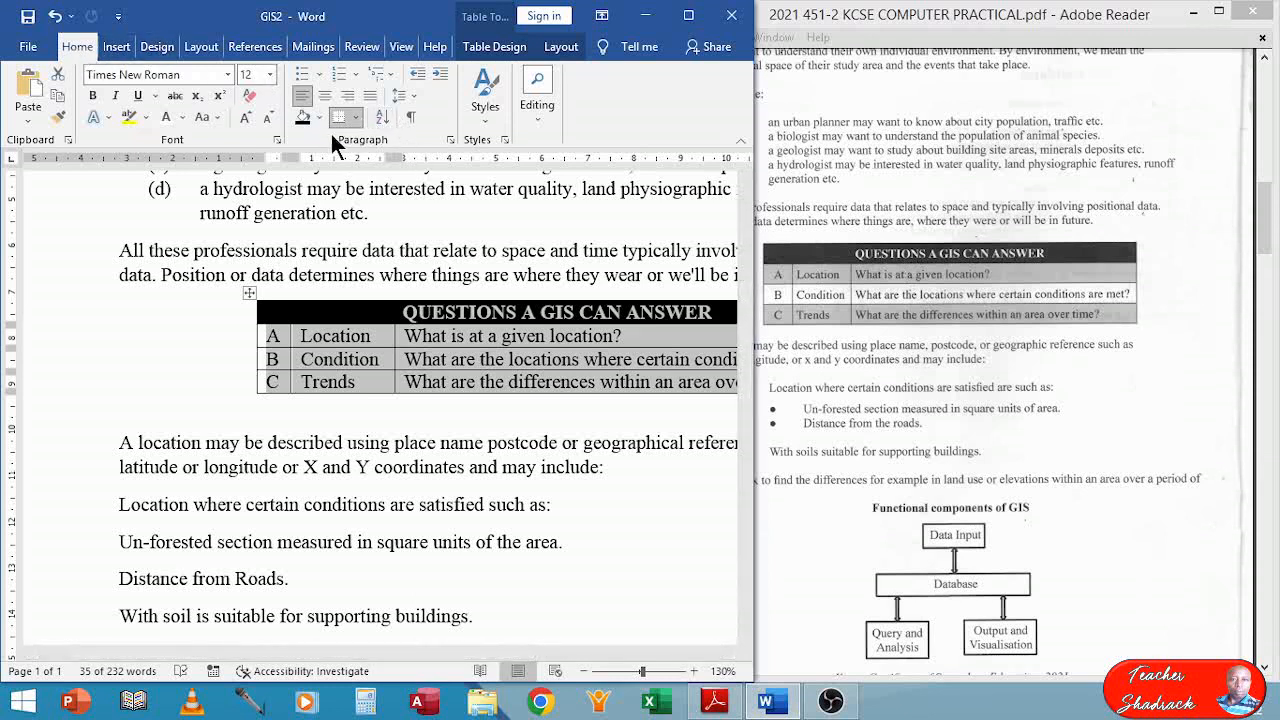
click(449, 141)
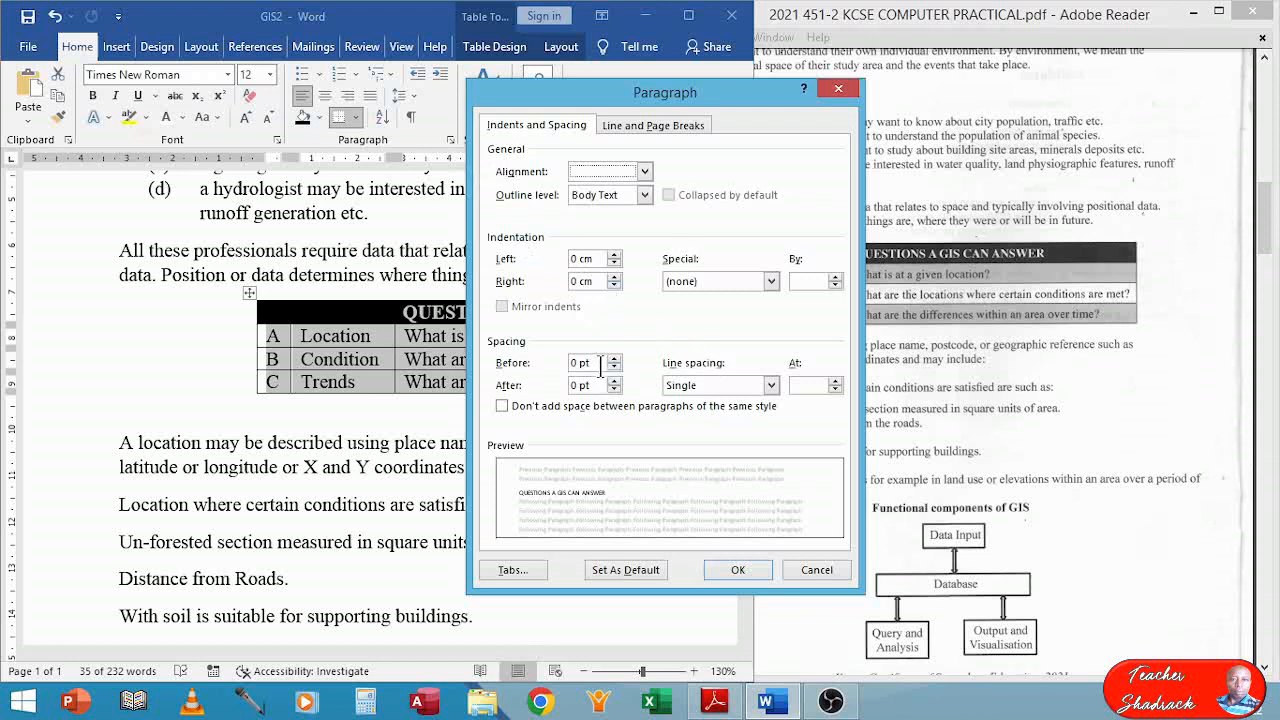
drag(598, 364, 535, 366)
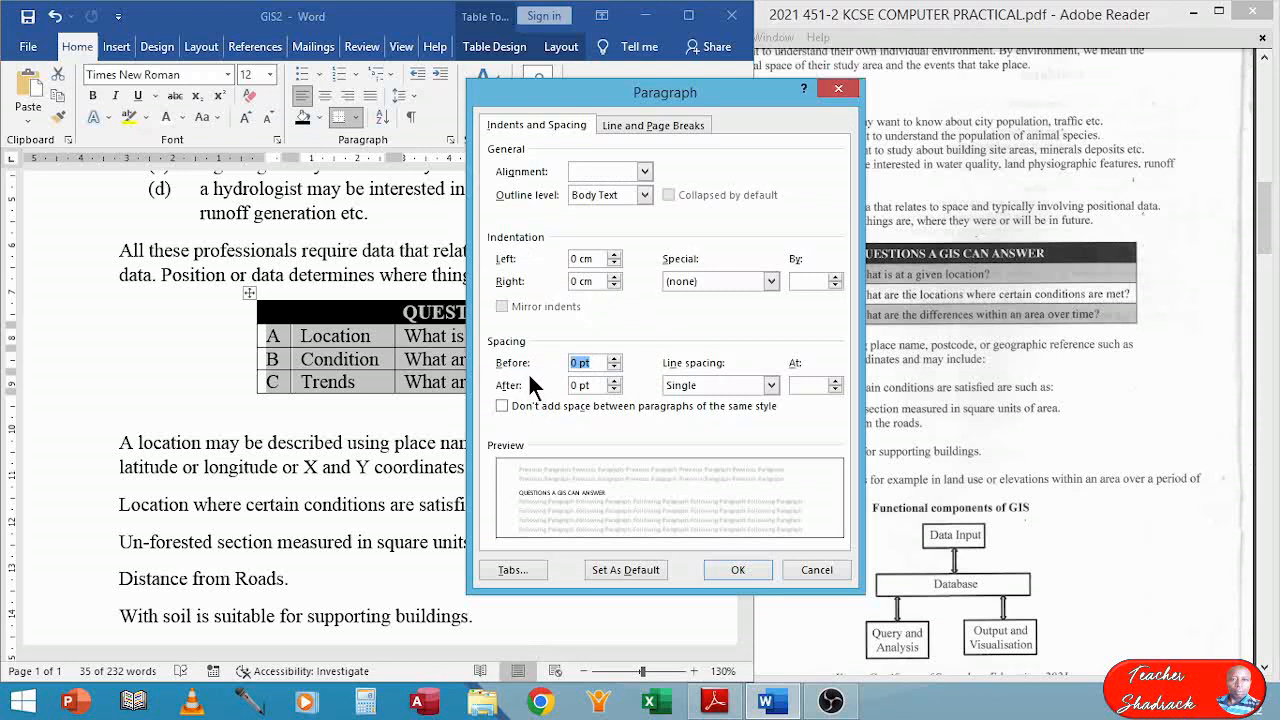
text(3)
drag(596, 386, 545, 385)
text(3)
click(737, 570)
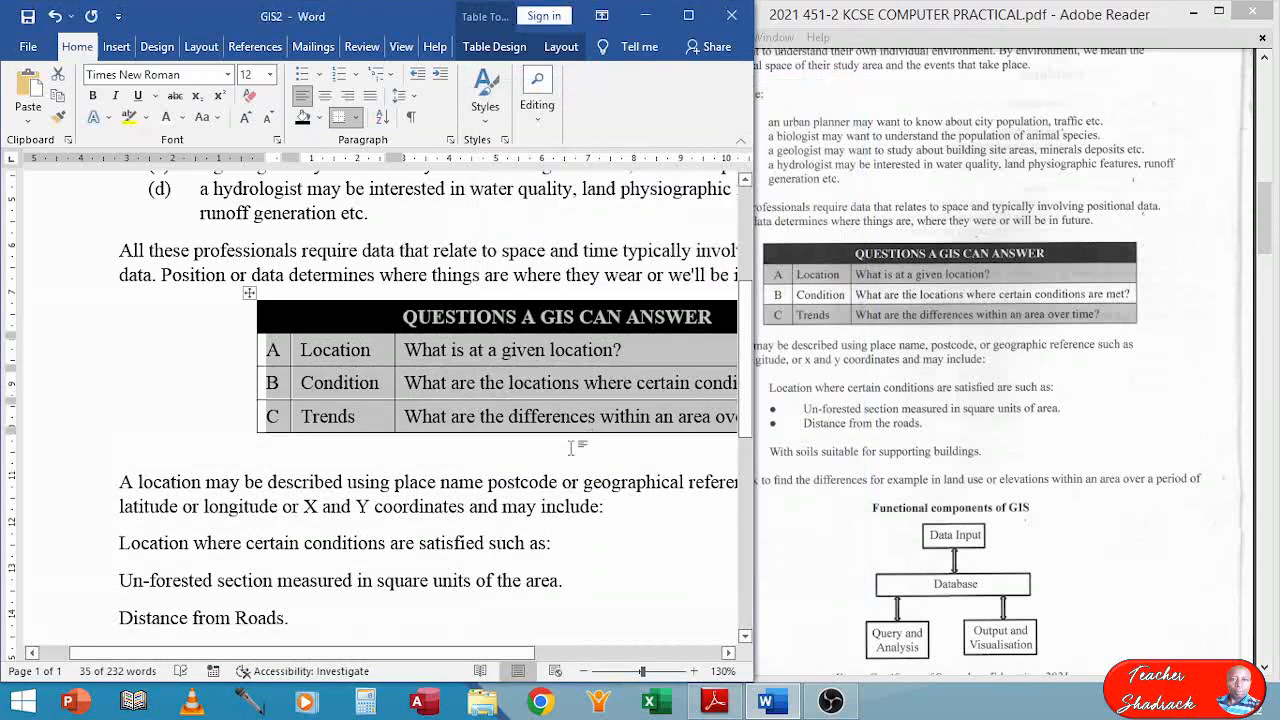
click(553, 486)
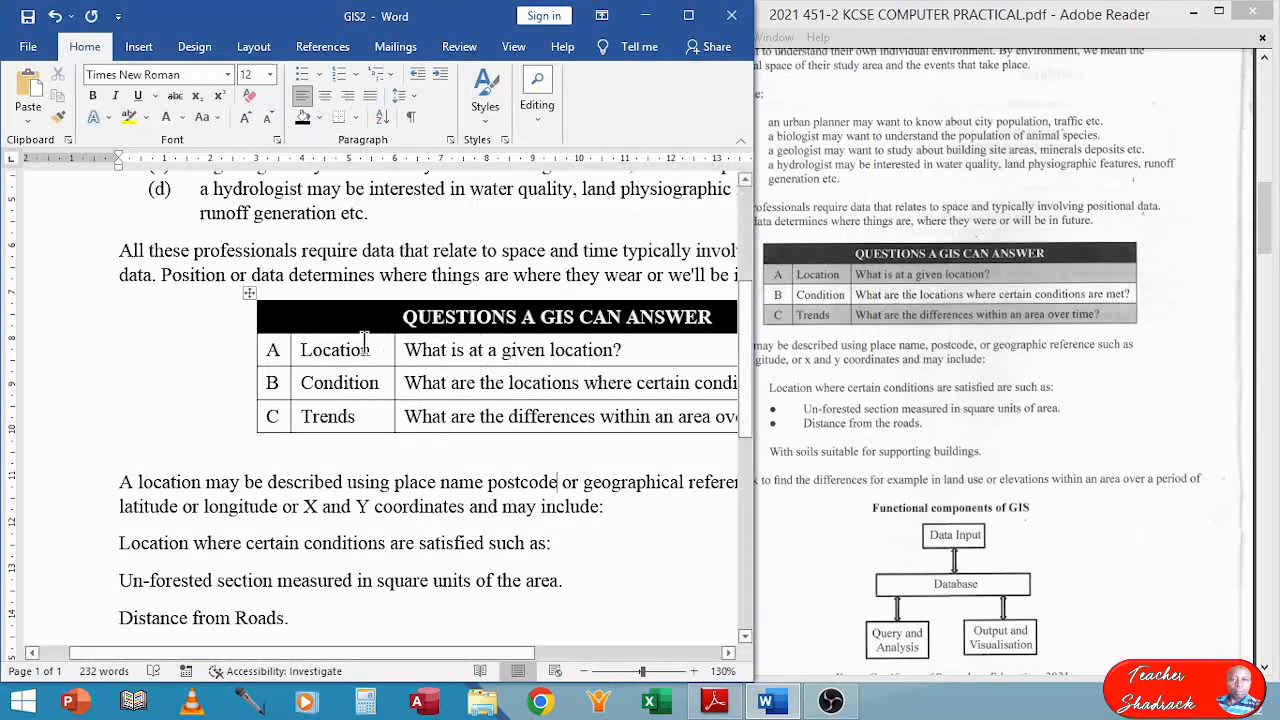
Shade the Location and Trends rows of the questions table with White, Background 1, Darker 25%.
drag(273, 352, 542, 355)
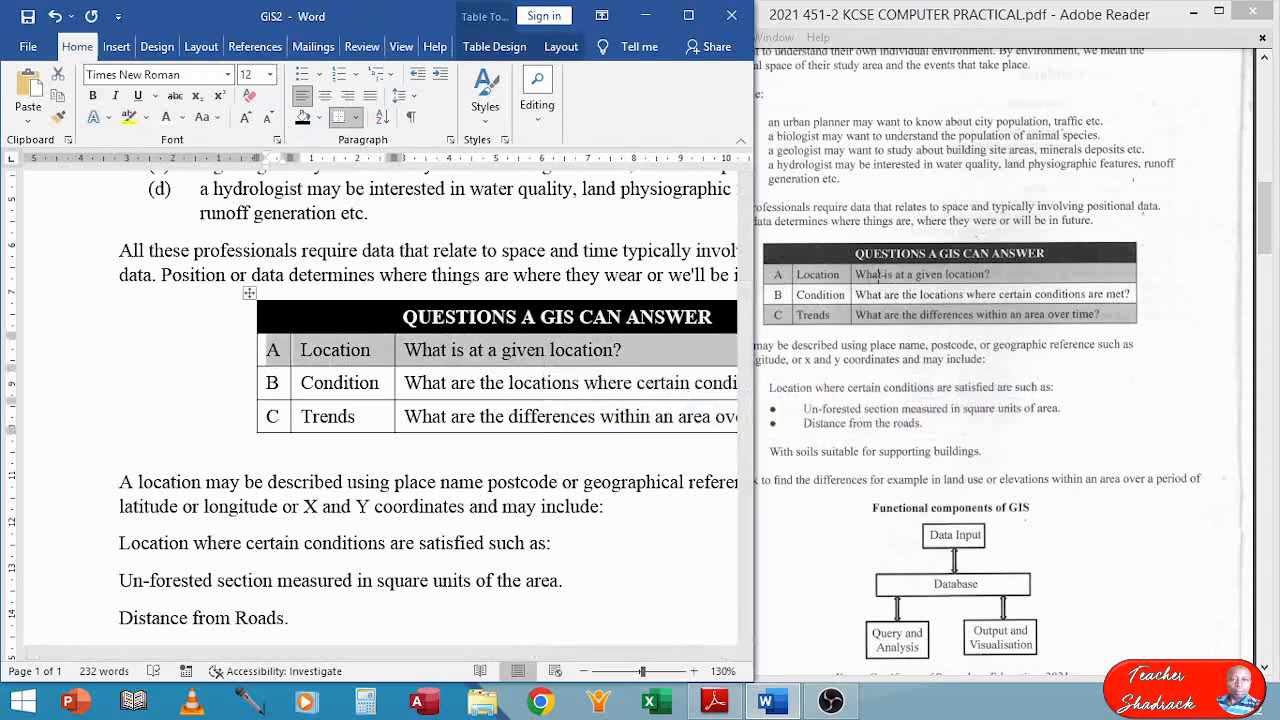
click(493, 48)
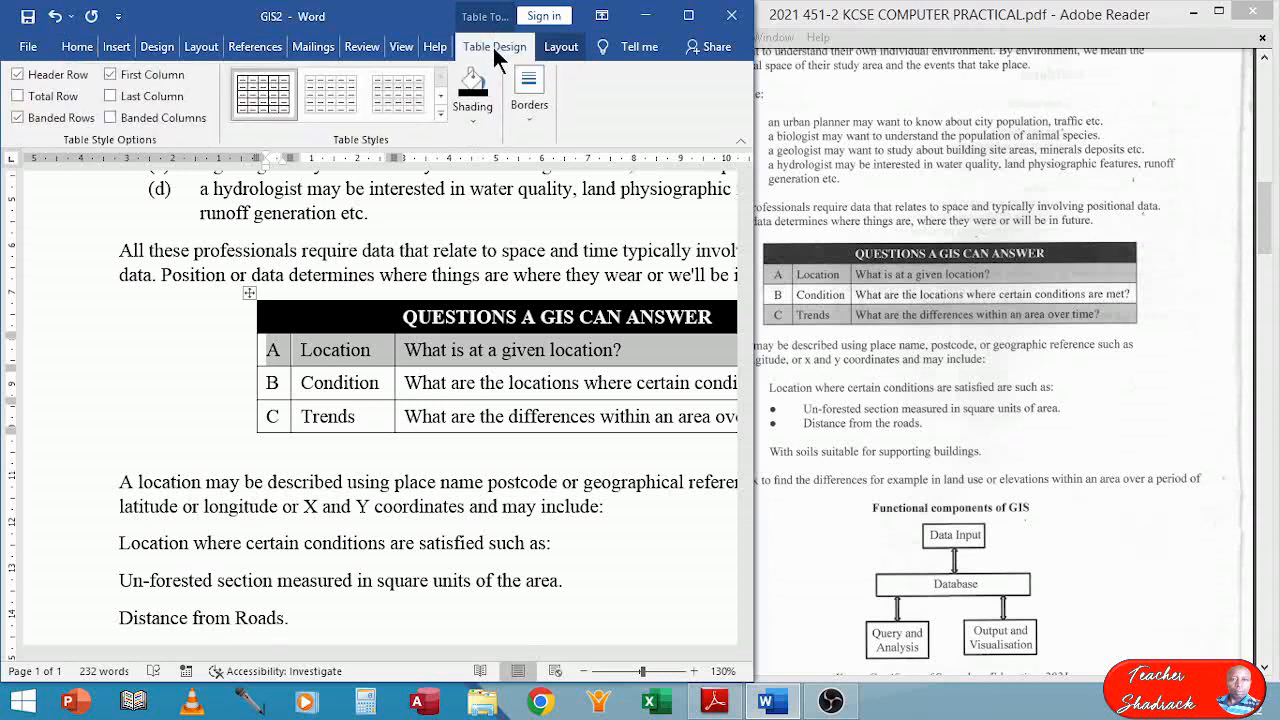
click(474, 121)
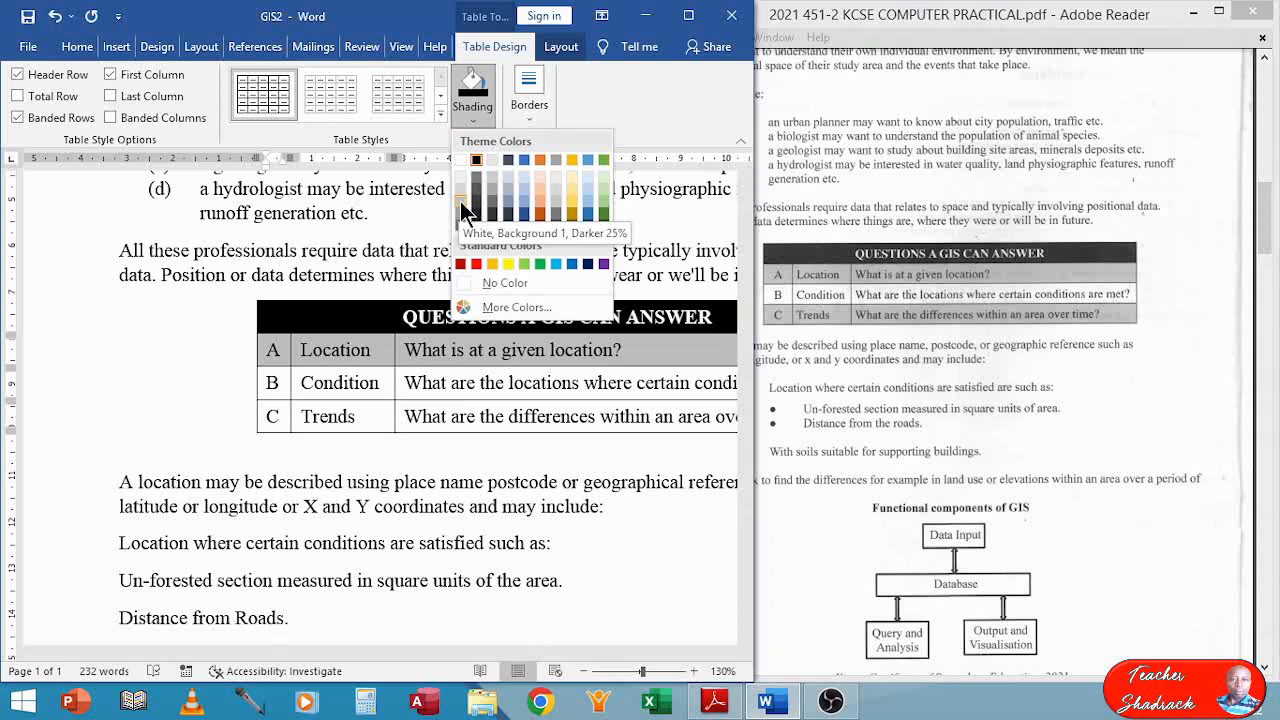
click(460, 203)
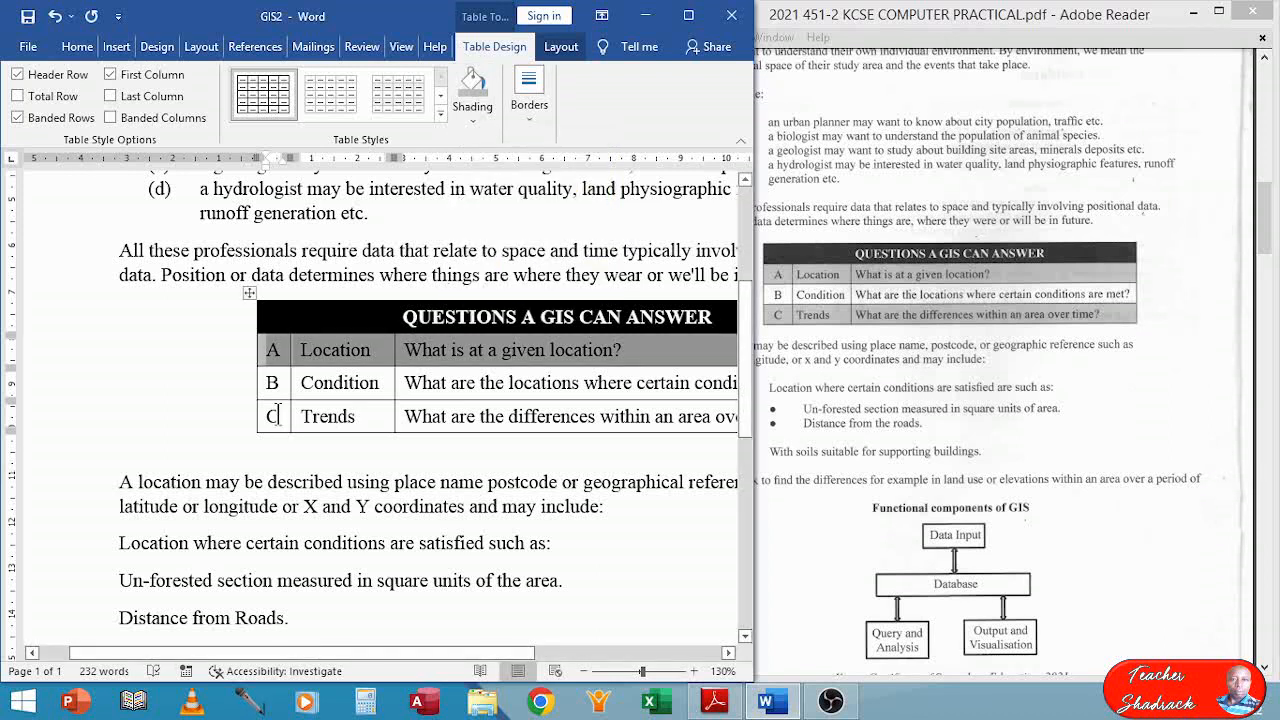
drag(279, 417, 557, 416)
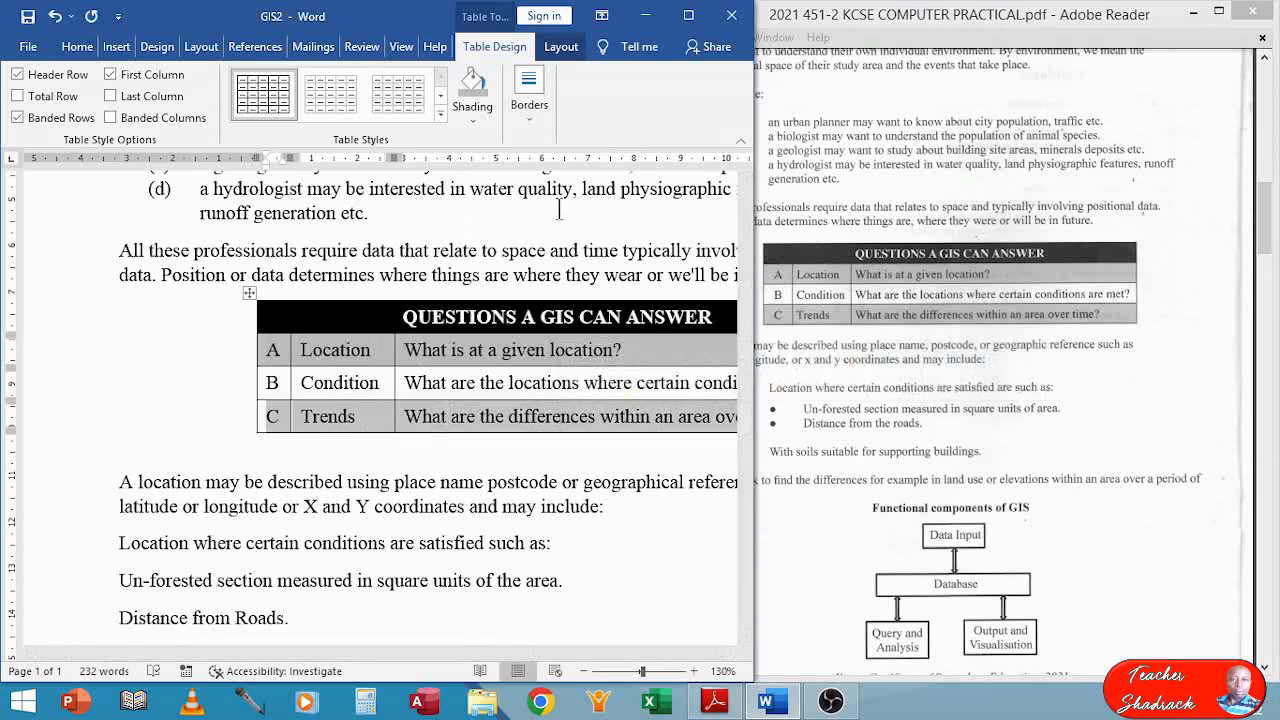
click(486, 104)
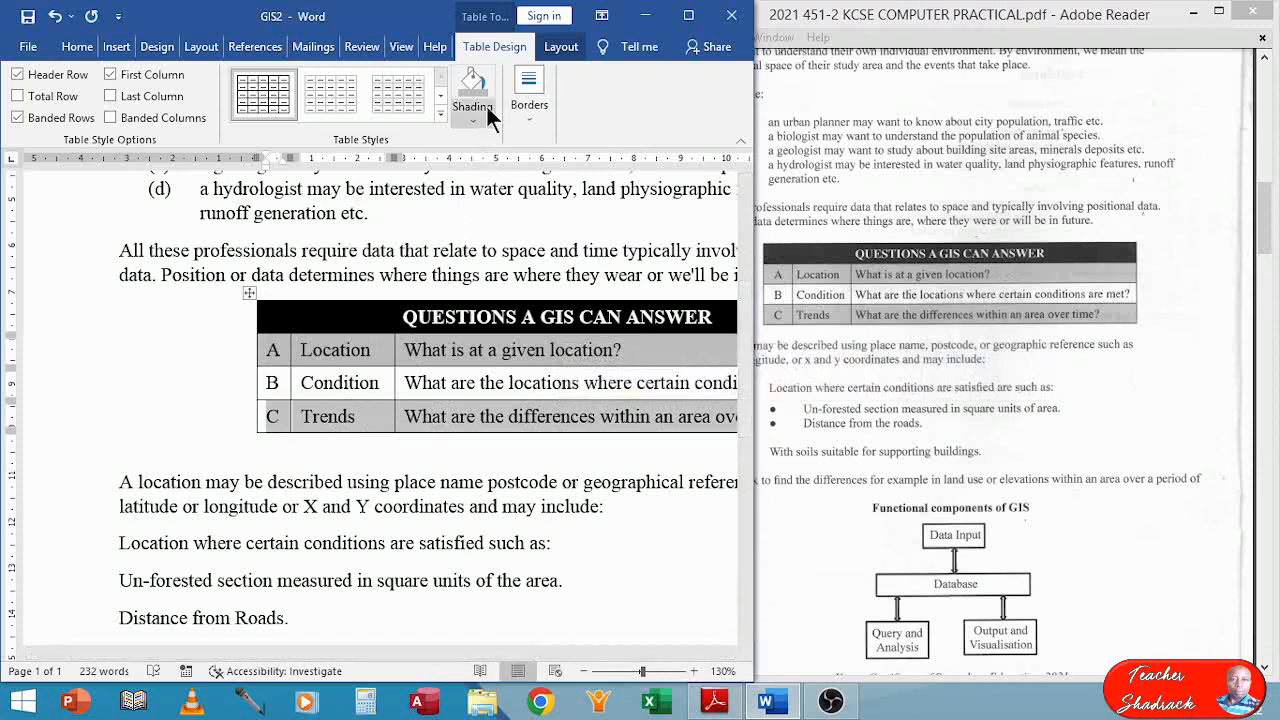
click(344, 483)
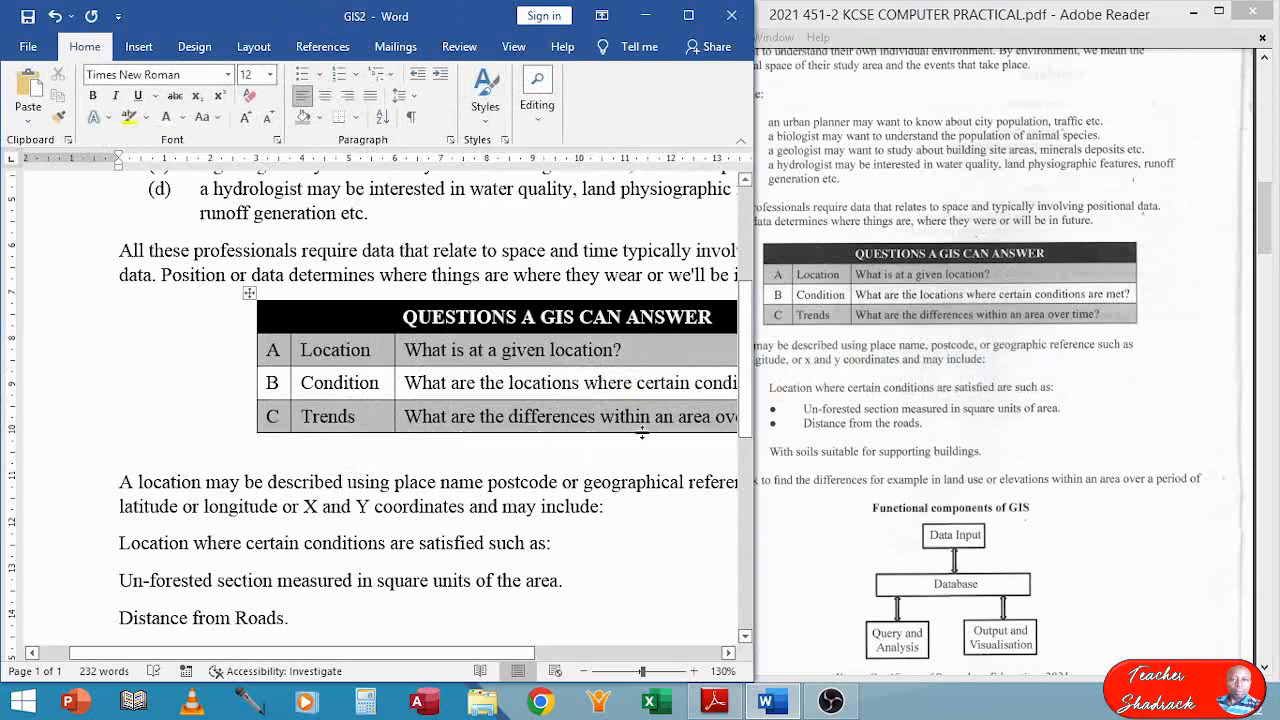
Apply square bullets to the four lines from "Location where certain conditions are satisfied such as:" to "With soil is suitable for supporting buildings.".
click(798, 392)
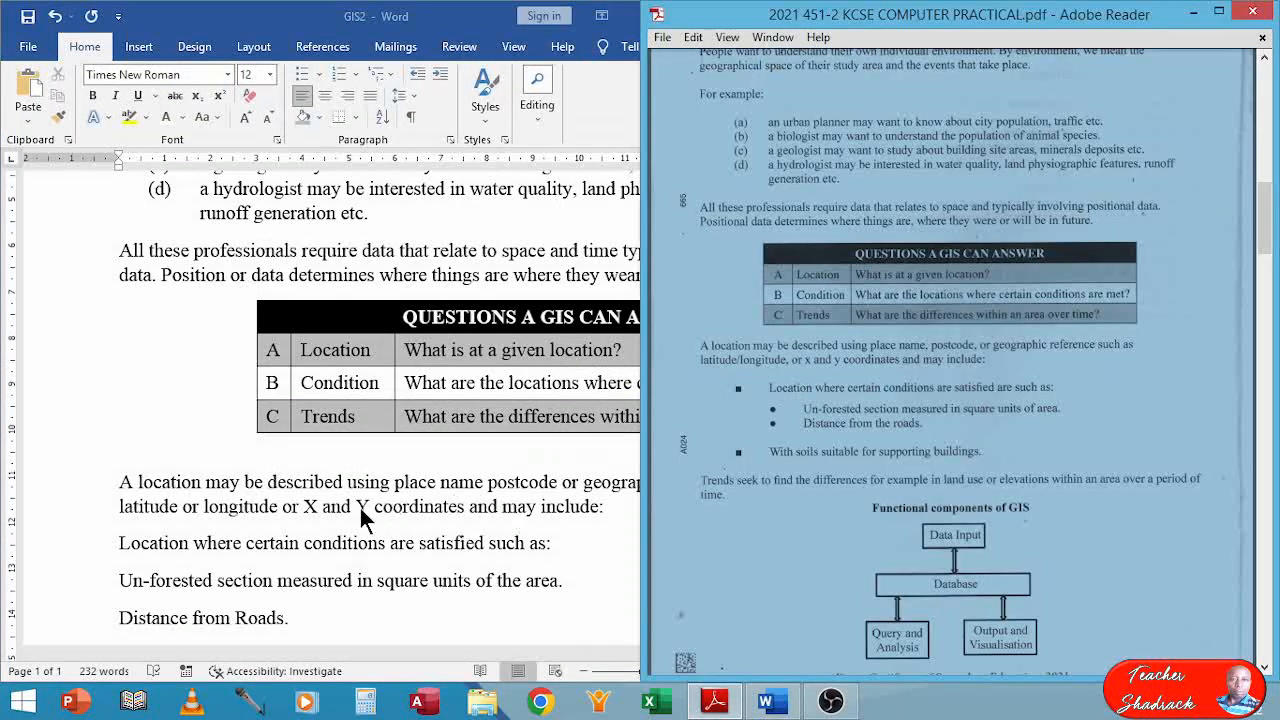
click(788, 430)
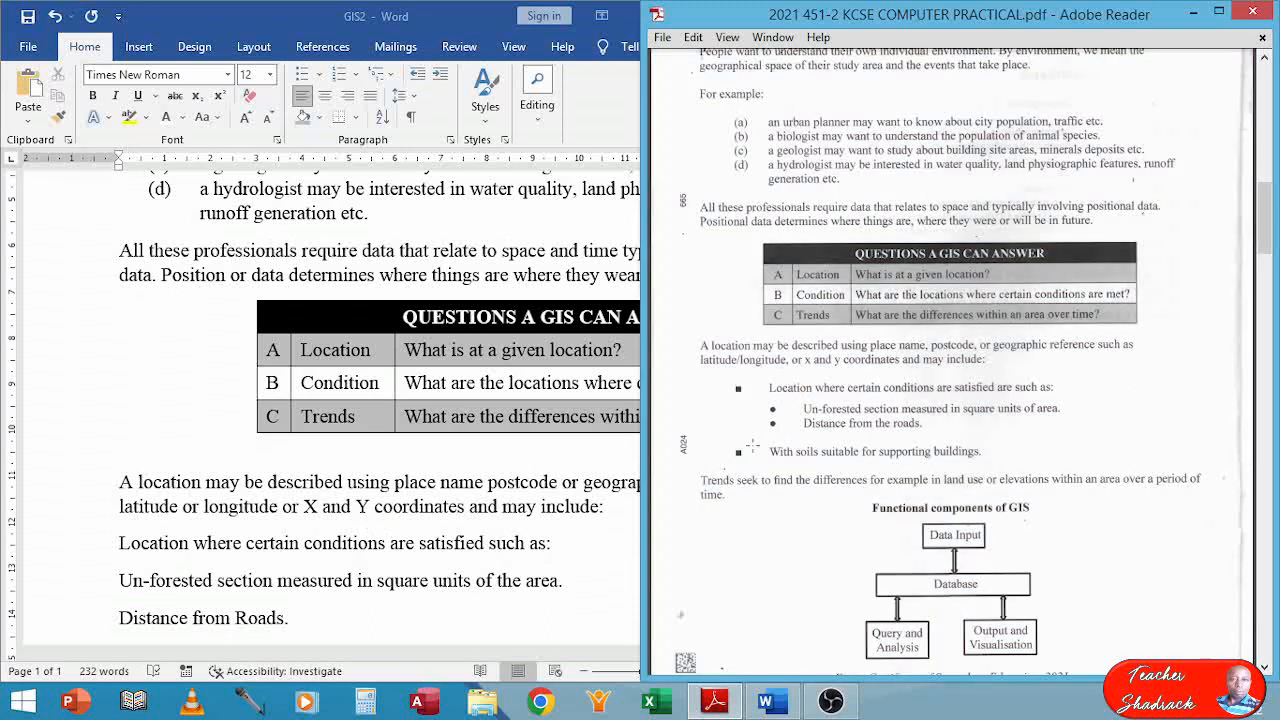
click(185, 541)
scroll(185, 541, down, 3)
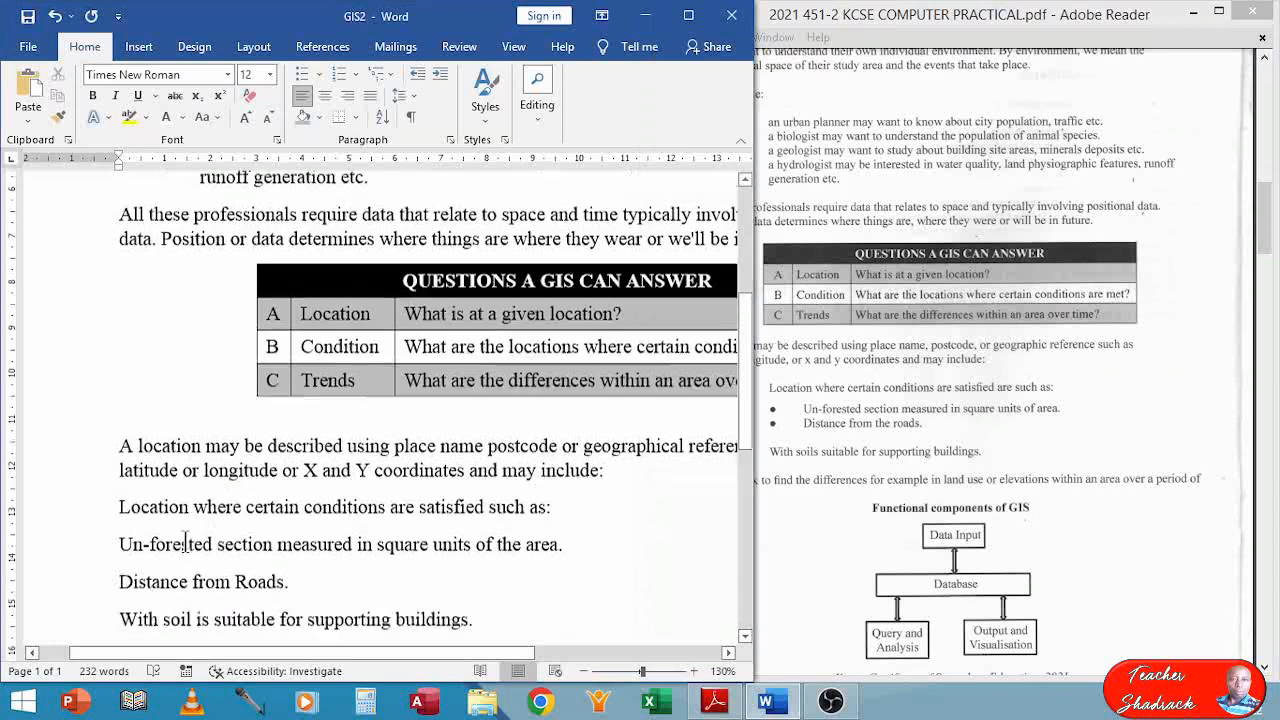
scroll(185, 541, down, 3)
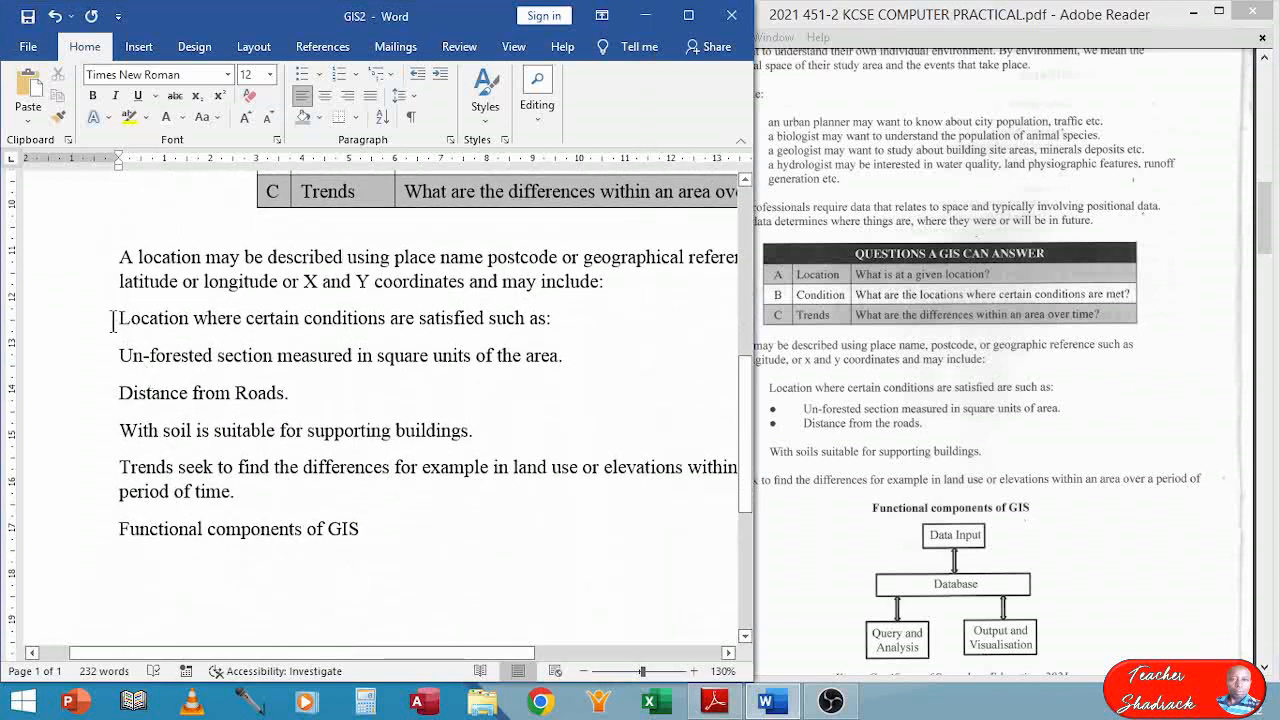
drag(119, 318, 140, 330)
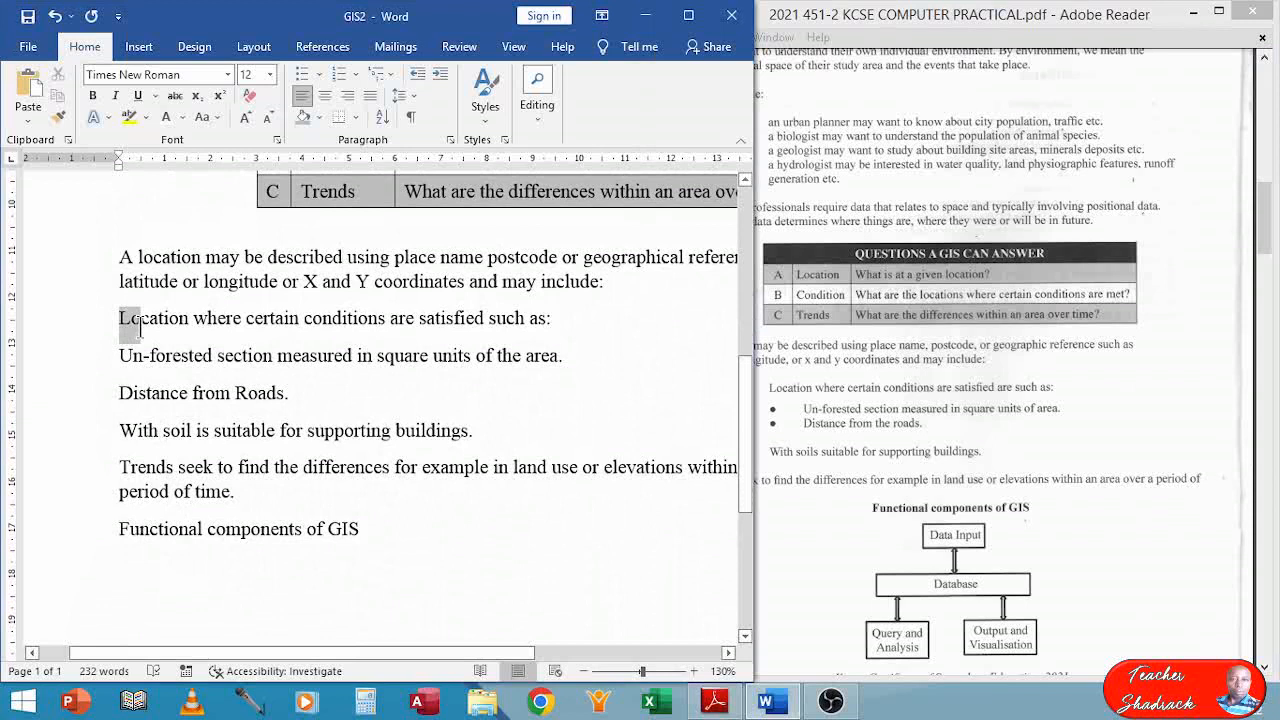
drag(140, 330, 499, 438)
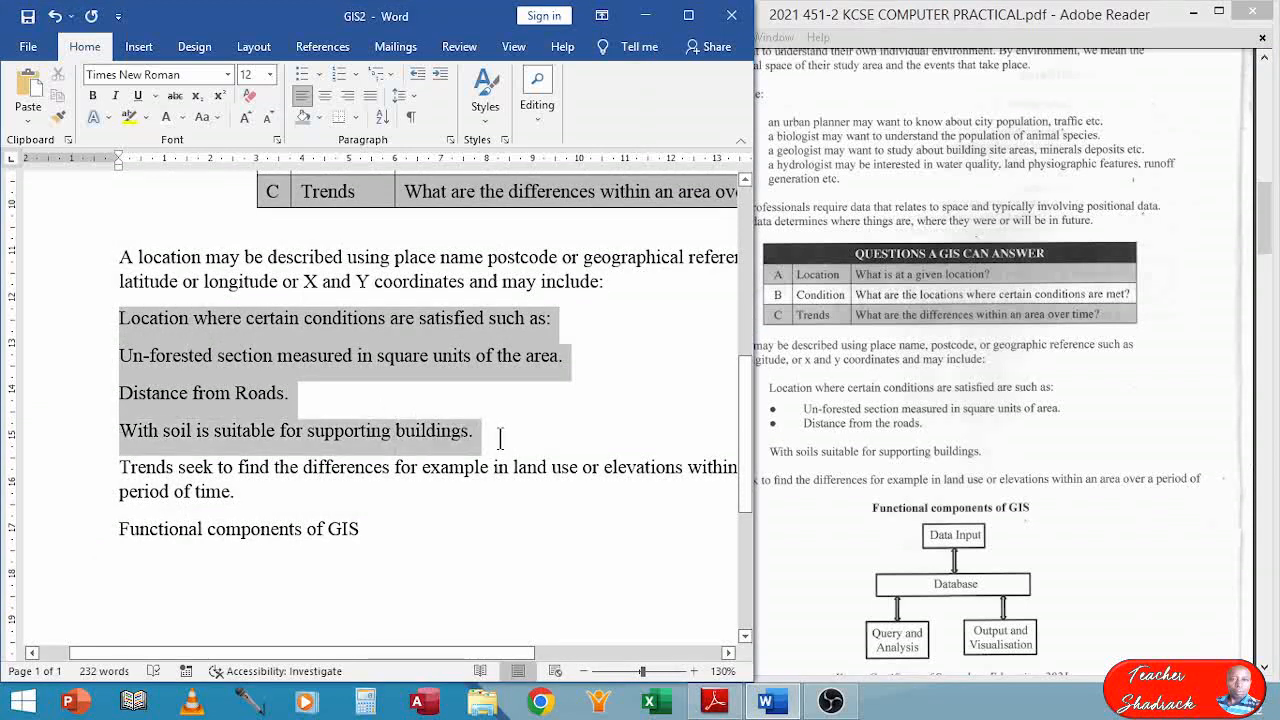
click(900, 432)
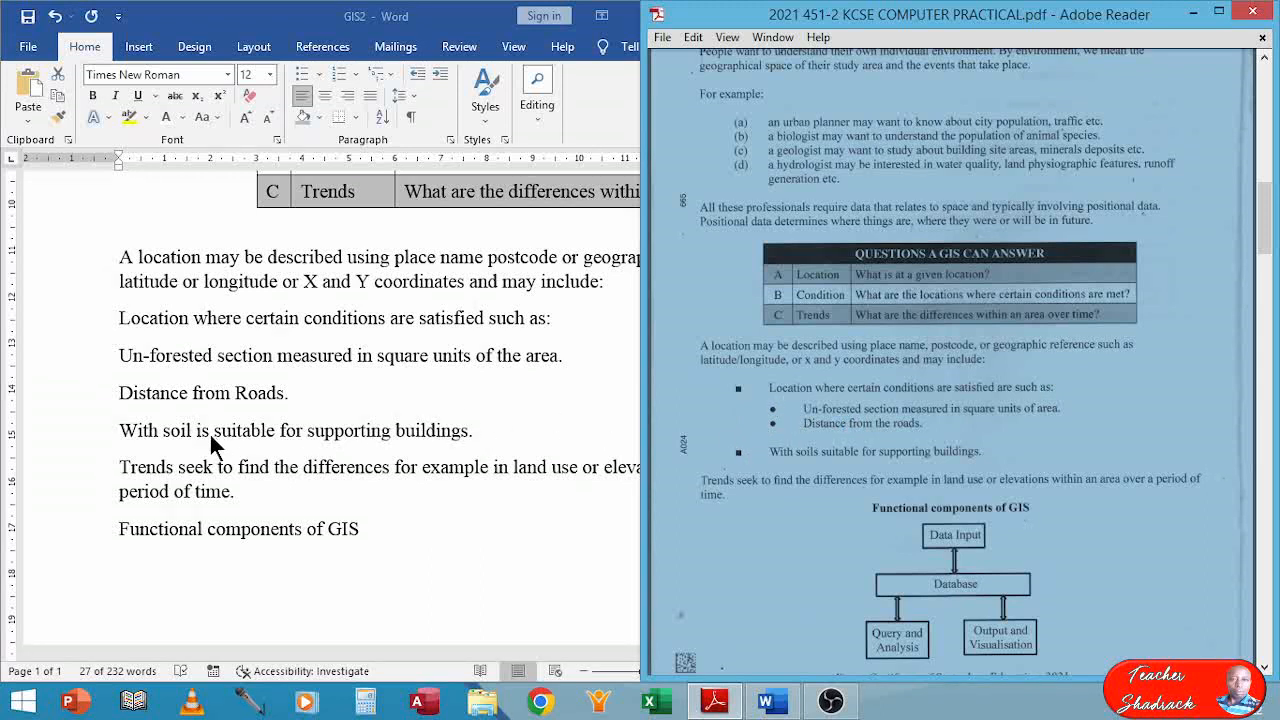
shift+click(121, 318)
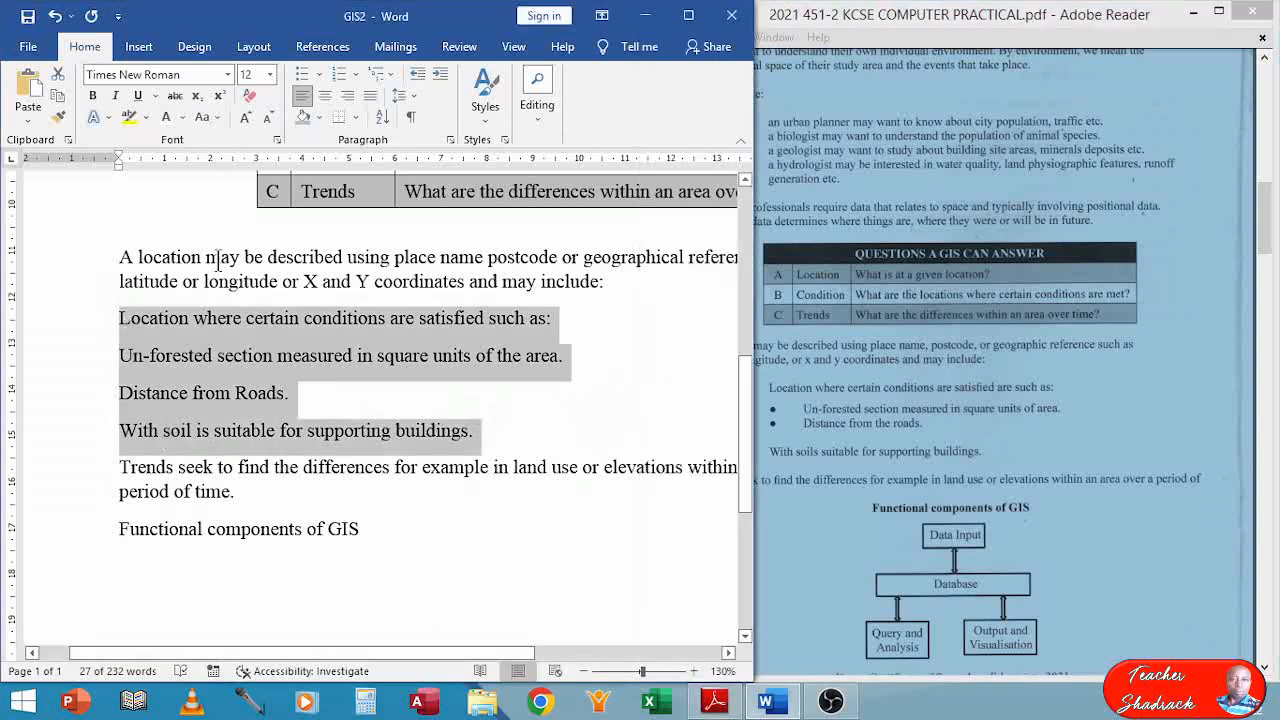
click(318, 74)
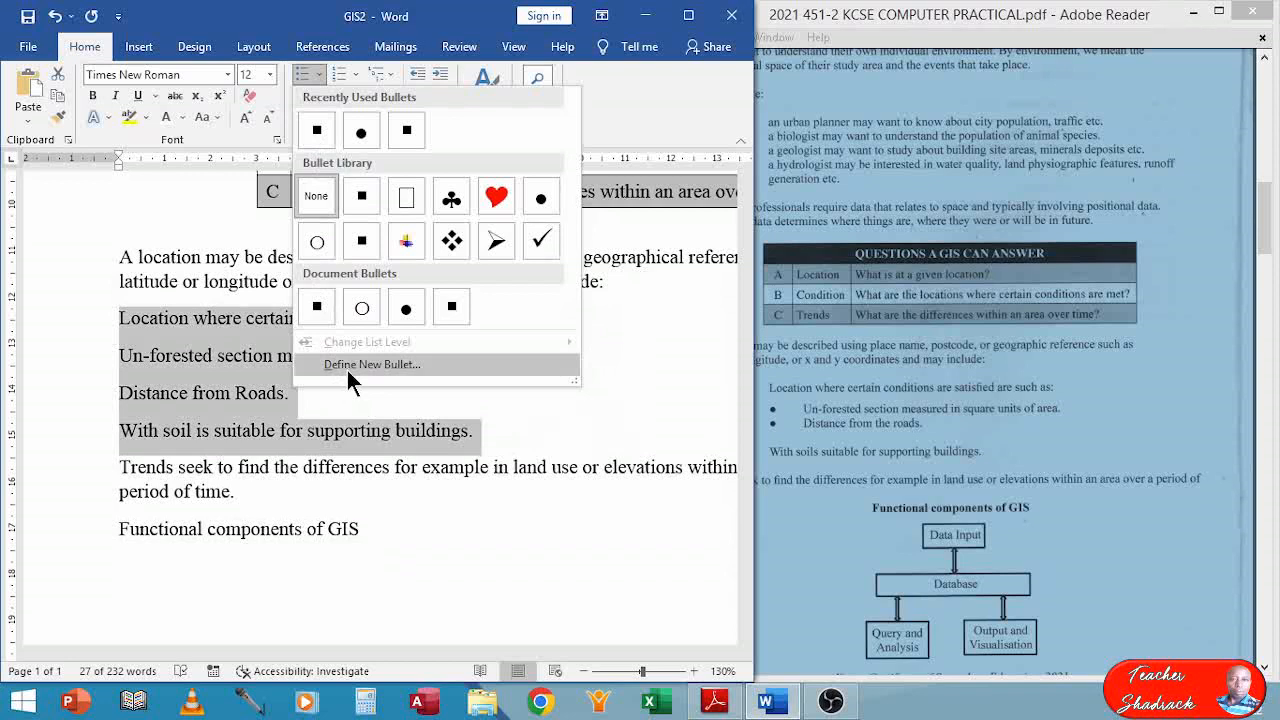
click(316, 133)
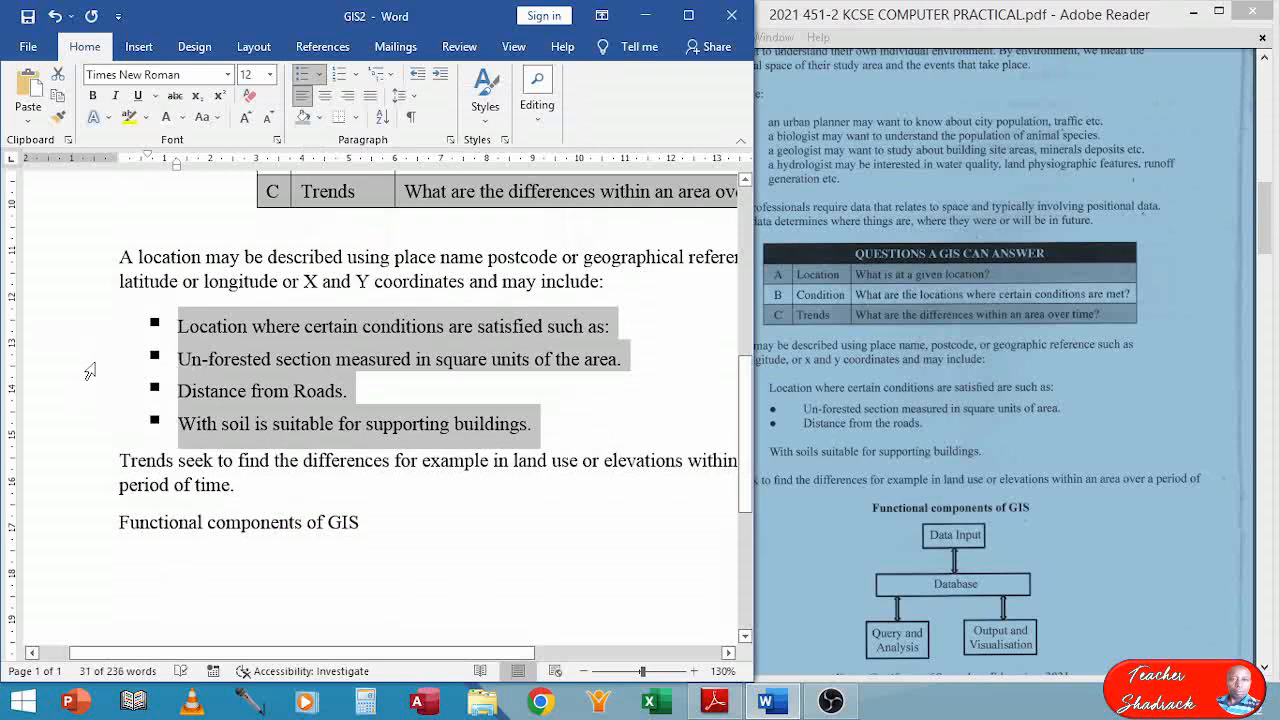
Demote the "Un-forested section" and "Distance from Roads" items one list level and give them solid round bullets.
drag(90, 364, 89, 395)
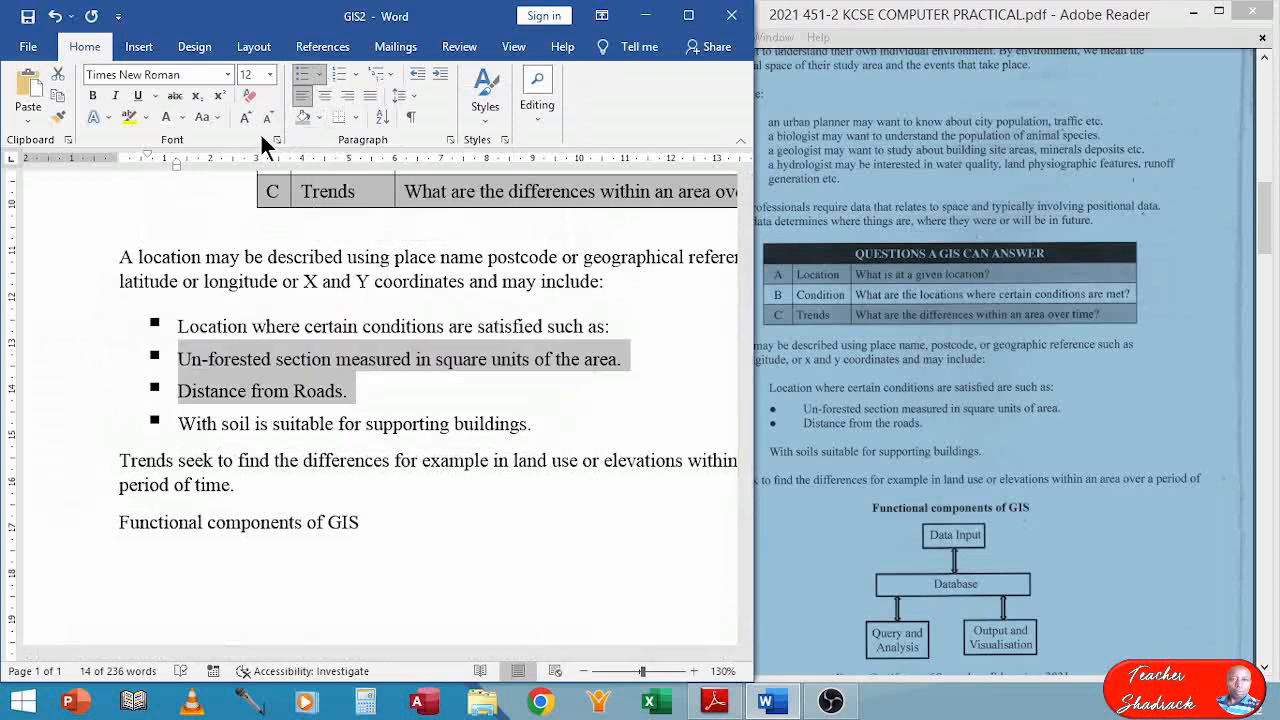
click(440, 76)
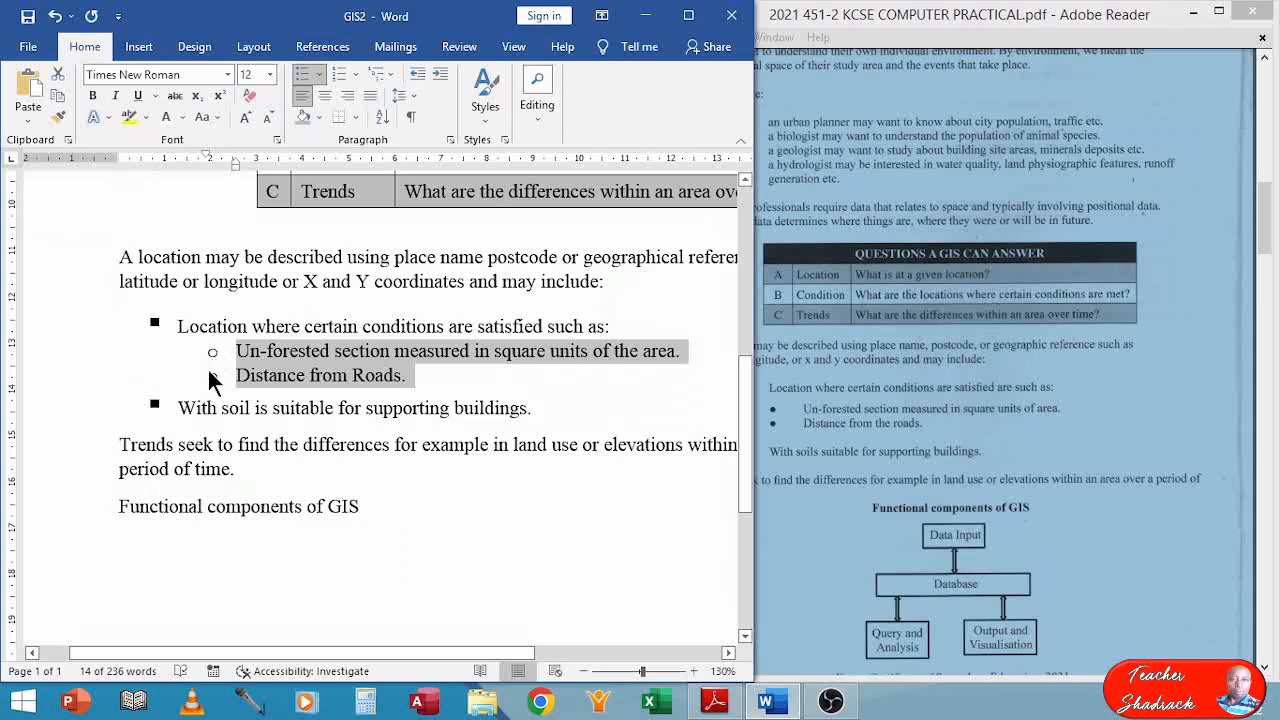
click(320, 77)
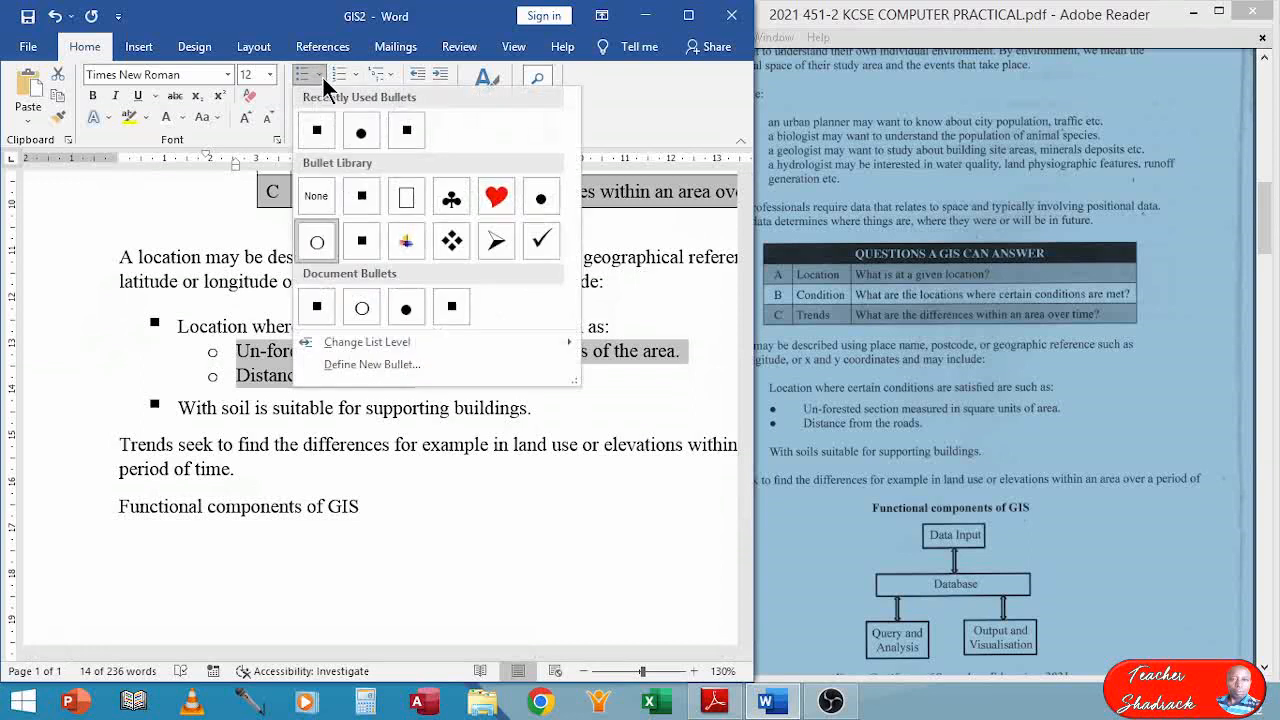
click(359, 137)
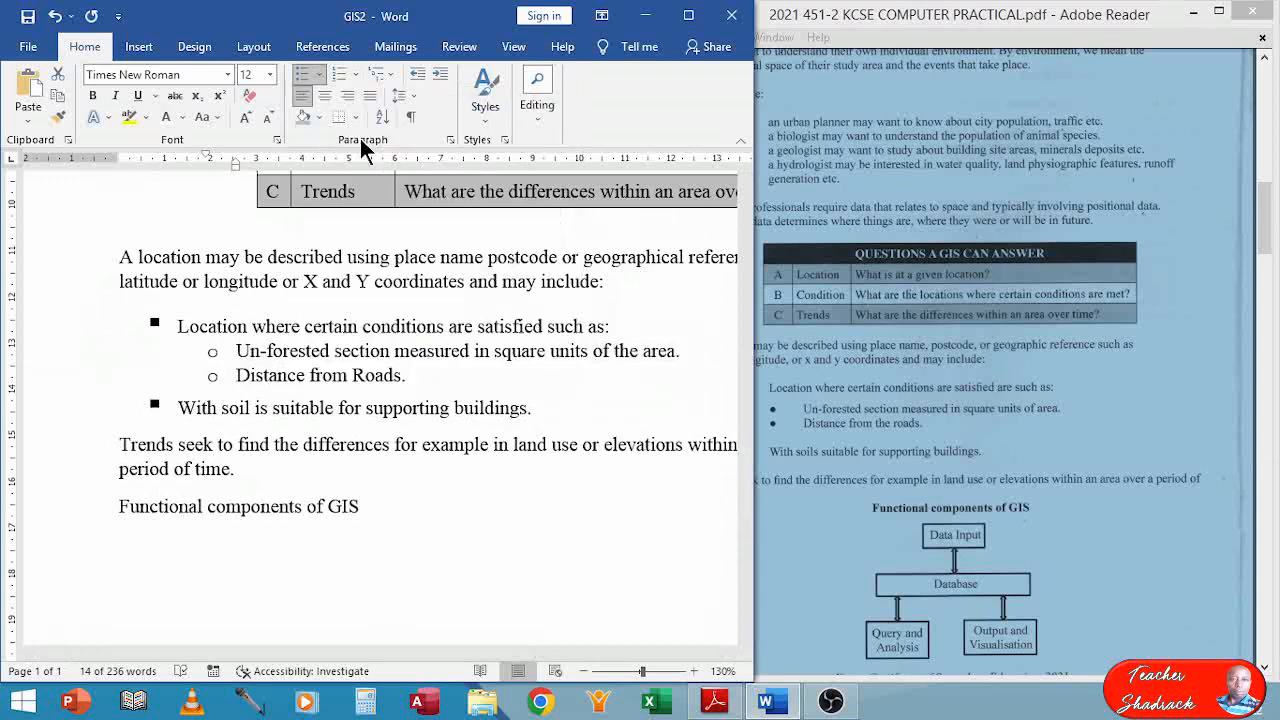
click(216, 449)
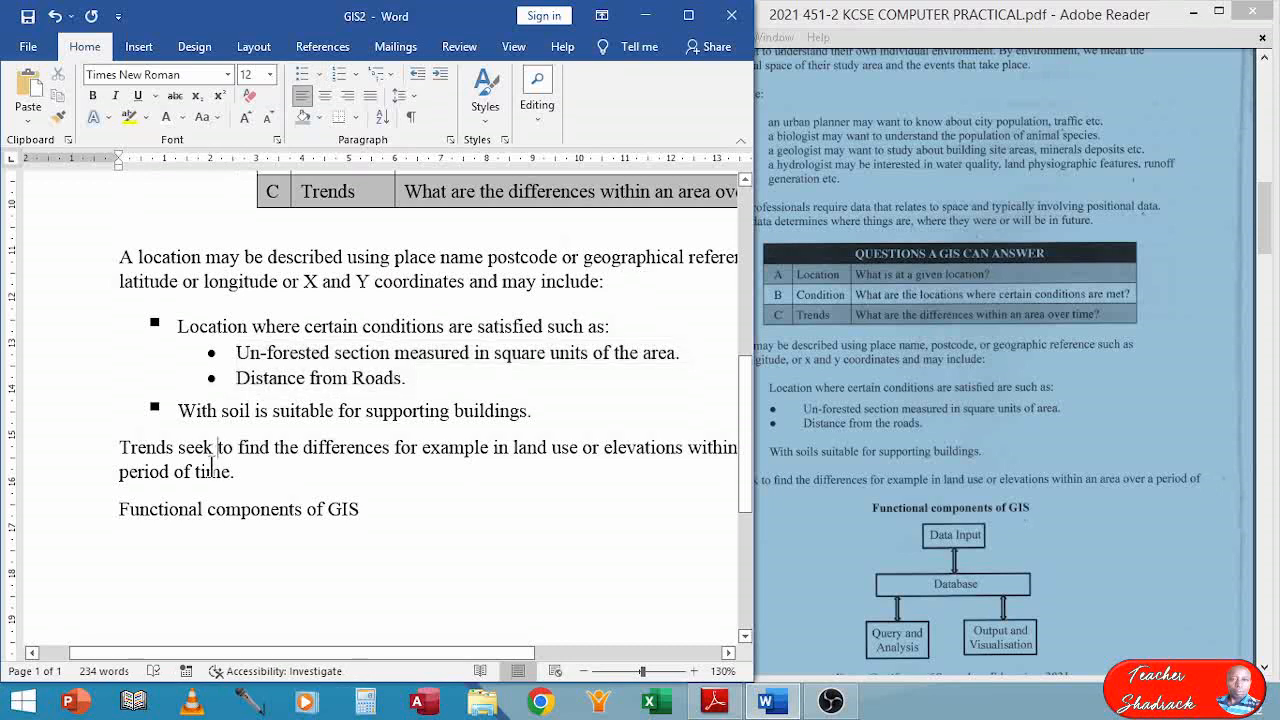
Make the heading "Functional components of GIS" bold and centred, as in the exam paper.
click(232, 474)
click(826, 498)
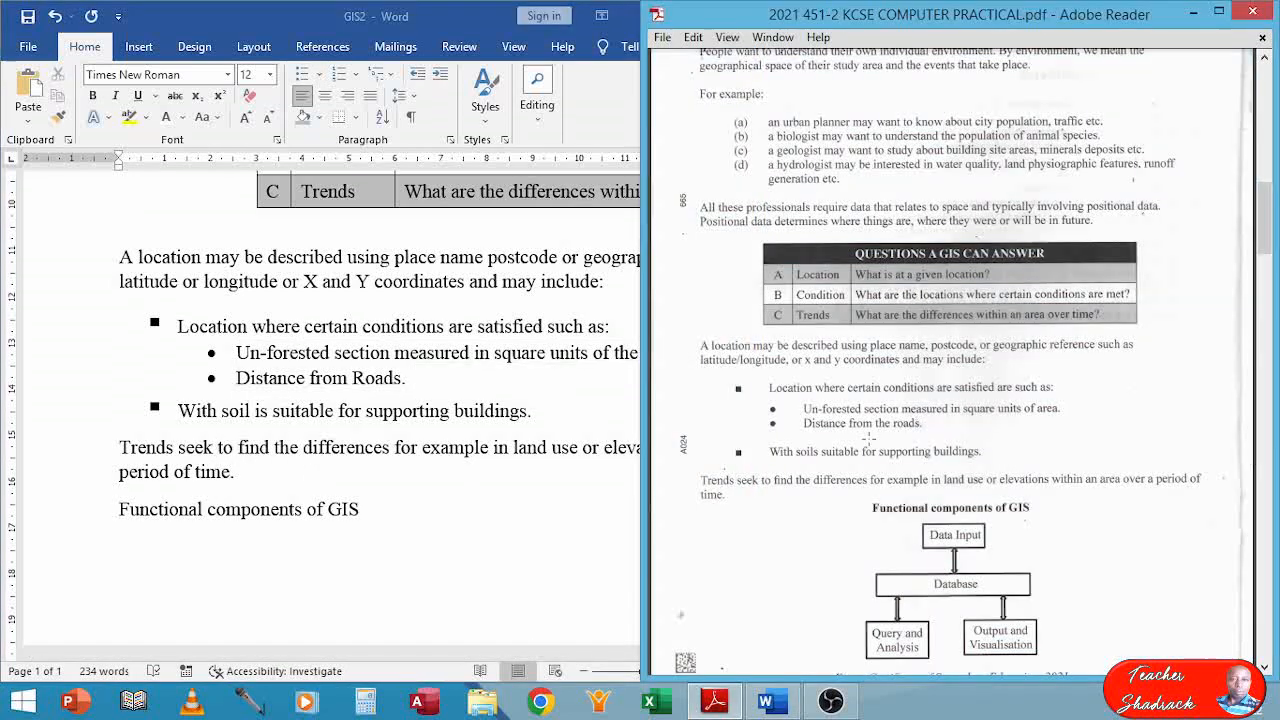
scroll(826, 498, down, 2)
scroll(826, 498, down, 1)
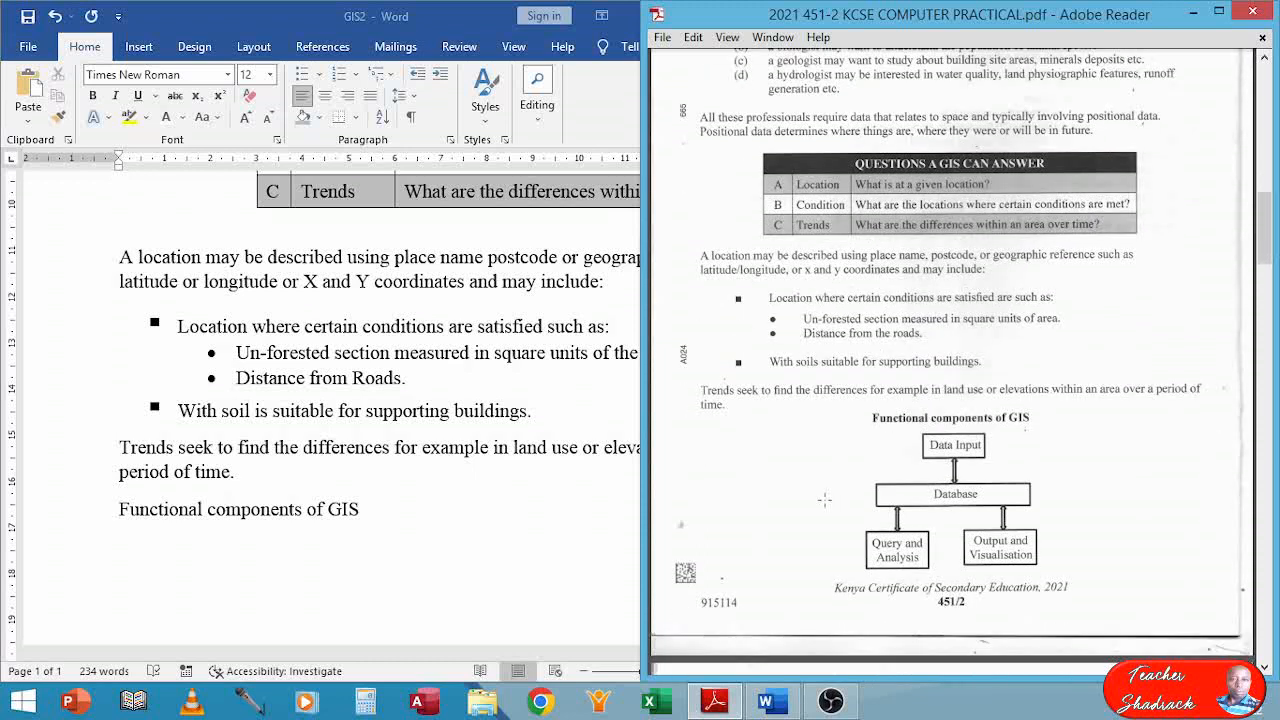
scroll(825, 498, down, 1)
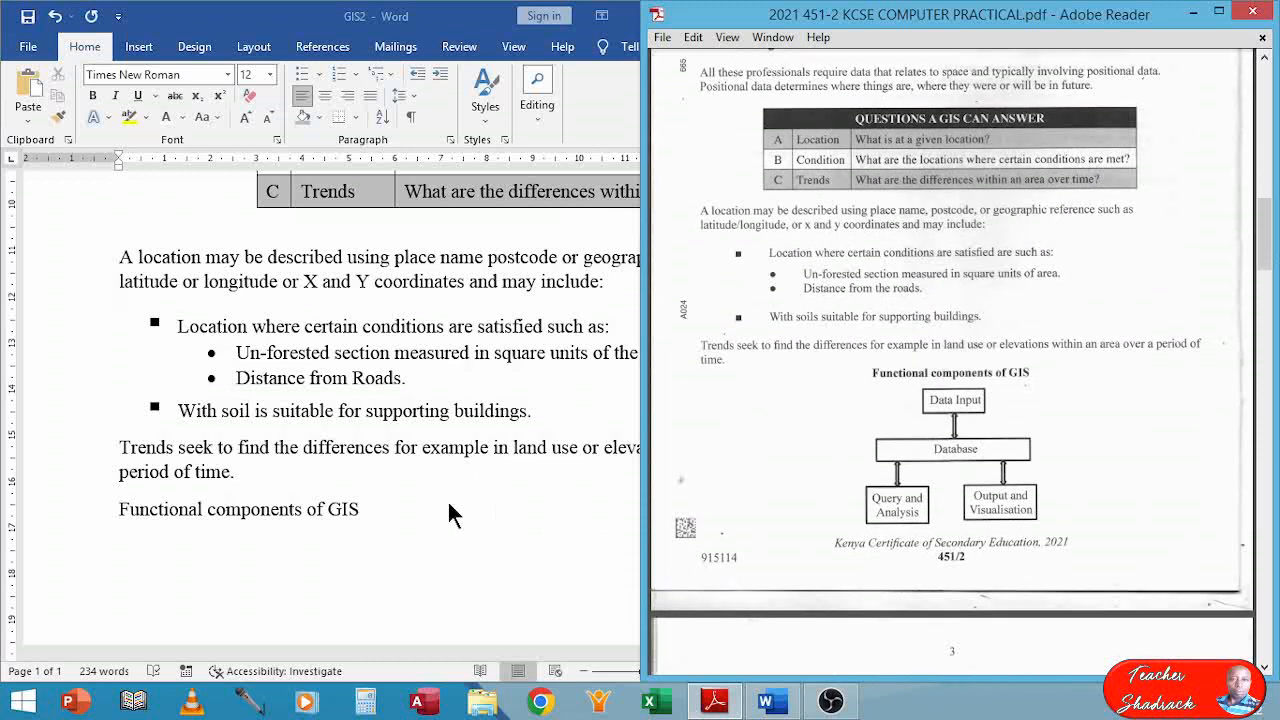
click(367, 536)
scroll(377, 533, down, 5)
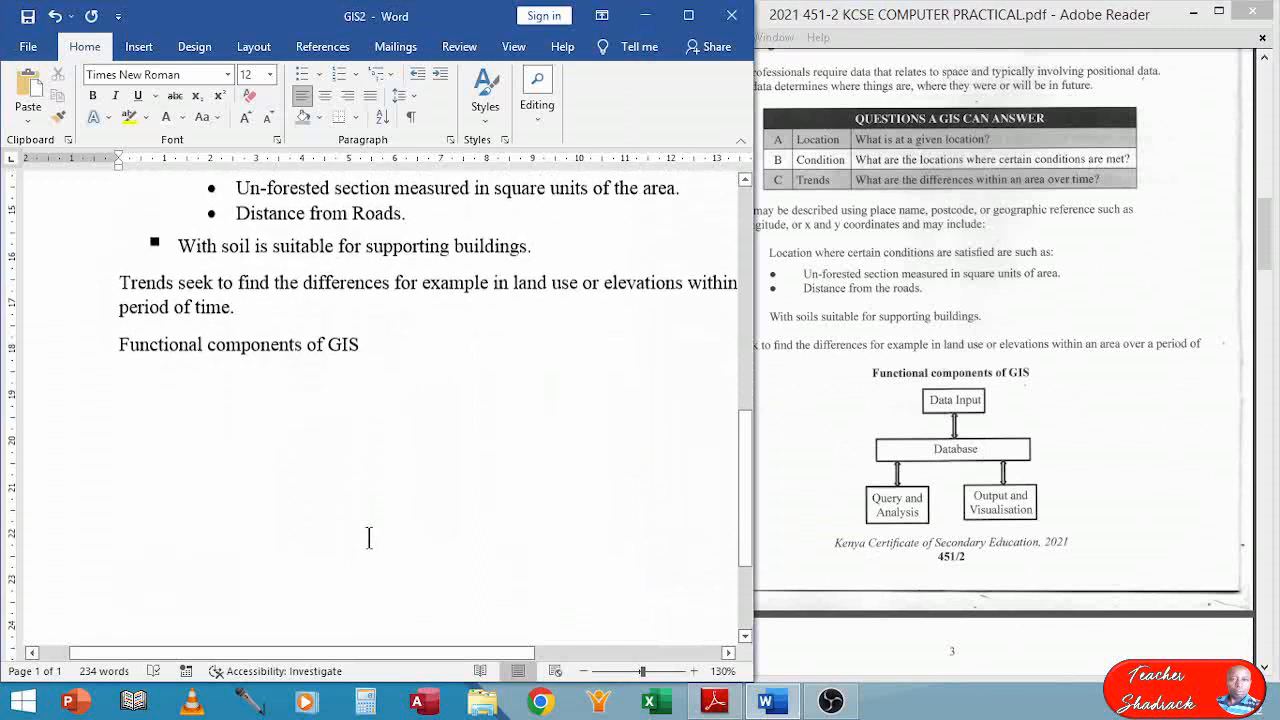
scroll(376, 532, up, 2)
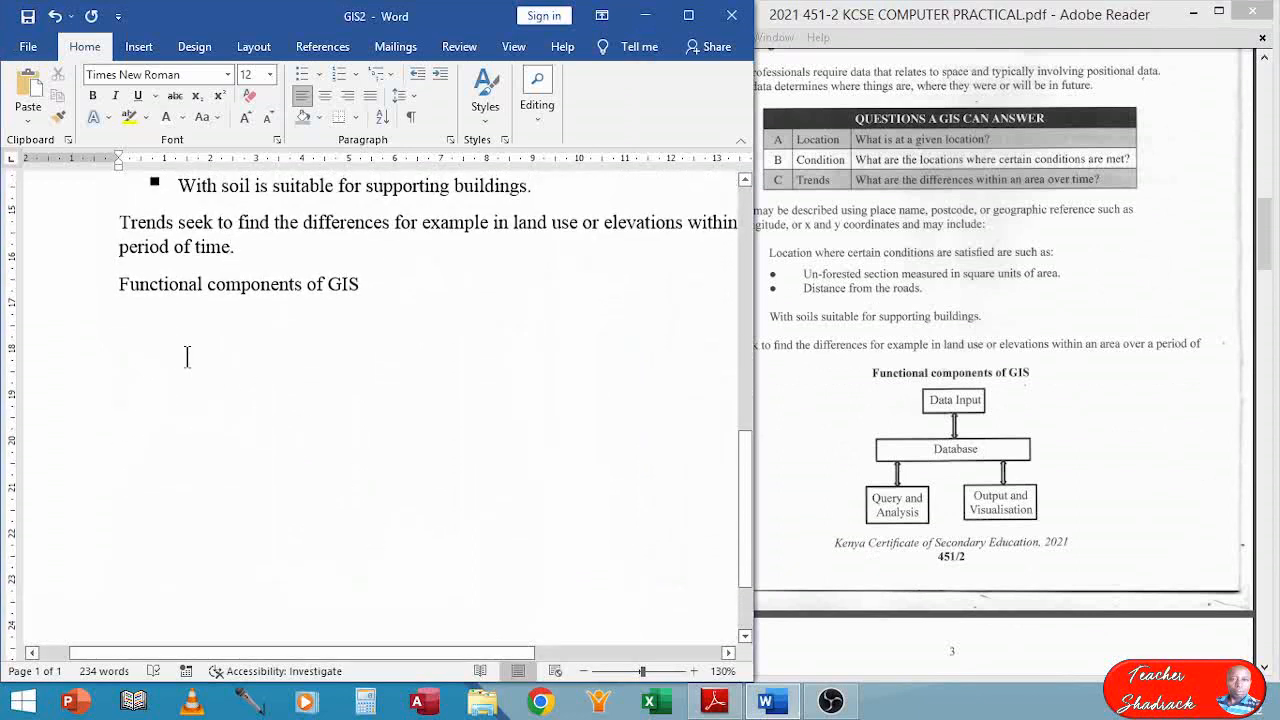
drag(383, 281, 125, 284)
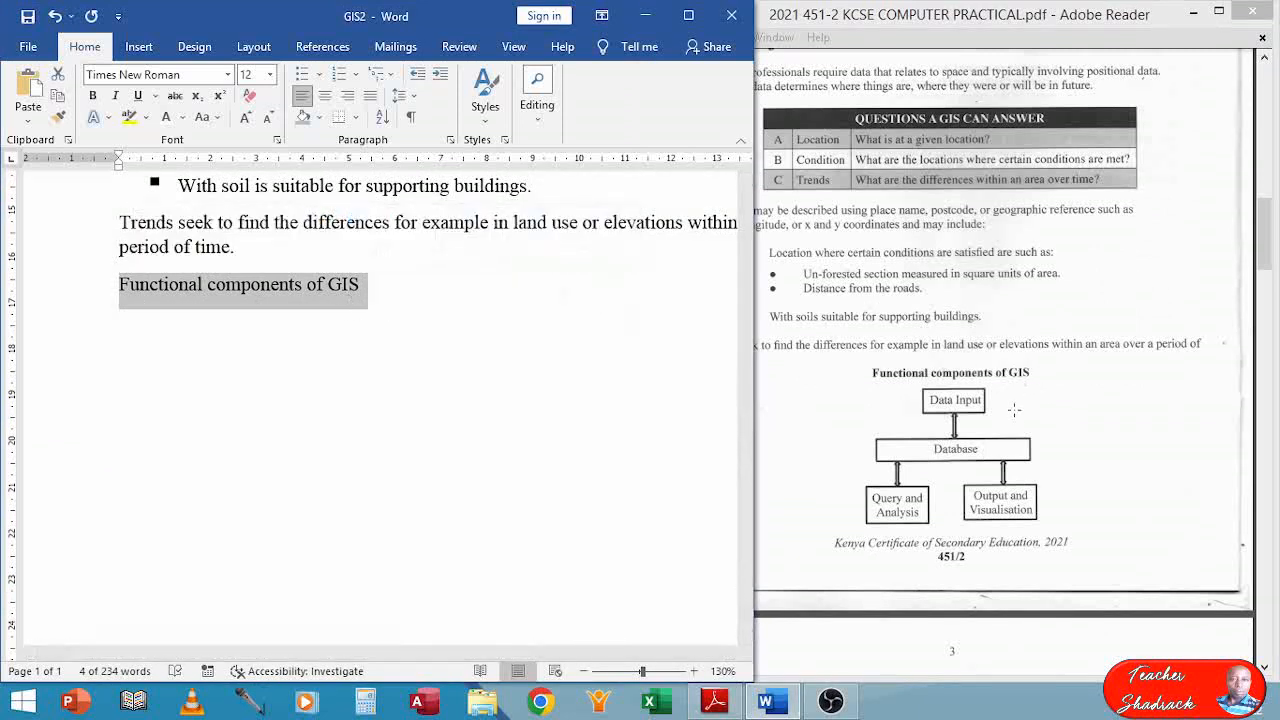
click(93, 96)
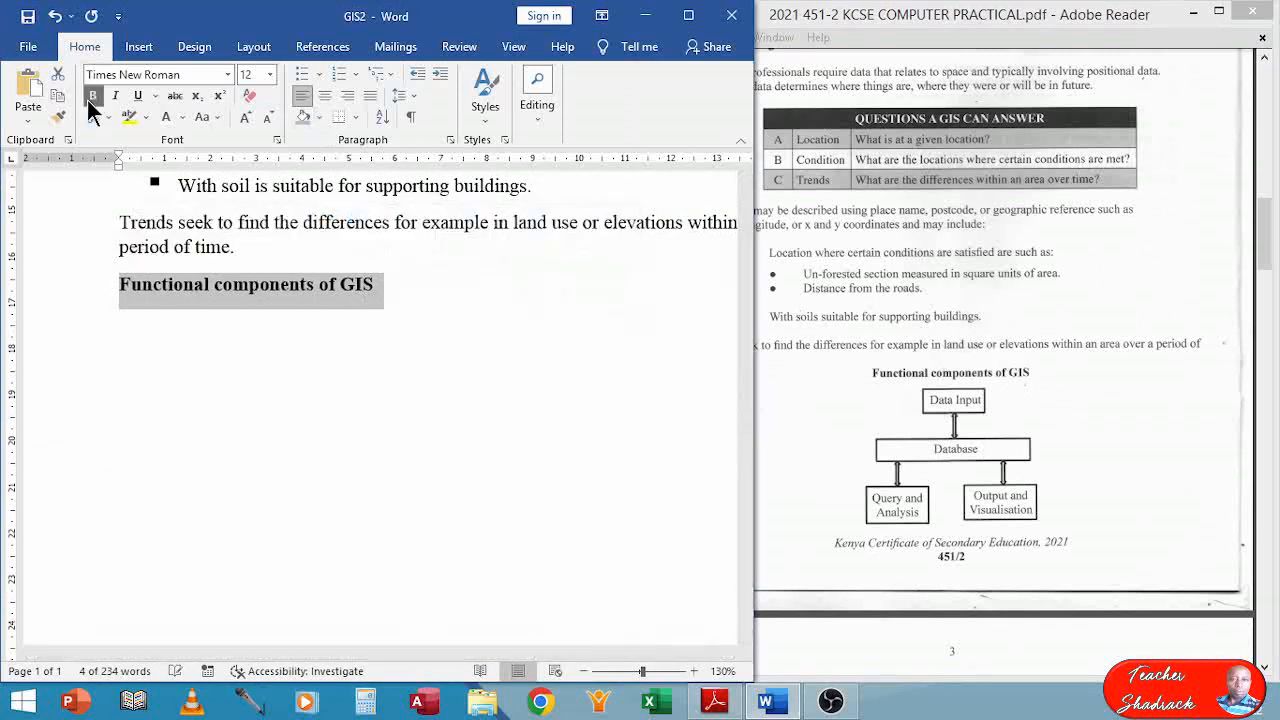
click(326, 97)
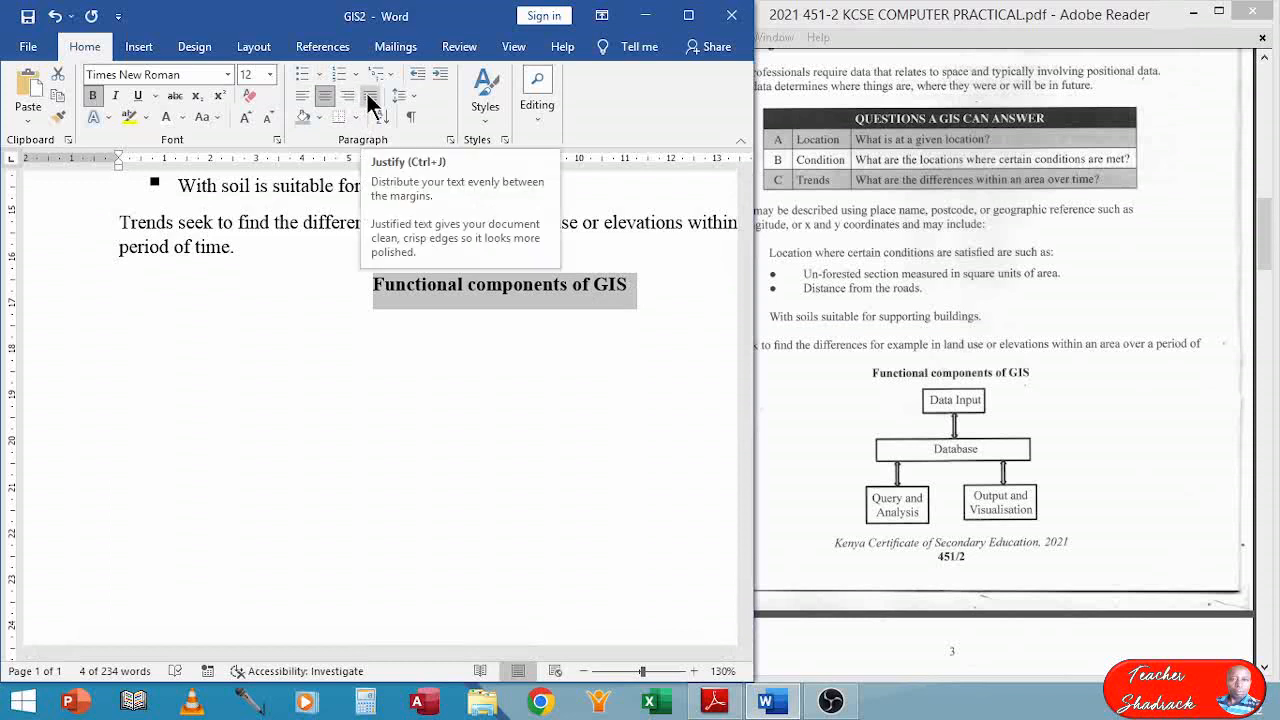
Insert a drawing canvas below the "Functional components of GIS" heading and shrink it to about 9.3 cm wide and 5.4 cm high.
click(482, 350)
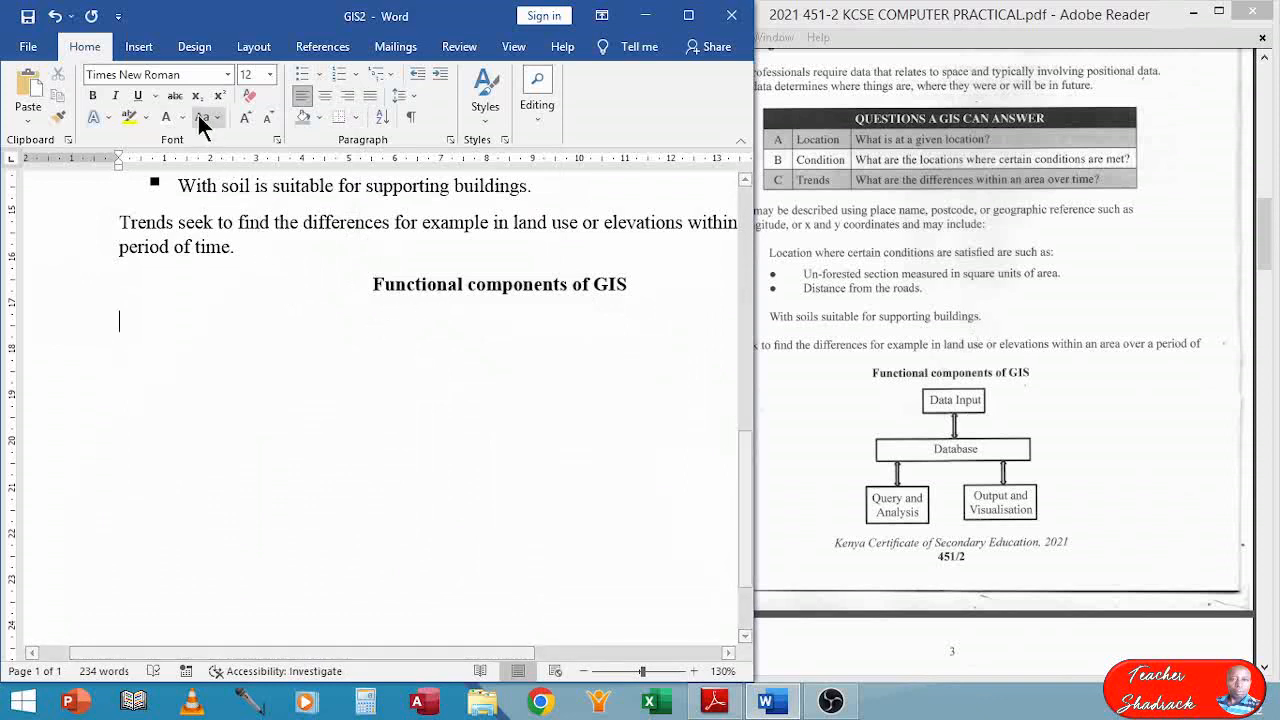
click(150, 50)
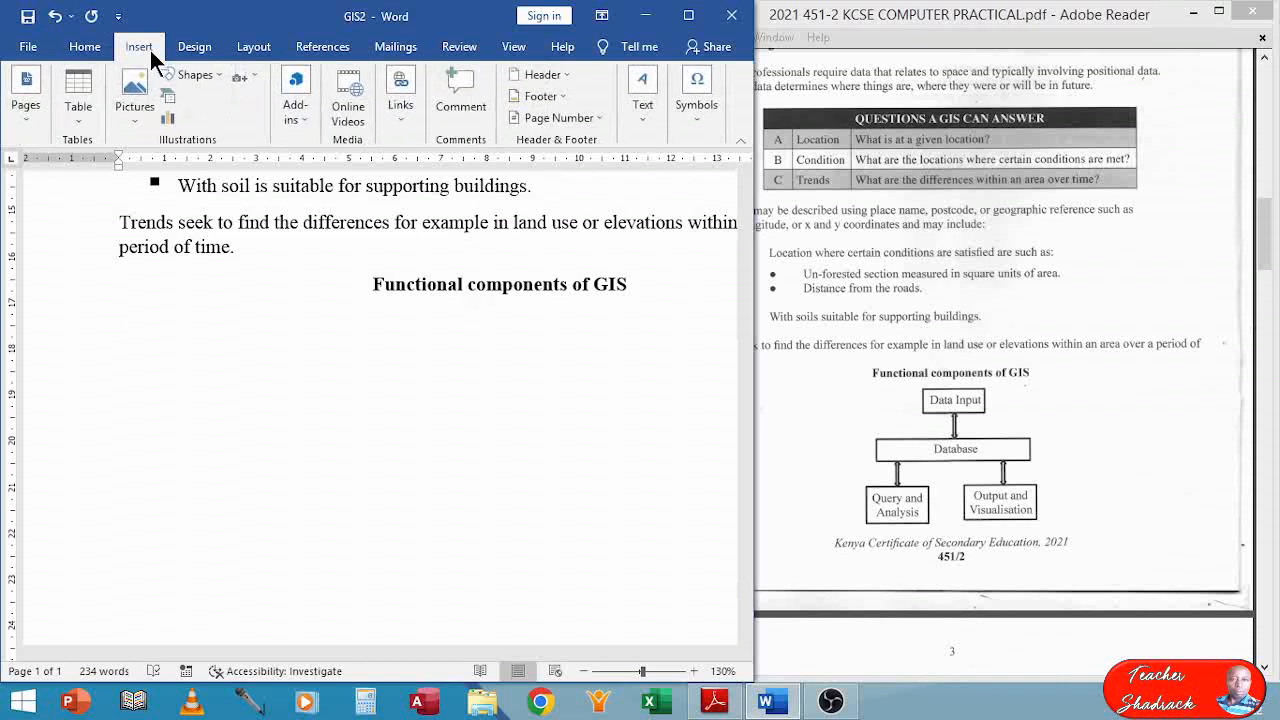
click(196, 80)
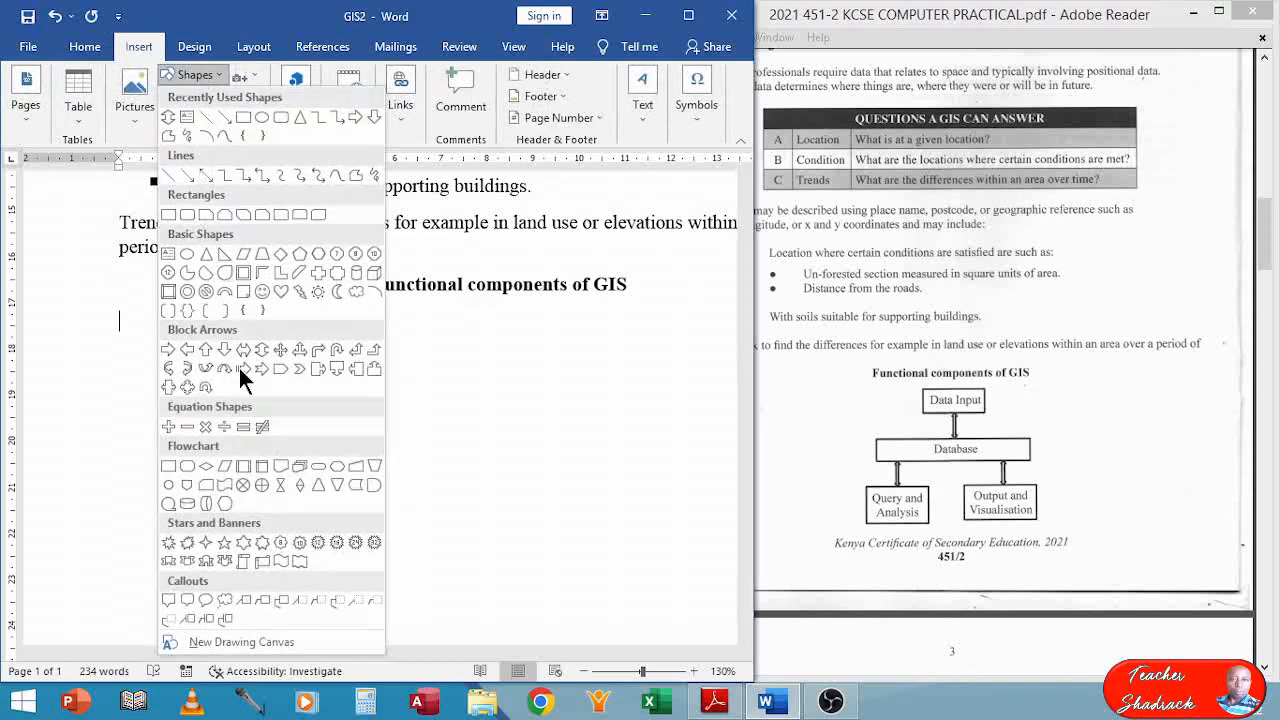
click(241, 642)
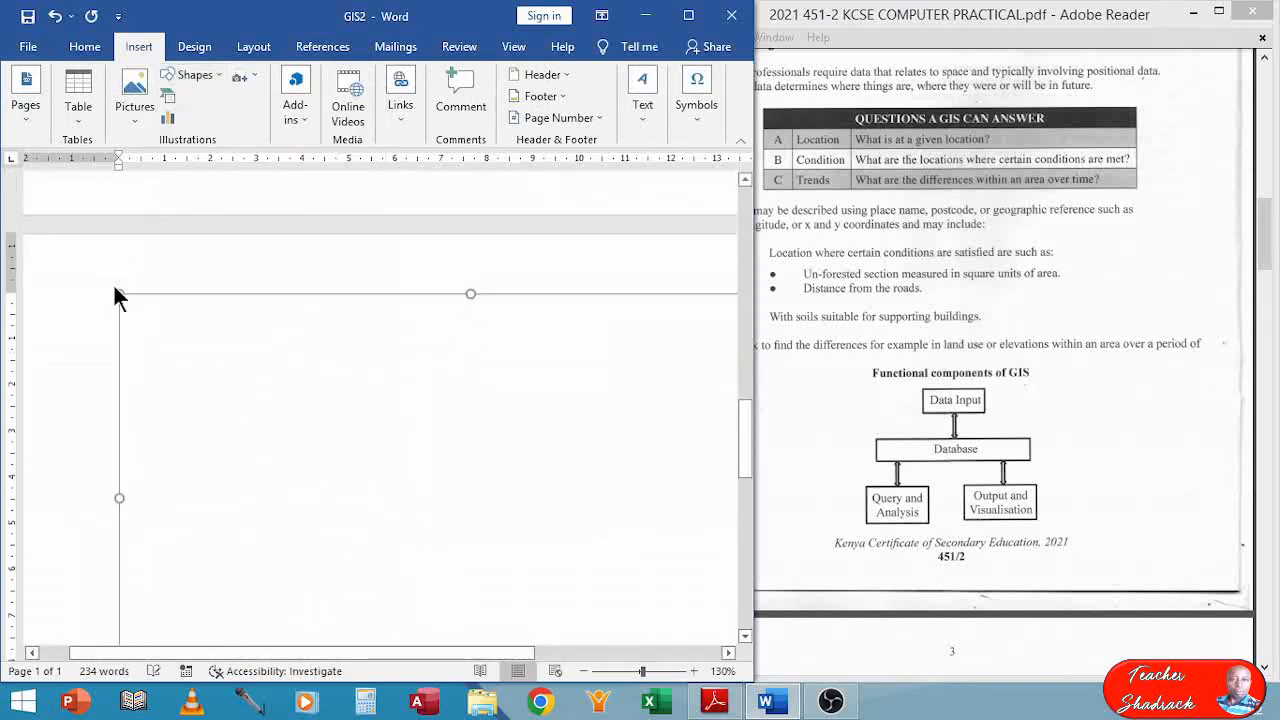
mouse_move(117, 292)
mouse_down()
mouse_move(405, 500)
mouse_move(394, 489)
mouse_up()
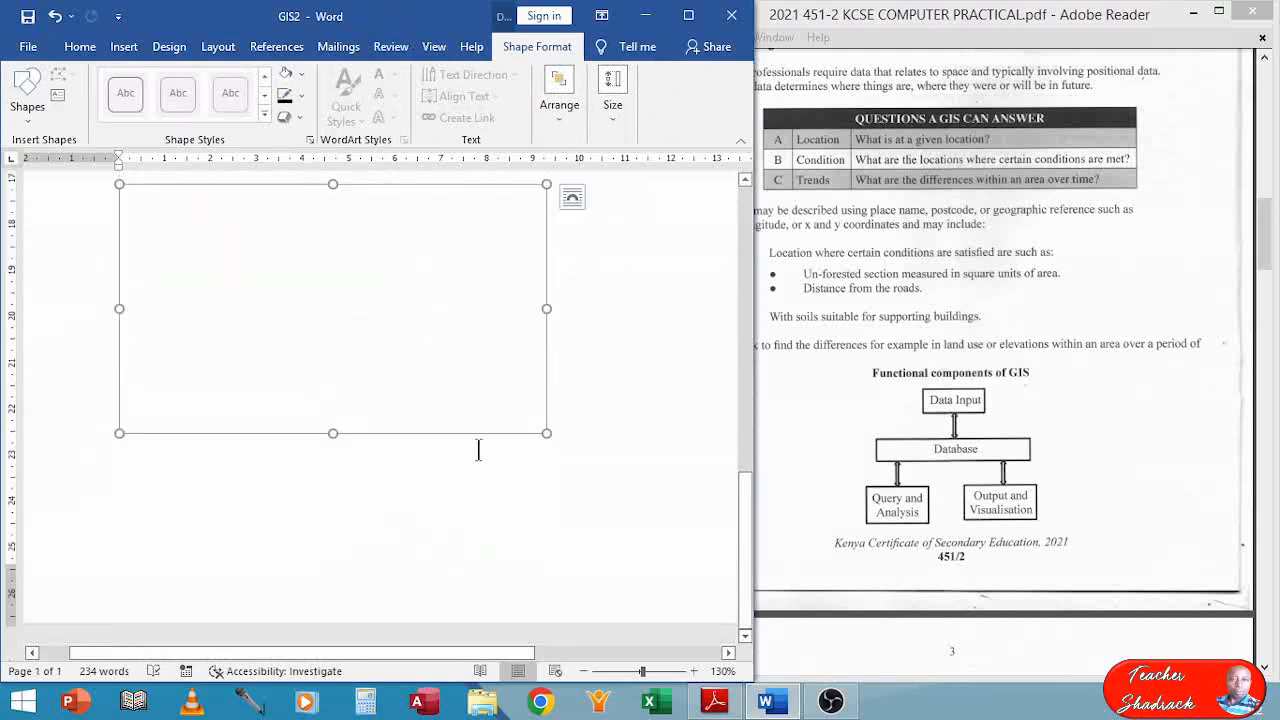
scroll(478, 446, up, 4)
scroll(478, 446, down, 2)
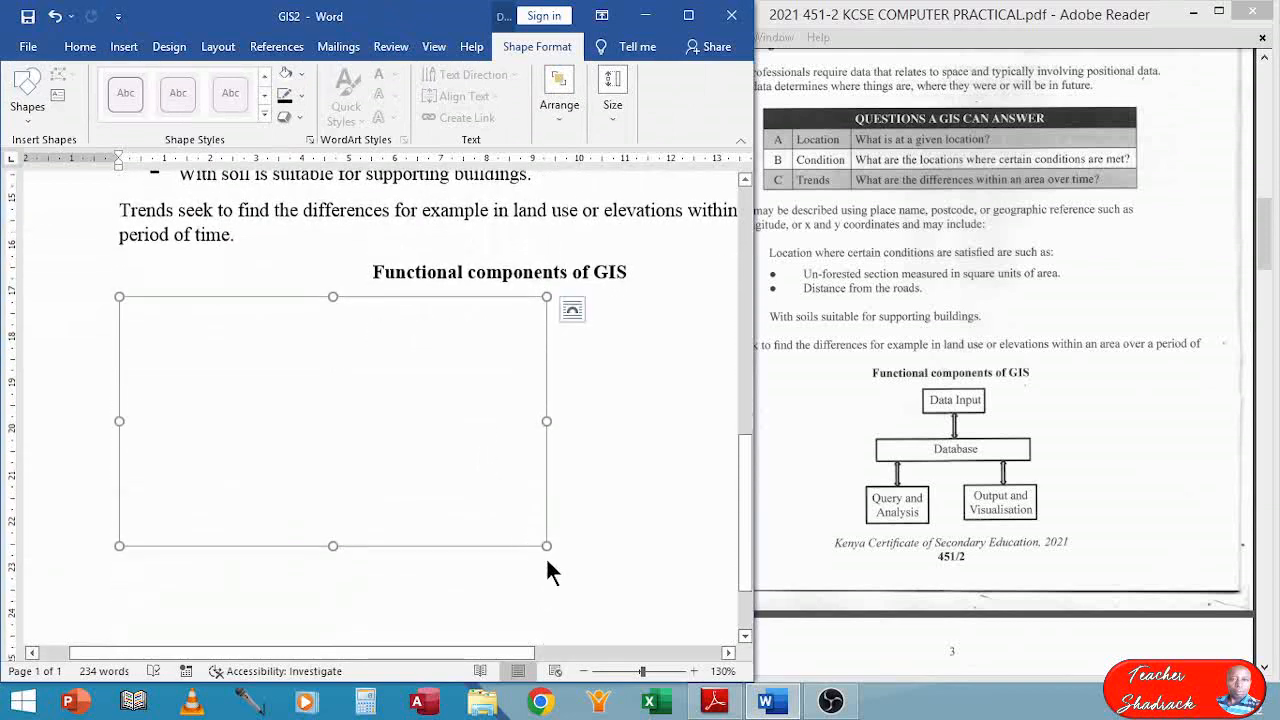
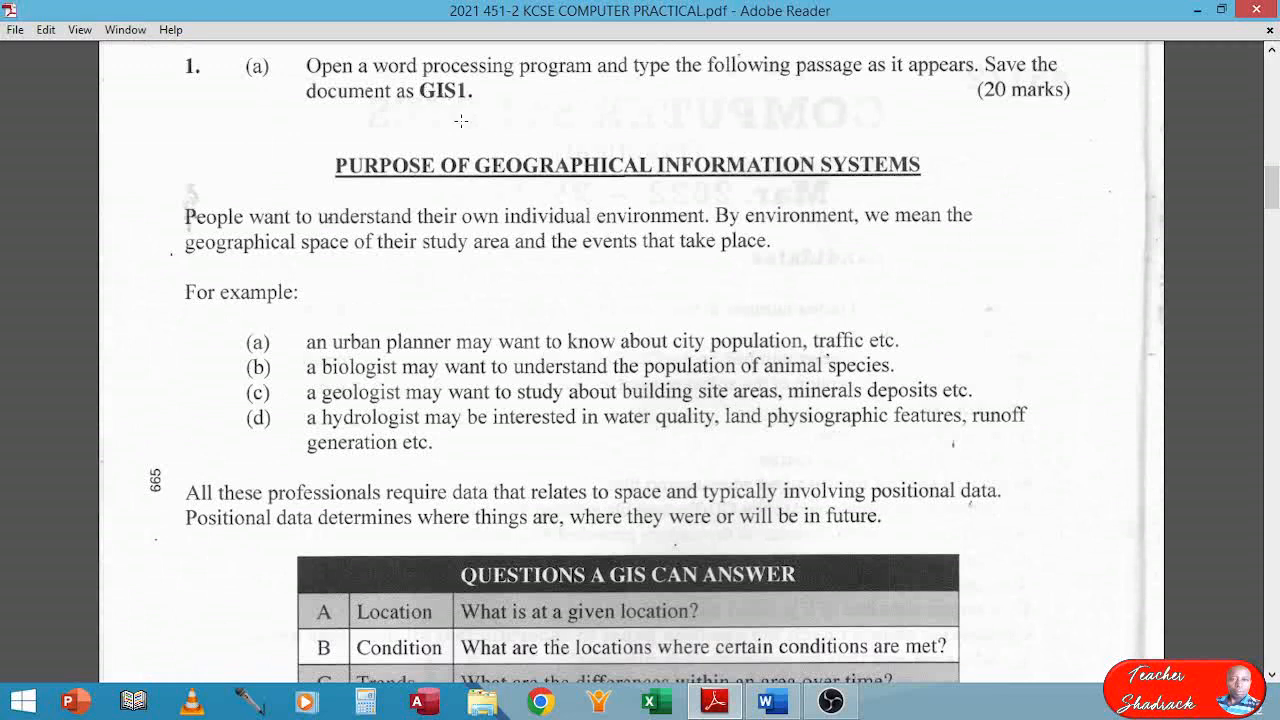
Switch to Word and save the document to the Desktop folder under the name GIS1.
click(775, 704)
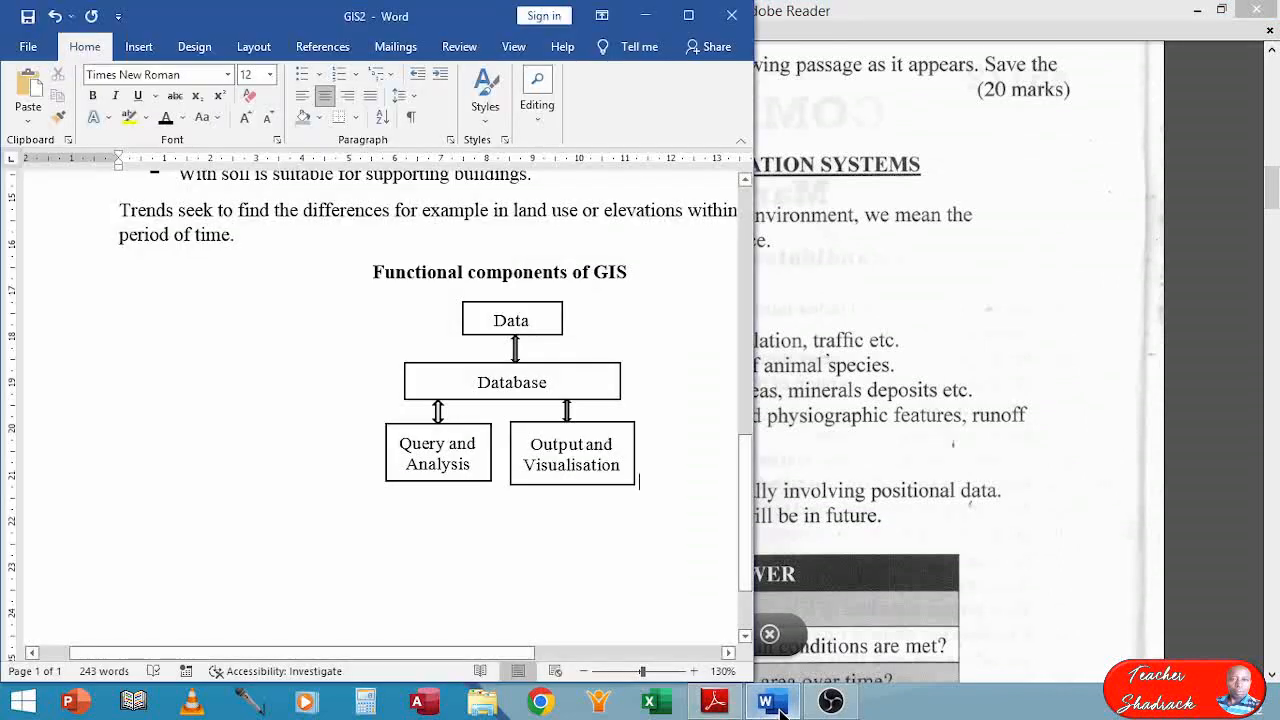
click(688, 16)
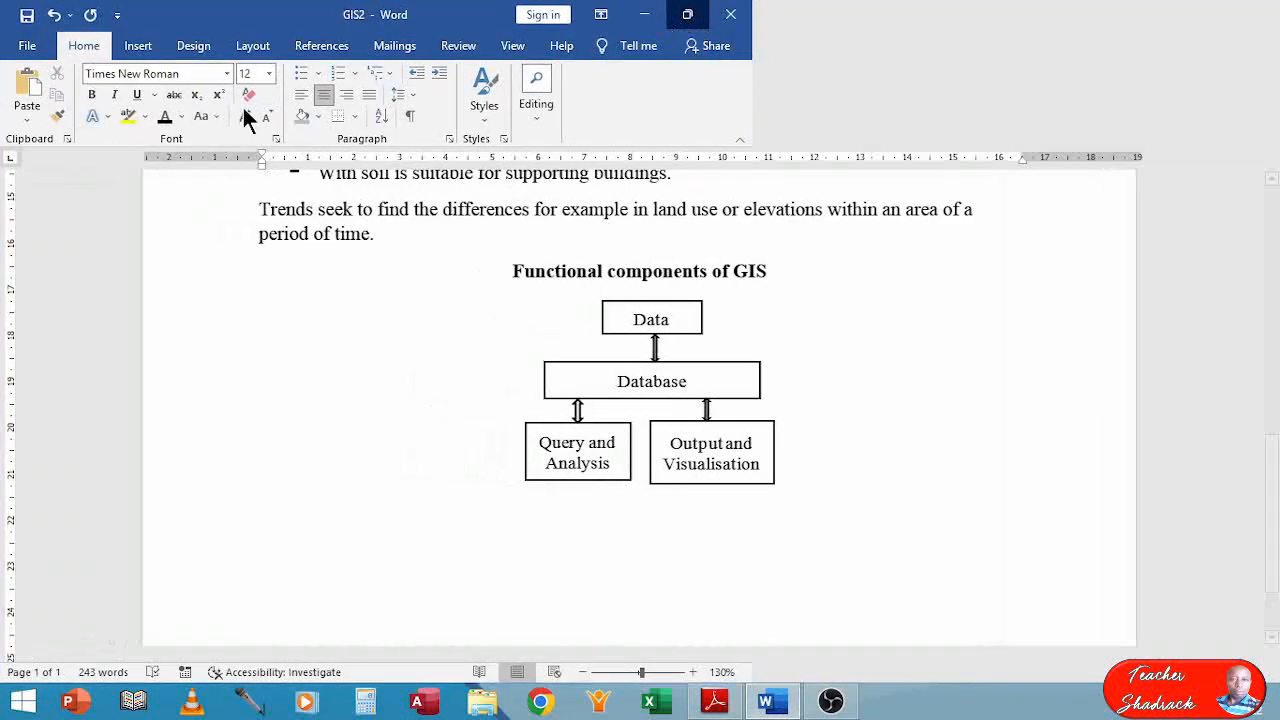
click(26, 47)
click(46, 310)
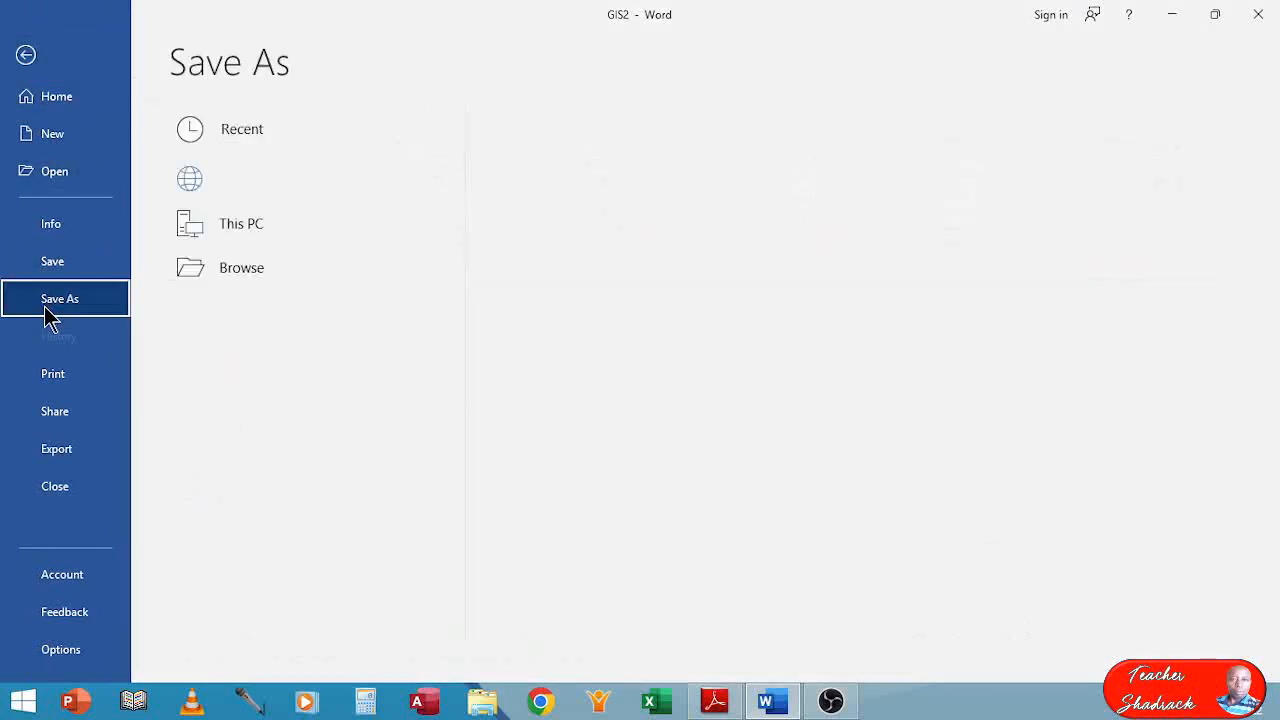
click(221, 312)
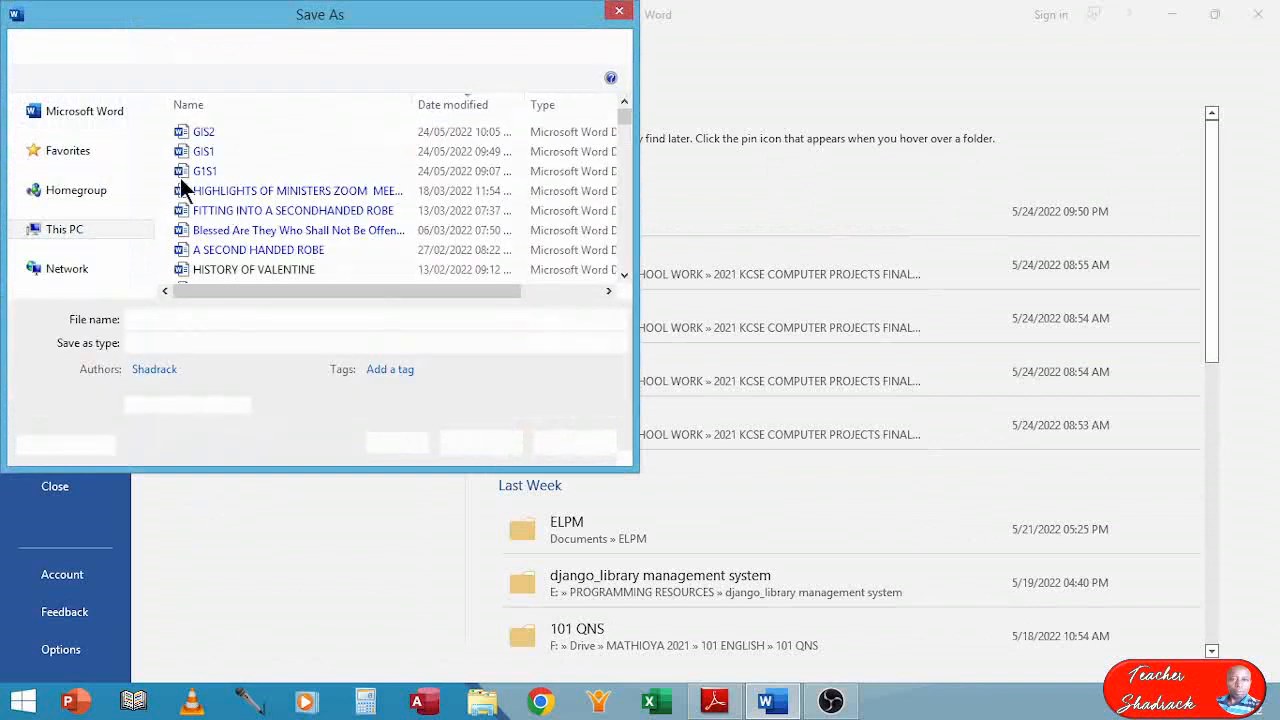
click(80, 104)
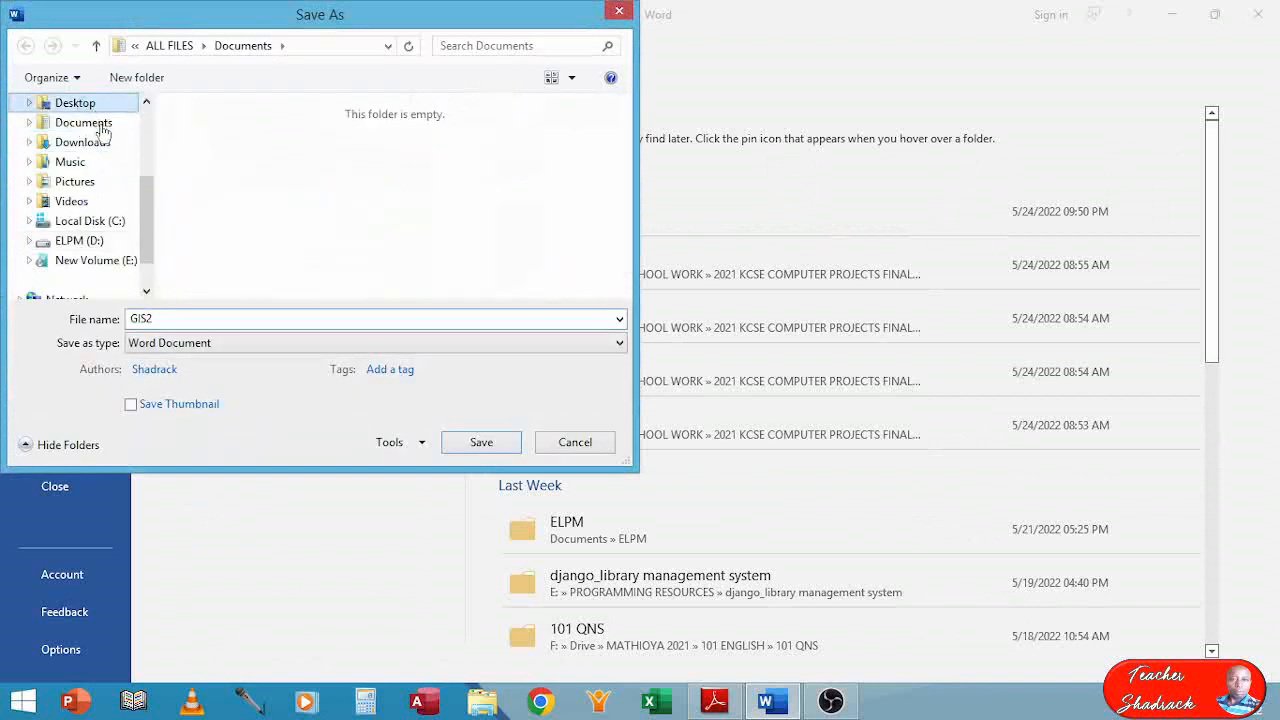
click(191, 318)
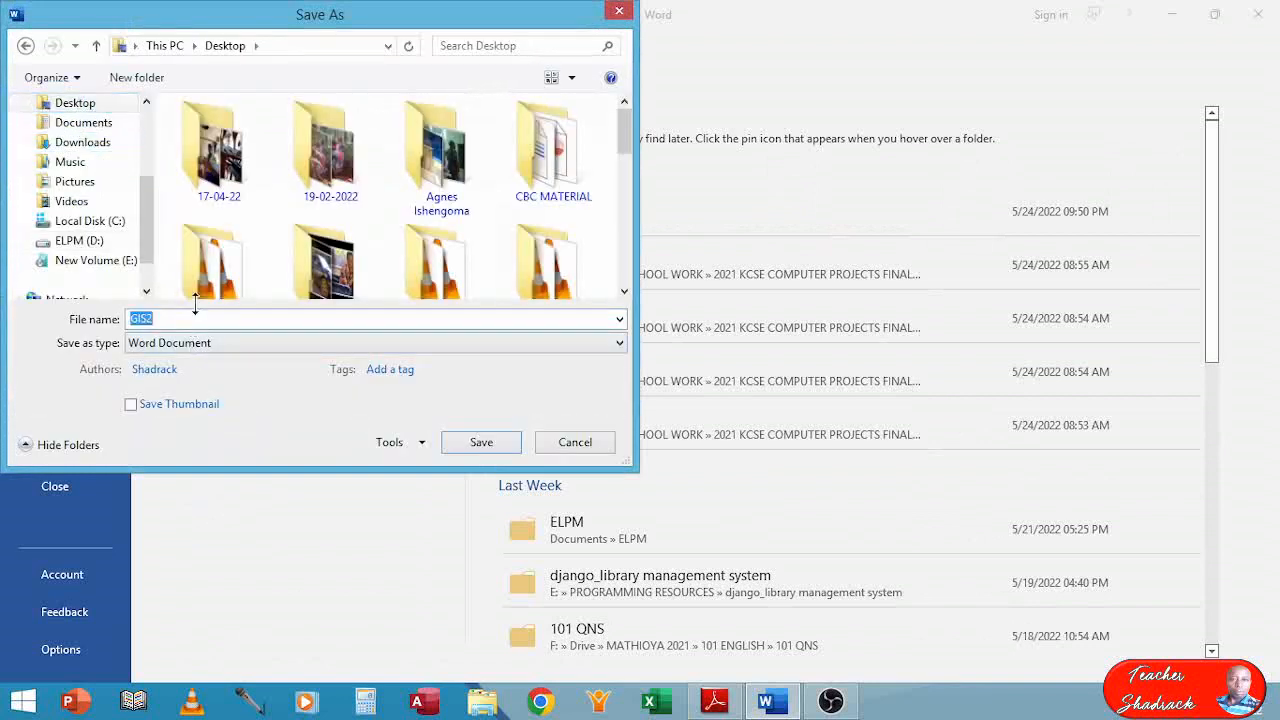
text(gis)
key(BackSpace)
key(BackSpace)
key(BackSpace)
text(GIS1)
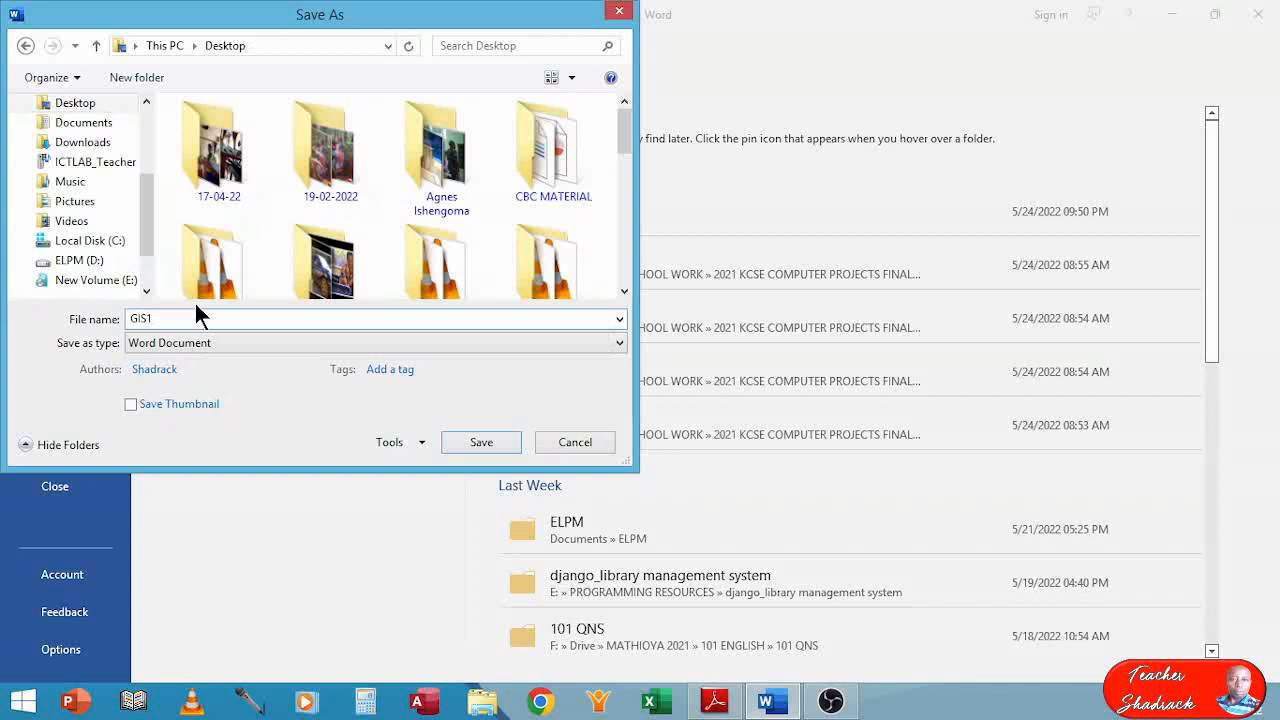
click(481, 443)
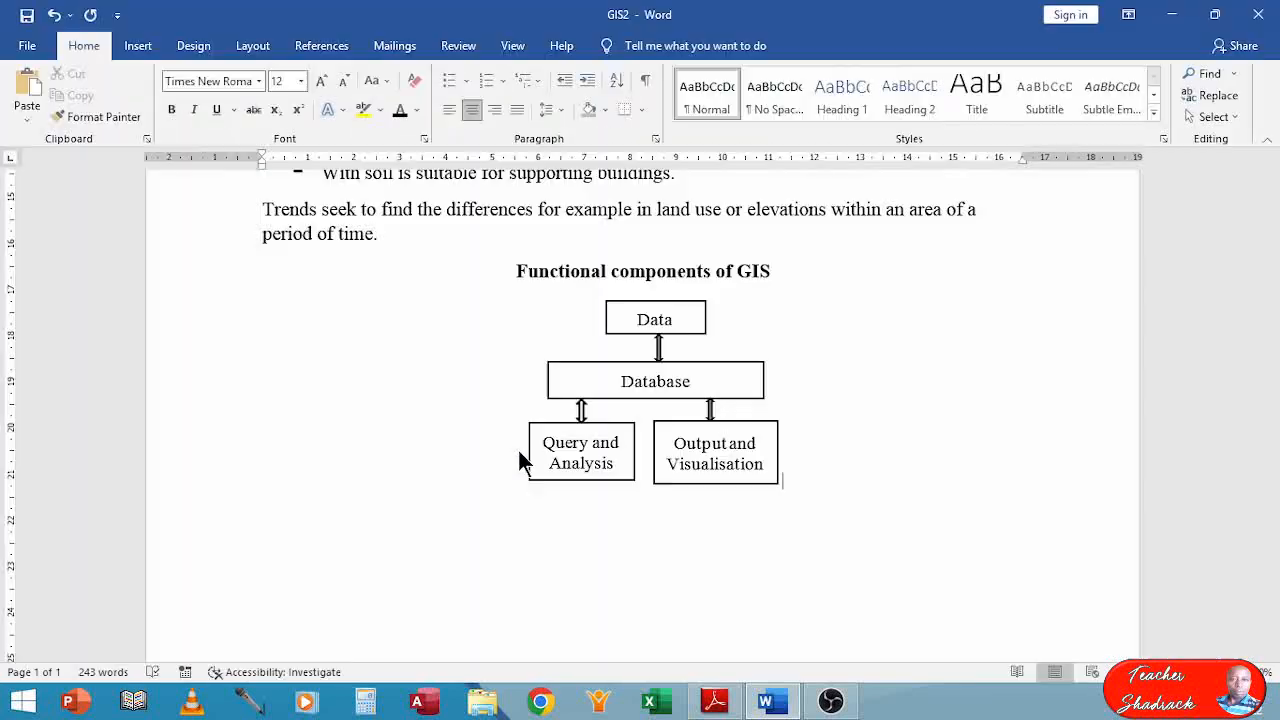
Centre the title "PURPOSE OF GEOGRAPHICAL INFORMATION SYSTEMS" at the start of the passage.
scroll(846, 371, up, 6)
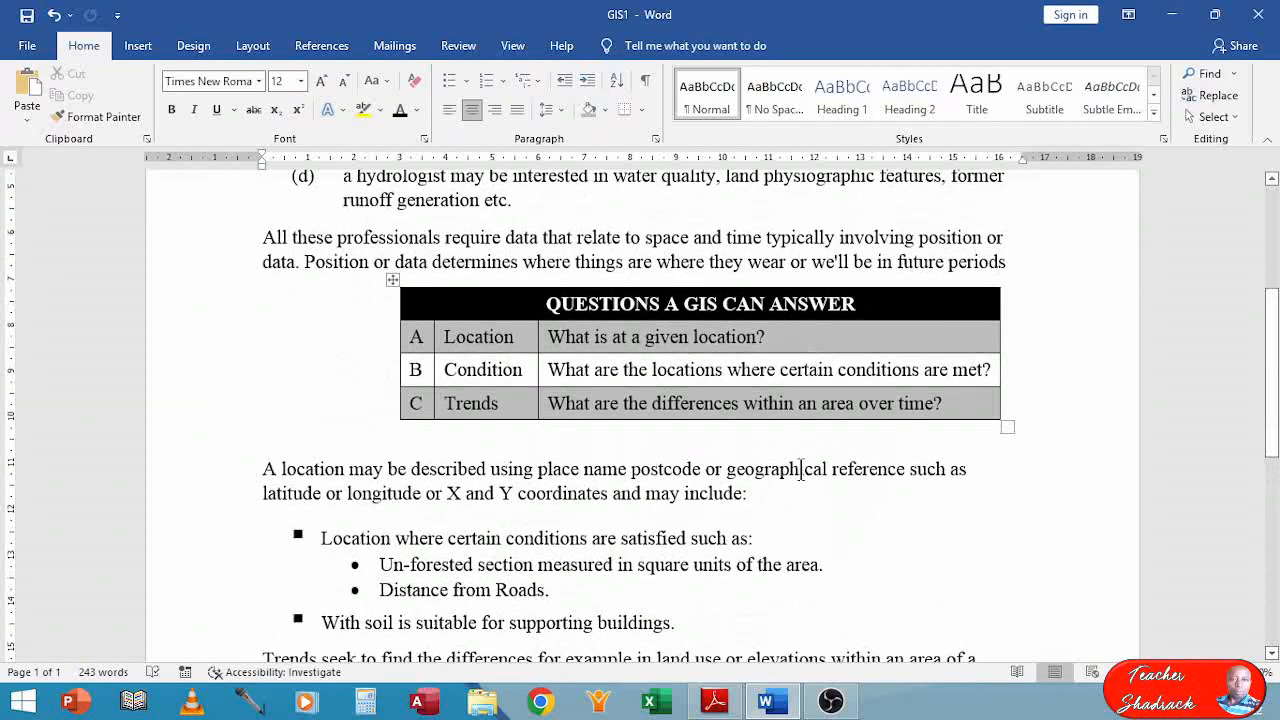
scroll(802, 471, down, 4)
scroll(802, 471, down, 2)
scroll(805, 446, up, 3)
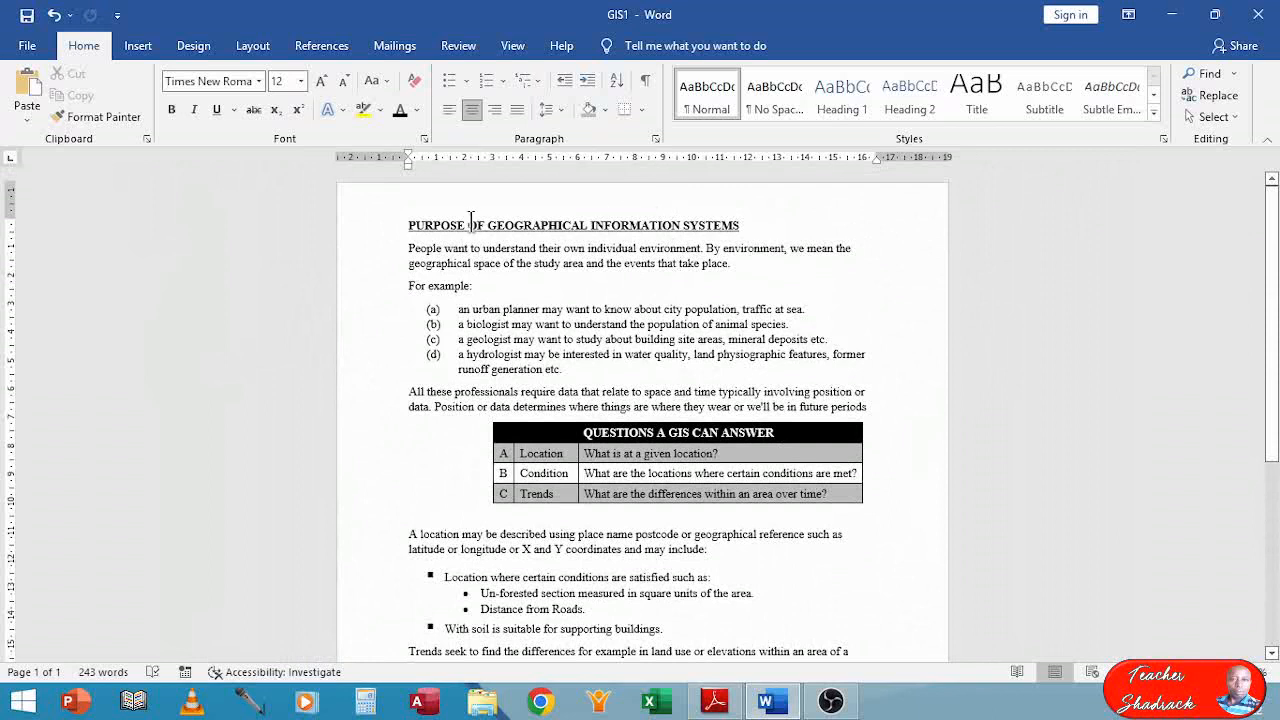
click(409, 224)
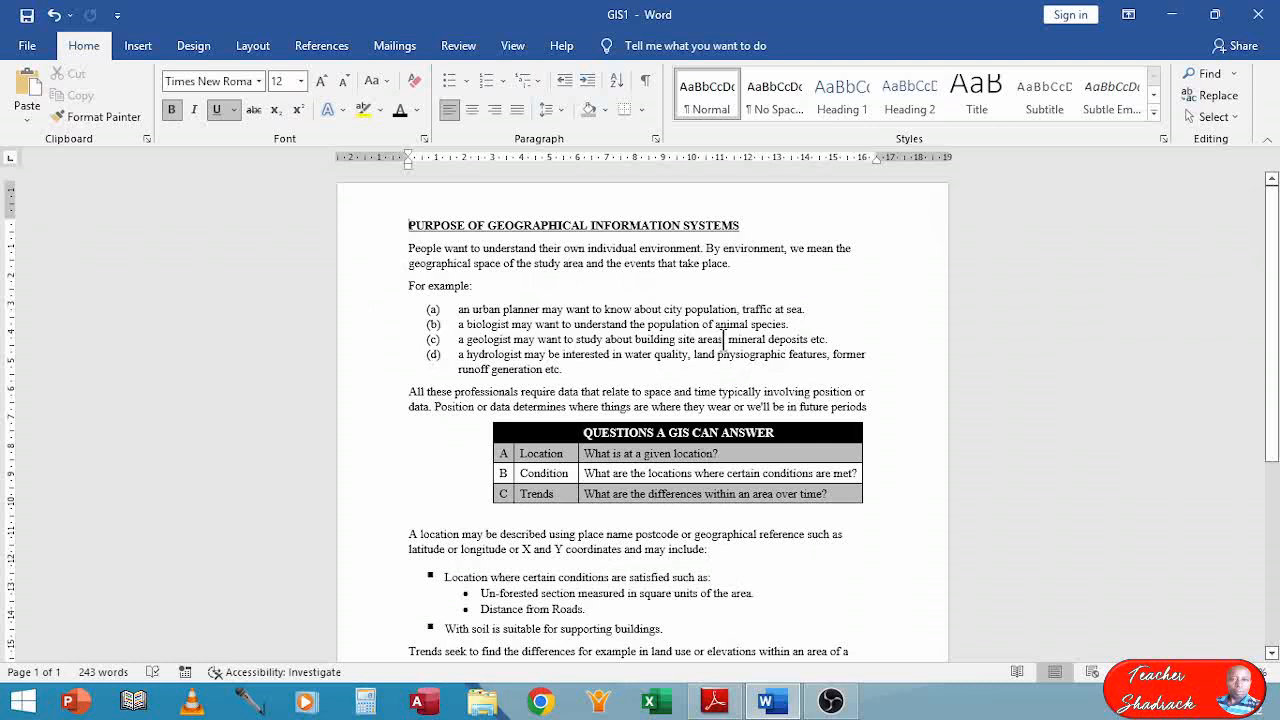
click(472, 110)
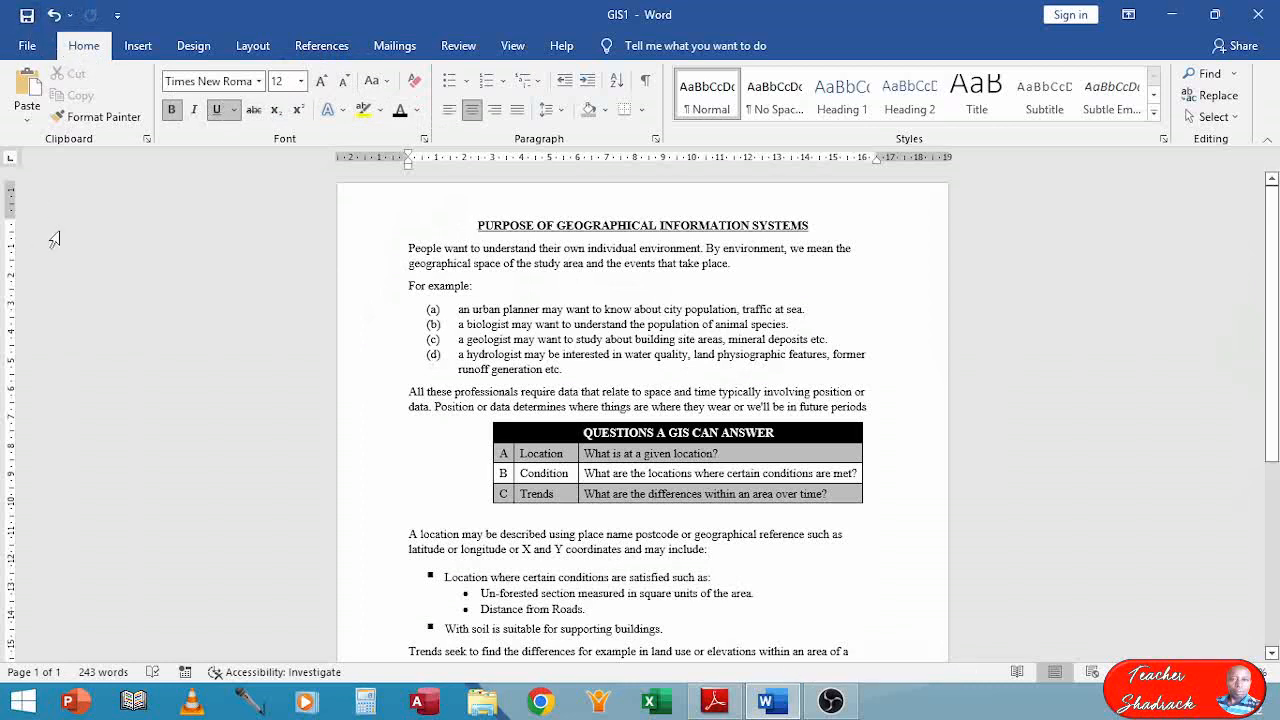
Switch to the exam paper in Adobe Reader and read parts (b) and (c) on page 3.
click(700, 704)
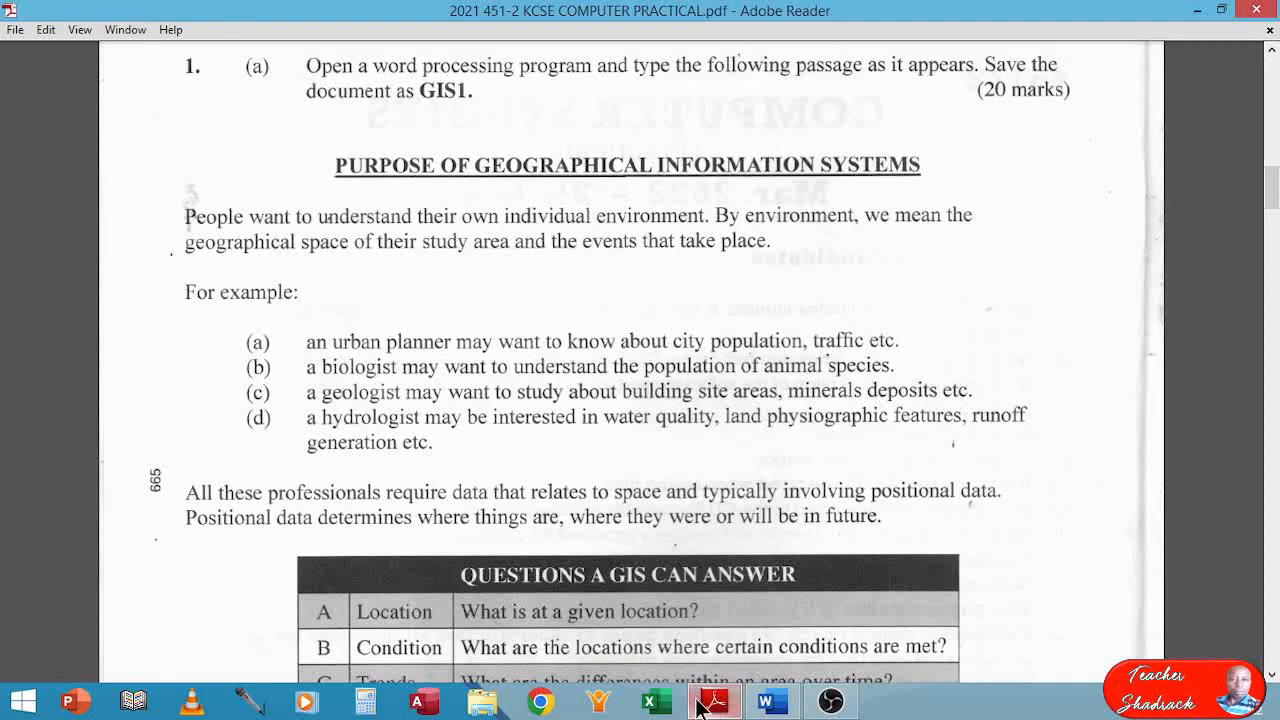
click(547, 422)
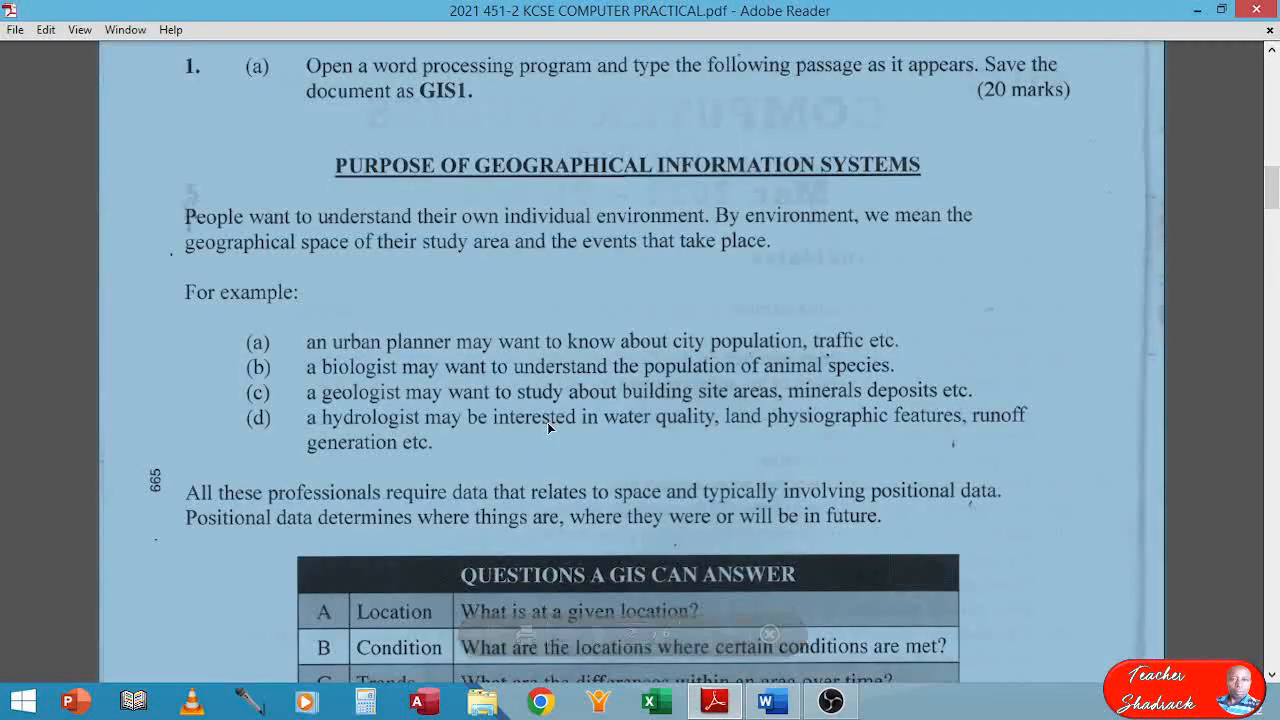
scroll(377, 296, down, 15)
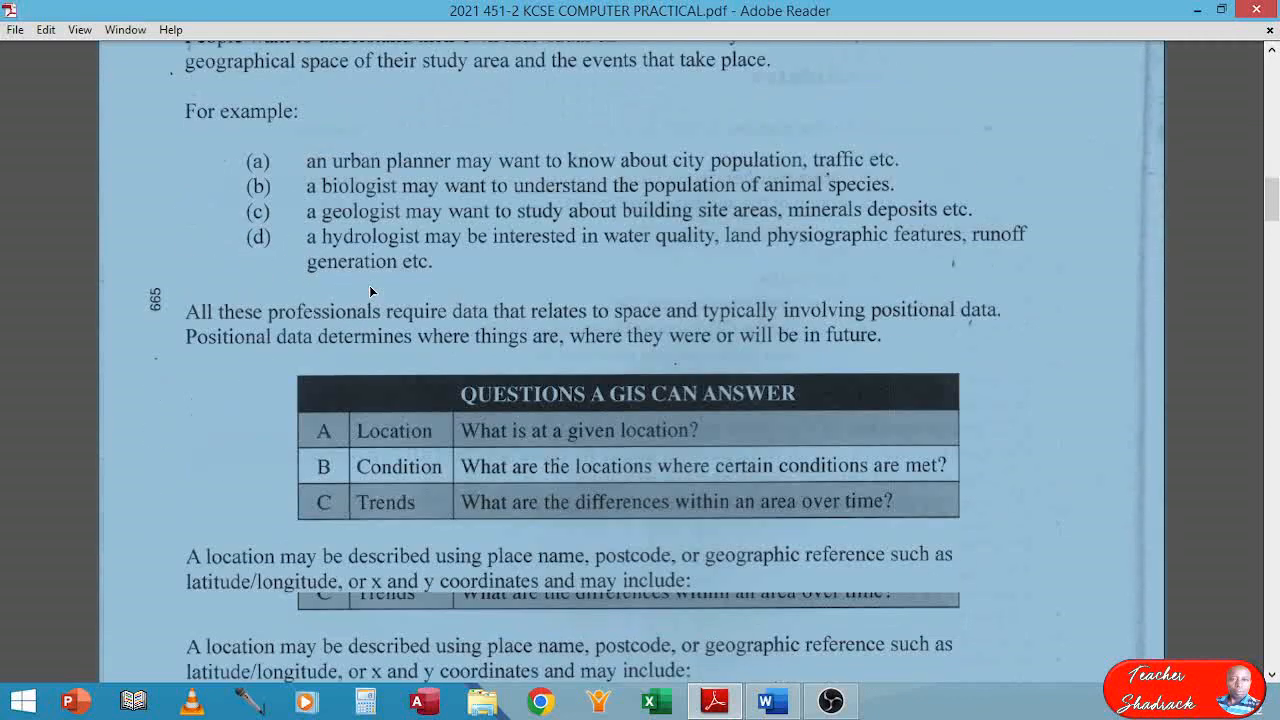
scroll(377, 296, down, 6)
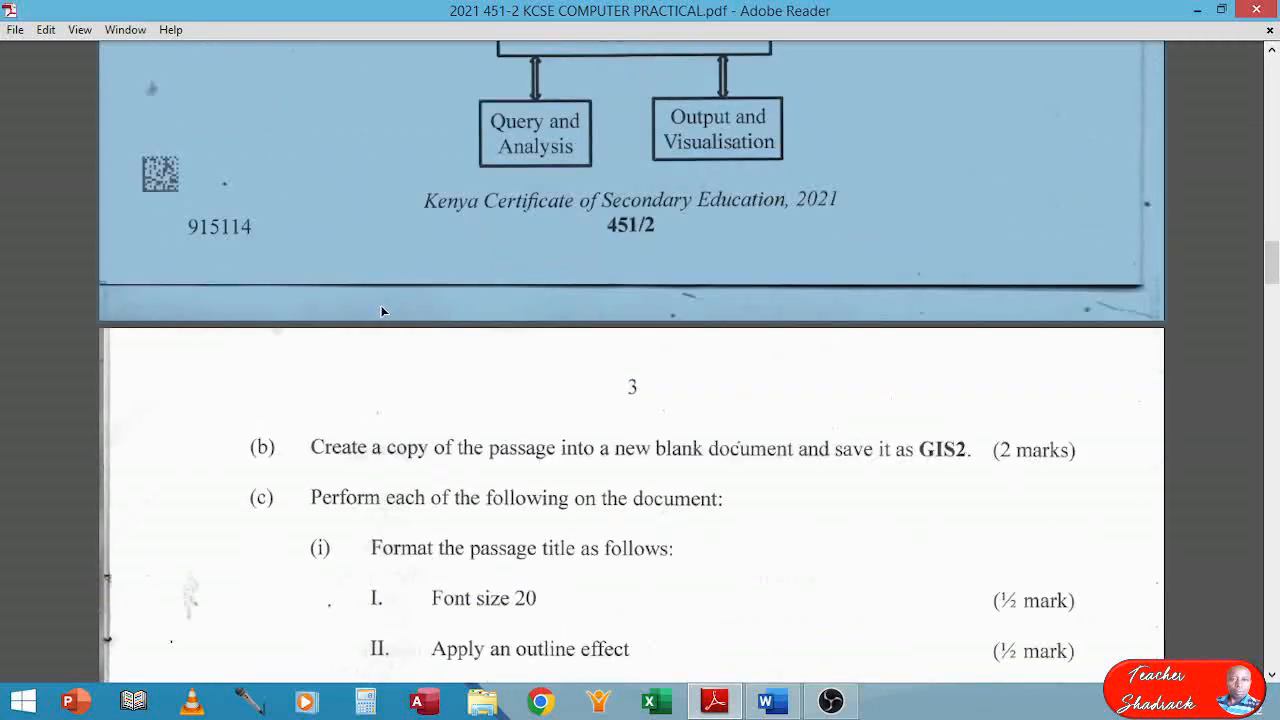
scroll(381, 323, down, 2)
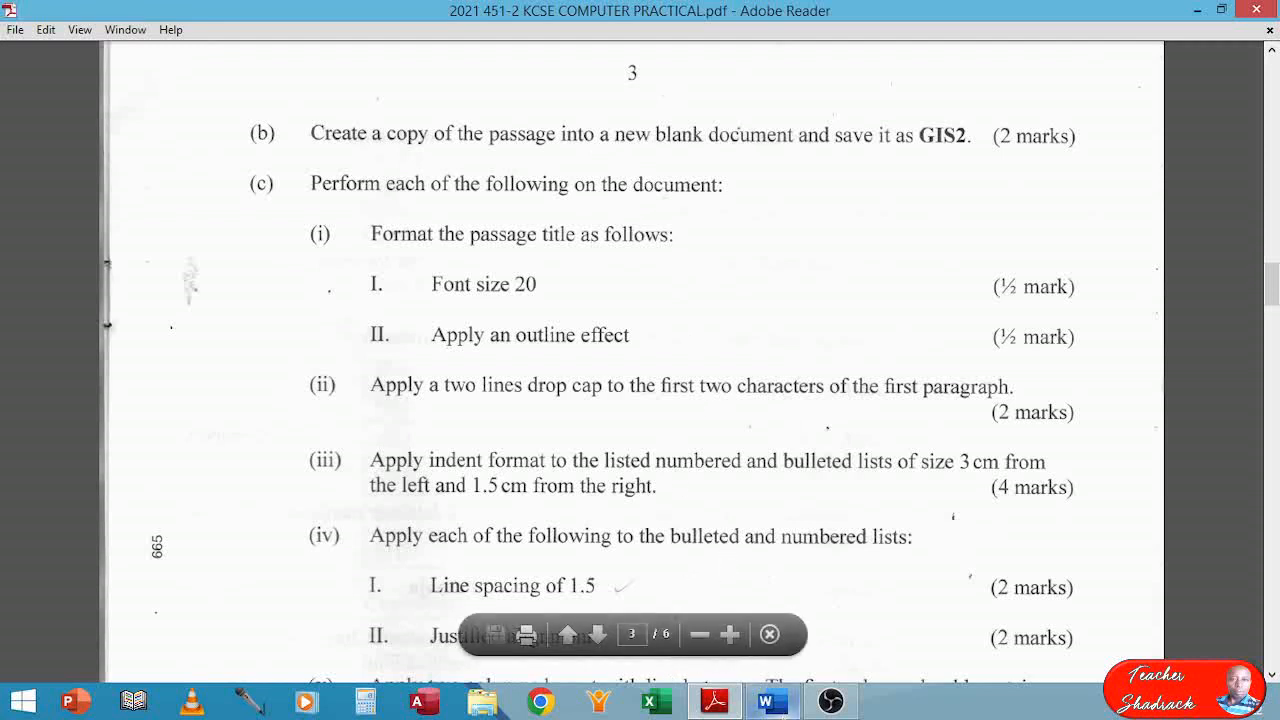
Return to Word and copy the whole GIS1 passage, including the table and components diagram, to the clipboard.
click(767, 701)
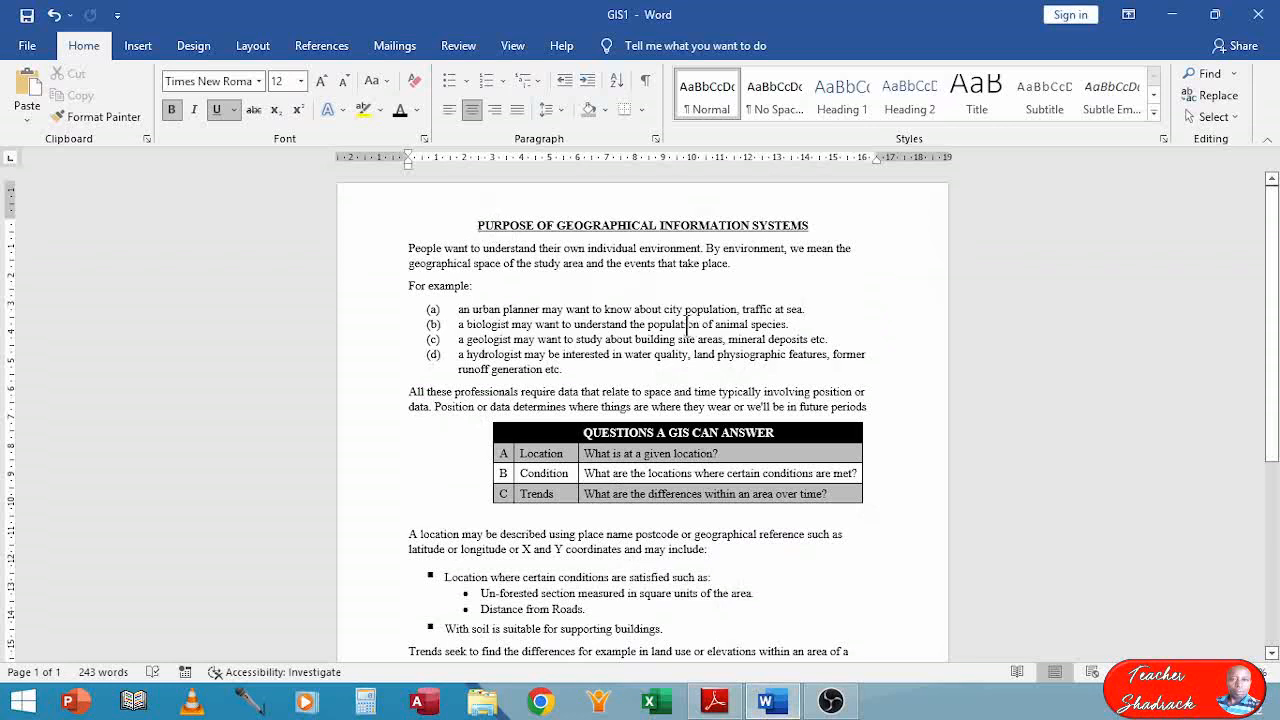
key(ctrl+a)
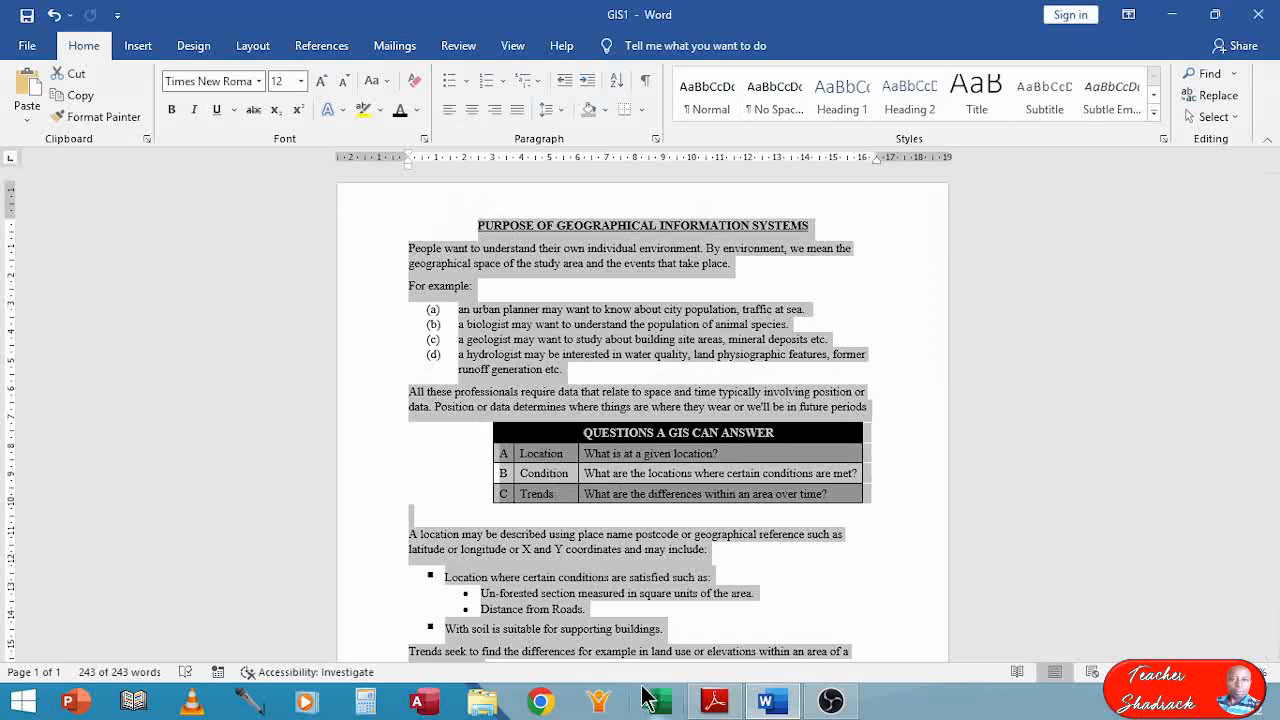
scroll(717, 620, down, 3)
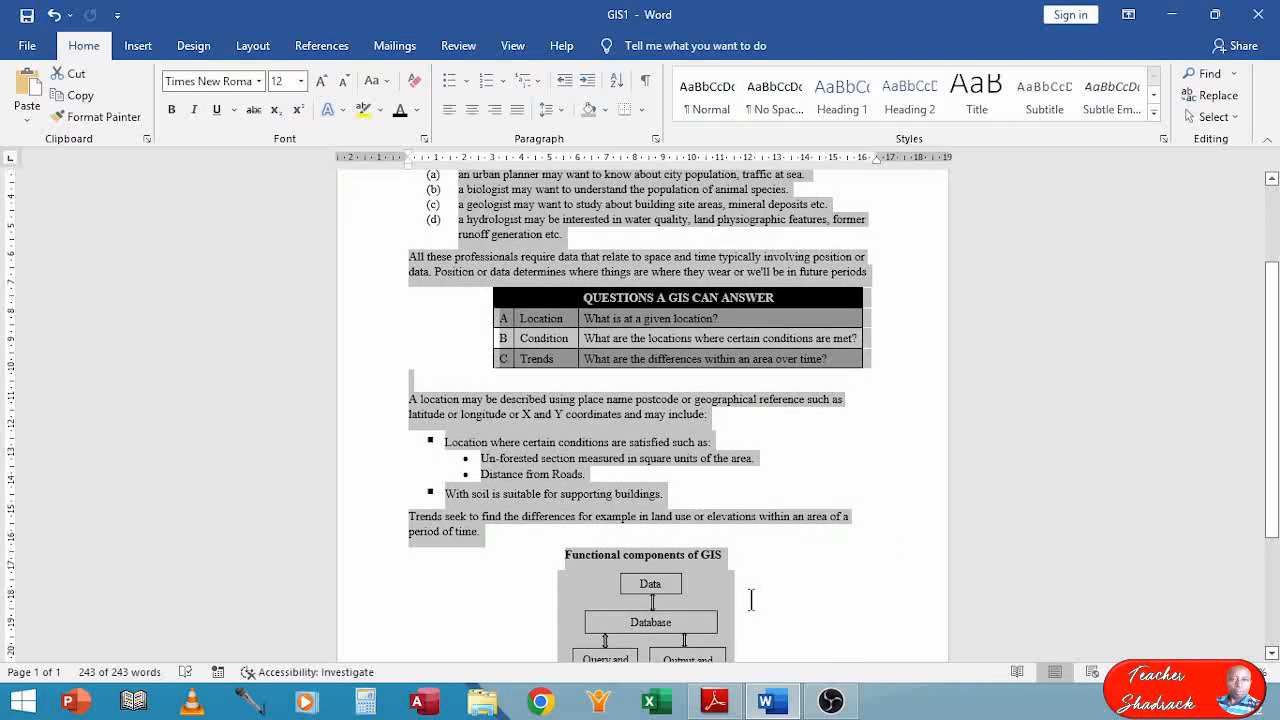
click(85, 97)
click(503, 205)
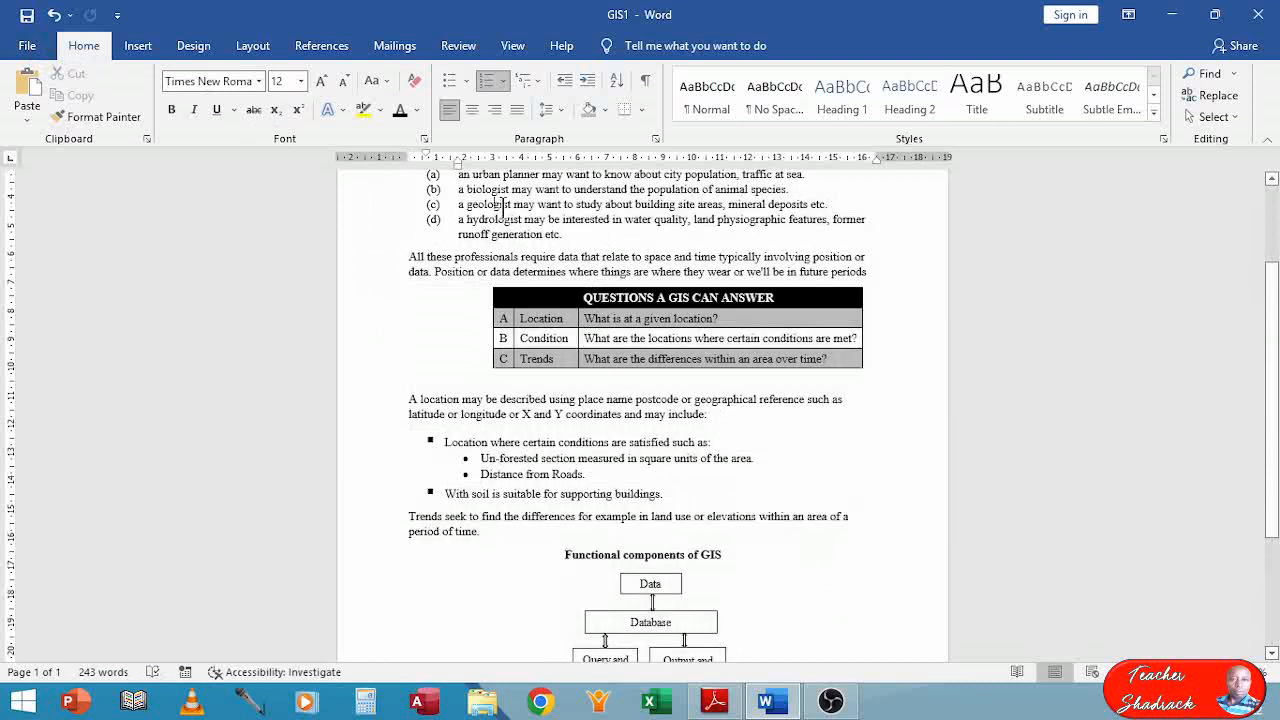
Save a copy of the document to the Desktop folder under the name GIS2.
scroll(503, 205, up, 3)
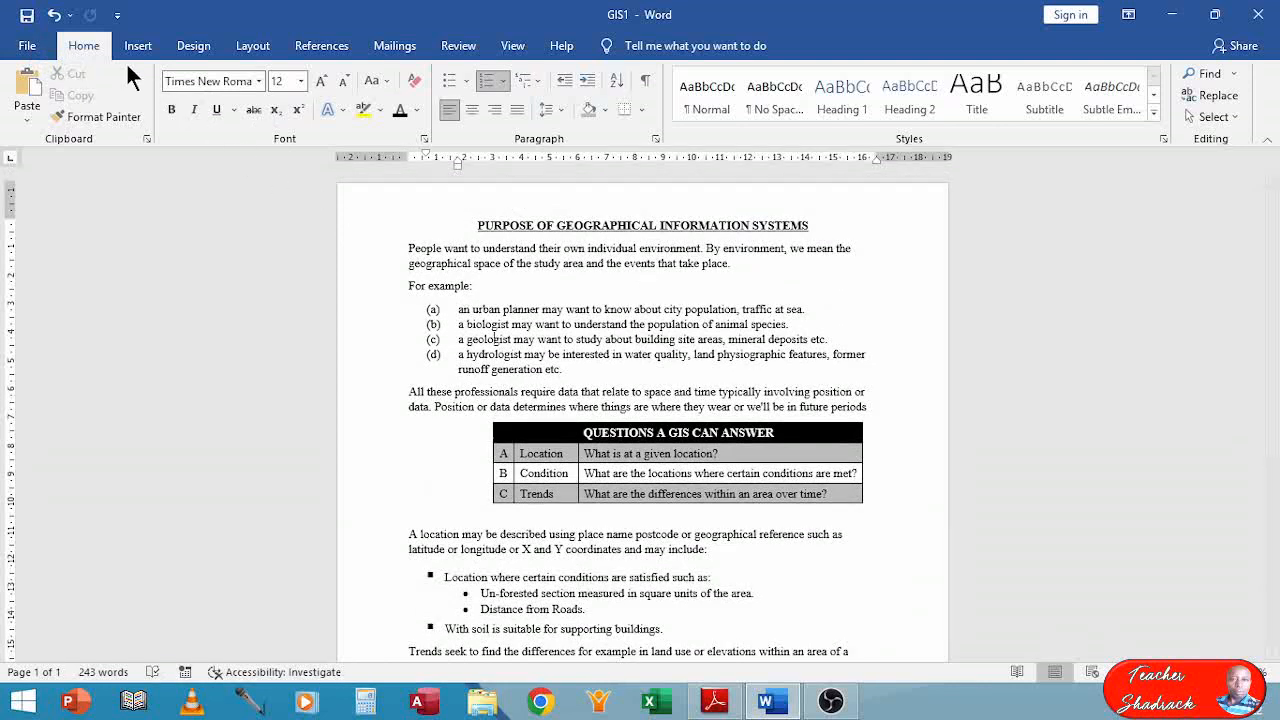
click(27, 47)
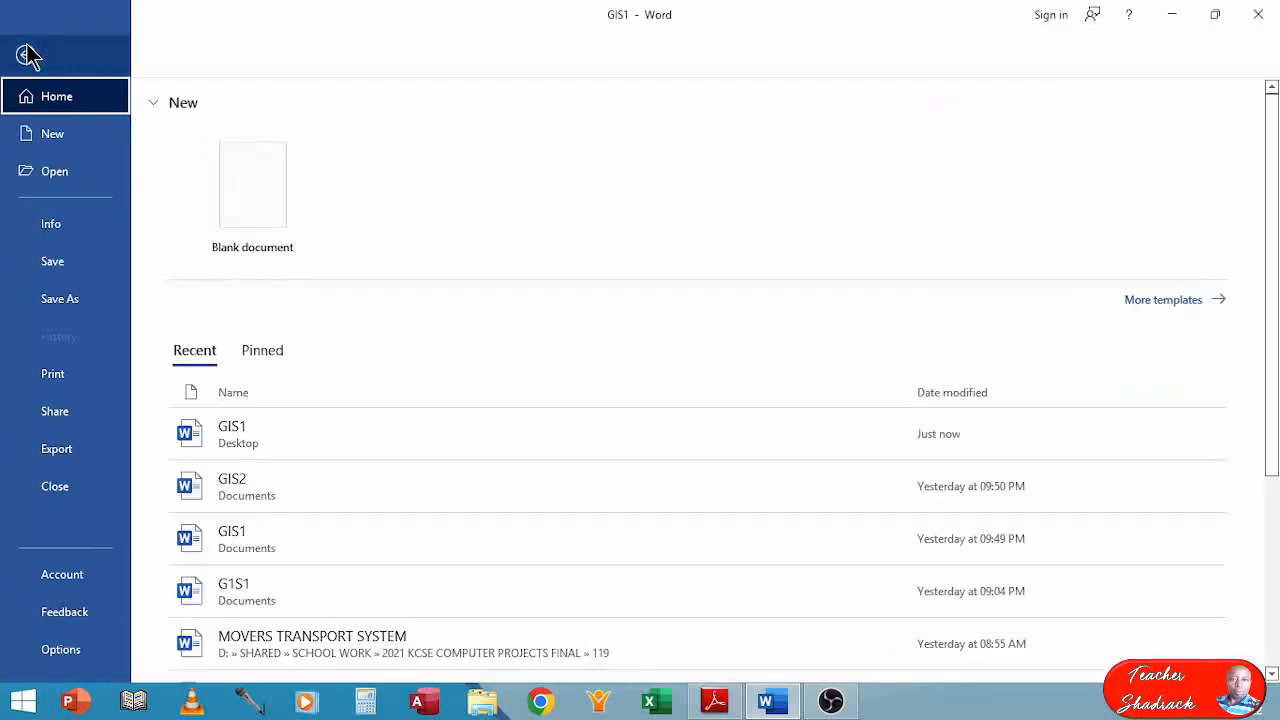
click(56, 313)
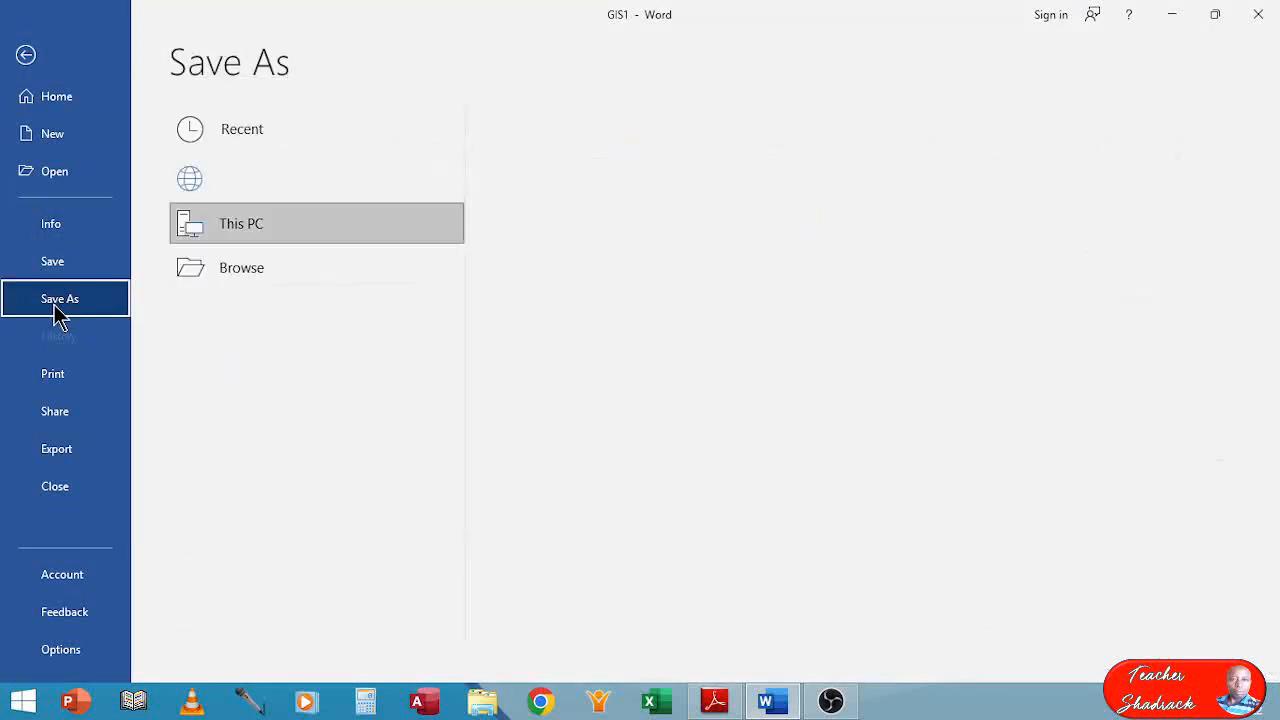
click(225, 321)
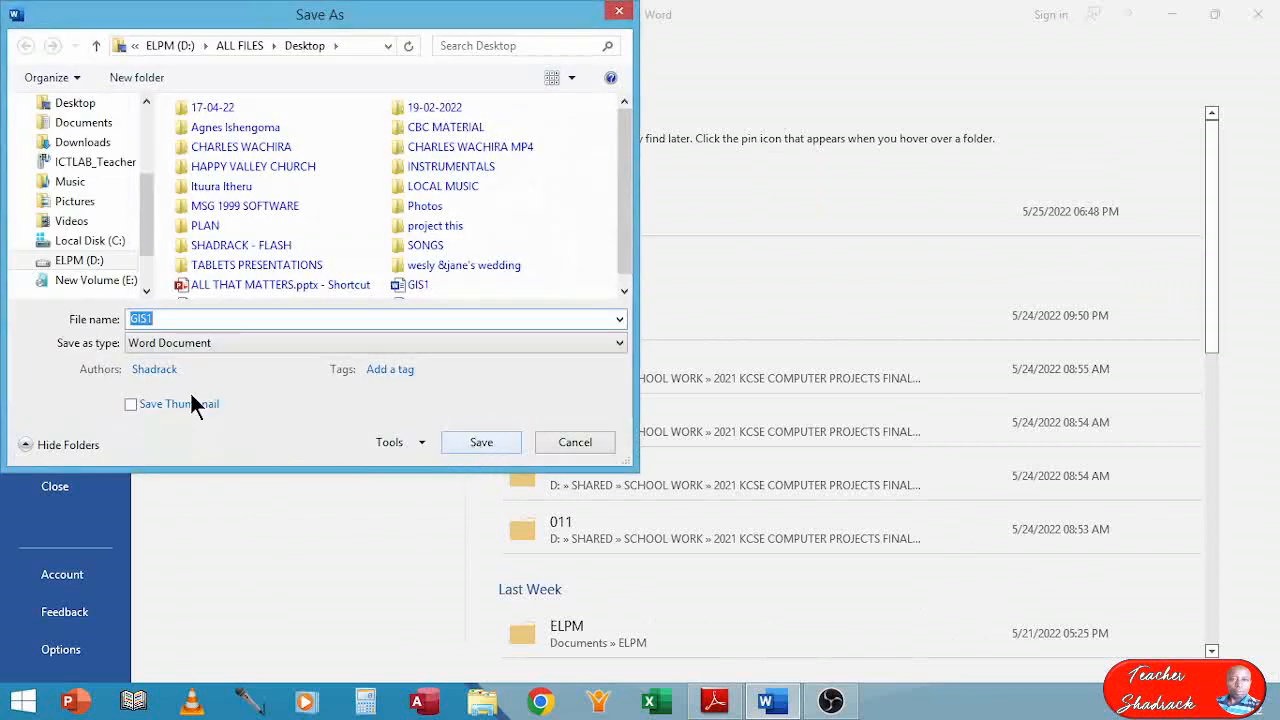
click(76, 104)
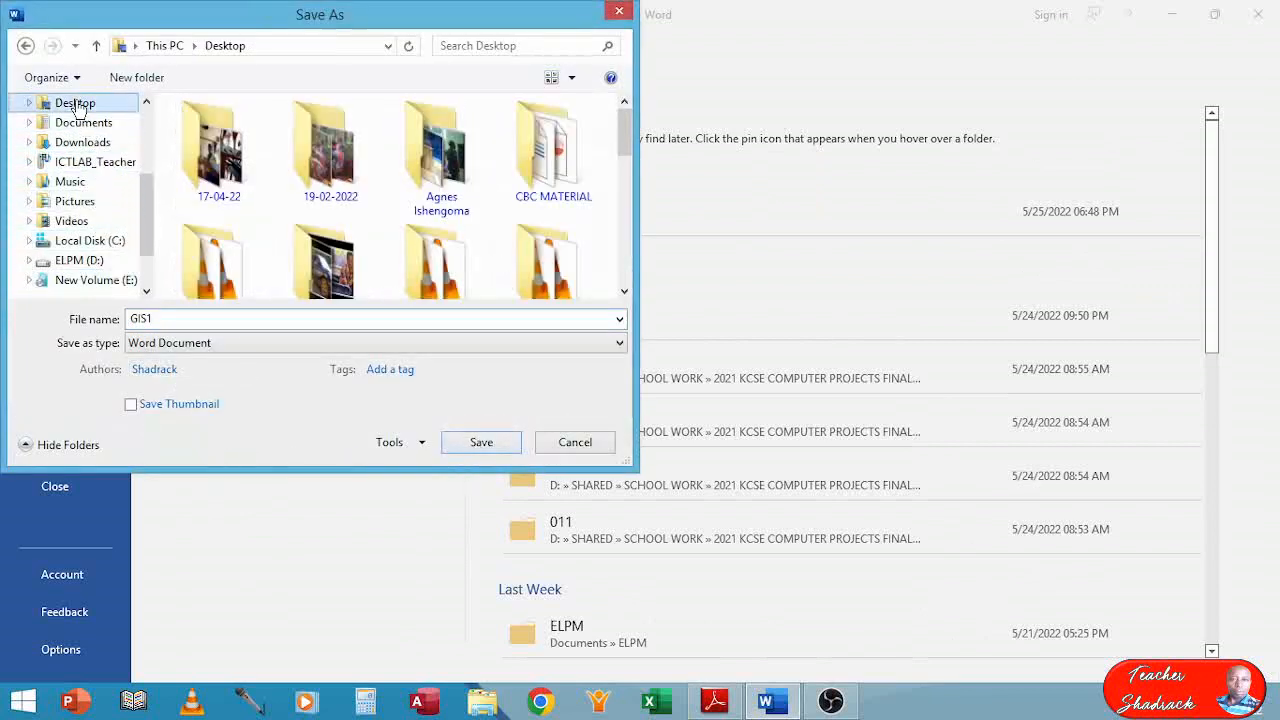
click(180, 320)
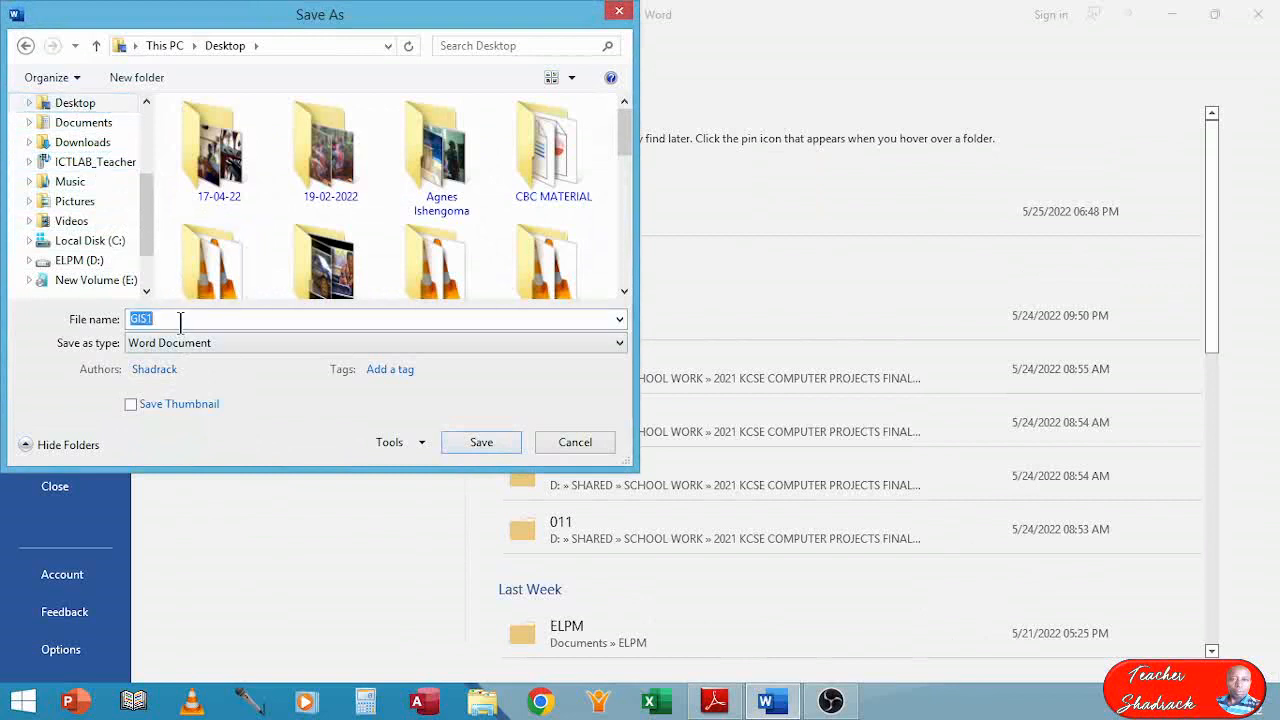
click(180, 320)
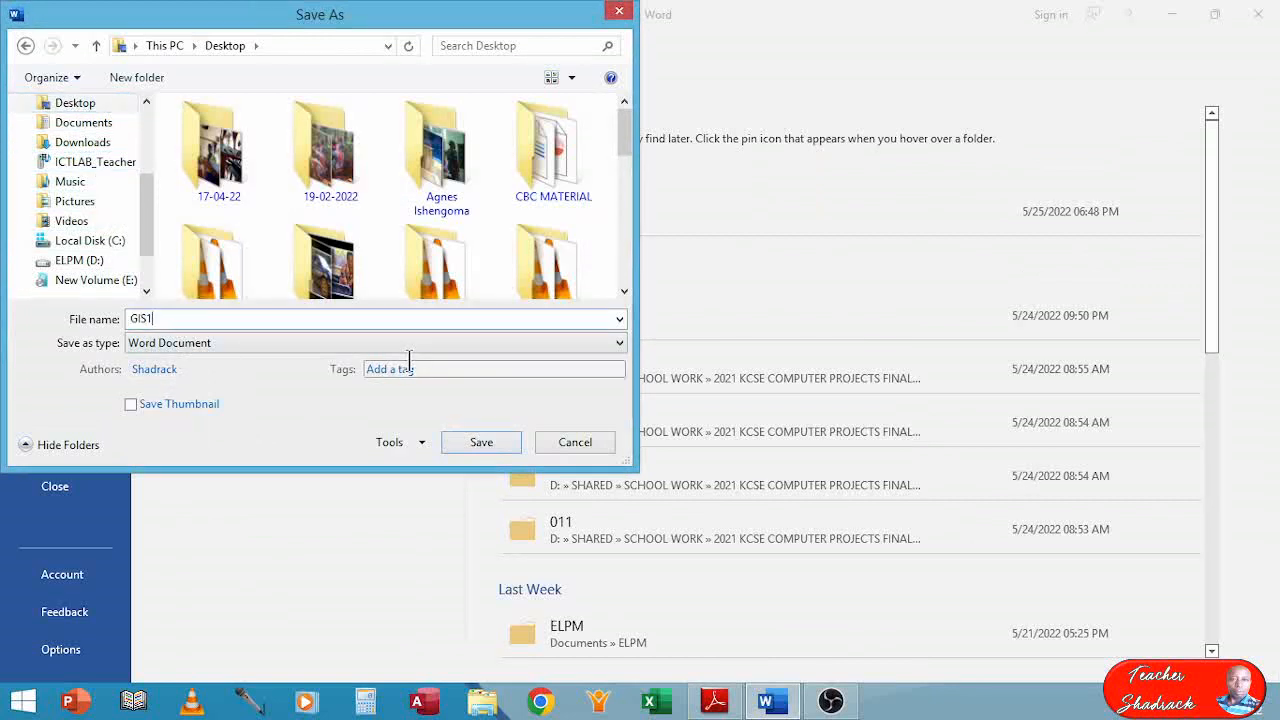
key(BackSpace)
text(2)
click(490, 450)
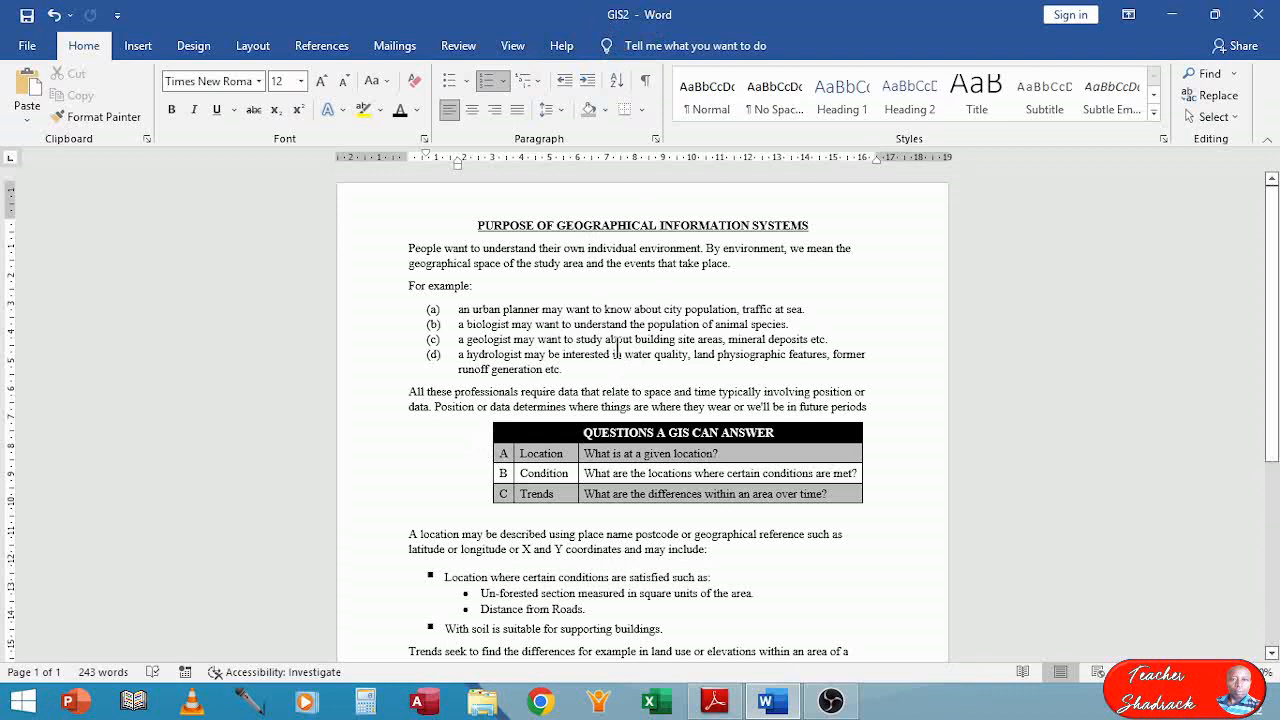
Check the part (c) instructions in Adobe Reader, then return to Word and set the passage title's font size to 20.
click(712, 702)
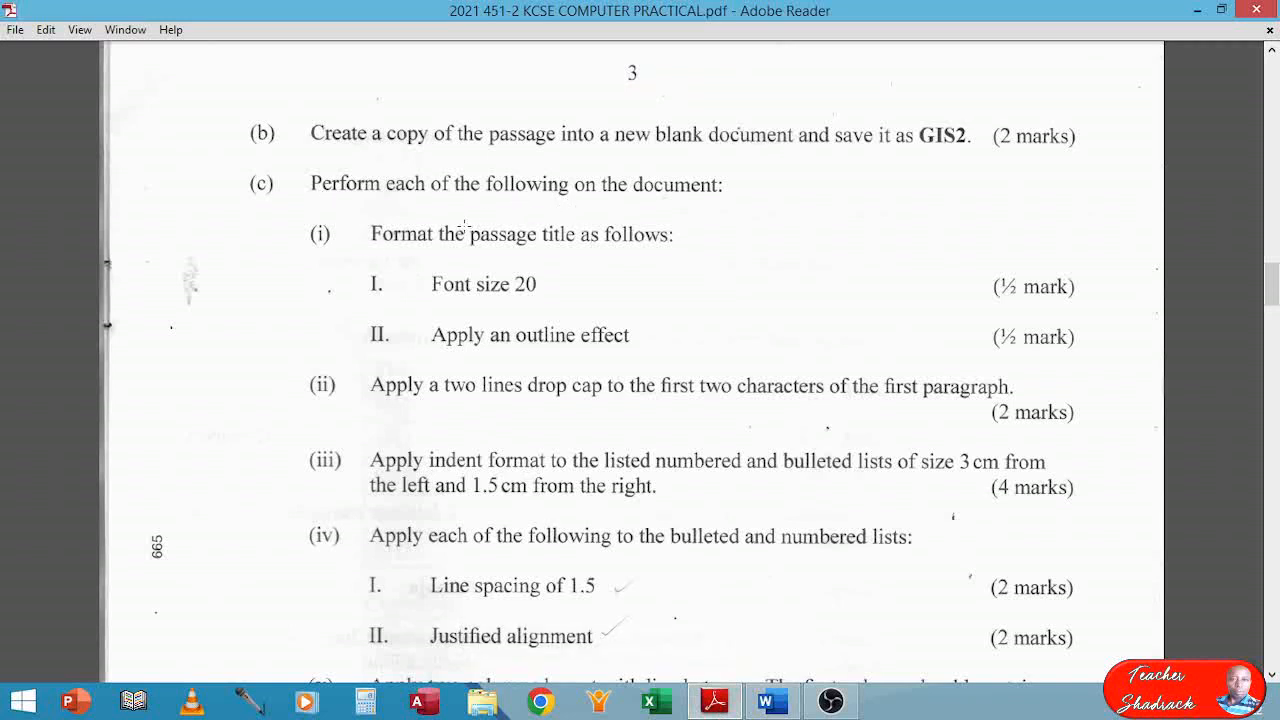
scroll(336, 255, down, 1)
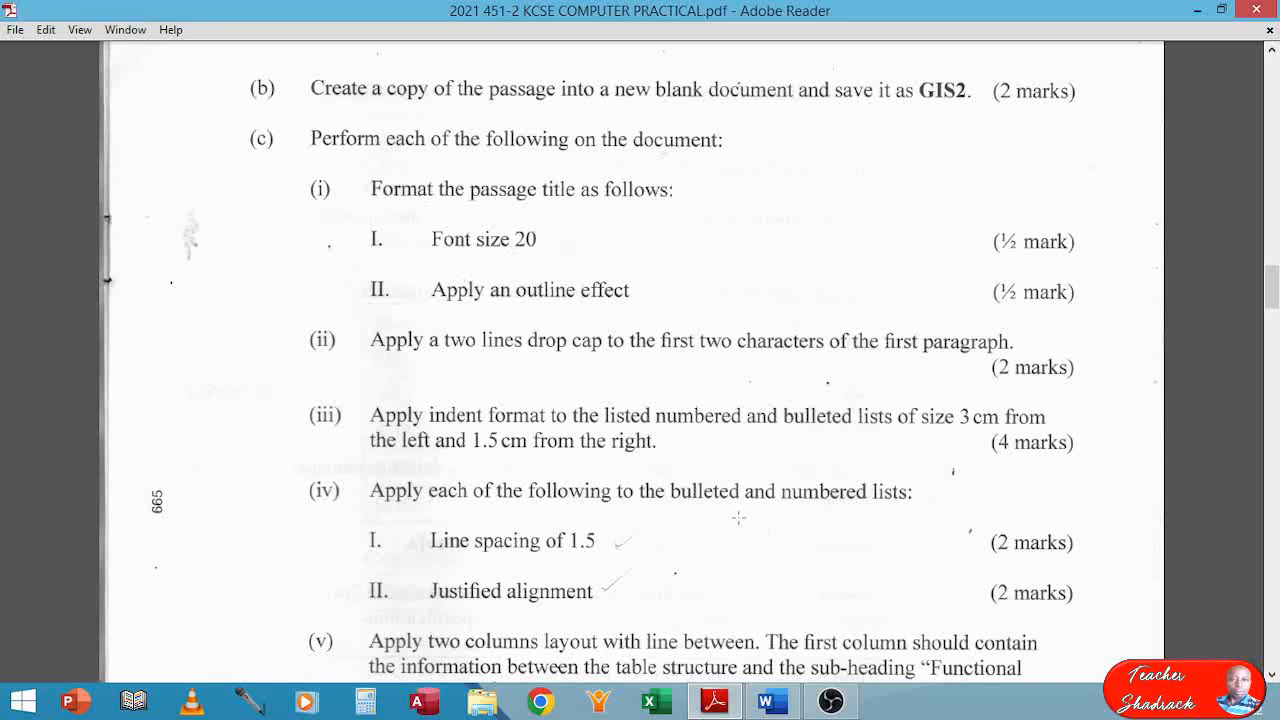
click(772, 700)
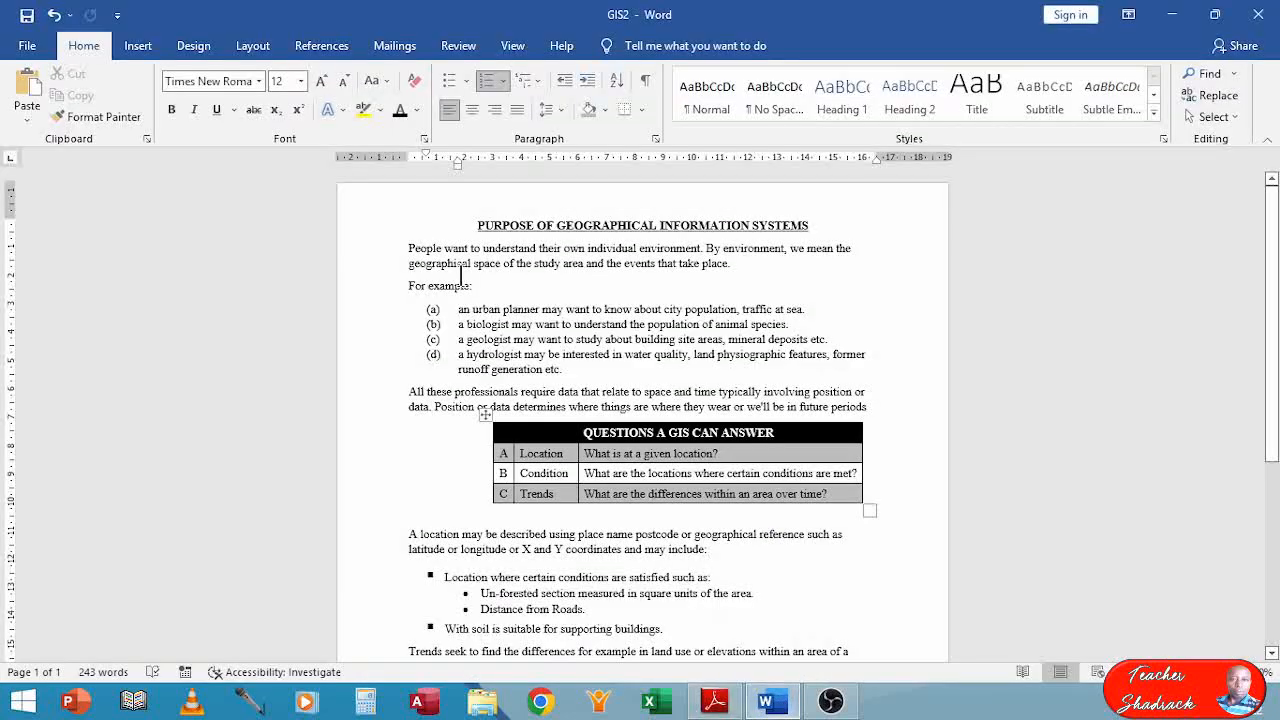
drag(472, 224, 826, 224)
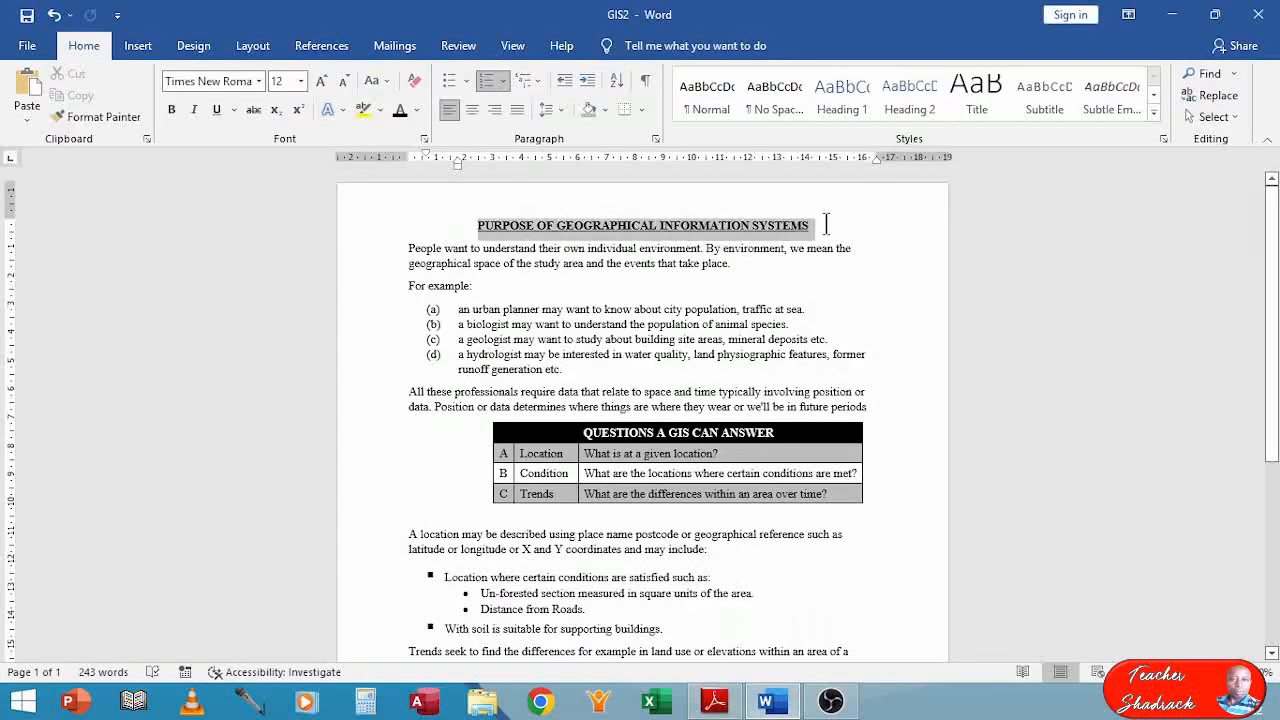
scroll(830, 236, up, 10)
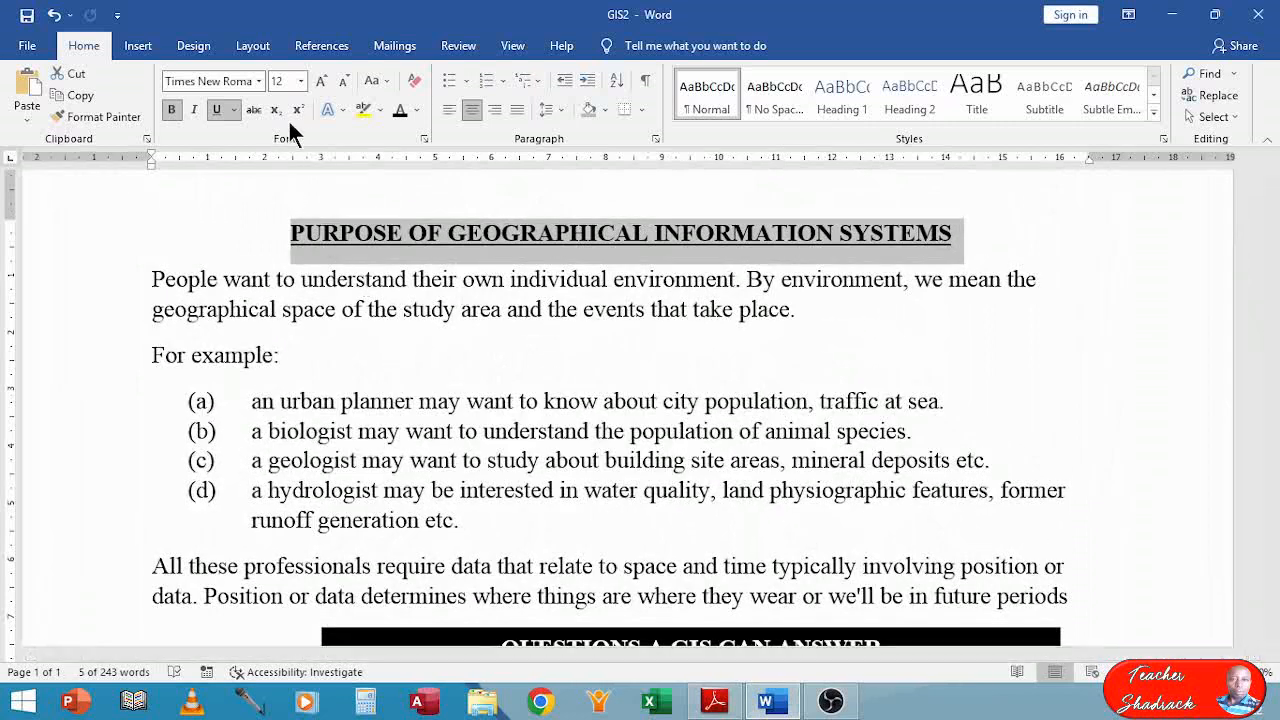
click(301, 81)
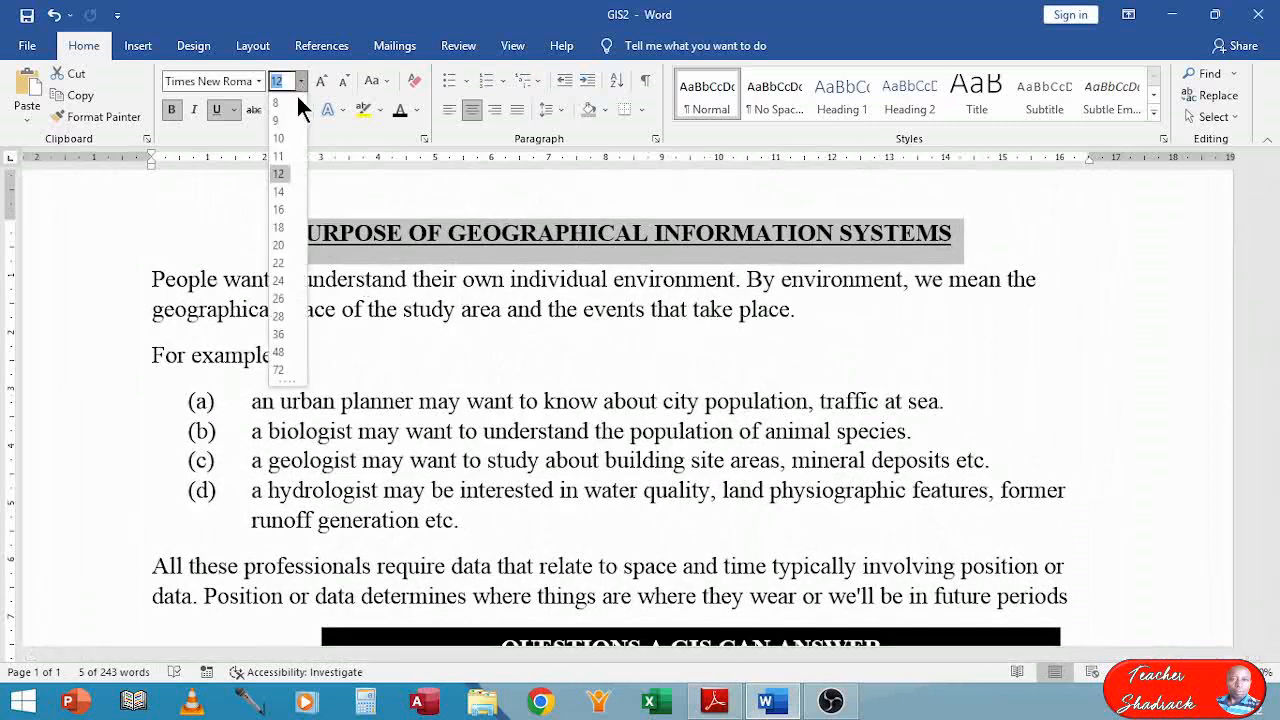
click(281, 245)
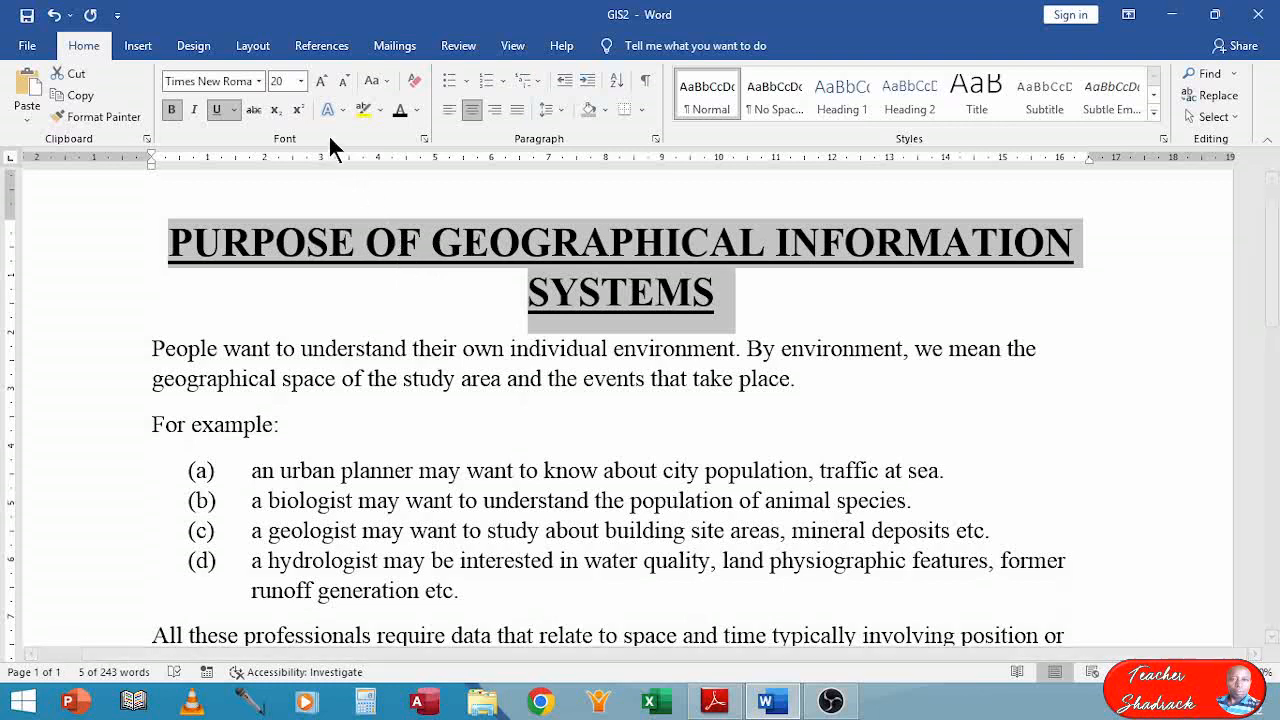
Open the text effects settings for the selected passage title and give its text a solid black outline.
click(424, 140)
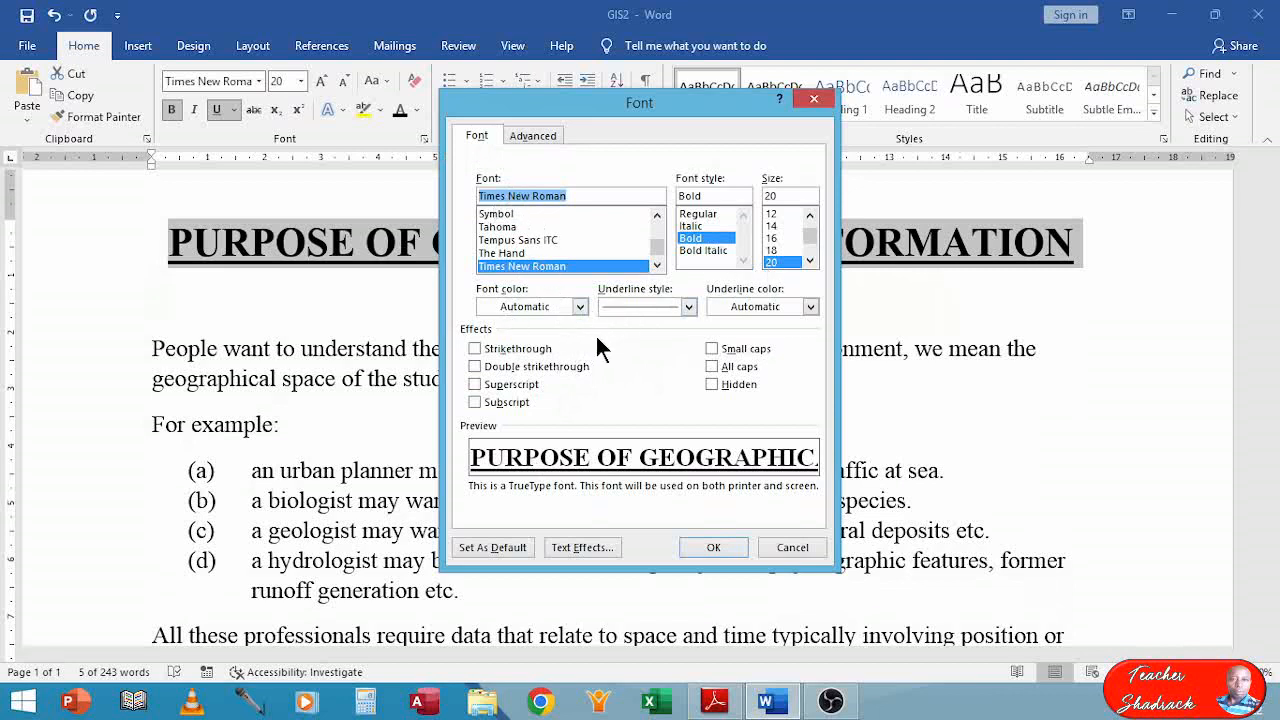
click(584, 548)
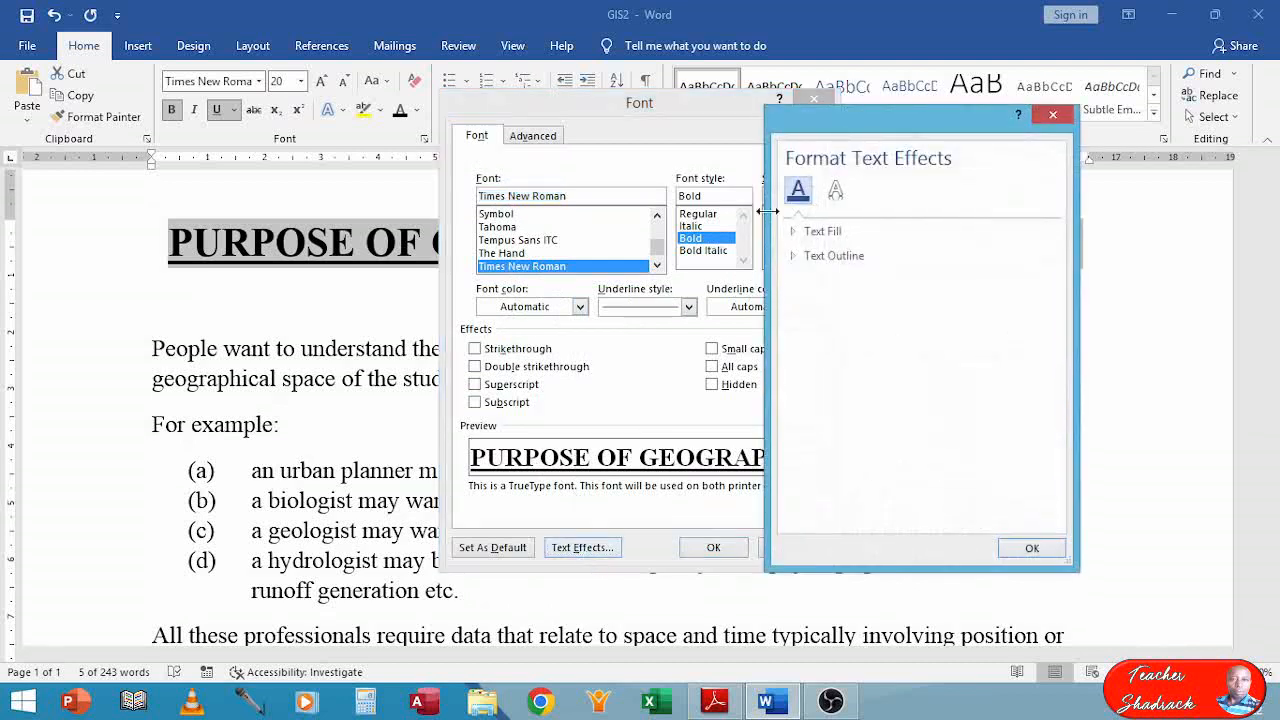
drag(873, 127, 605, 105)
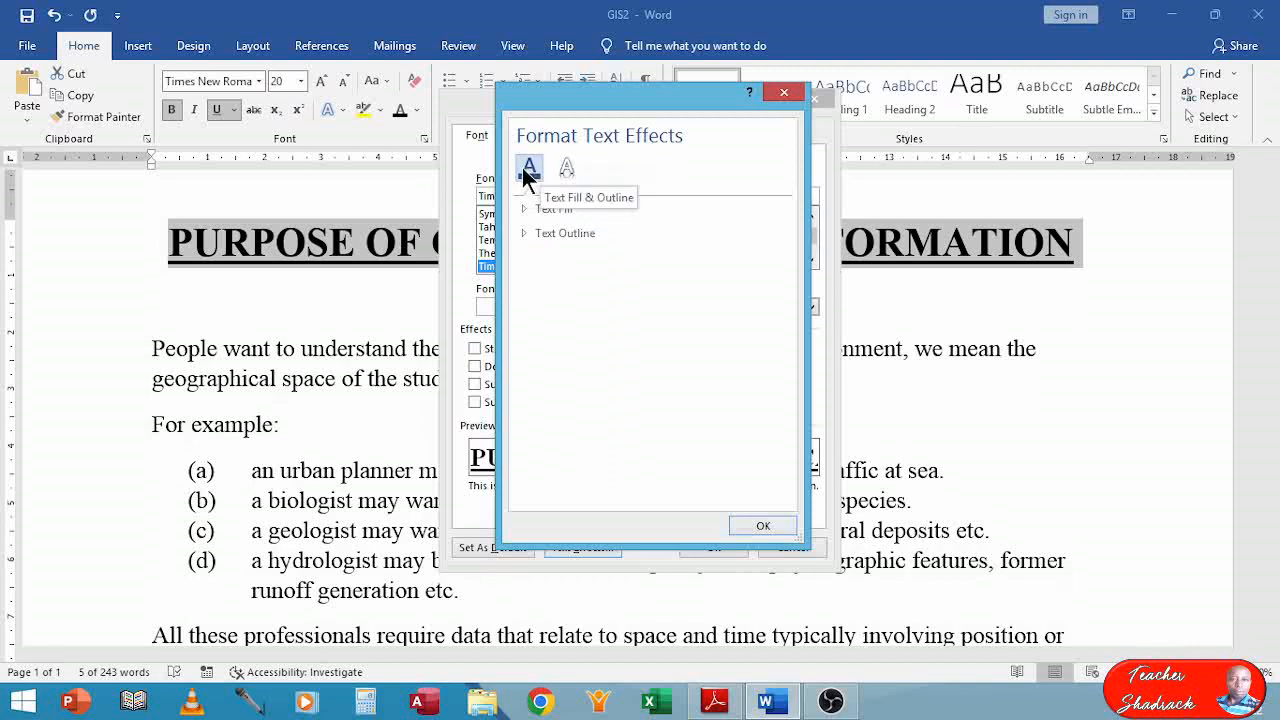
click(560, 238)
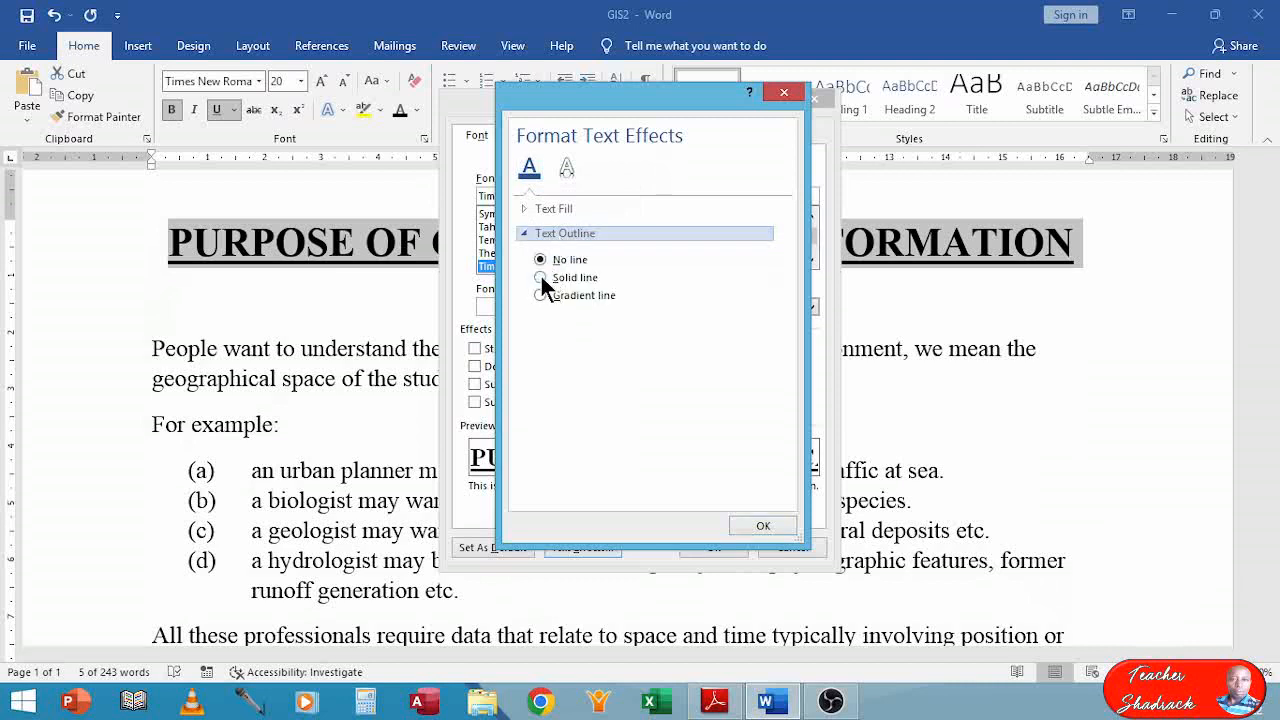
click(540, 278)
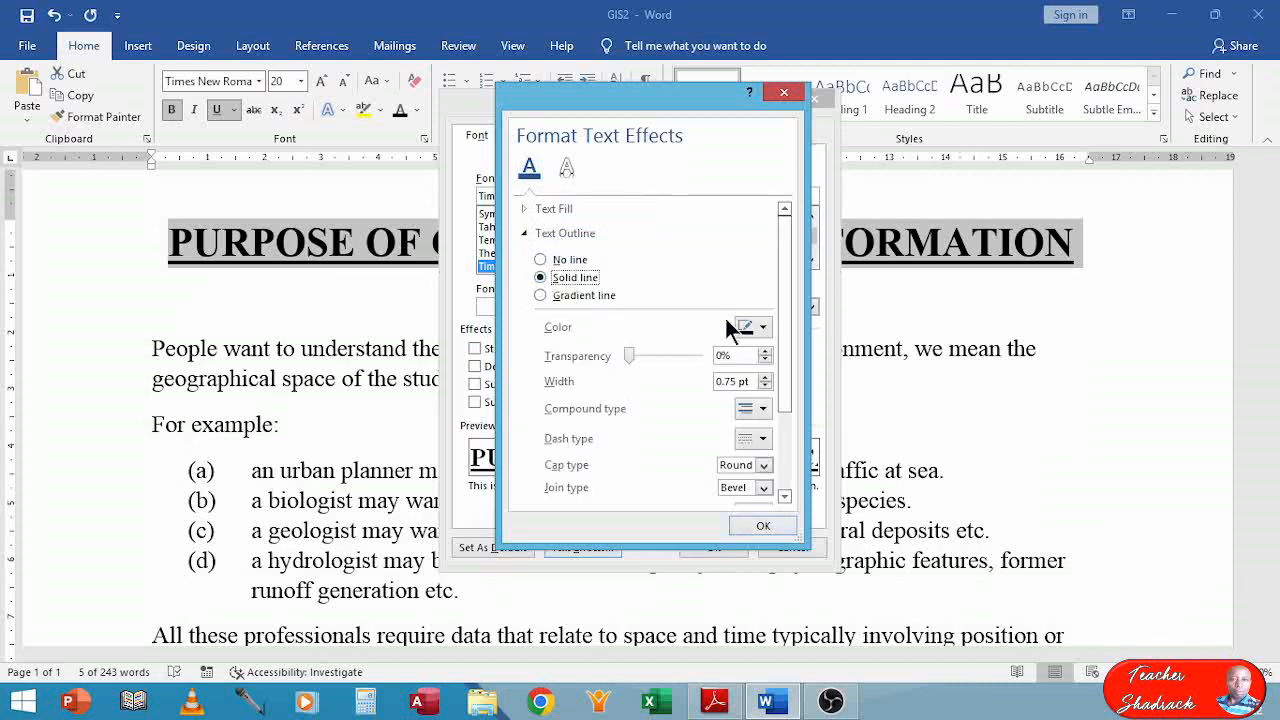
click(765, 327)
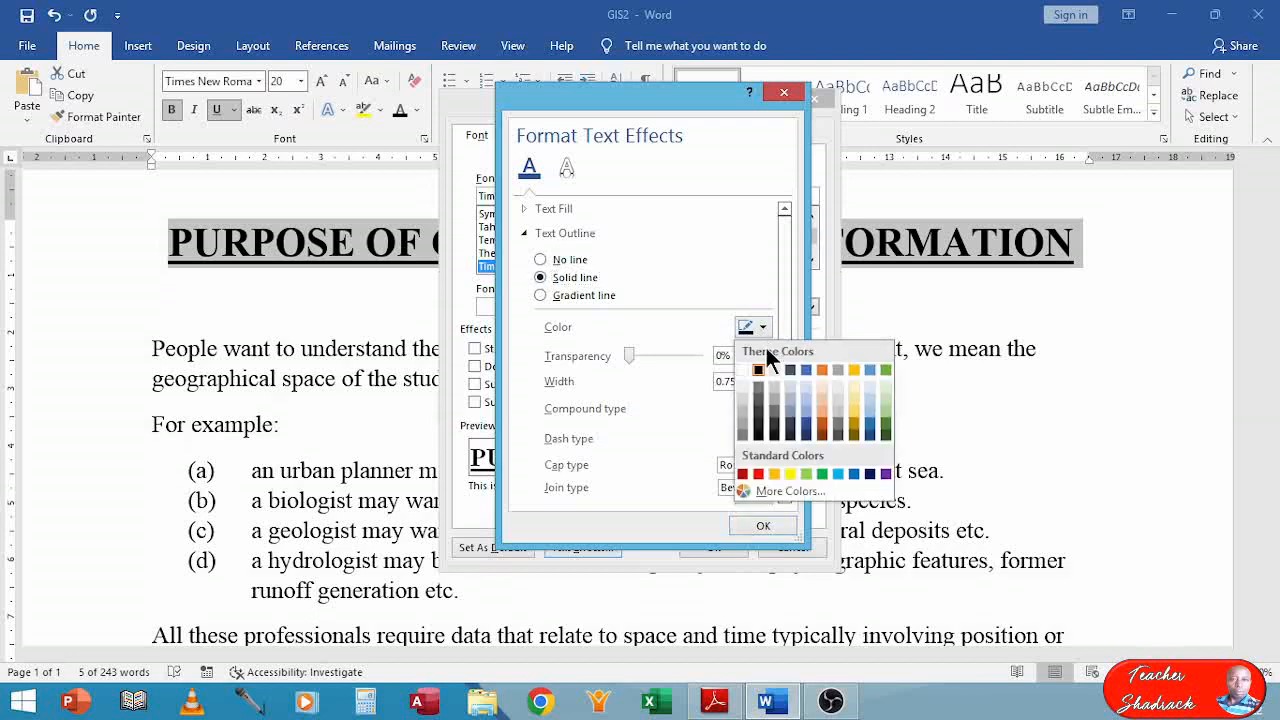
click(757, 369)
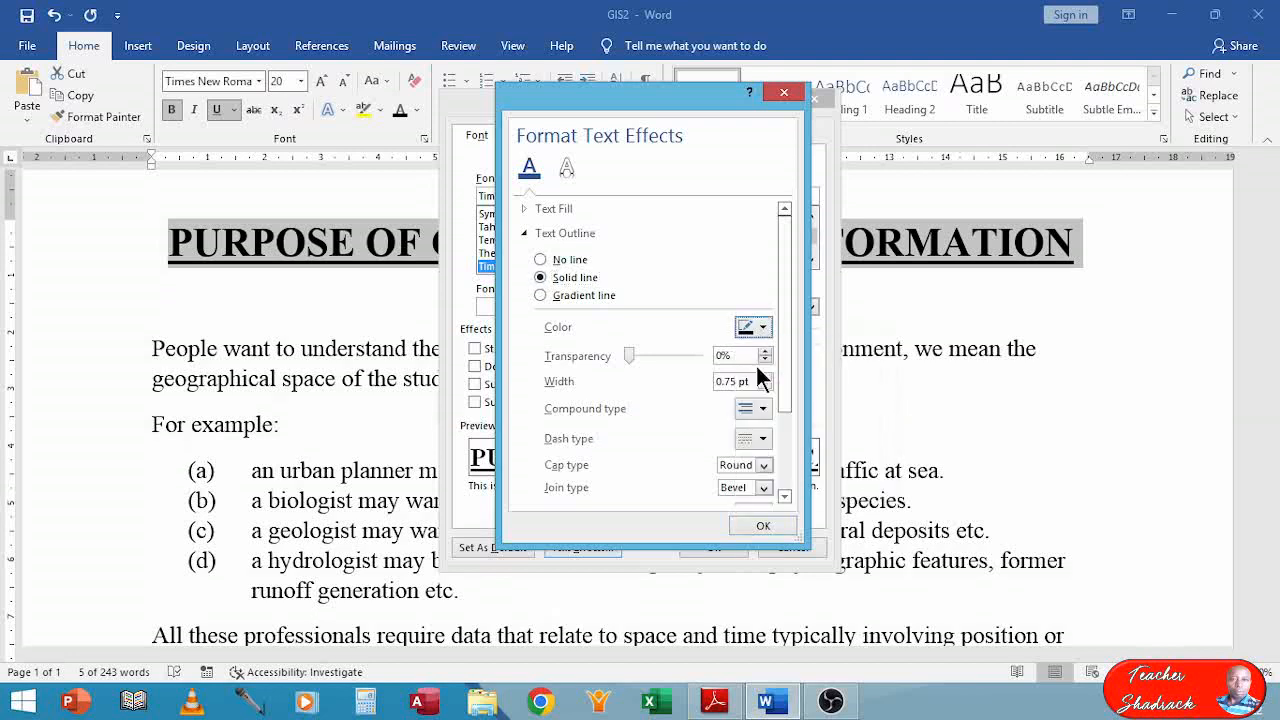
Set the passage title's text fill colour to white and apply the text effects and font settings.
click(553, 208)
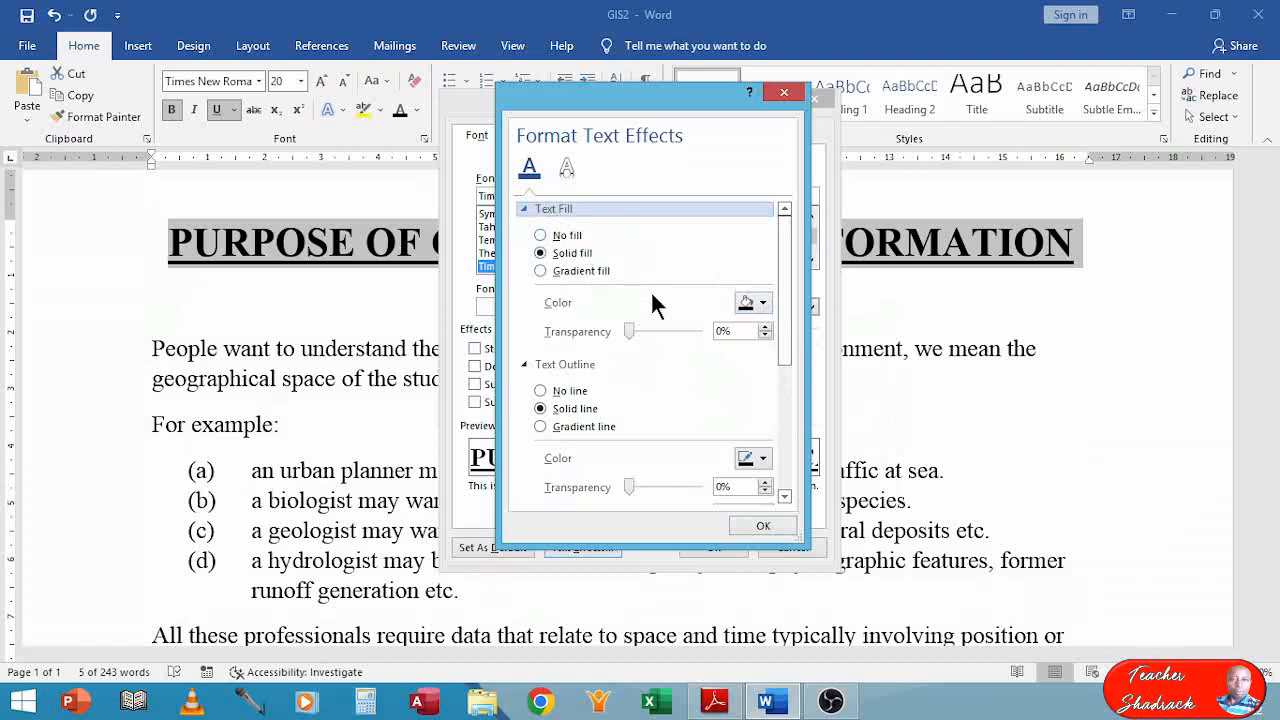
click(764, 302)
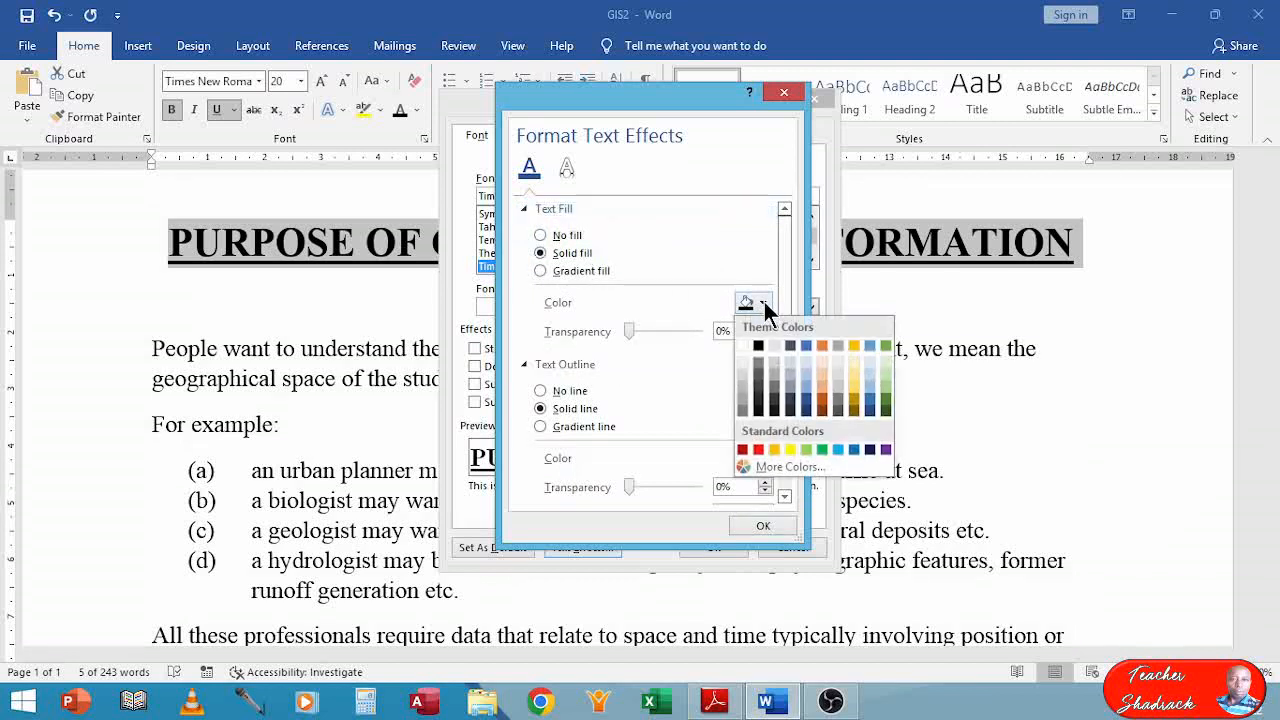
click(742, 346)
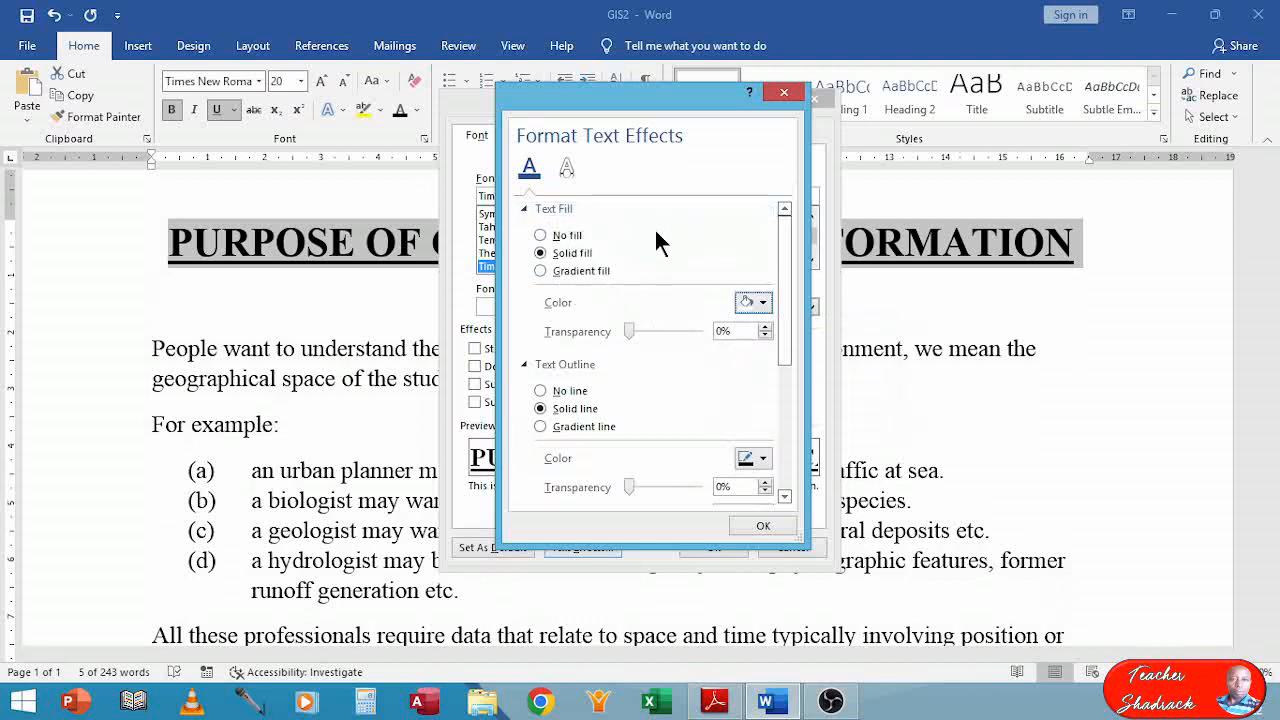
click(762, 528)
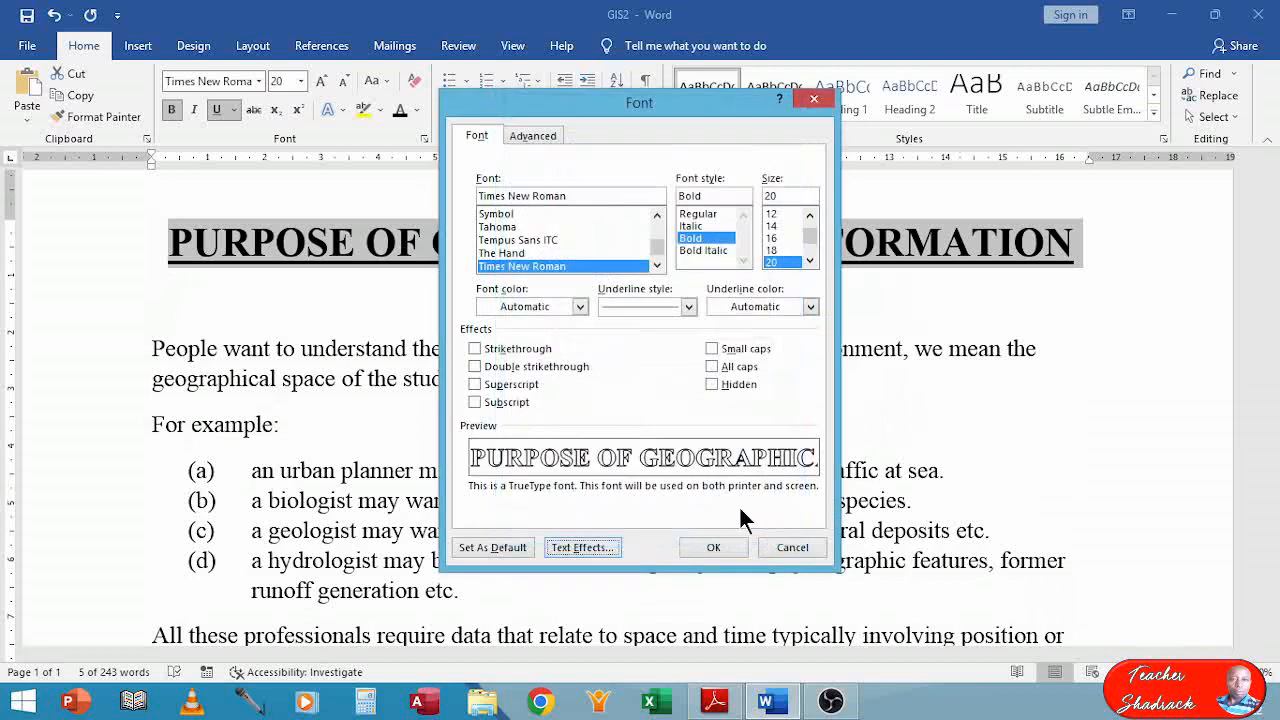
click(703, 548)
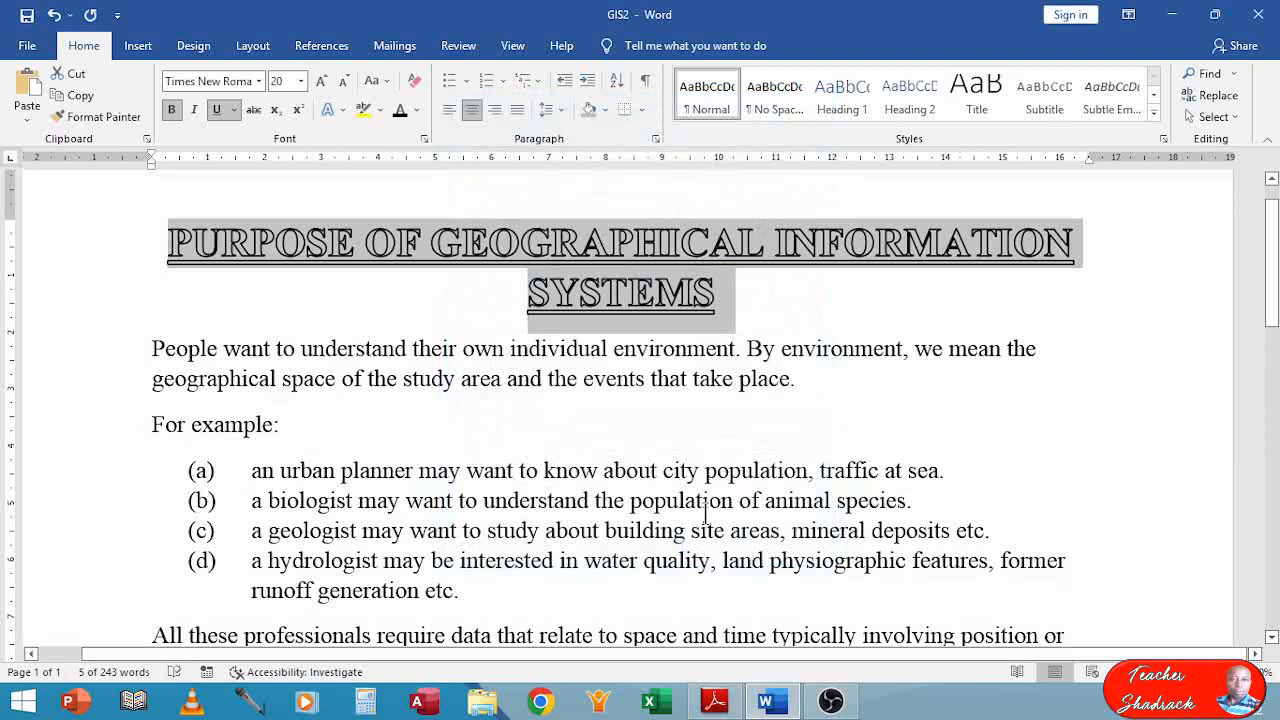
Save the GIS2 document and switch to Adobe Reader to read the passage formatting tasks in the exam paper.
key(ctrl+s)
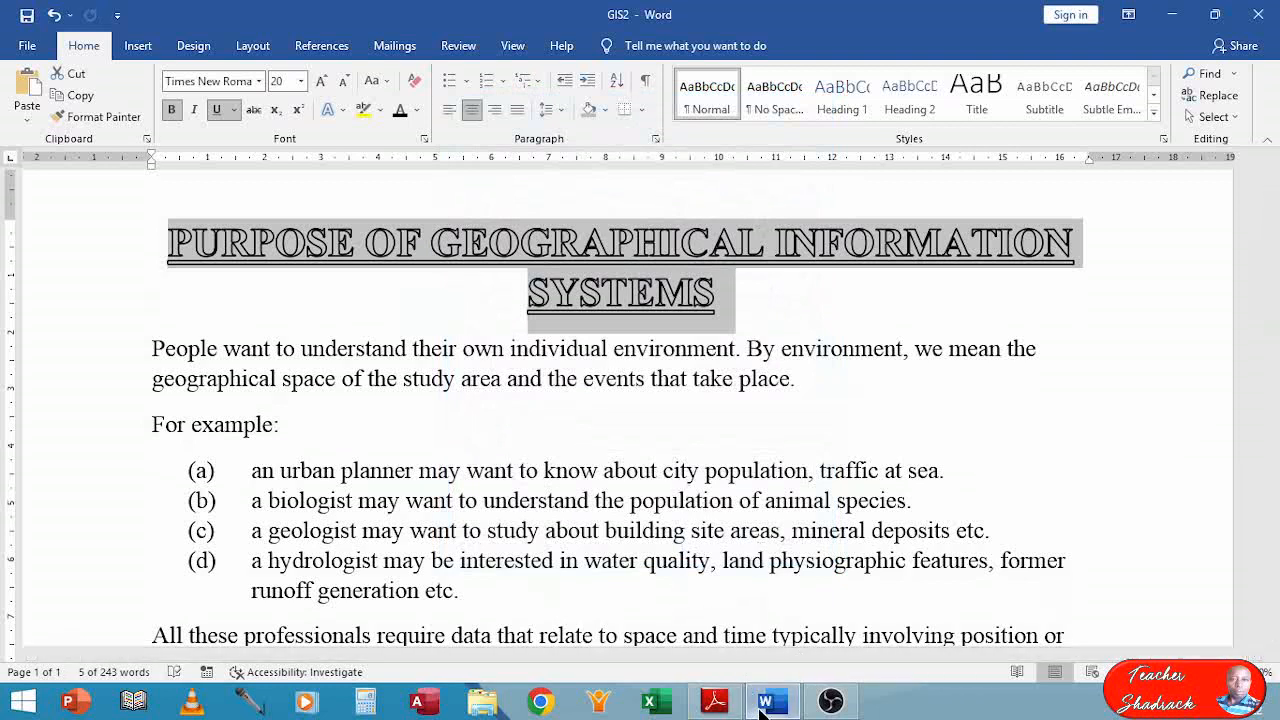
click(714, 702)
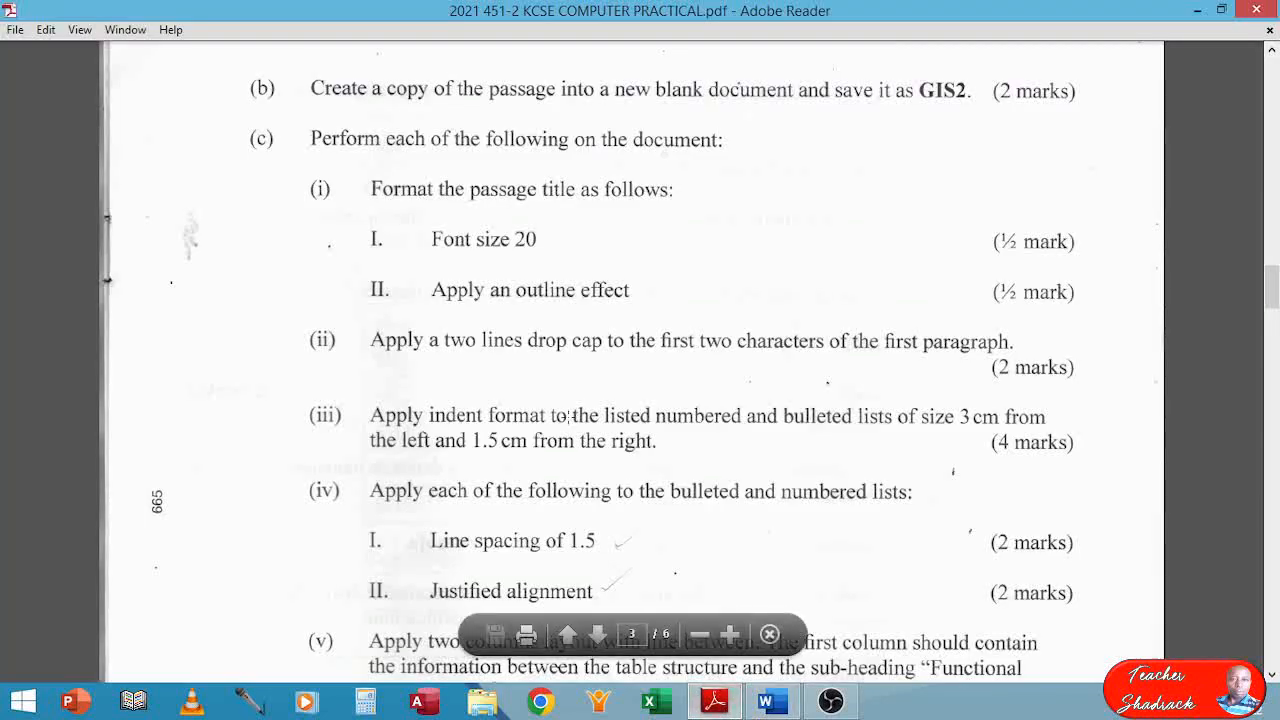
click(569, 418)
click(460, 385)
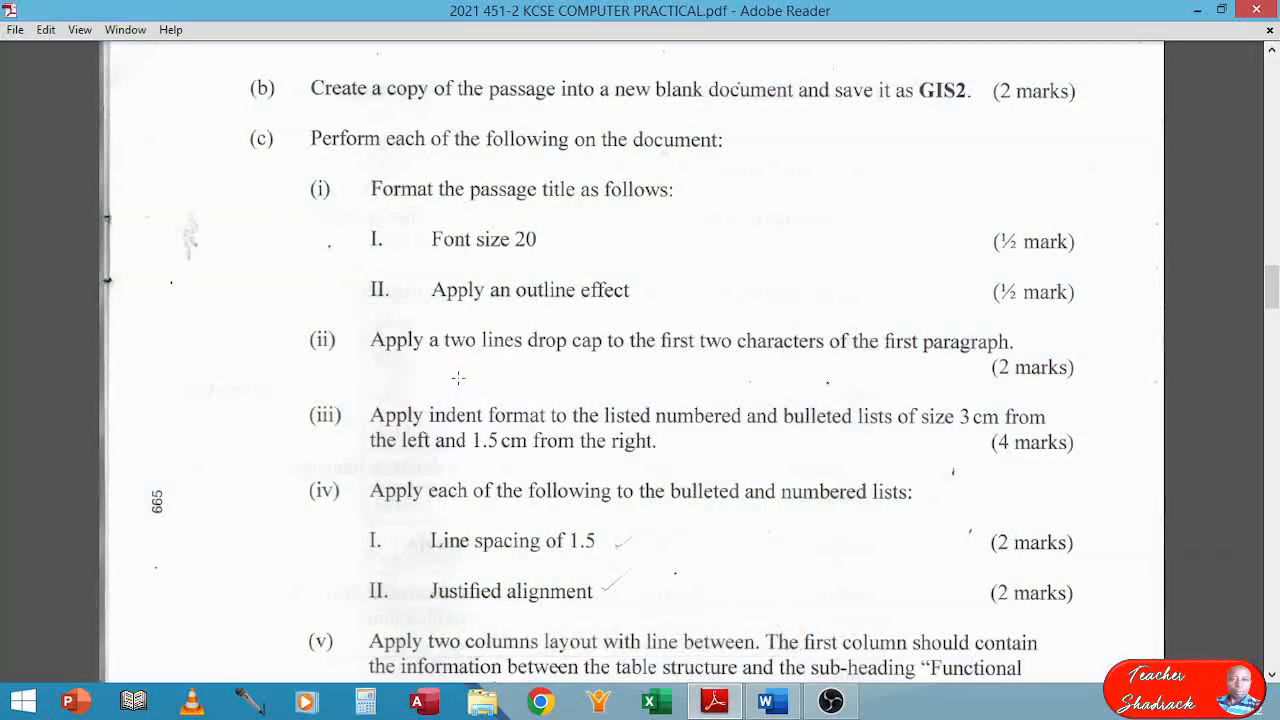
scroll(458, 377, down, 3)
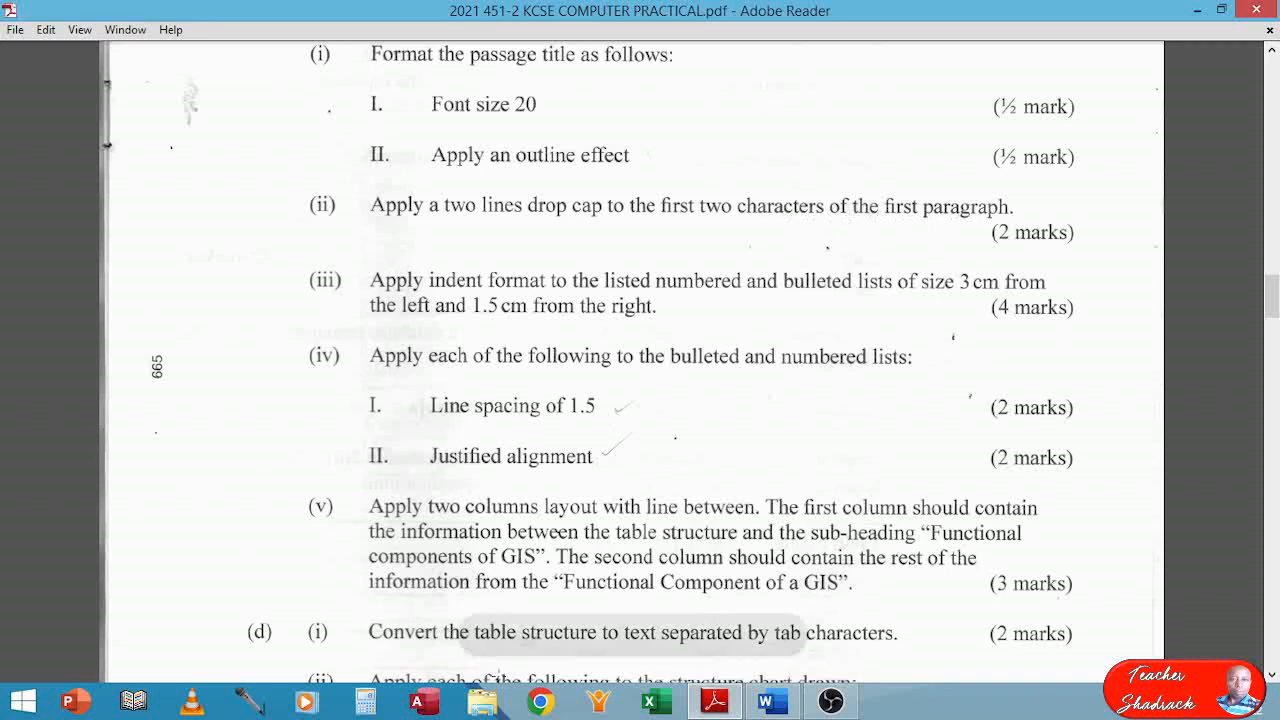
Switch back to Word and apply a two-line dropped cap to "Pe", the first two characters of the first paragraph.
click(768, 704)
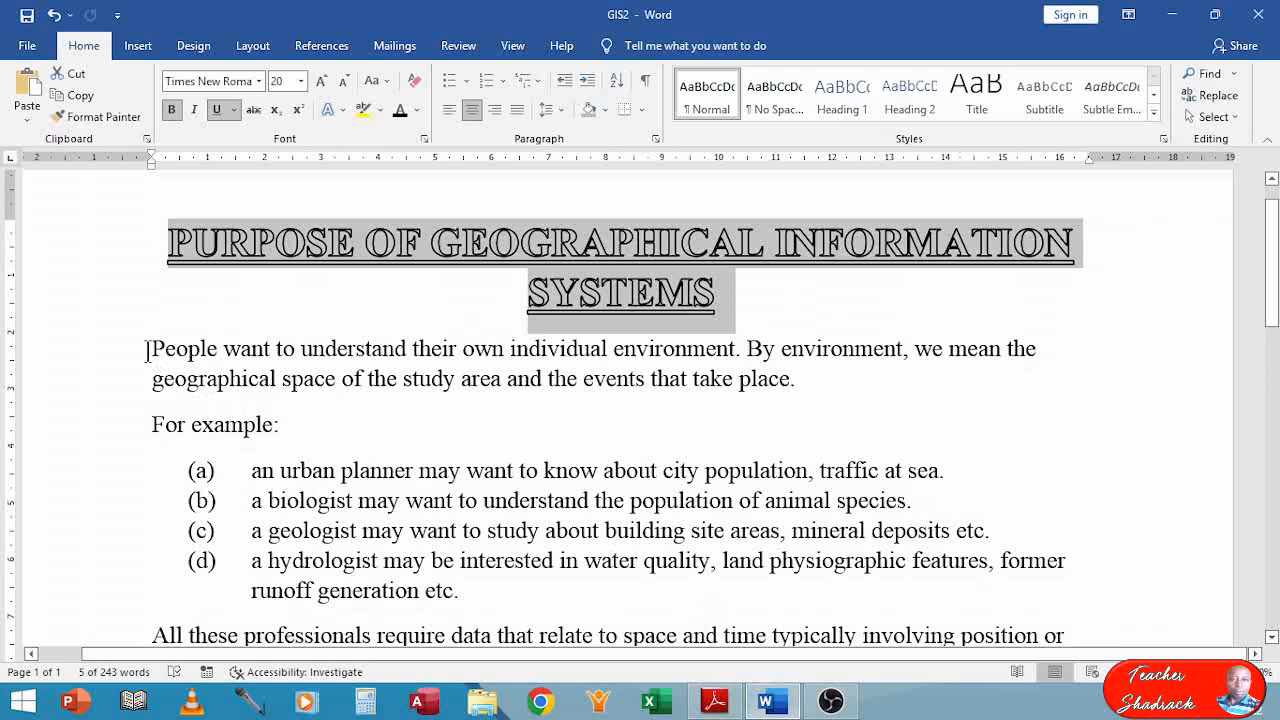
drag(147, 350, 178, 350)
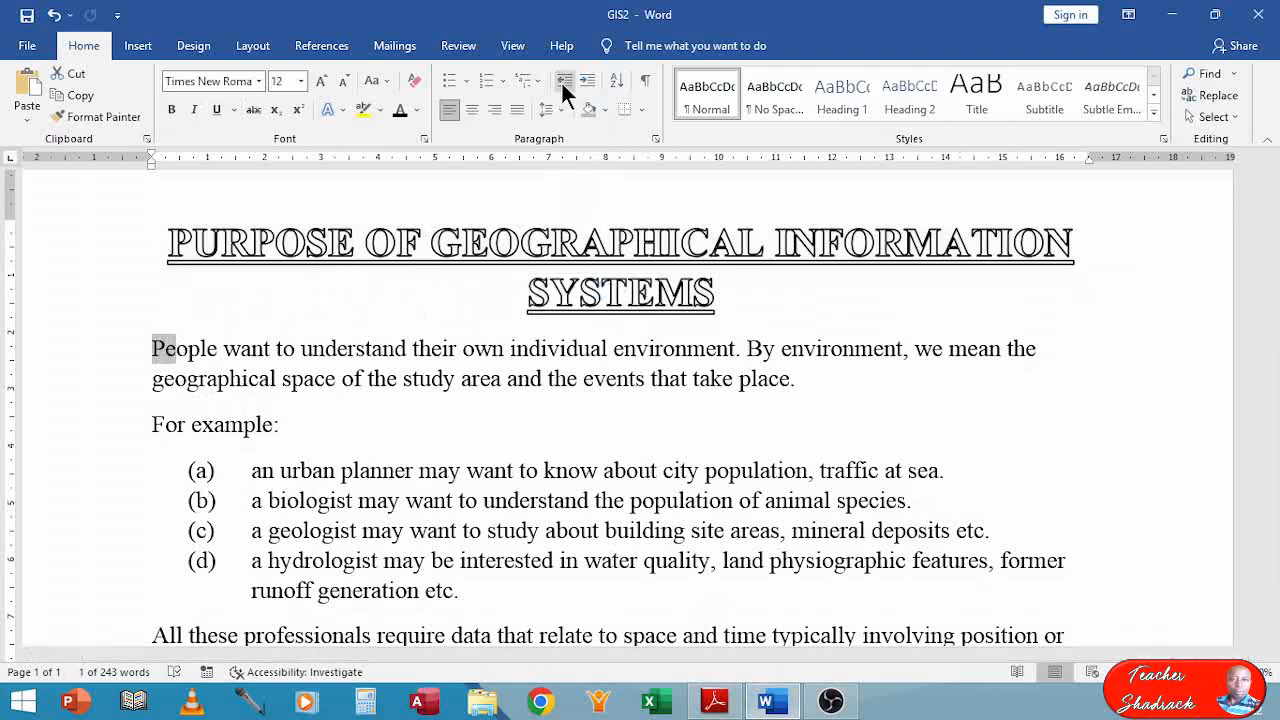
click(138, 47)
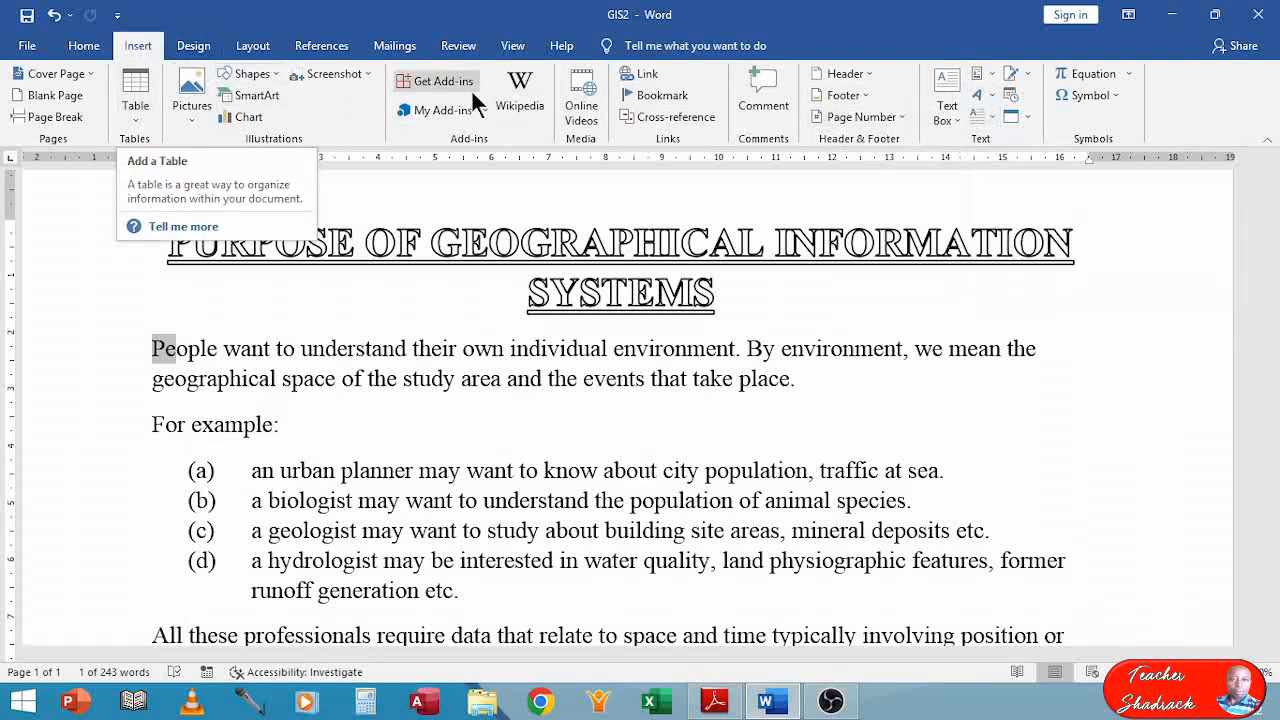
click(992, 124)
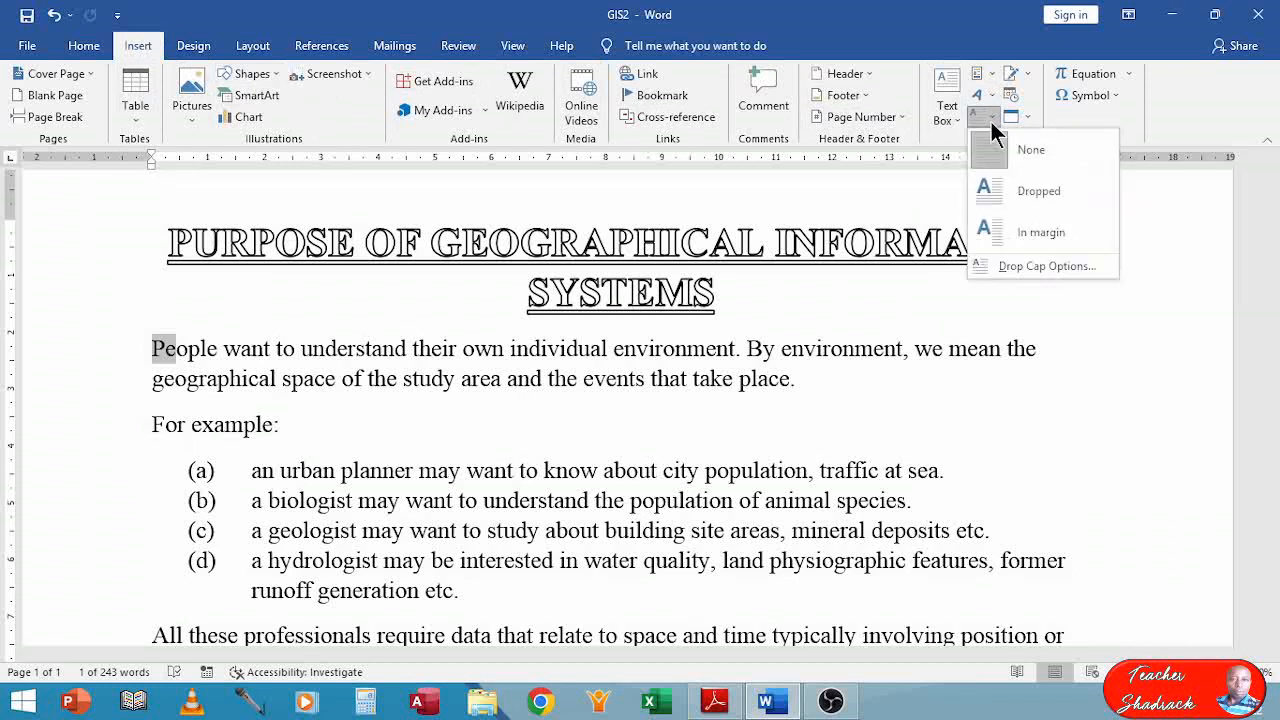
click(1027, 268)
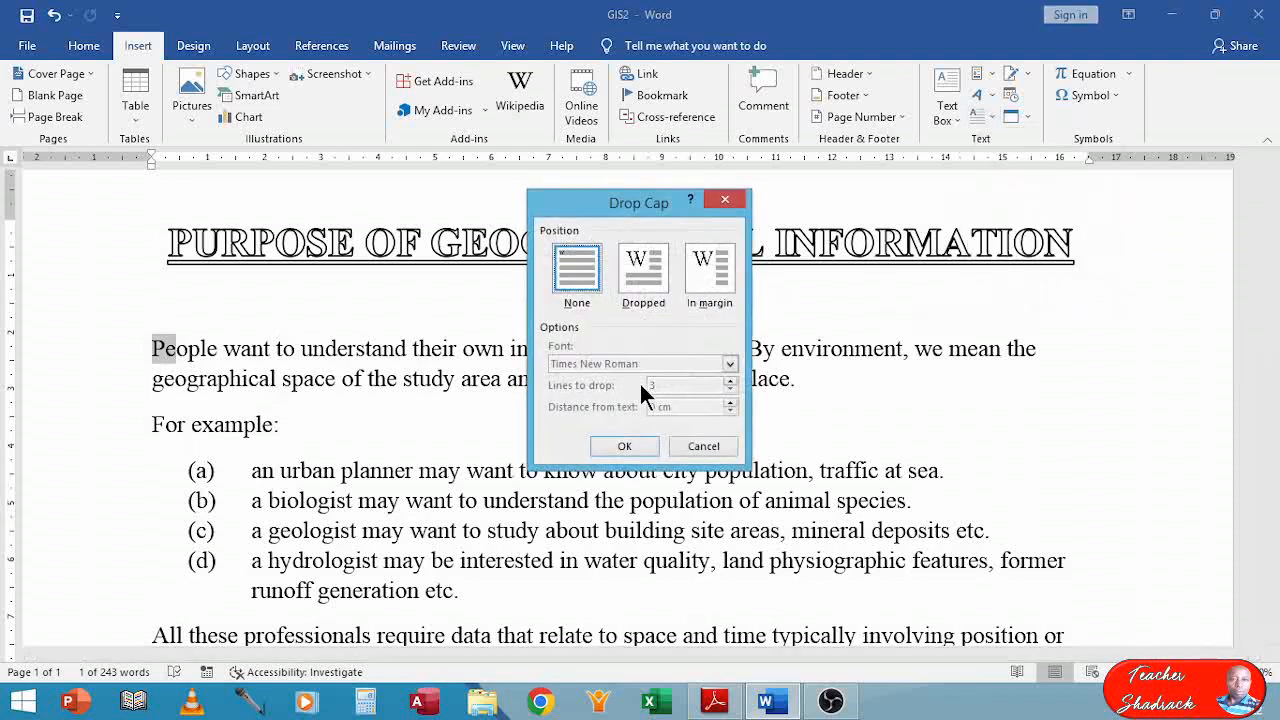
click(641, 268)
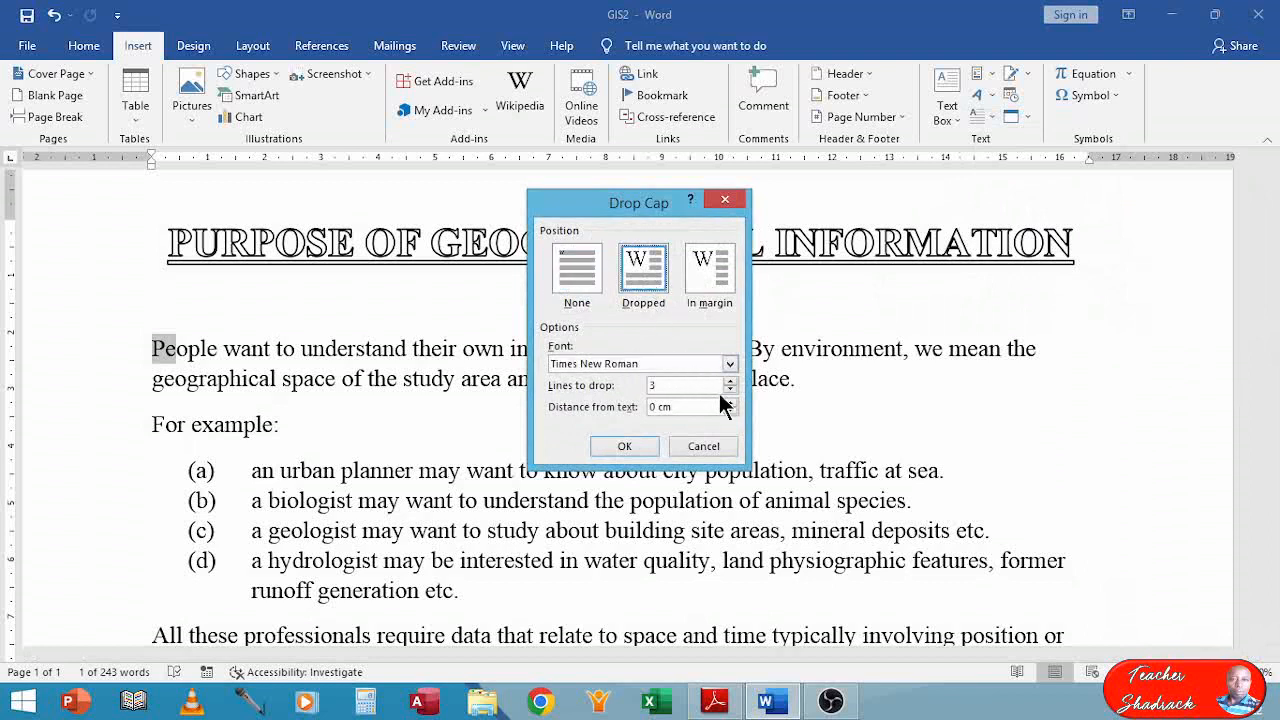
click(730, 381)
click(731, 390)
click(644, 449)
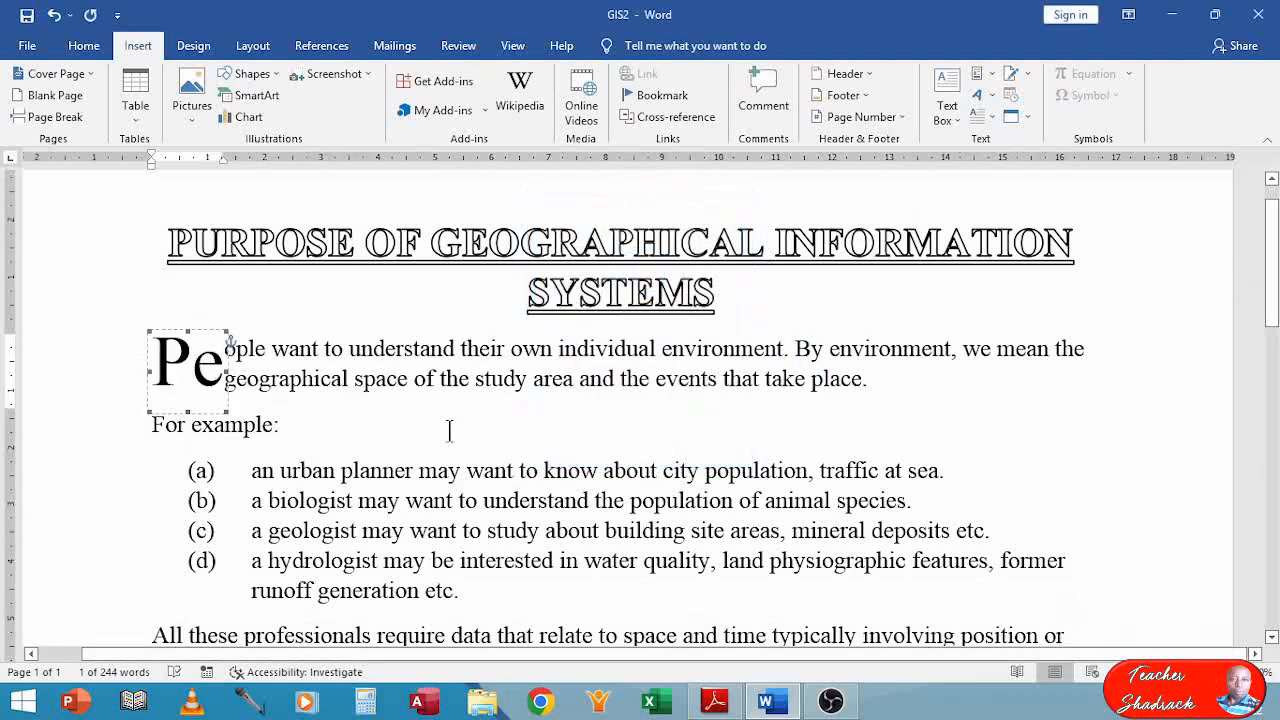
click(380, 368)
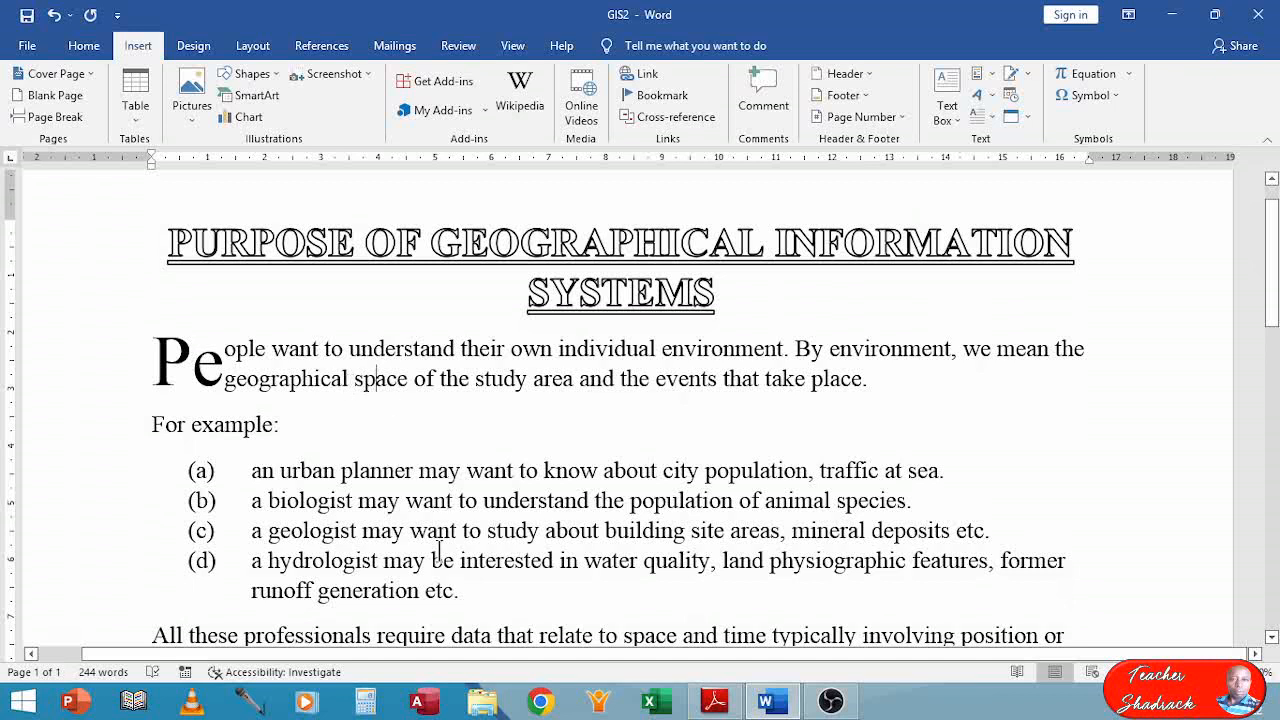
Check the list indentation requirements in the exam paper in Adobe Reader and return to the Word document.
click(714, 700)
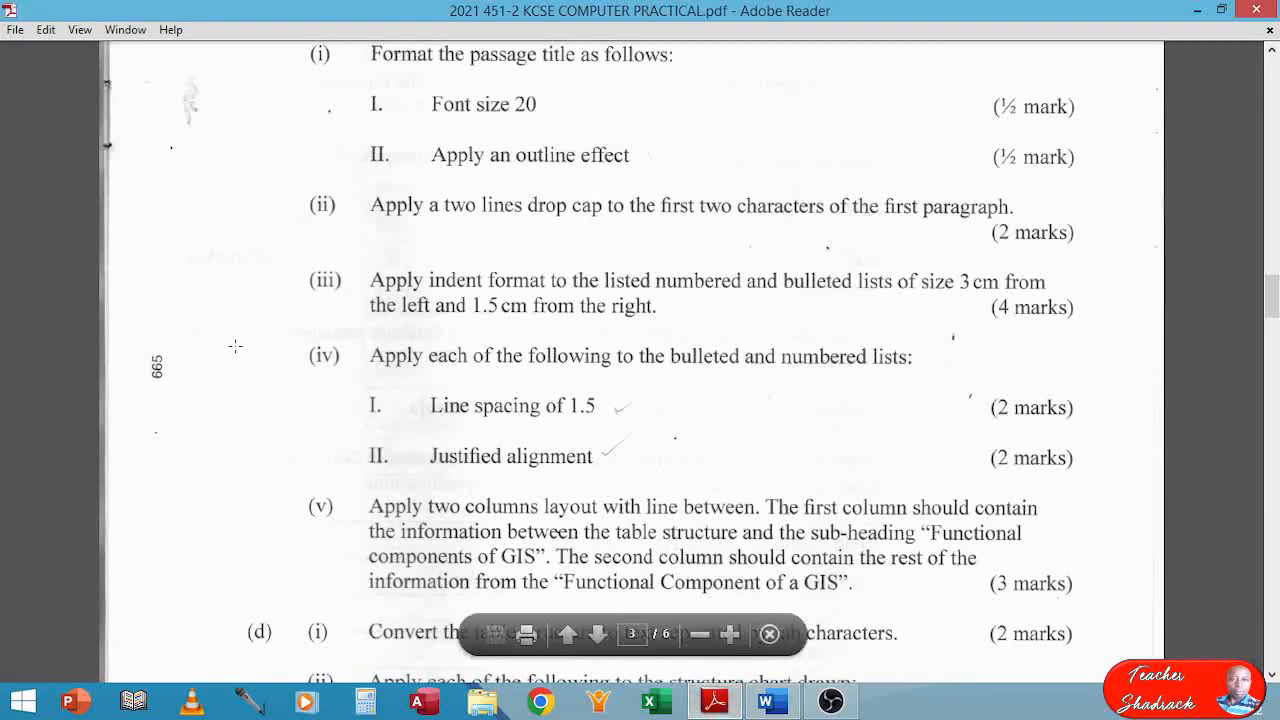
scroll(760, 281, down, 1)
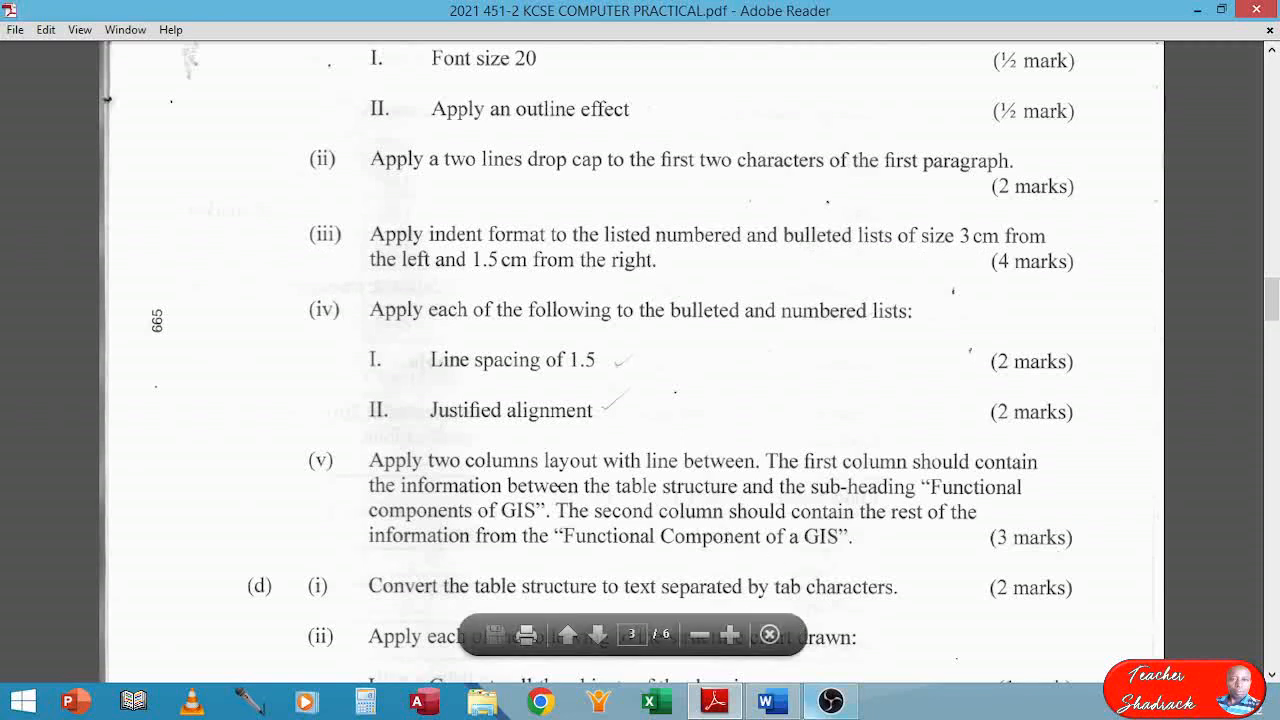
click(772, 705)
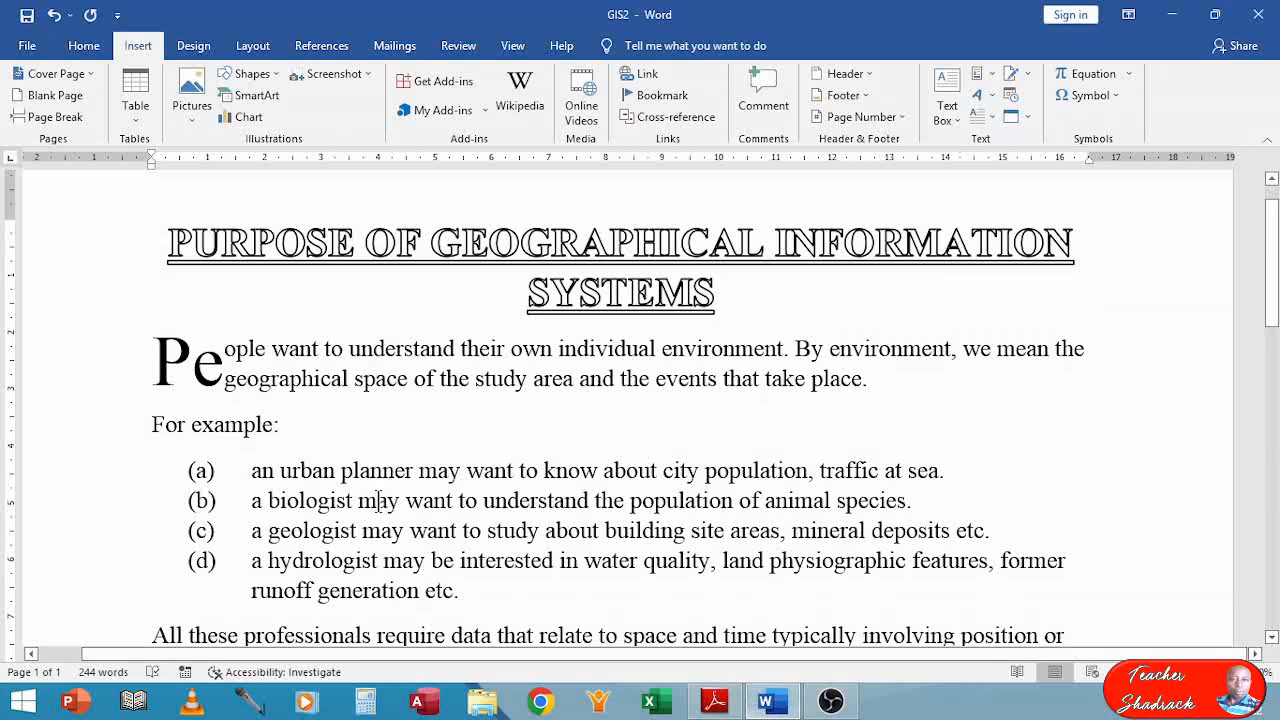
Set the left indent of list items (a) to (d) under "For example:" to 3 cm in the paragraph settings.
scroll(378, 497, down, 5)
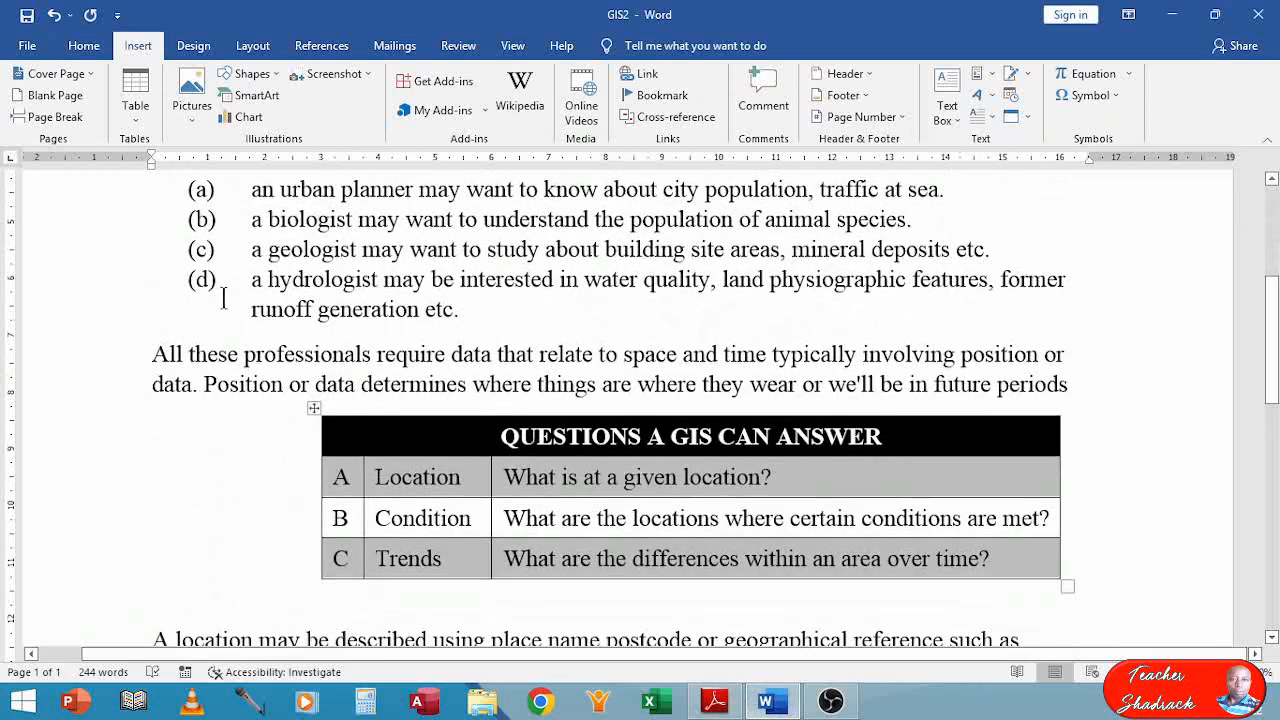
scroll(224, 297, up, 3)
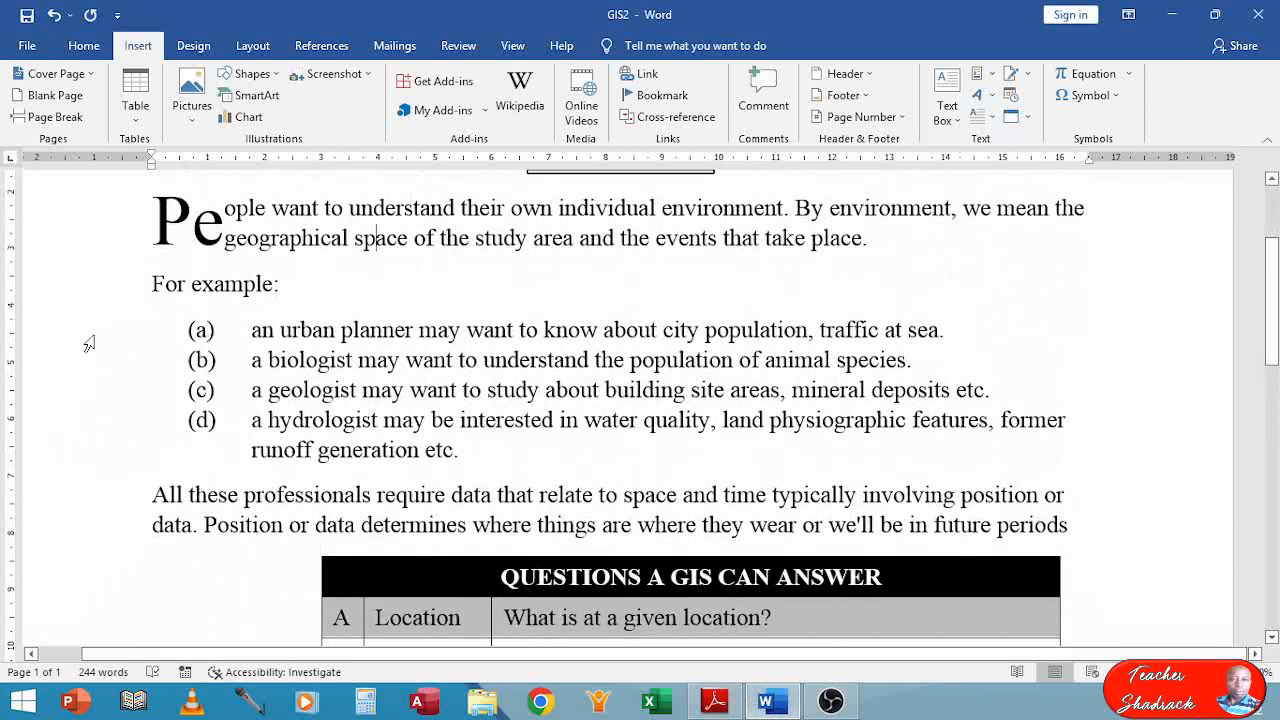
drag(80, 342, 157, 459)
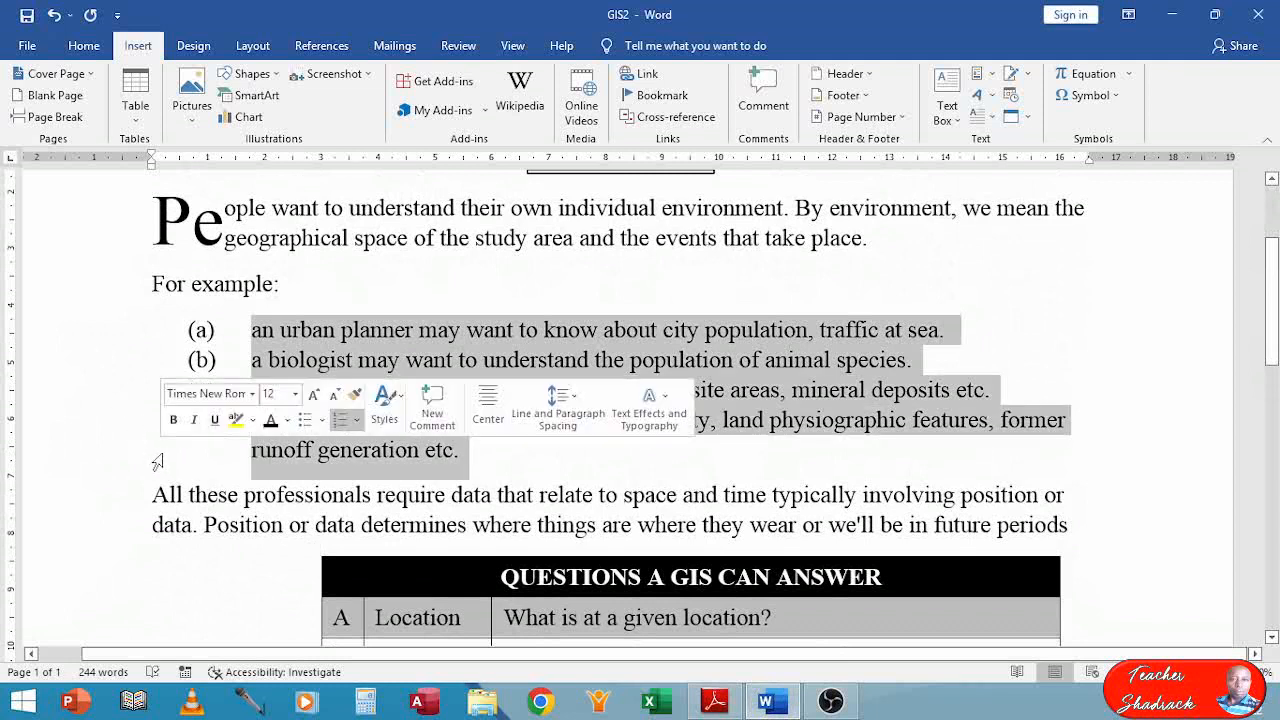
click(91, 48)
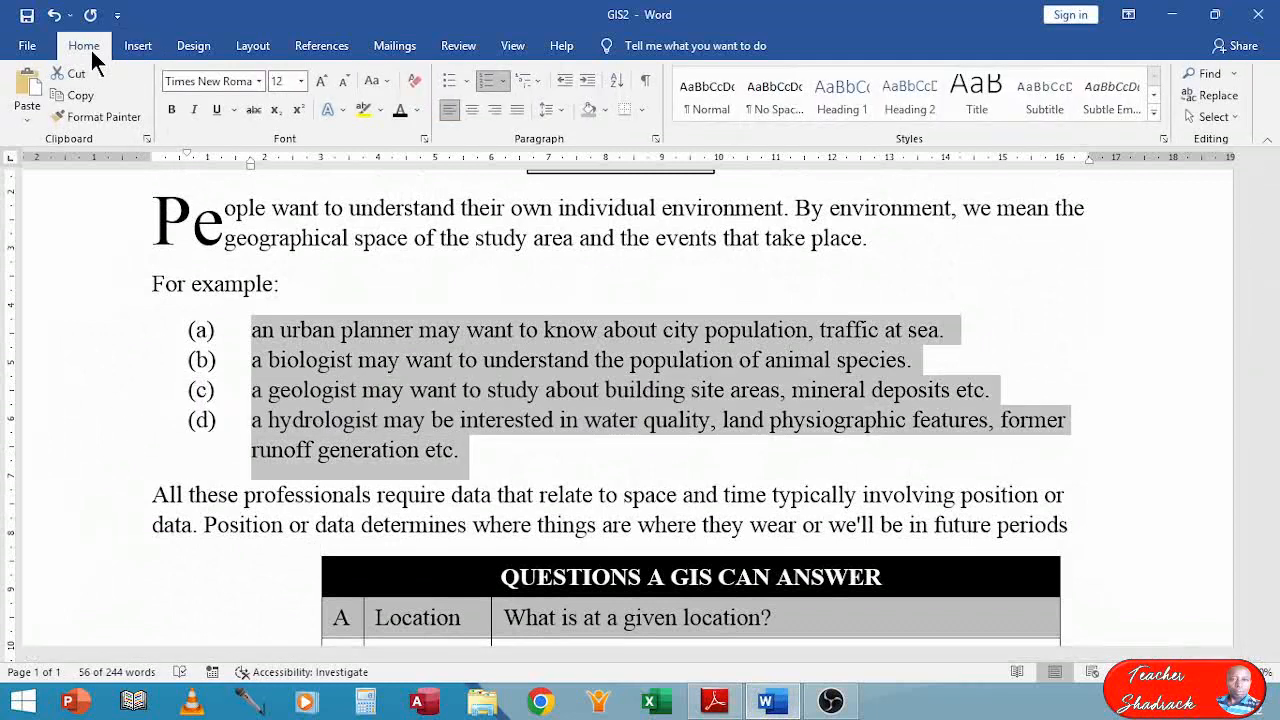
click(655, 142)
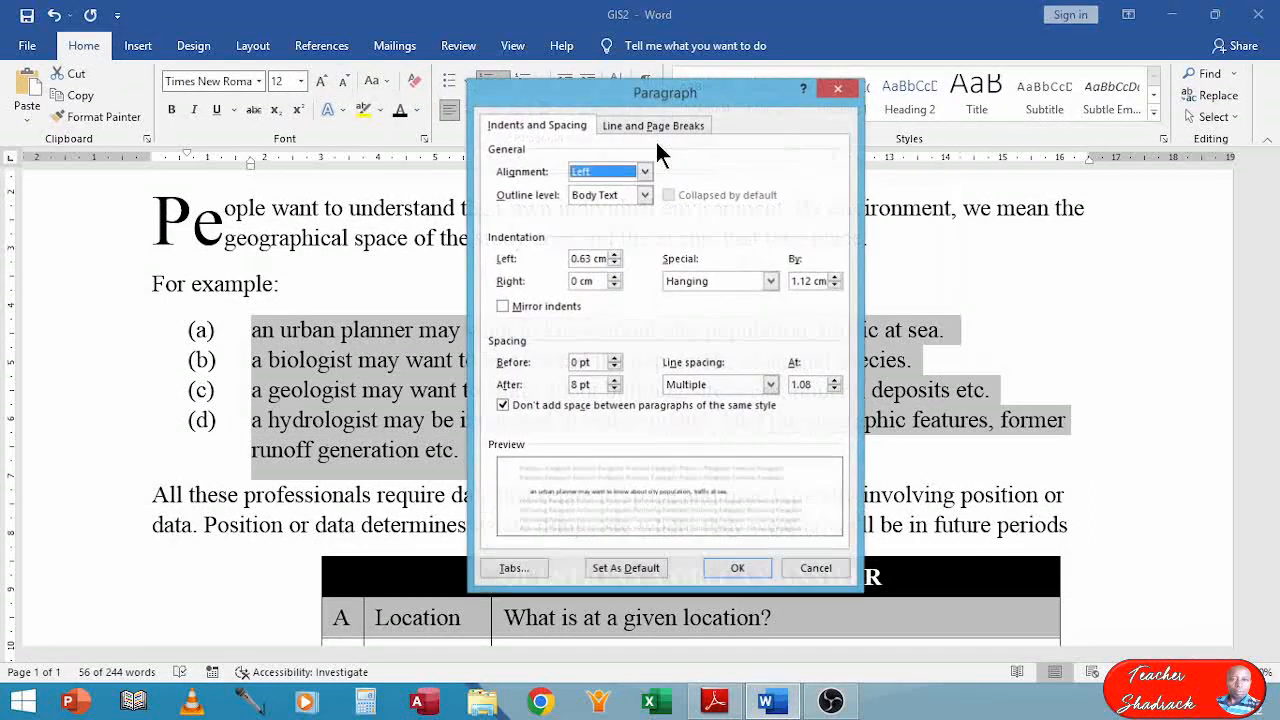
click(566, 262)
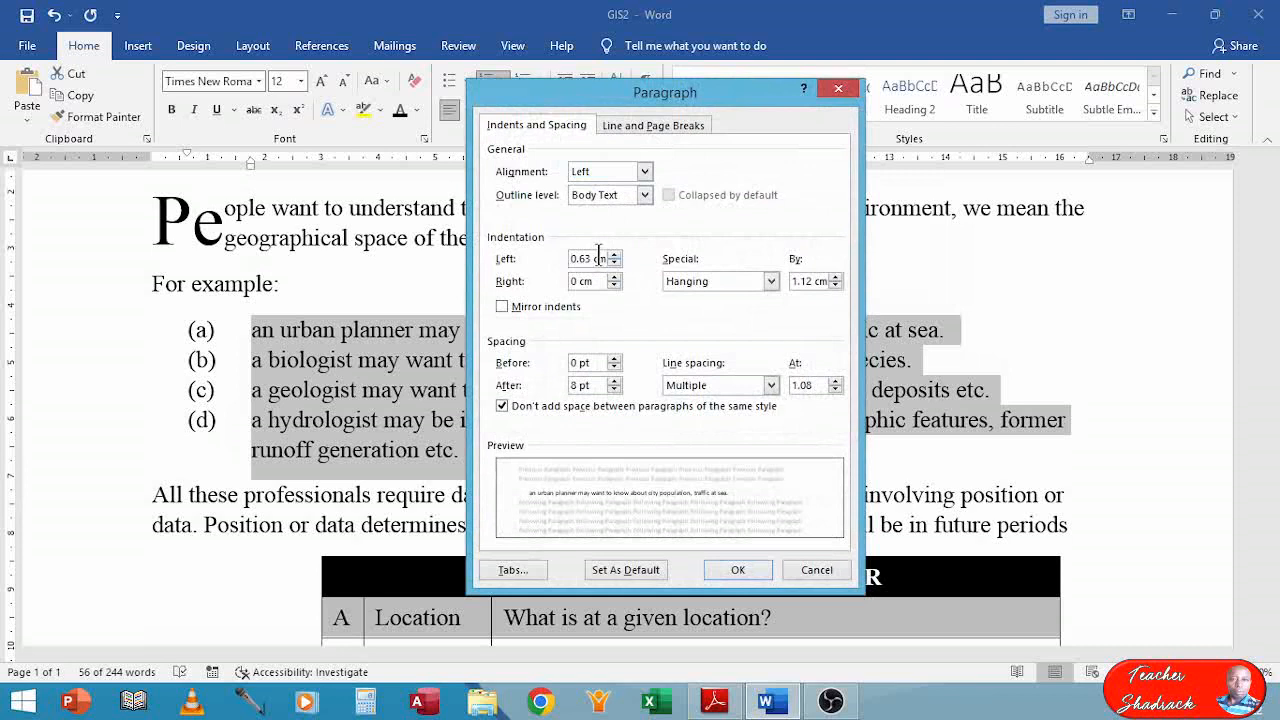
drag(600, 256, 526, 248)
key(BackSpace)
text(3)
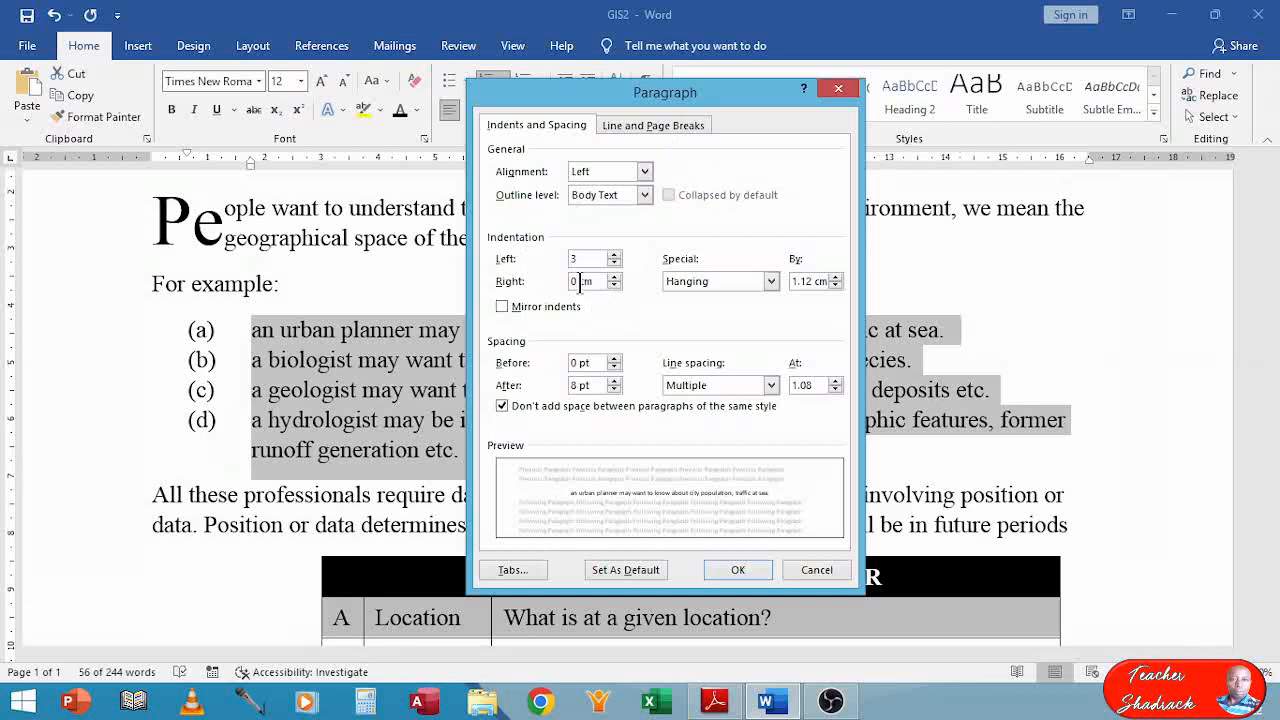
click(614, 263)
click(614, 254)
Set the right indent of list items (a) to (d) to 1.5 cm and apply the paragraph settings.
drag(597, 281, 538, 283)
text(1.5)
click(600, 260)
click(737, 570)
scroll(634, 328, down, 1)
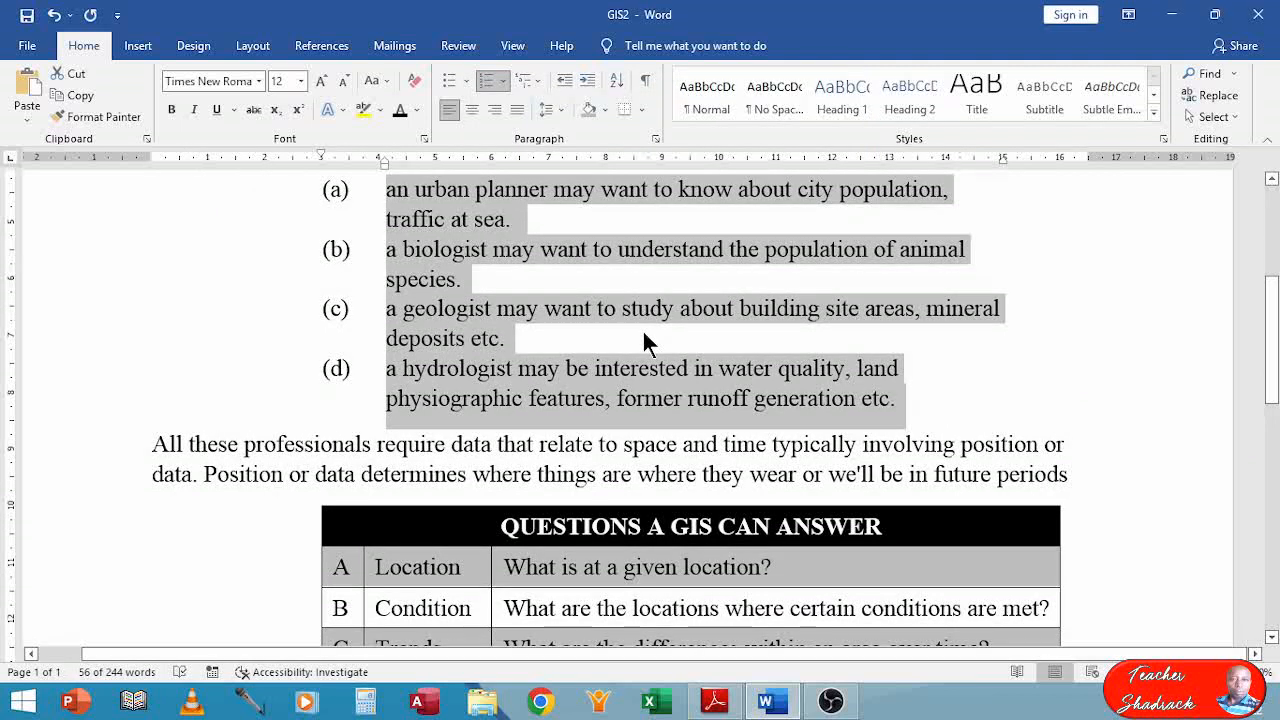
scroll(644, 333, down, 6)
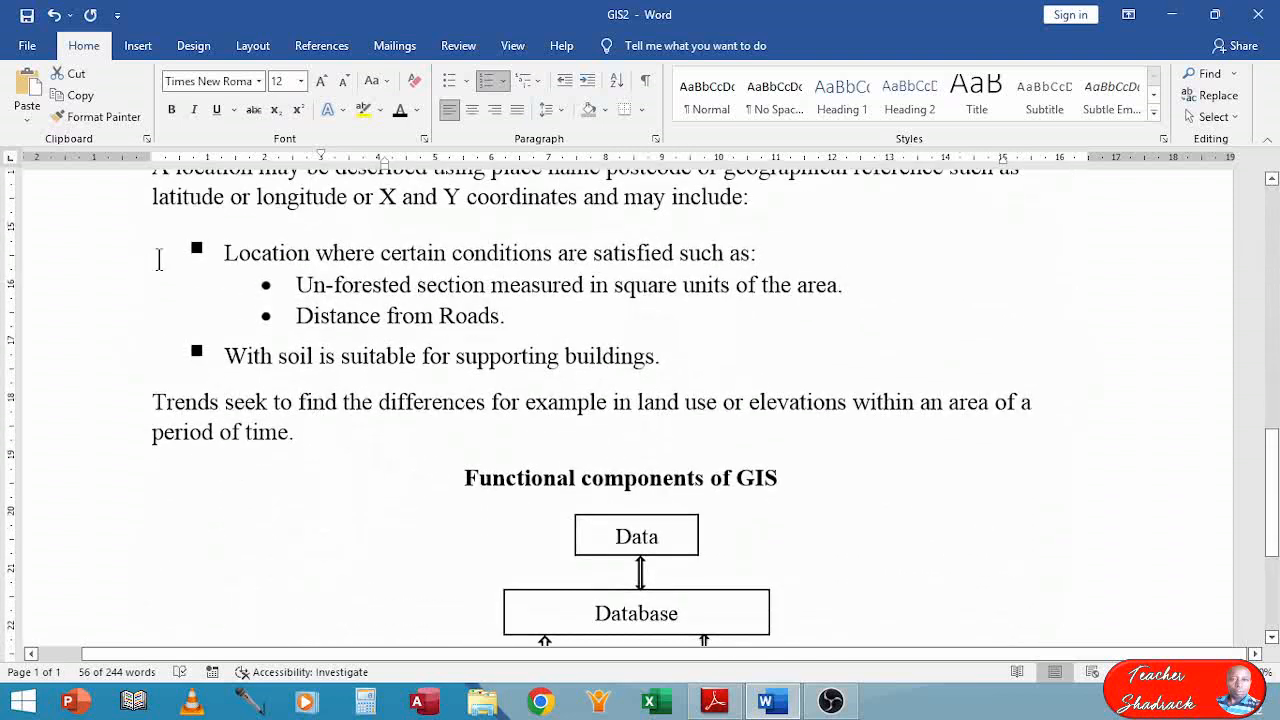
click(196, 248)
drag(408, 312, 668, 362)
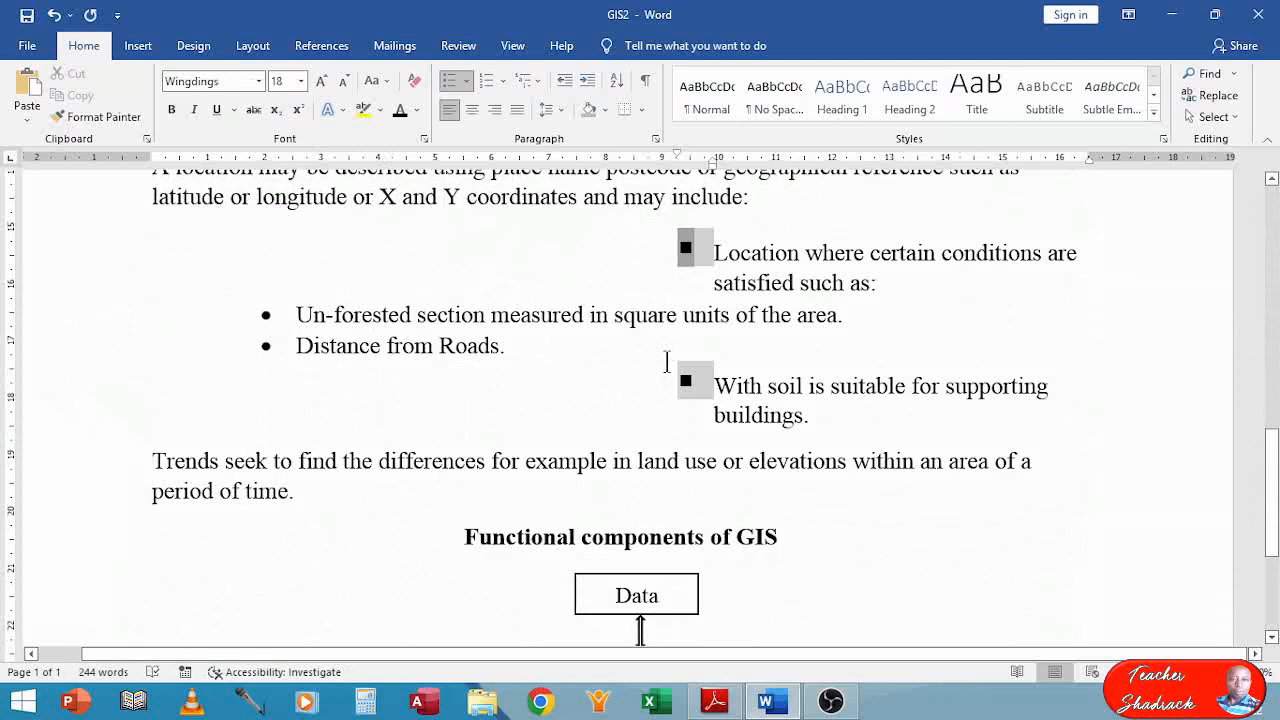
key(ctrl+z)
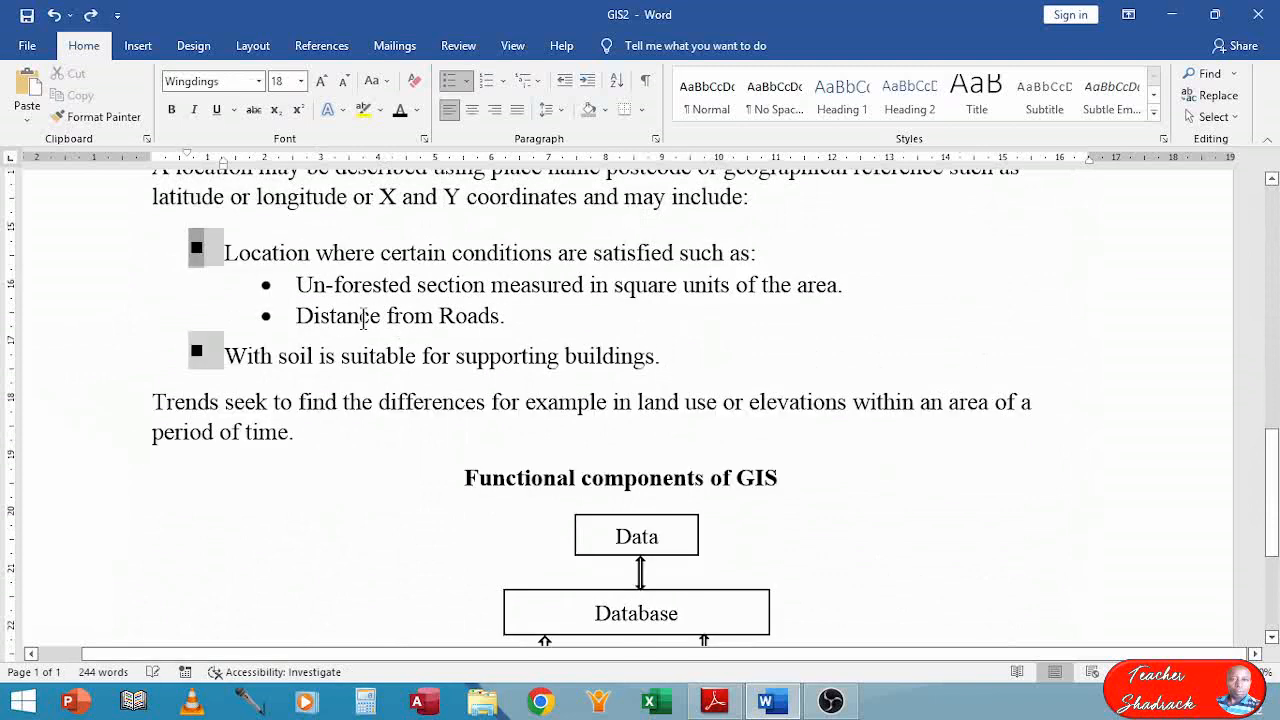
click(433, 316)
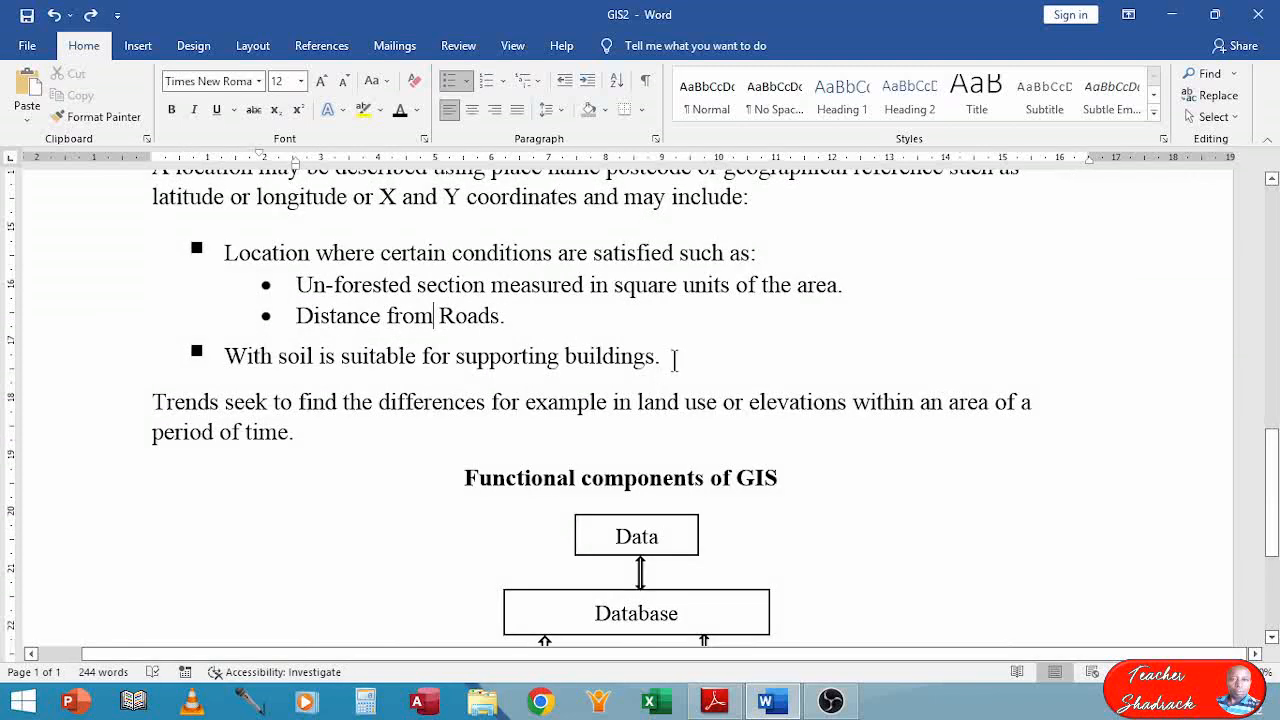
Indent the whole bulleted list, from "Location where certain conditions" to "With soil is suitable", 3 cm from the left and 1.5 cm from the right.
drag(671, 357, 126, 260)
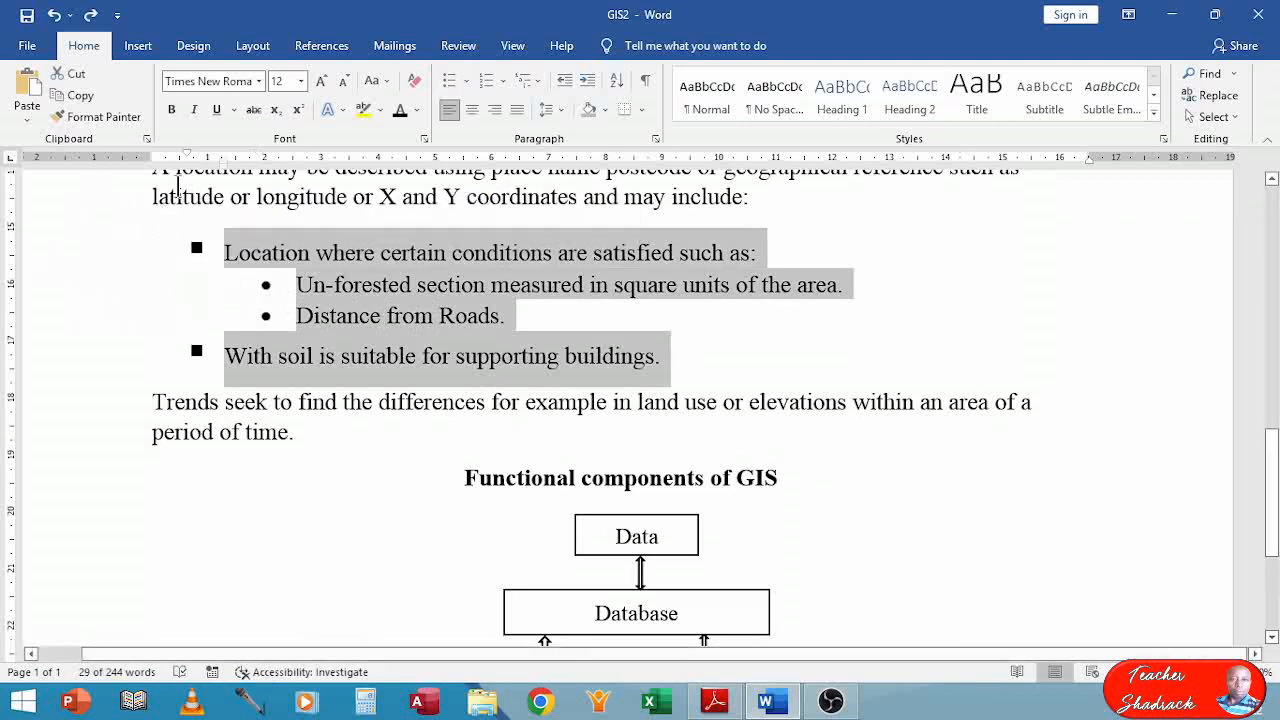
click(655, 138)
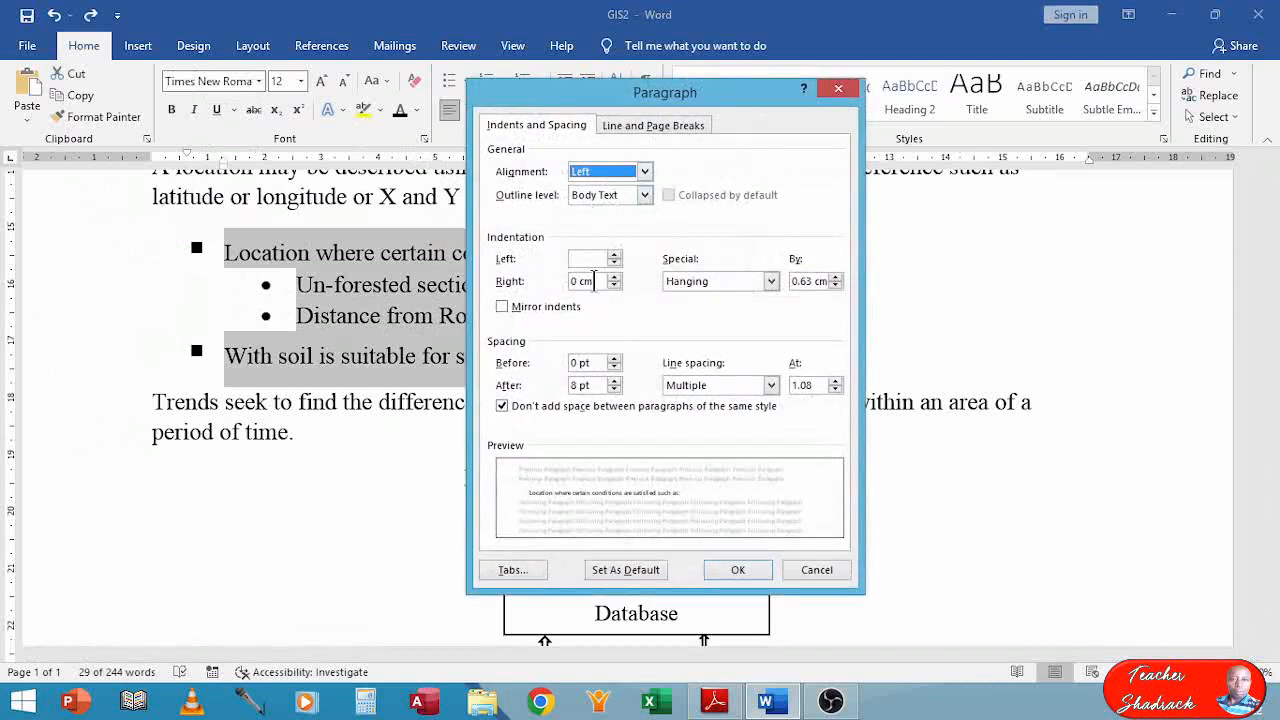
click(598, 259)
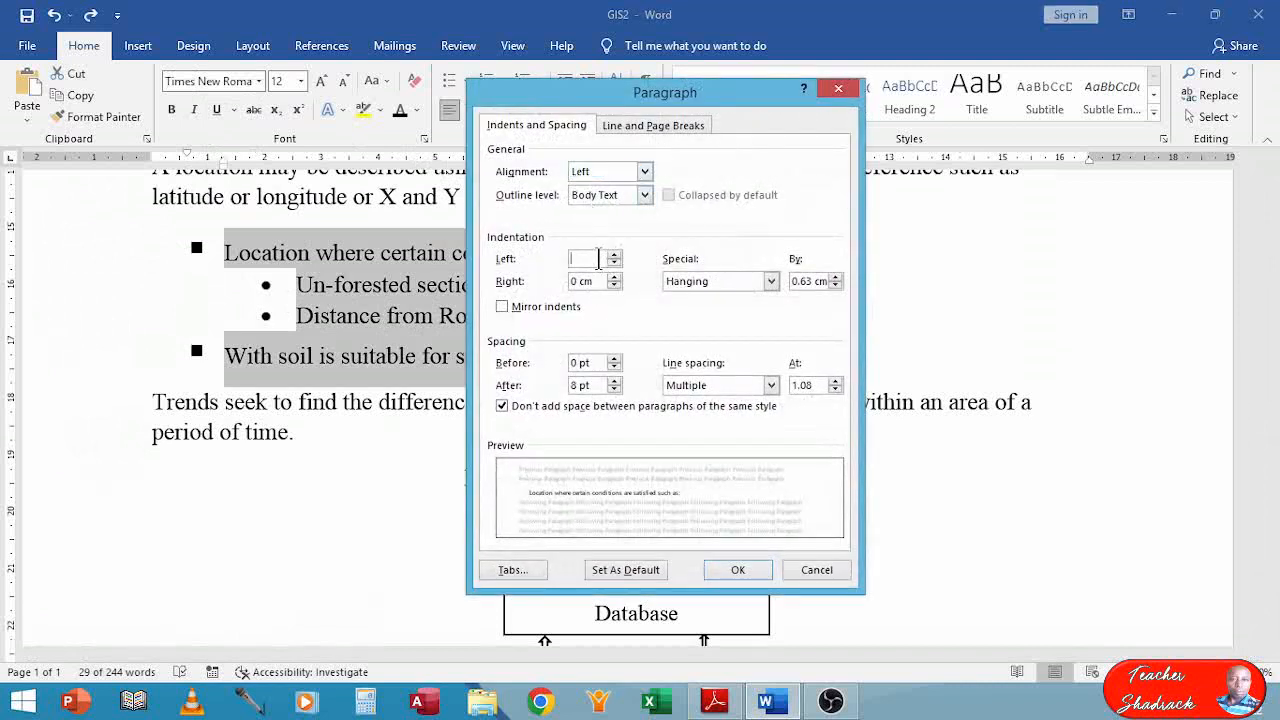
text(3)
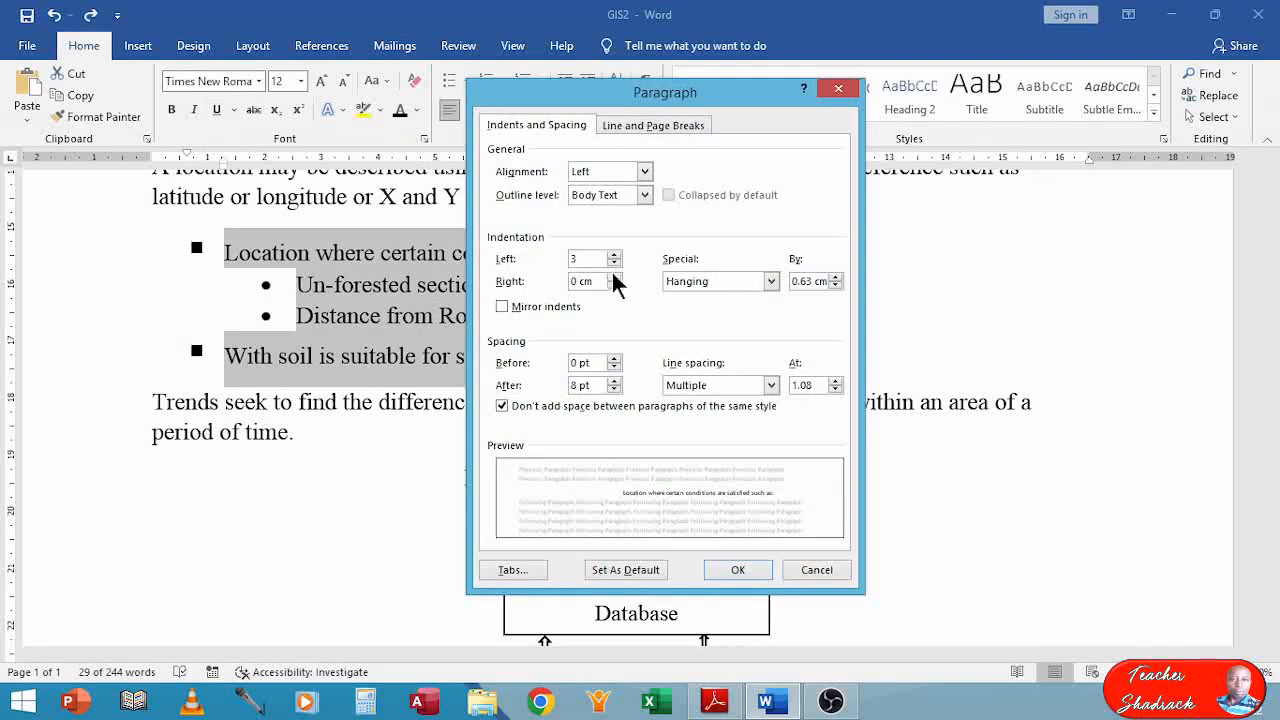
click(614, 264)
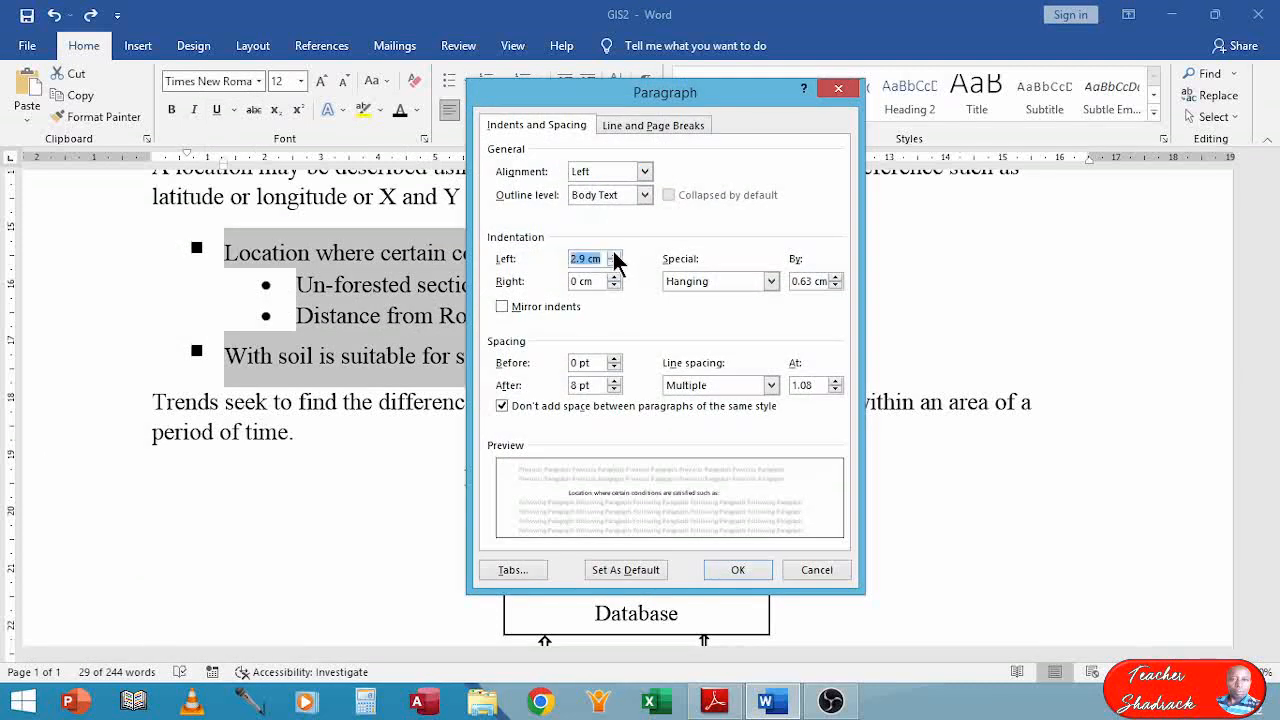
click(614, 255)
click(586, 281)
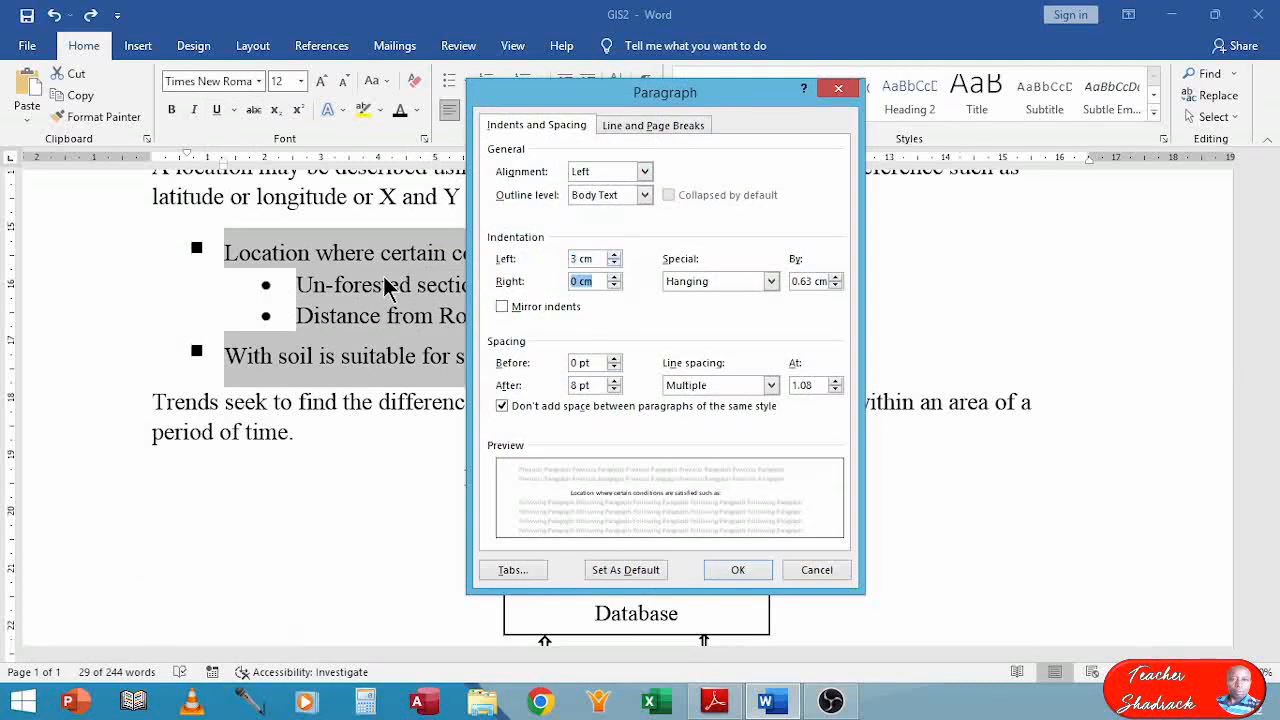
text(1.5)
click(617, 276)
click(735, 568)
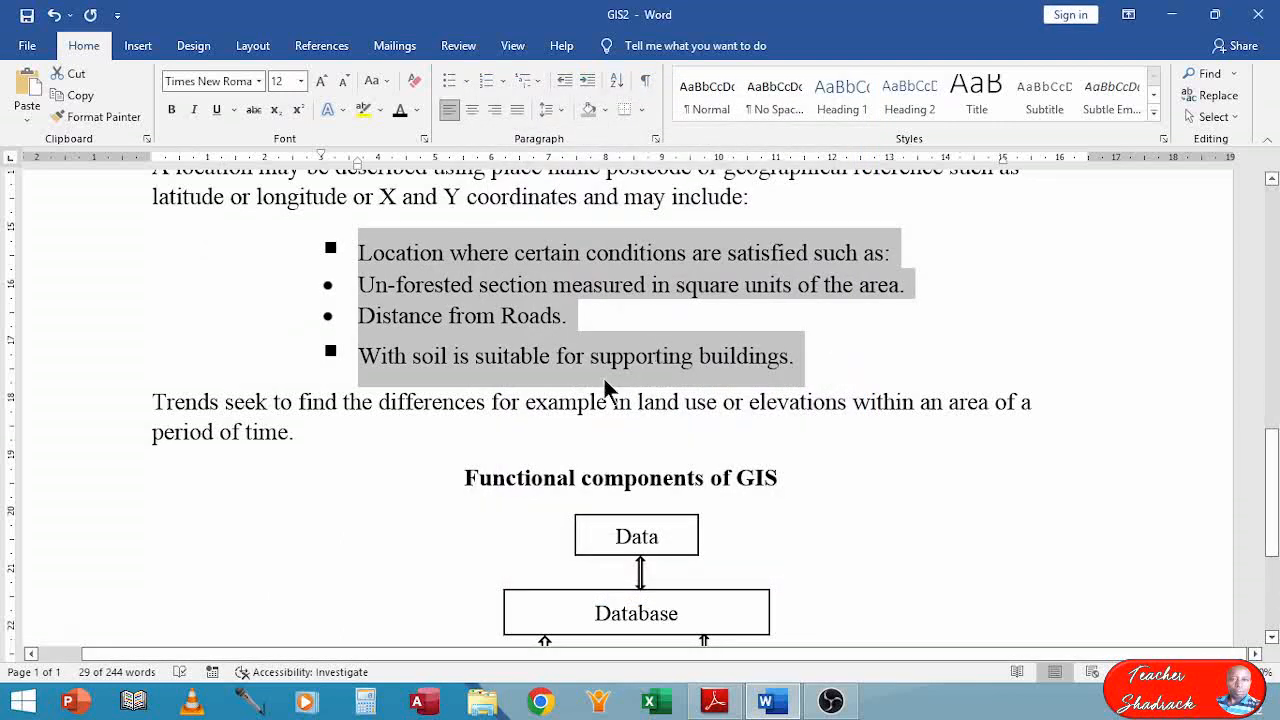
Check the exam paper in Adobe Reader for the line spacing and alignment required for the lists, and return to the Word document.
click(736, 706)
scroll(378, 455, down, 1)
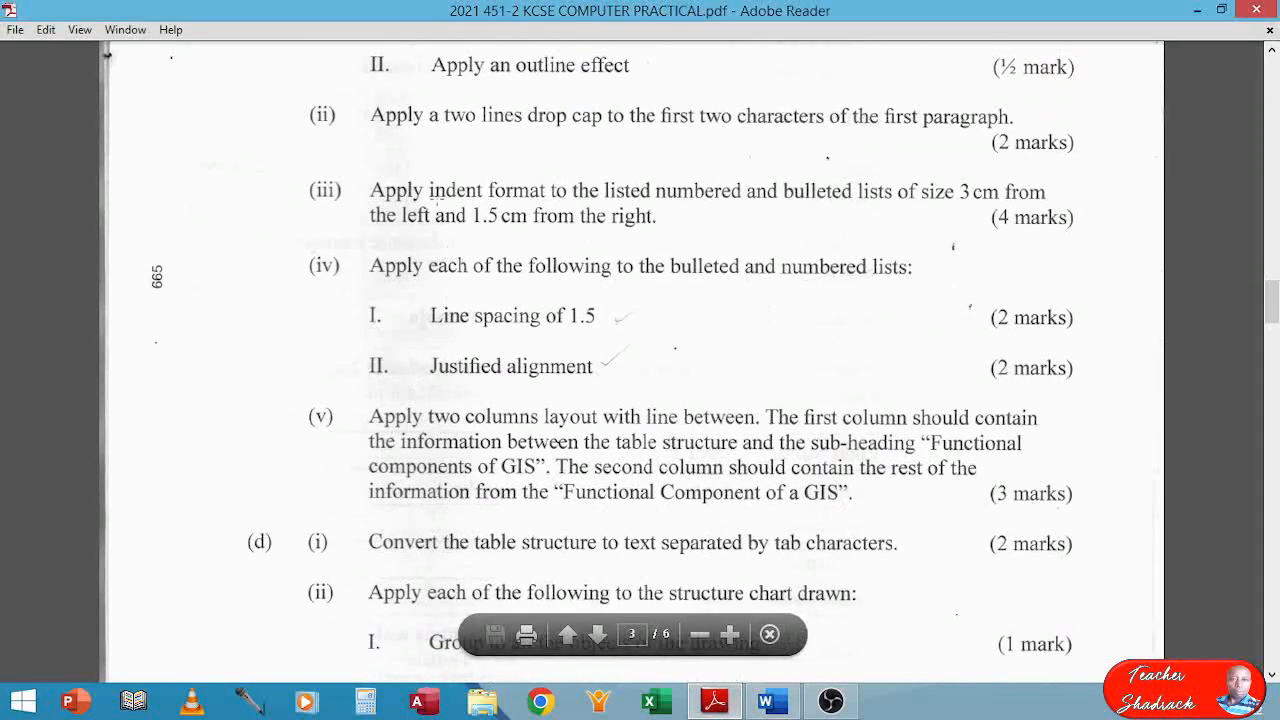
click(413, 279)
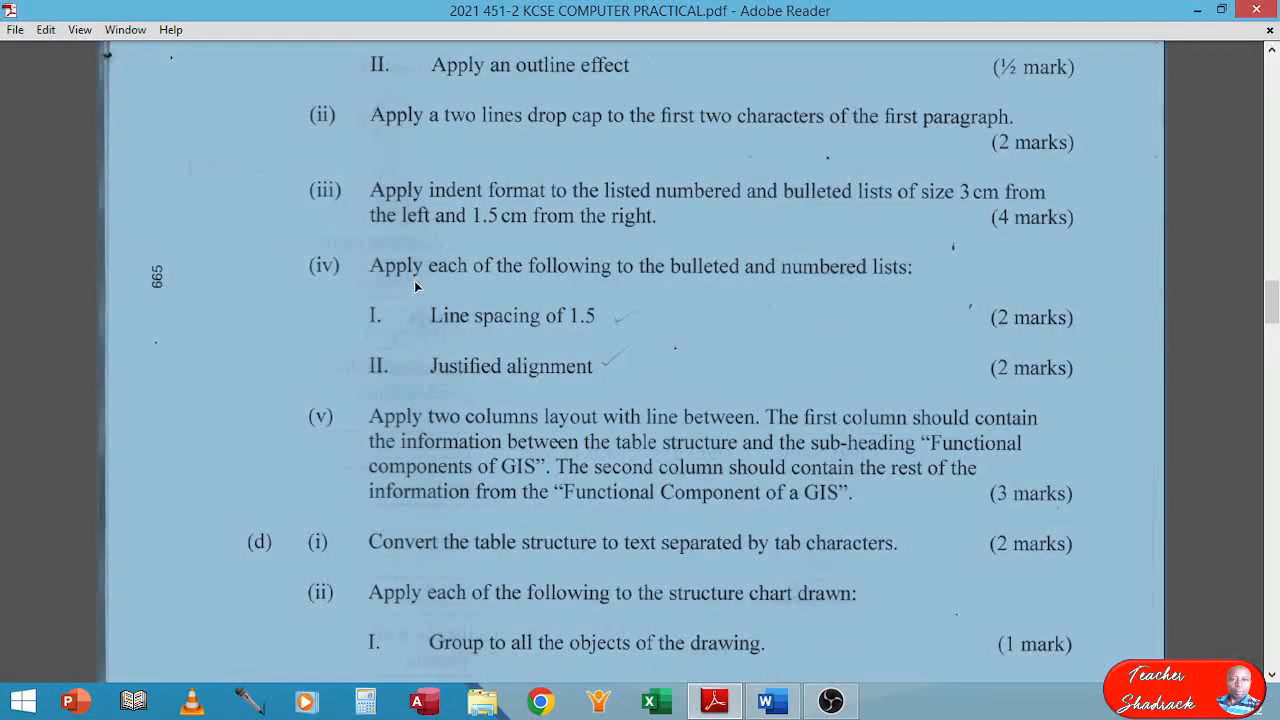
click(414, 280)
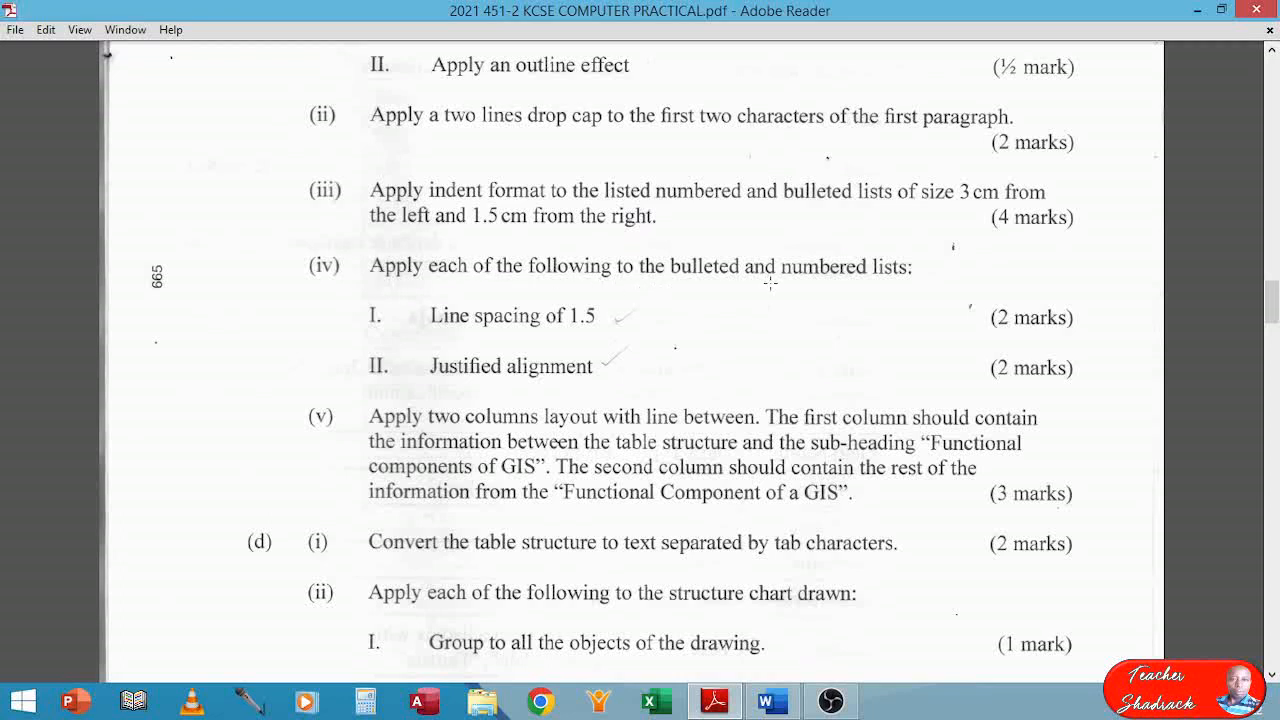
scroll(770, 283, down, 2)
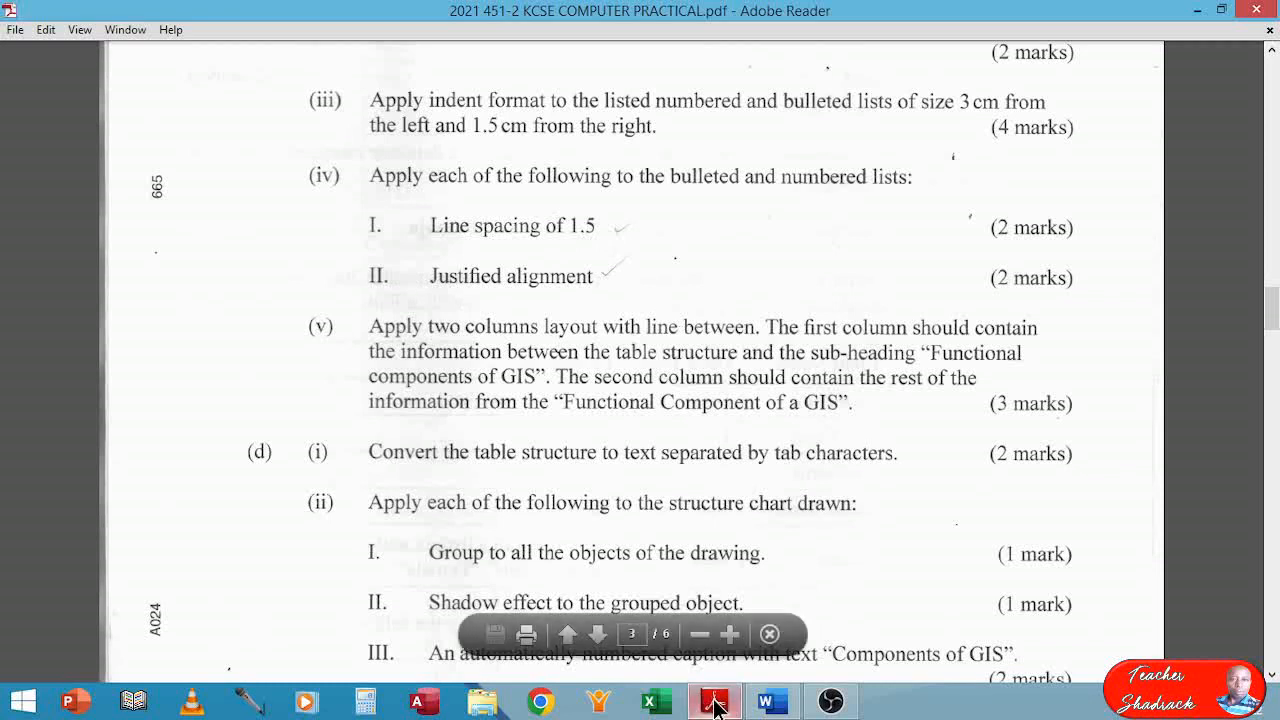
click(768, 703)
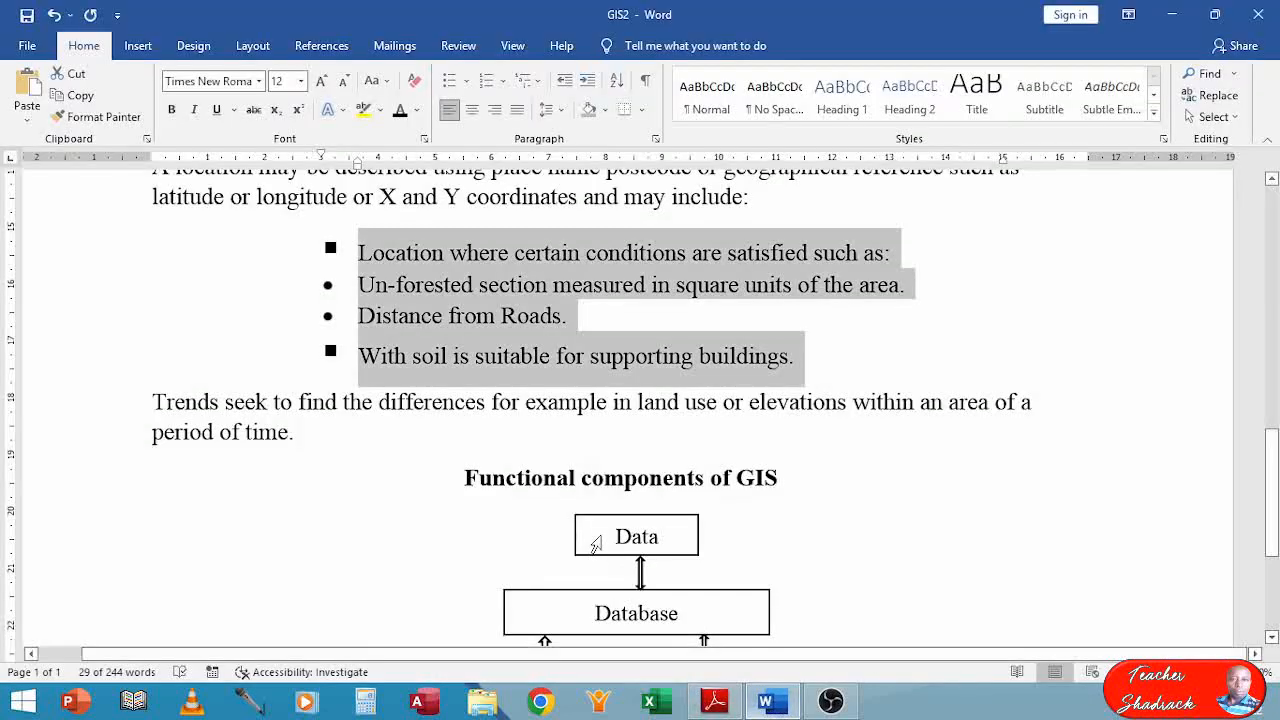
Set the bulleted list from "Location where certain conditions" to "With soil is suitable" to 1.5 line spacing and justified alignment.
scroll(602, 534, up, 3)
scroll(600, 534, down, 2)
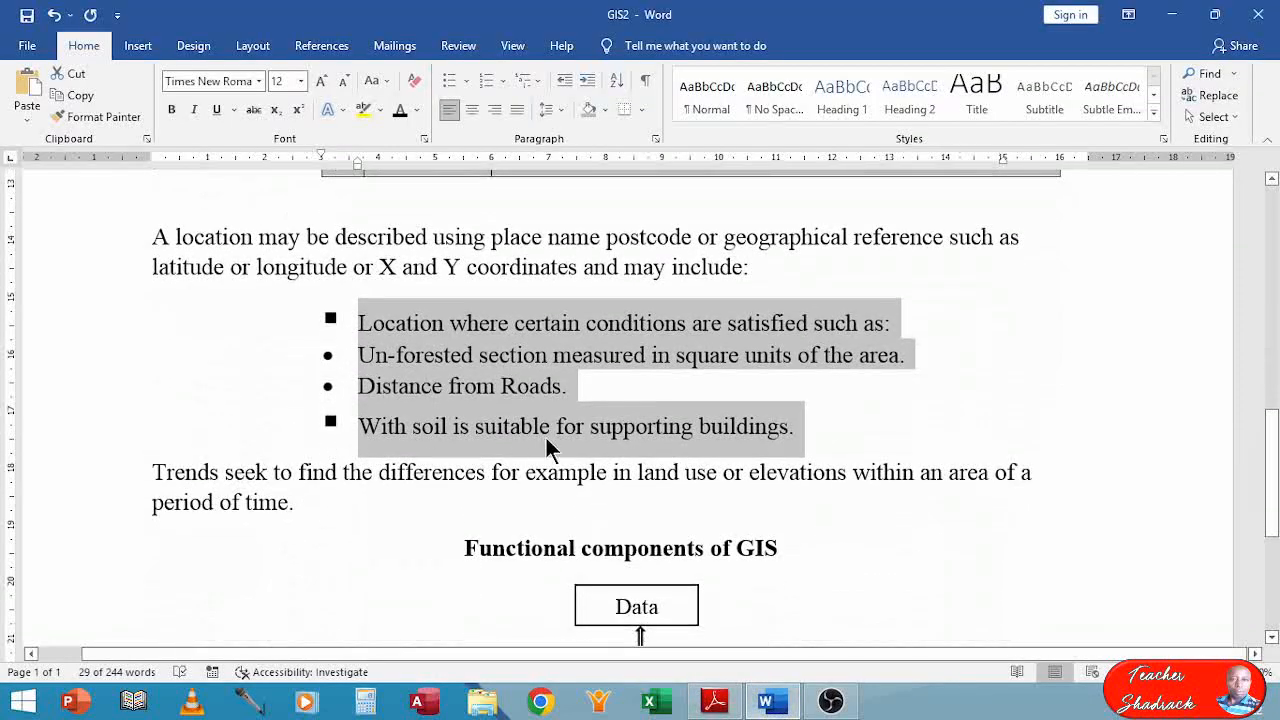
click(557, 110)
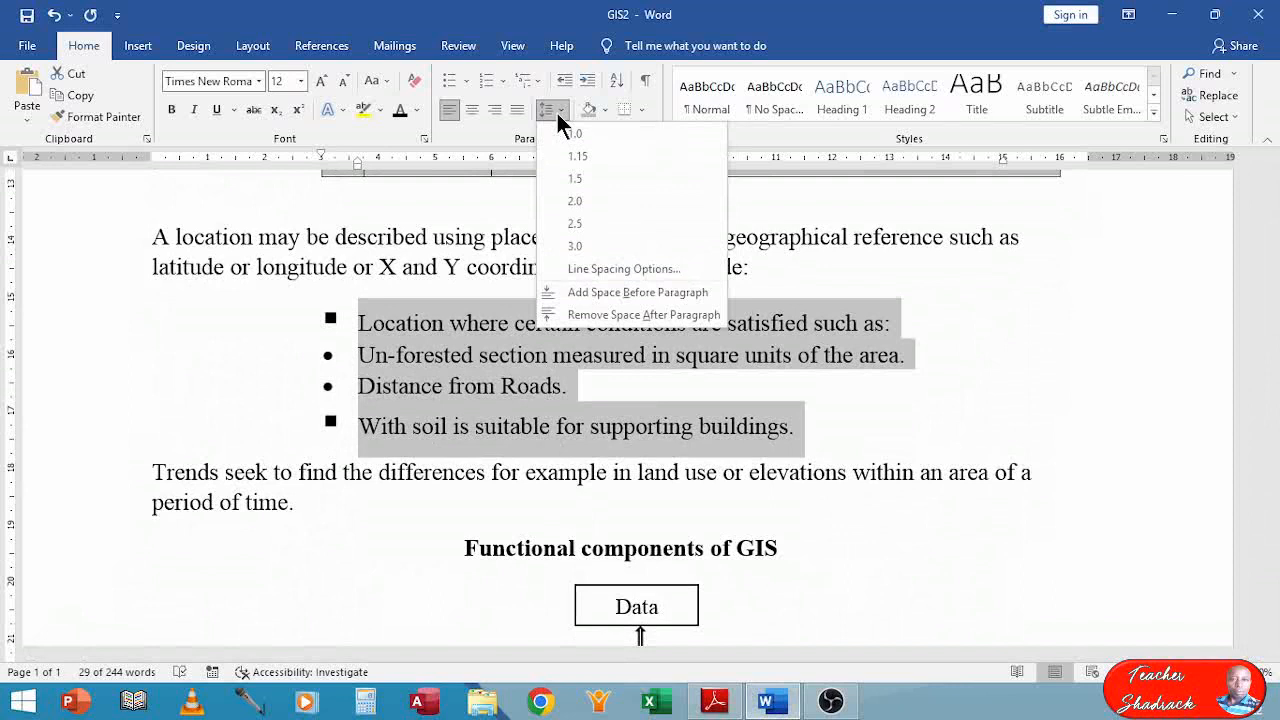
click(576, 179)
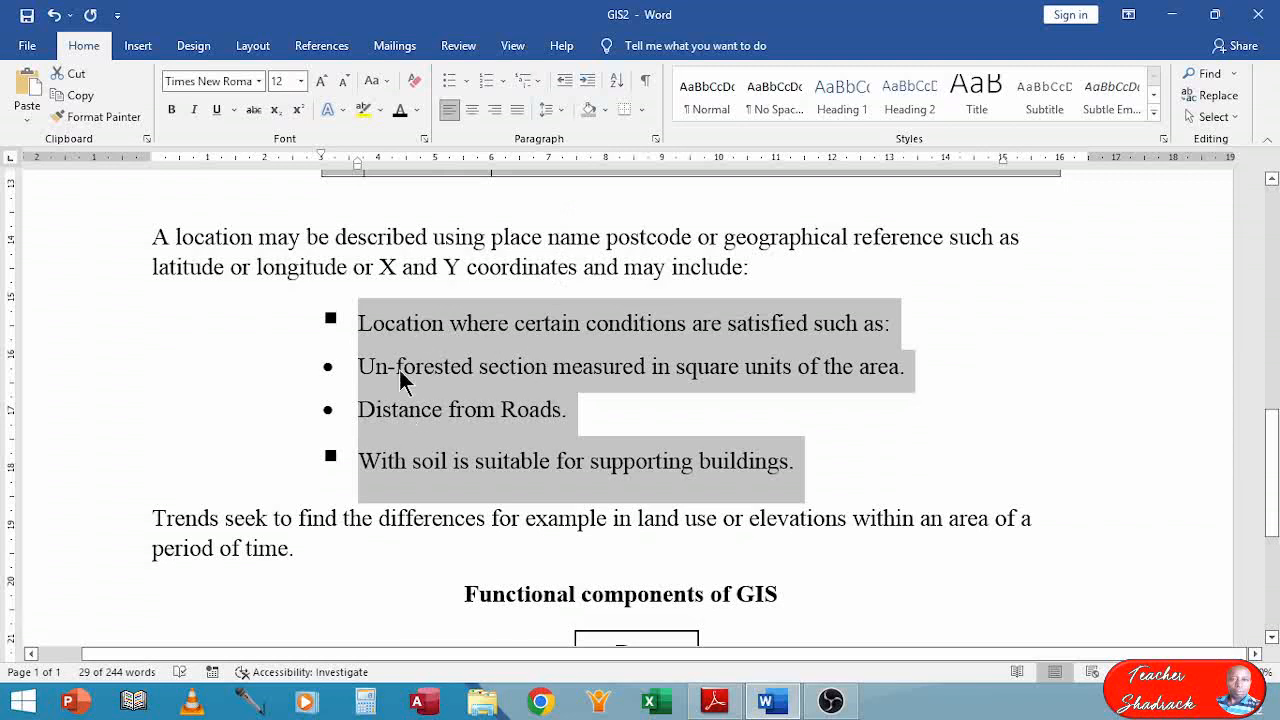
click(555, 111)
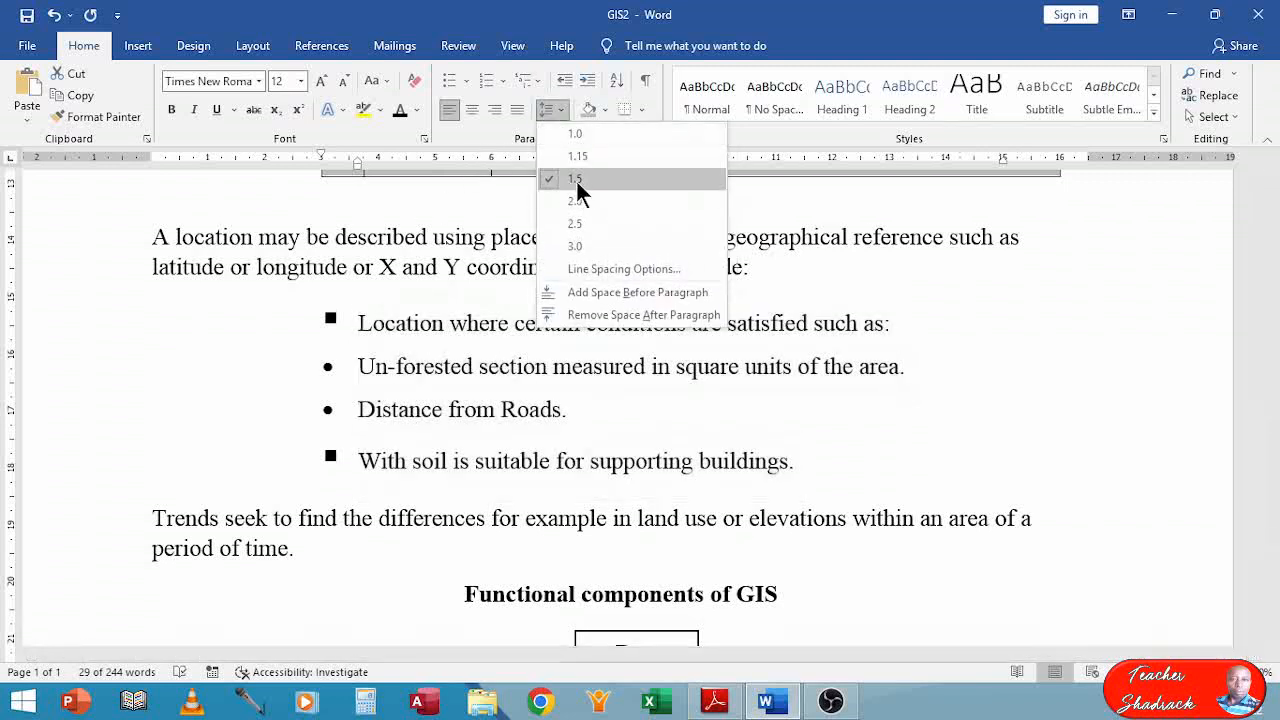
click(564, 104)
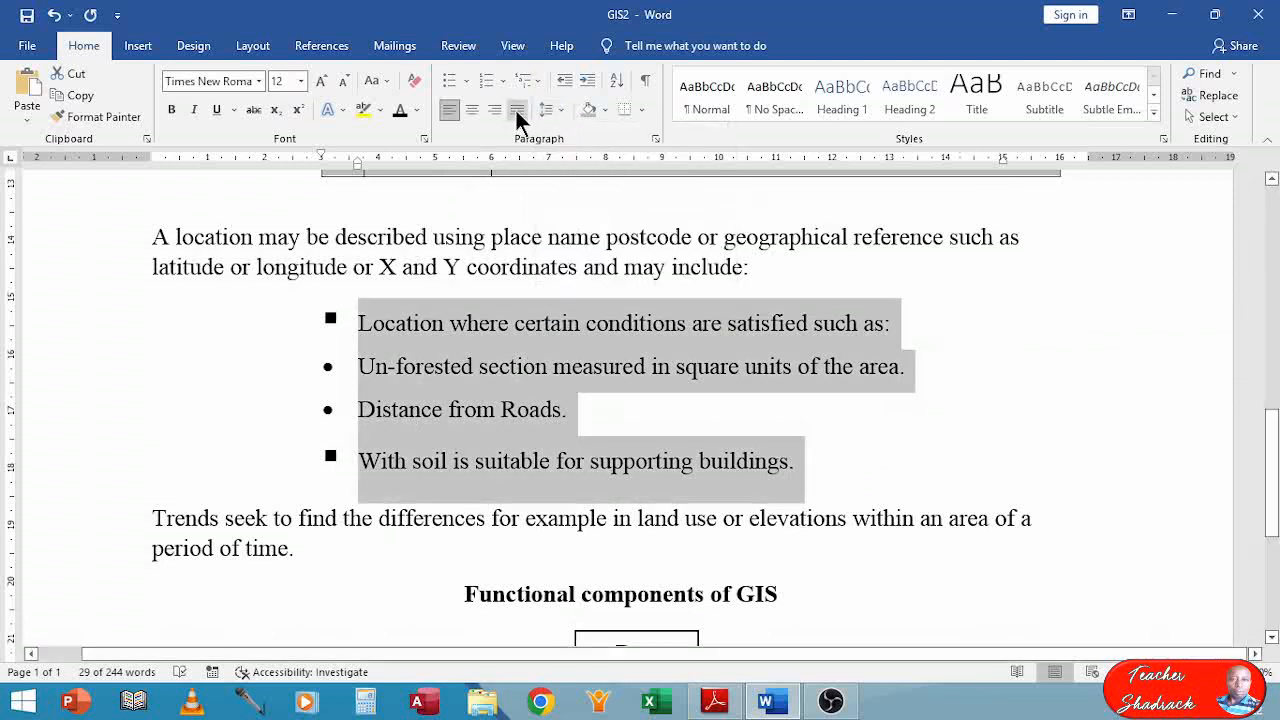
click(516, 109)
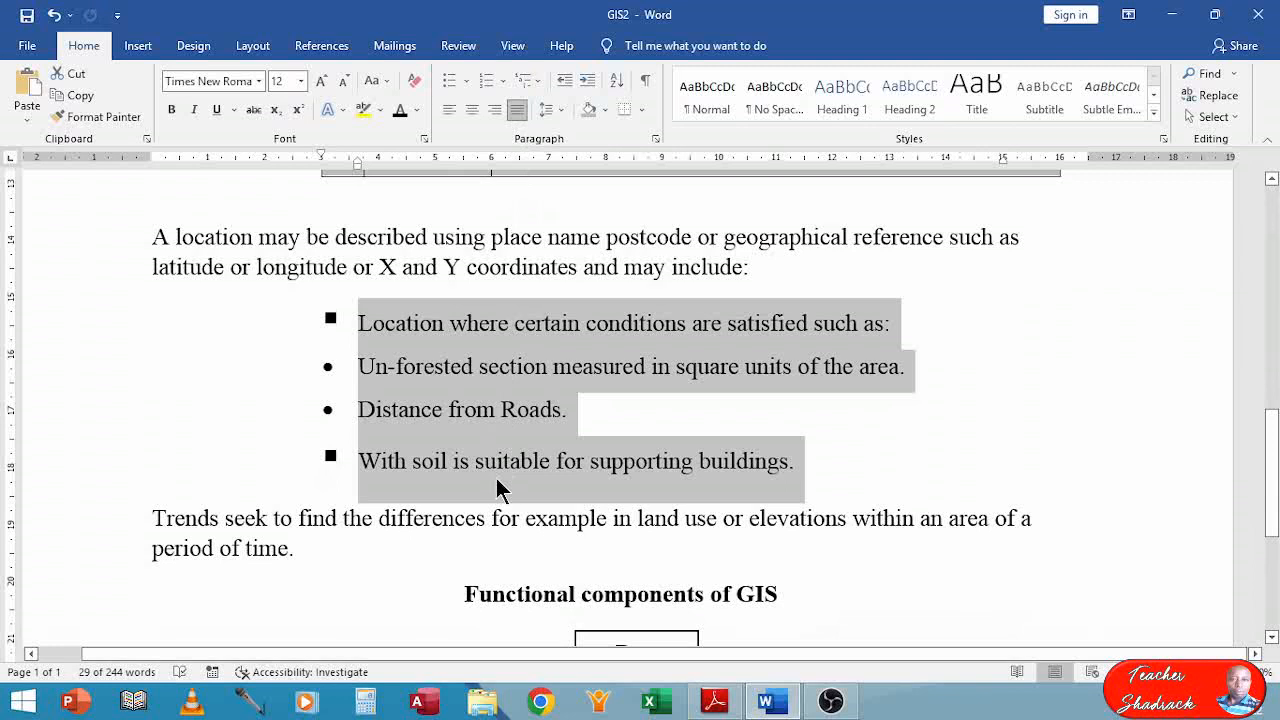
Apply 1.5 line spacing and justified alignment to numbered list items (a) to (d) under "For example:".
scroll(500, 488, up, 10)
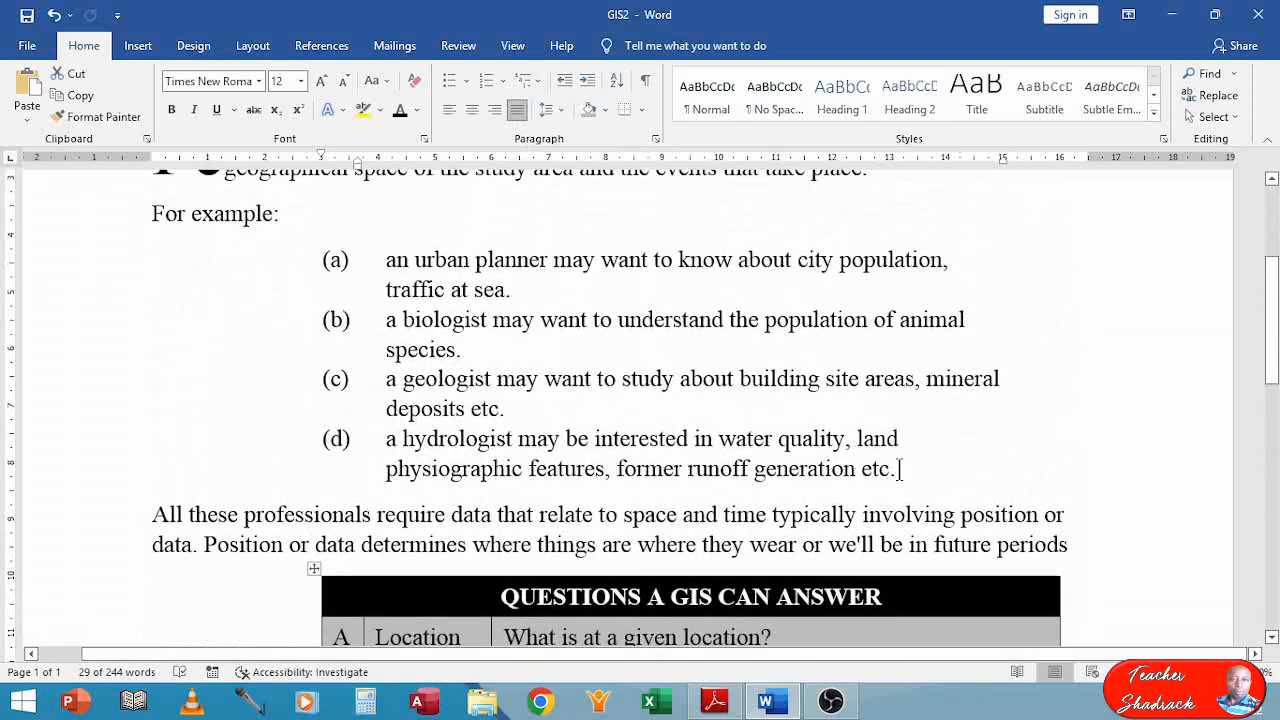
drag(913, 478, 323, 261)
click(558, 105)
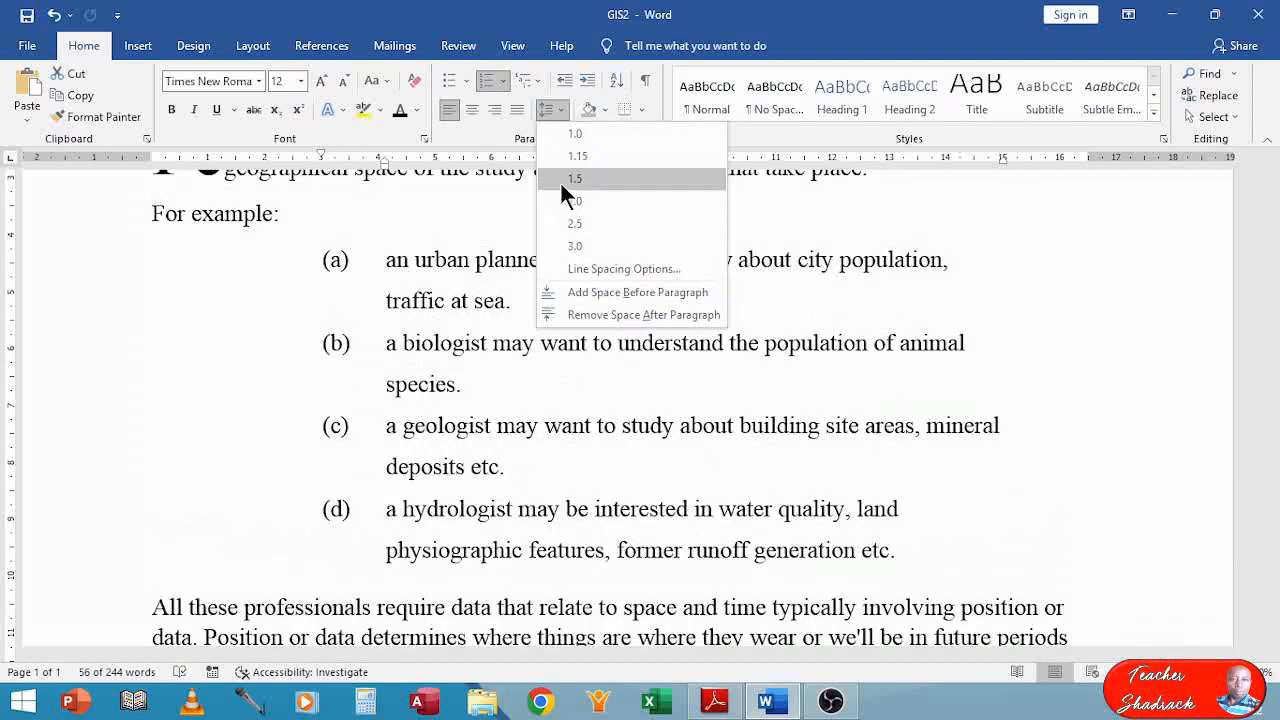
click(567, 199)
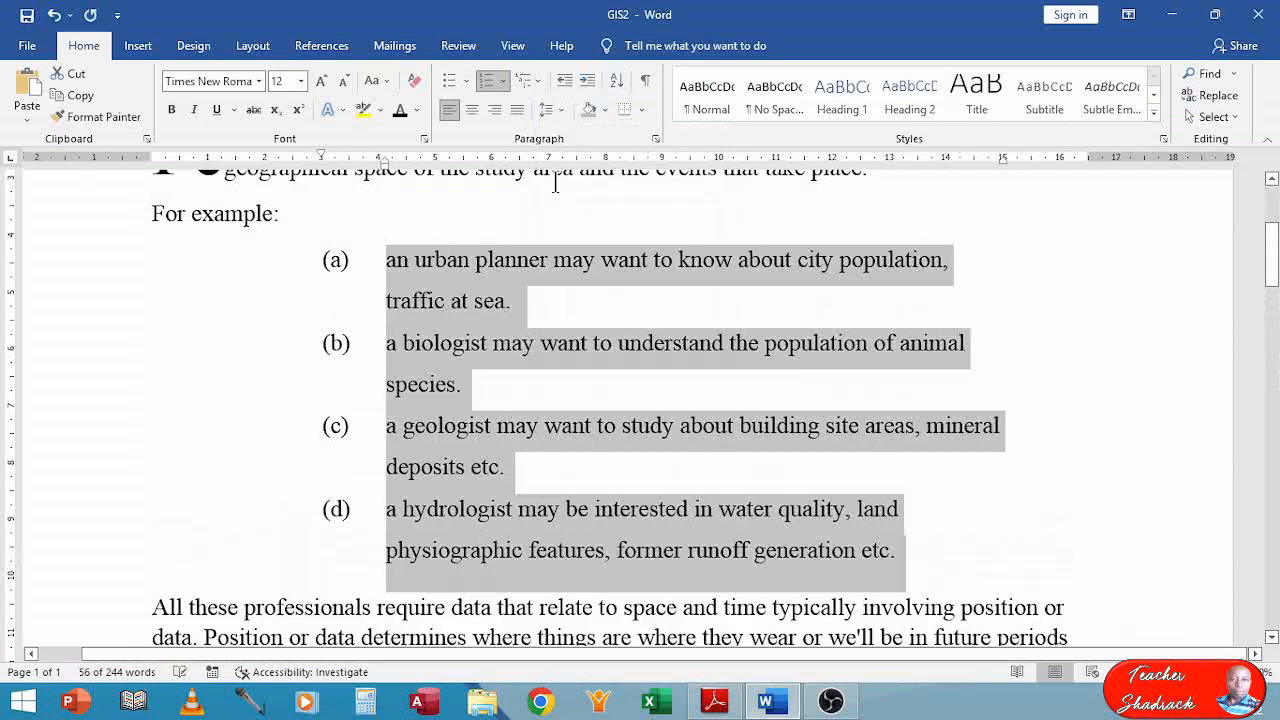
click(516, 110)
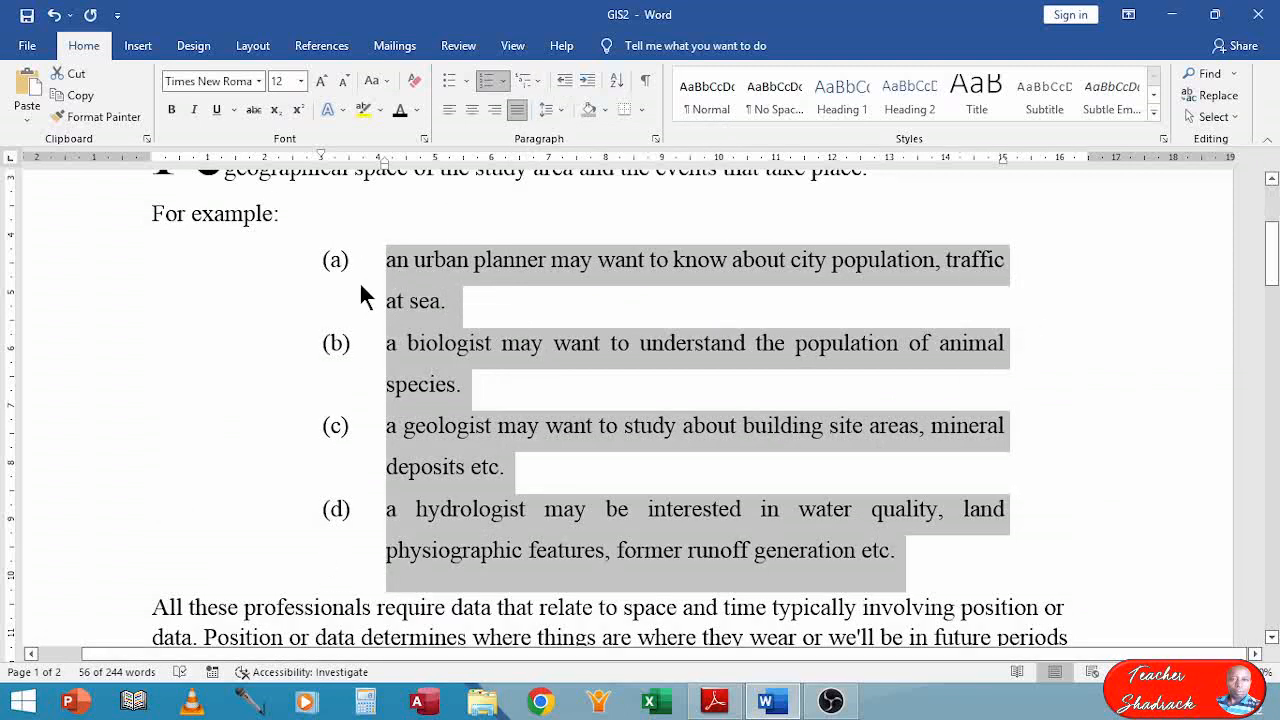
scroll(790, 582, down, 10)
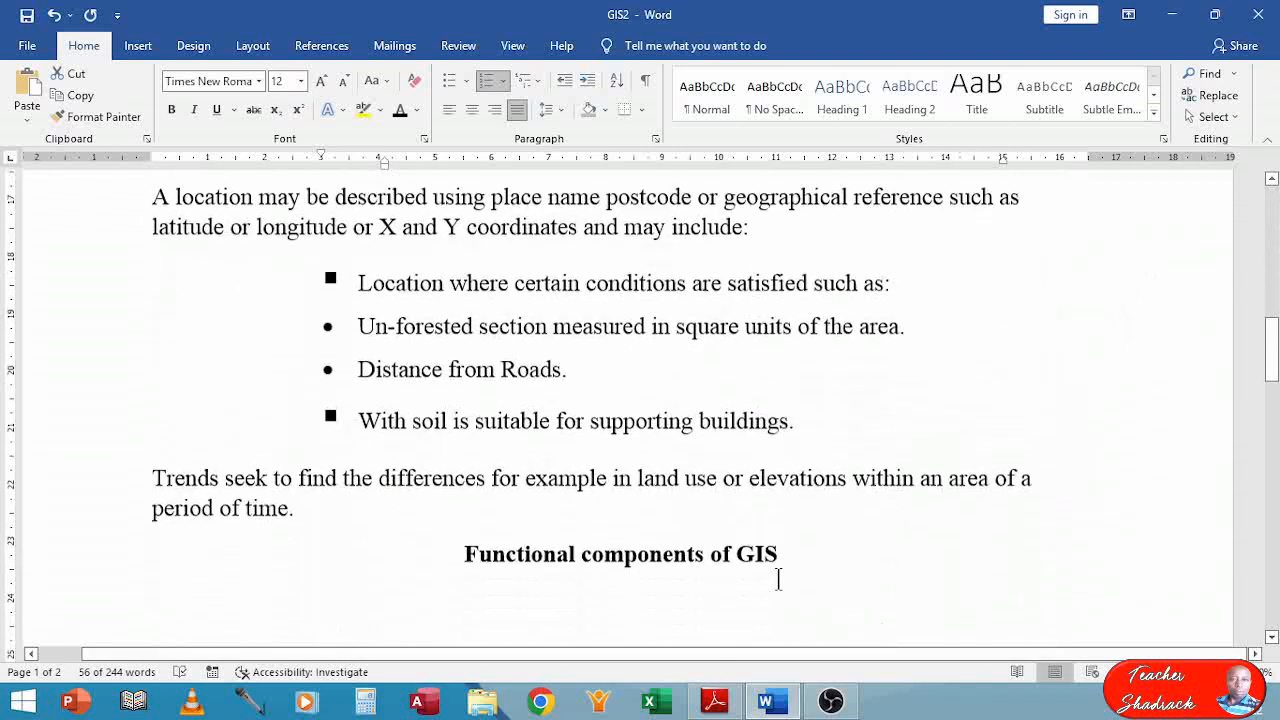
scroll(657, 511, down, 8)
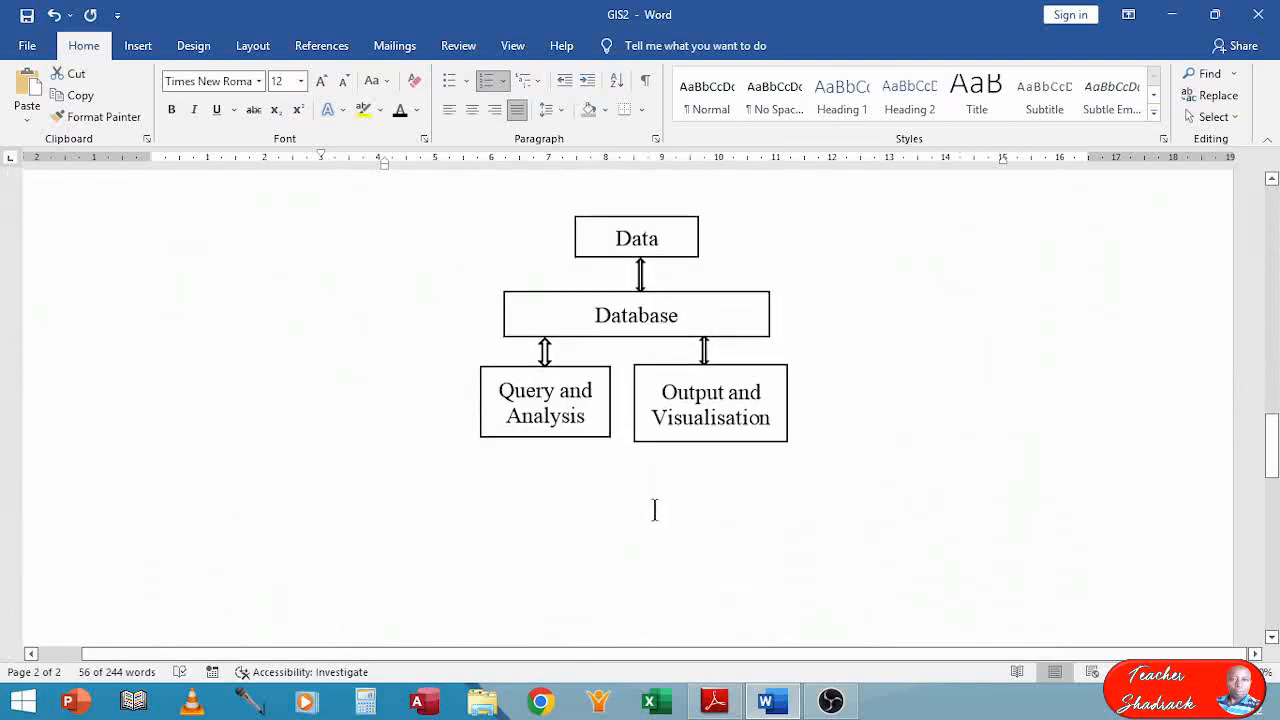
scroll(655, 511, up, 8)
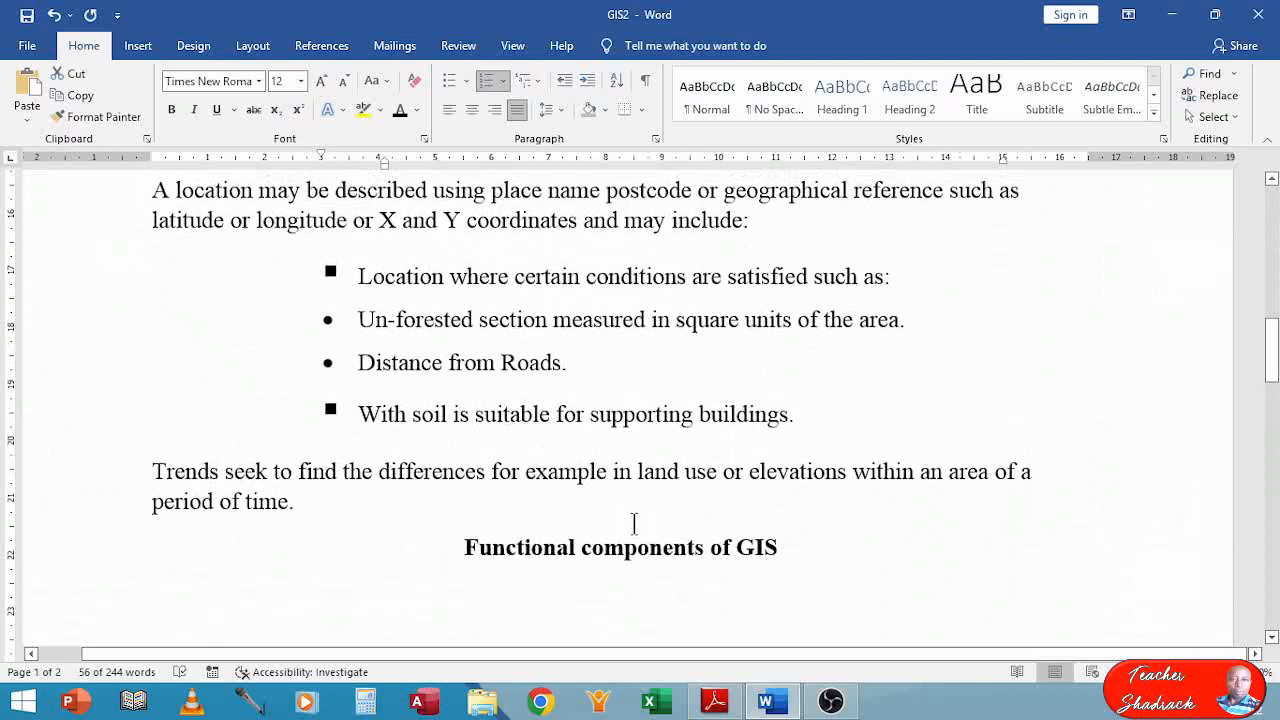
scroll(601, 553, down, 8)
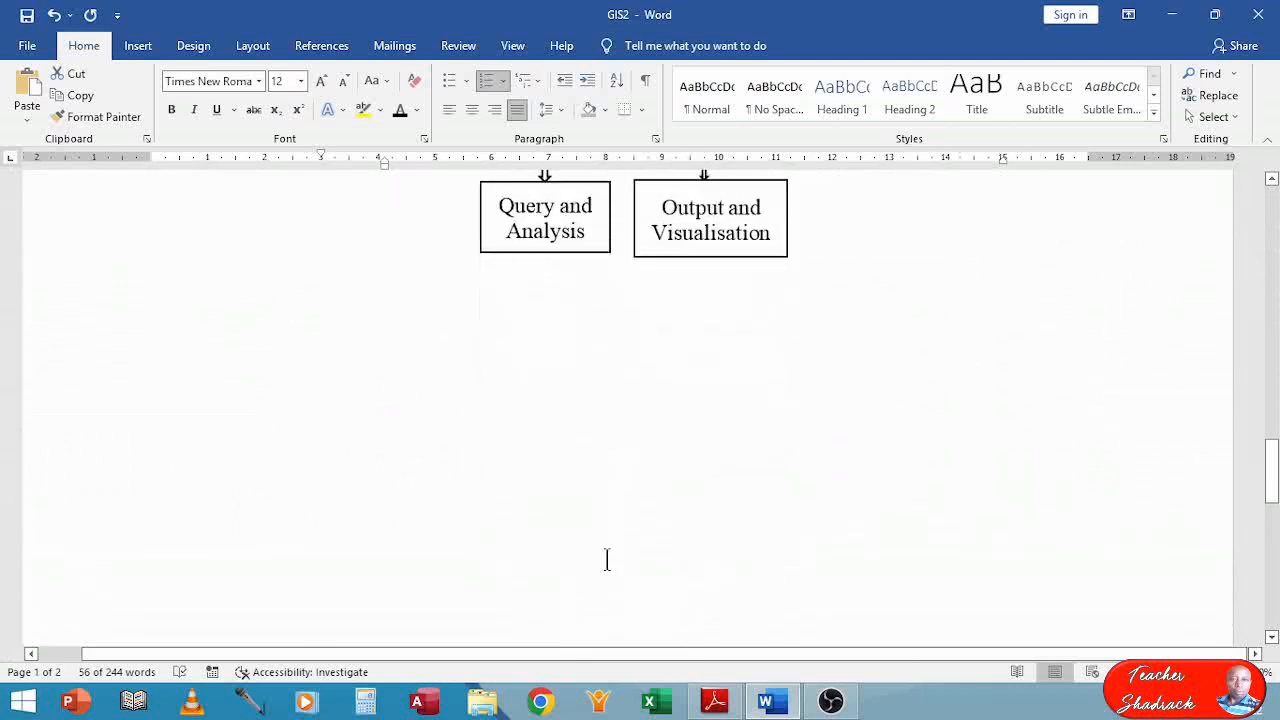
scroll(608, 561, up, 1)
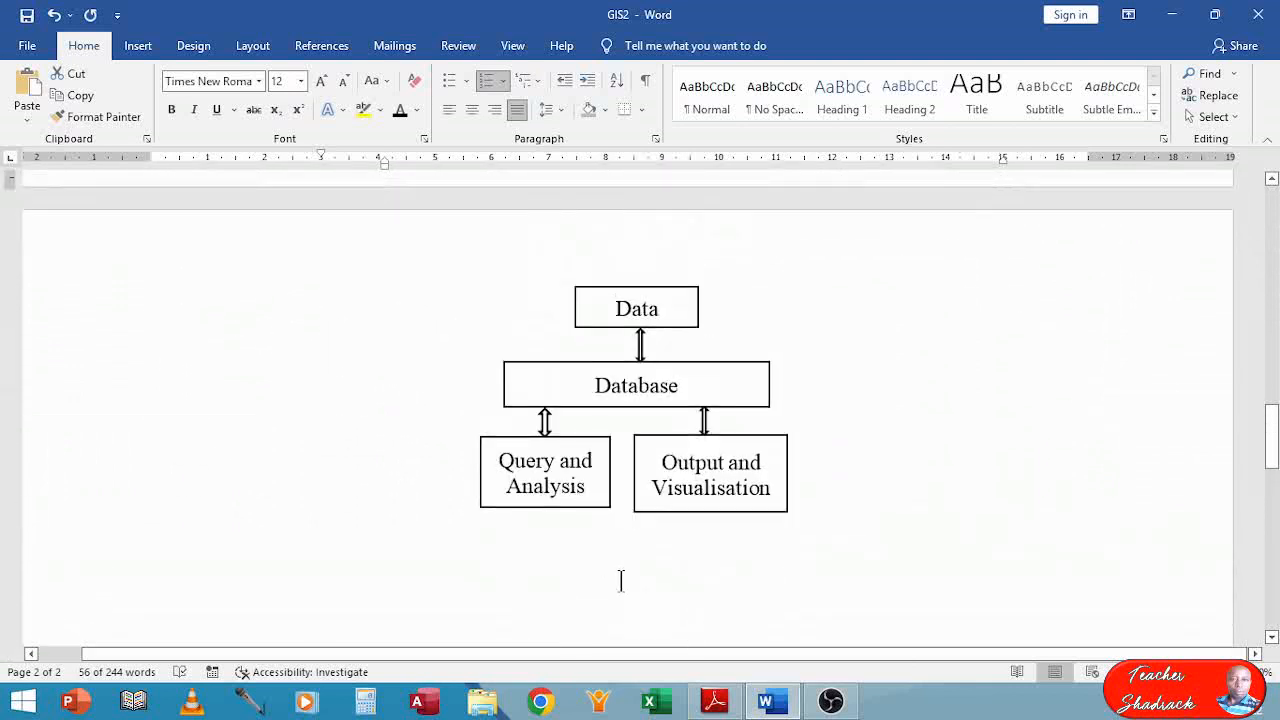
scroll(620, 581, up, 3)
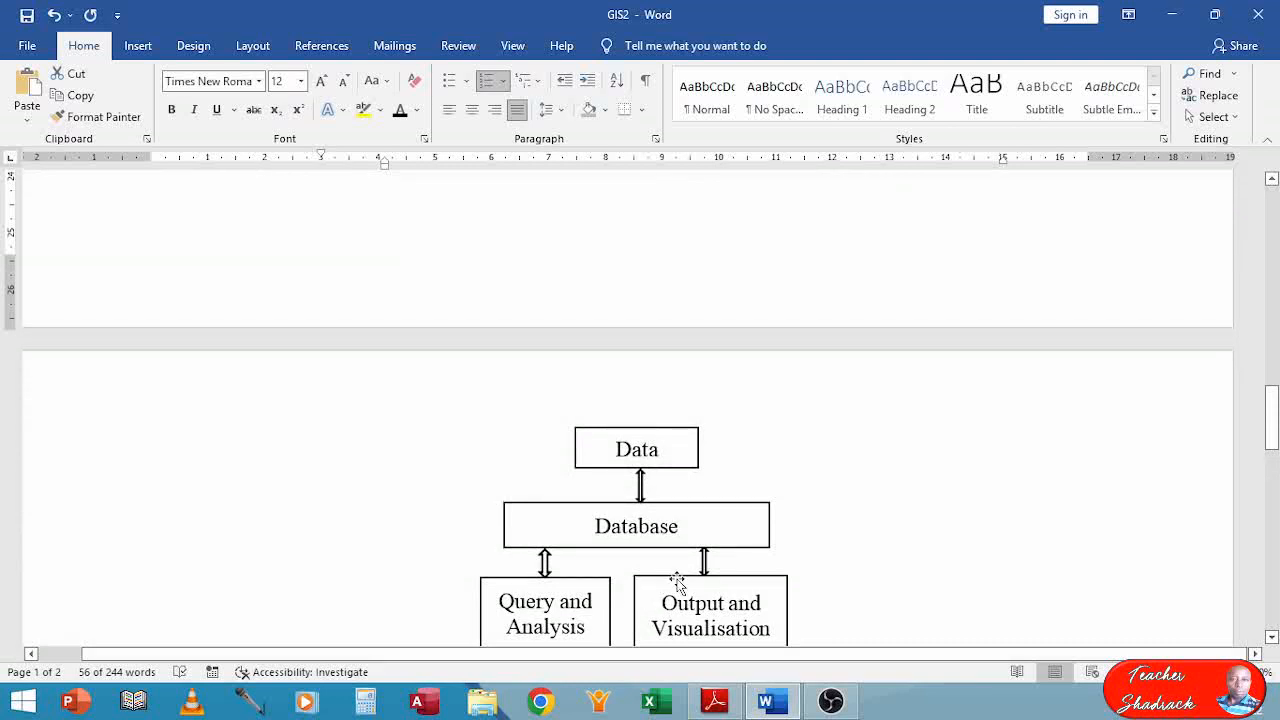
Read the two-column layout task in the exam paper in Adobe Reader, examine which passage content it covers, and return to the Word document.
click(726, 704)
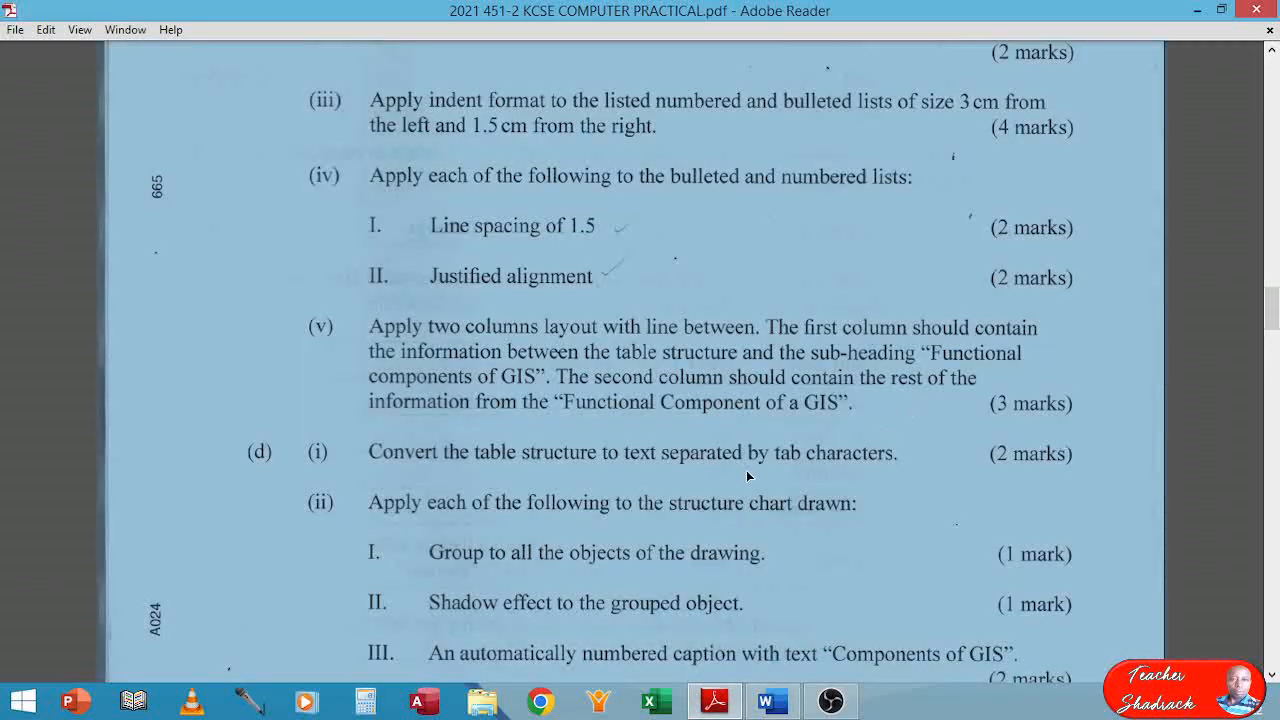
scroll(743, 468, down, 3)
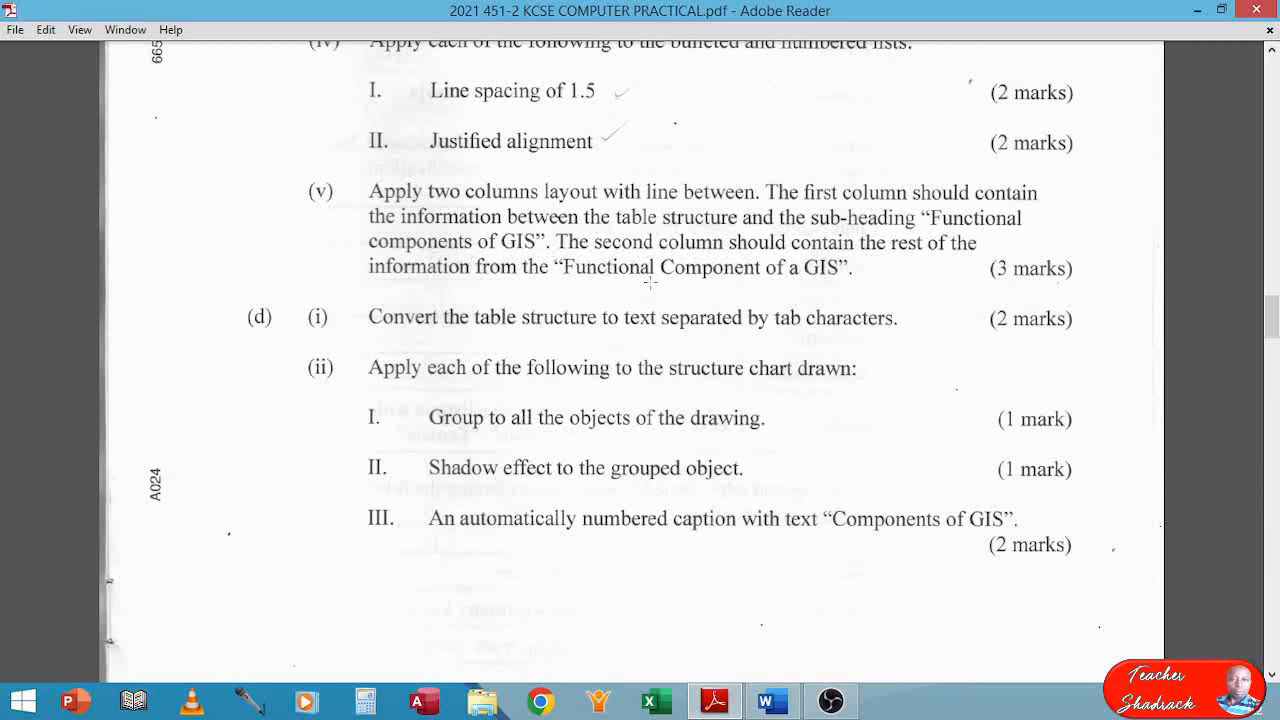
scroll(670, 280, up, 10)
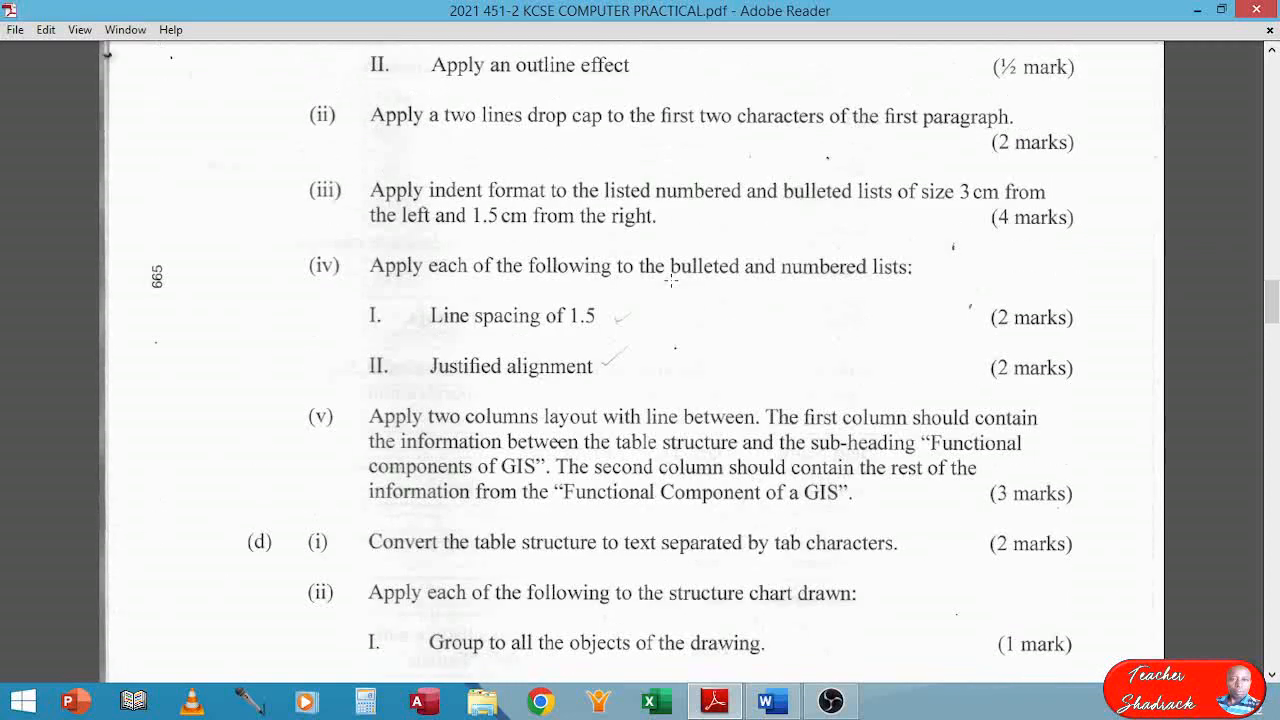
scroll(666, 267, up, 6)
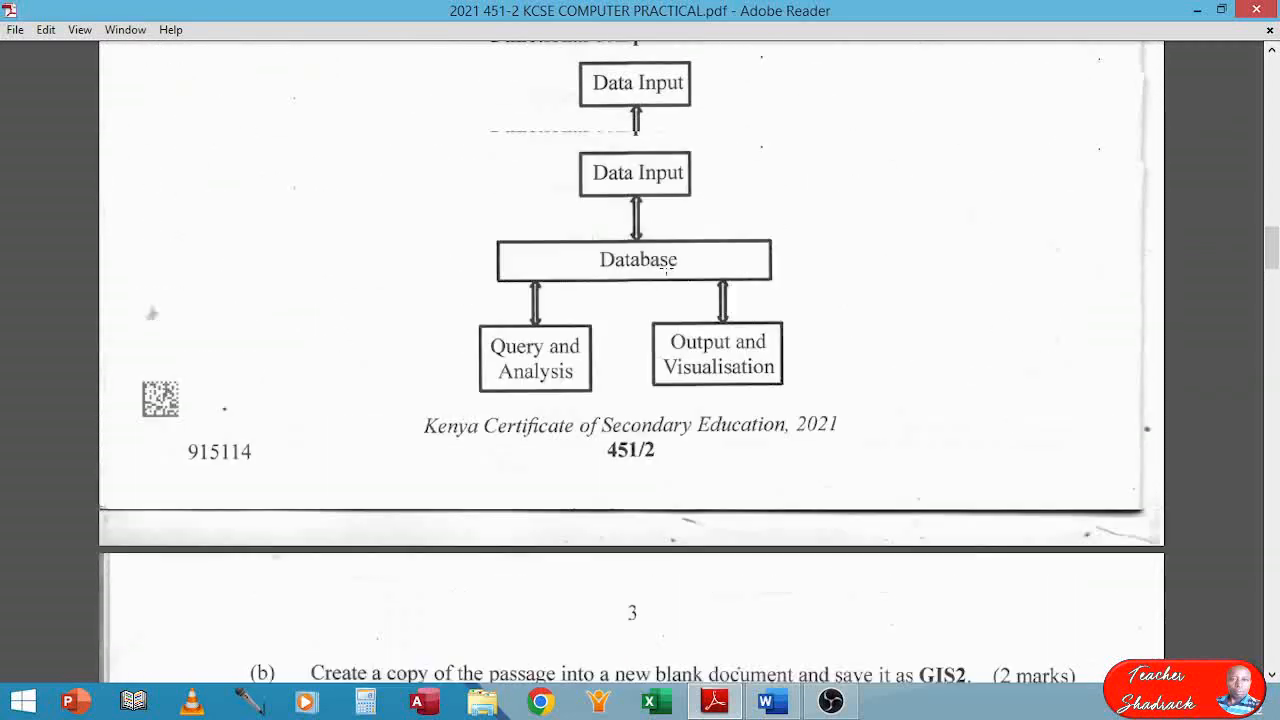
scroll(665, 267, up, 2)
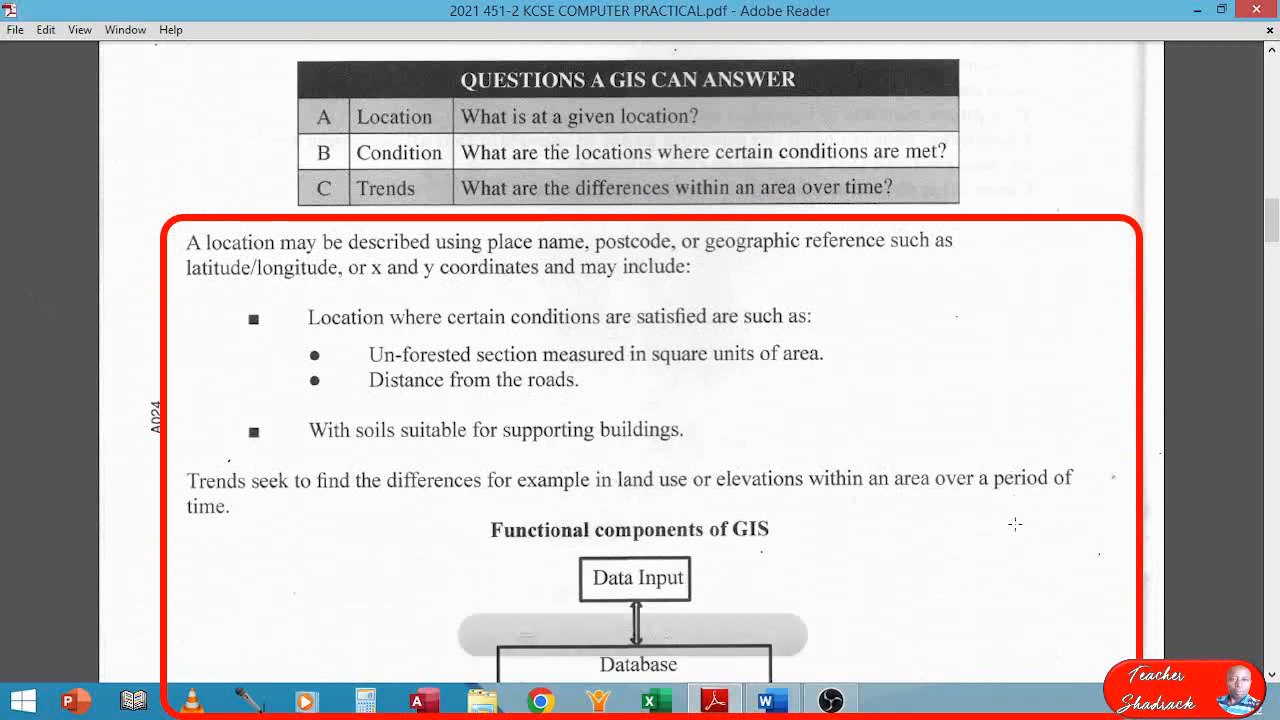
scroll(521, 541, down, 3)
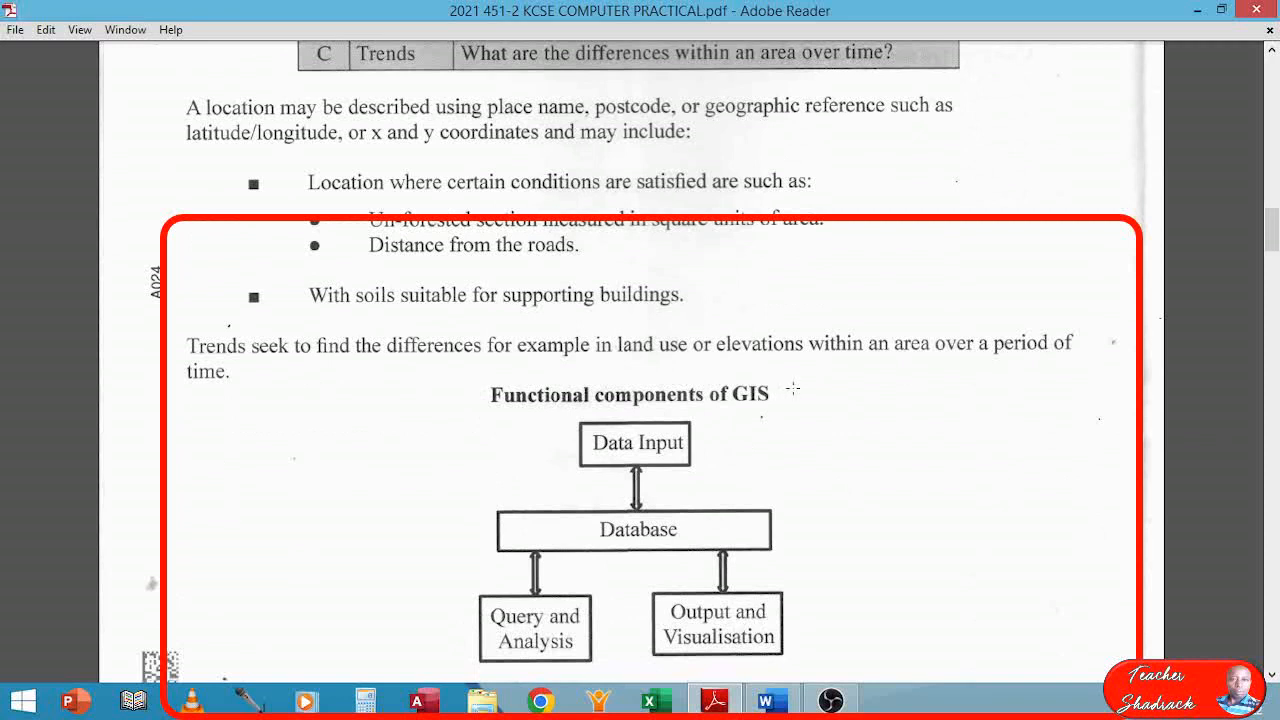
scroll(793, 388, down, 6)
scroll(793, 388, up, 5)
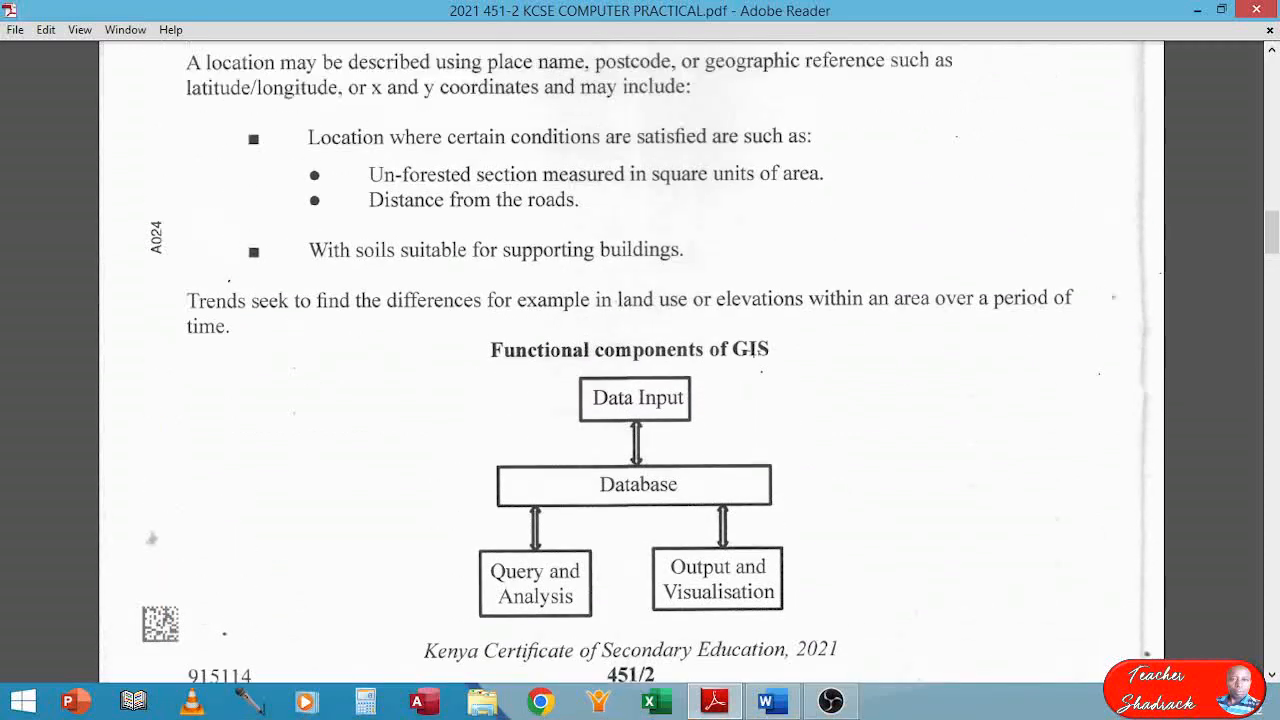
scroll(750, 350, up, 1)
scroll(749, 351, down, 3)
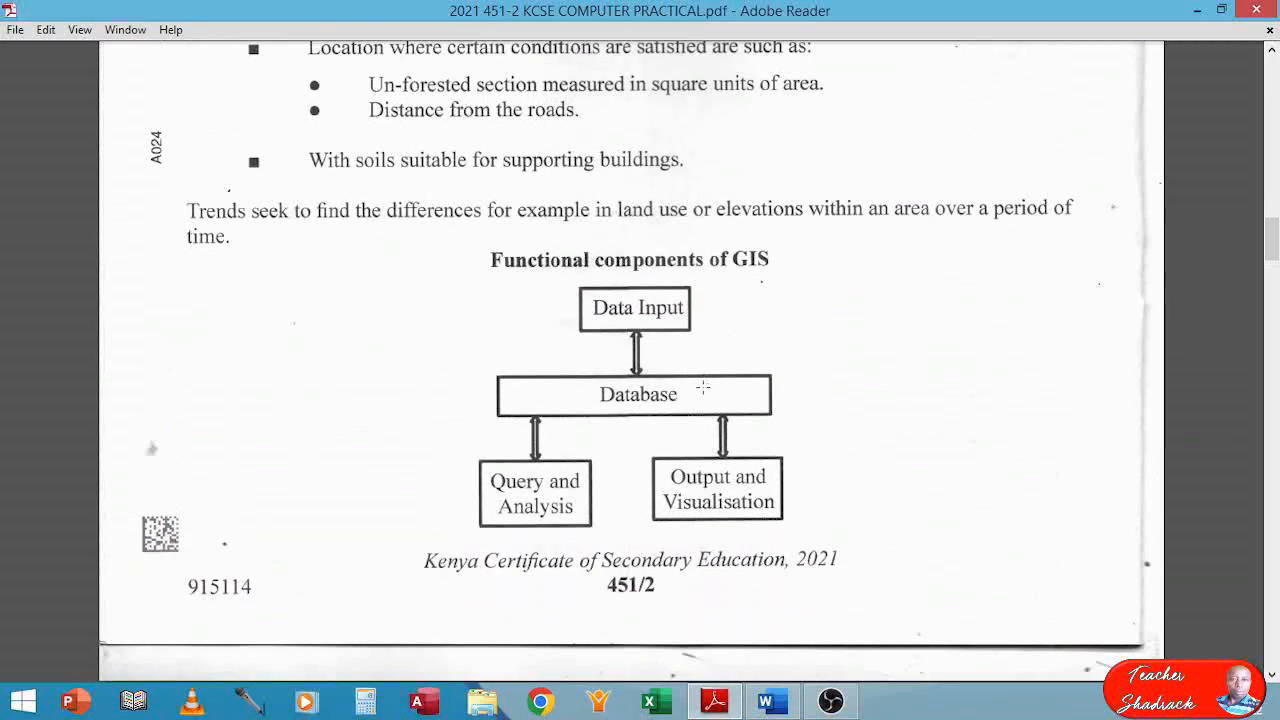
scroll(622, 316, down, 1)
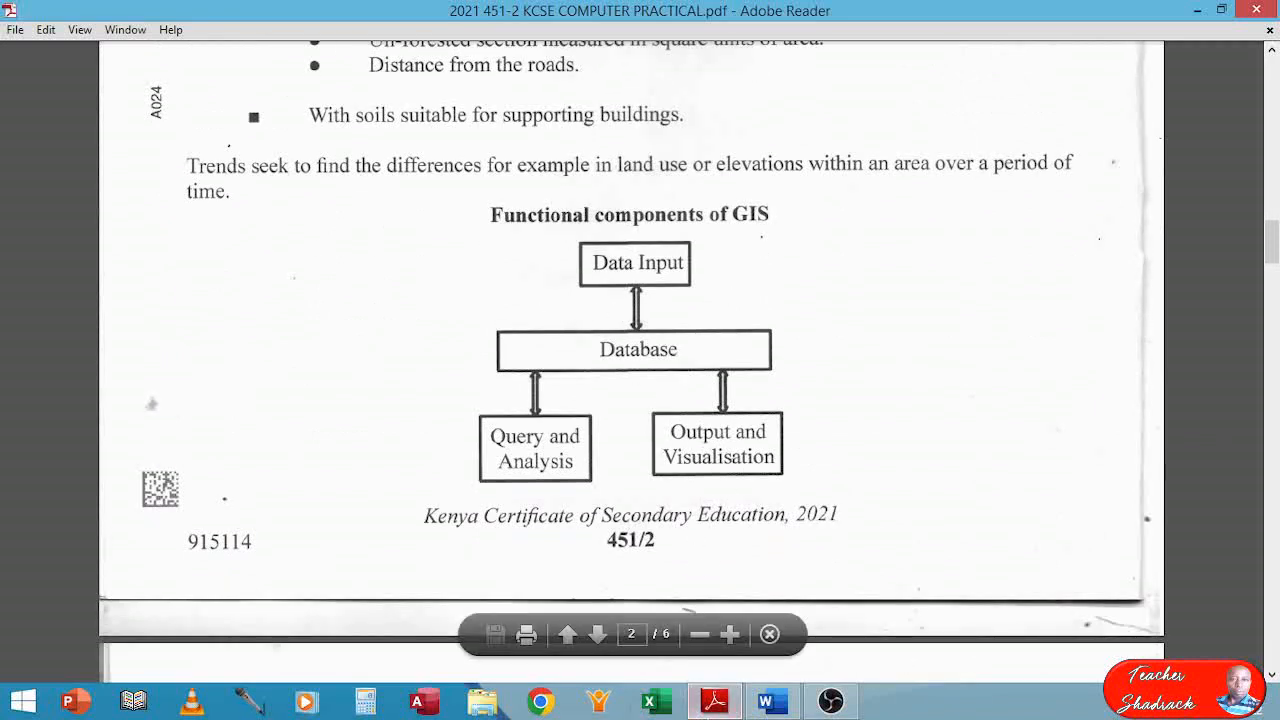
mouse_move(773, 705)
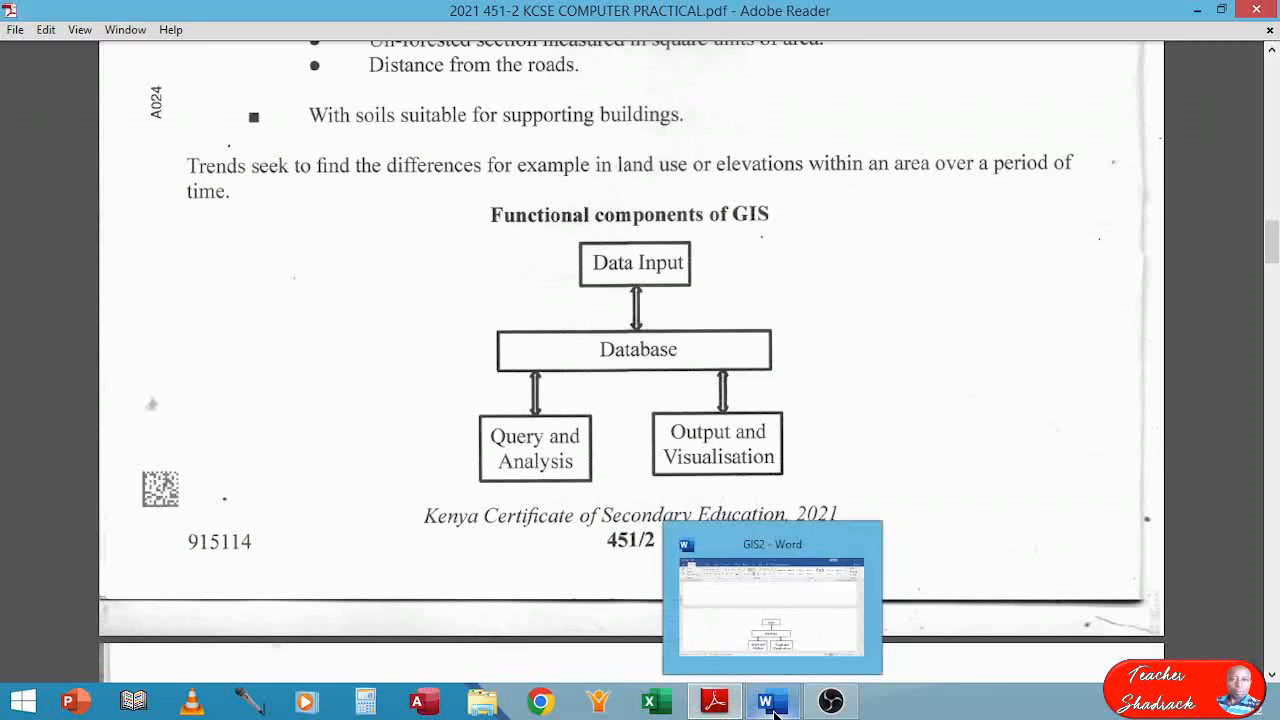
click(680, 629)
Arrange the passage from "A location may be described" through the functional components diagram in two columns.
scroll(527, 464, up, 10)
scroll(525, 460, up, 4)
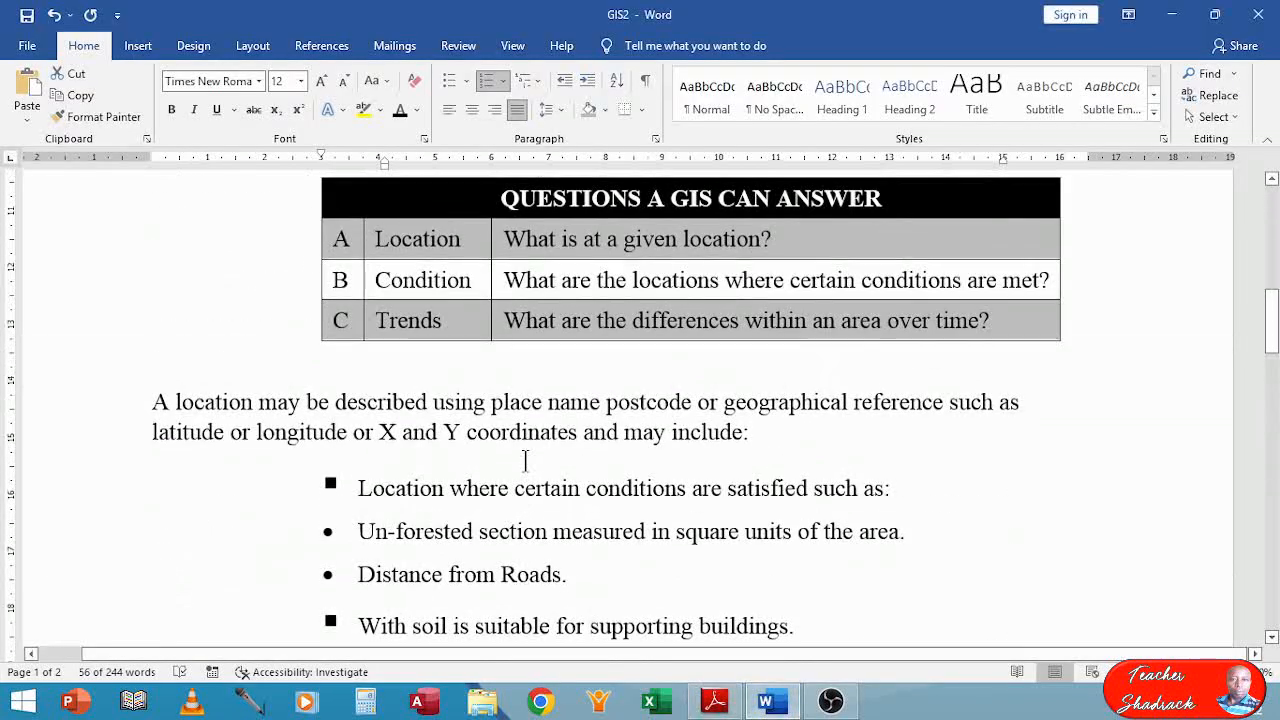
scroll(525, 460, down, 3)
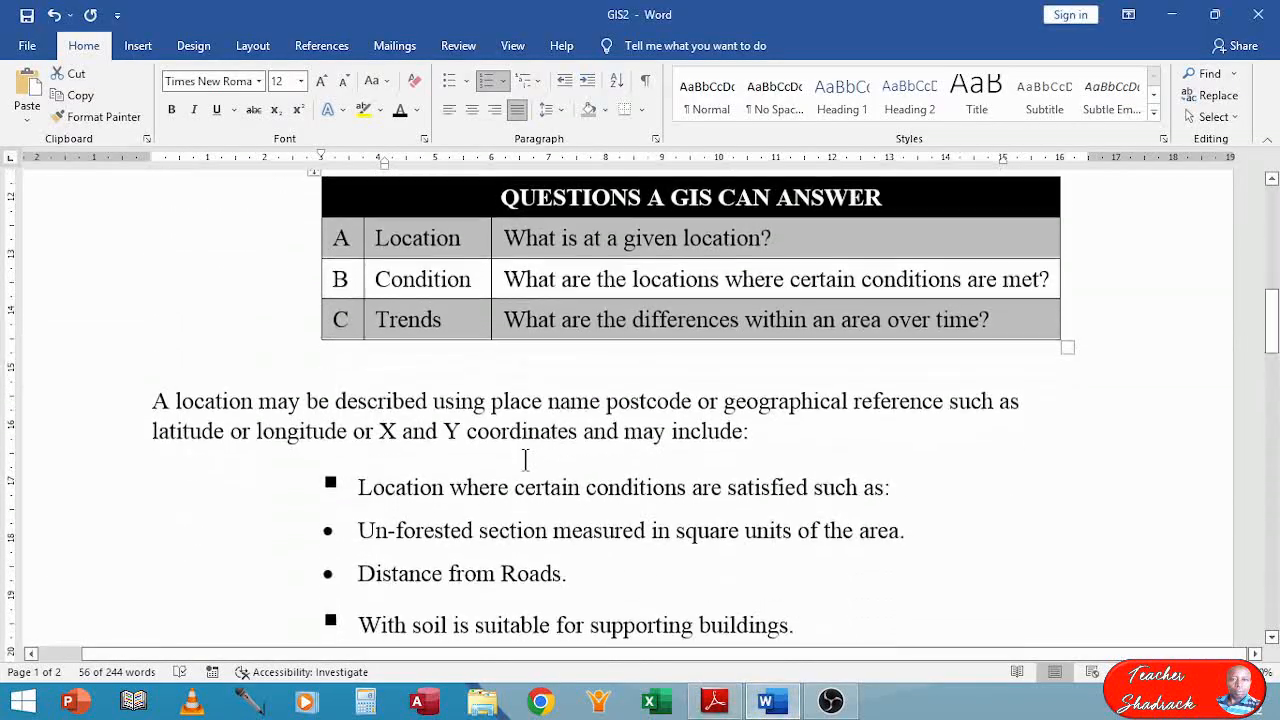
click(153, 408)
drag(207, 415, 891, 598)
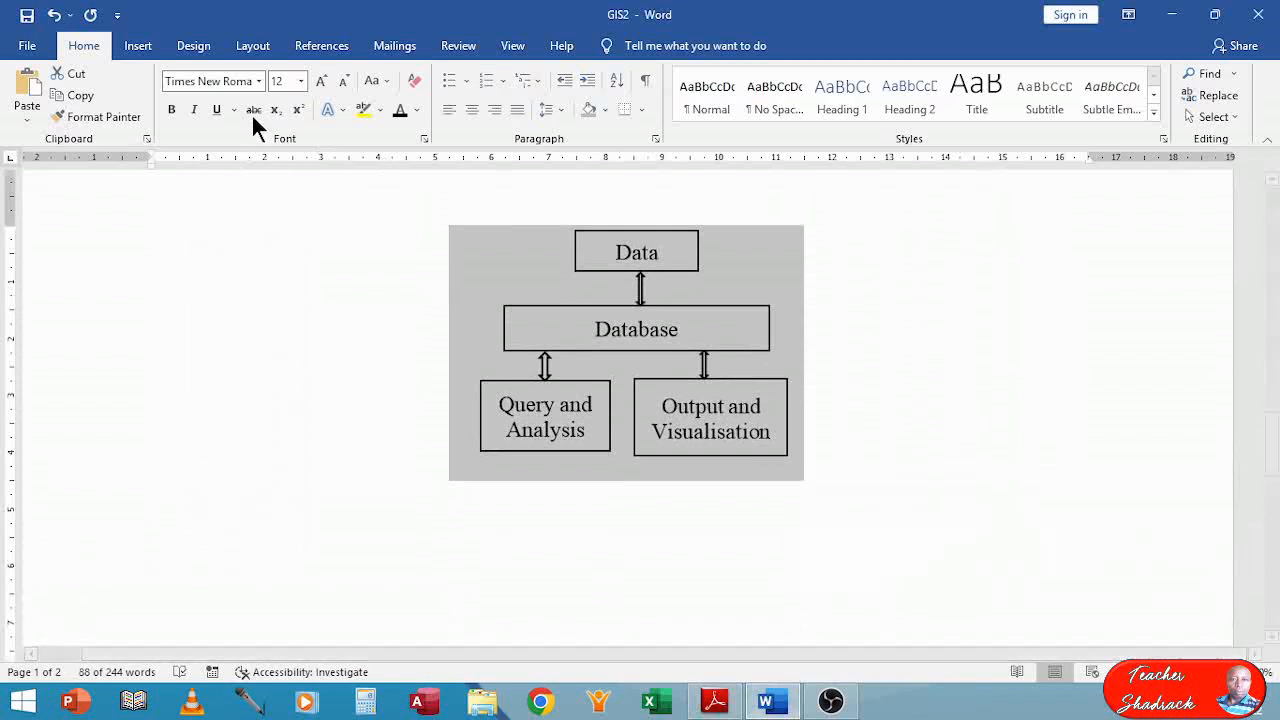
click(251, 52)
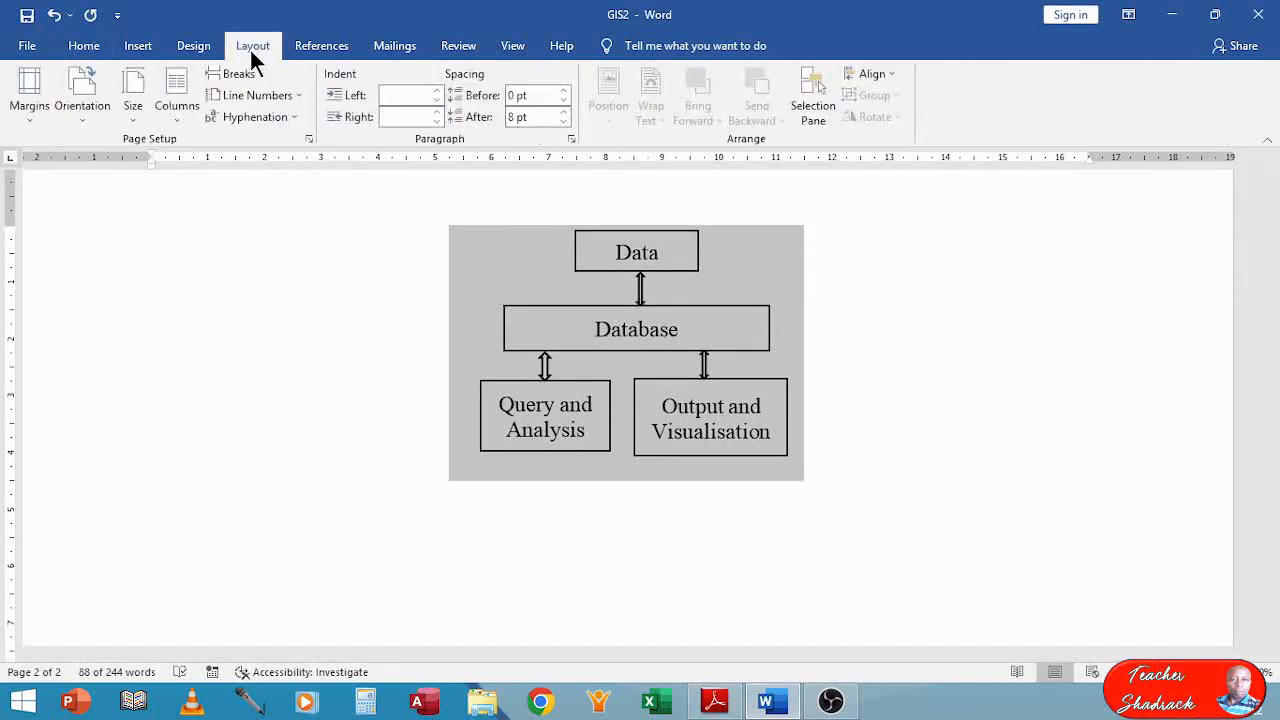
click(179, 130)
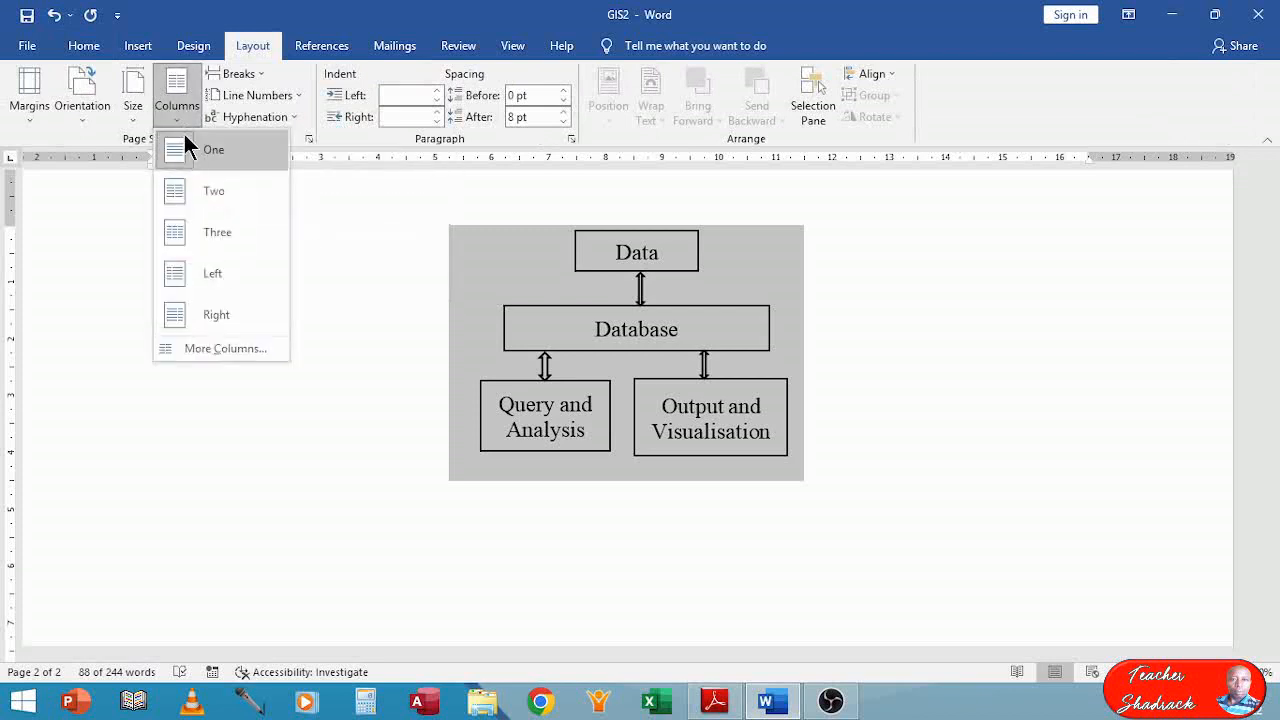
click(183, 196)
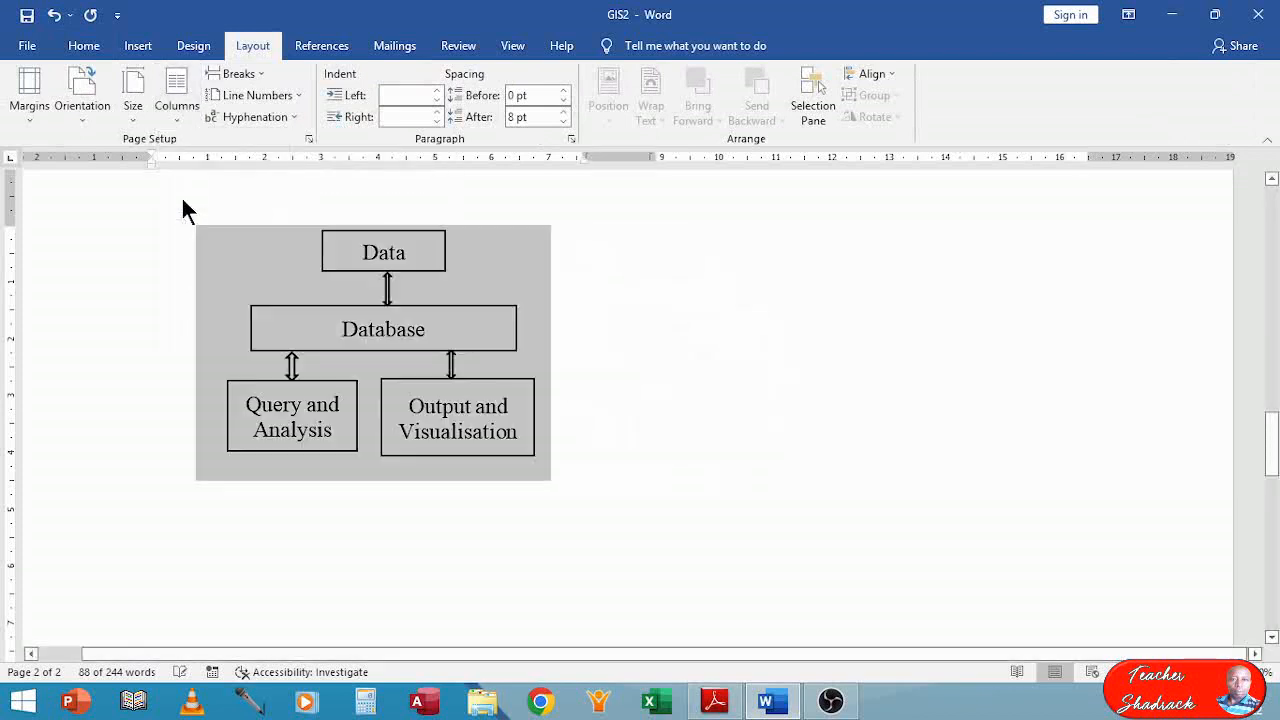
Reduce the spacing between the two columns of the selected passage and add a line between them.
scroll(541, 270, up, 10)
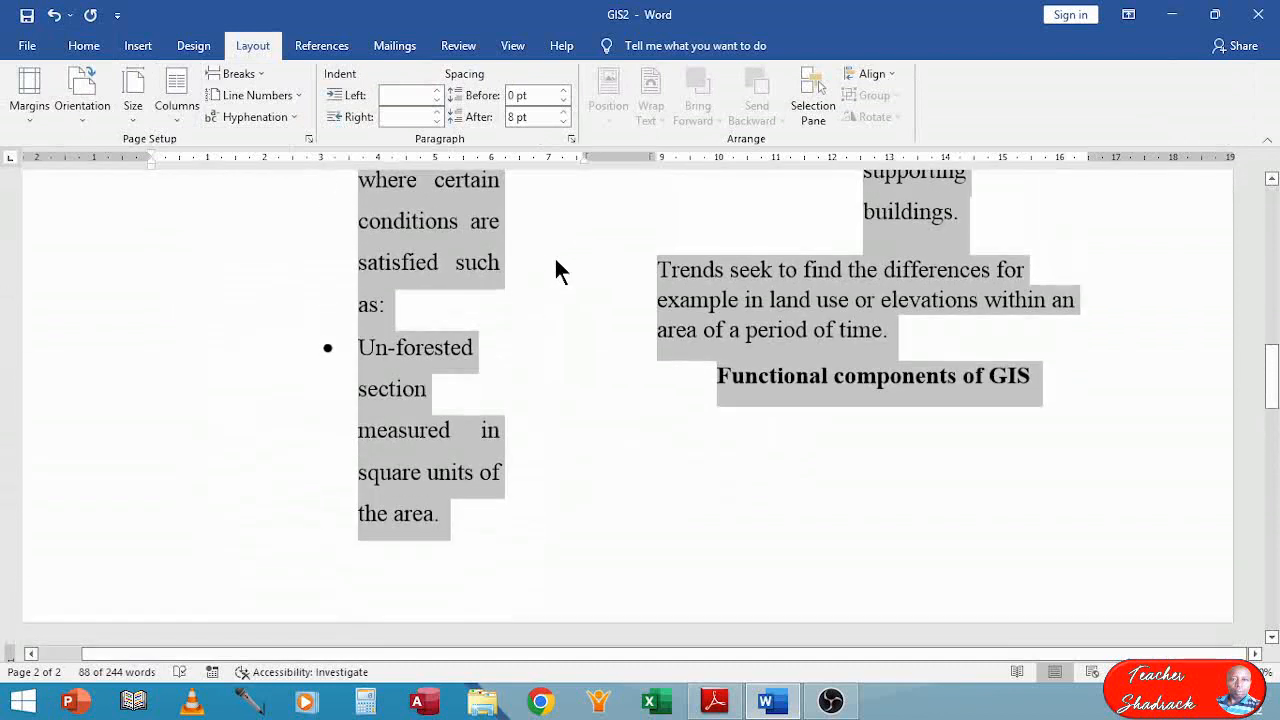
scroll(557, 262, down, 5)
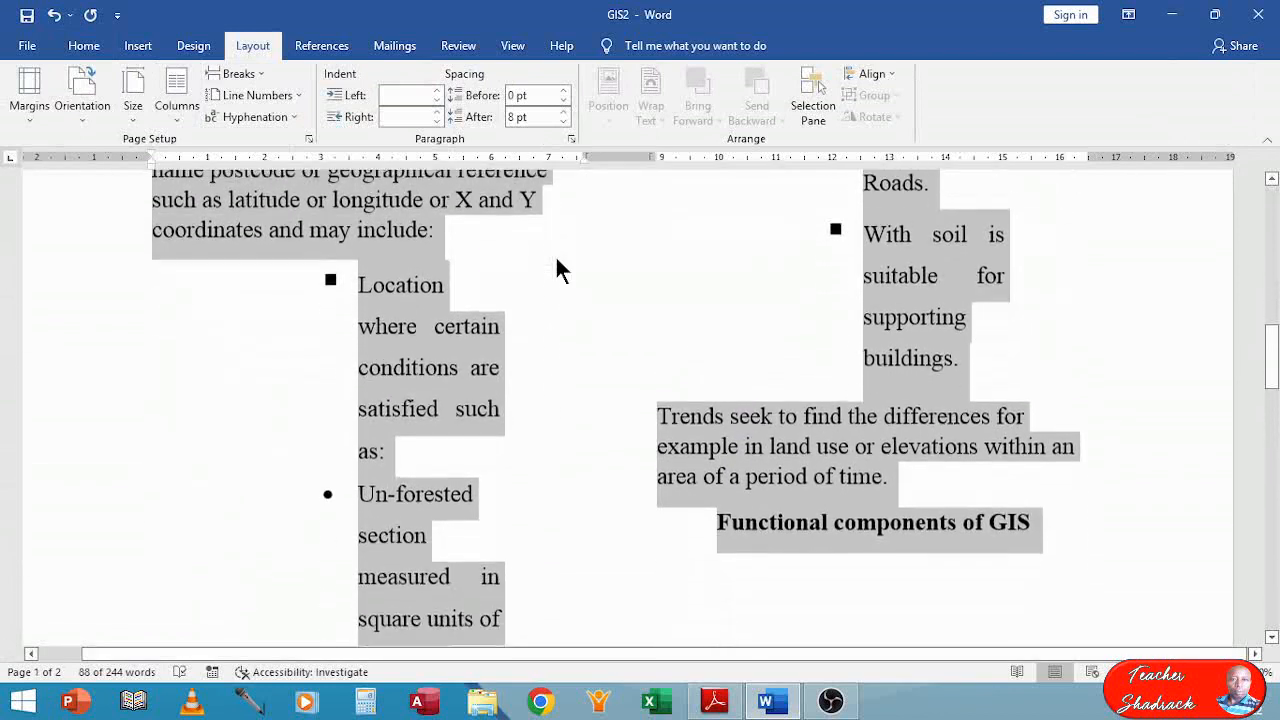
scroll(558, 268, up, 7)
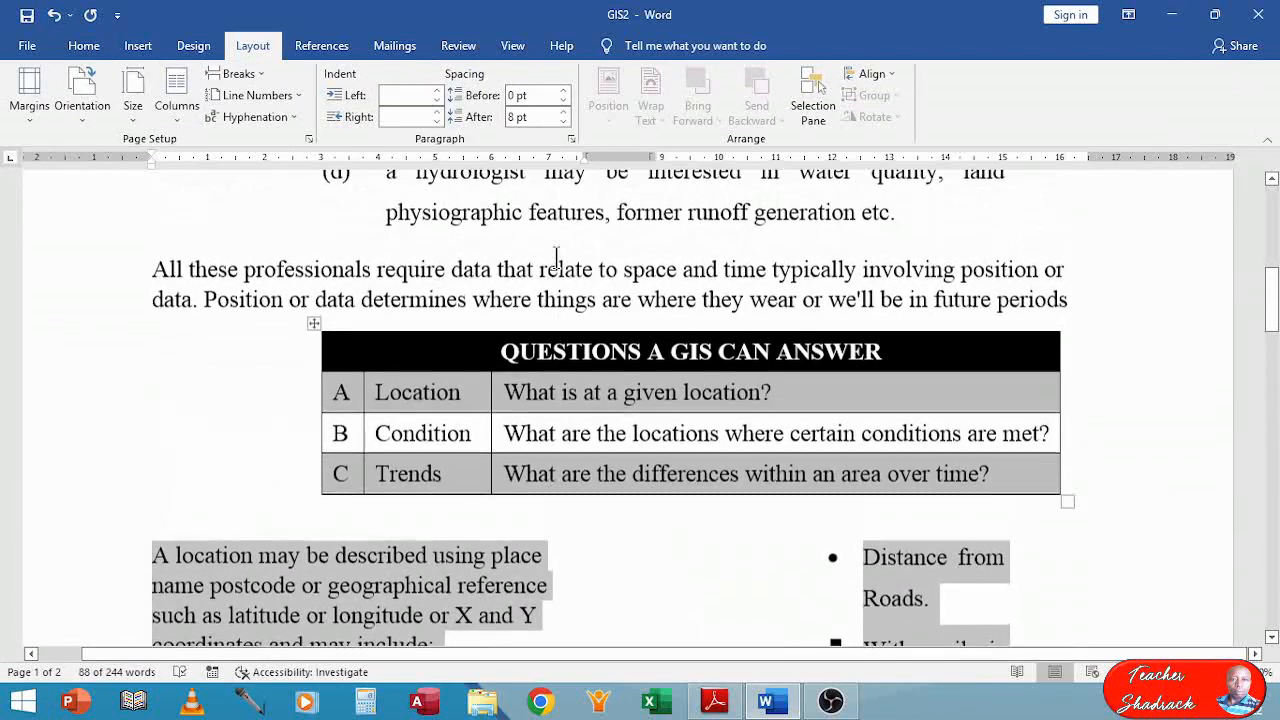
scroll(404, 270, down, 6)
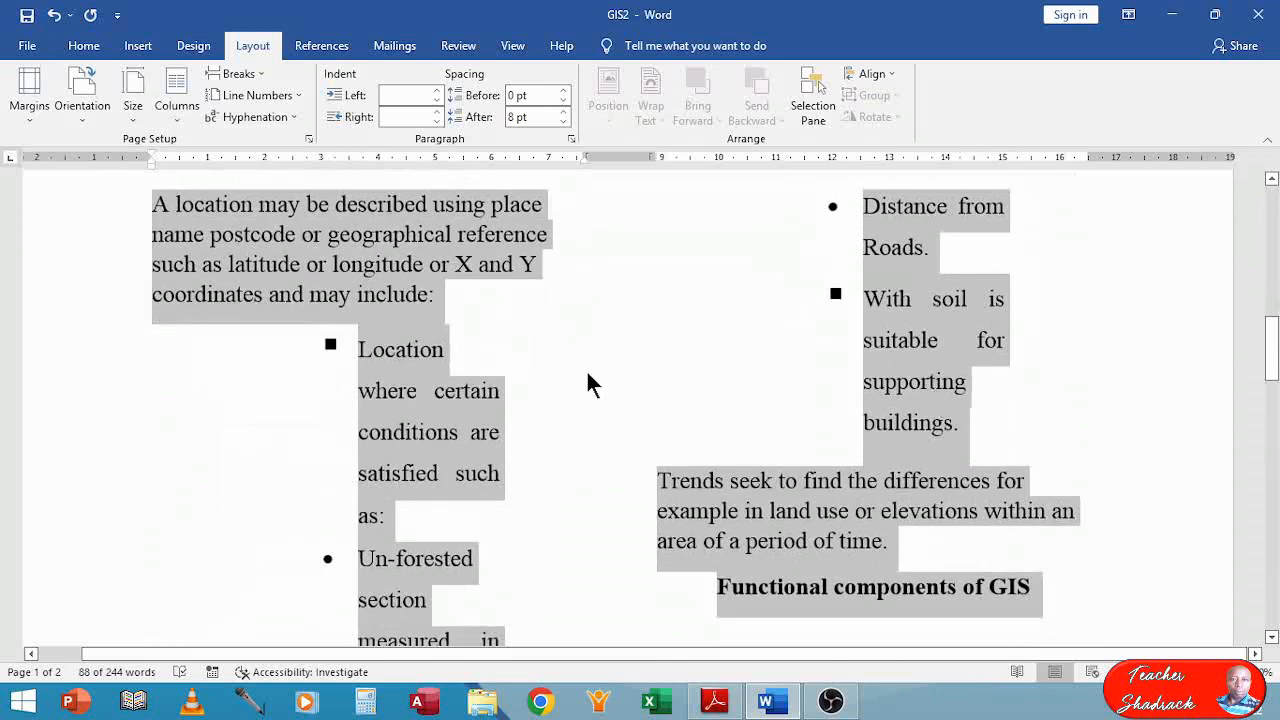
scroll(712, 392, down, 3)
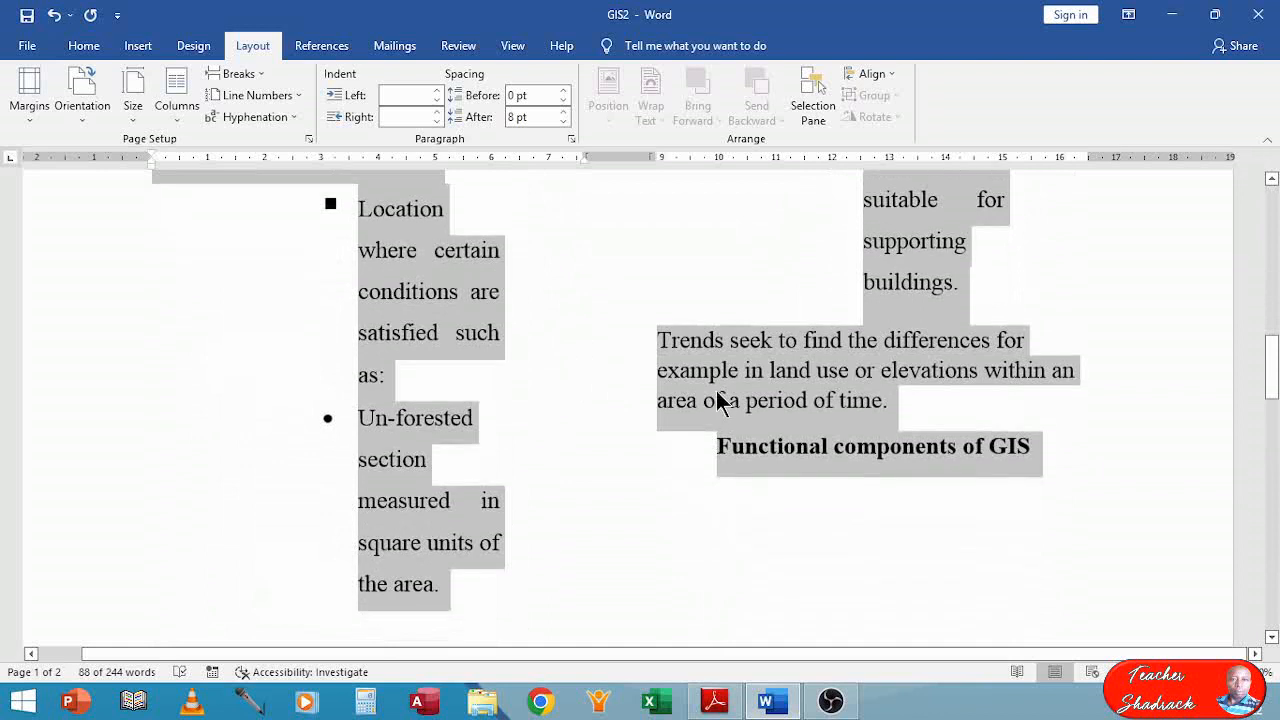
scroll(712, 392, up, 6)
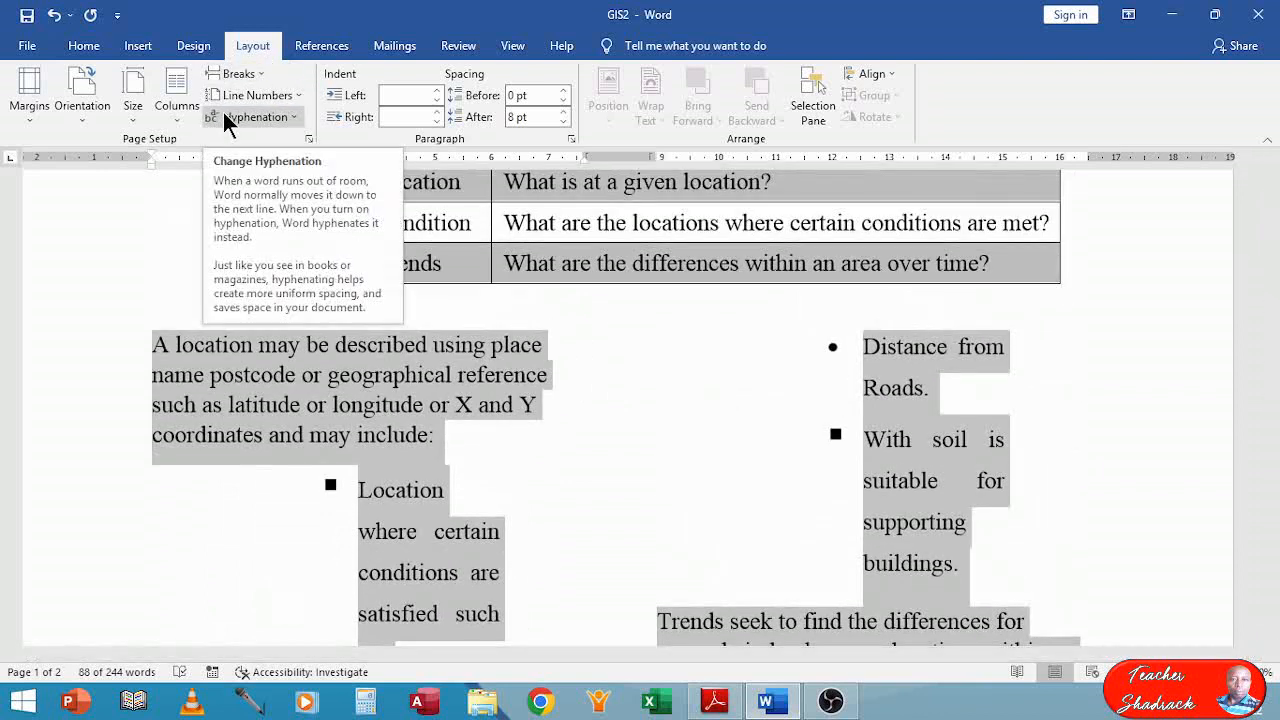
click(181, 110)
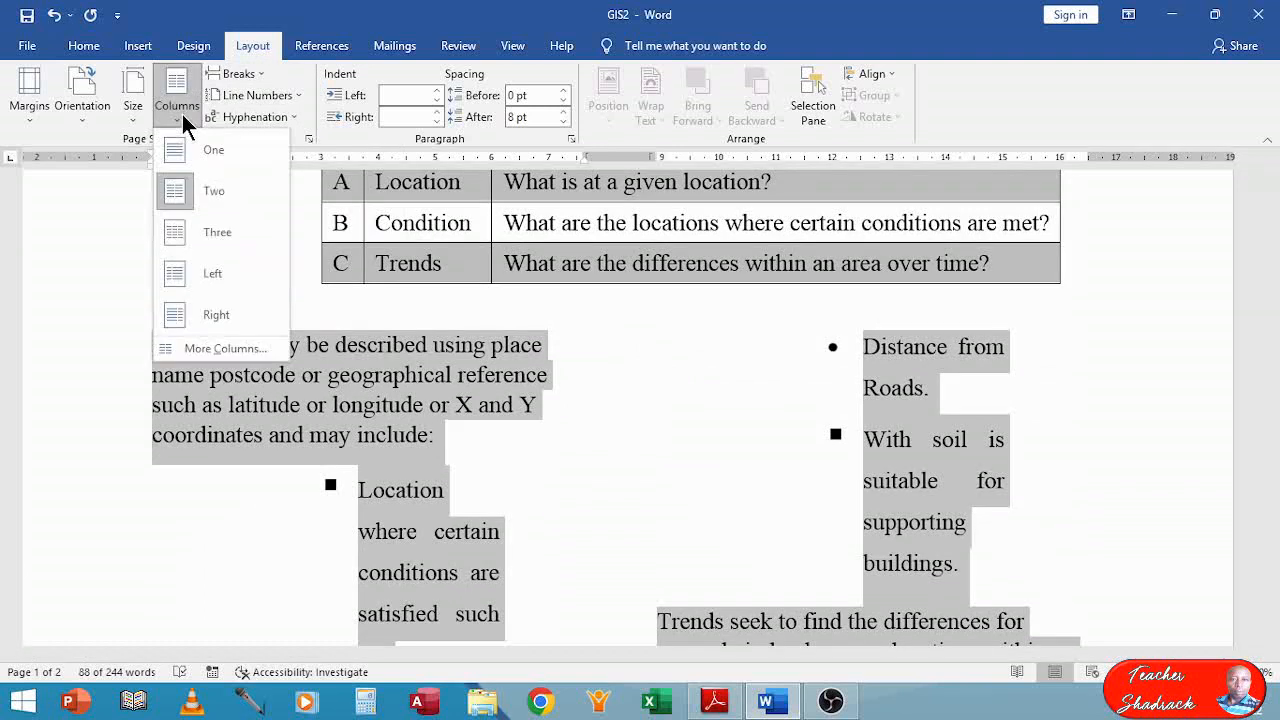
click(210, 348)
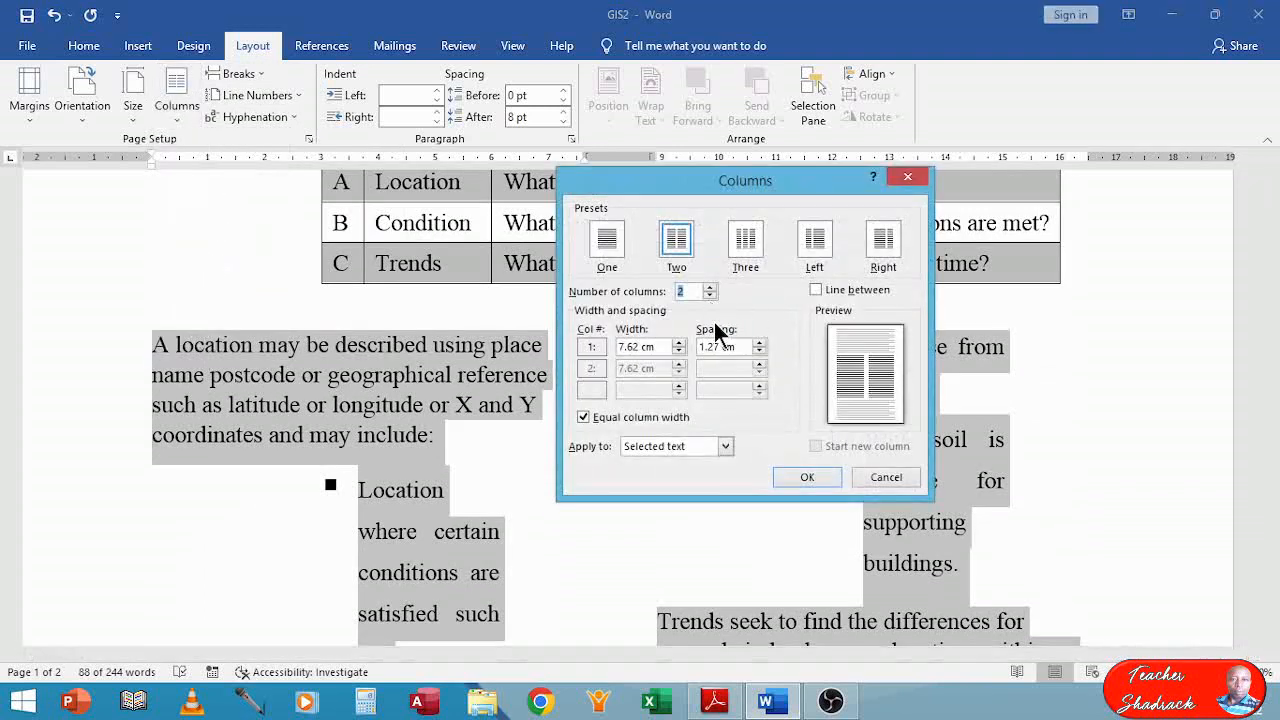
click(759, 351)
click(759, 351)
click(759, 351)
click(759, 351)
click(816, 289)
click(812, 479)
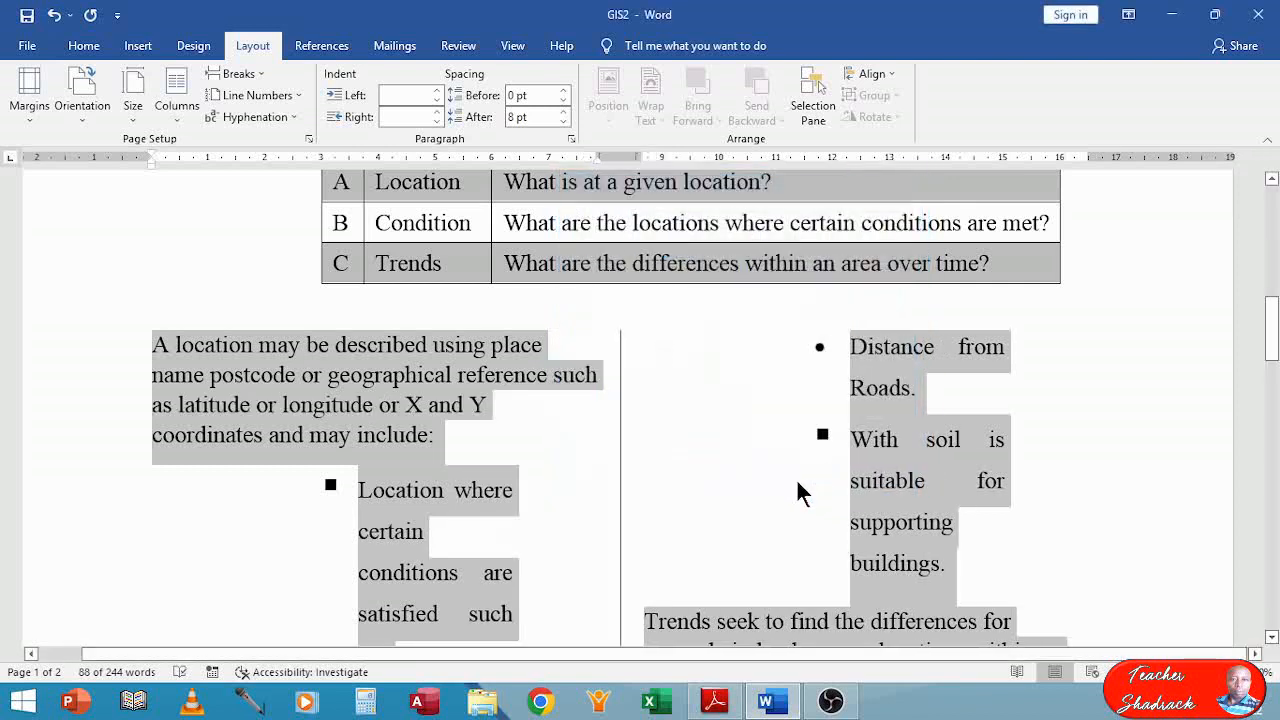
Insert a column break before the "Functional components of GIS" heading.
scroll(796, 478, down, 5)
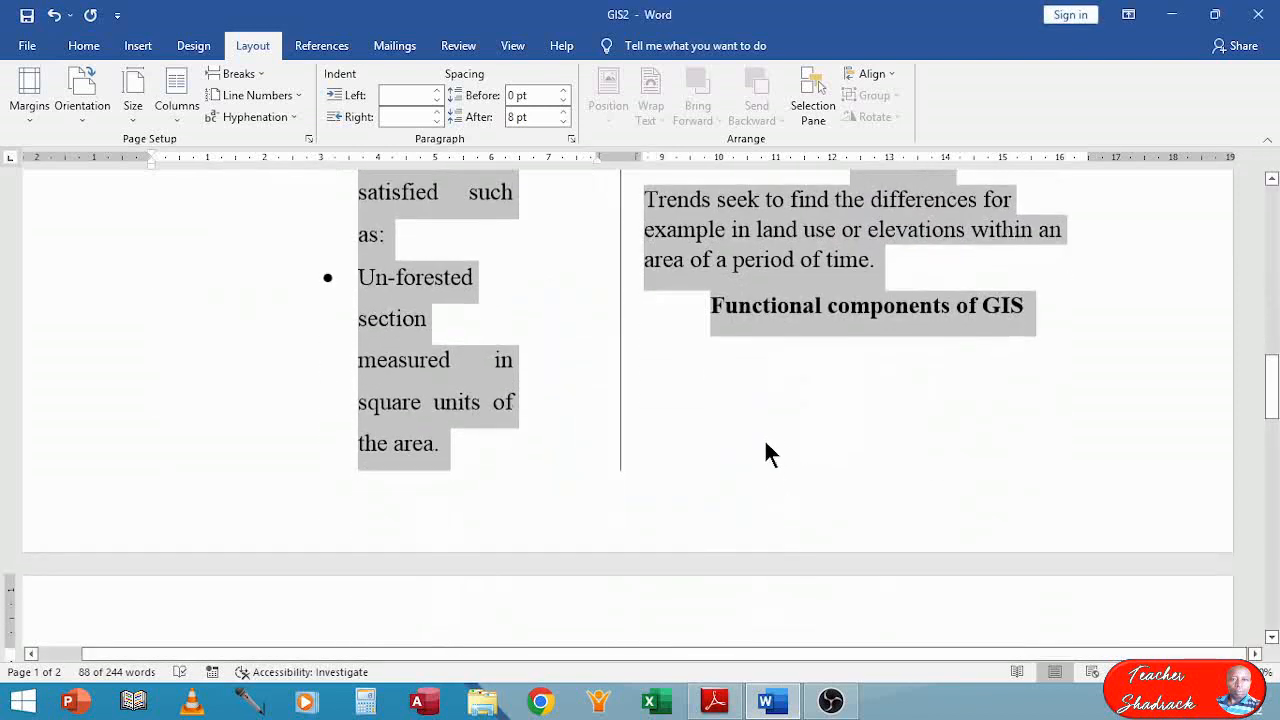
scroll(772, 432, up, 2)
ctrl+scroll(775, 430, down, 3)
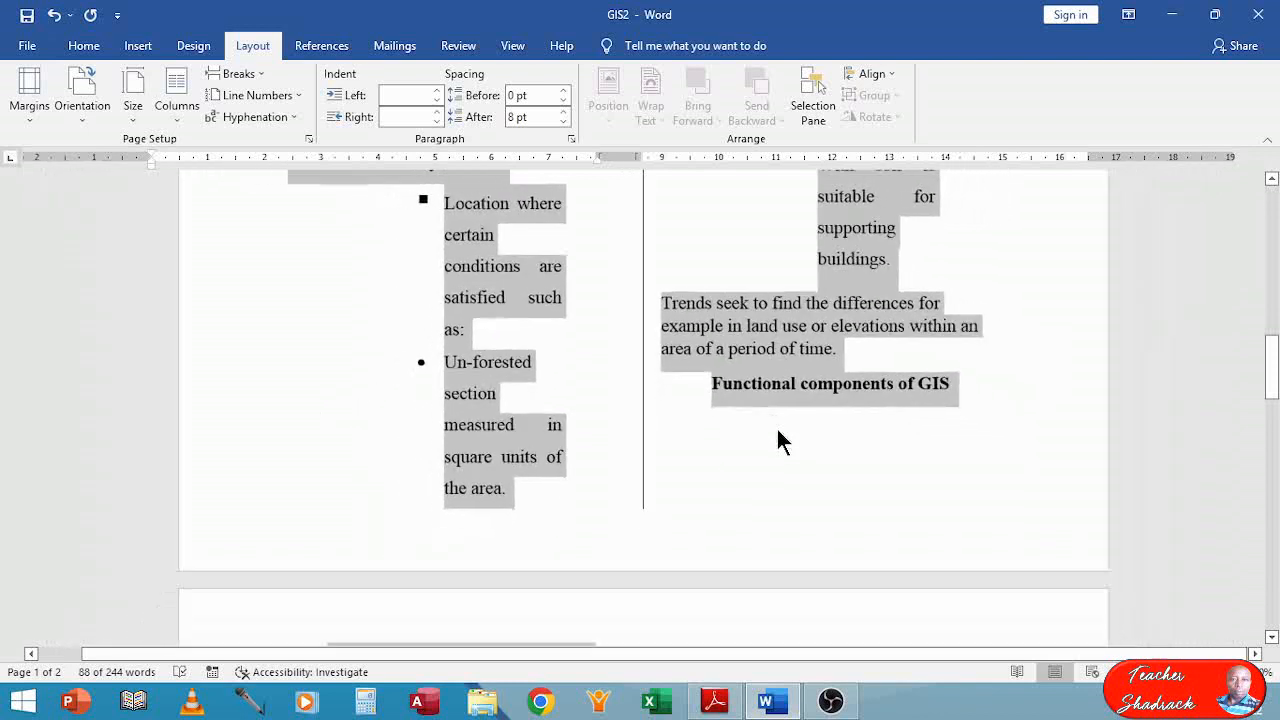
ctrl+scroll(777, 425, down, 5)
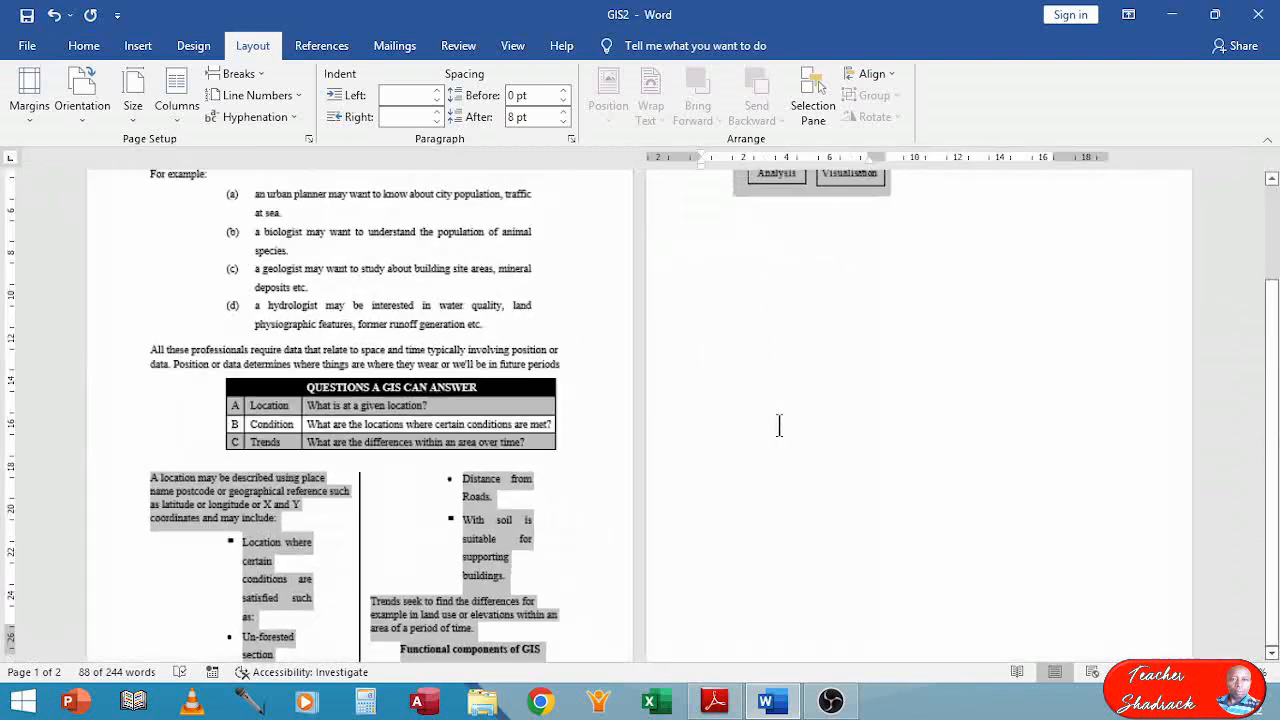
ctrl+scroll(780, 423, up, 1)
scroll(779, 420, up, 2)
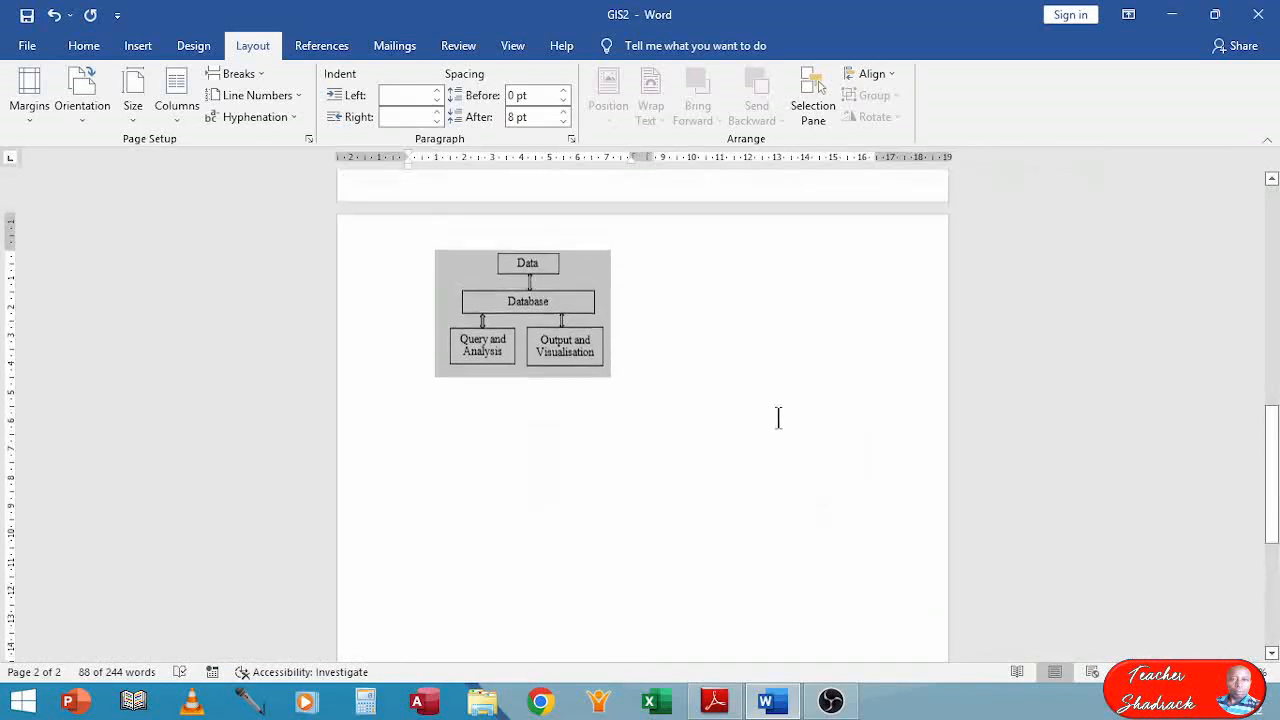
scroll(778, 417, up, 4)
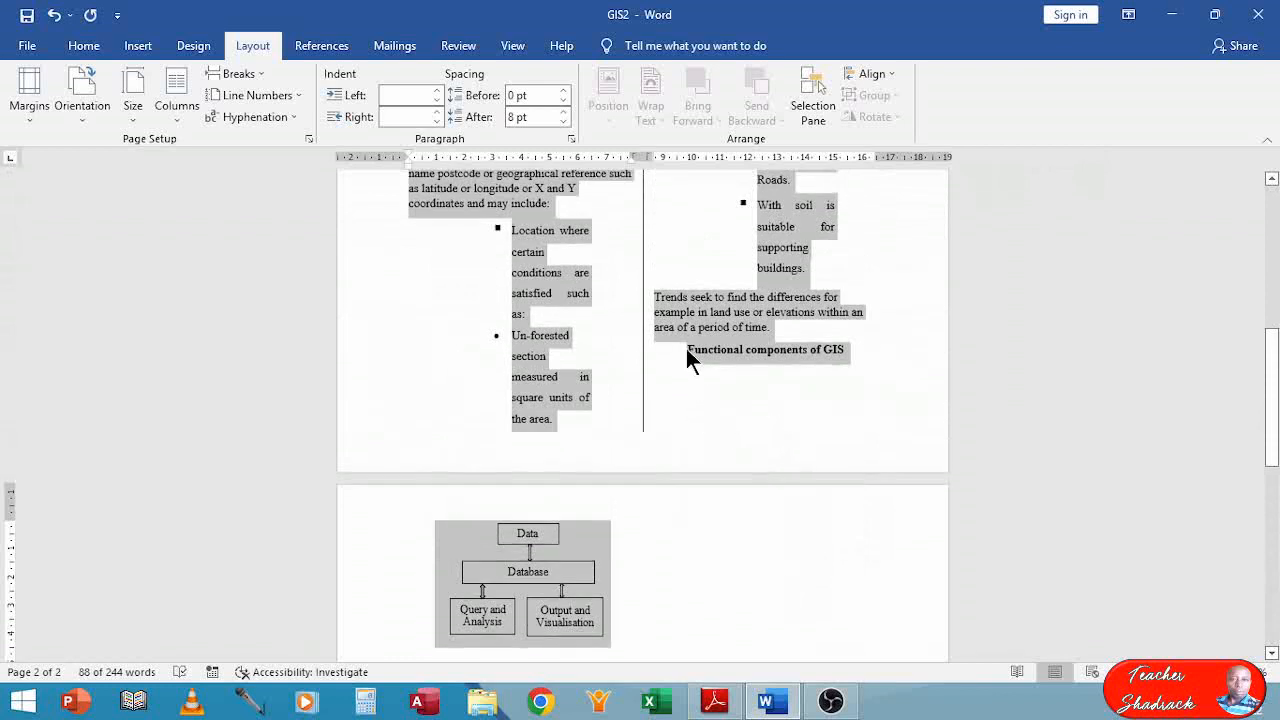
click(688, 350)
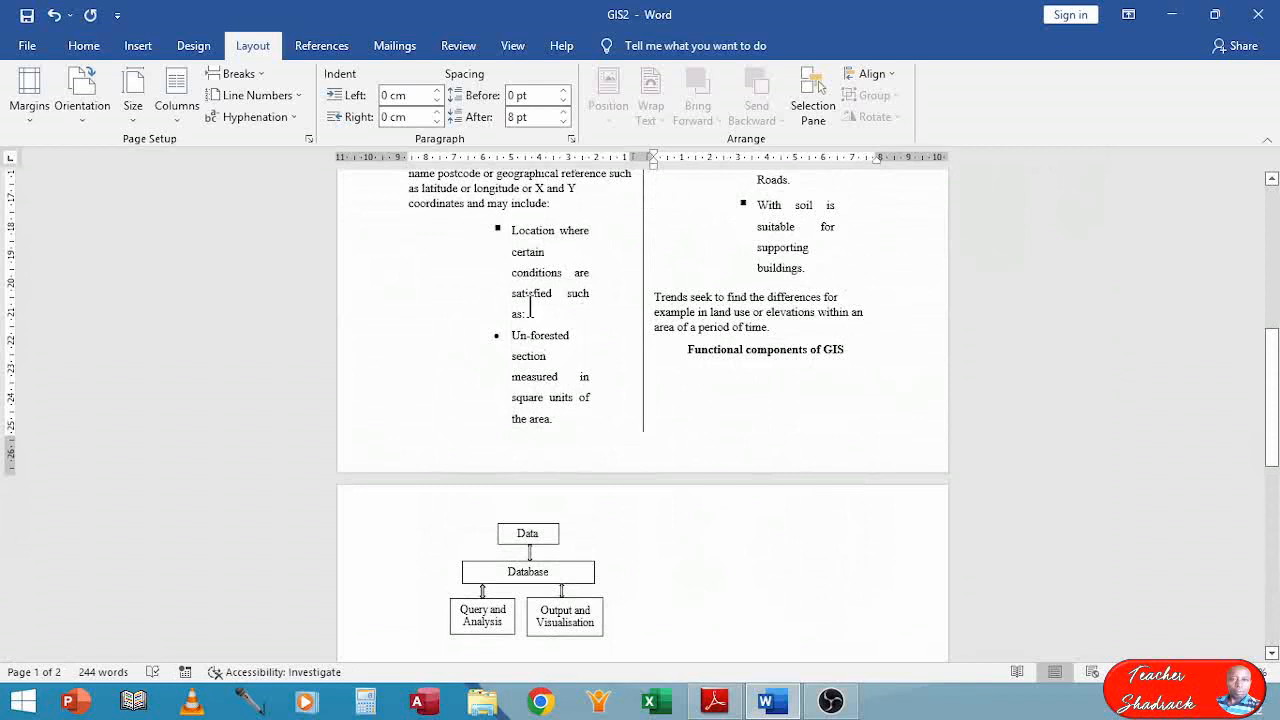
scroll(411, 472, up, 5)
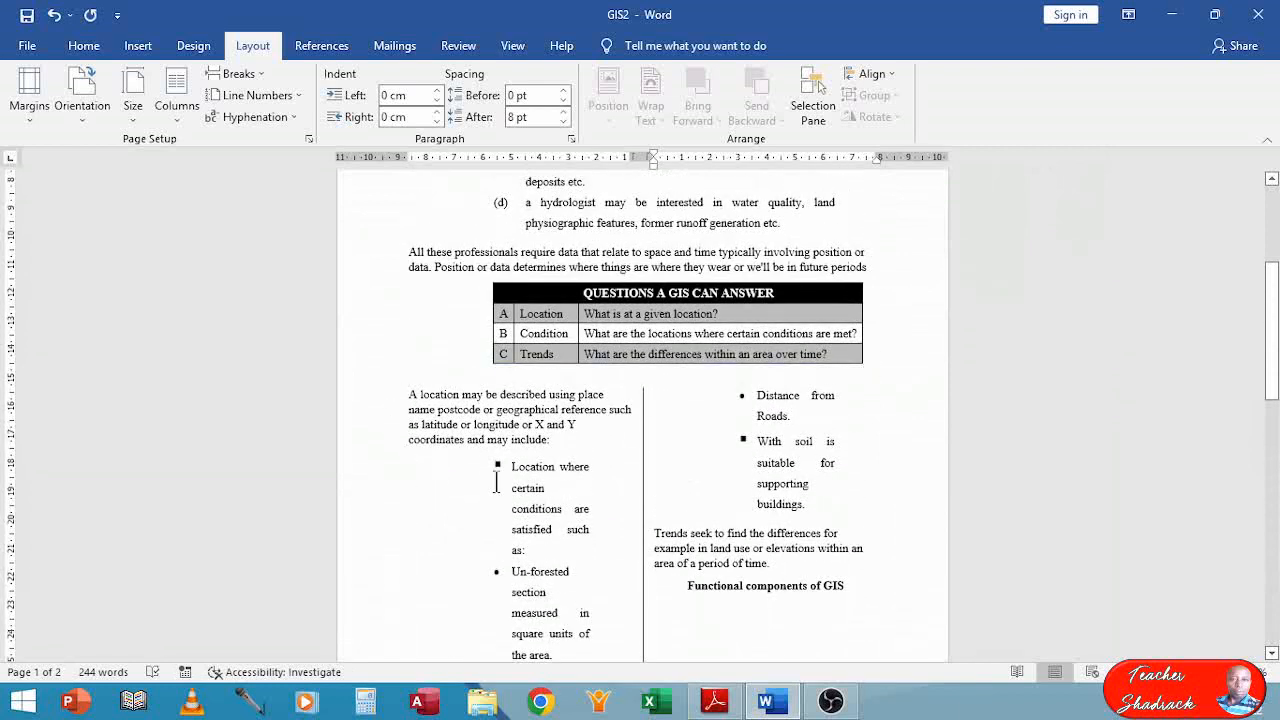
scroll(497, 482, down, 3)
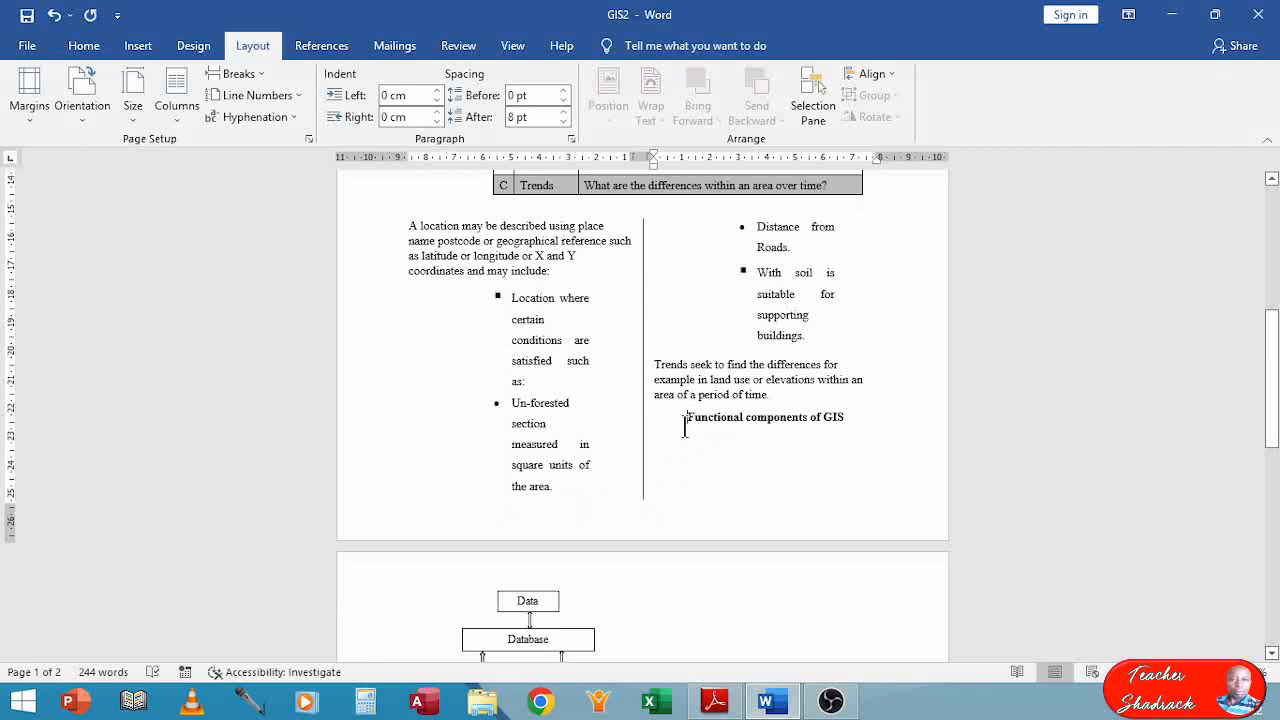
click(261, 75)
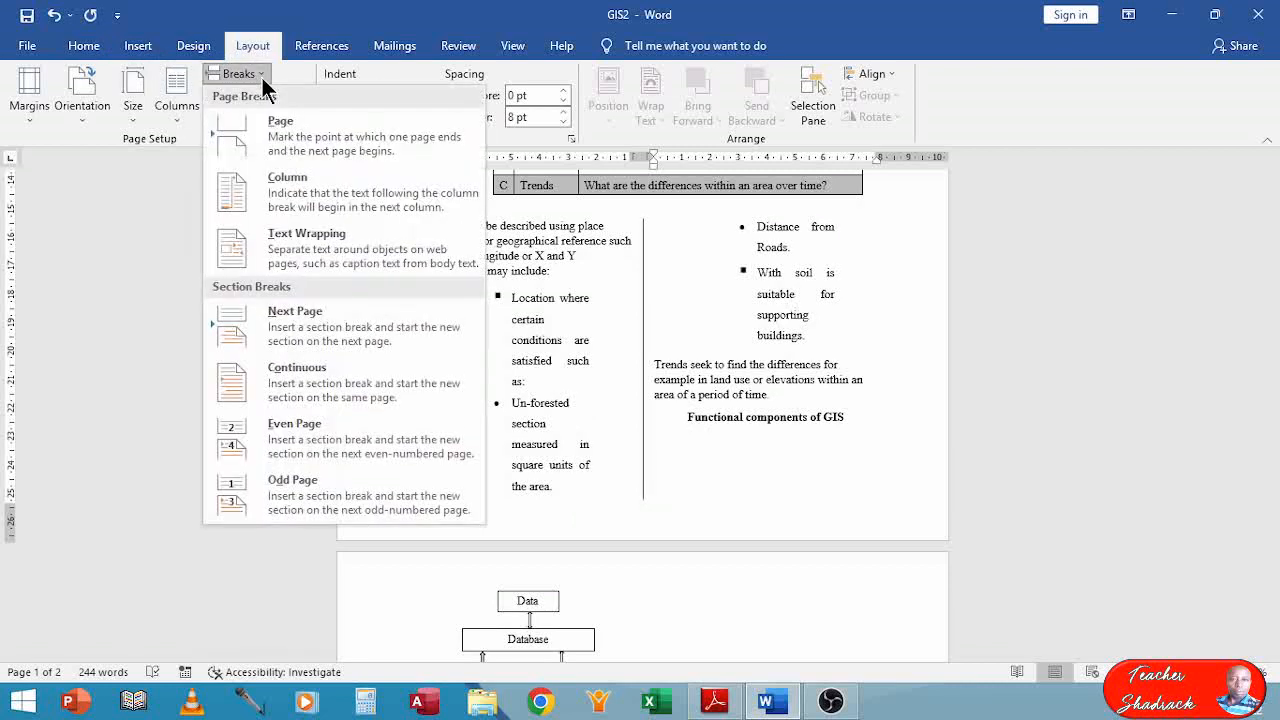
click(250, 196)
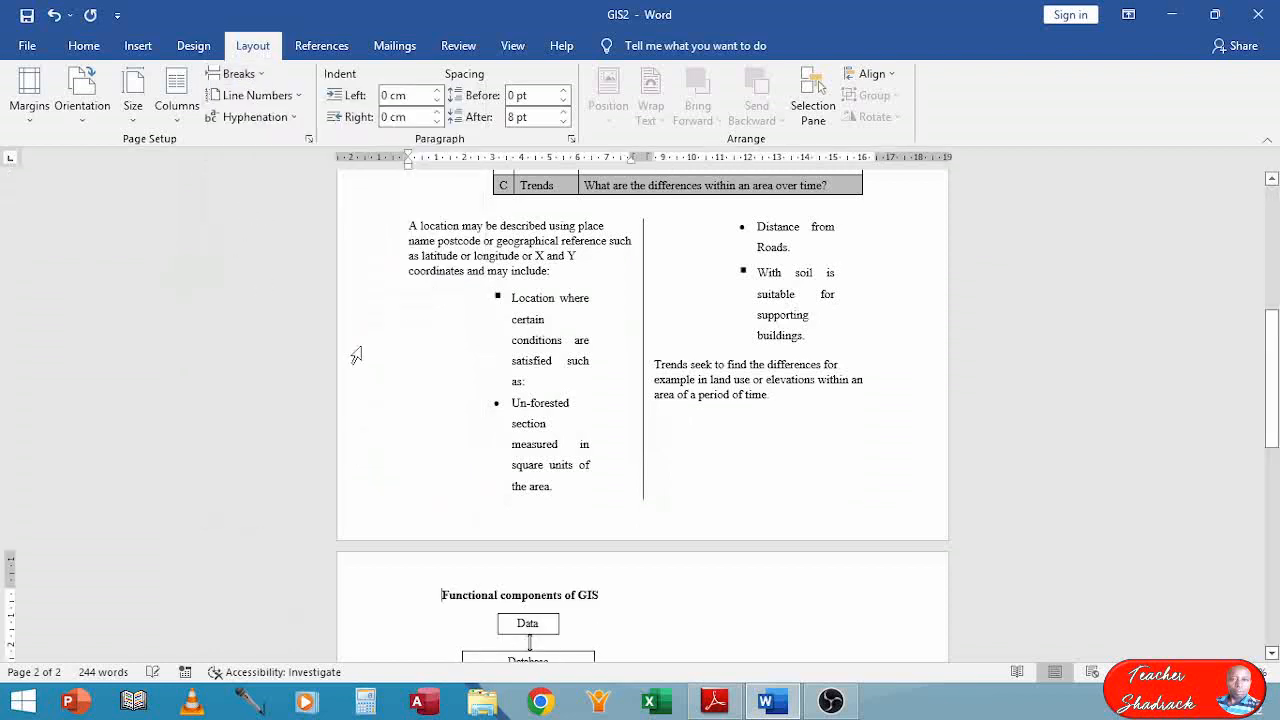
Examine how the two-column passage flows from below the questions table to the functional components diagram.
scroll(590, 417, up, 2)
scroll(592, 418, up, 1)
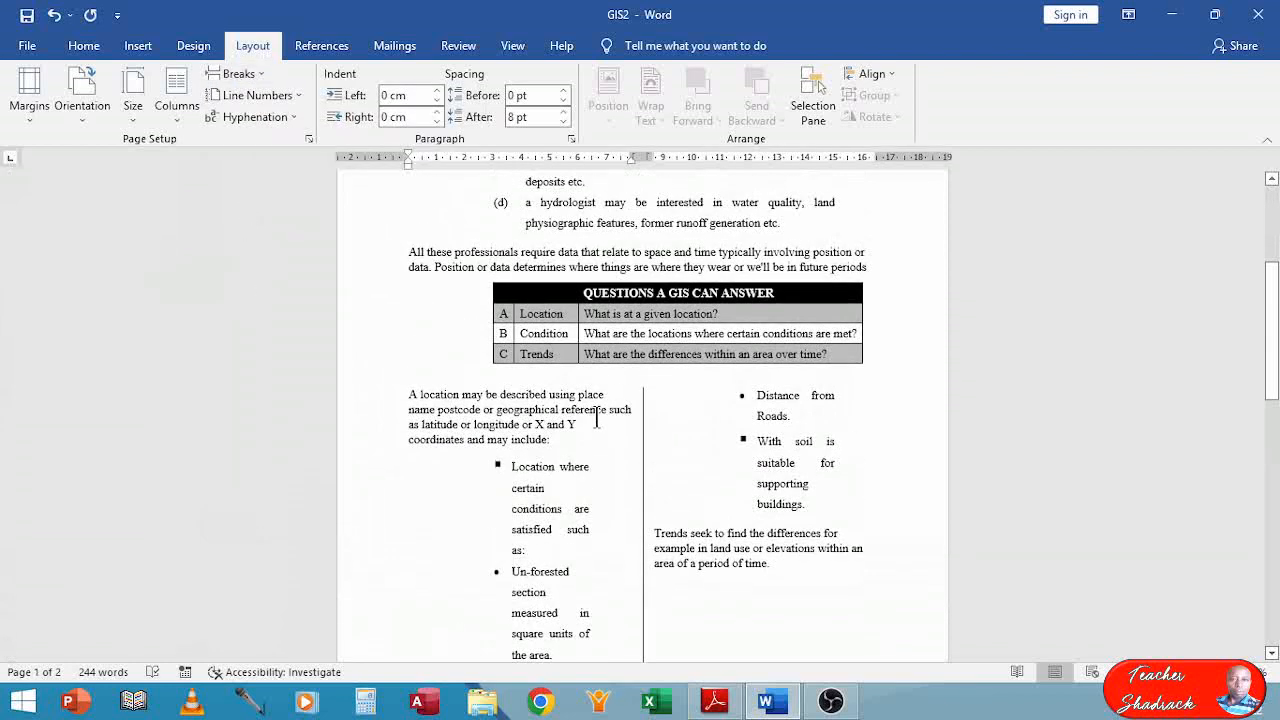
scroll(595, 416, down, 2)
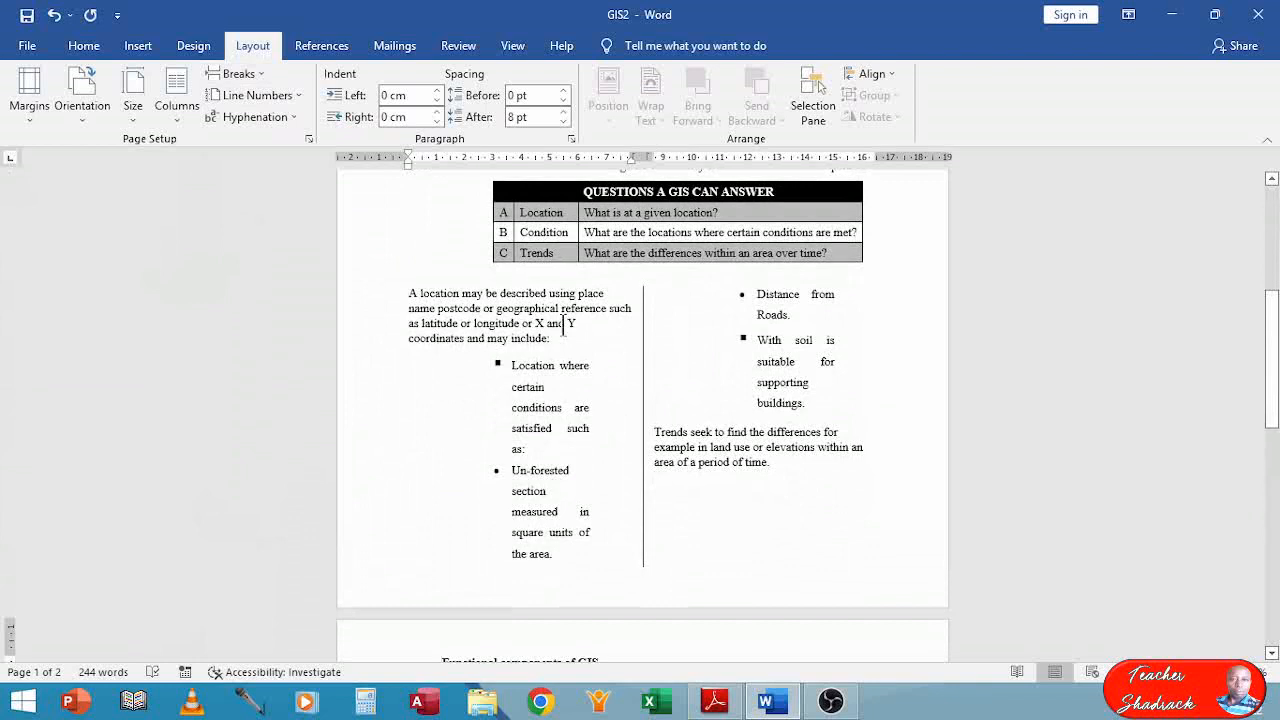
scroll(627, 333, up, 2)
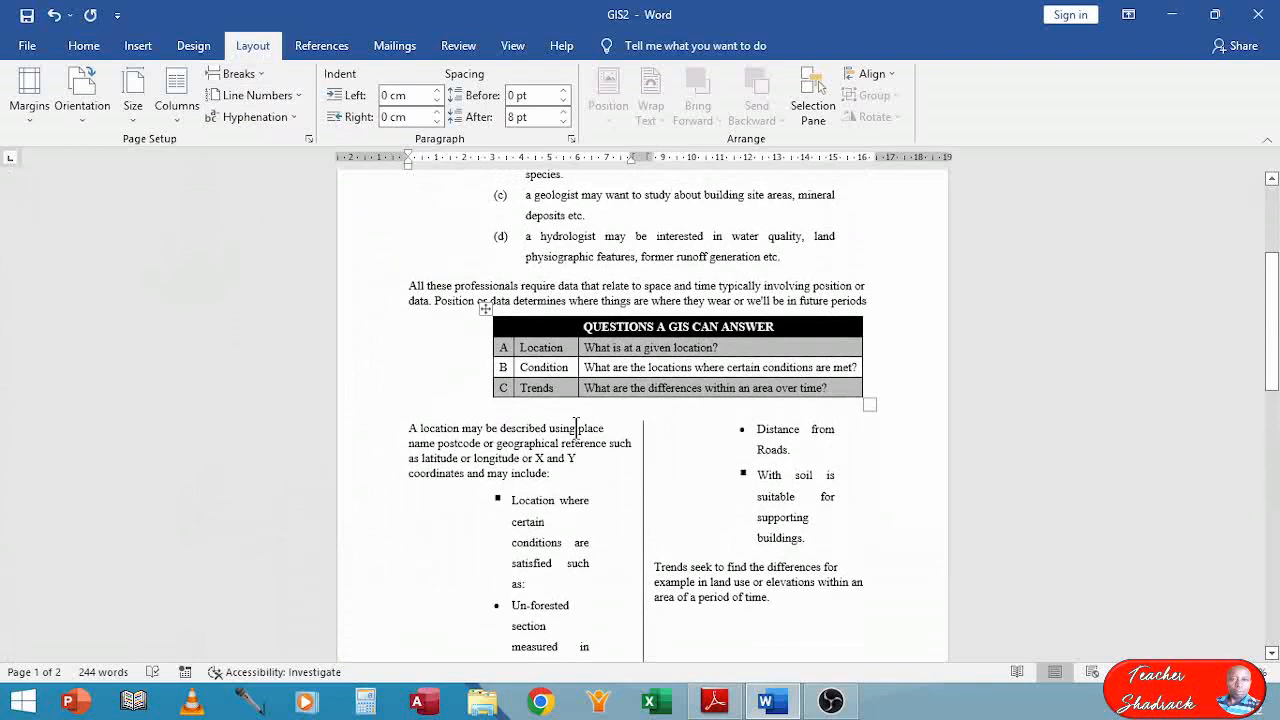
click(680, 418)
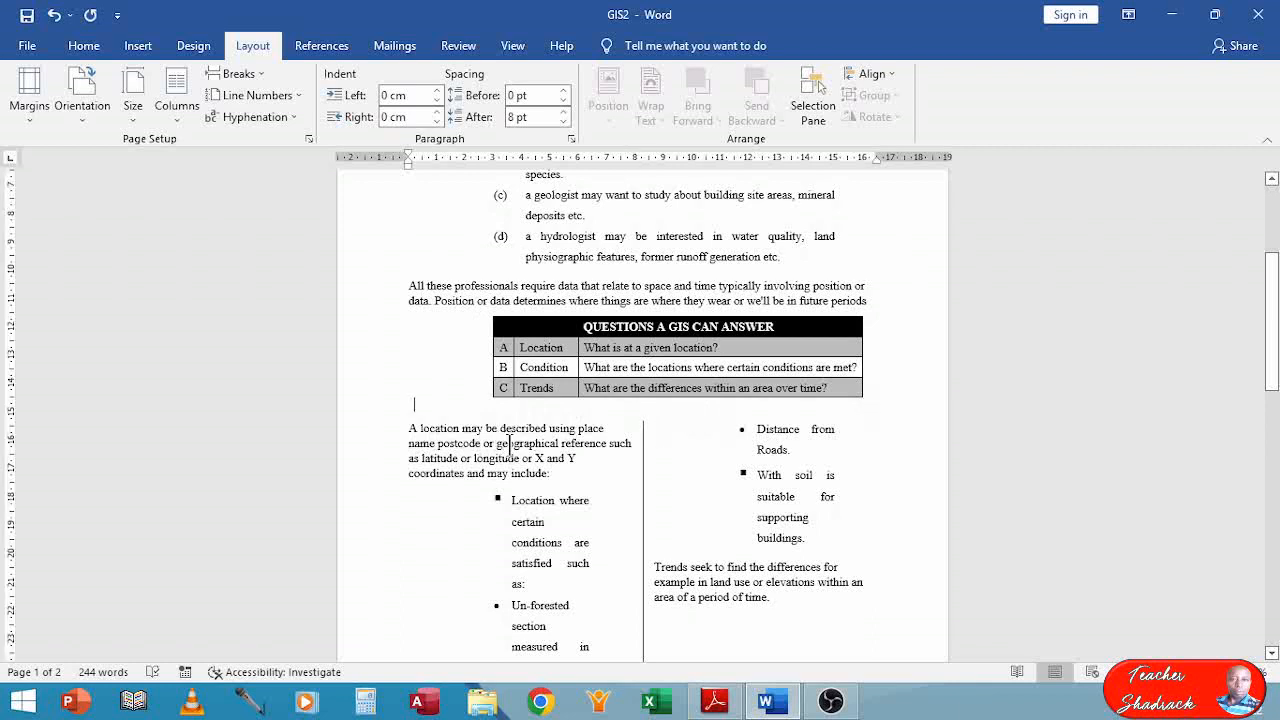
scroll(586, 446, down, 3)
scroll(589, 448, down, 4)
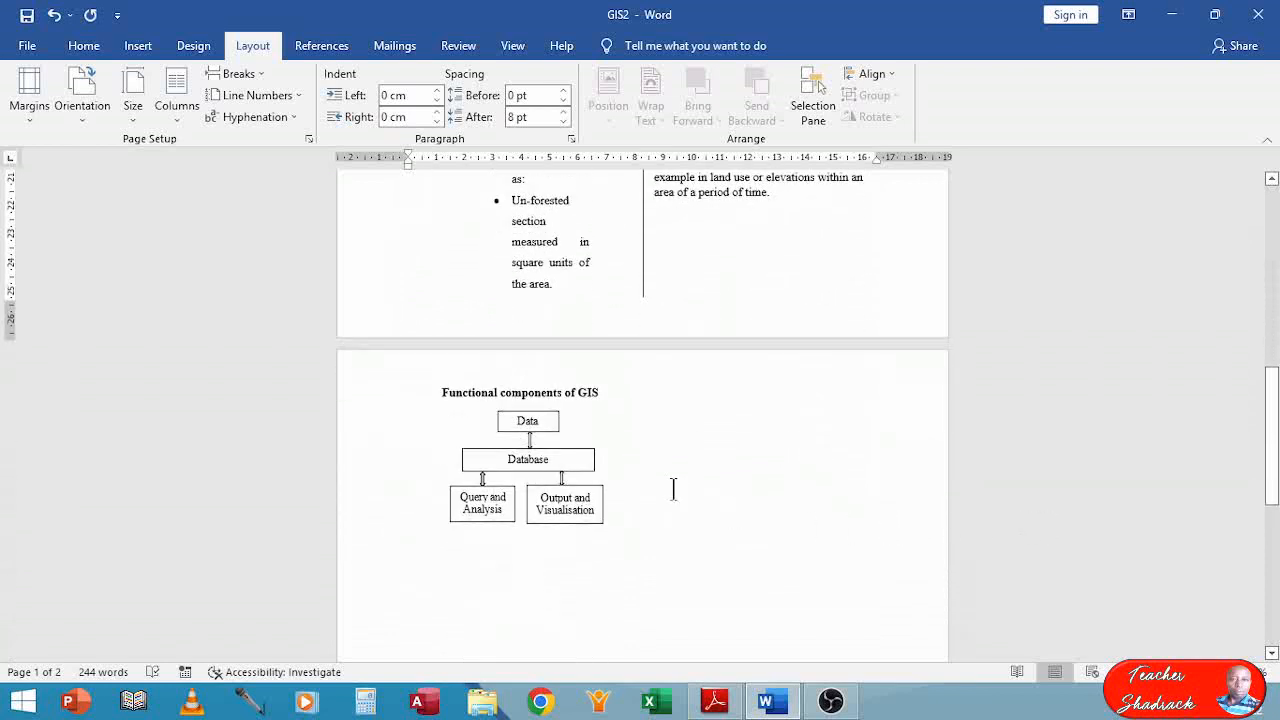
scroll(743, 472, up, 6)
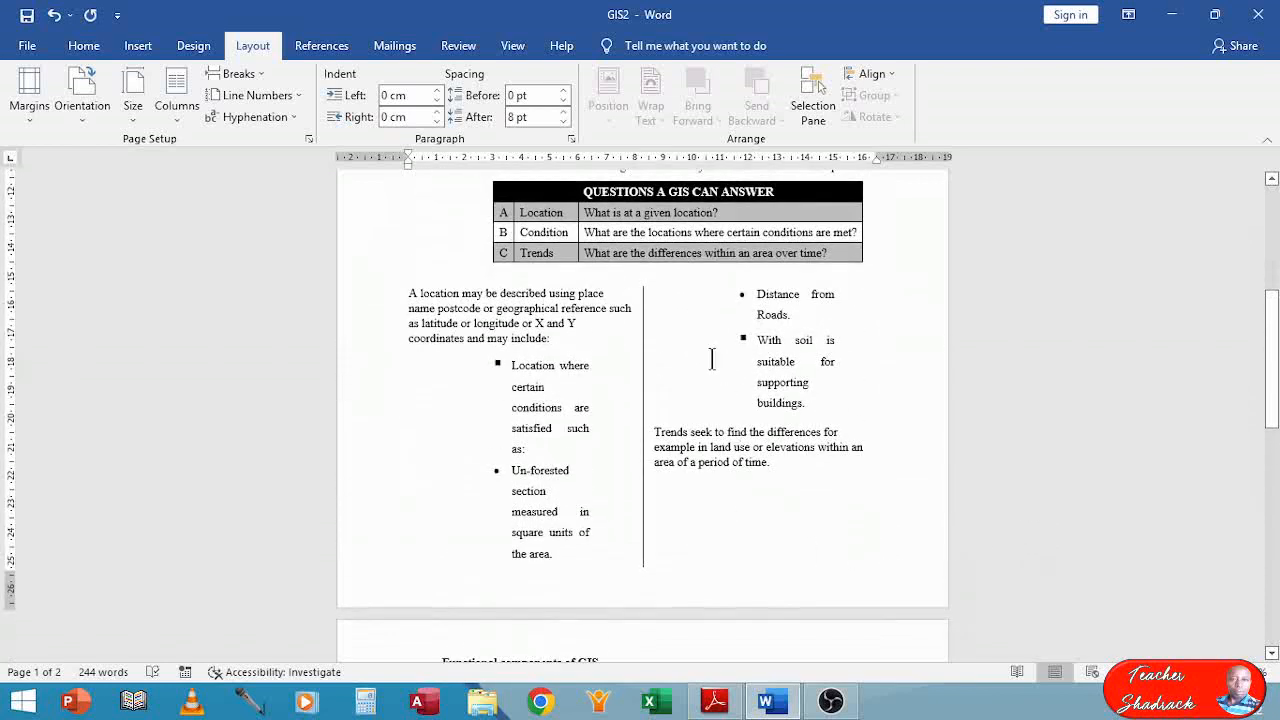
click(405, 291)
scroll(706, 409, down, 3)
scroll(706, 409, down, 5)
scroll(708, 410, up, 5)
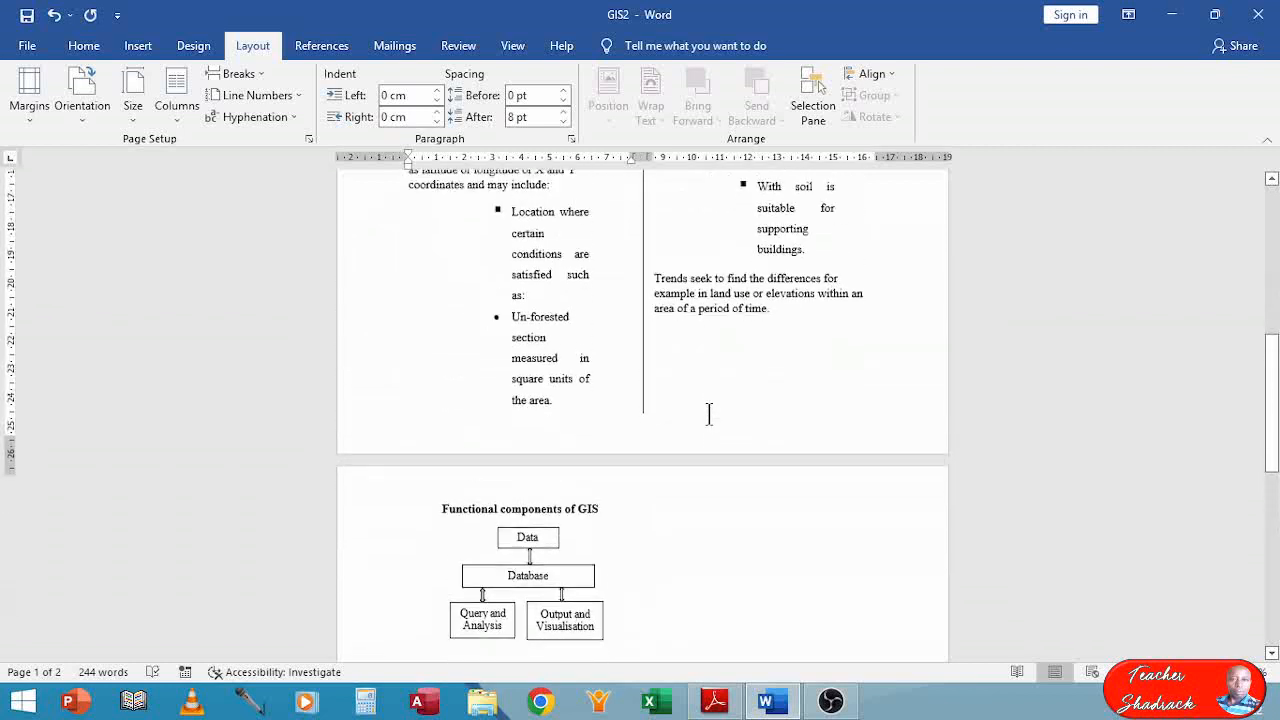
scroll(708, 409, up, 5)
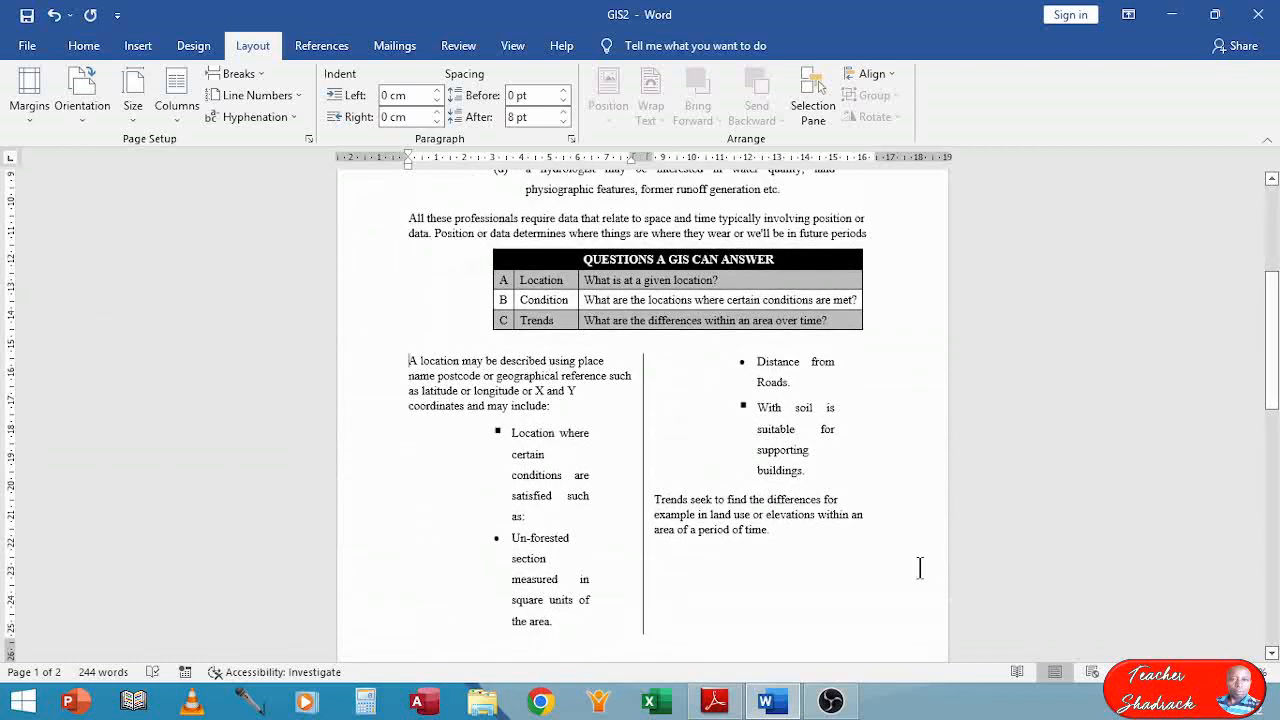
scroll(695, 598, down, 8)
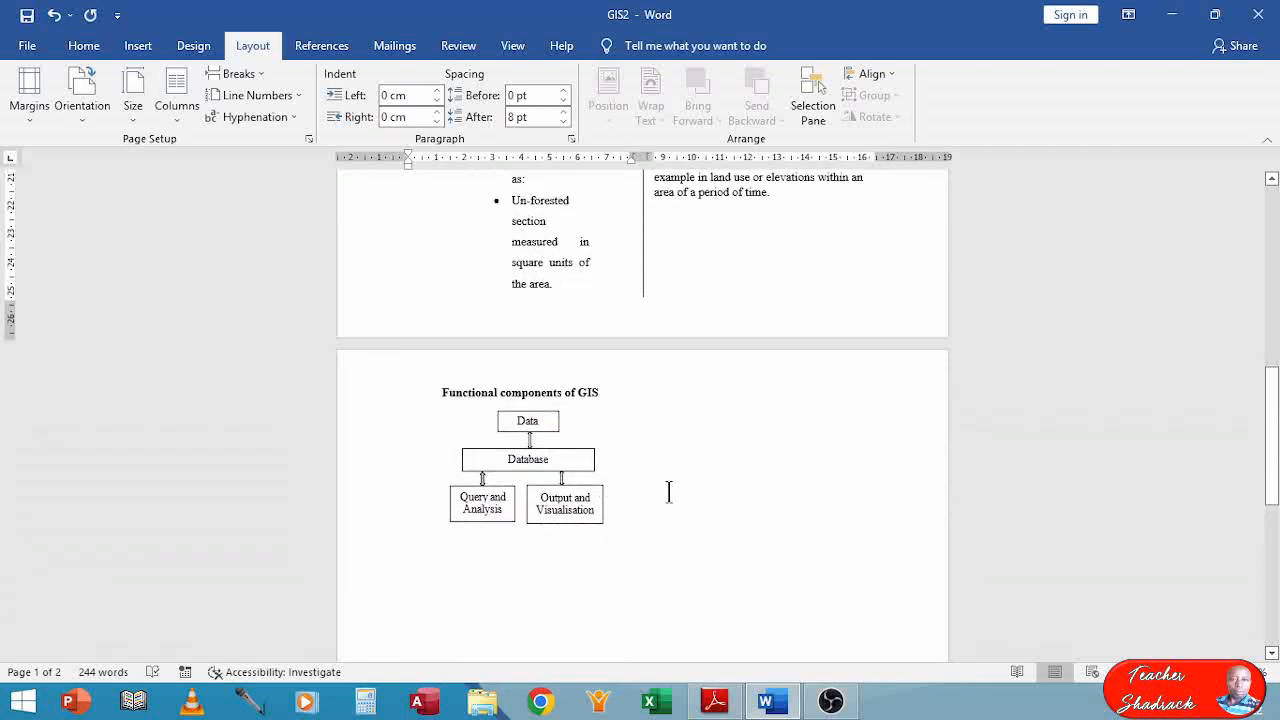
scroll(669, 491, up, 4)
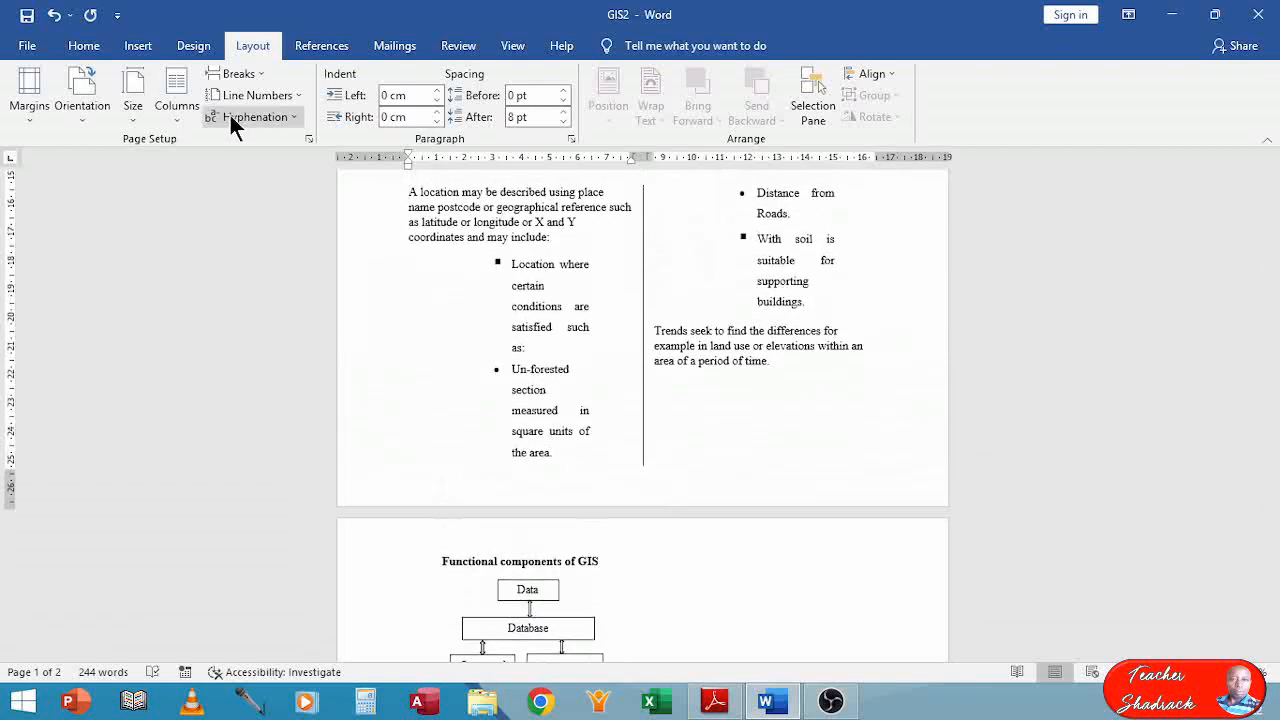
Insert a page break before the "A location may be described" passage so the two-column section starts on the next page.
click(252, 75)
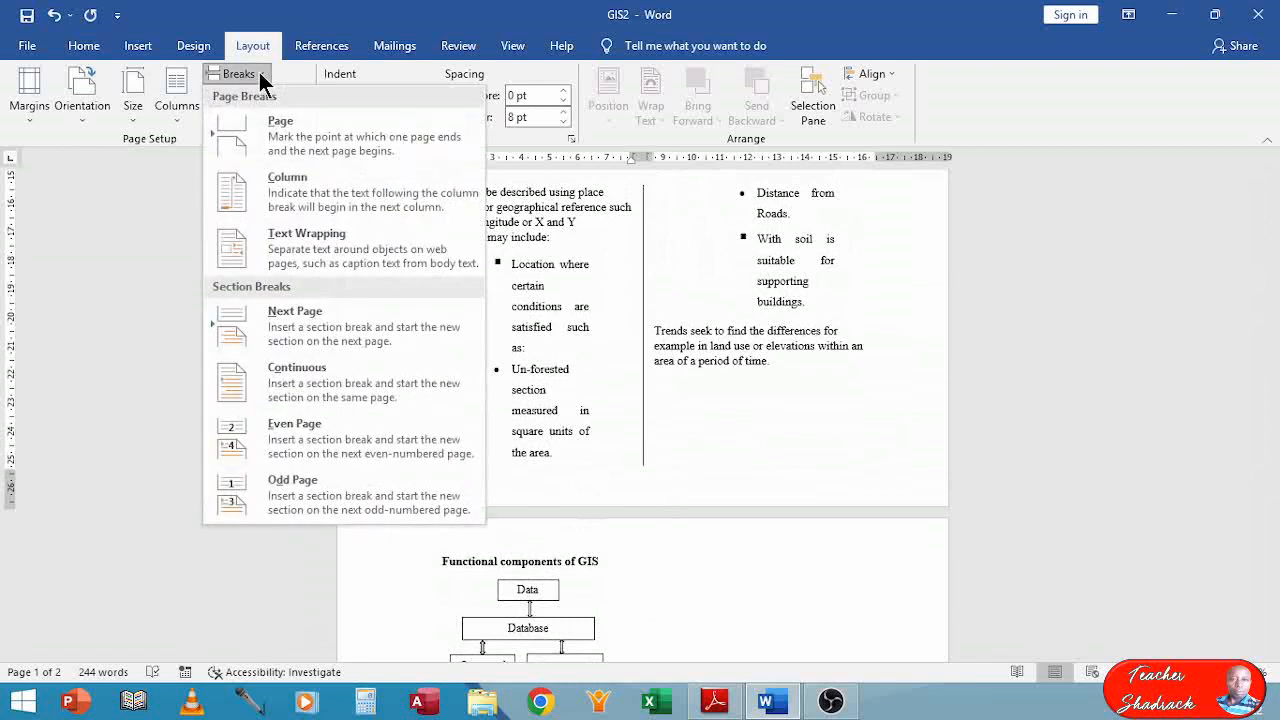
click(265, 137)
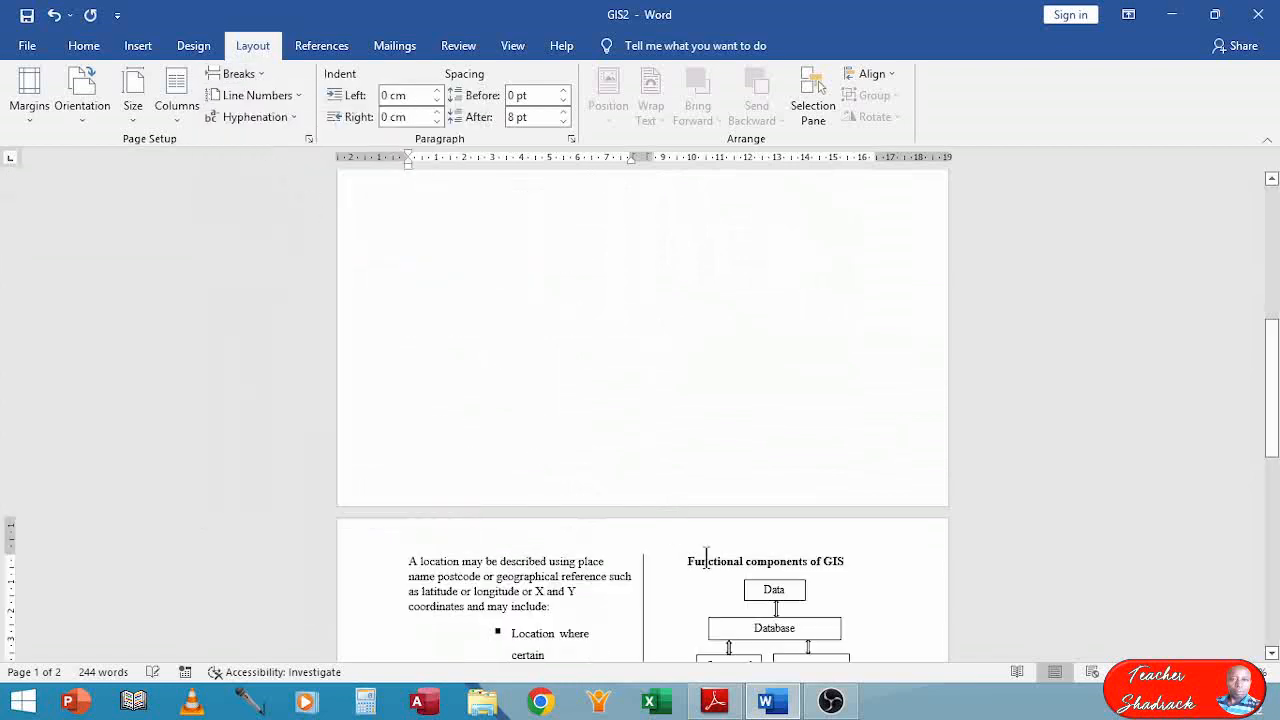
scroll(667, 550, down, 5)
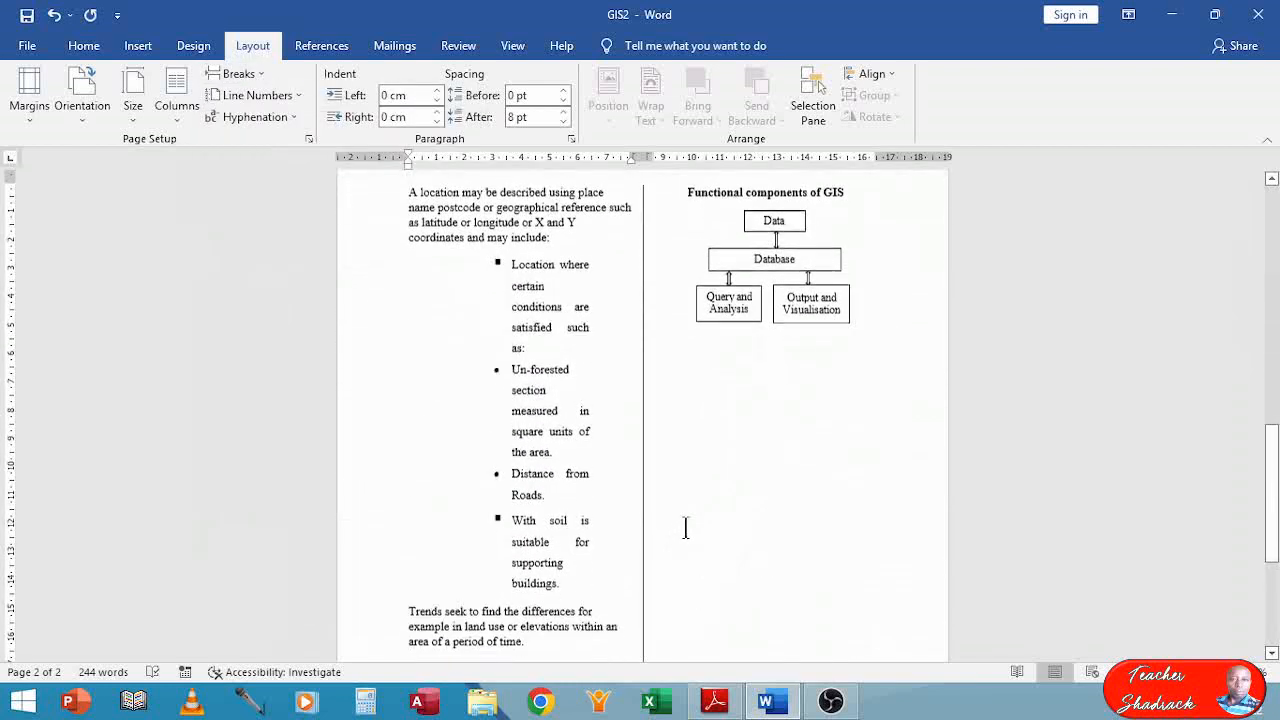
scroll(699, 524, up, 3)
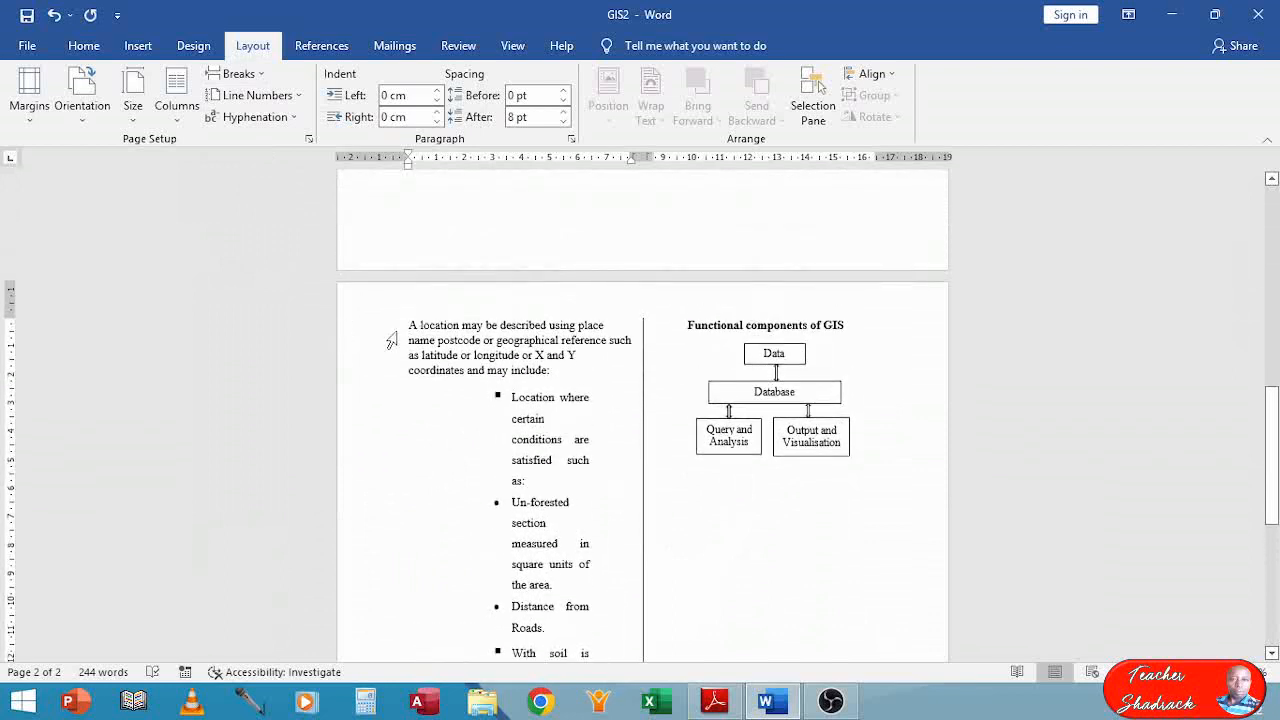
drag(376, 340, 463, 624)
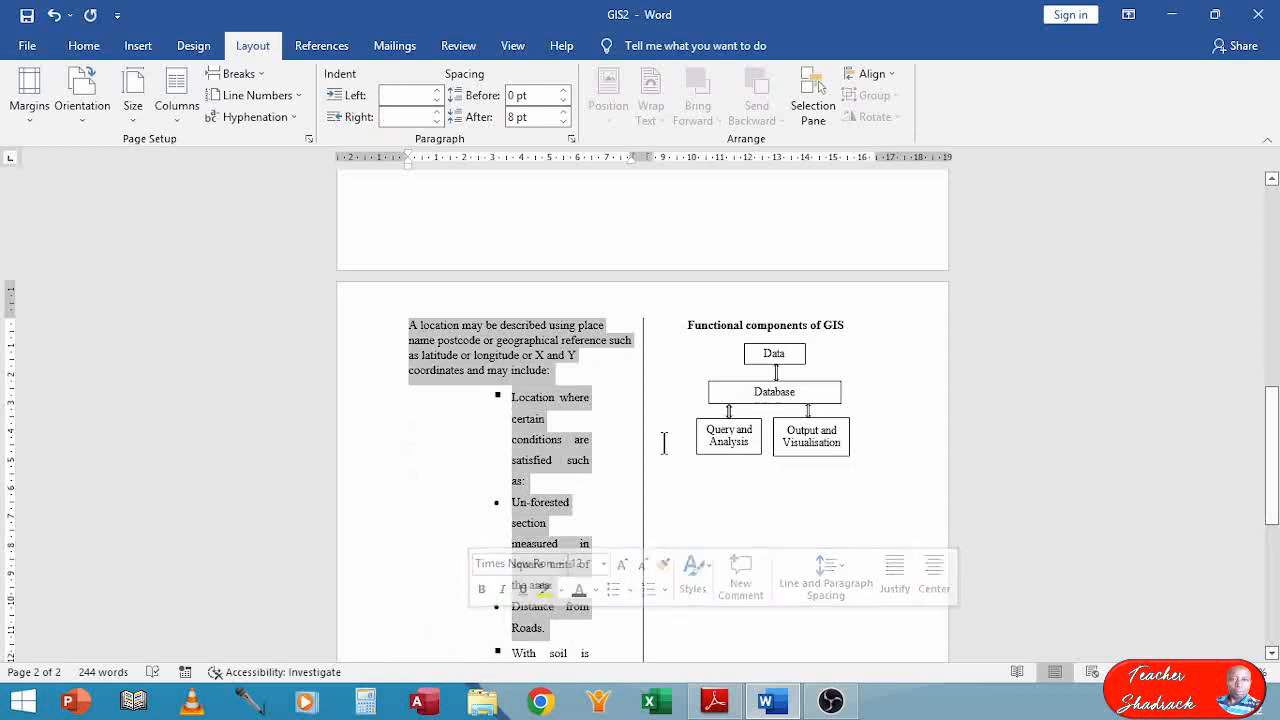
click(678, 330)
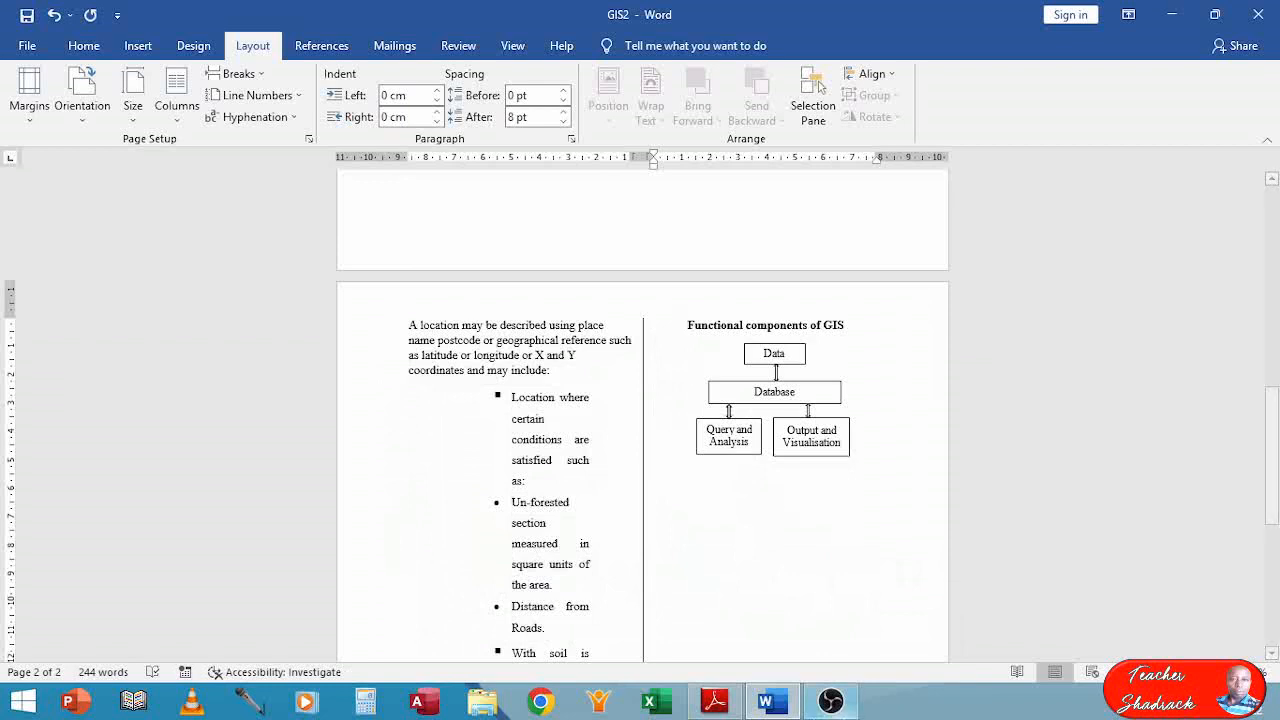
Switch to the exam PDF in Adobe Reader to read task (d), and return to the questions table in Word.
click(716, 703)
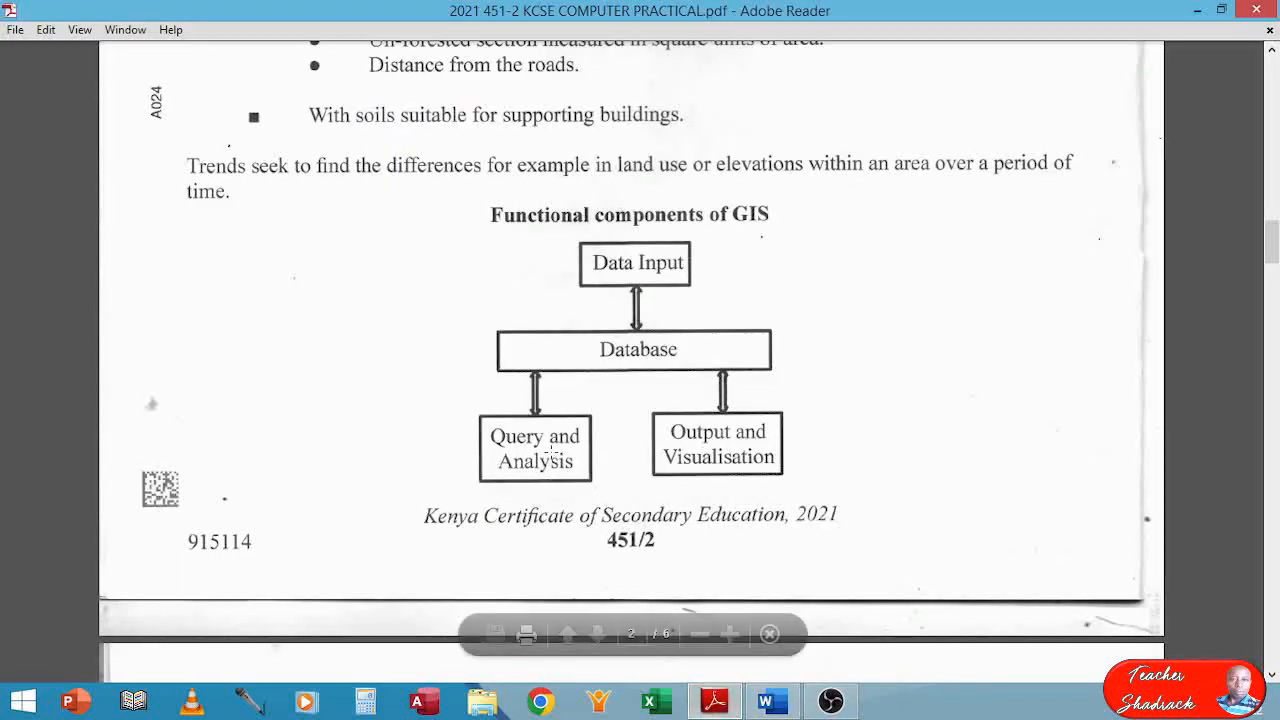
scroll(557, 422, down, 8)
scroll(557, 422, down, 18)
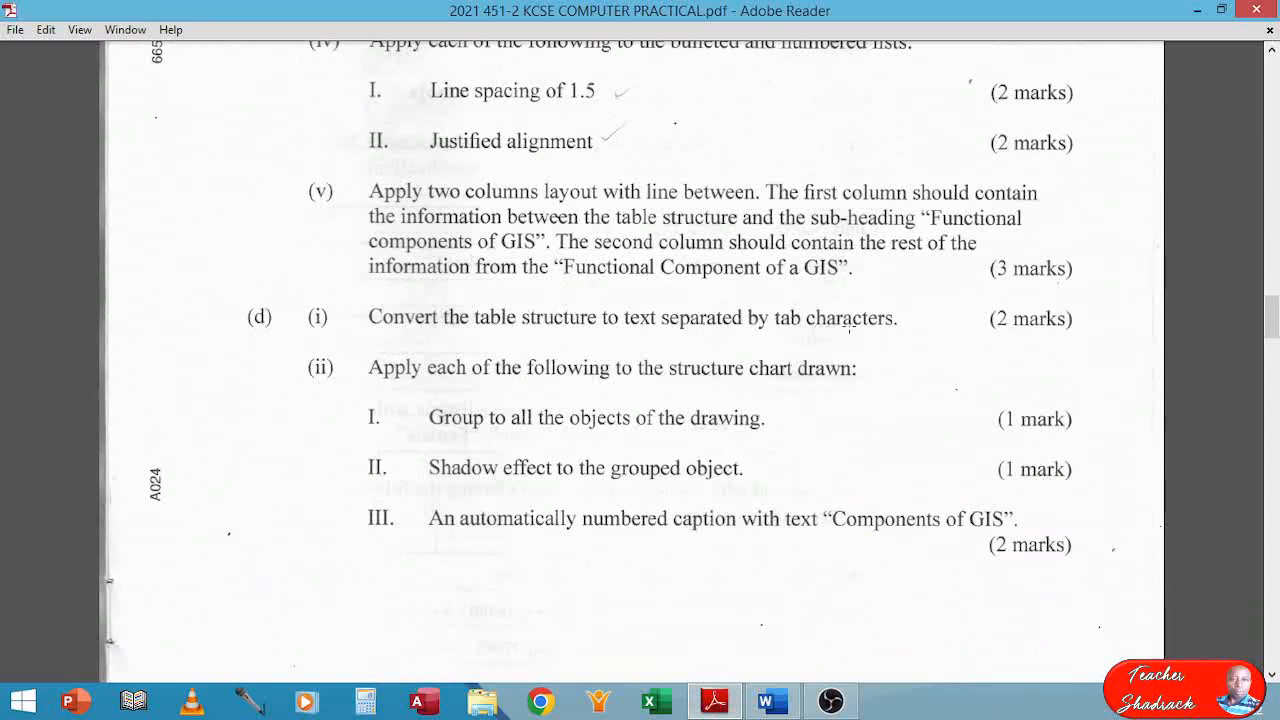
click(766, 700)
scroll(562, 468, up, 3)
scroll(562, 468, up, 5)
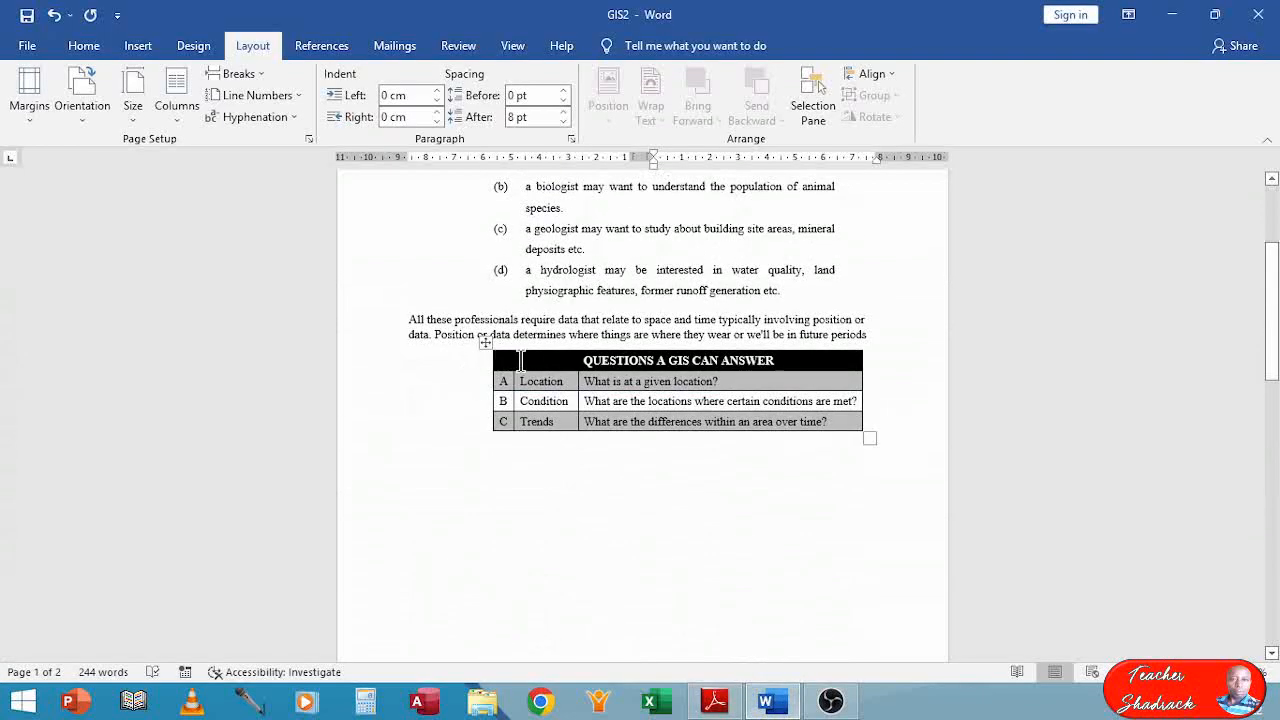
drag(562, 361, 782, 405)
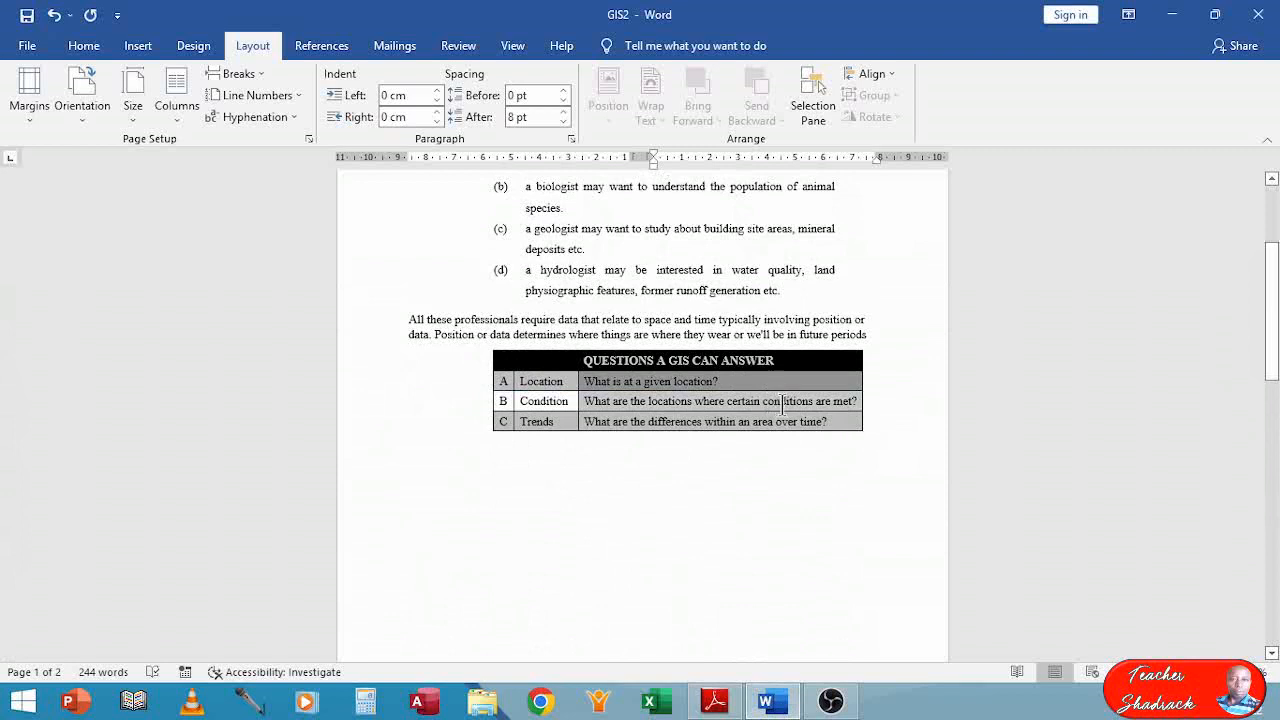
click(758, 460)
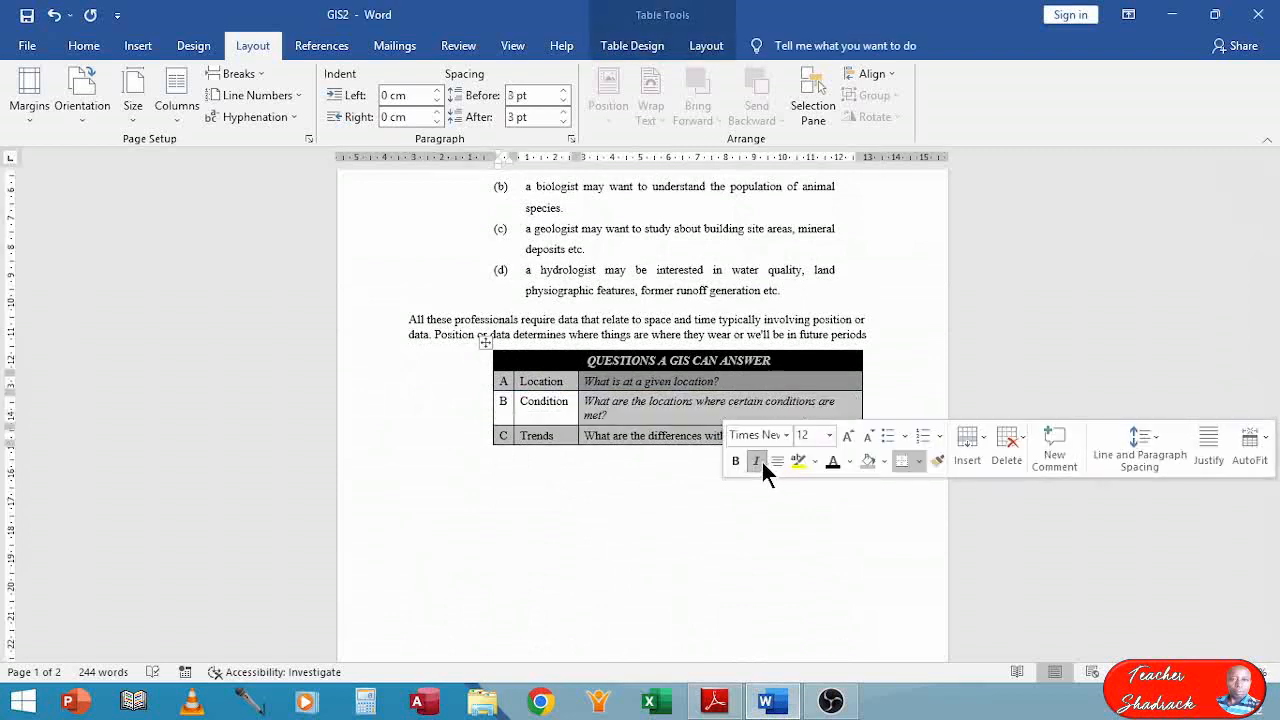
click(650, 499)
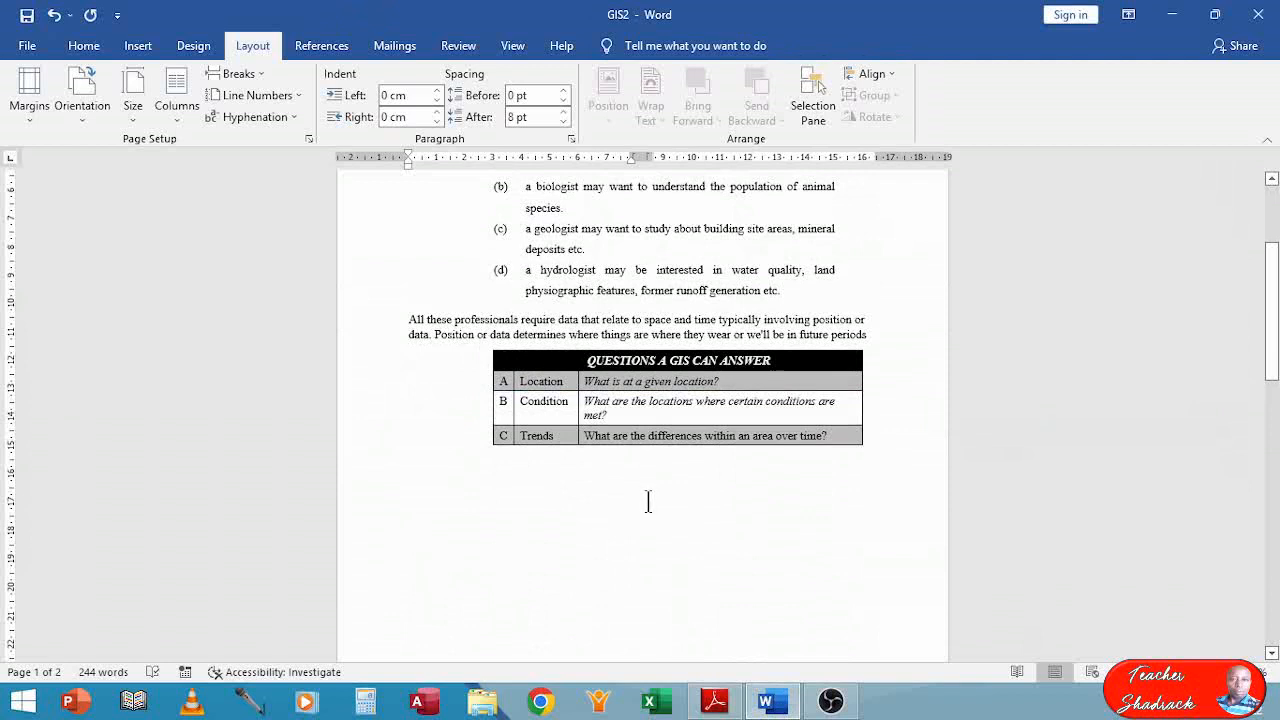
key(ctrl+z)
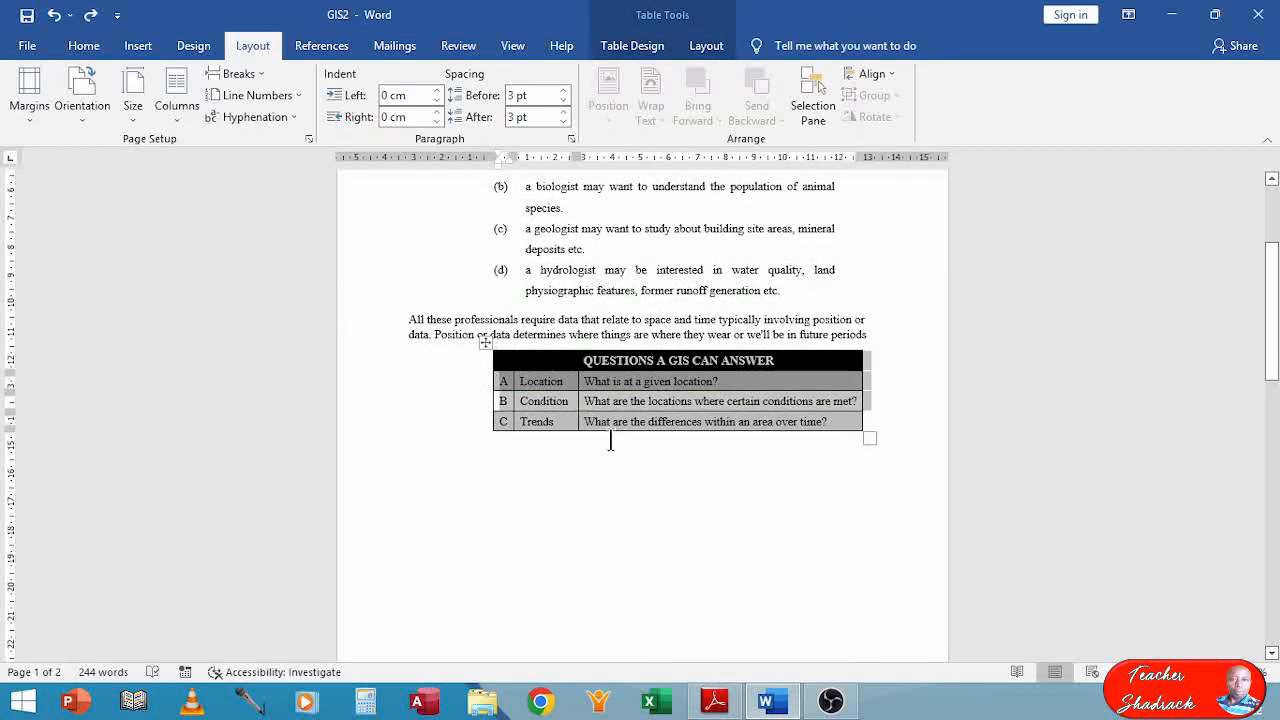
Convert the whole "QUESTIONS A GIS CAN ANSWER" table to text separated by tabs.
scroll(660, 458, up, 6)
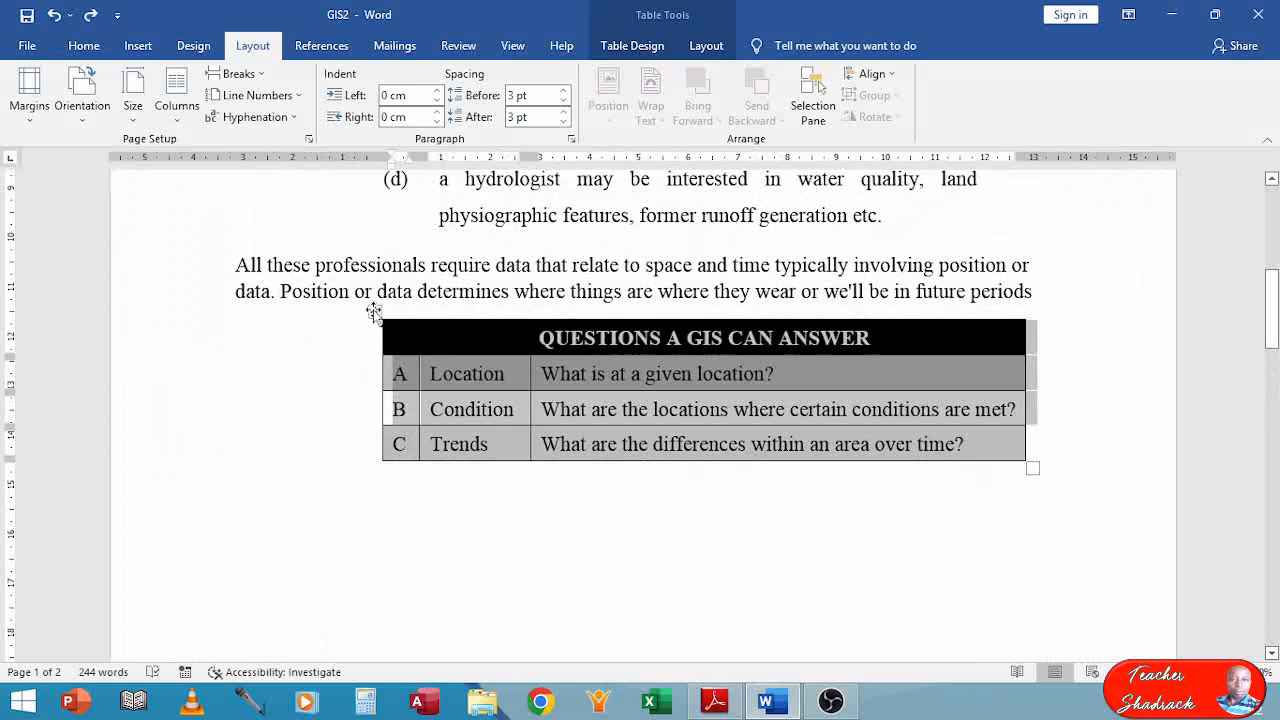
click(512, 375)
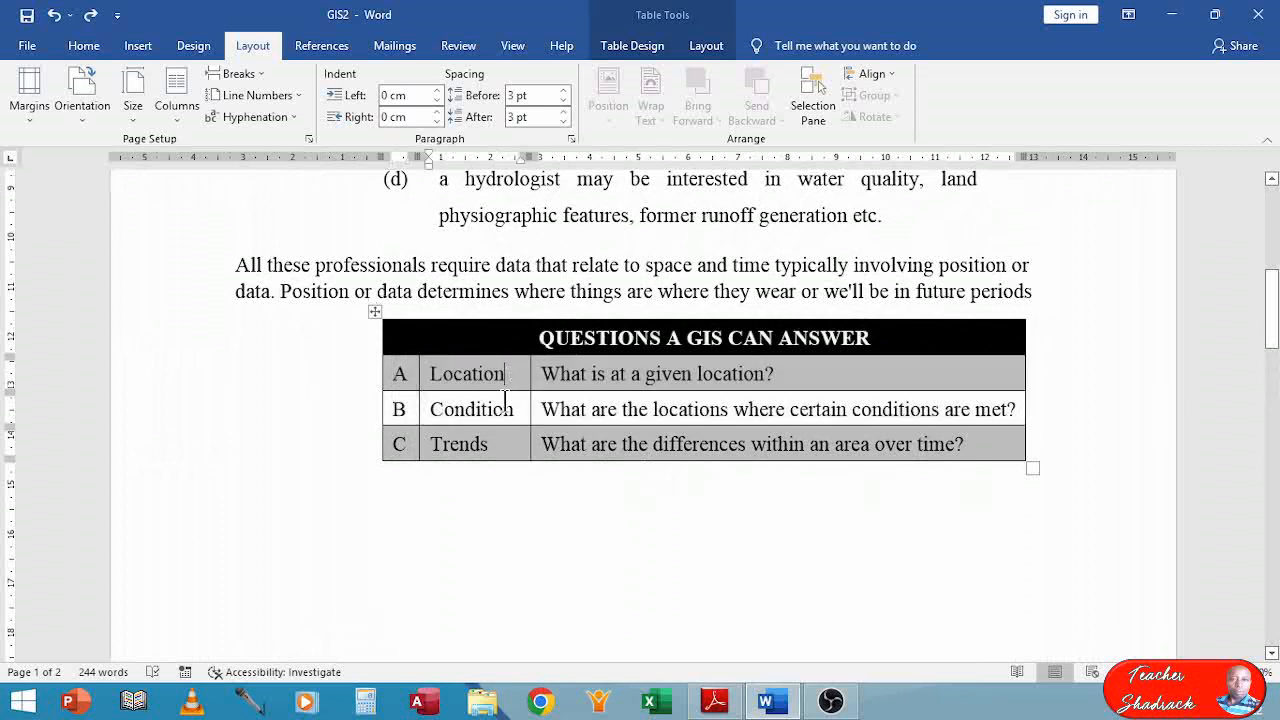
click(374, 314)
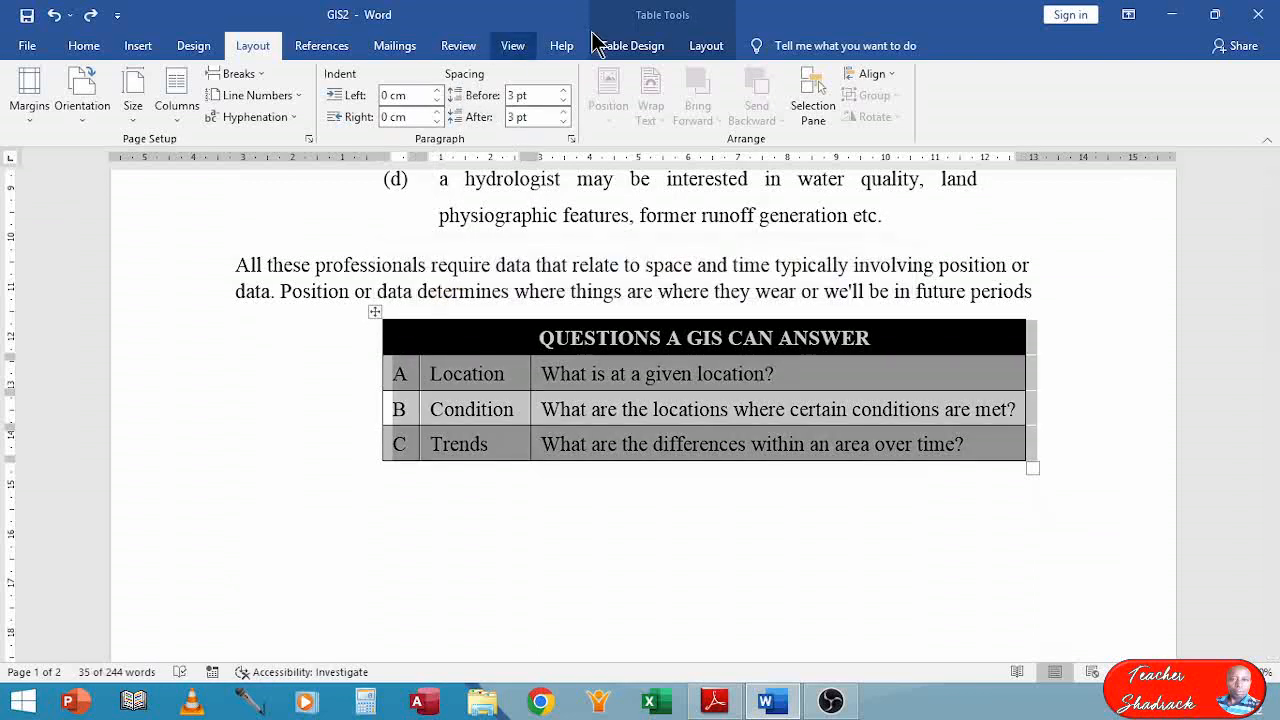
click(709, 45)
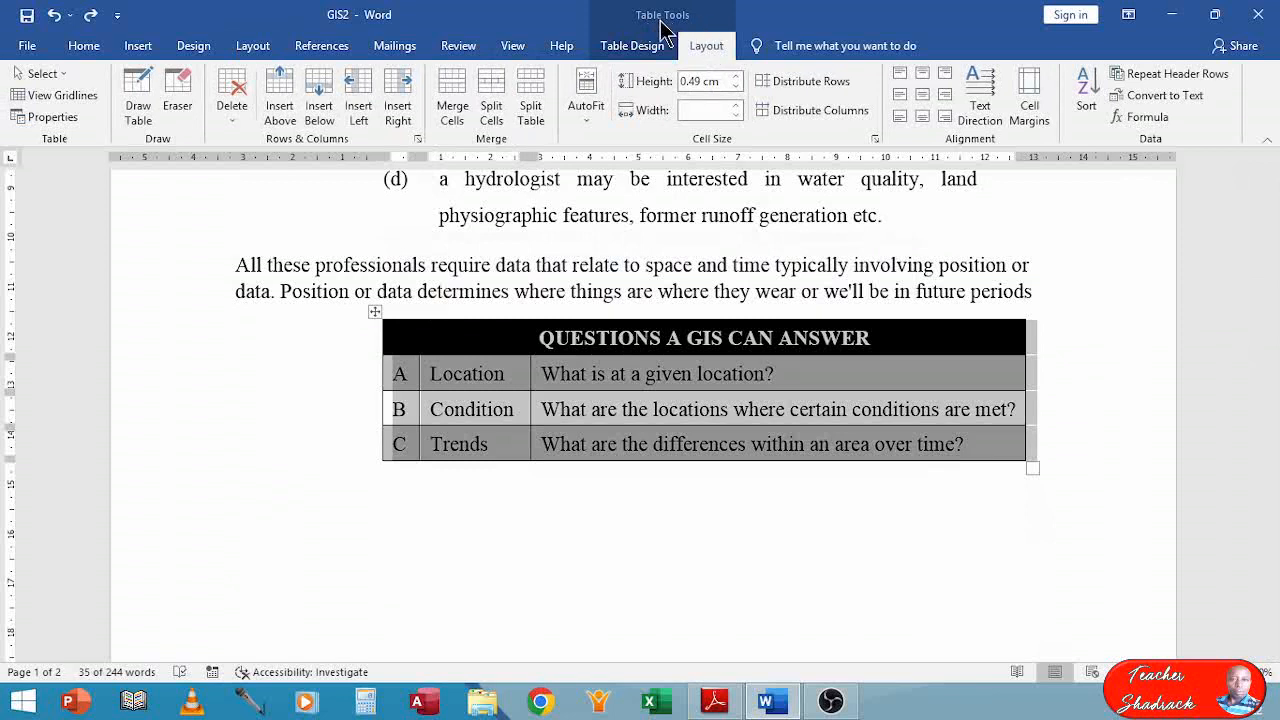
click(1156, 94)
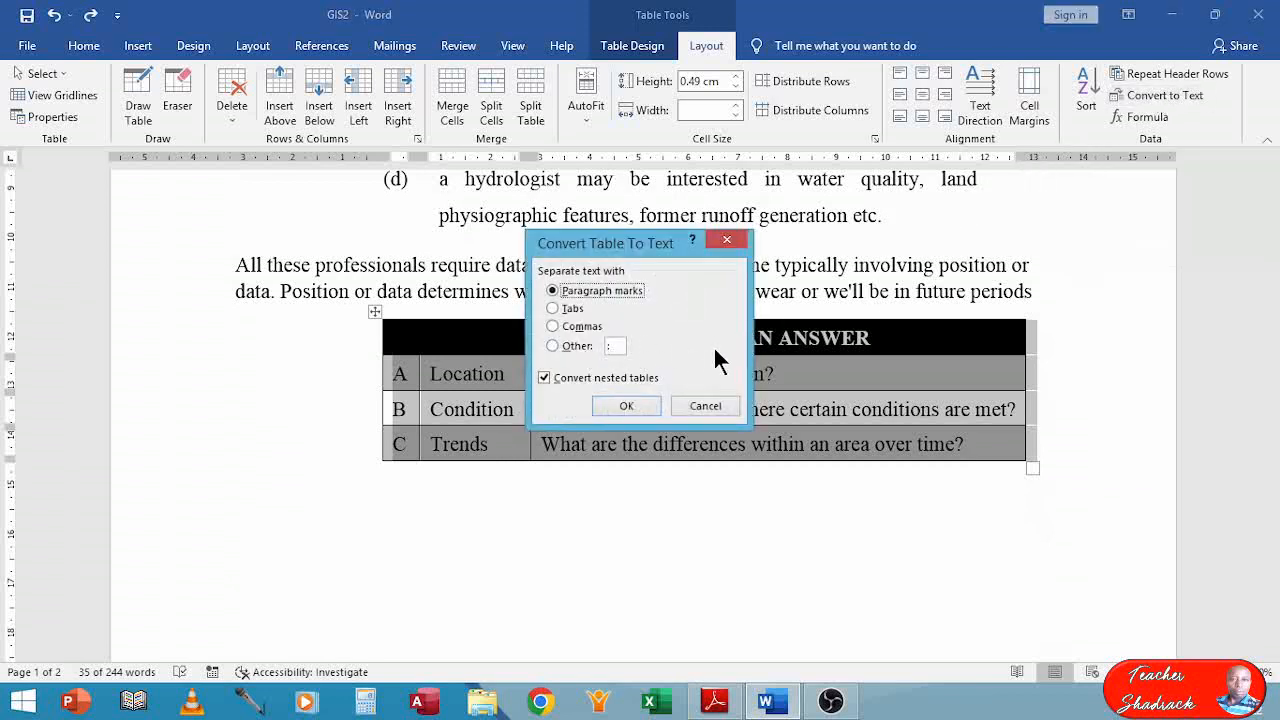
click(556, 309)
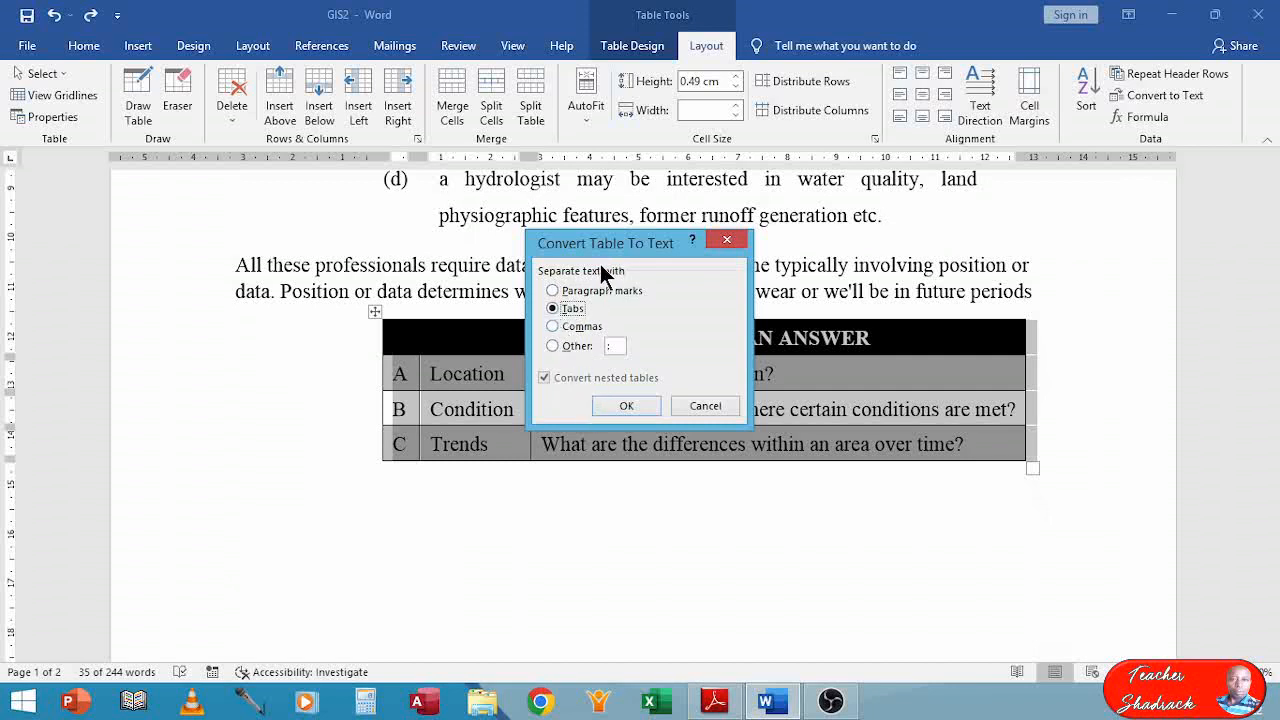
click(626, 406)
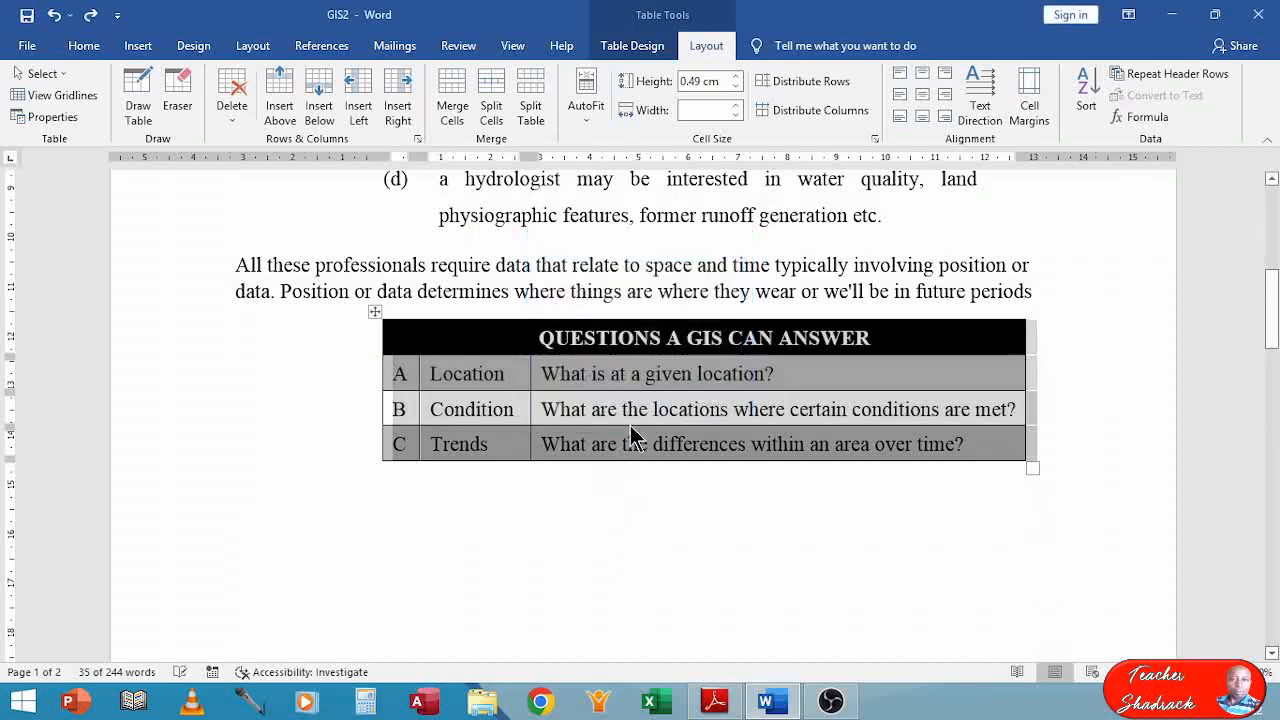
click(600, 476)
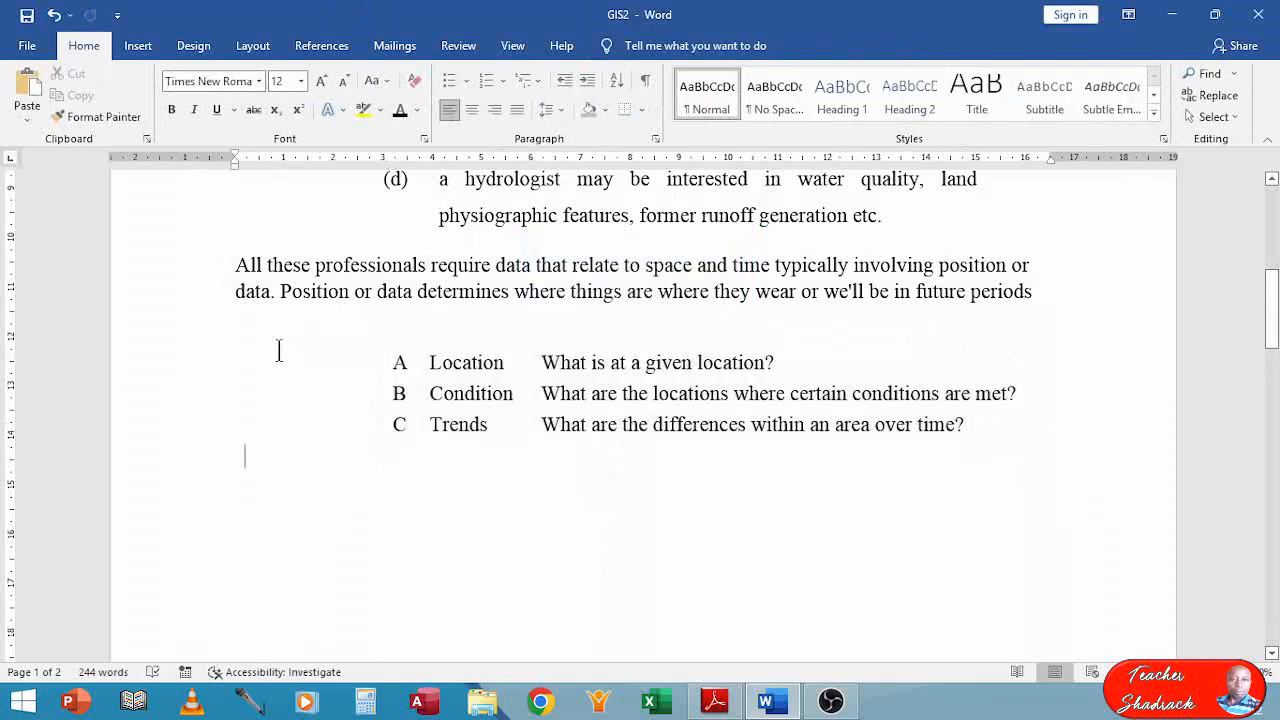
Set the font color of the white heading line above the "A Location" row to black.
click(195, 364)
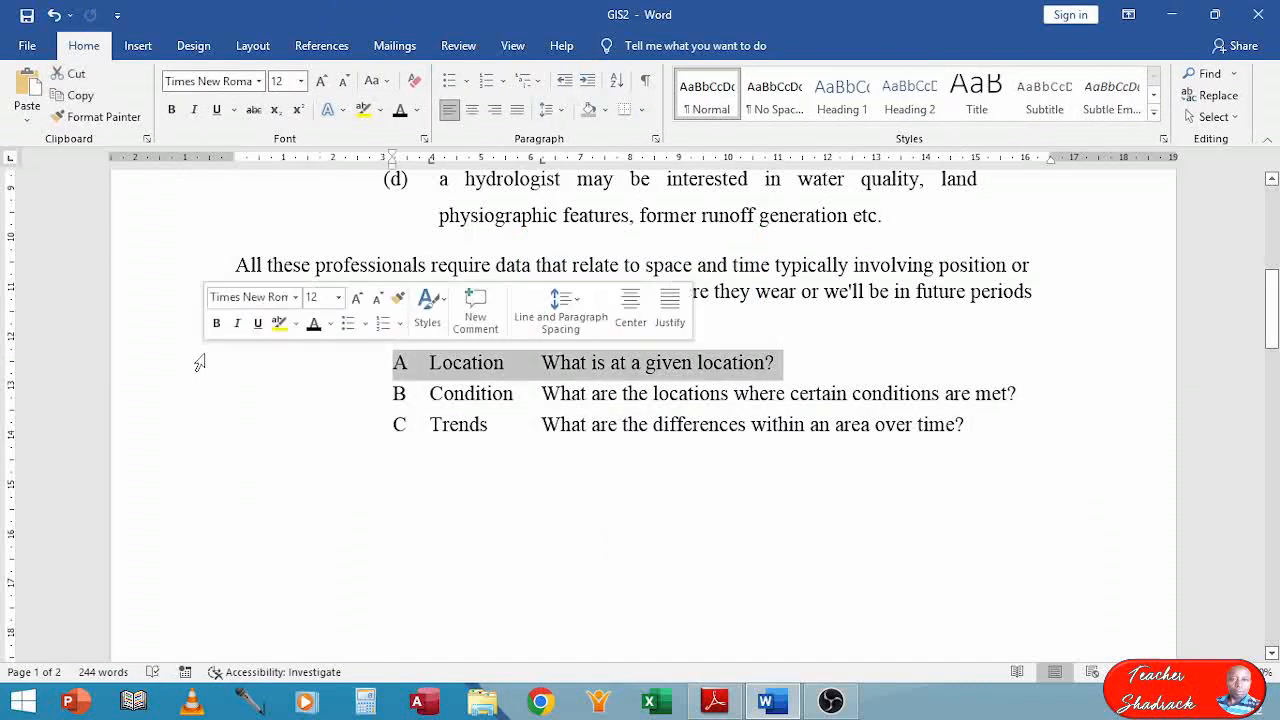
click(177, 350)
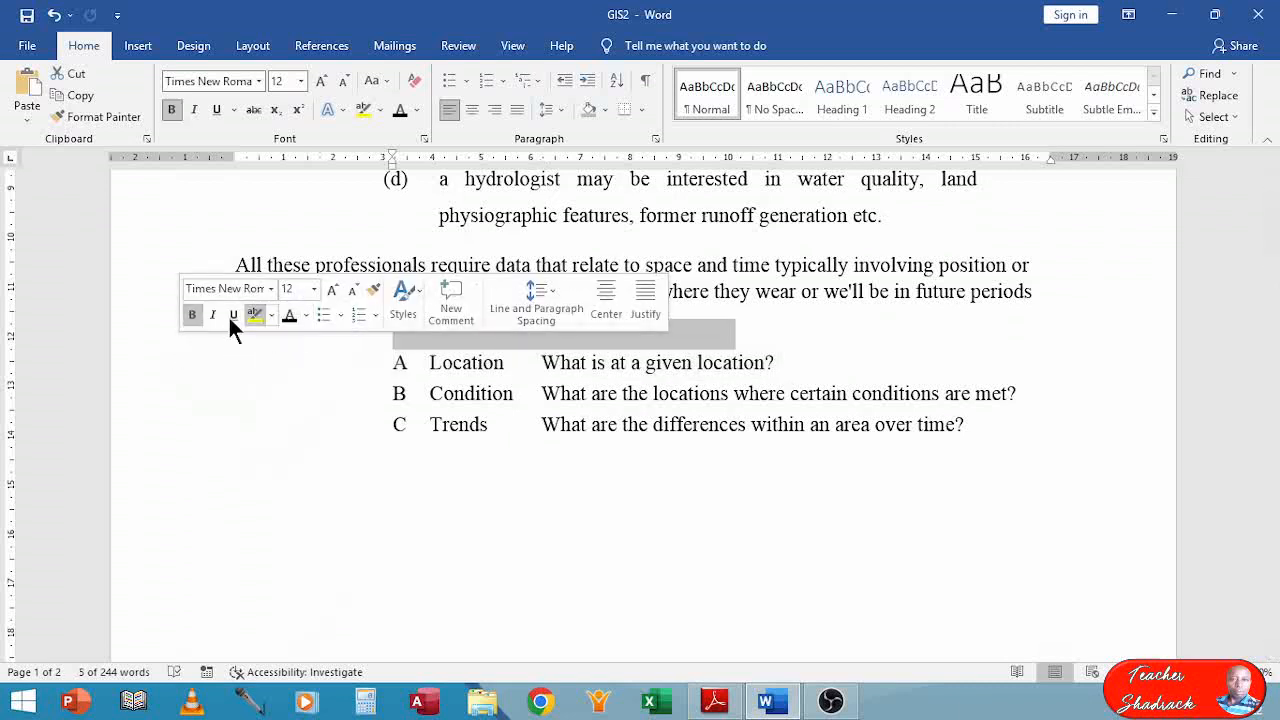
click(401, 112)
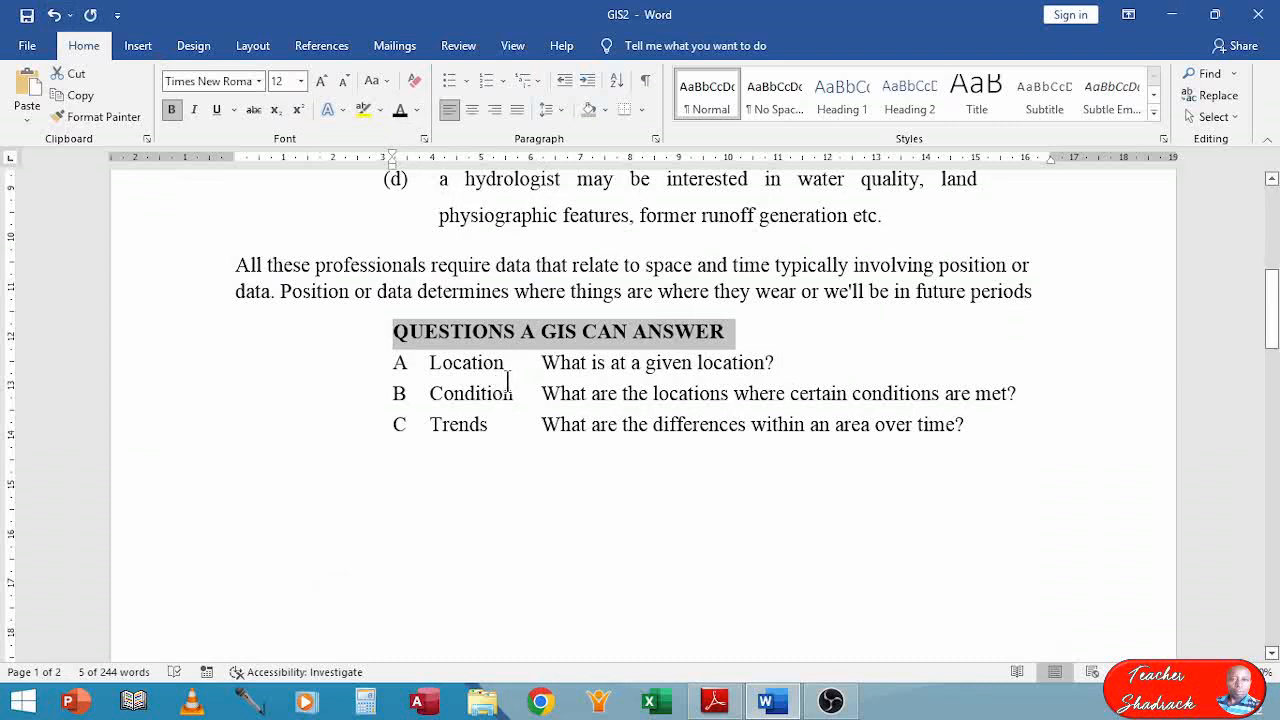
click(530, 460)
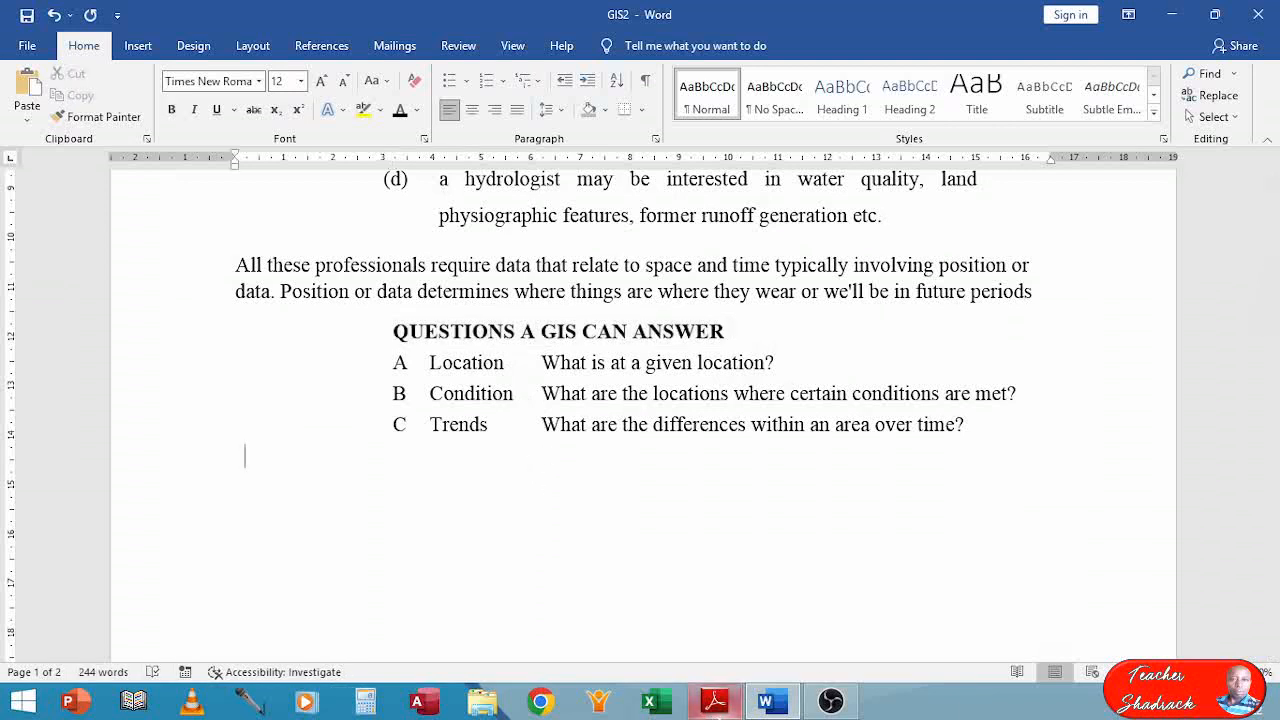
Switch to the exam PDF in Adobe Reader and read task (d)(ii) on grouping, shadow and caption for the structure chart.
mouse_move(714, 702)
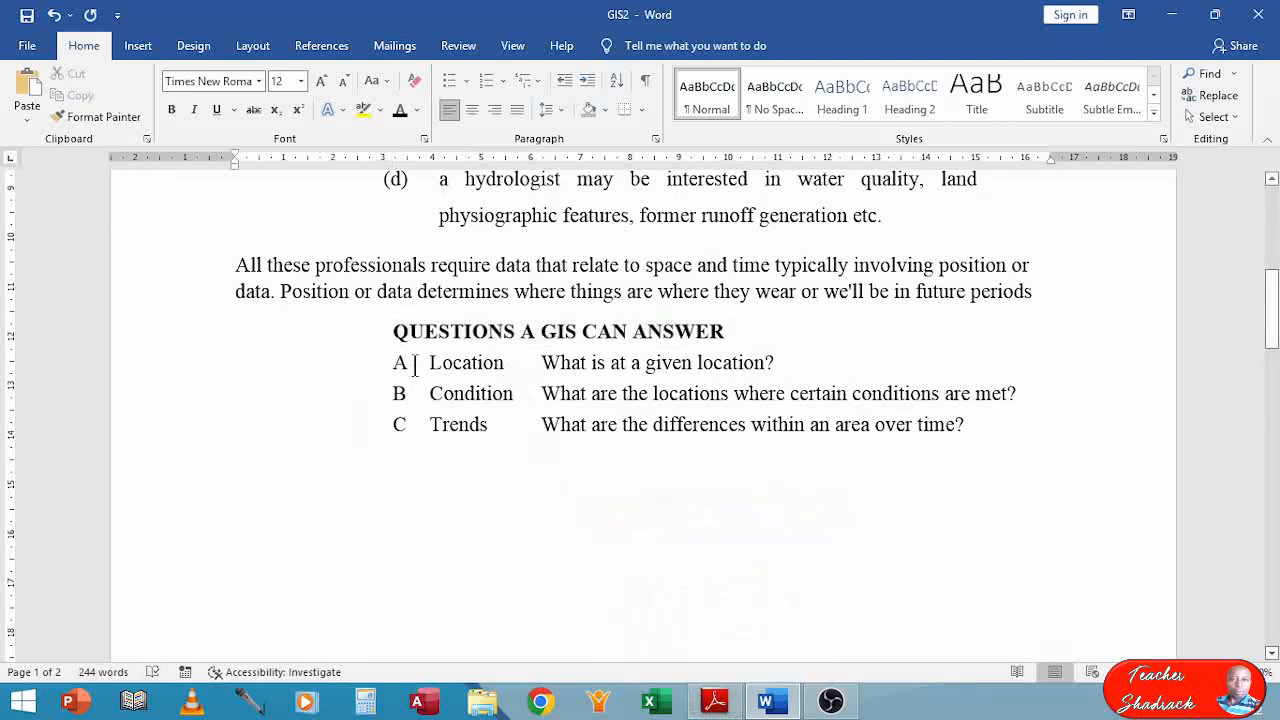
click(712, 700)
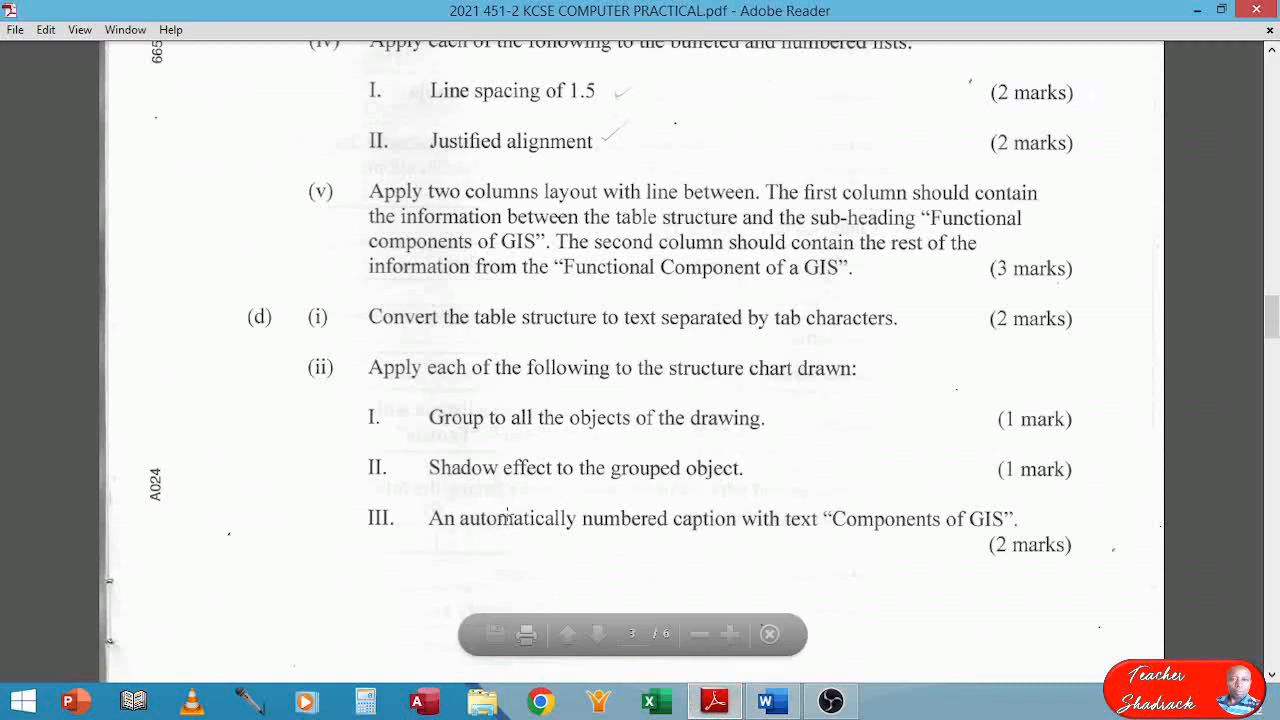
scroll(466, 420, down, 2)
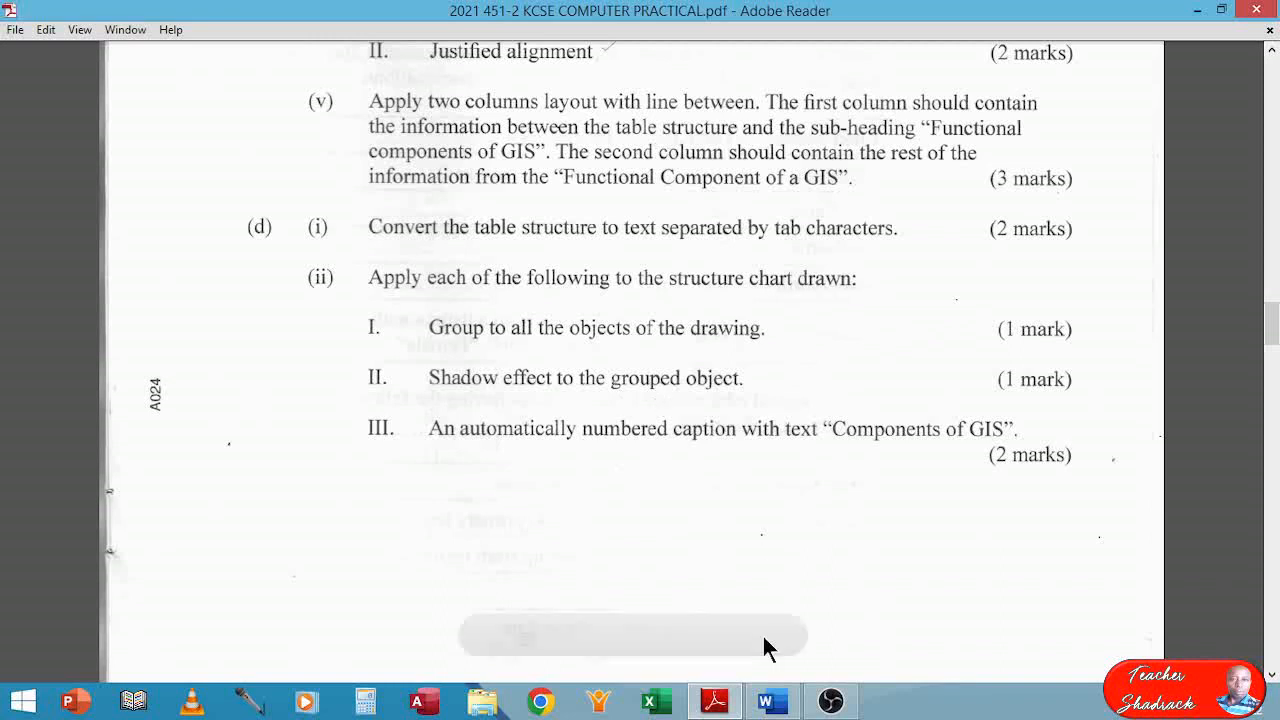
Return to the GIS2 document in Word and select the drawing under the "Functional components of GIS" heading.
click(767, 703)
scroll(600, 525, down, 5)
scroll(583, 524, down, 5)
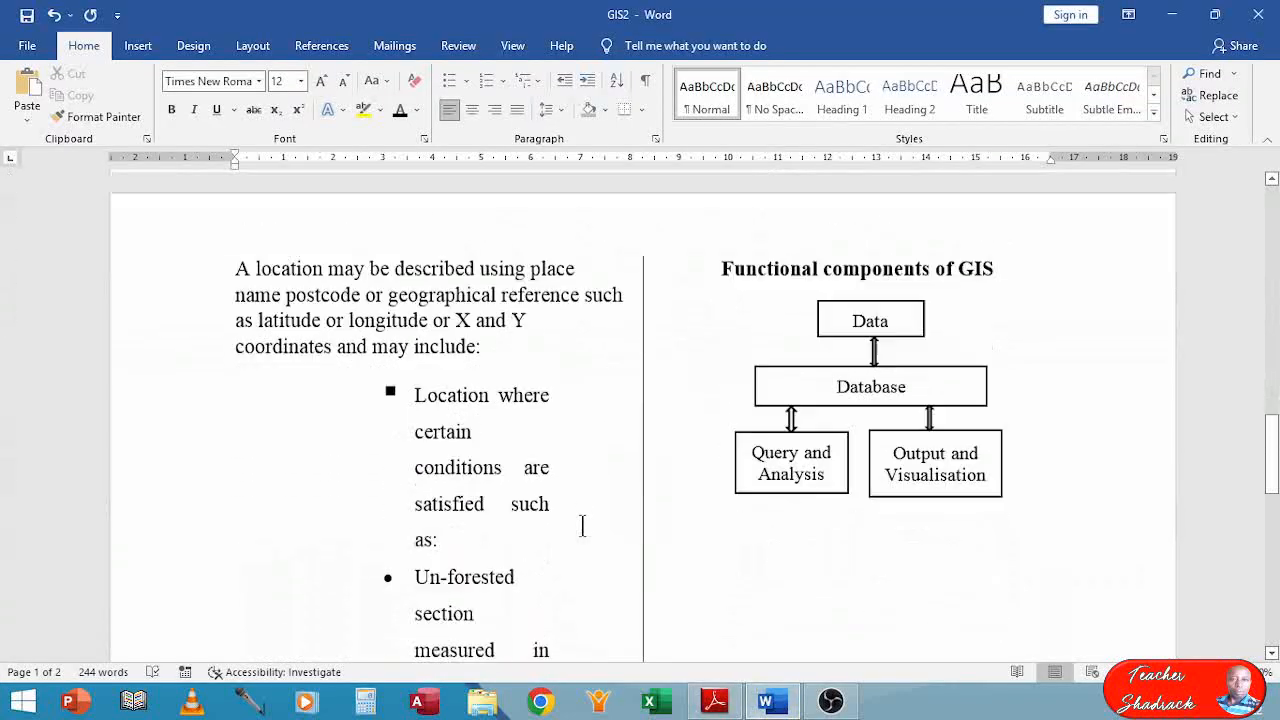
scroll(583, 524, up, 5)
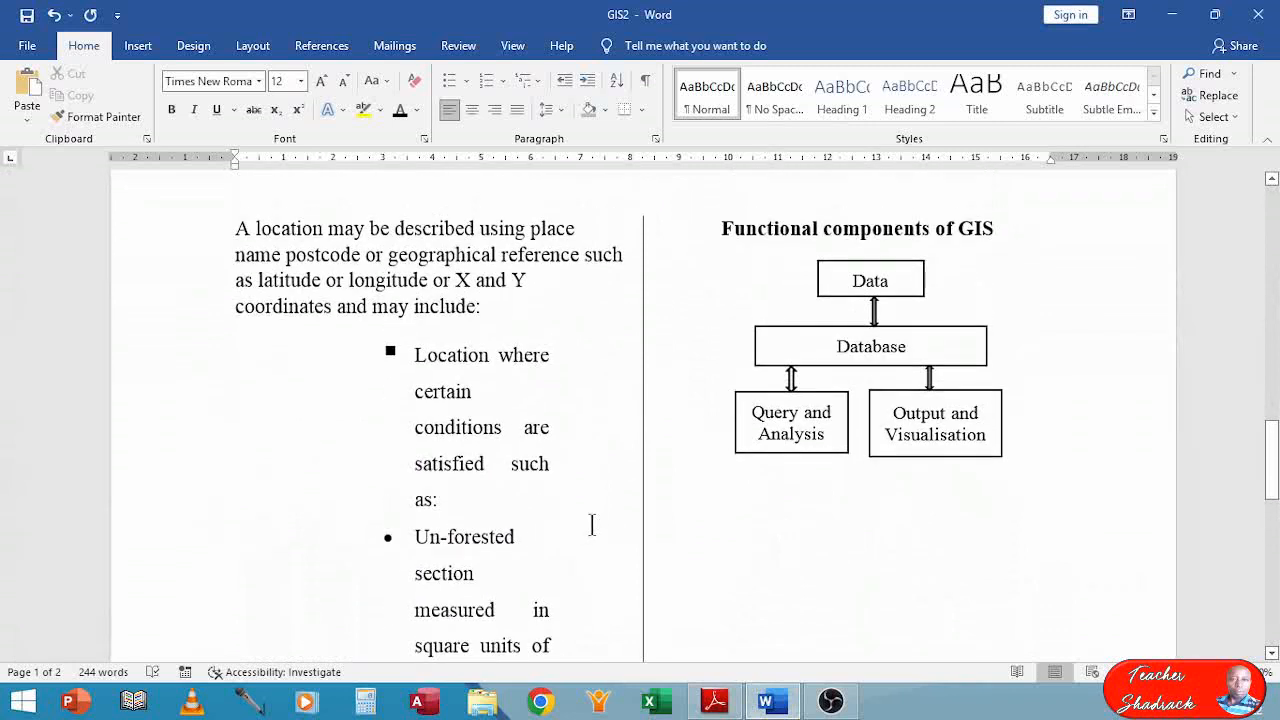
click(896, 305)
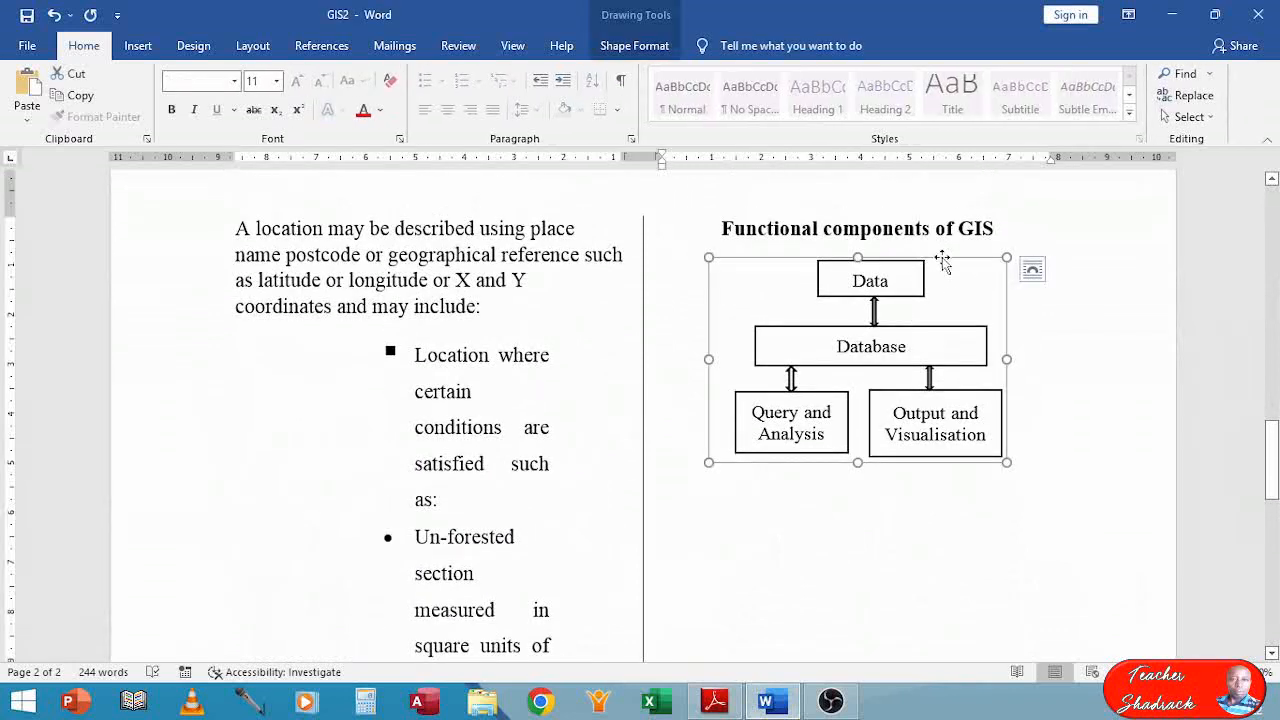
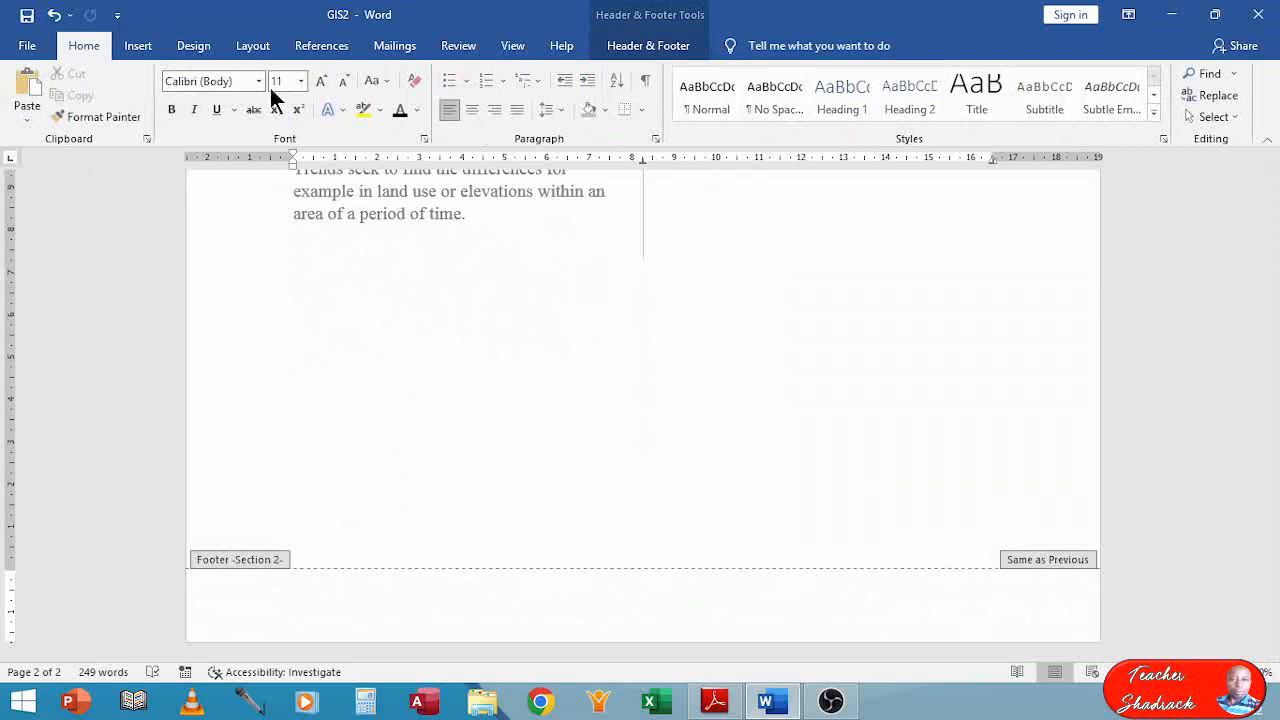
Right-align the page 2 footer and enter the text "Name: Teacher of Compute Studies" in it.
click(498, 111)
text(Name)
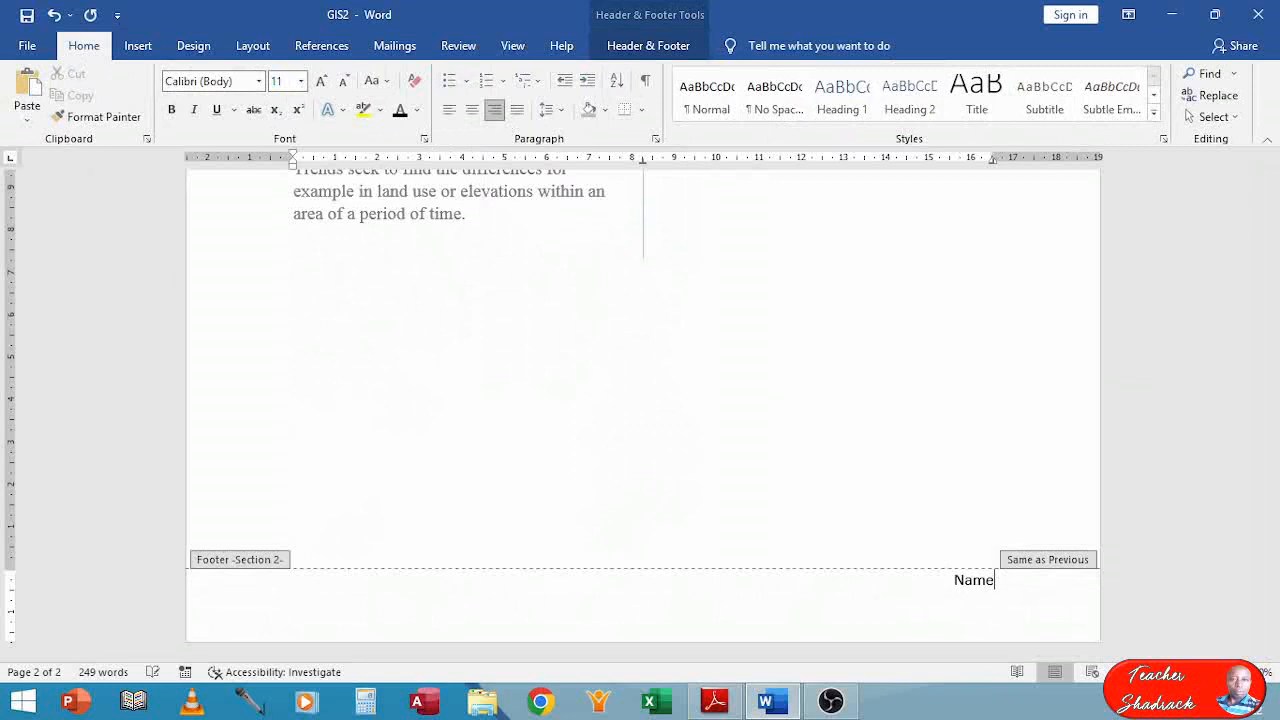
text(: Teache)
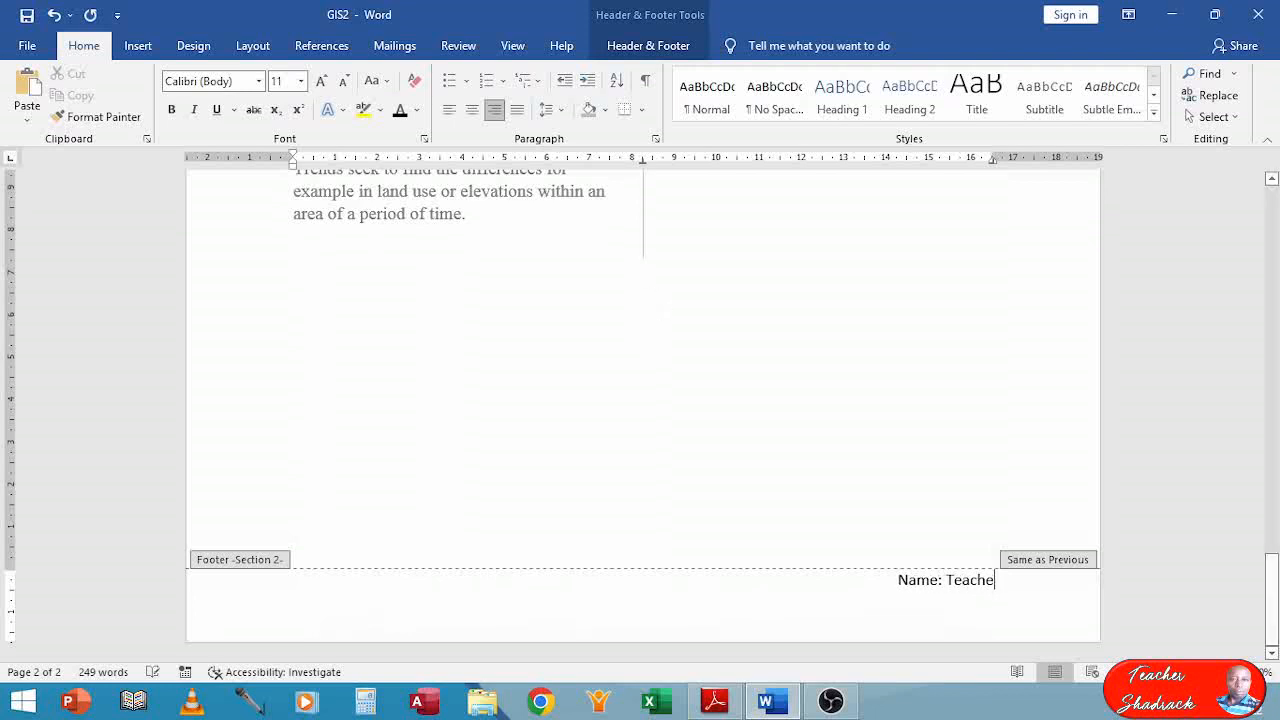
text(r of Compute Studies)
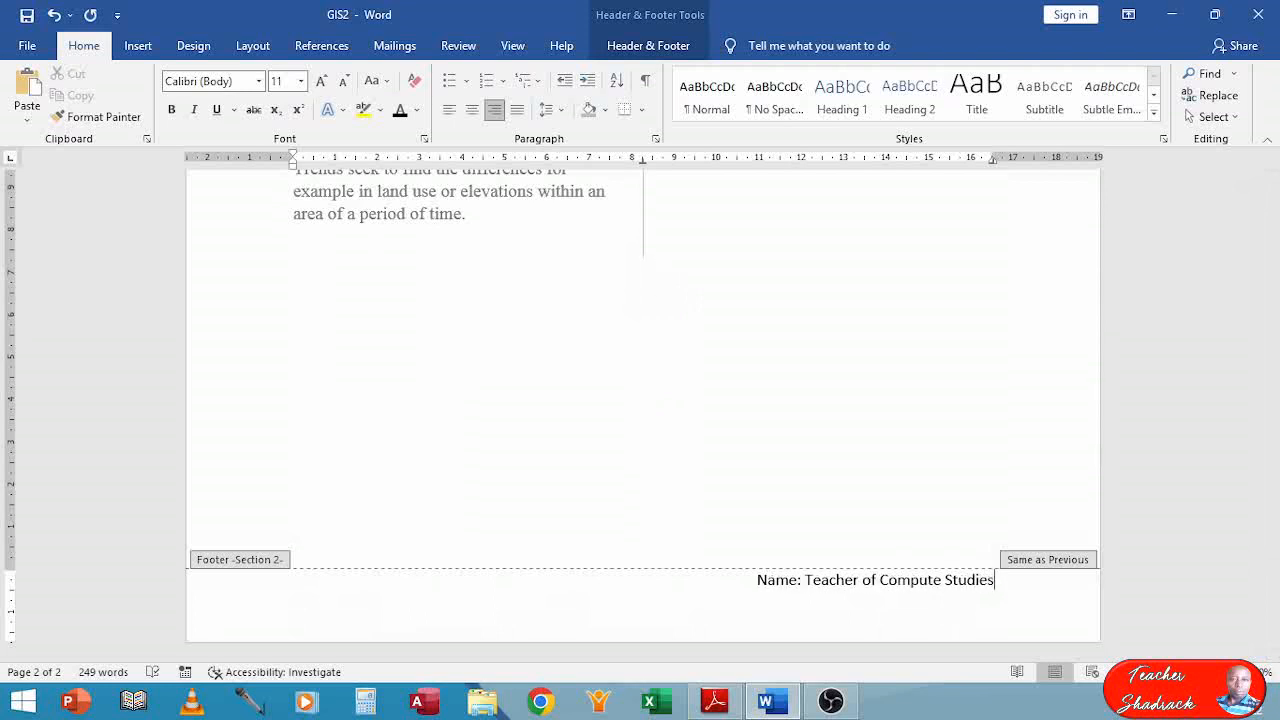
Add an "Index Number:" line with the candidate's index number to the footer and correct the name line to "Teacher of Computer Studies".
key(Return)
text(I)
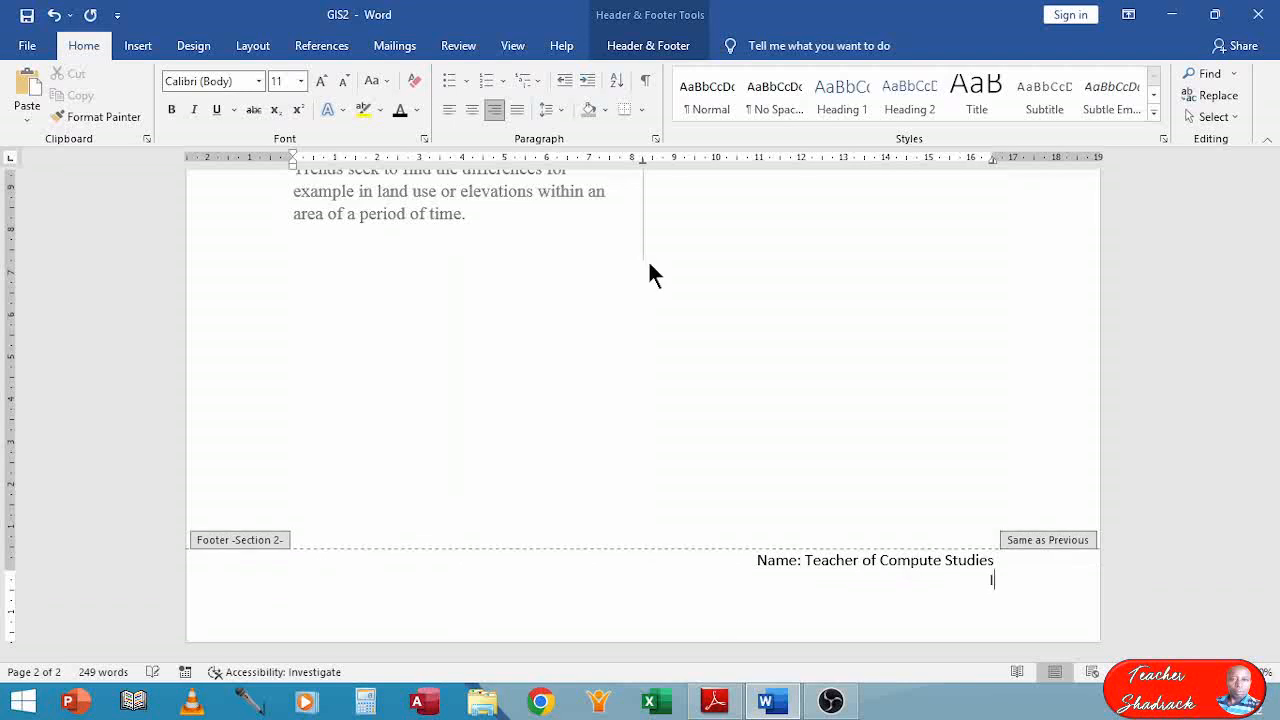
text(ndex Number: )
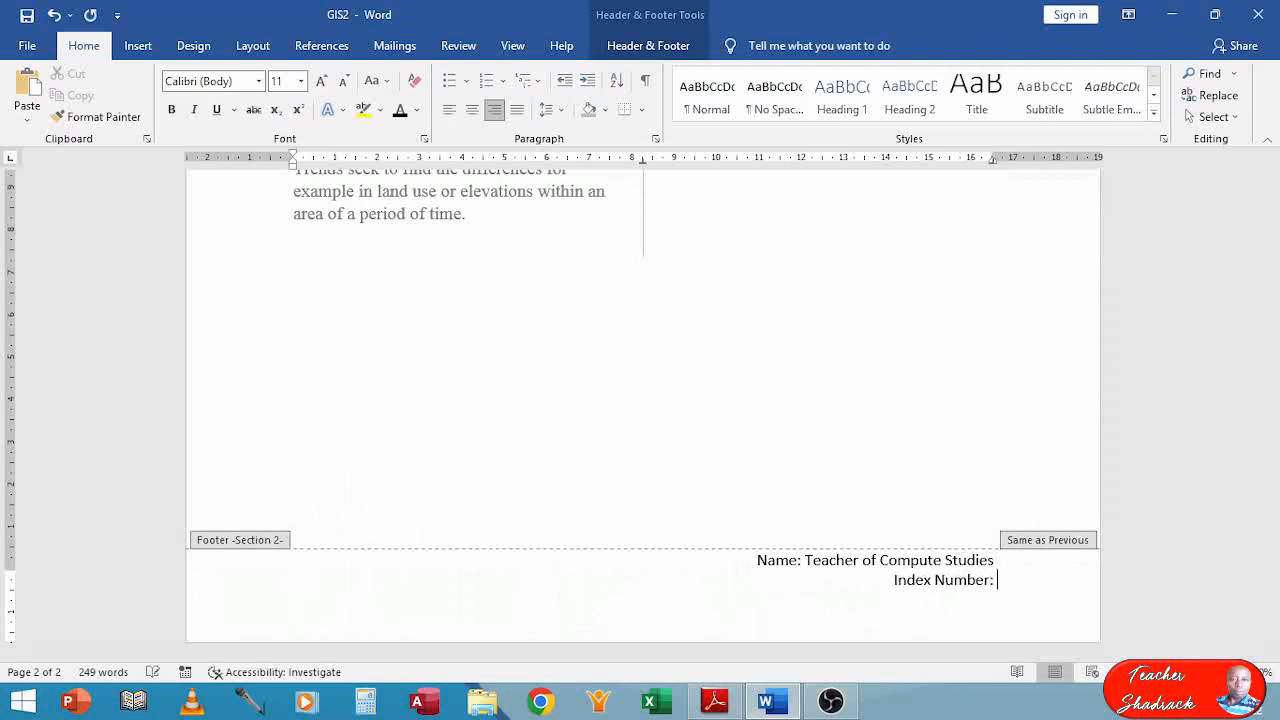
text(001001)
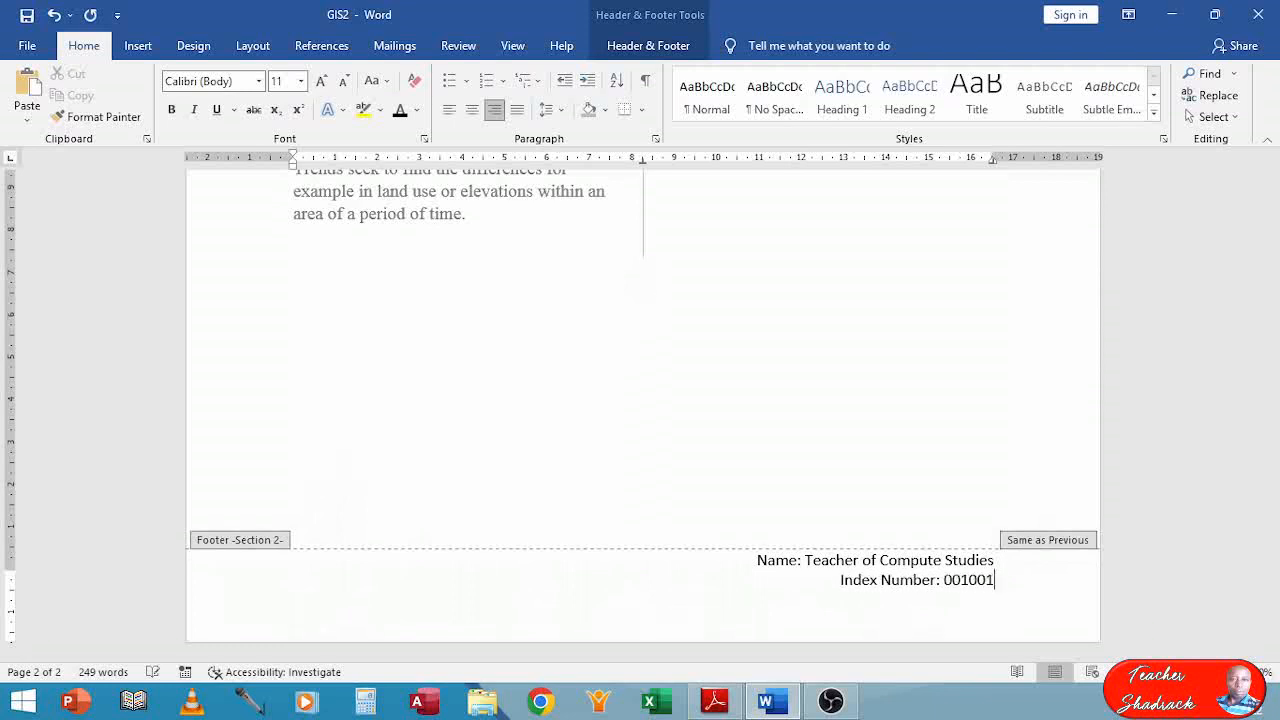
text(001001)
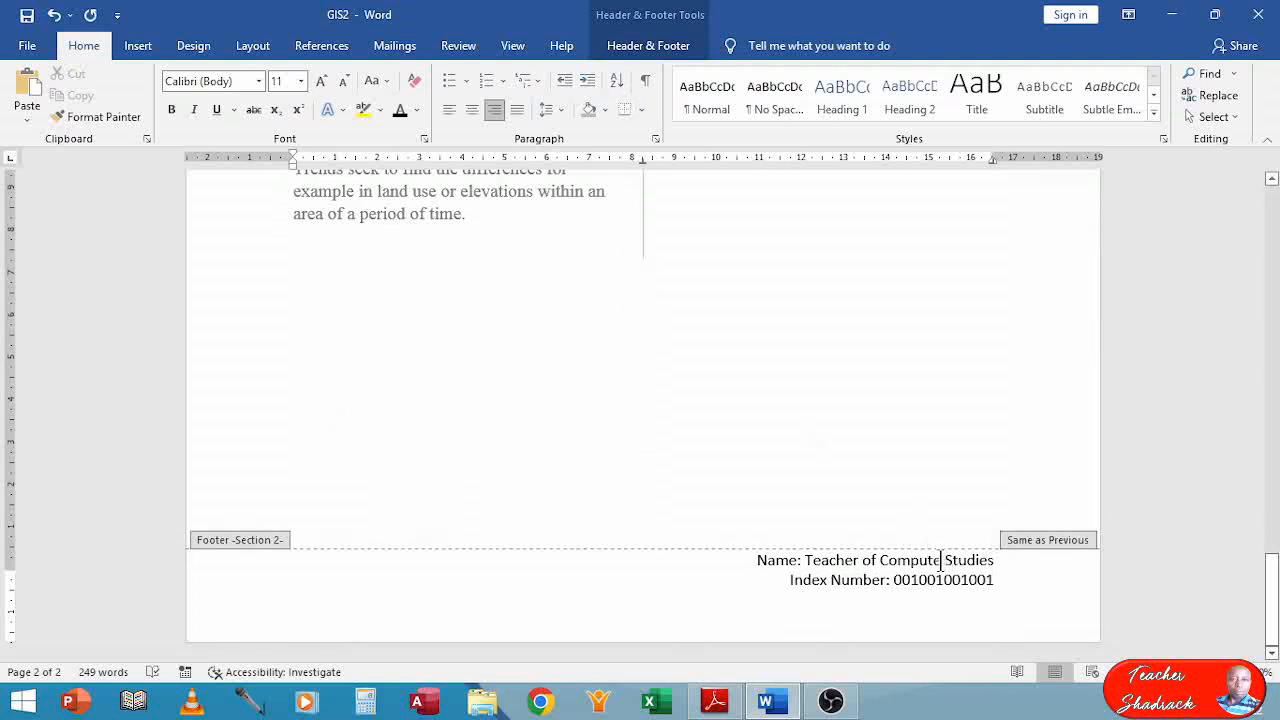
text(r)
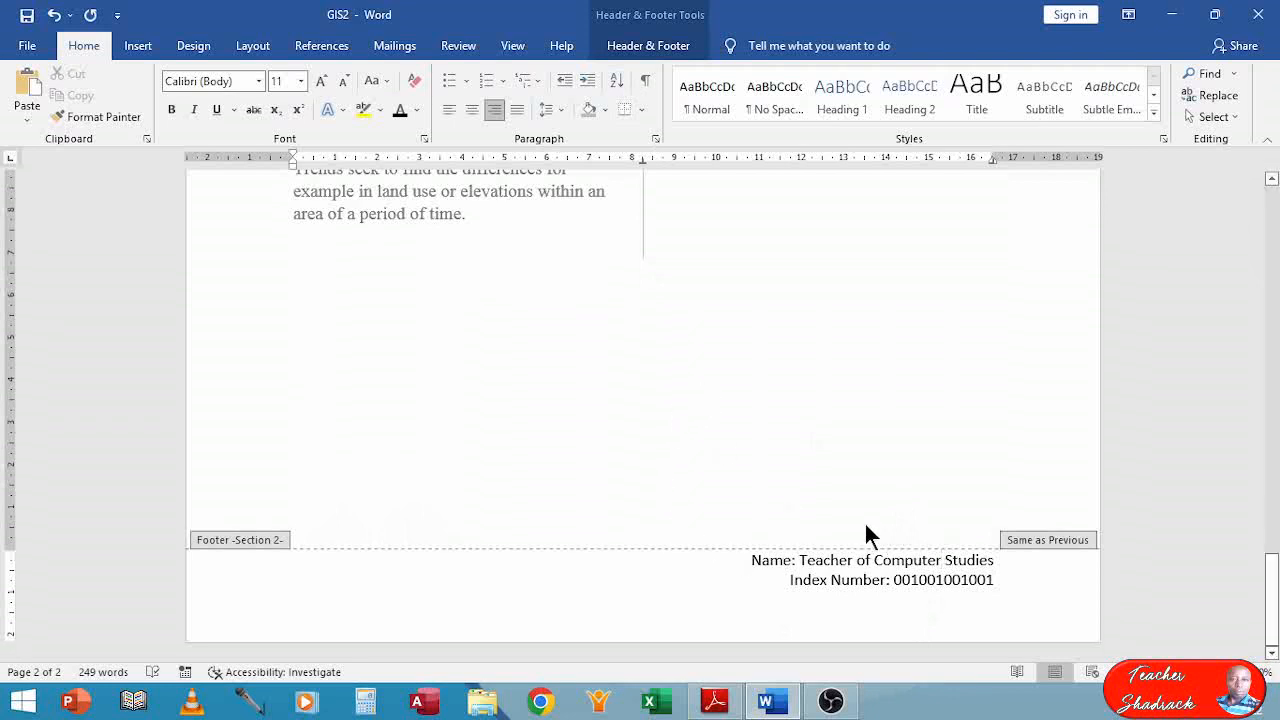
Switch to the exam PDF in Adobe Reader, read task (e)(ii) on the page border, and return to the GIS2 document in Word.
click(732, 703)
scroll(390, 222, down, 1)
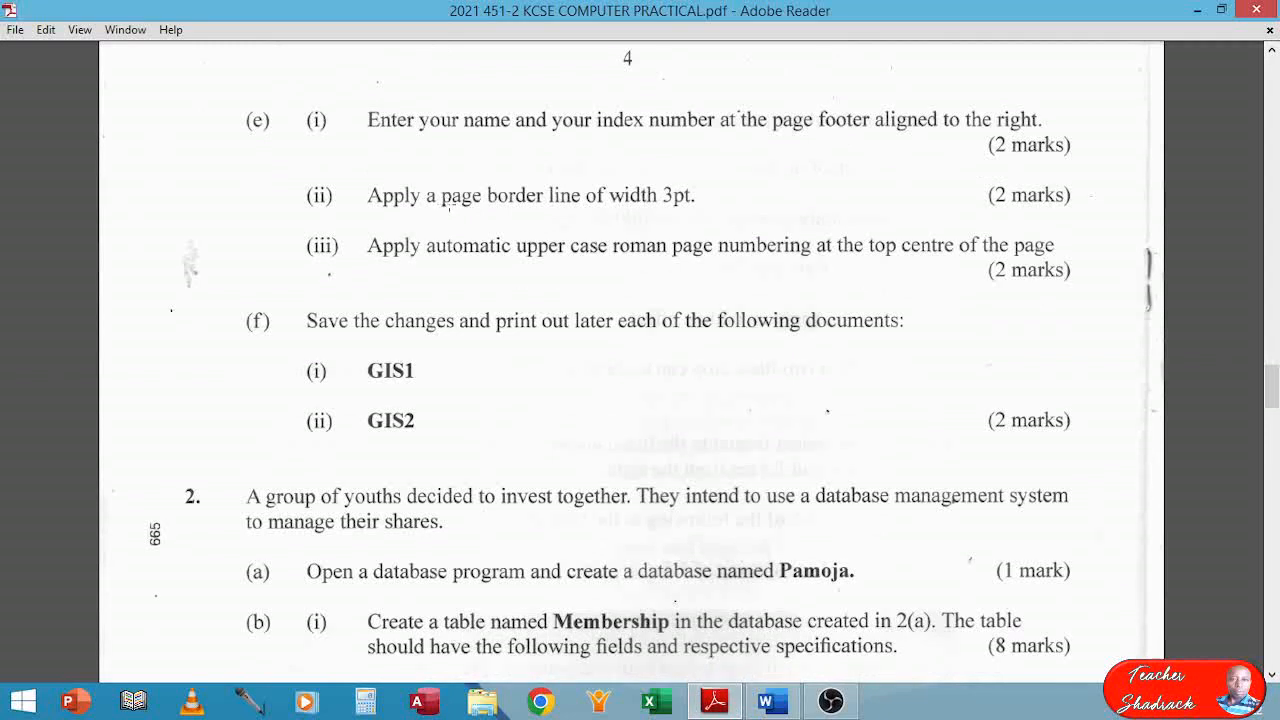
click(771, 701)
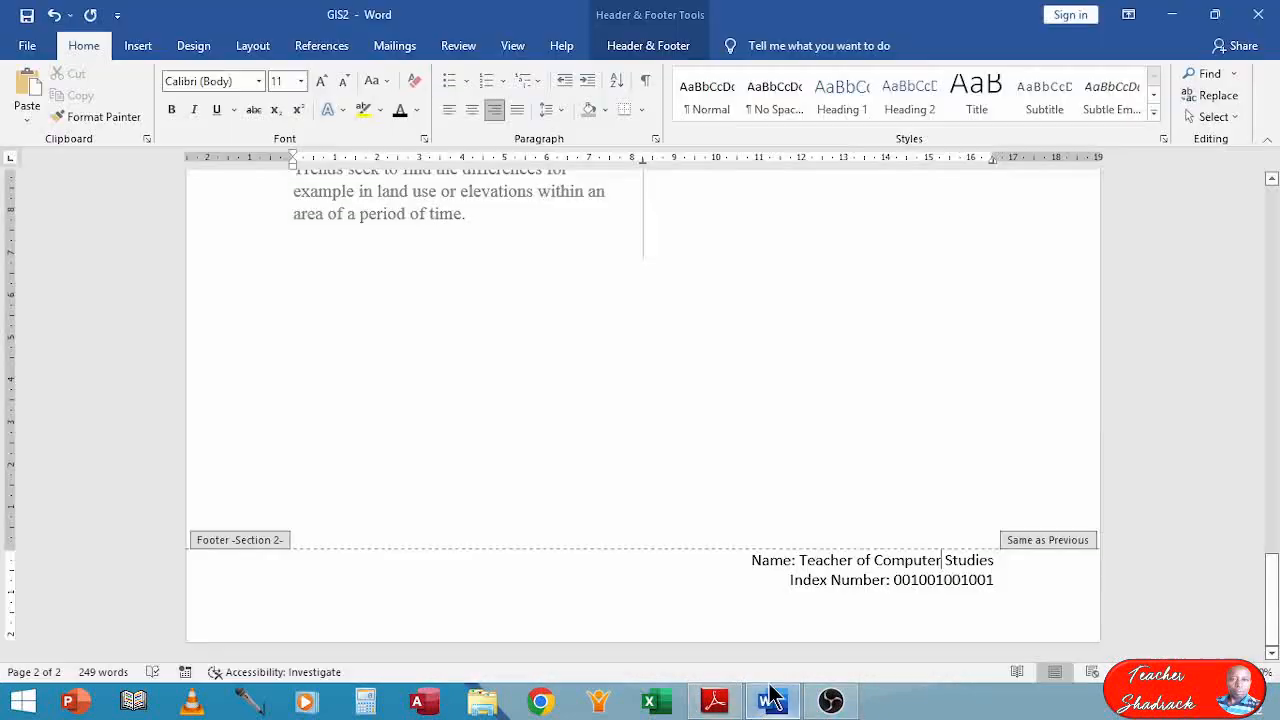
Close footer editing and return to the body of the document.
scroll(645, 413, up, 20)
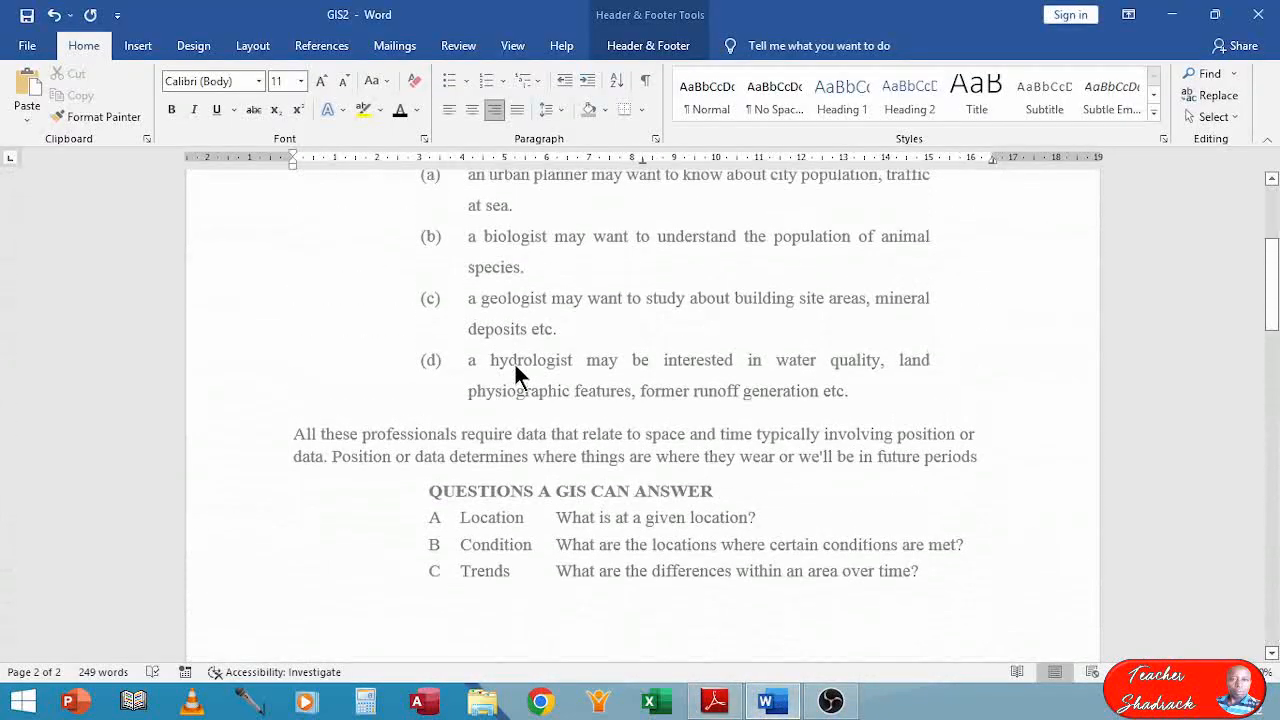
scroll(520, 368, down, 3)
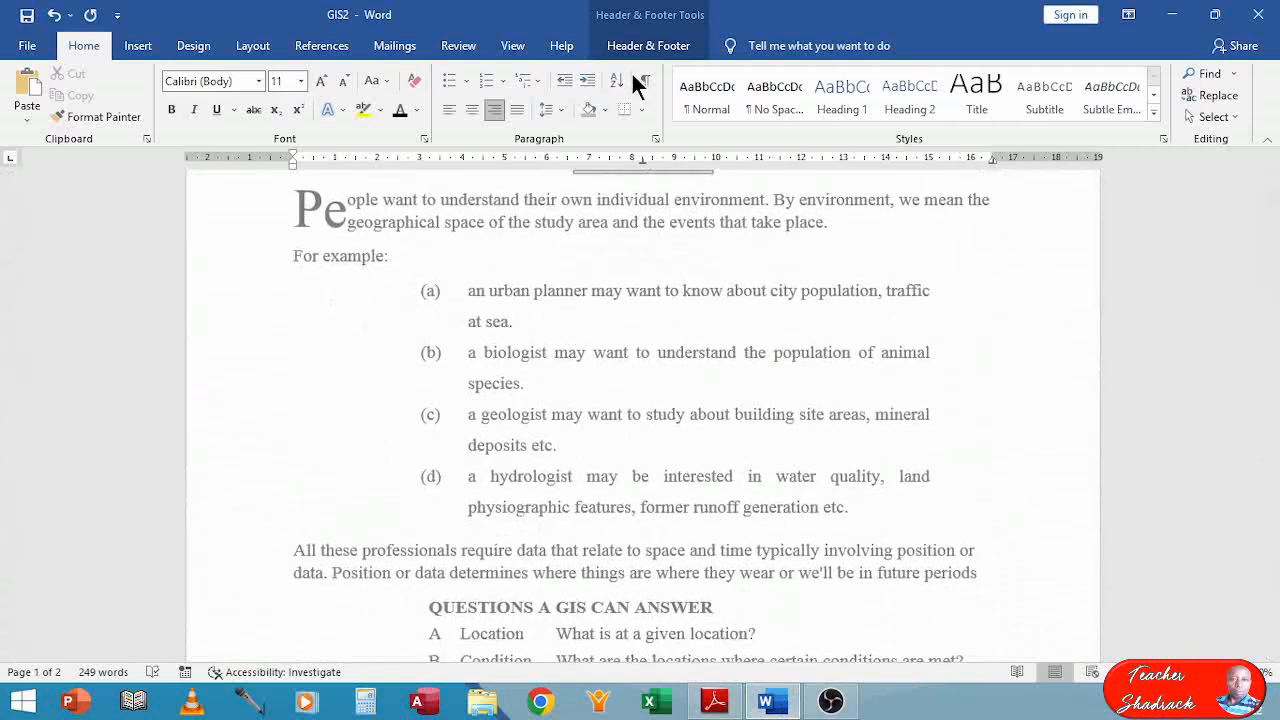
click(637, 48)
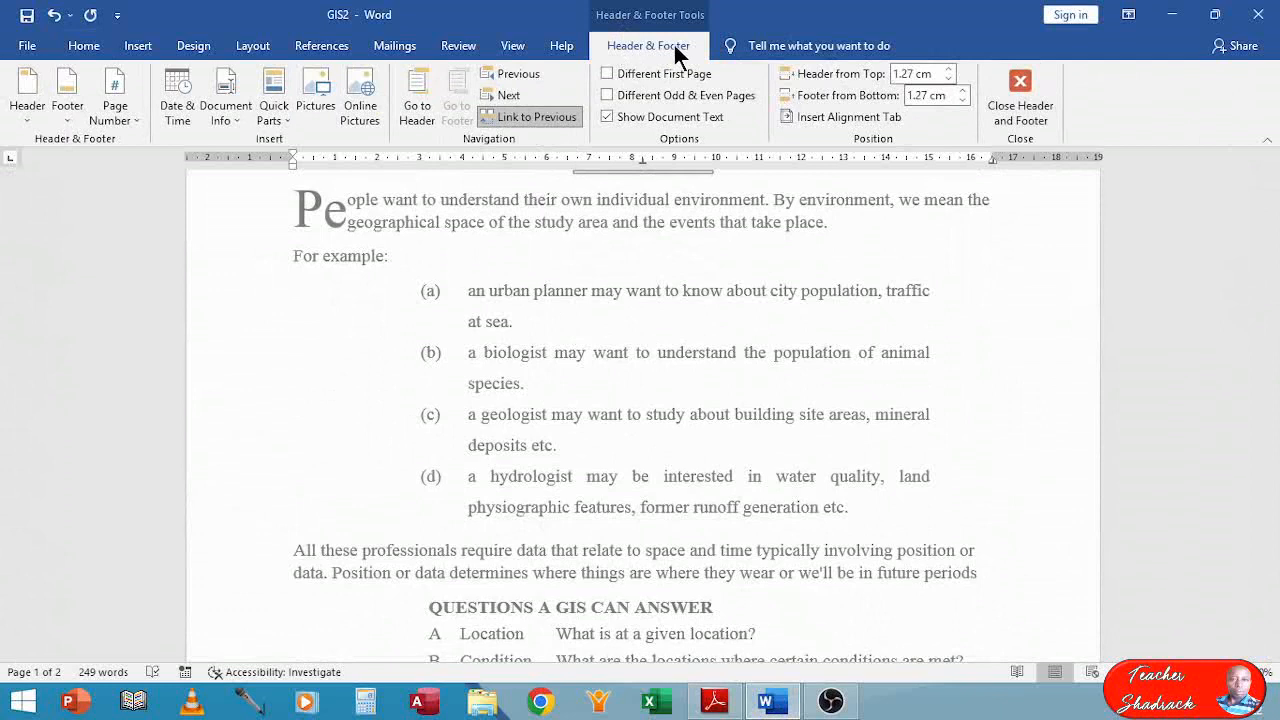
click(1015, 80)
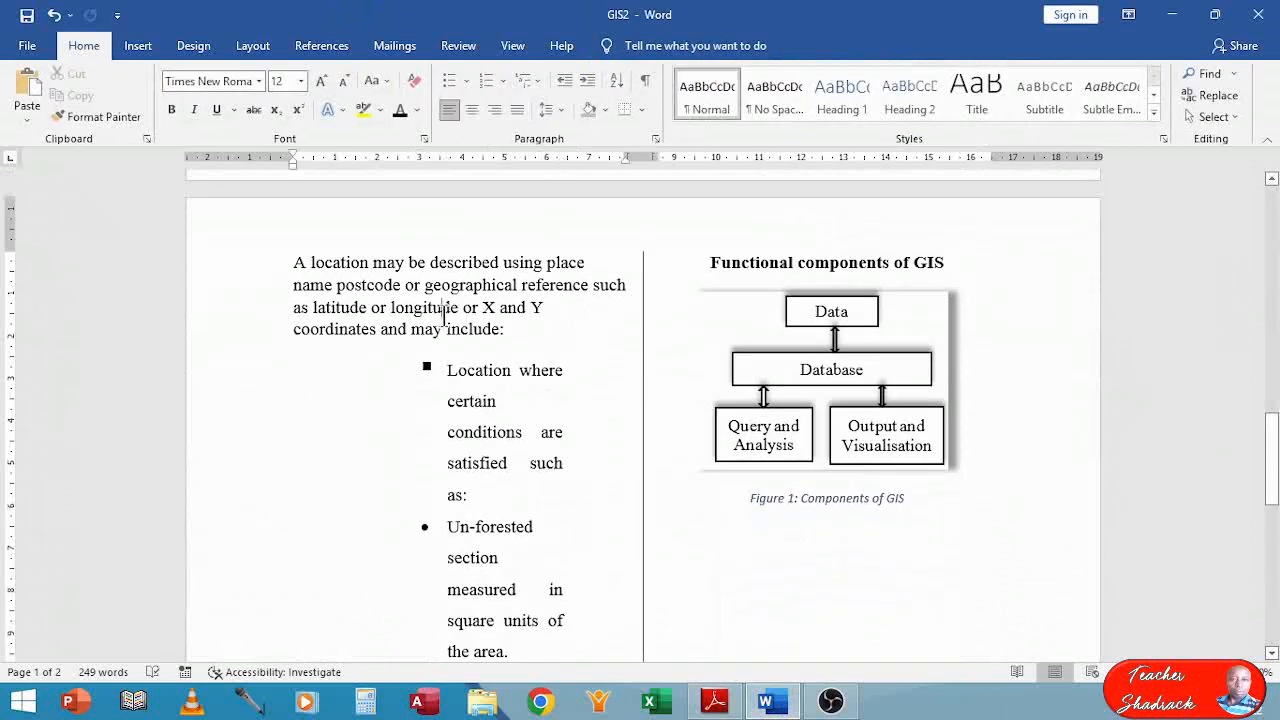
Set the page border line to a solid style with a 3 pt width for the whole document.
scroll(449, 317, up, 5)
scroll(451, 313, up, 8)
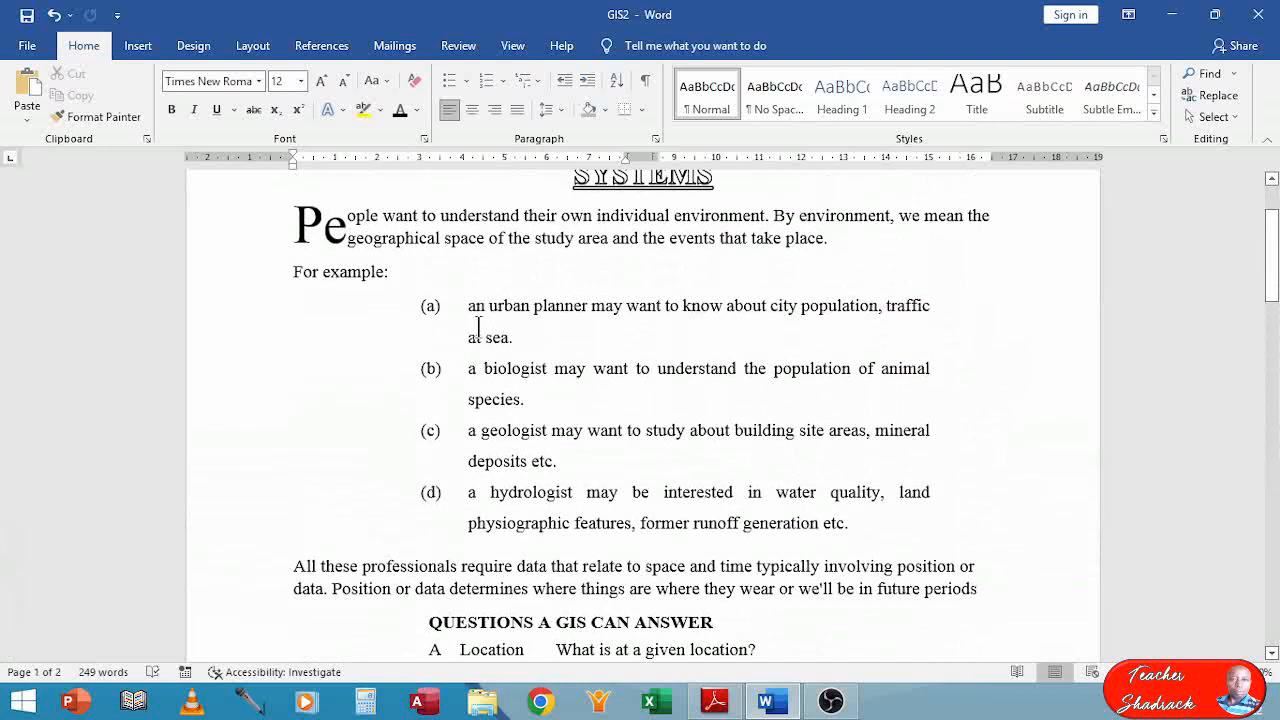
click(469, 281)
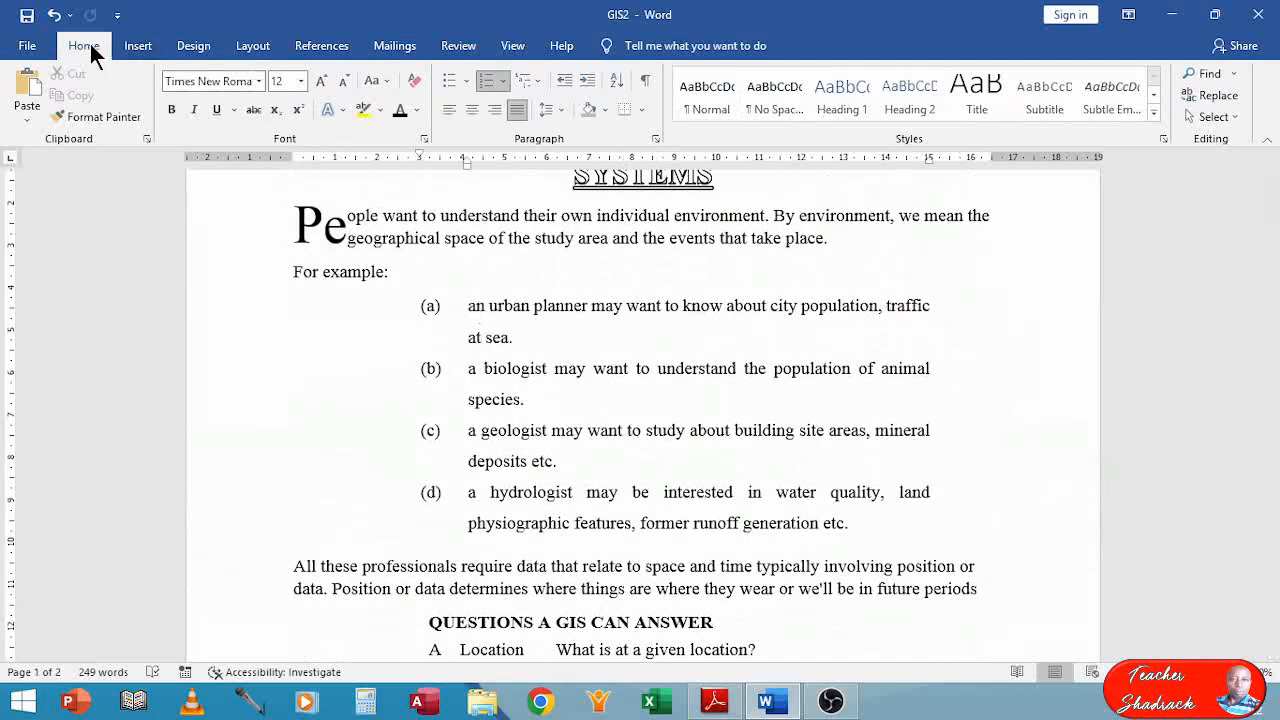
click(642, 110)
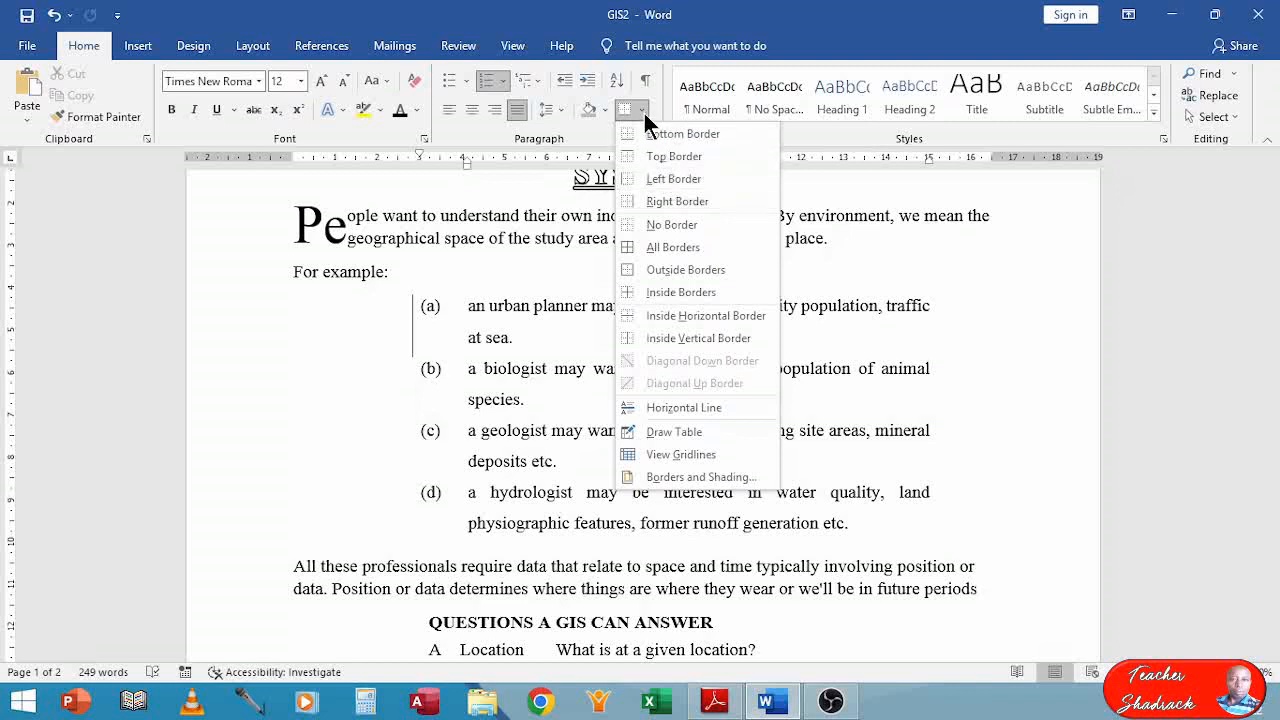
click(697, 478)
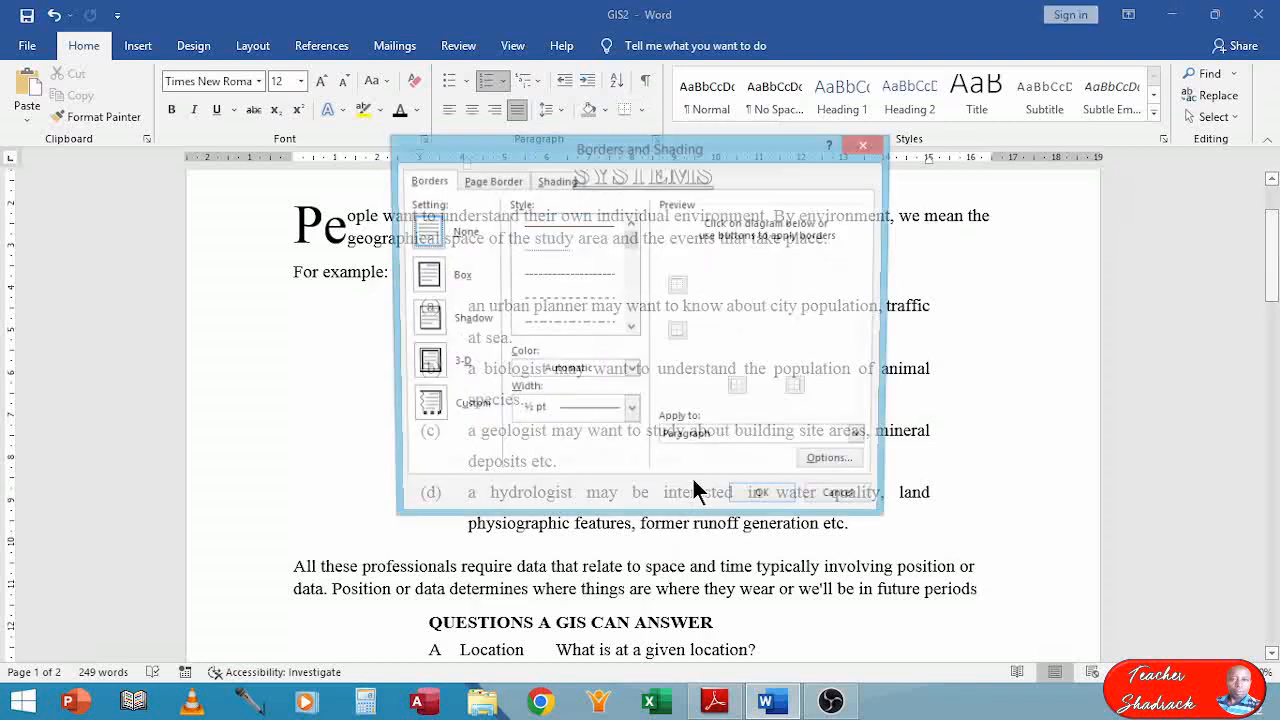
click(477, 184)
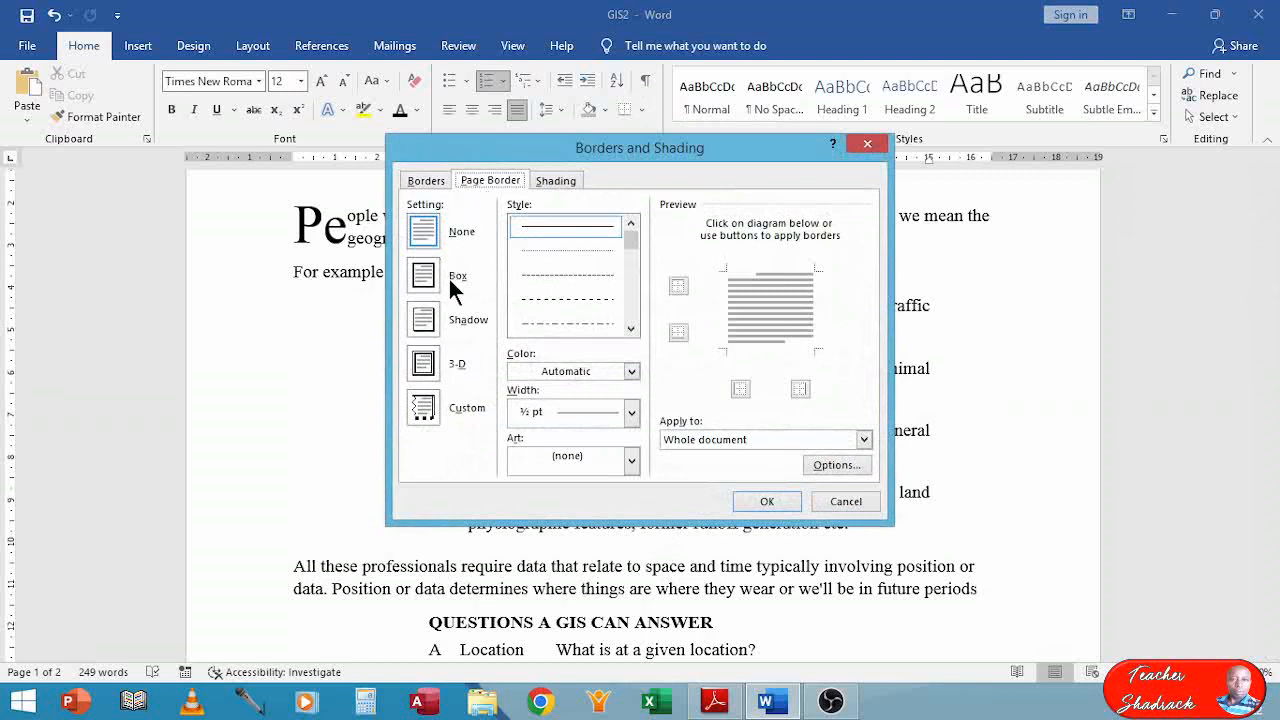
click(541, 228)
click(629, 413)
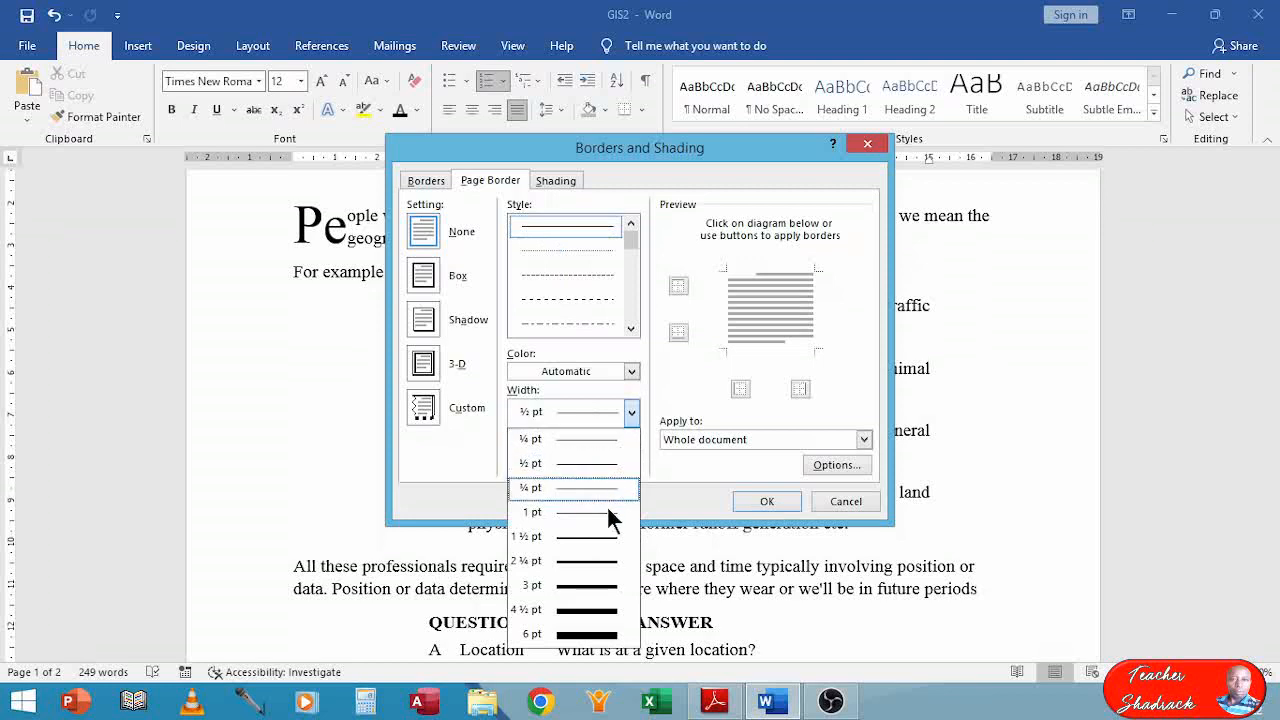
click(584, 588)
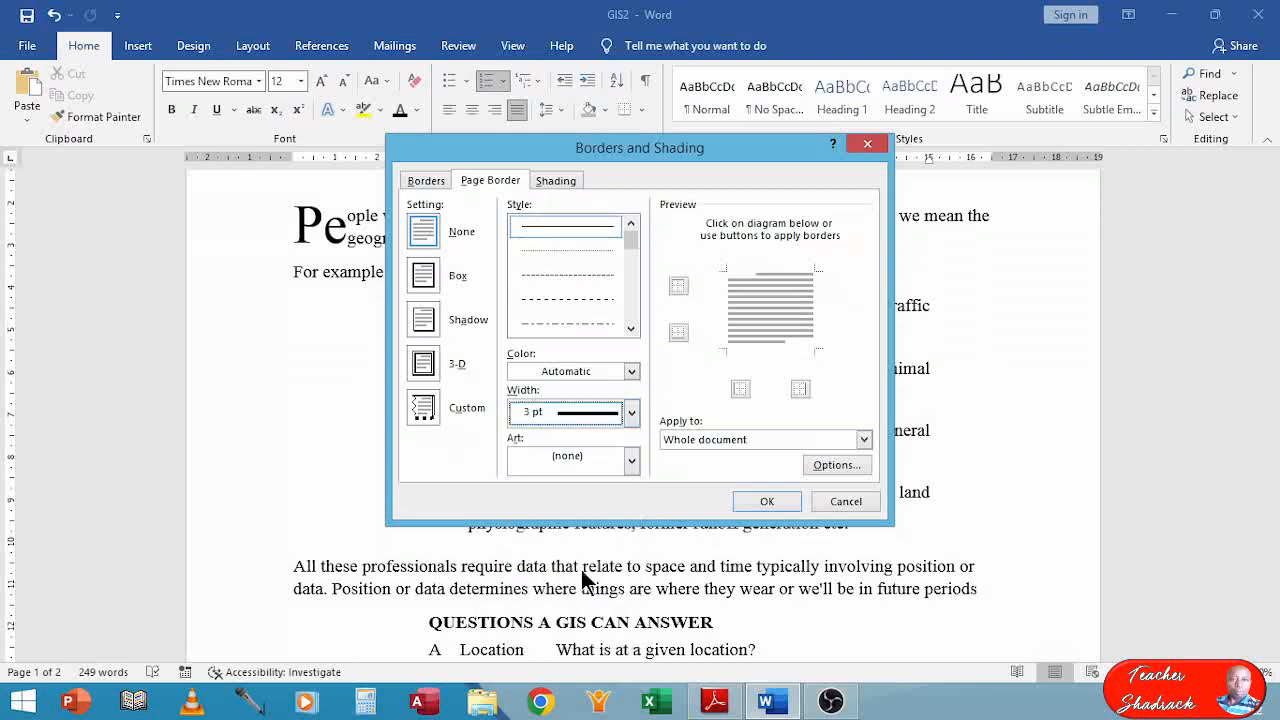
click(766, 502)
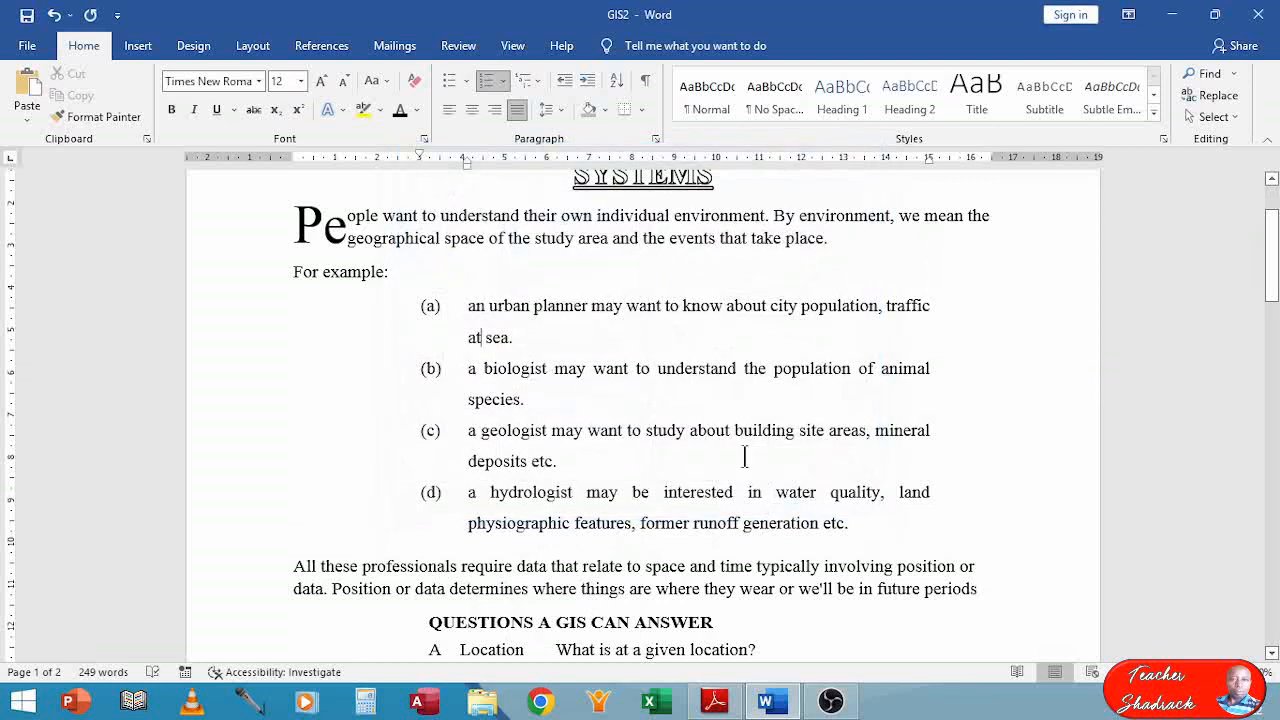
Apply the solid 3 pt page border to the top, bottom, left and right edges of every page in the whole document.
scroll(690, 370, down, 10)
scroll(697, 376, up, 10)
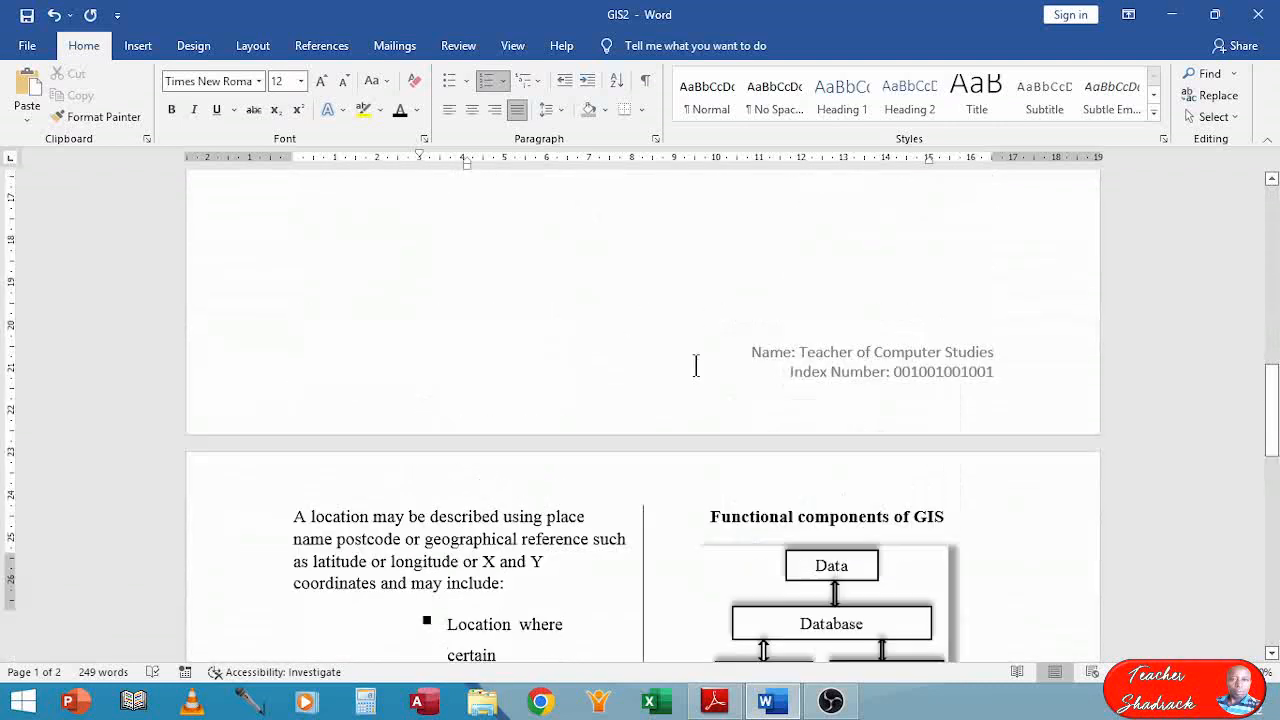
click(591, 366)
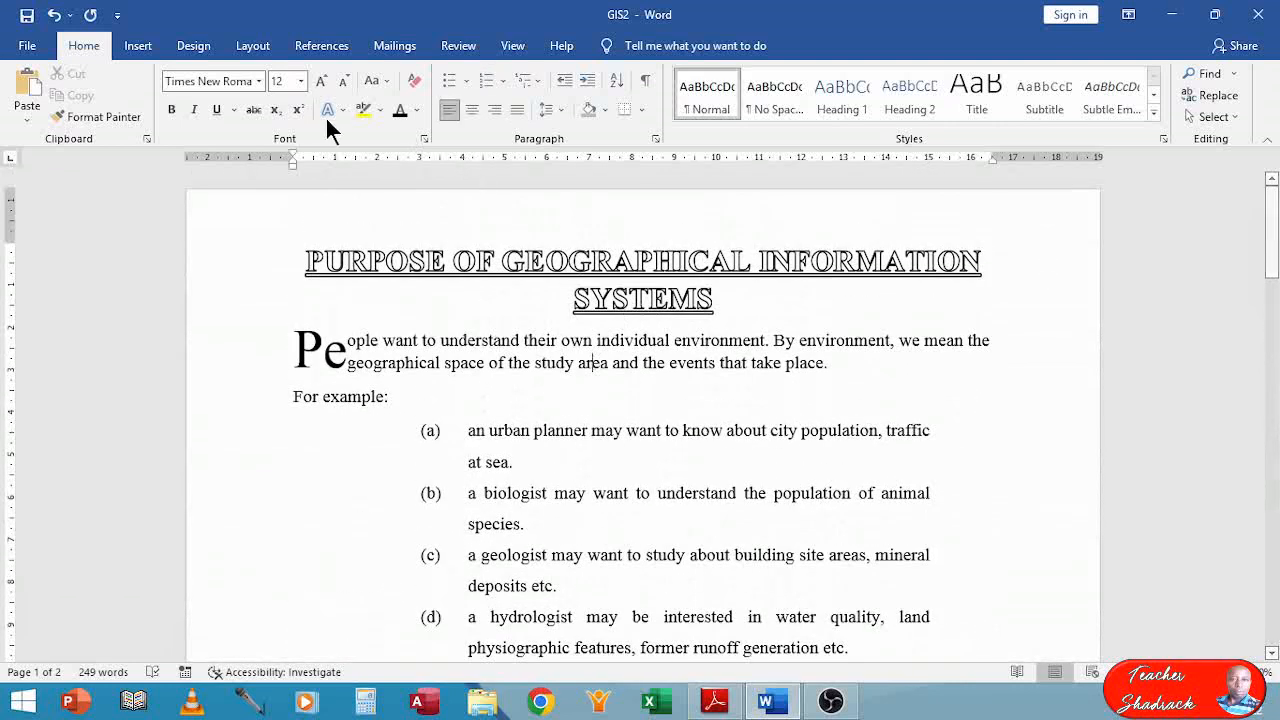
click(144, 52)
click(84, 46)
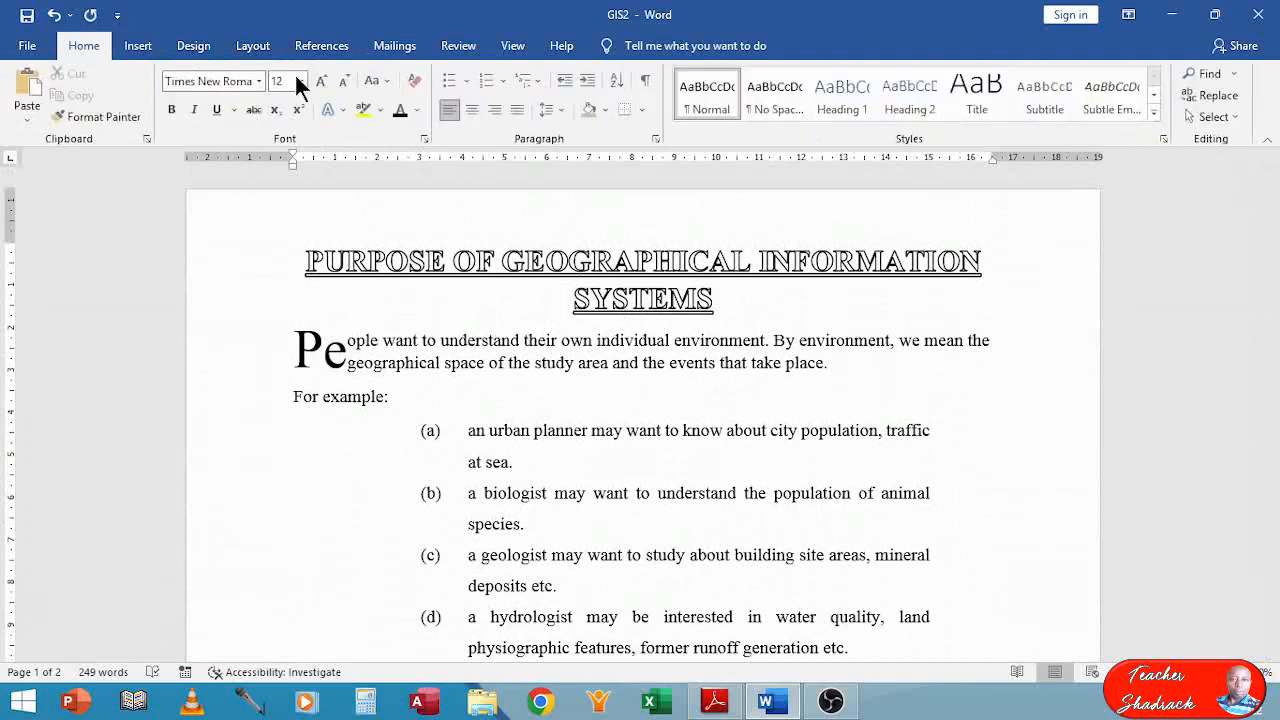
click(645, 109)
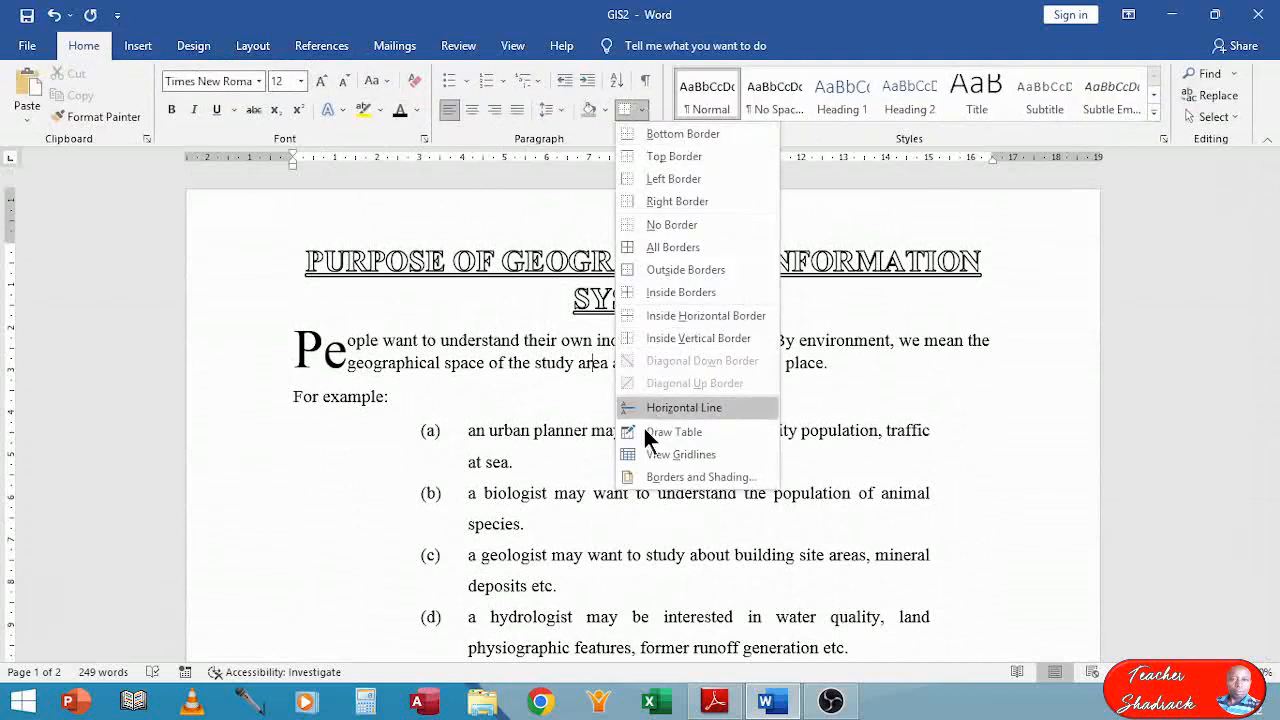
click(666, 475)
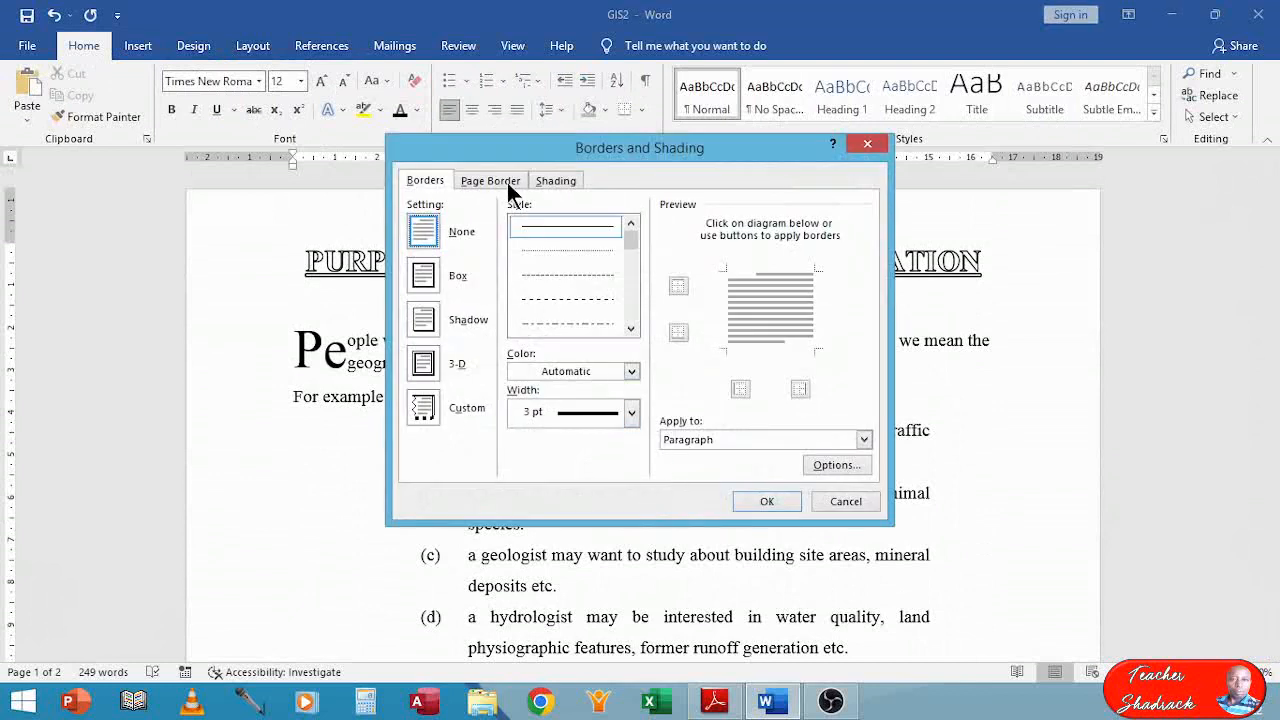
click(503, 180)
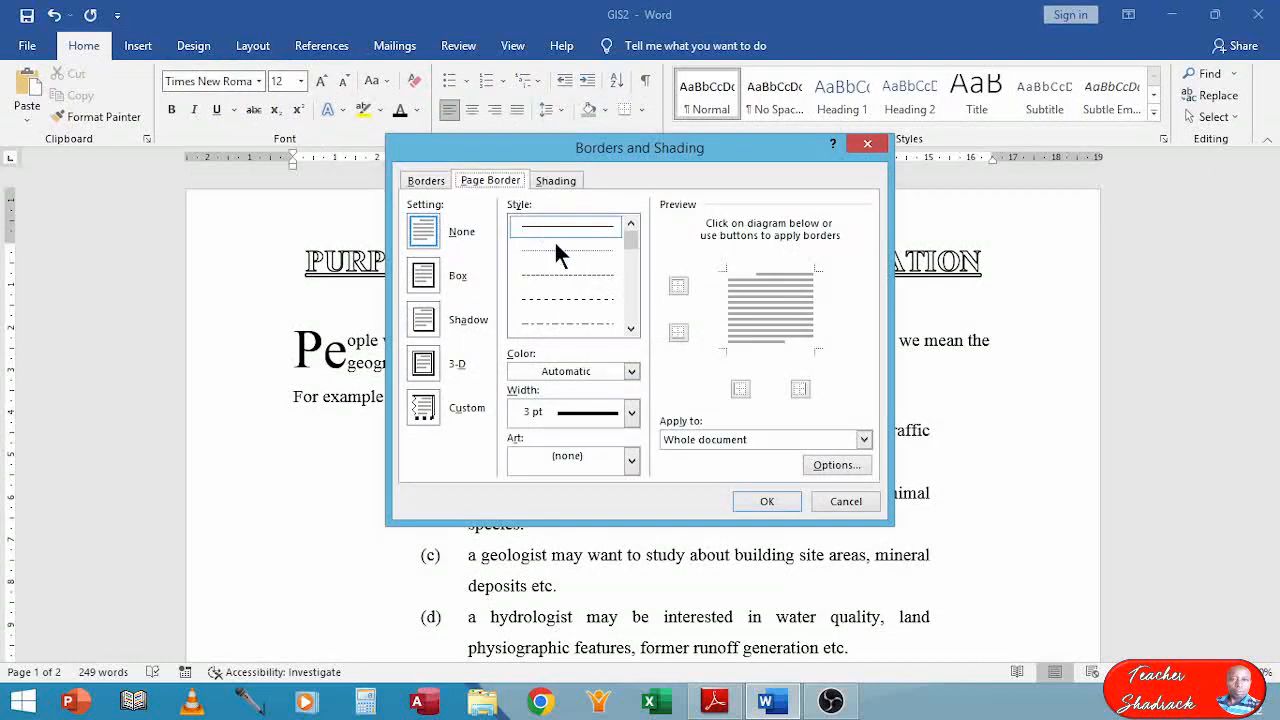
click(585, 228)
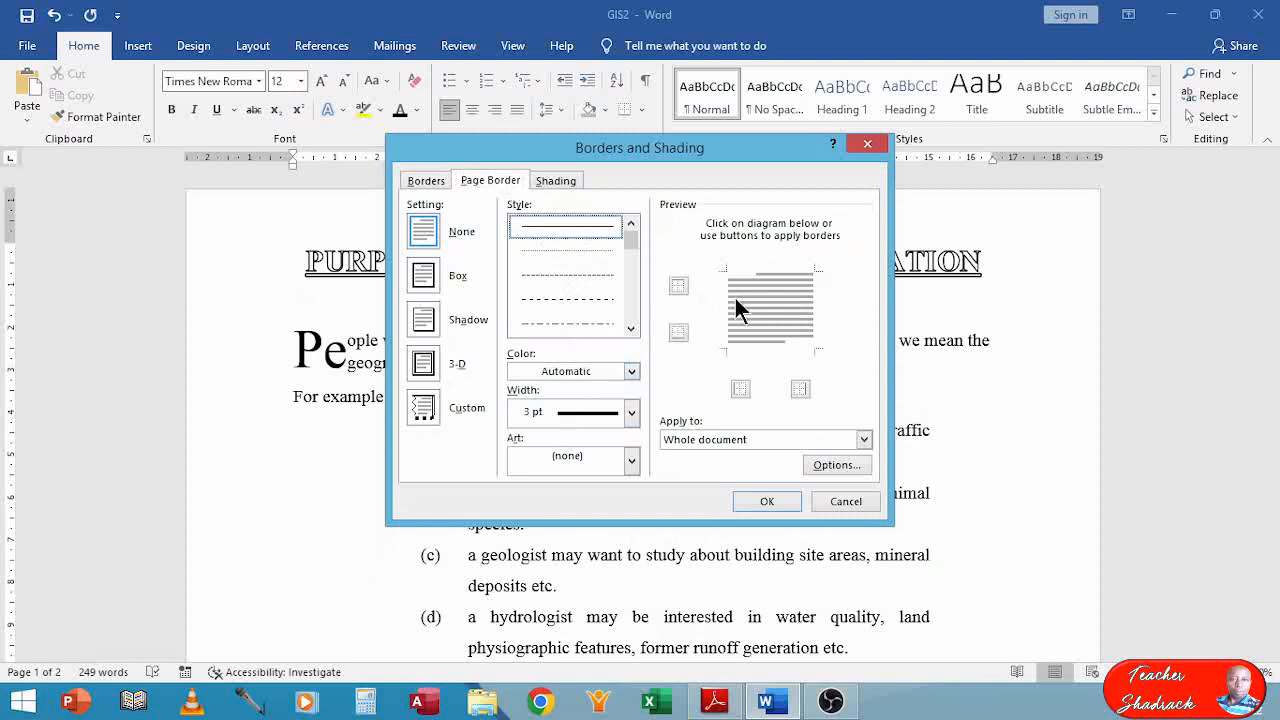
click(679, 285)
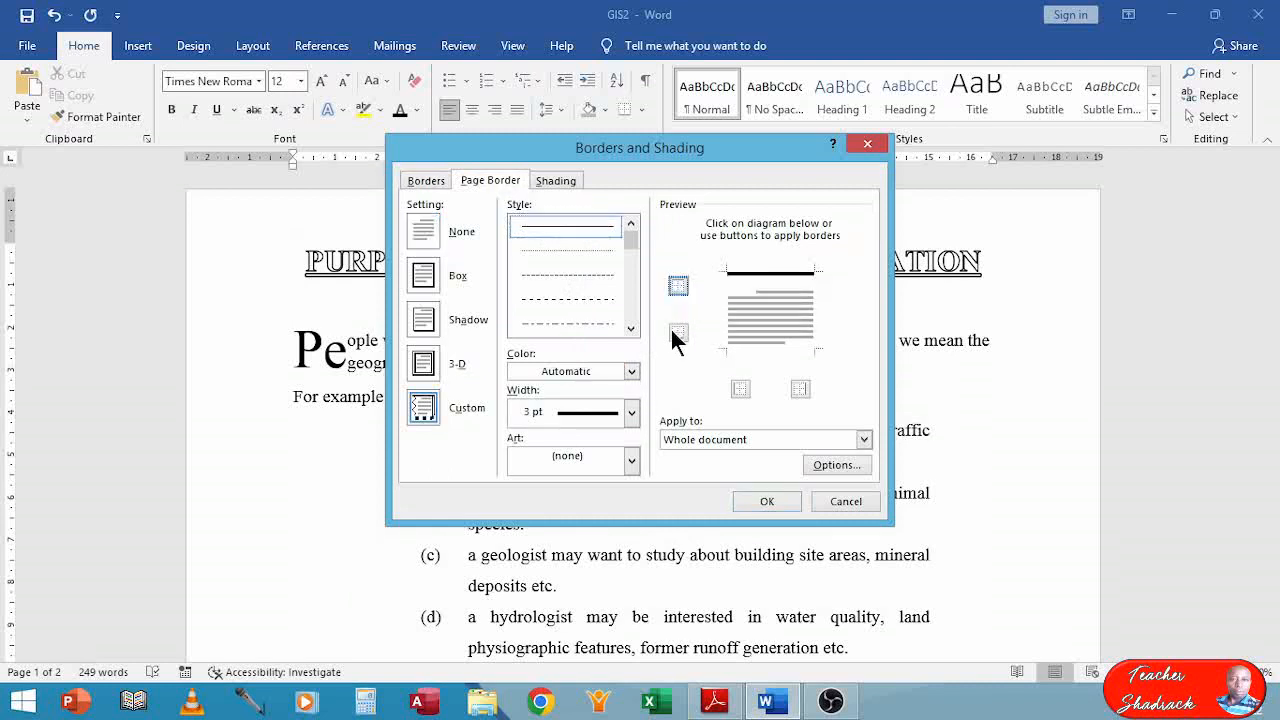
click(670, 330)
click(740, 388)
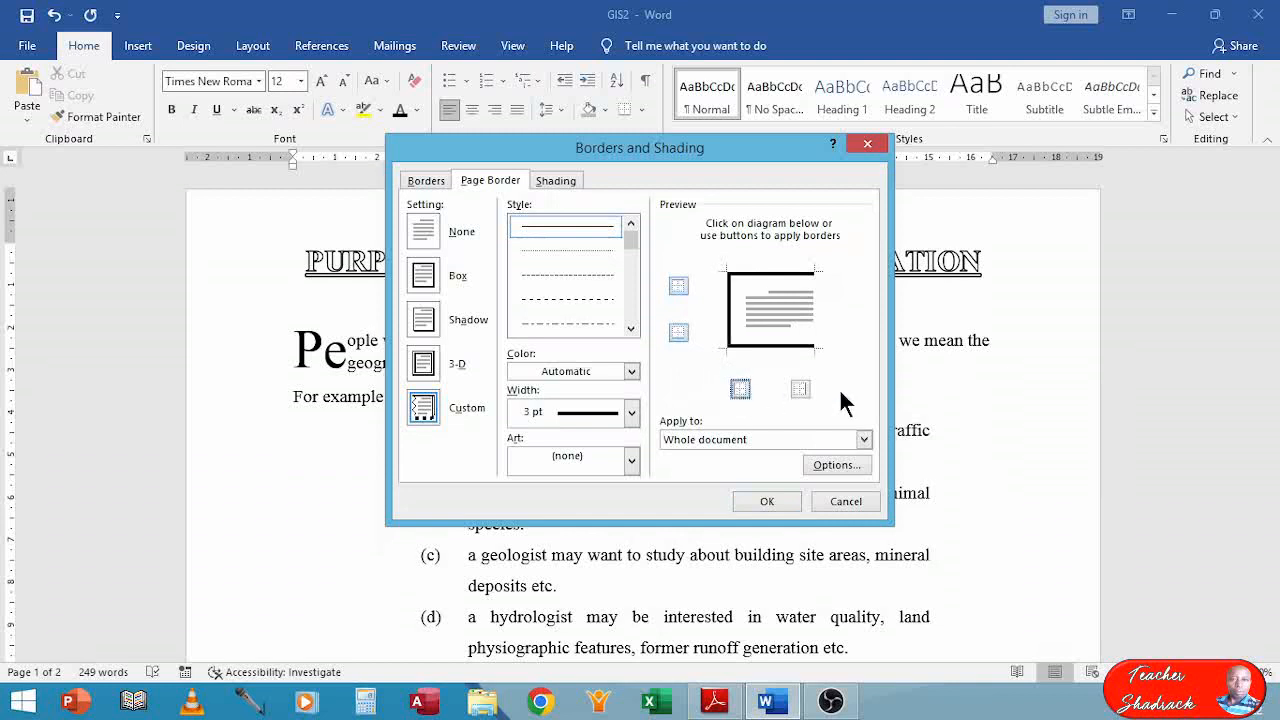
click(800, 389)
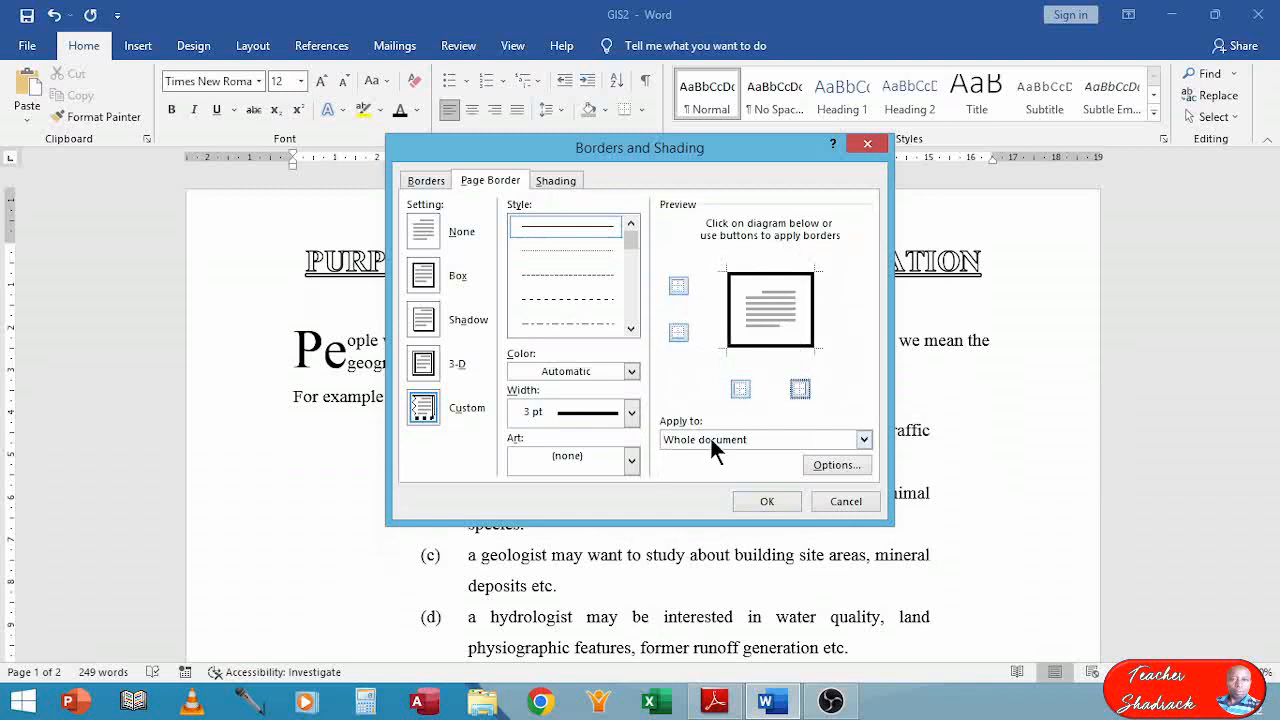
click(766, 502)
Check the page border on both pages, then switch to the exam PDF in Adobe Reader to read task (e)(iii) on page numbering.
scroll(752, 465, down, 3)
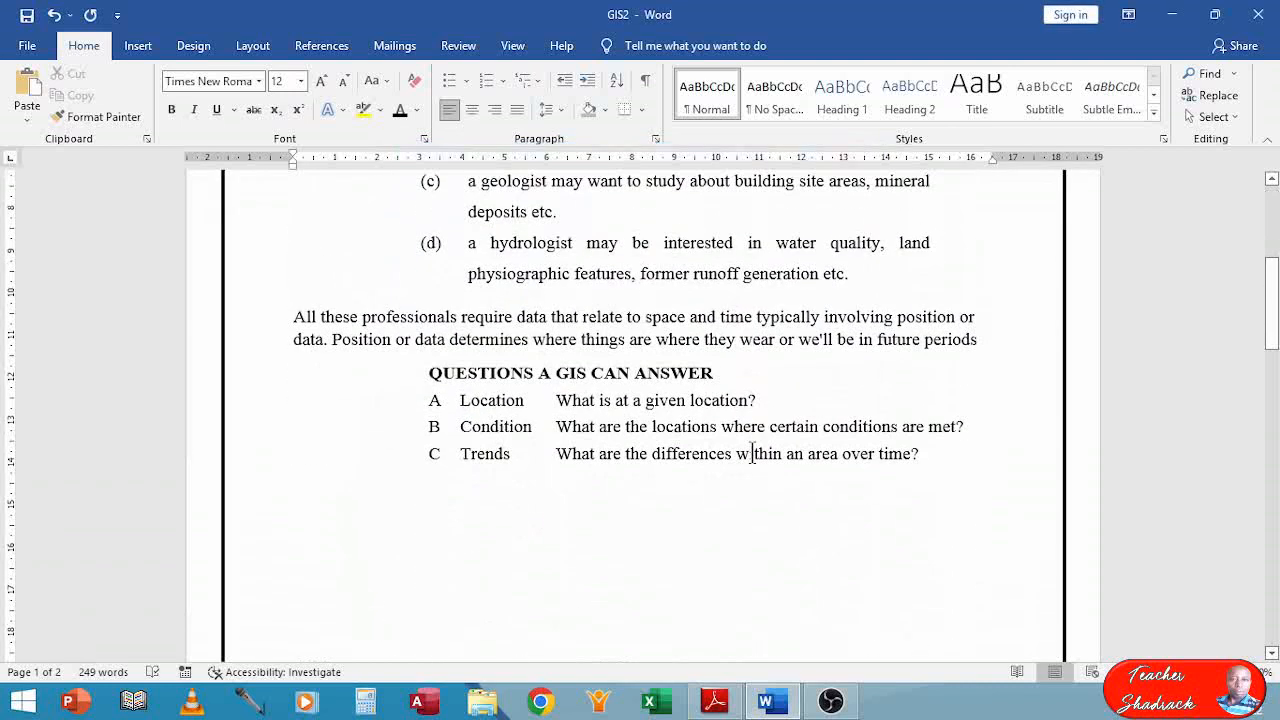
ctrl+scroll(752, 453, down, 5)
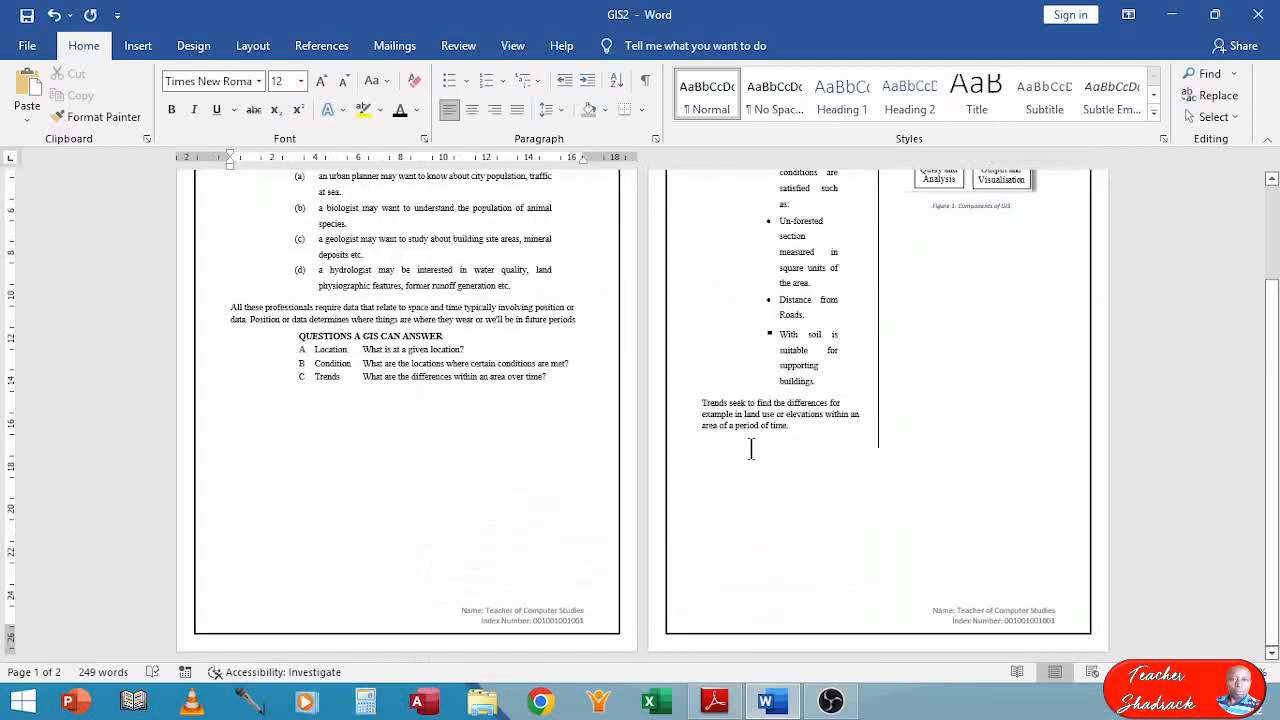
scroll(751, 449, up, 3)
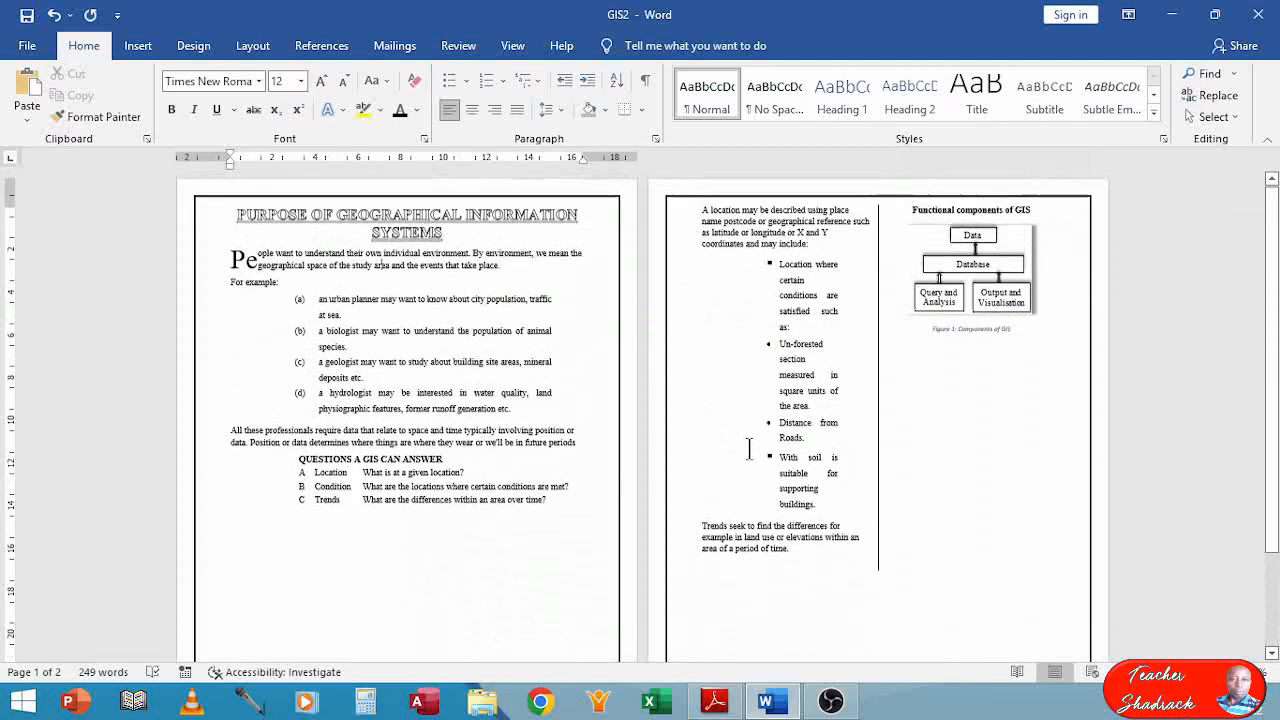
click(449, 411)
ctrl+scroll(449, 411, up, 5)
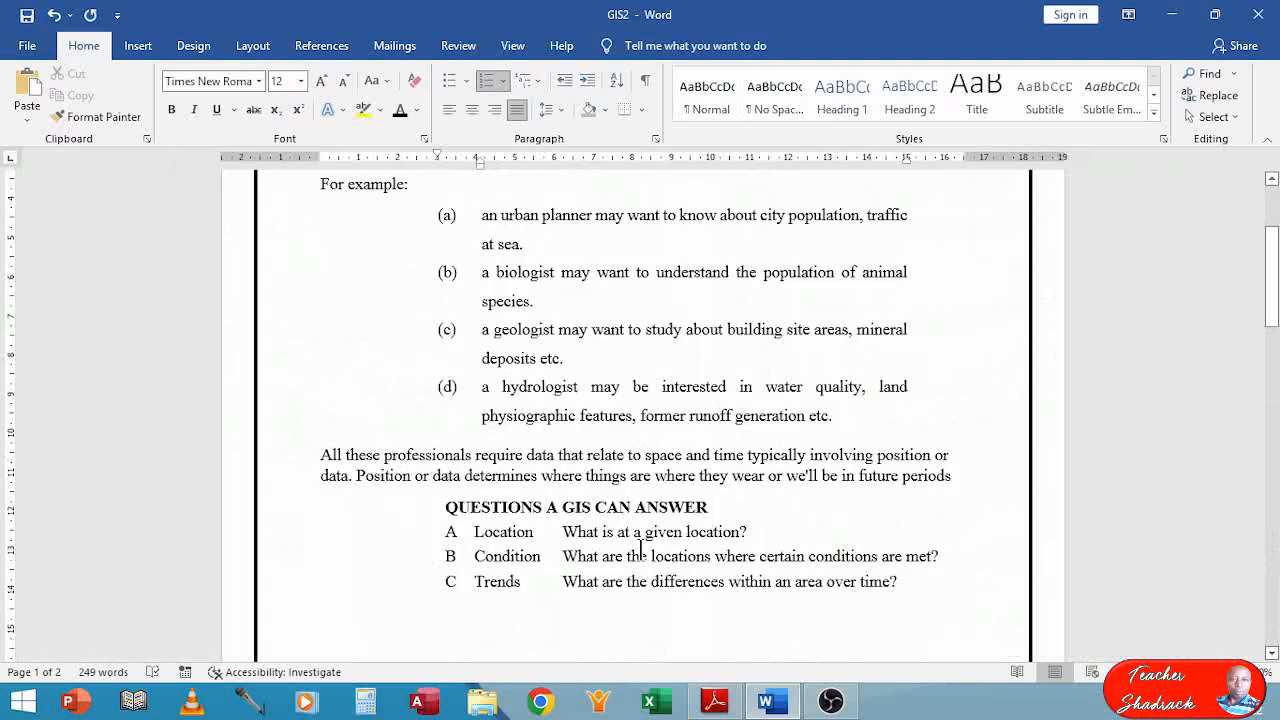
scroll(650, 481, up, 2)
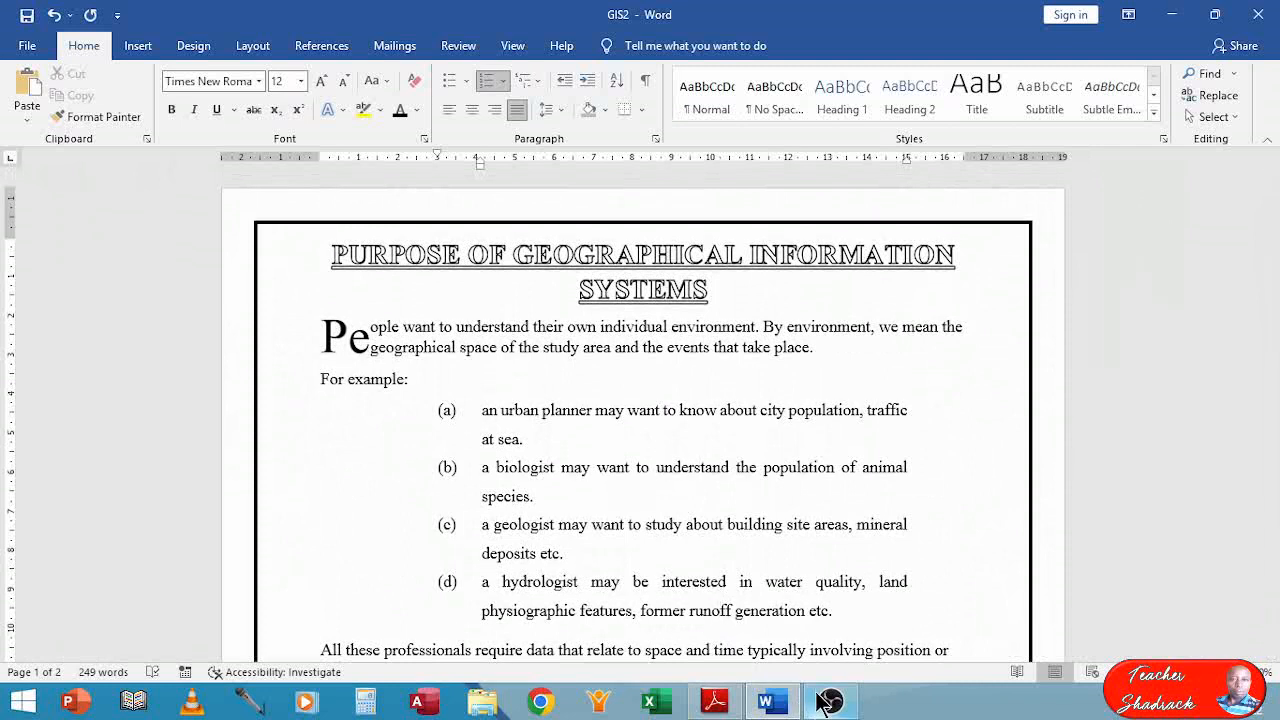
click(718, 706)
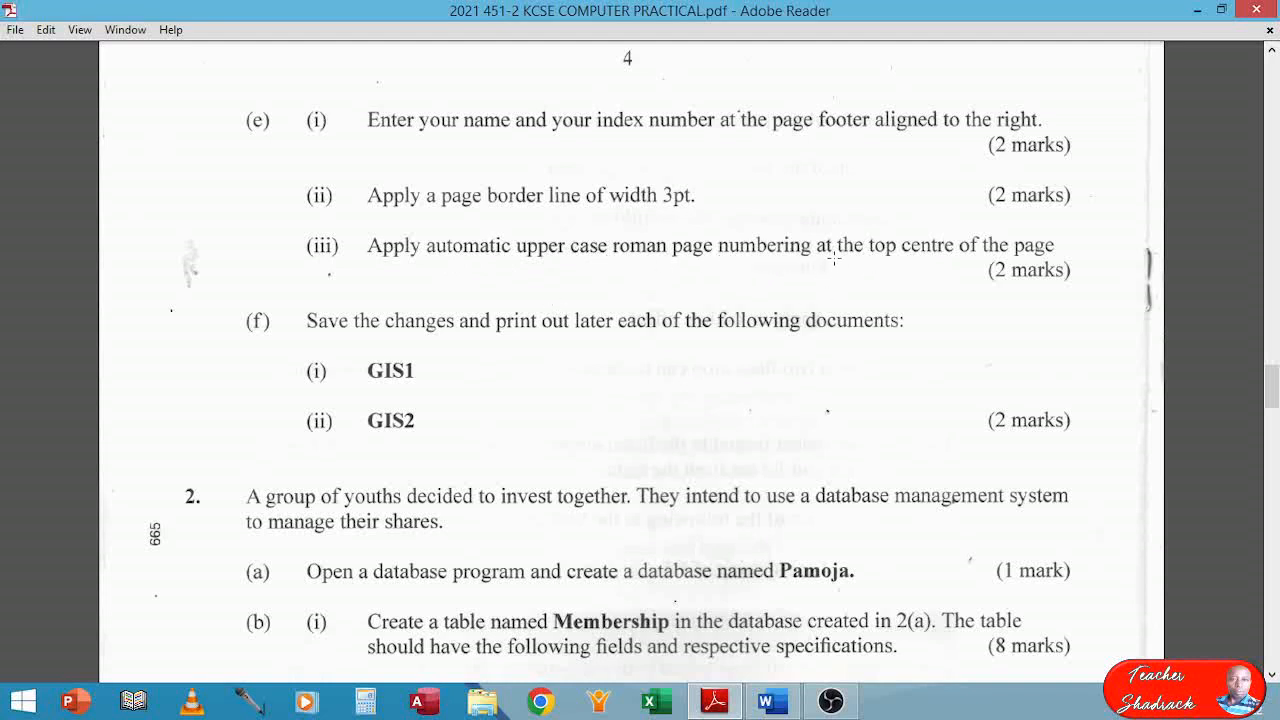
Switch back to Word and insert a page number at the top centre of the page using the Plain Number 2 style.
click(768, 703)
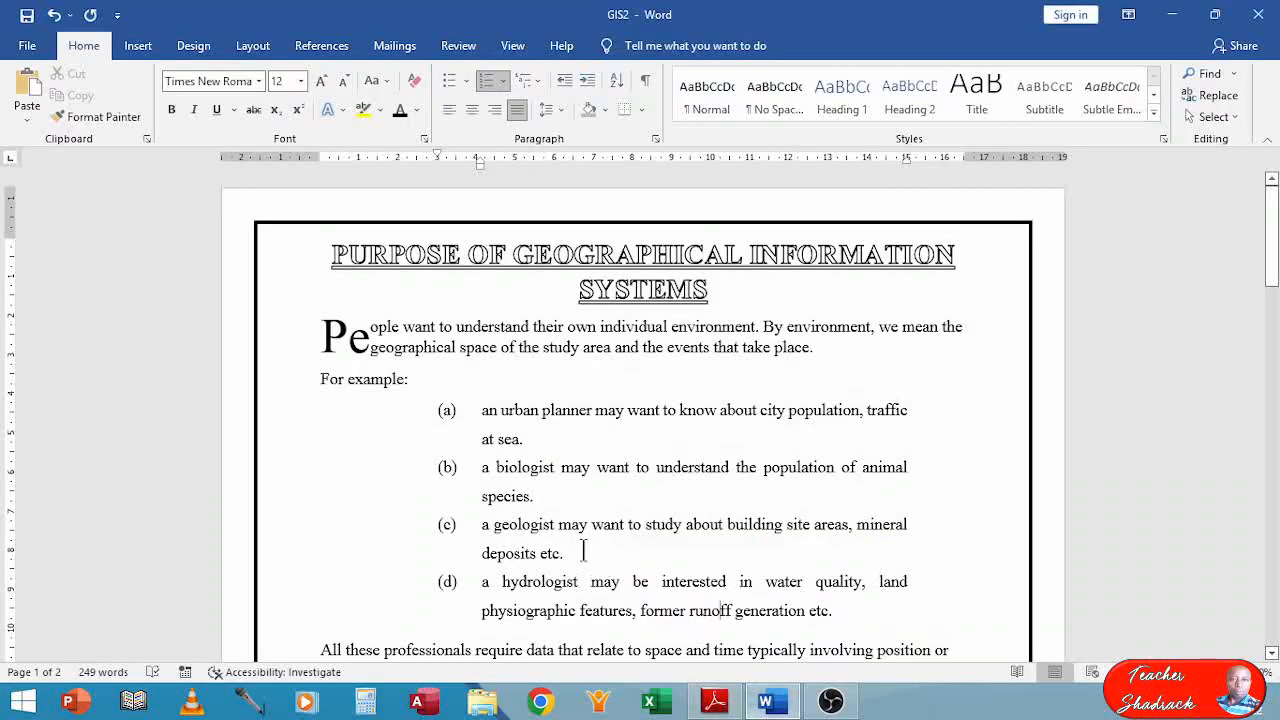
click(140, 48)
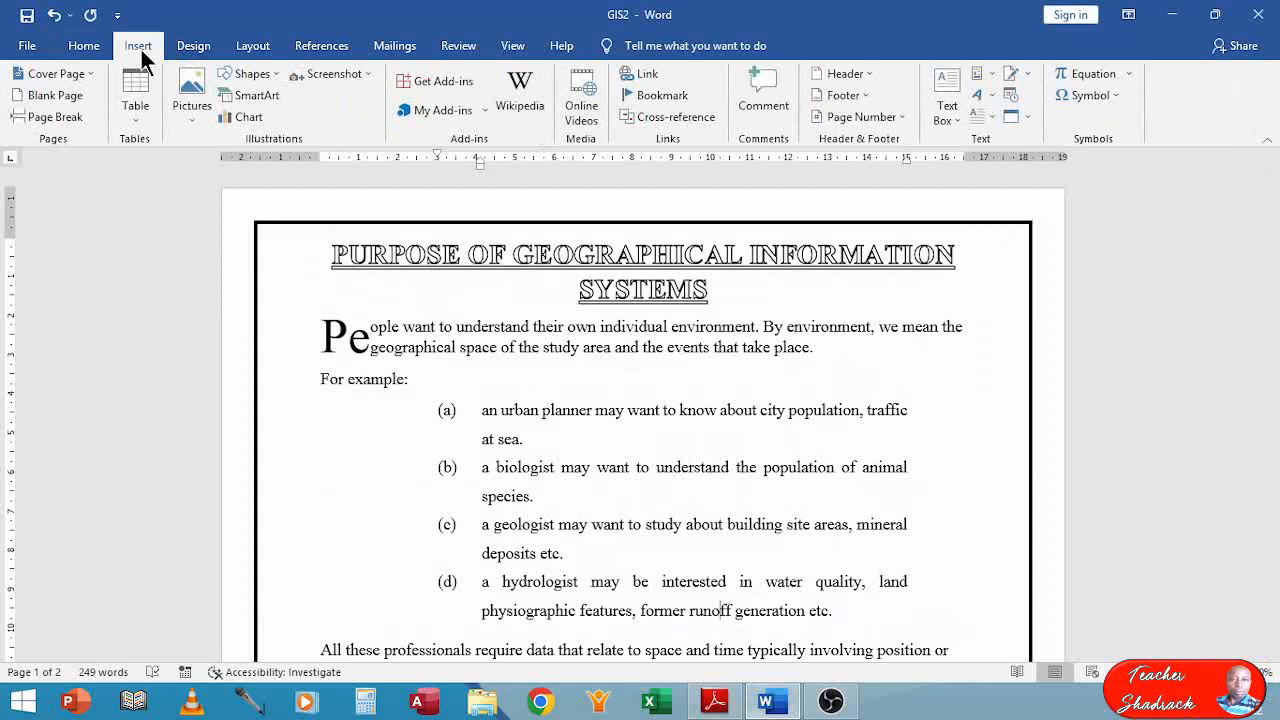
click(898, 118)
mouse_move(887, 137)
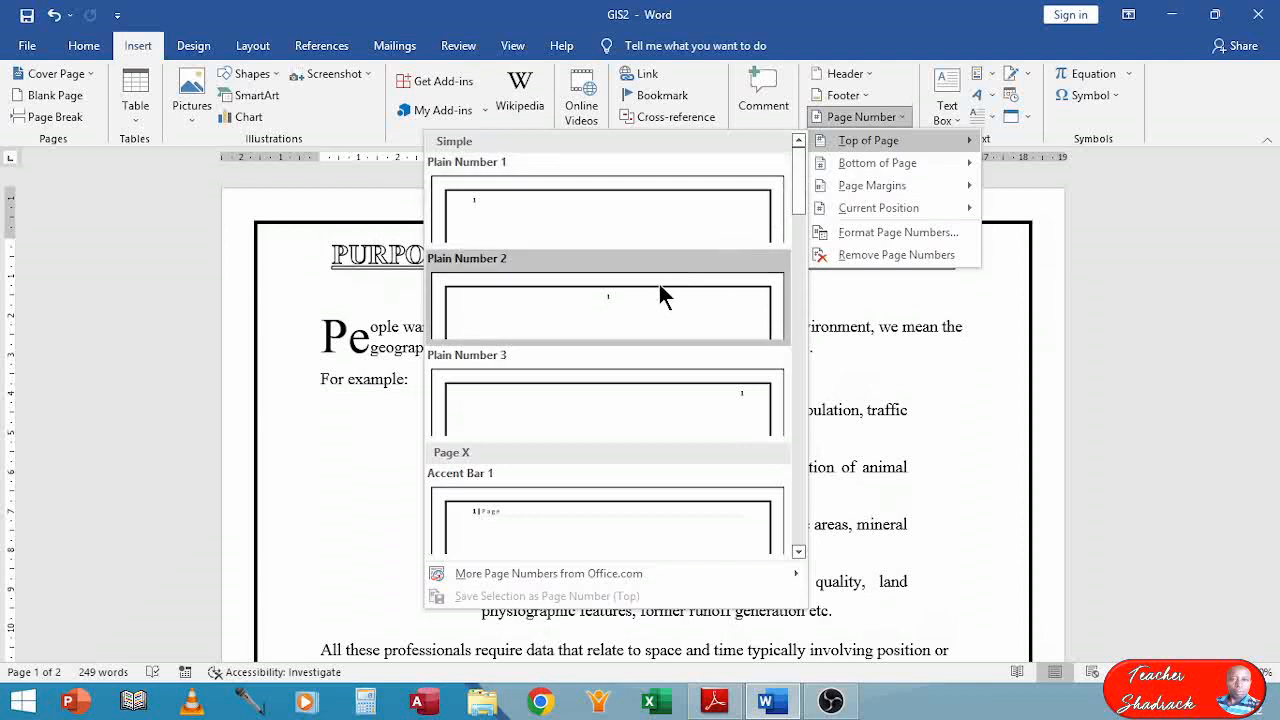
click(612, 320)
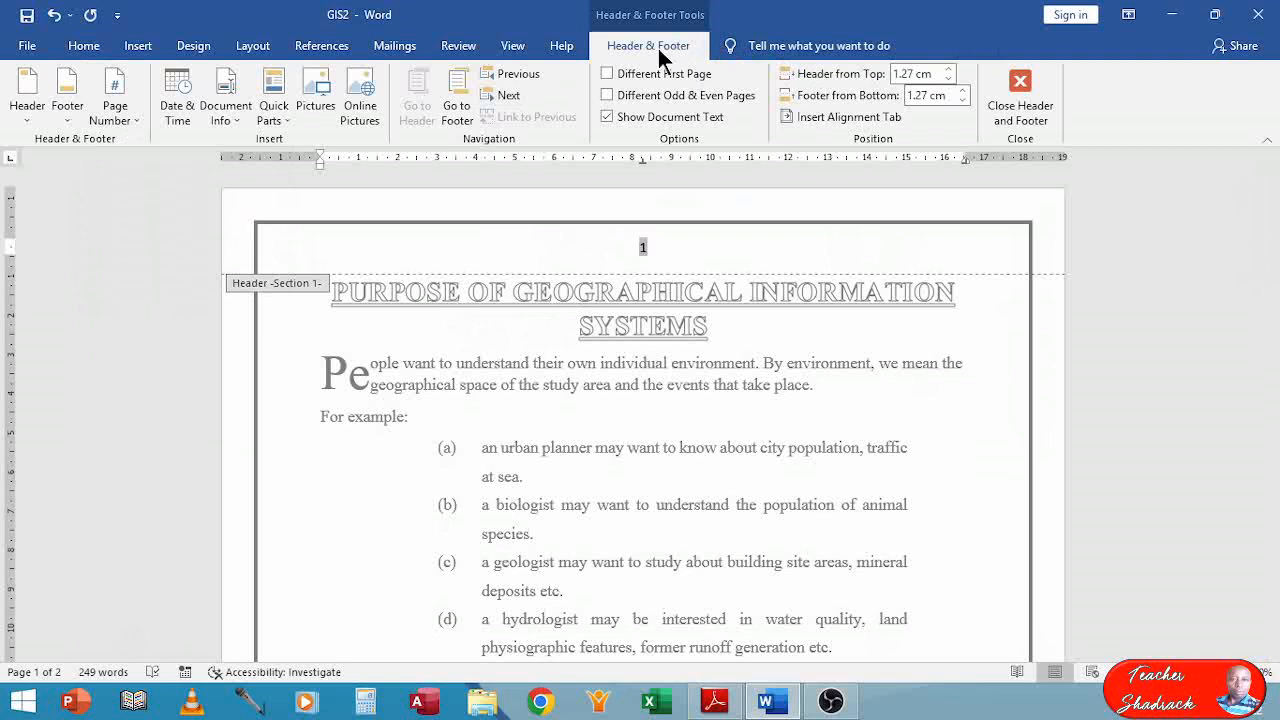
Set the first section's page number format to upper case Roman (I, II, III, ...) and close header editing.
click(134, 120)
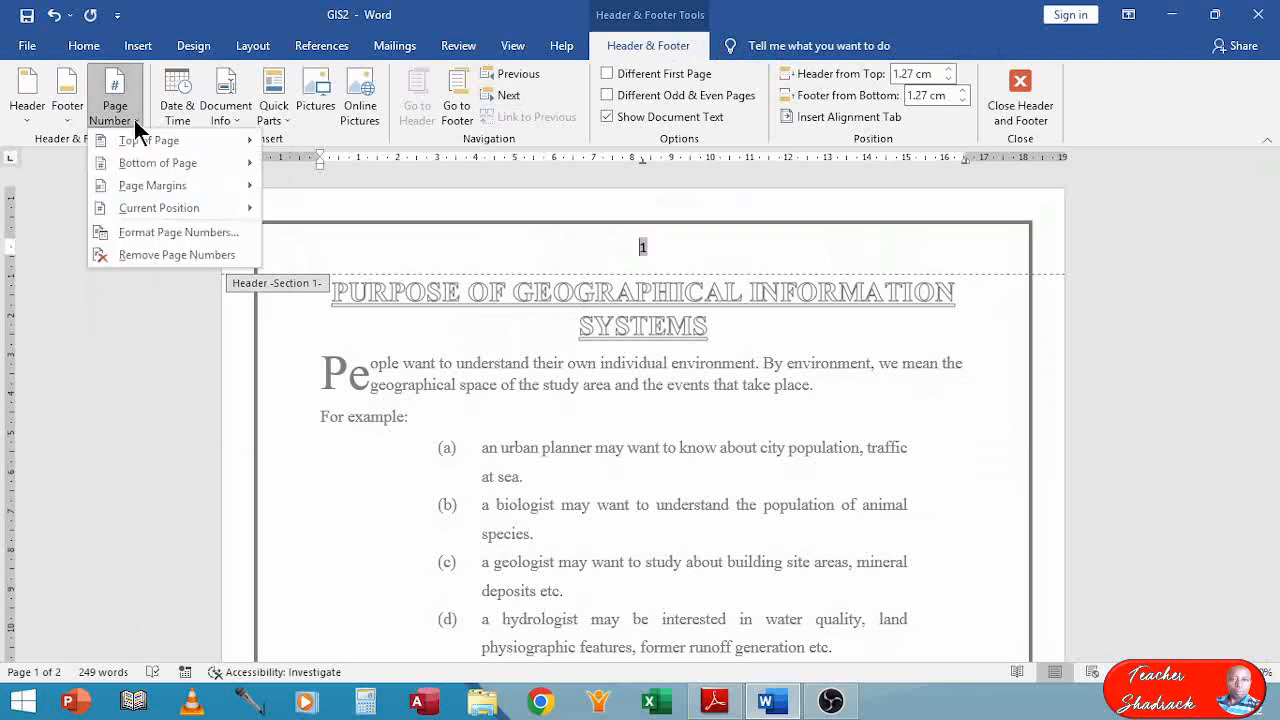
click(138, 234)
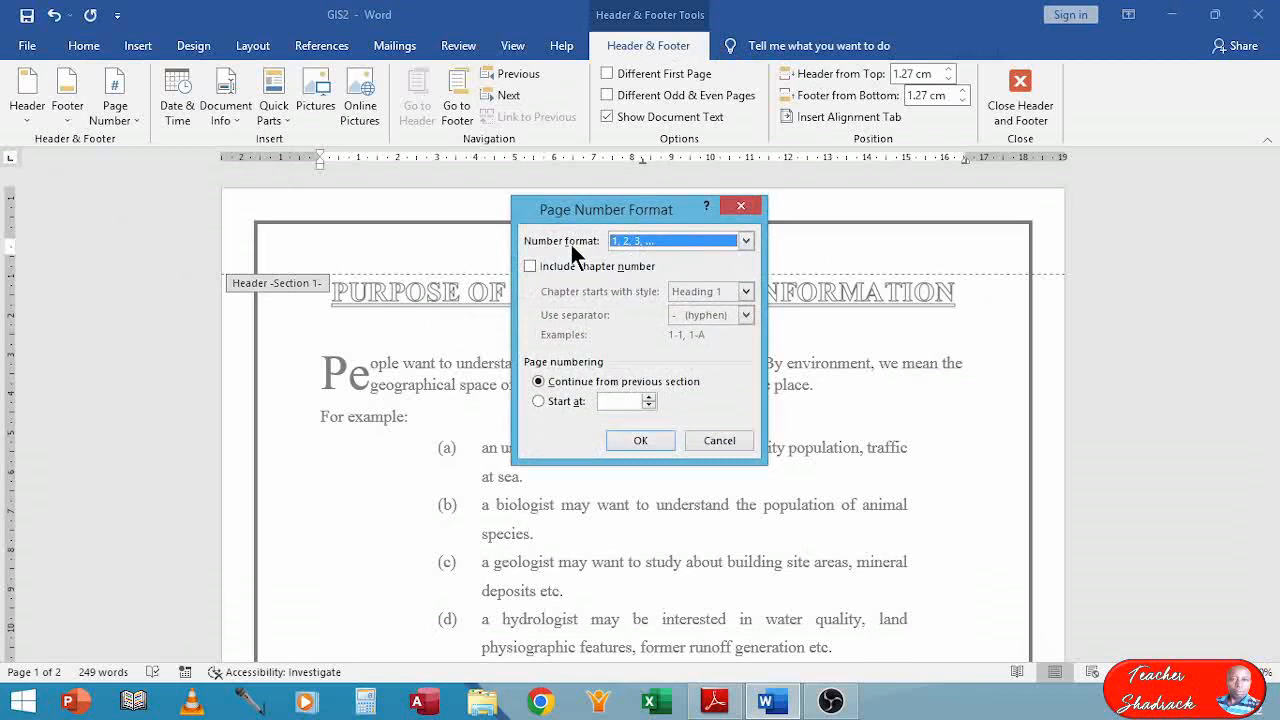
click(746, 242)
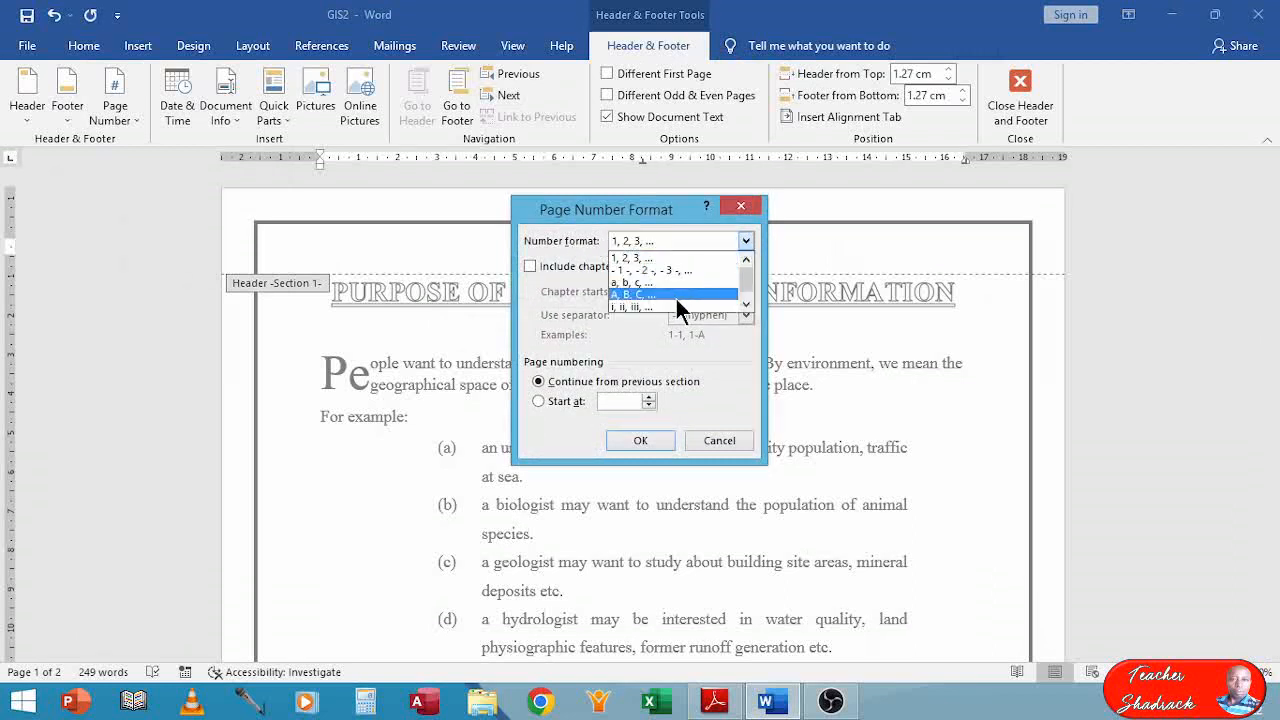
click(745, 305)
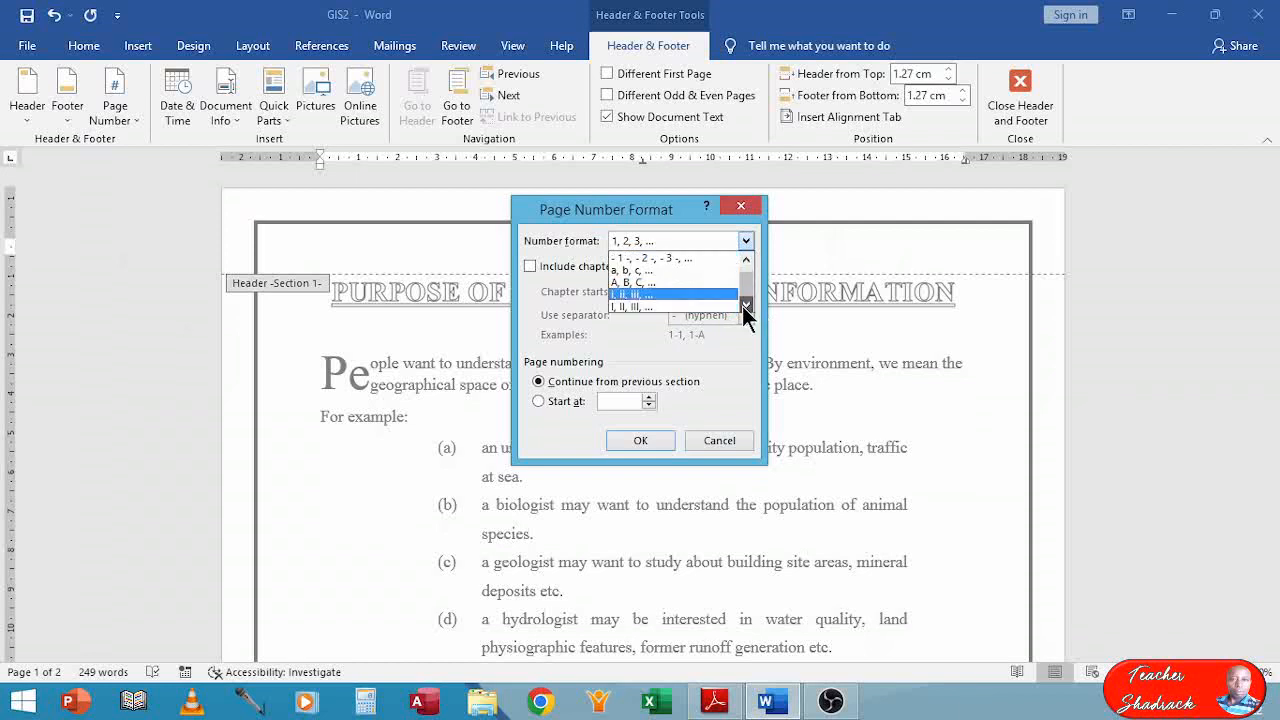
click(659, 307)
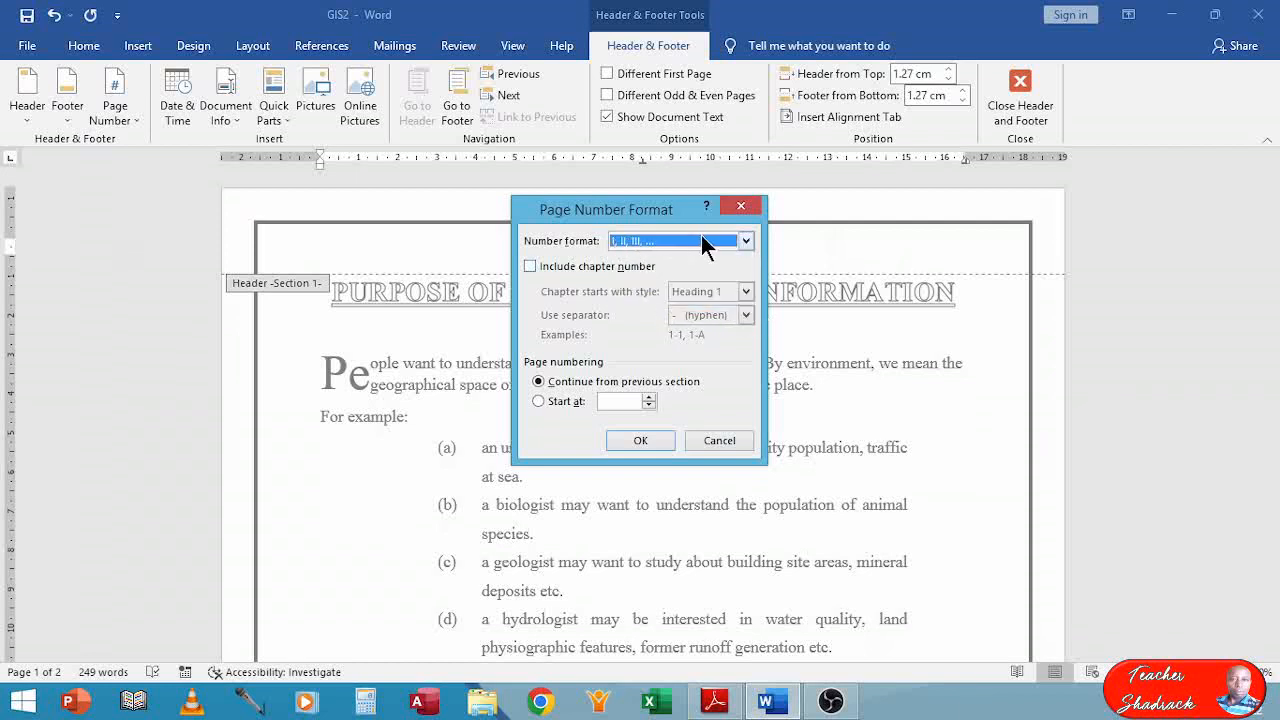
click(626, 437)
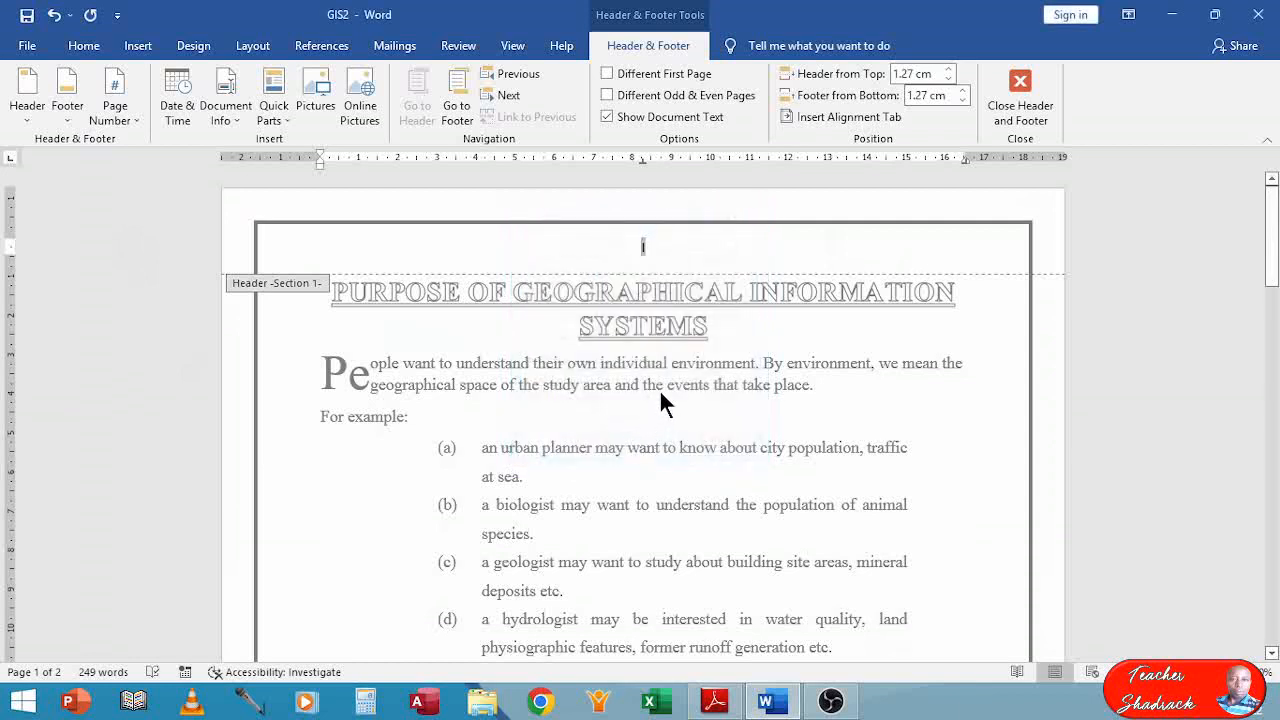
click(1020, 92)
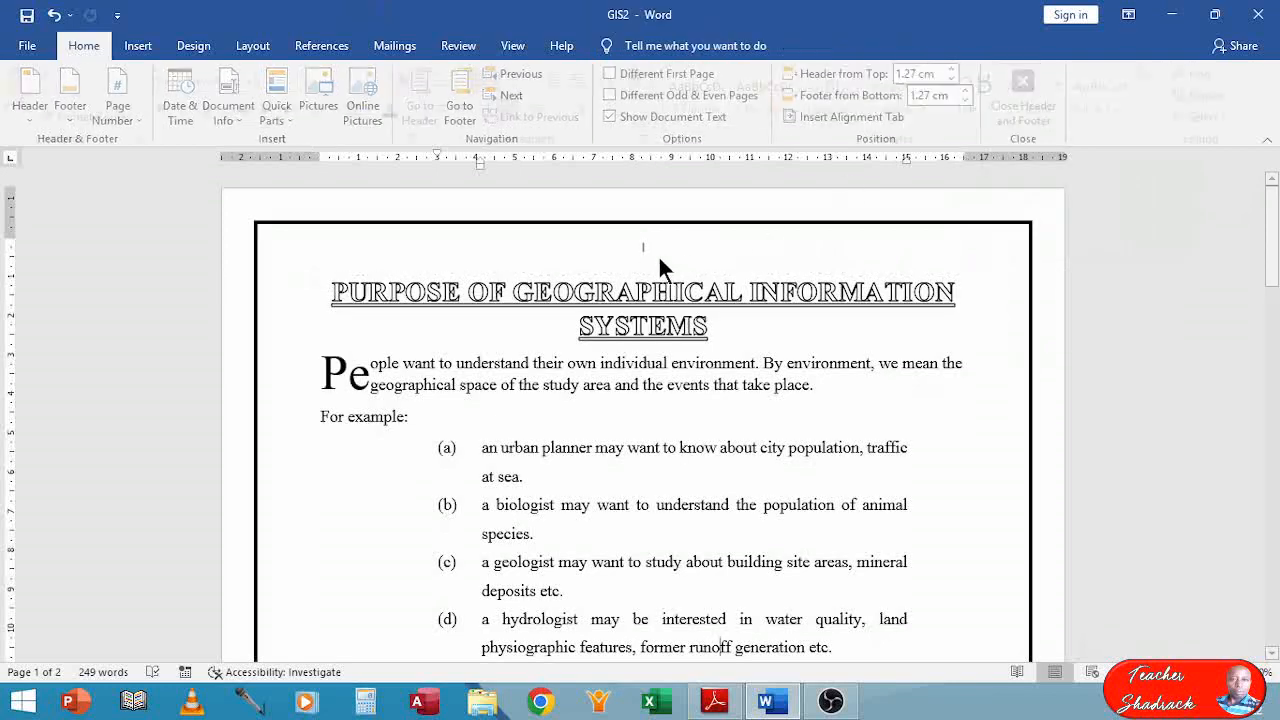
Check the page numbers on both pages, then open the second page's header with its page number selected.
scroll(679, 362, up, 2)
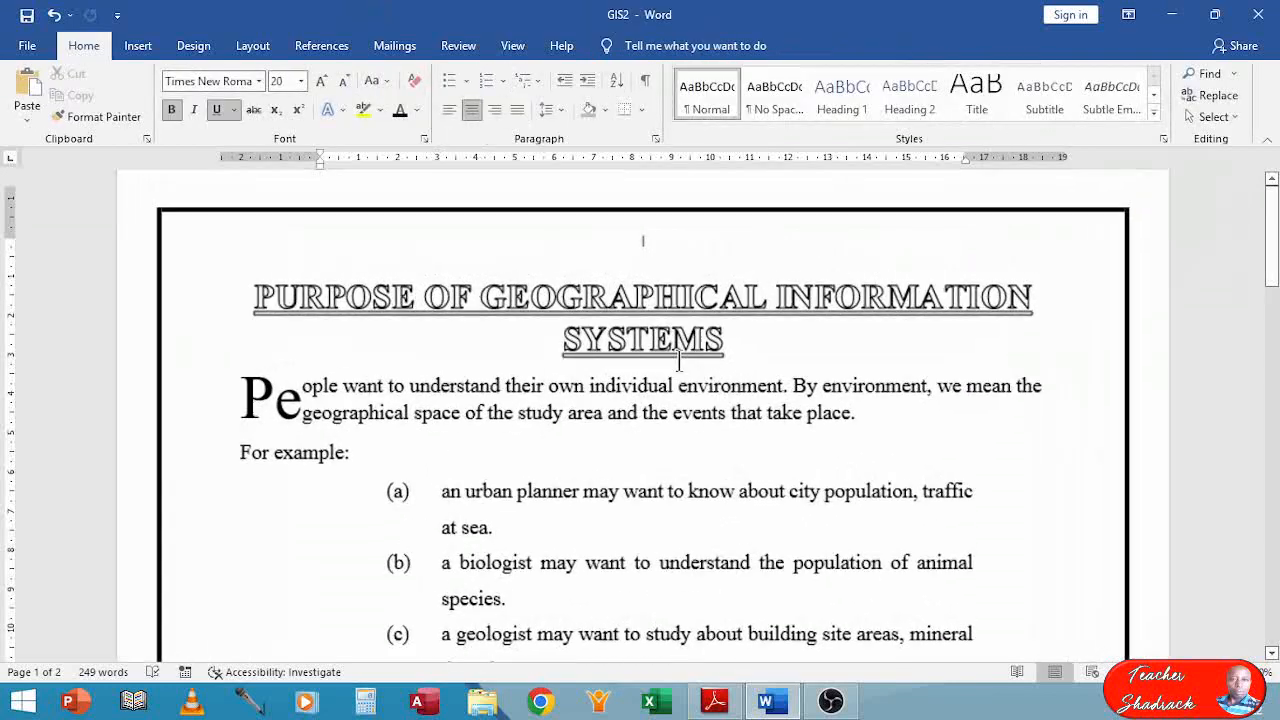
scroll(679, 362, up, 5)
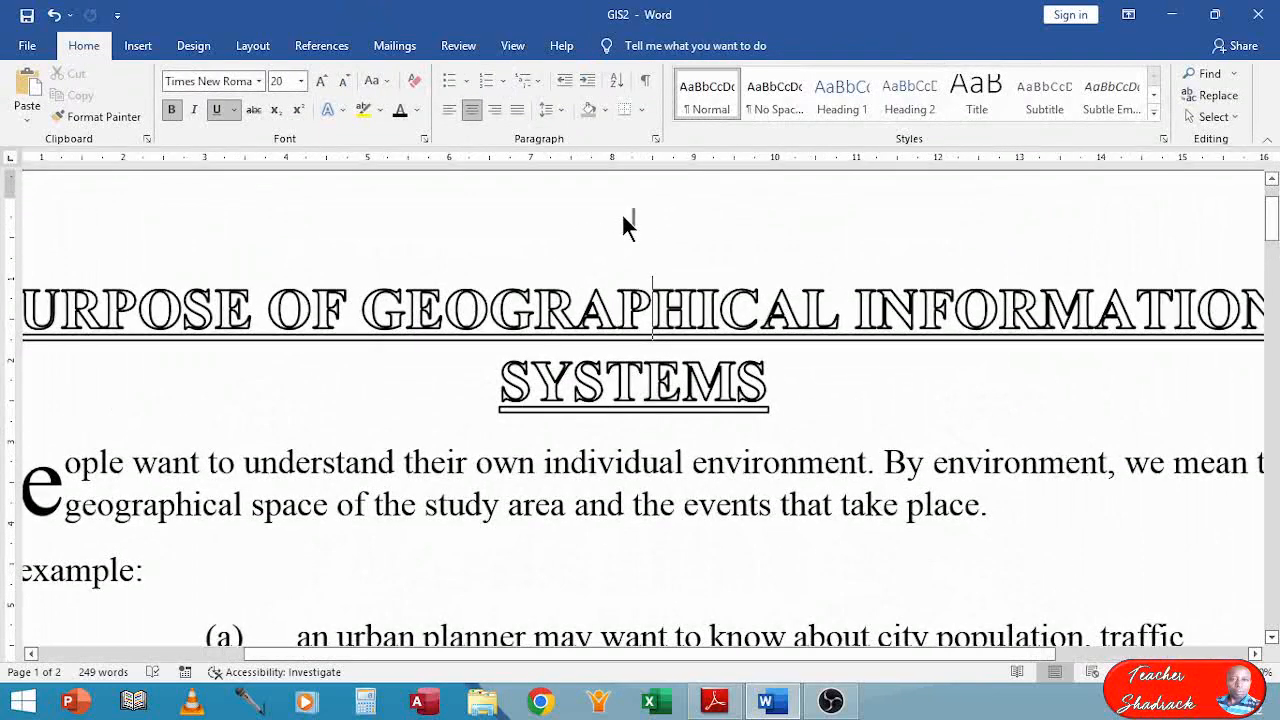
scroll(650, 270, down, 15)
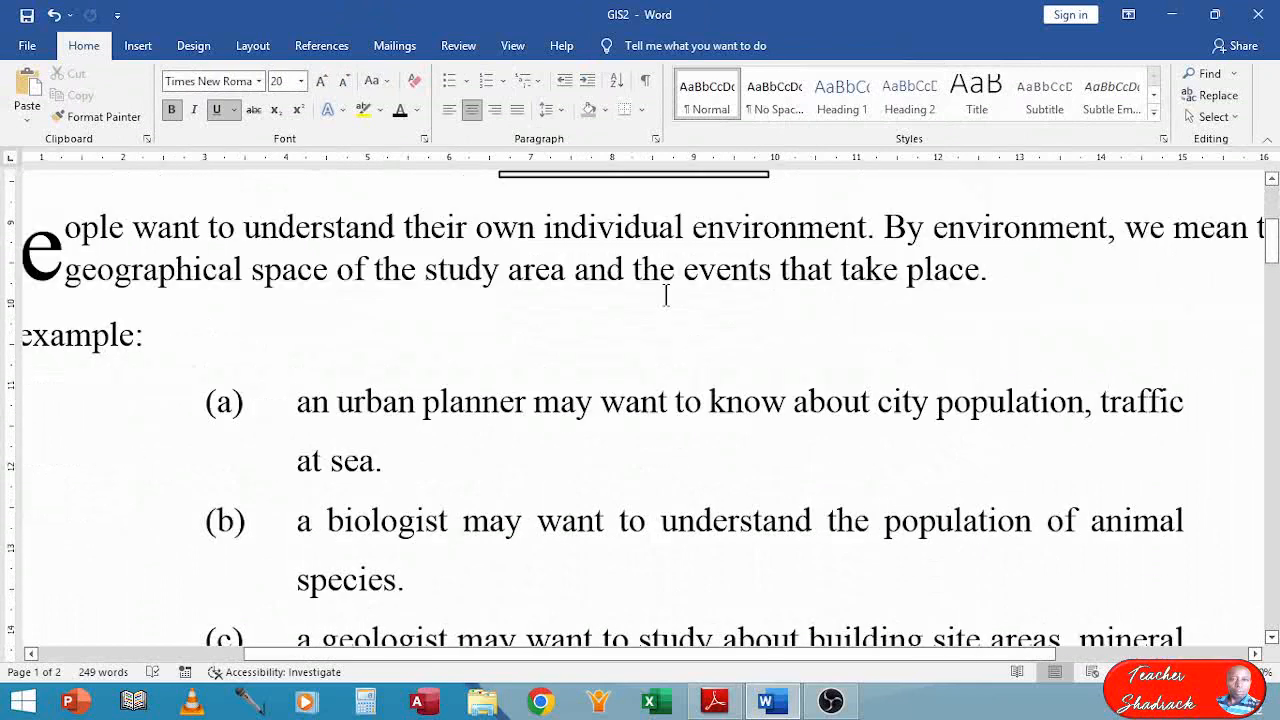
scroll(671, 310, up, 8)
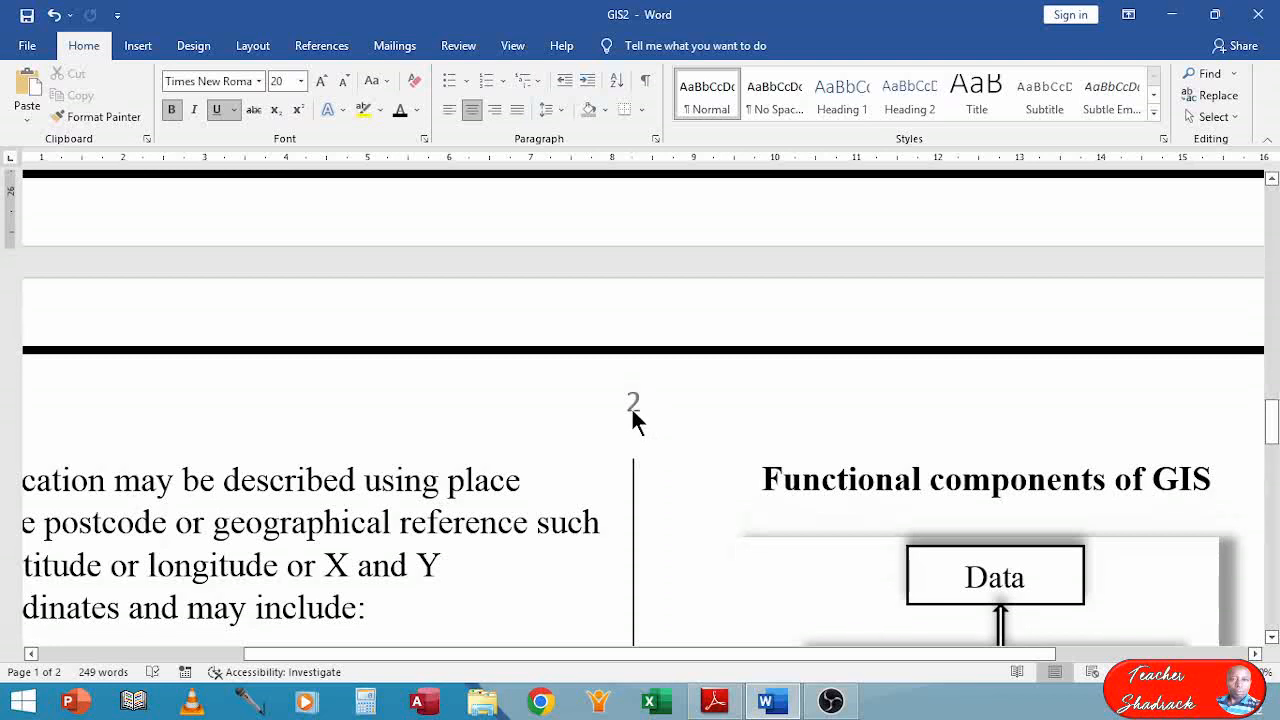
click(631, 407)
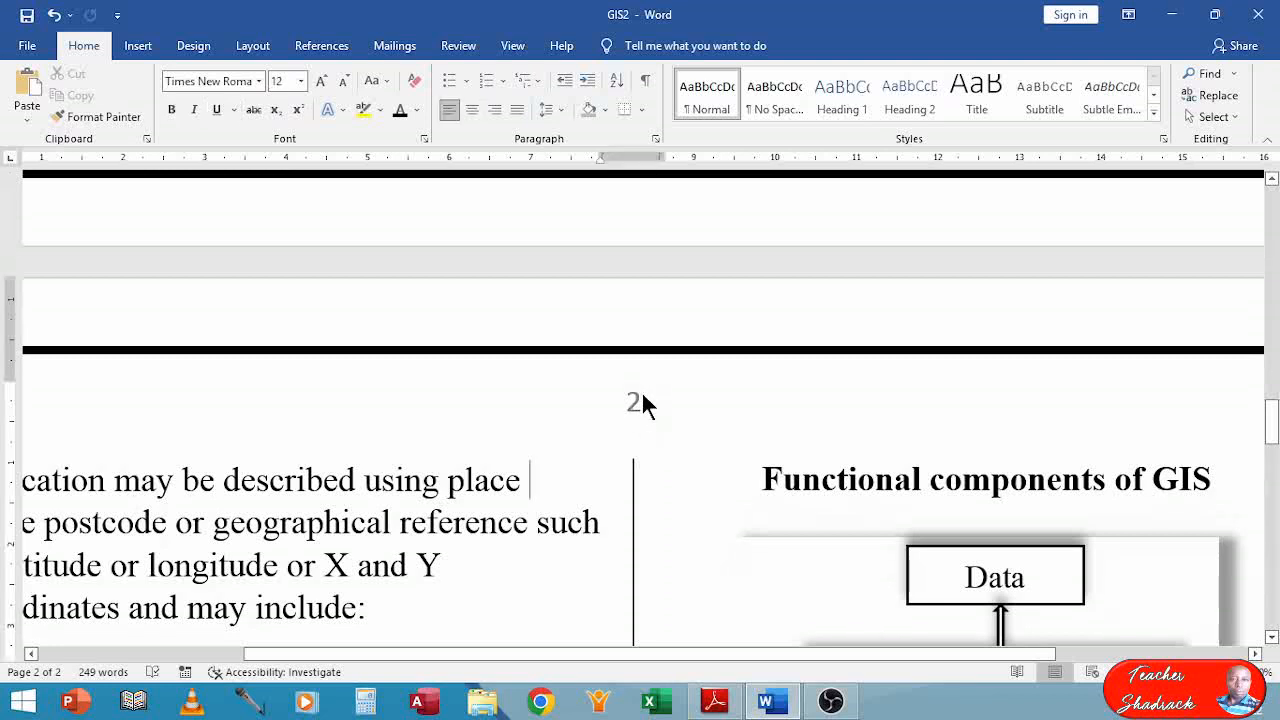
triple_click(641, 405)
double_click(616, 395)
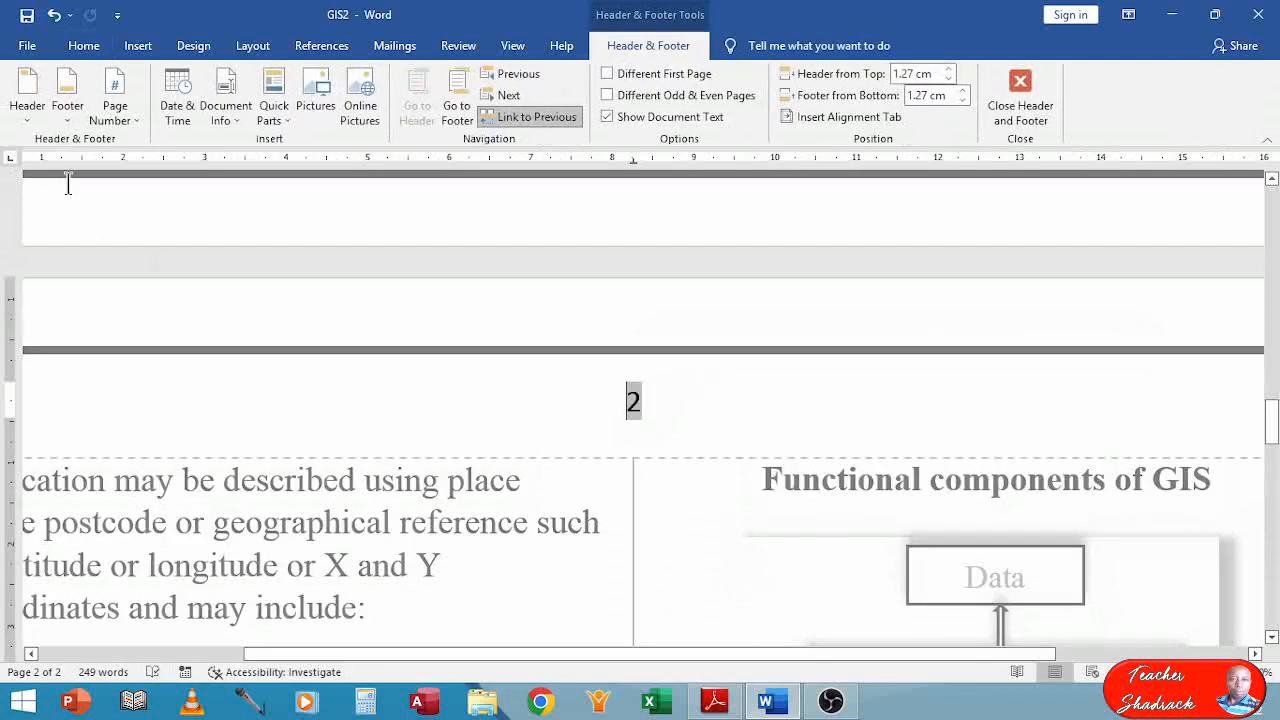
Set the second page's number format to upper case Roman (I, II, III, ...), continuing from the previous section.
click(131, 120)
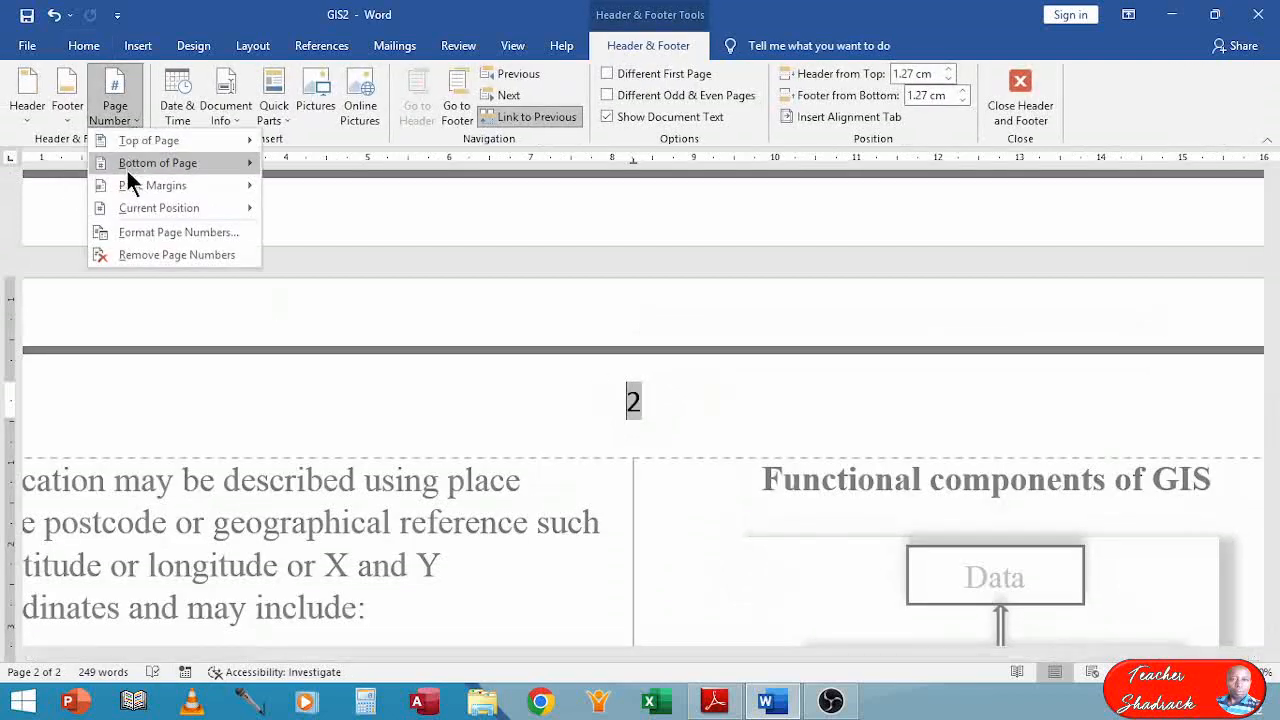
click(130, 233)
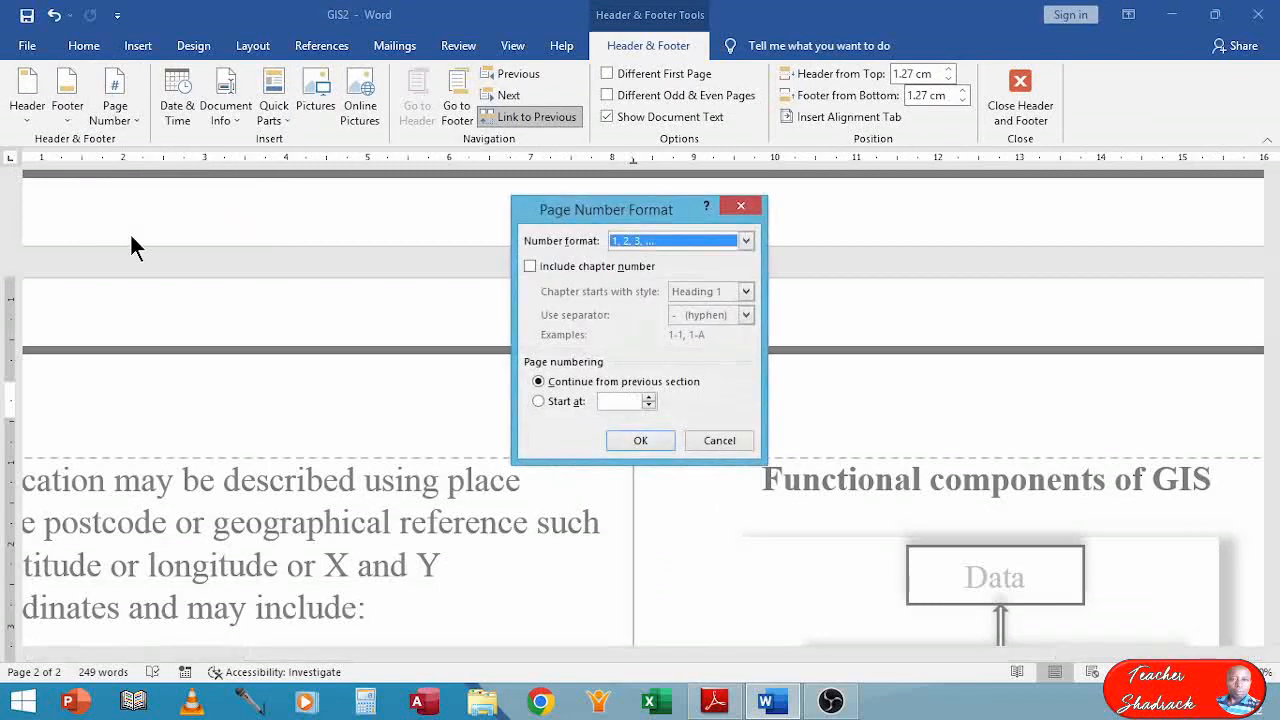
click(748, 241)
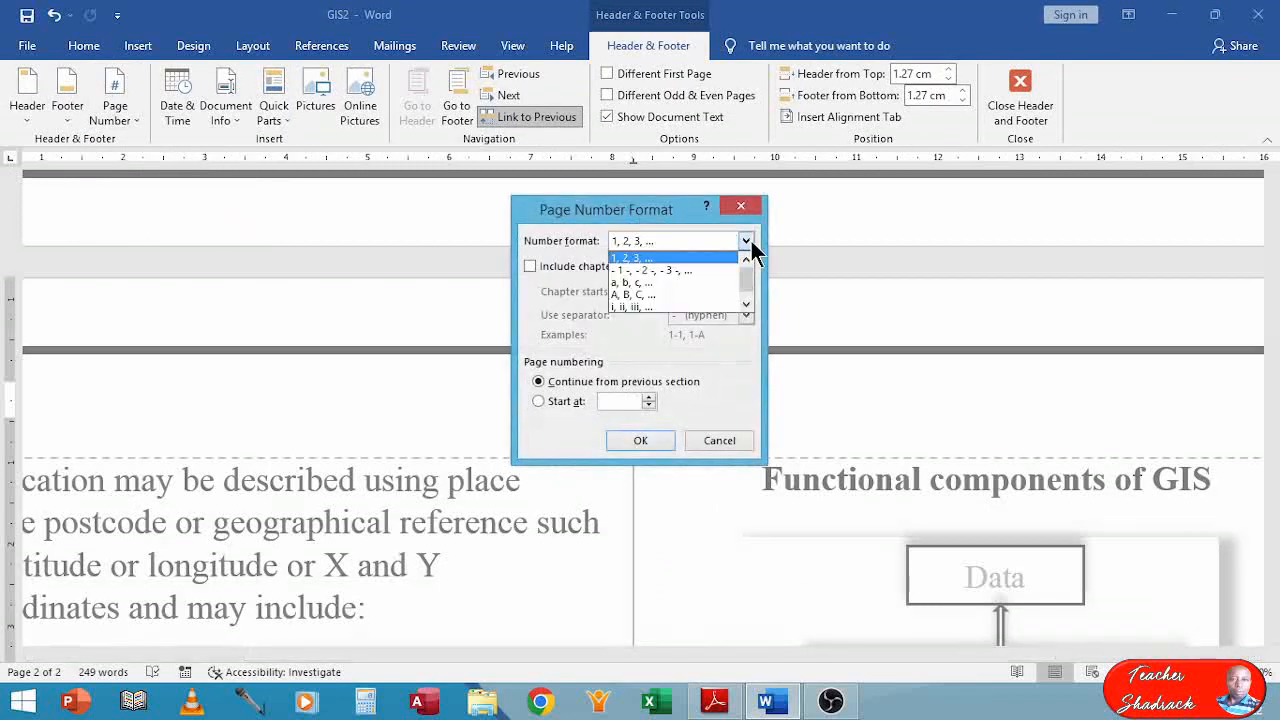
scroll(674, 282, down, 1)
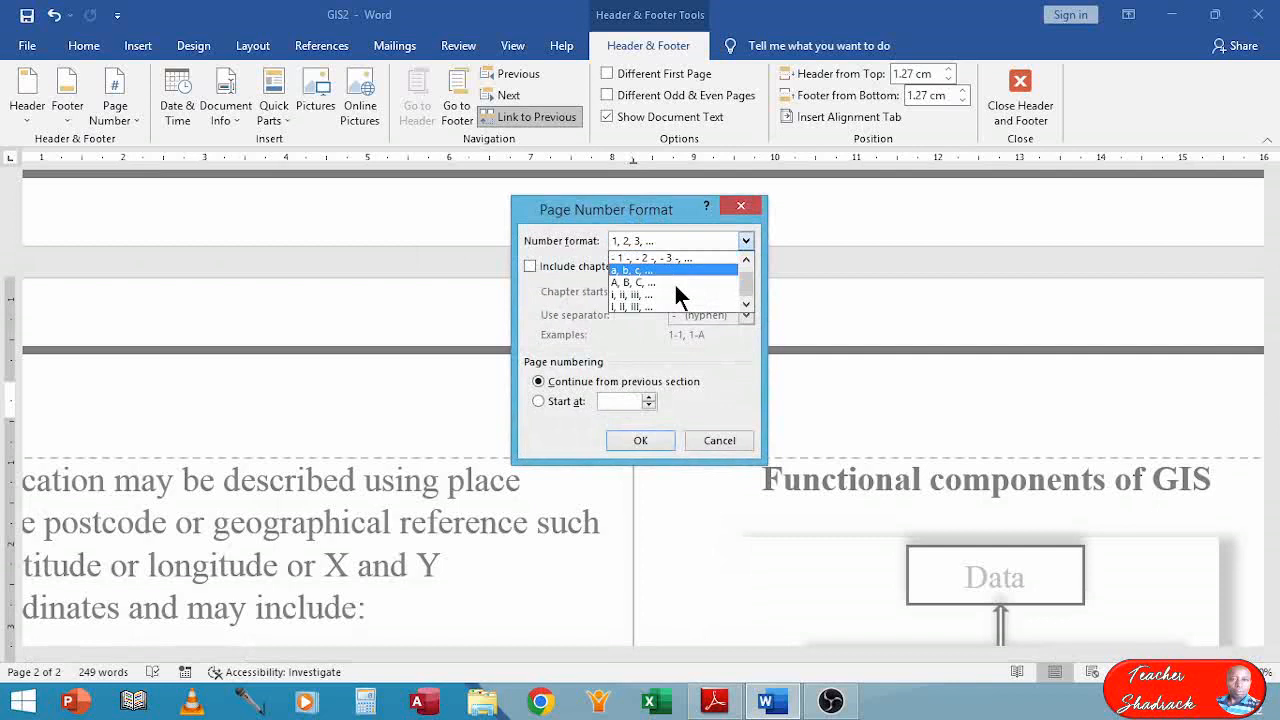
click(641, 306)
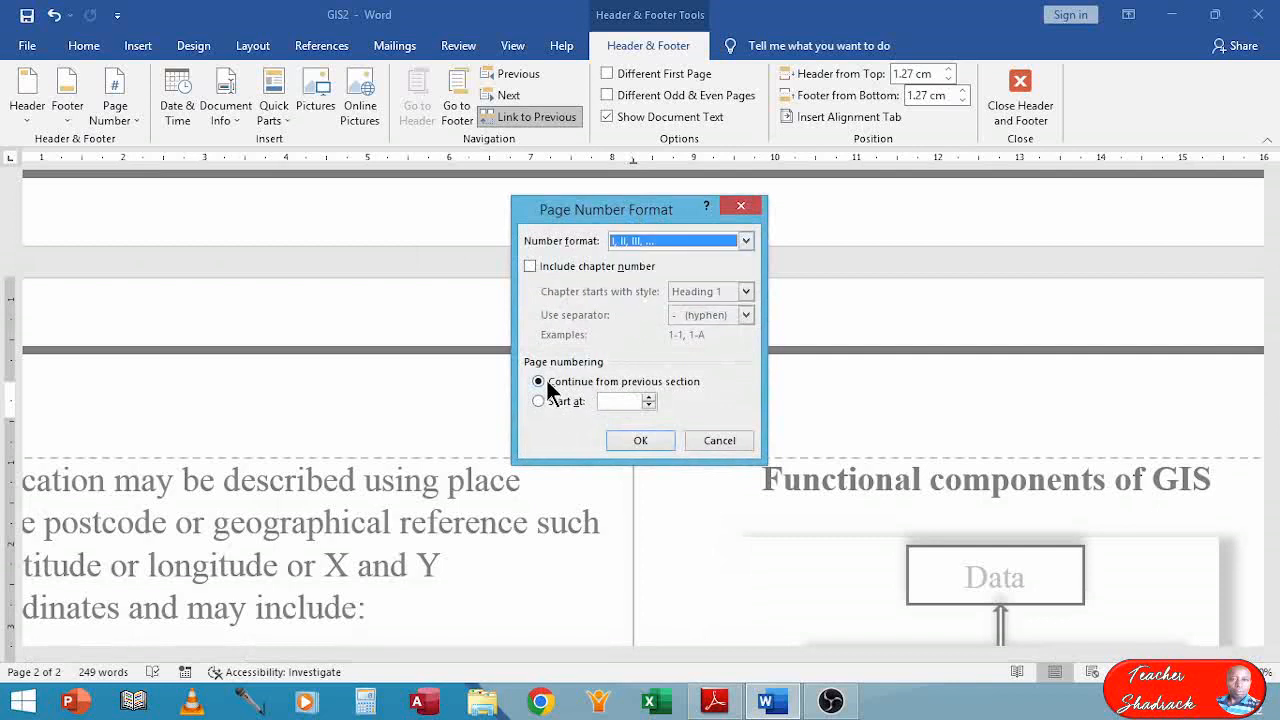
click(638, 441)
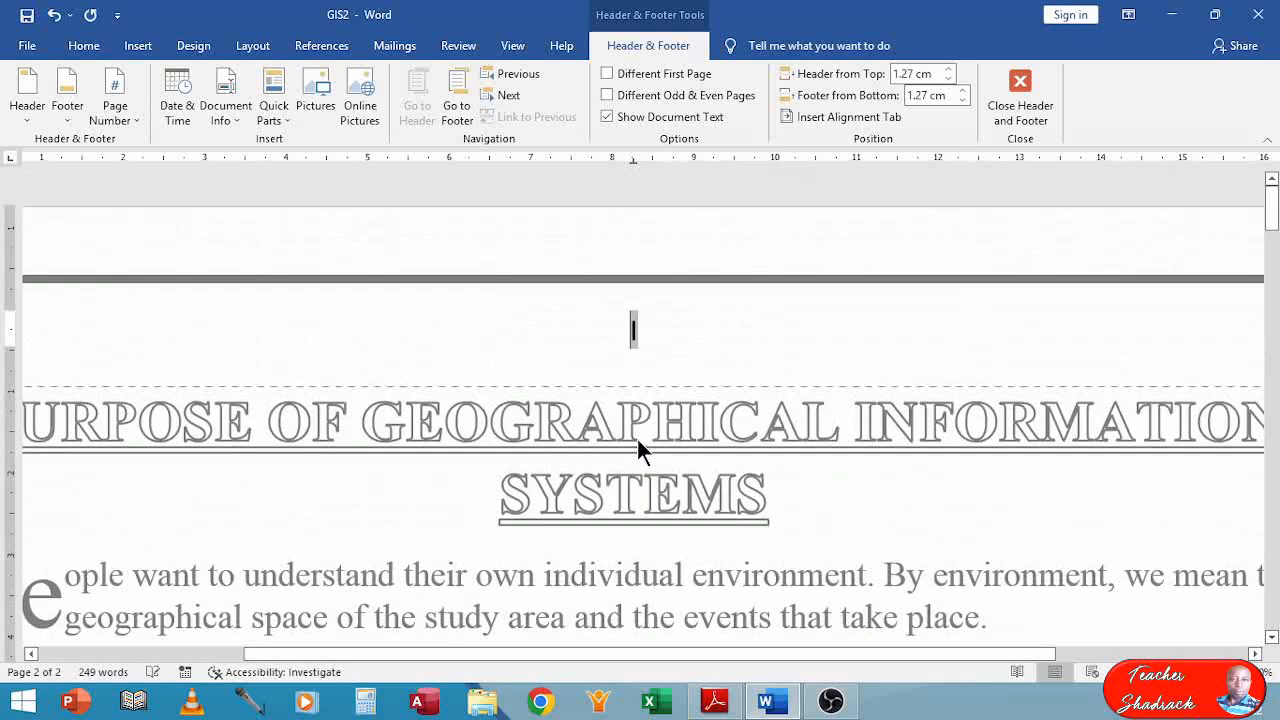
Check the page numbering down to the second page, then close header editing.
scroll(647, 386, down, 12)
scroll(645, 375, down, 10)
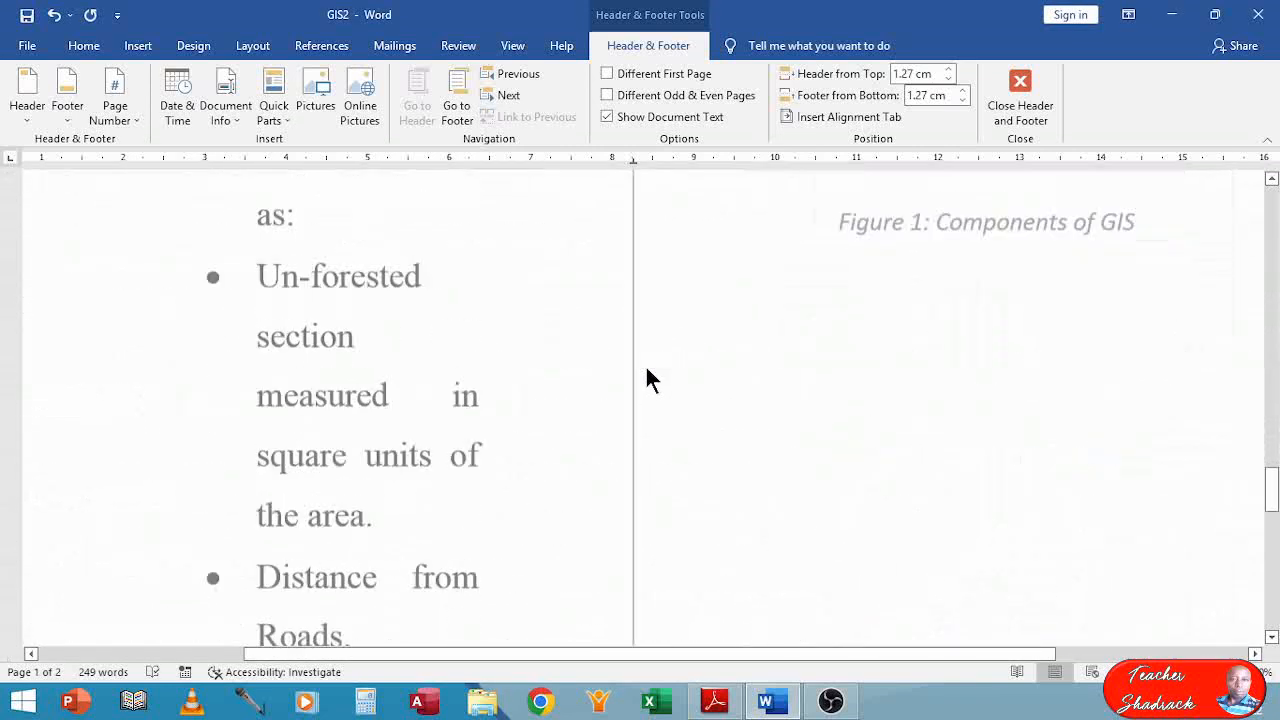
scroll(645, 365, up, 6)
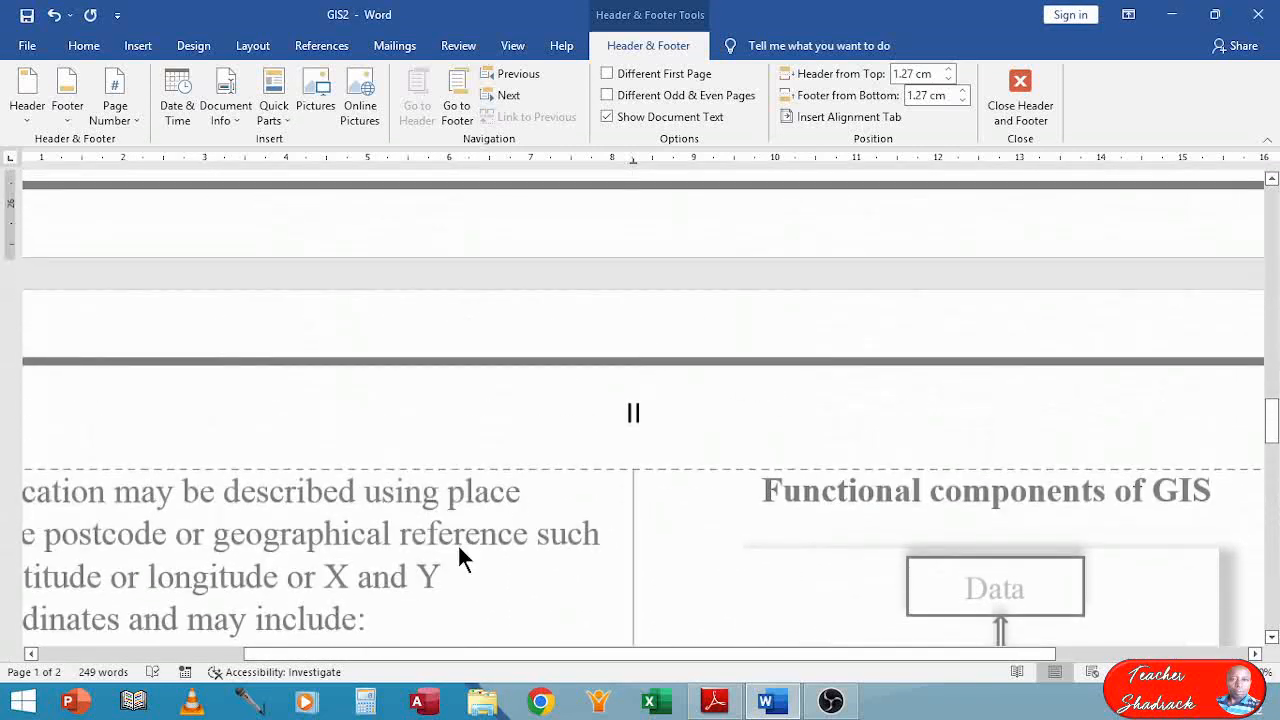
click(1037, 86)
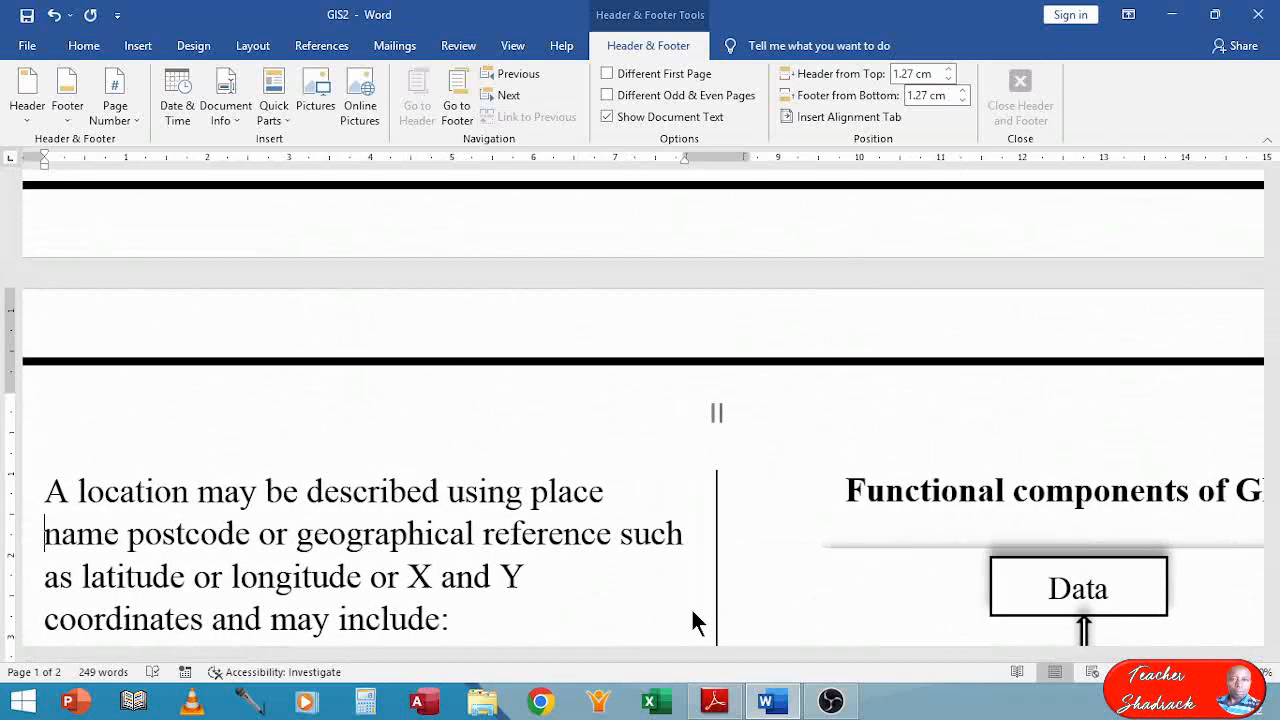
Read task (f) in the exam PDF in Adobe Reader, then switch back to Word and save the GIS2 document.
click(716, 700)
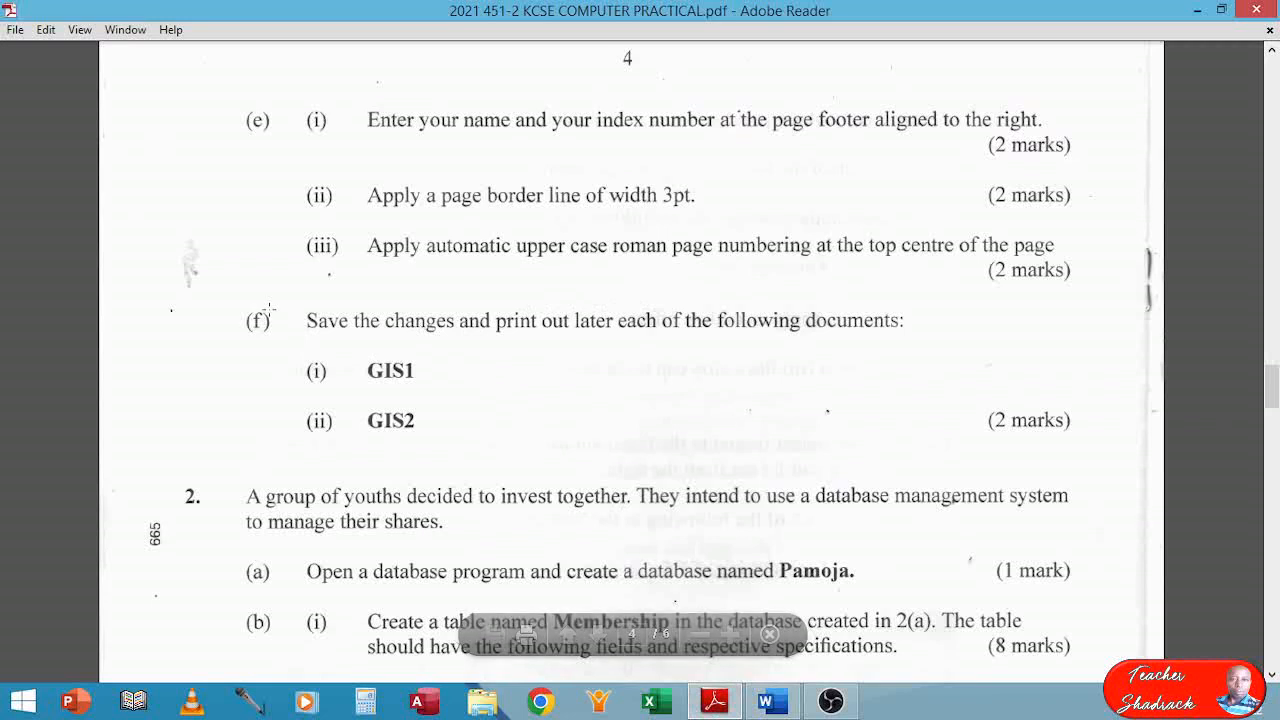
scroll(304, 313, down, 1)
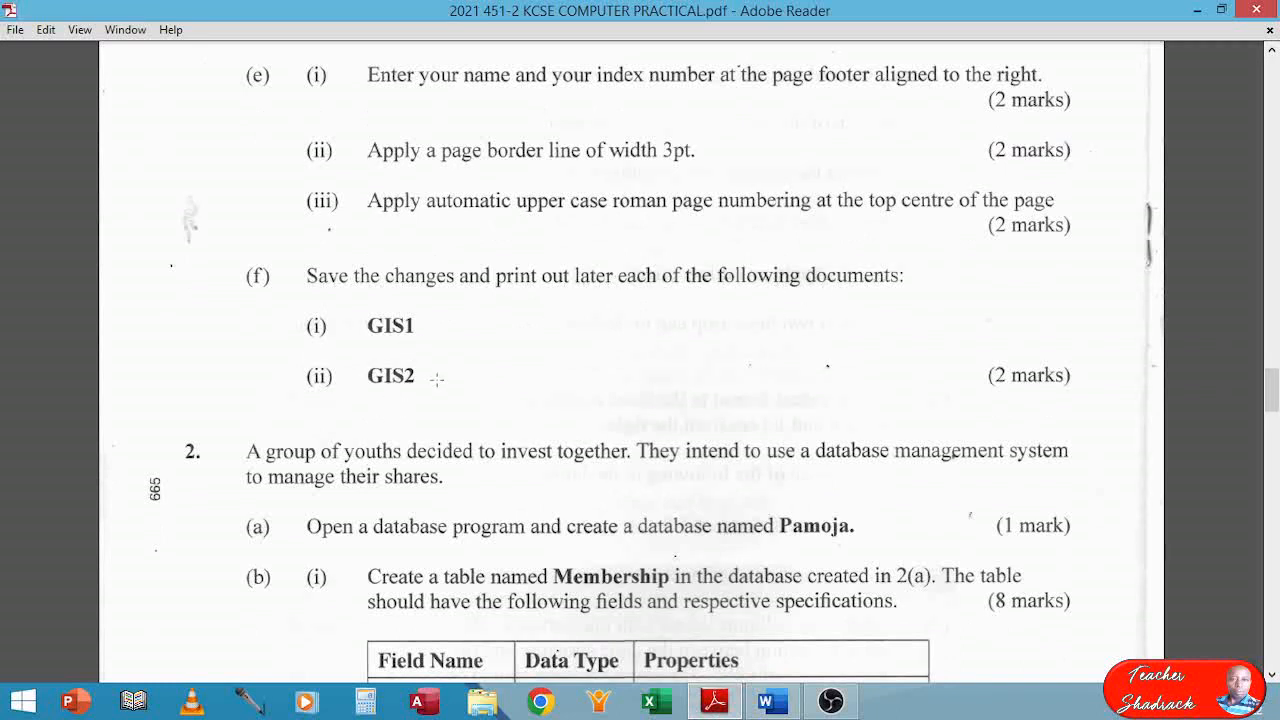
click(780, 708)
click(423, 500)
scroll(431, 514, up, 3)
scroll(432, 514, down, 5)
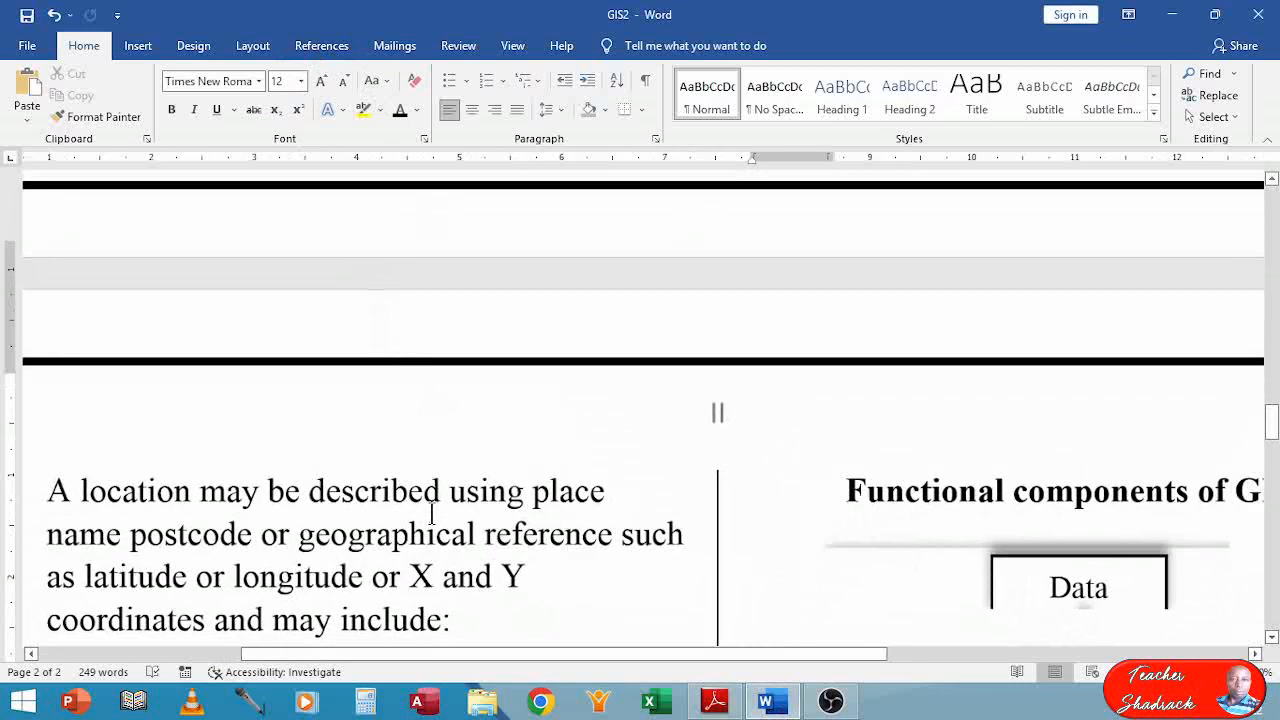
scroll(431, 514, down, 5)
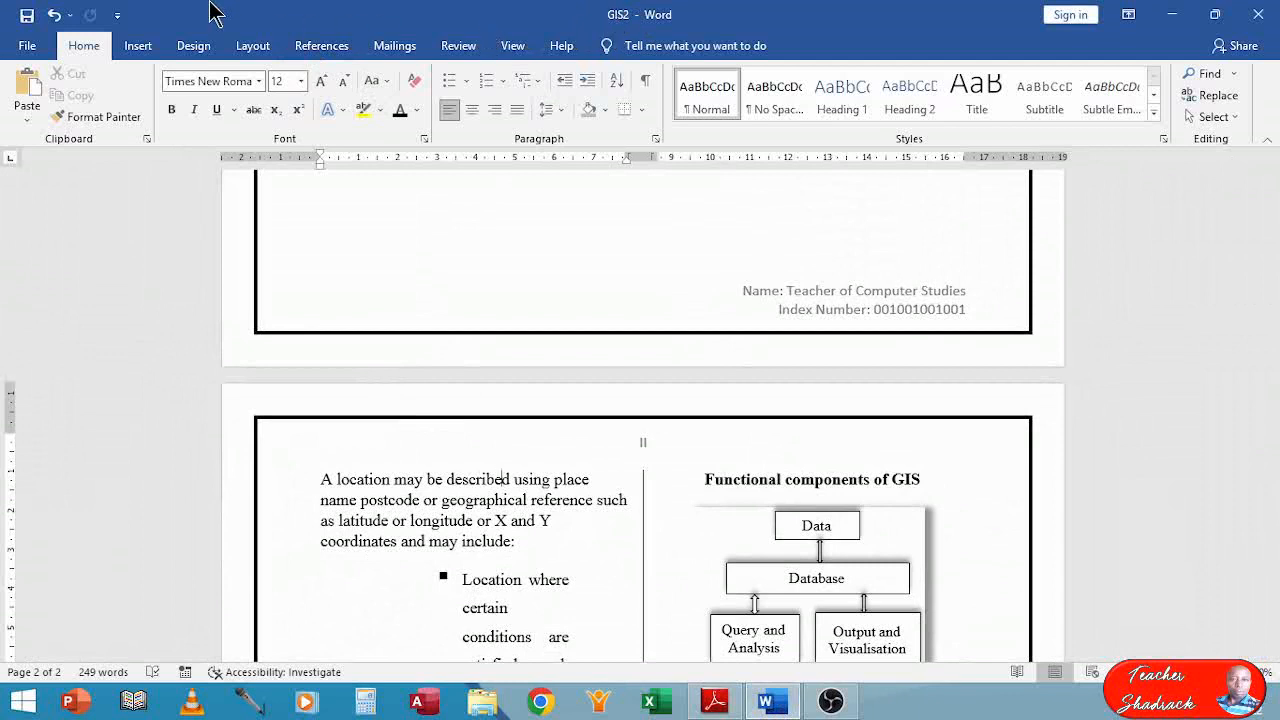
click(26, 16)
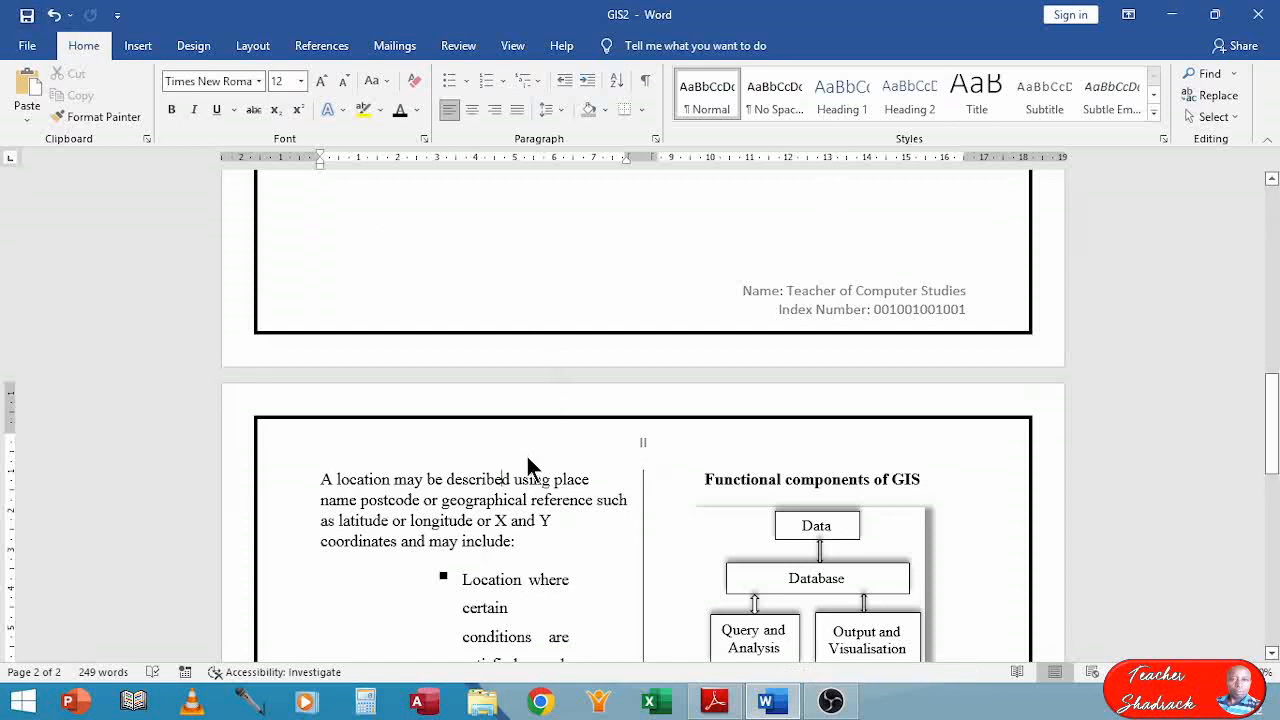
Open the print preview of GIS2 from the document's start, view the available printers, and return to the document without printing.
scroll(527, 460, up, 15)
key(ctrl+Home)
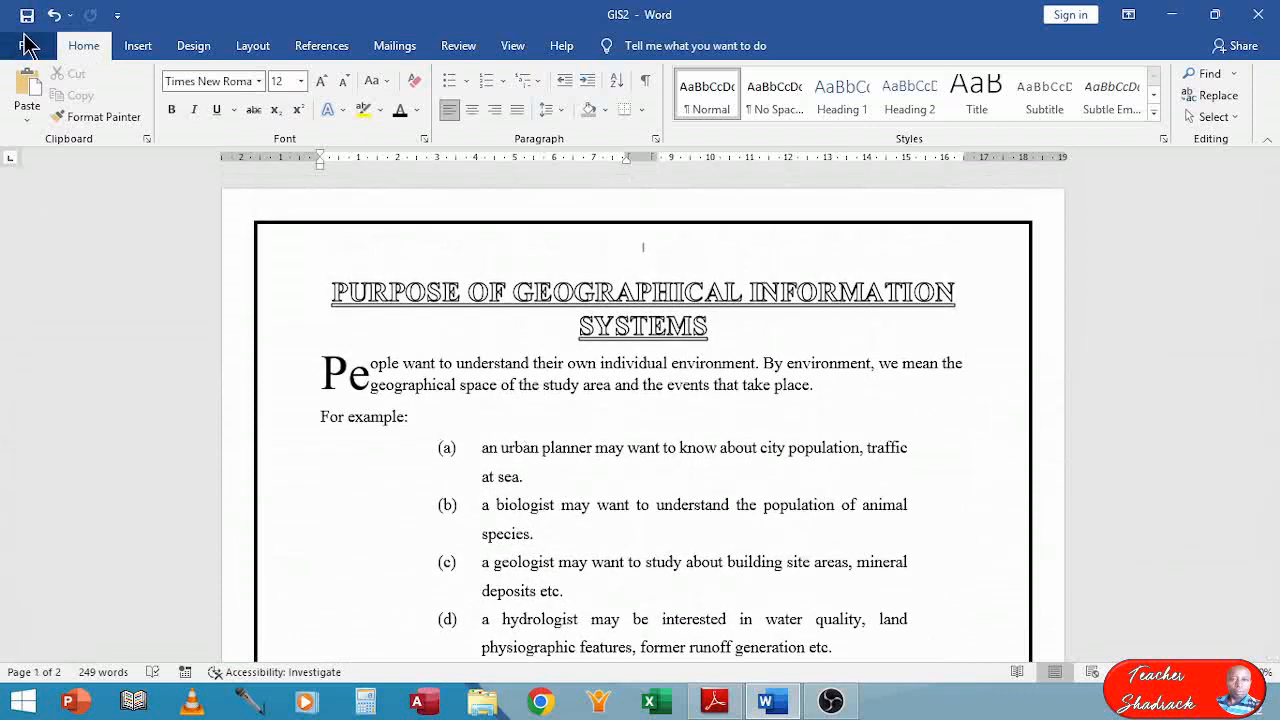
click(24, 45)
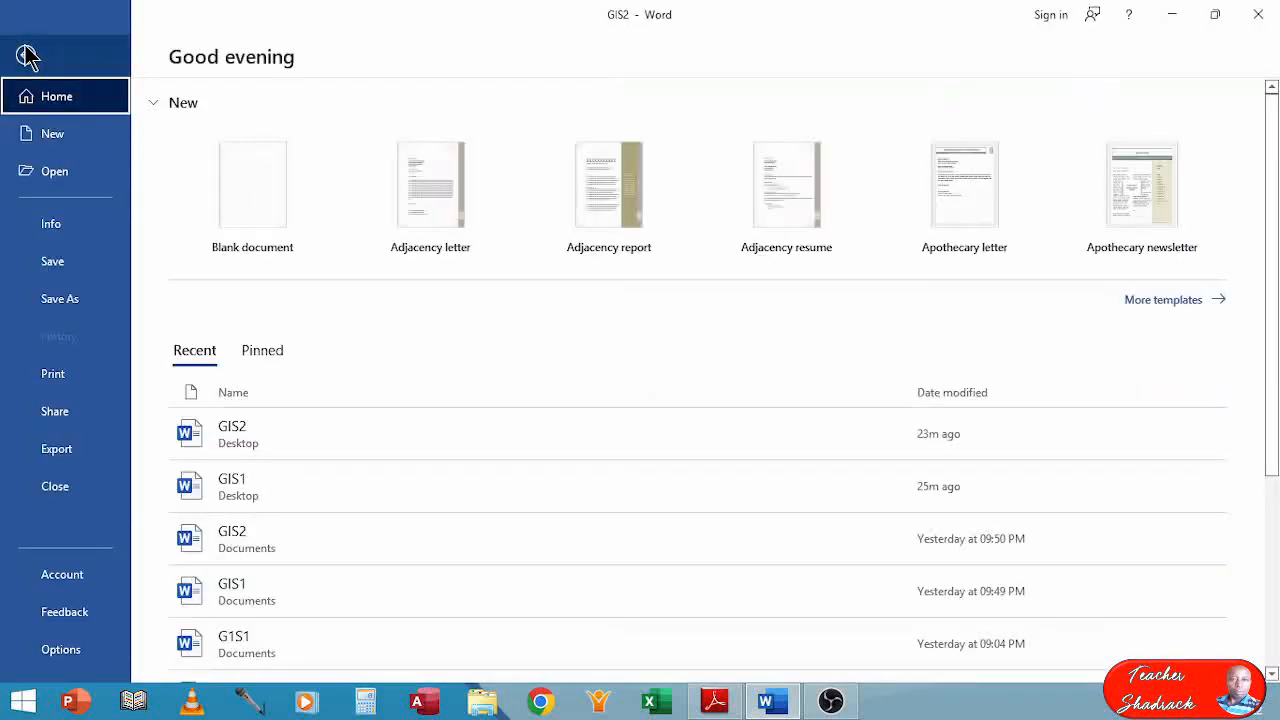
click(52, 380)
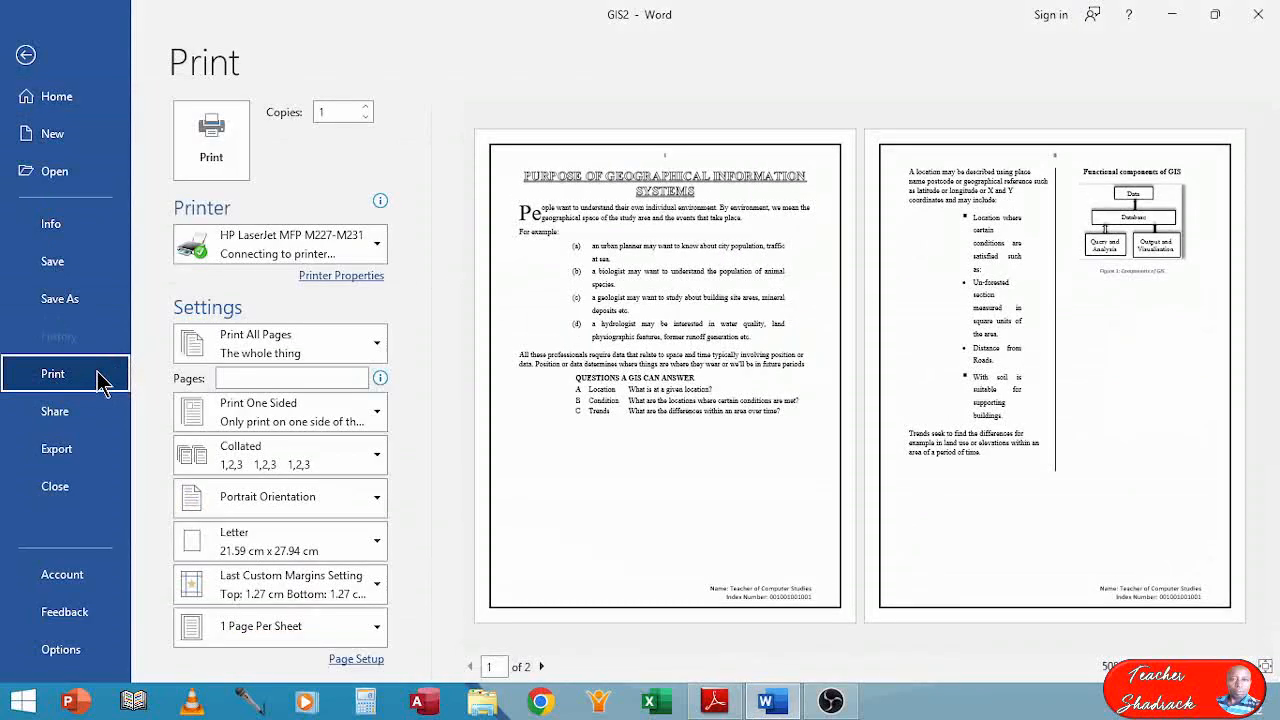
click(314, 251)
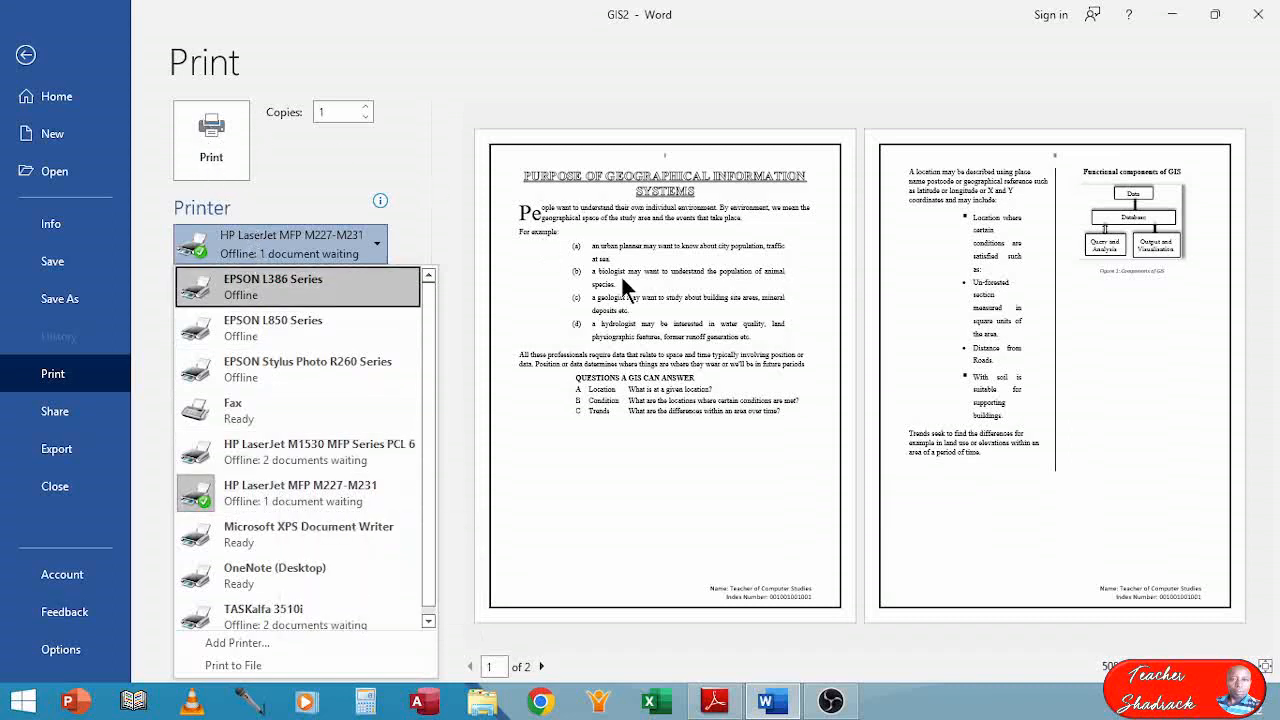
key(Escape)
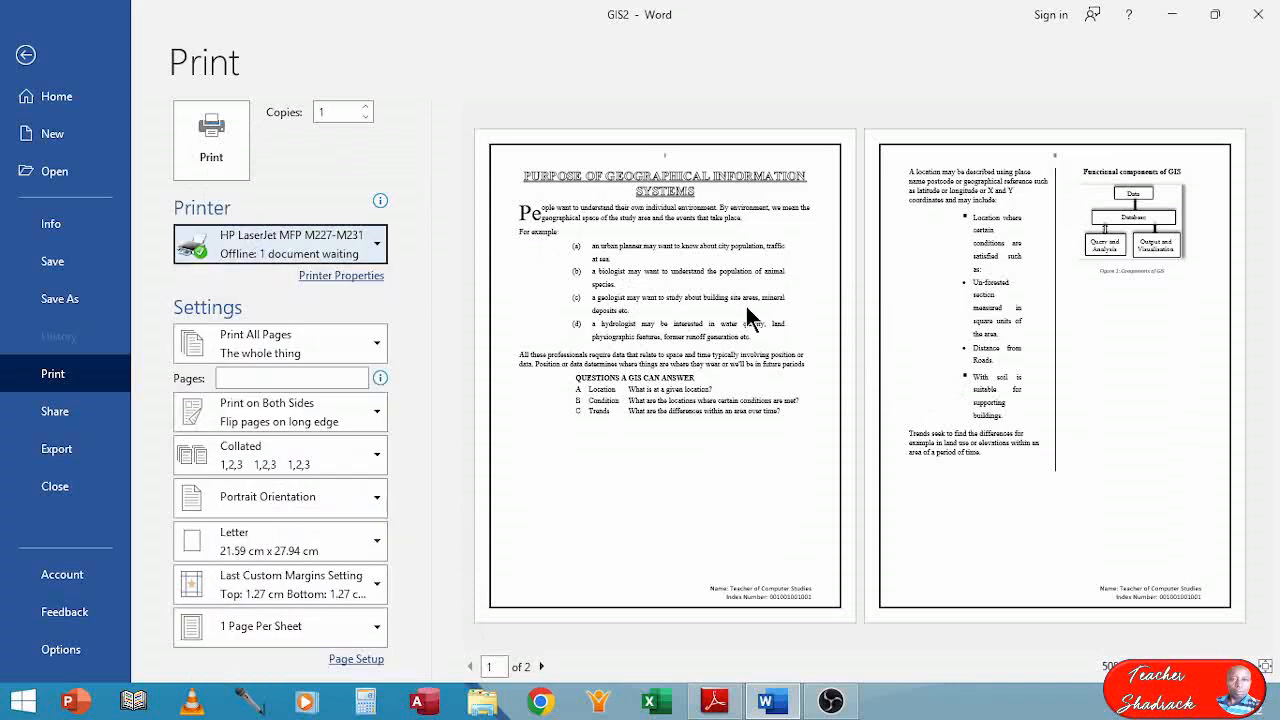
key(Escape)
Review the second page of GIS2, from its two-column text and chart down to the footer.
scroll(488, 285, down, 10)
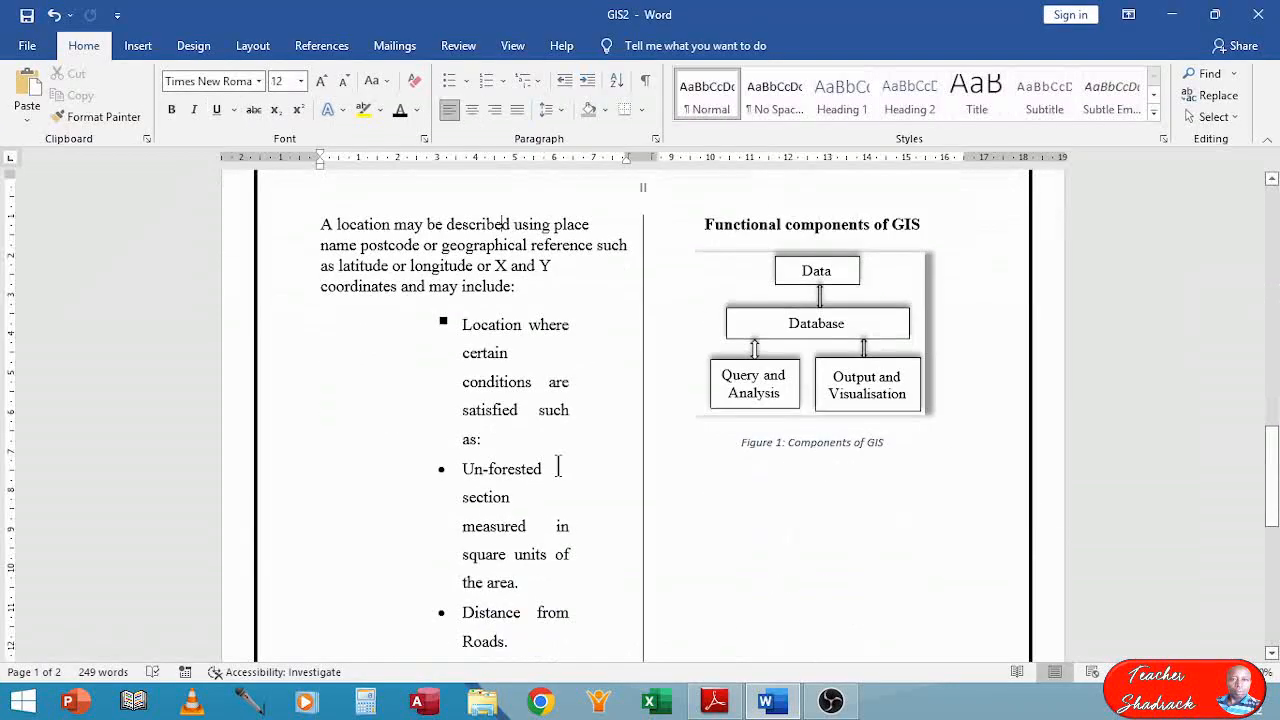
scroll(535, 412, down, 3)
scroll(535, 412, down, 5)
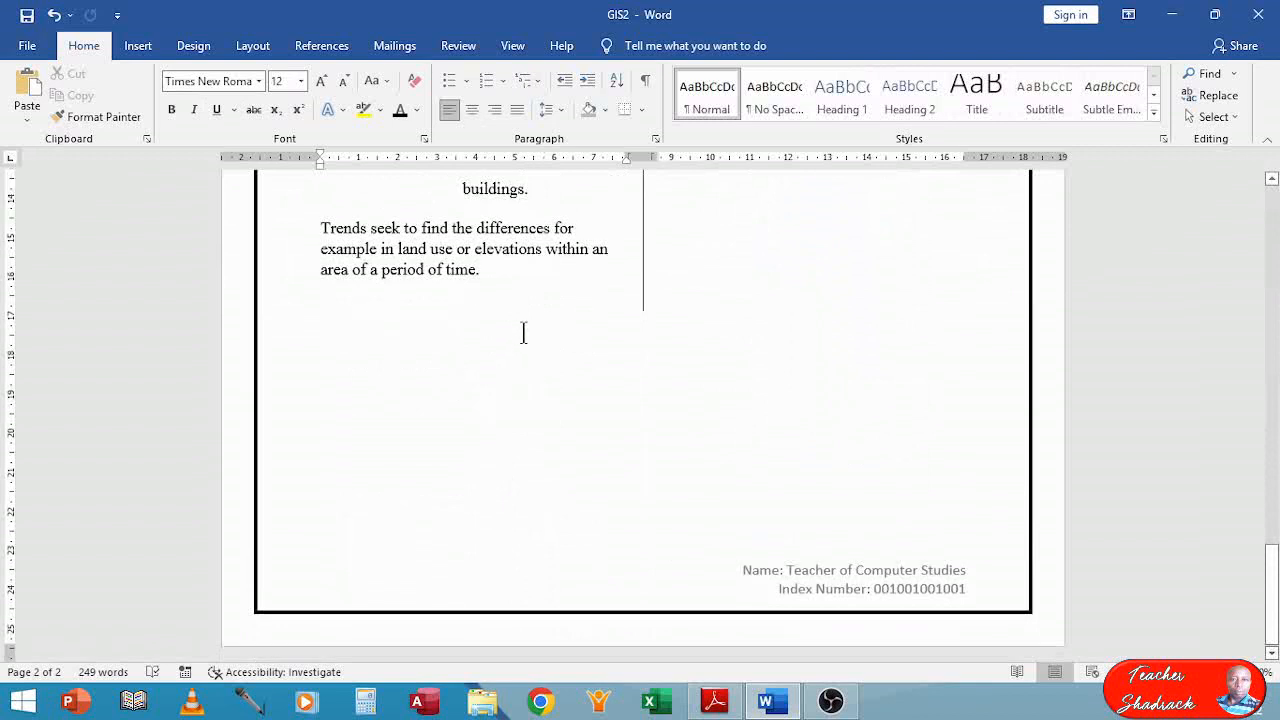
scroll(523, 331, up, 7)
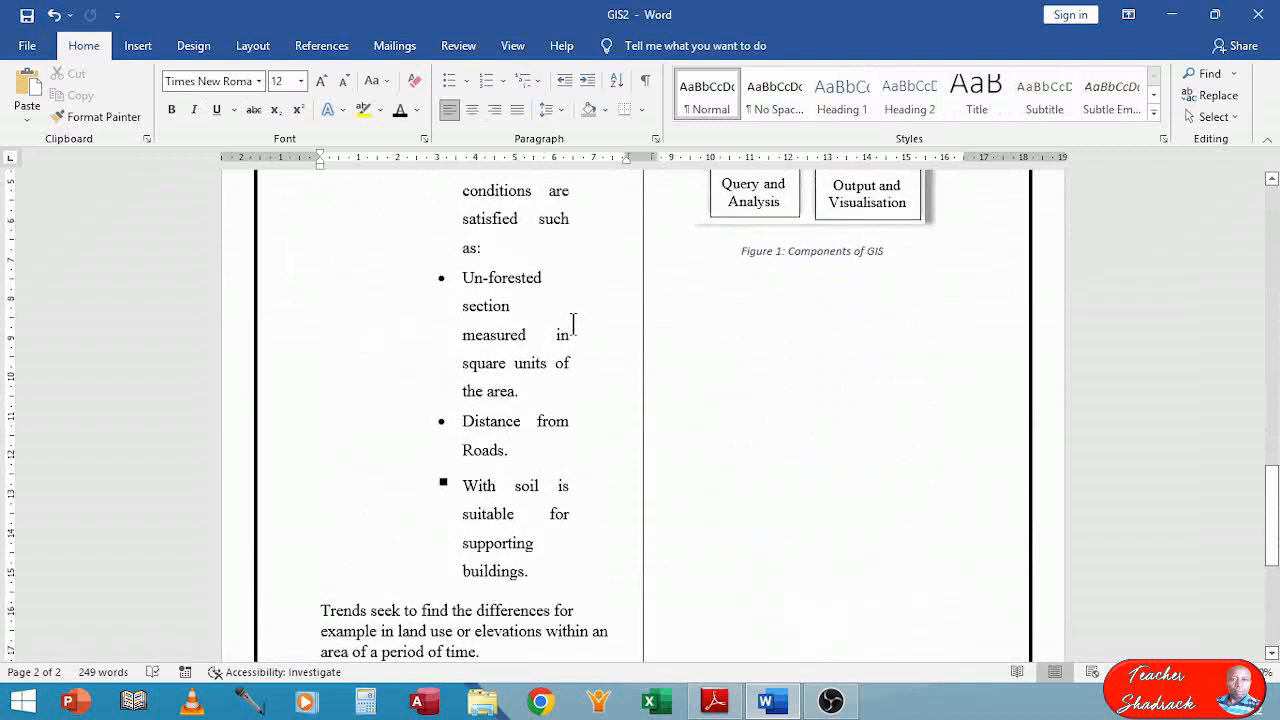
click(546, 293)
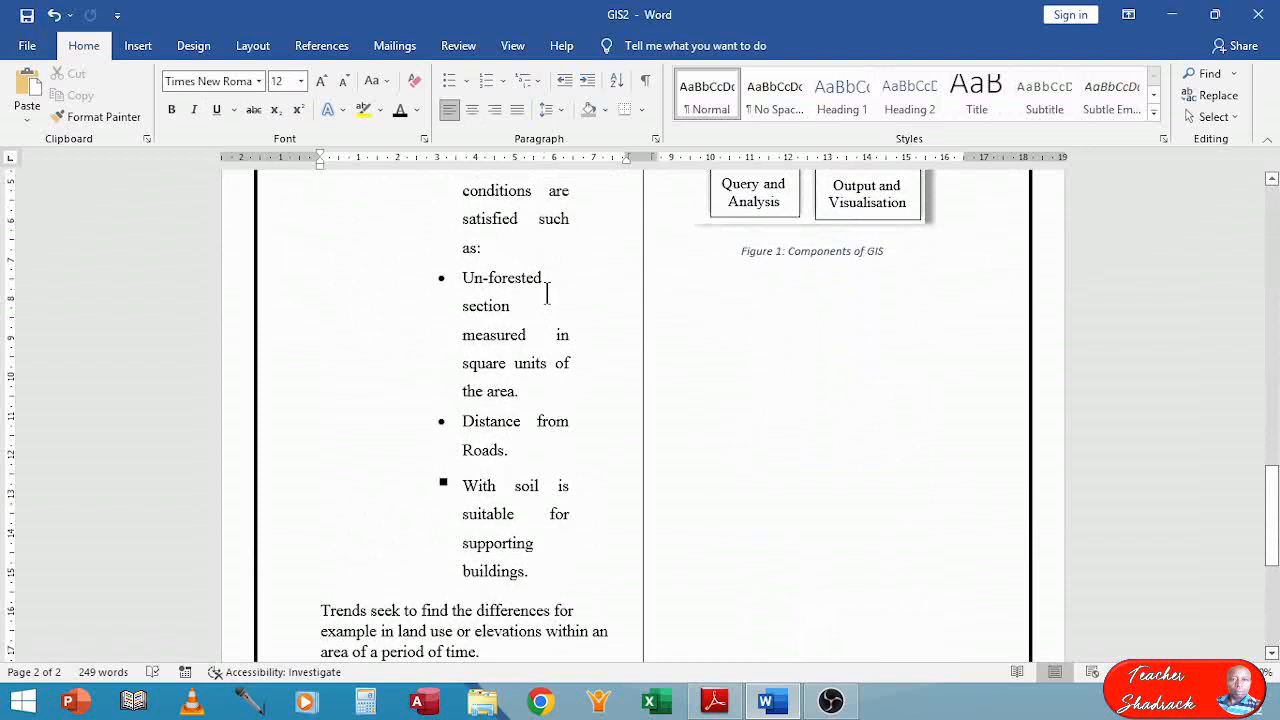